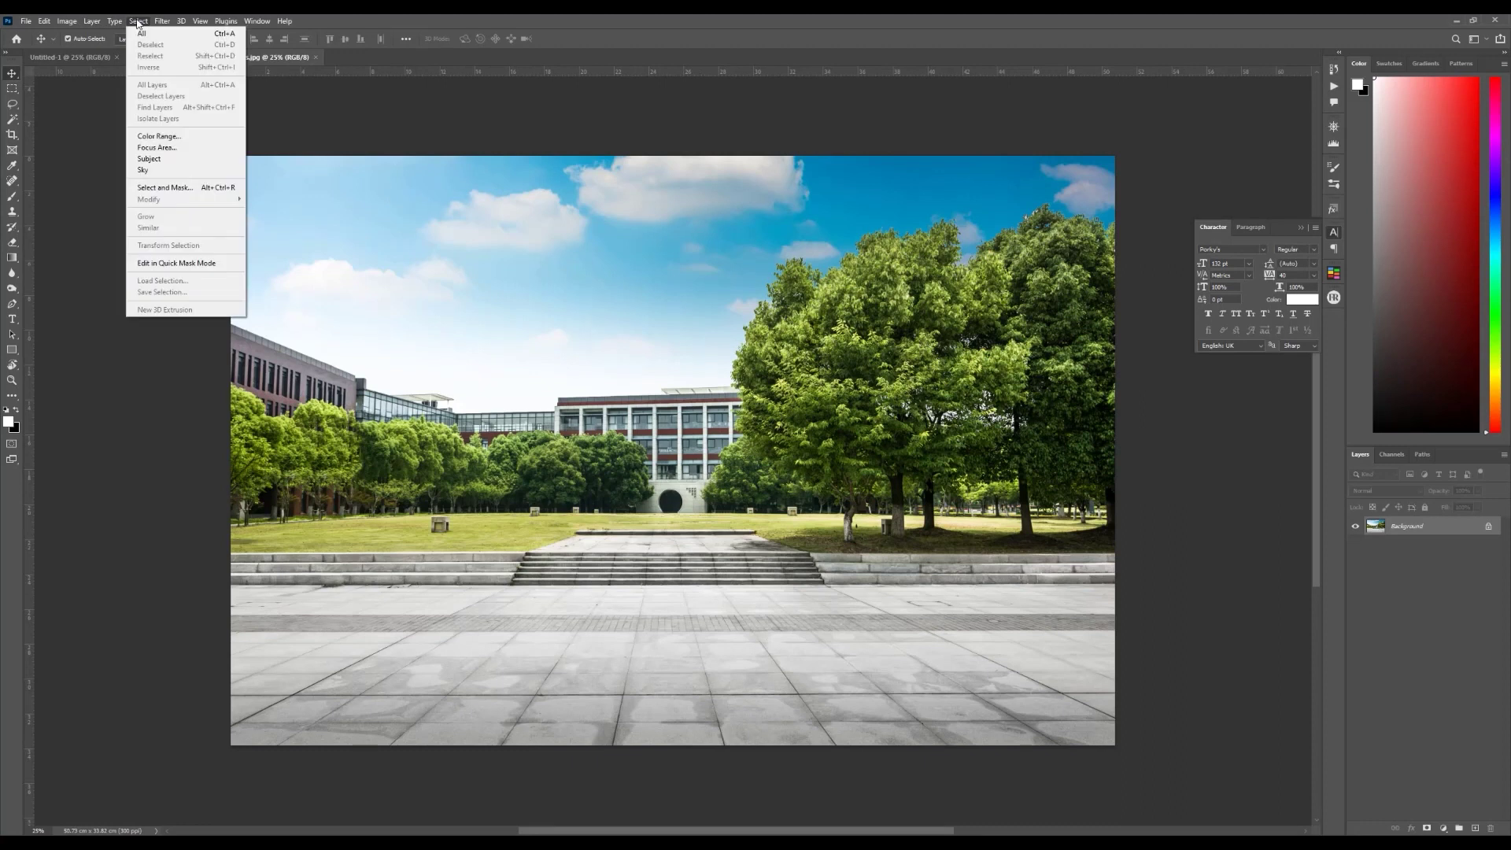
Step: Select the sky in the campus photo, add a layer mask and invert it so the sky is hidden
left_click(220, 175)
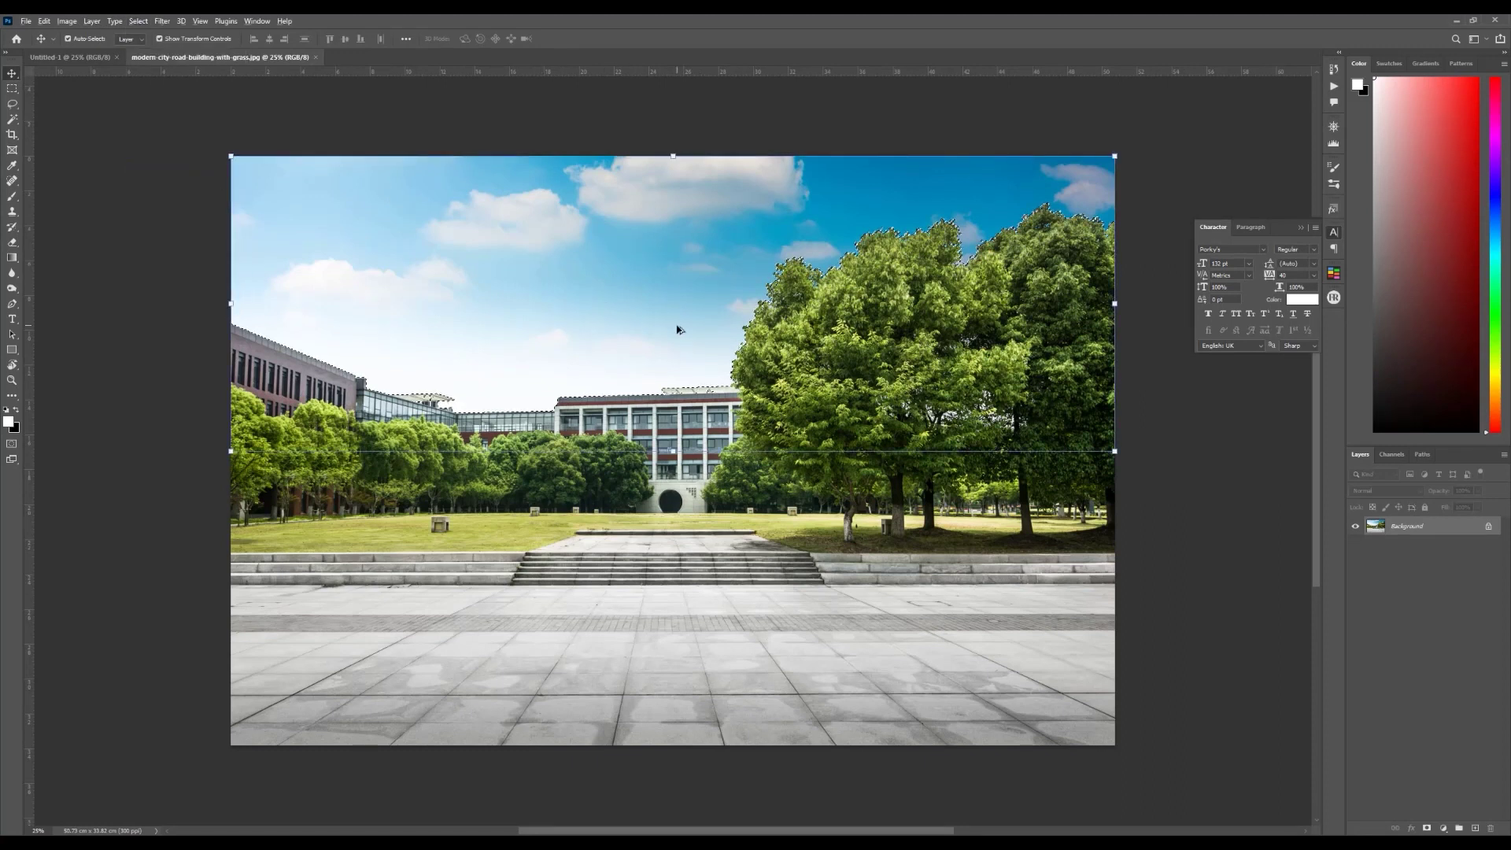
scroll(678, 328, "up", 5)
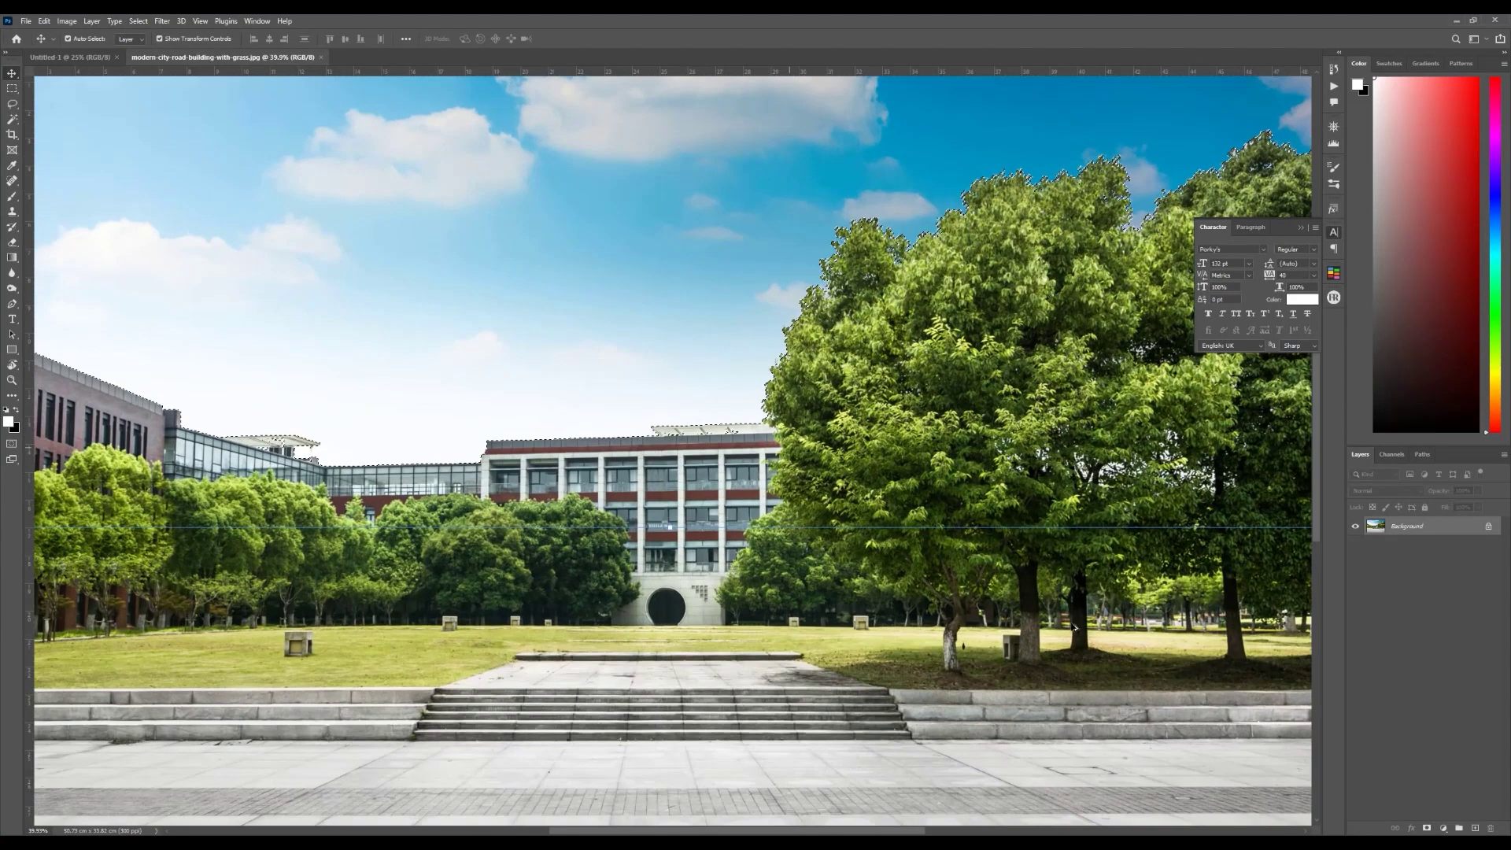
left_click(1427, 827)
scroll(955, 594, "down", 5)
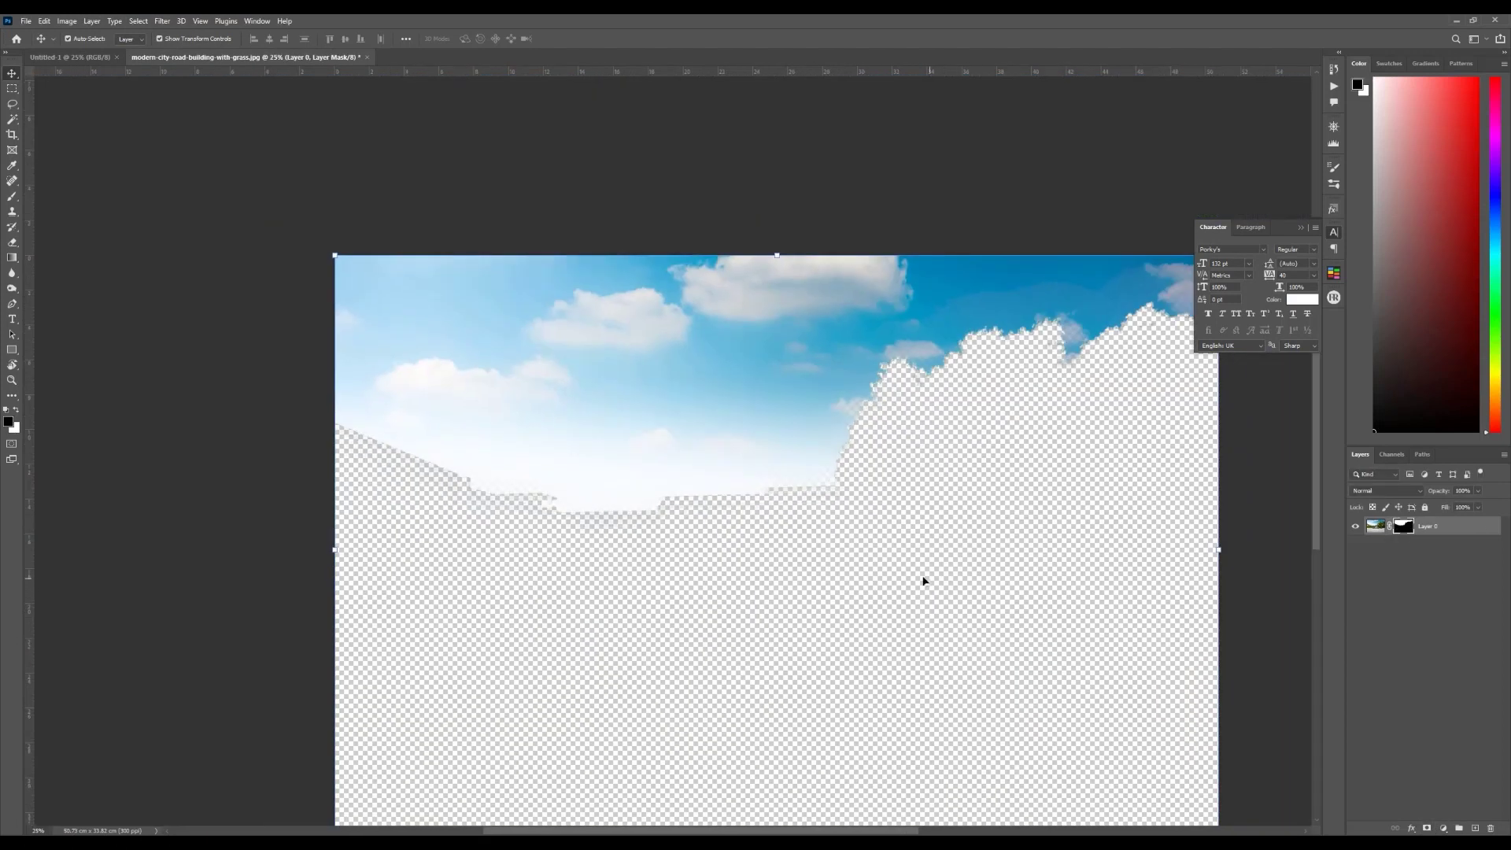
left_click_drag(928, 580, 796, 518)
key("ctrl+i")
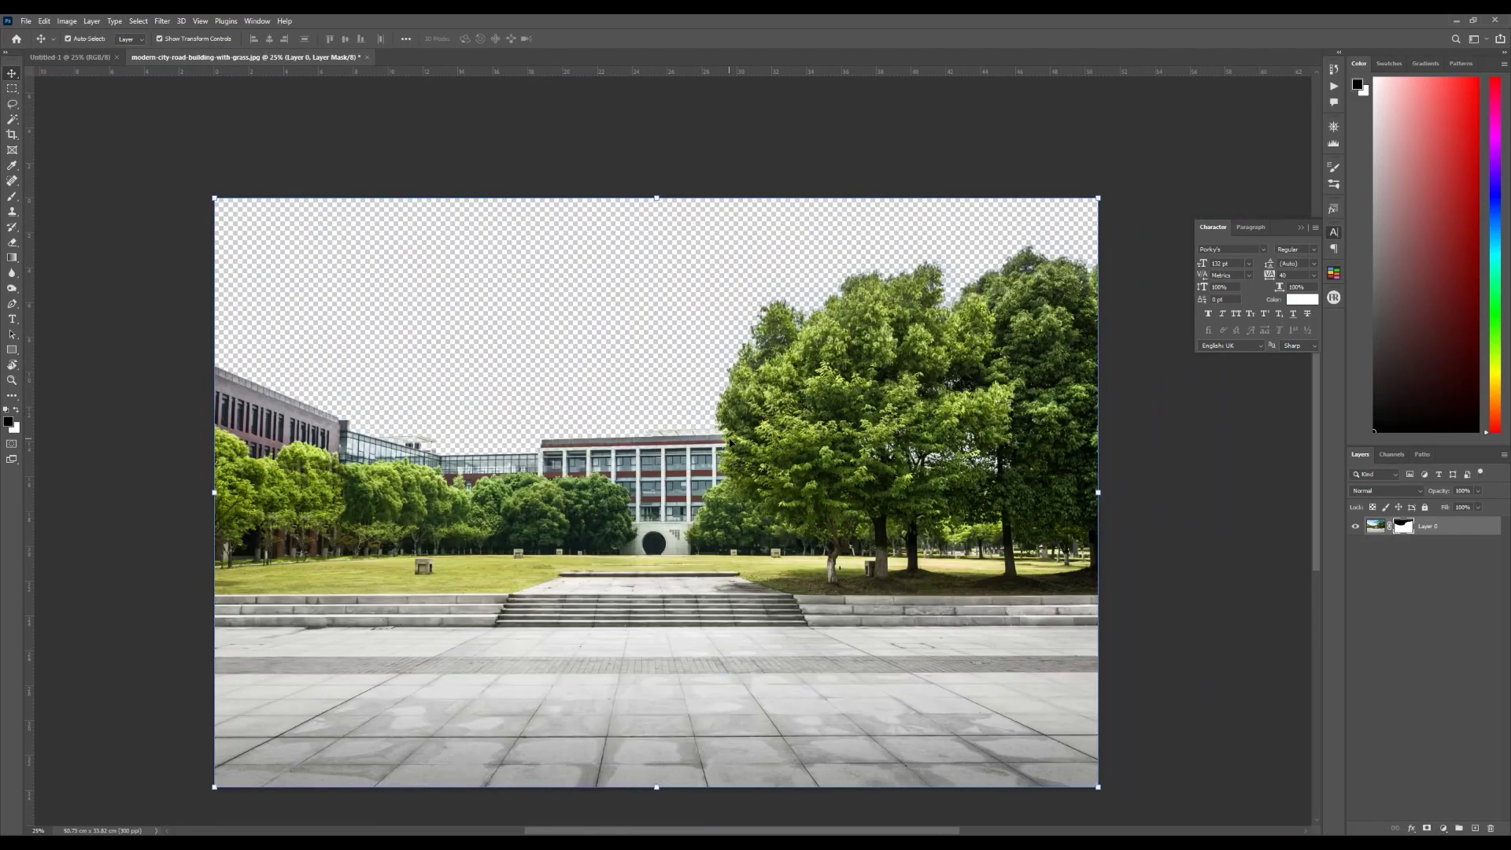
Step: Bring the masked campus photo into the Untitled-1 document and align it with the bottom of the square canvas
left_click_drag(732, 473, 616, 444)
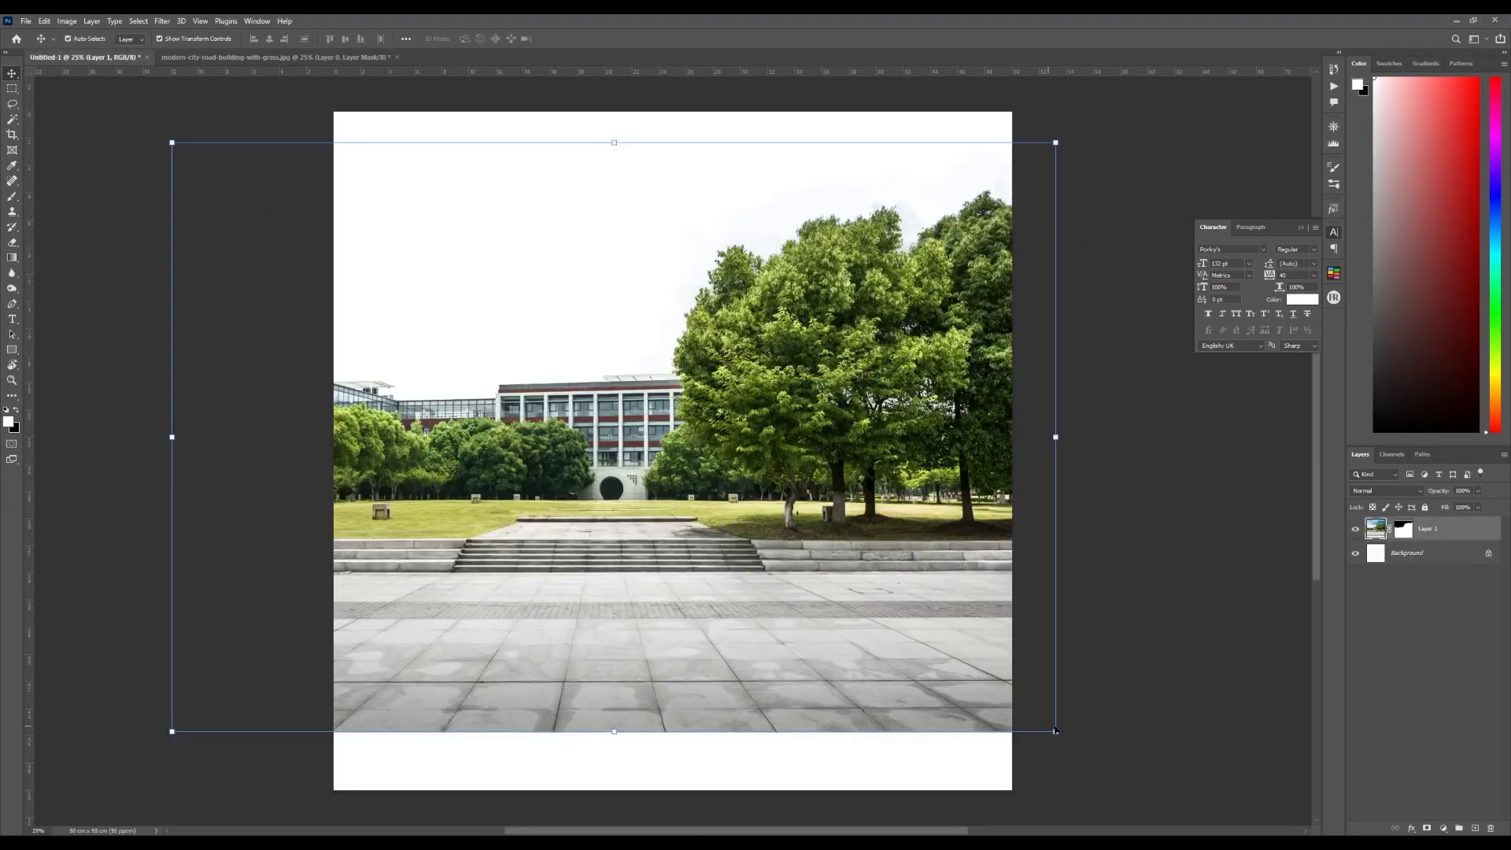
left_click_drag(936, 646, 882, 617)
left_click_drag(783, 555, 918, 716)
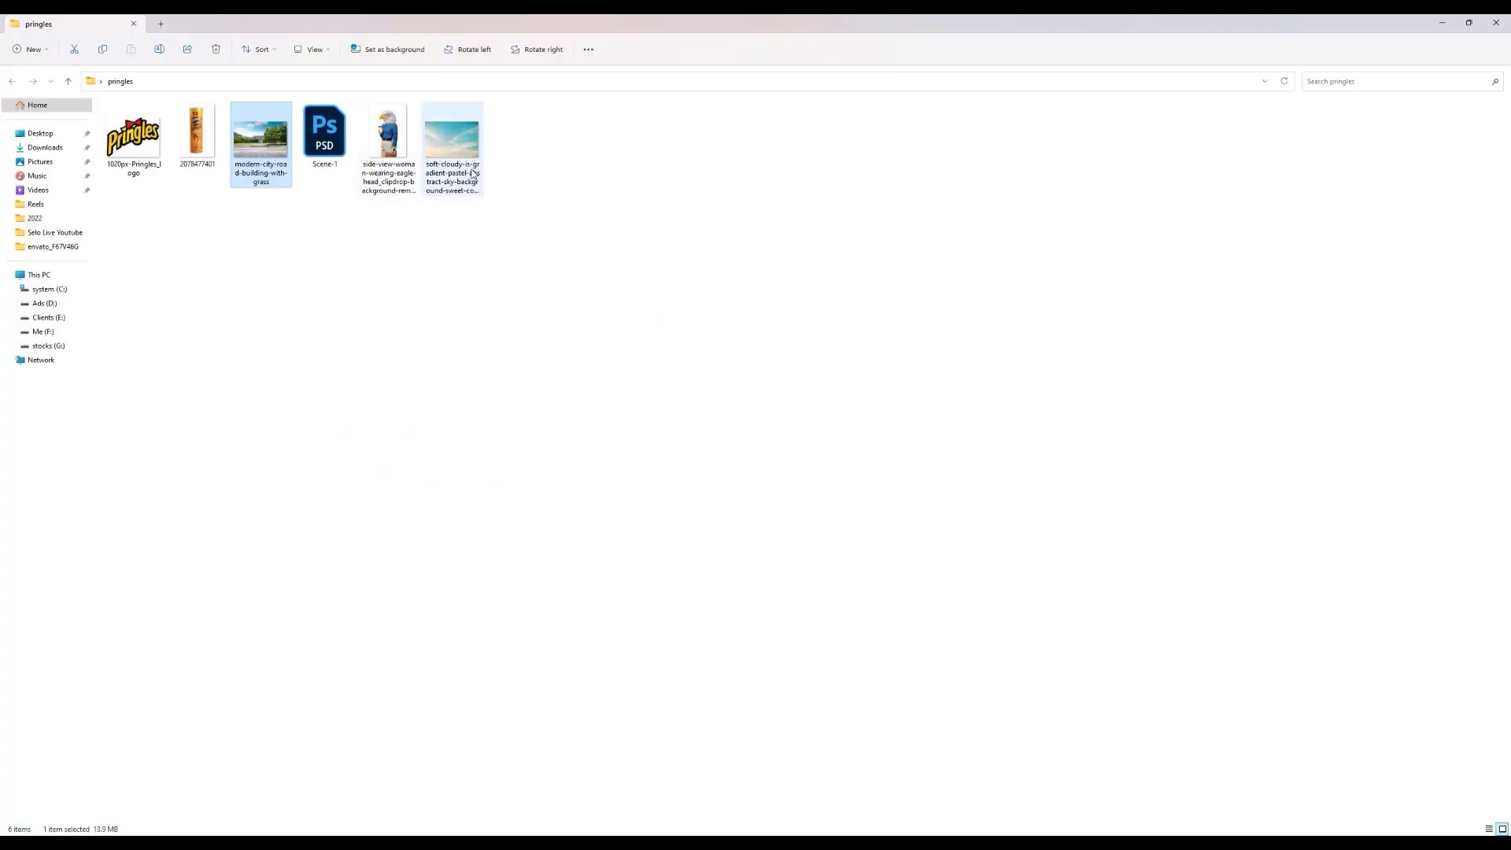
Step: Place the soft cloudy sky image across the upper canvas and move its layer beneath the campus photo
left_click_drag(452, 149, 678, 355)
left_click_drag(962, 529, 1013, 565)
key("Return")
left_click_drag(1438, 528, 1438, 555)
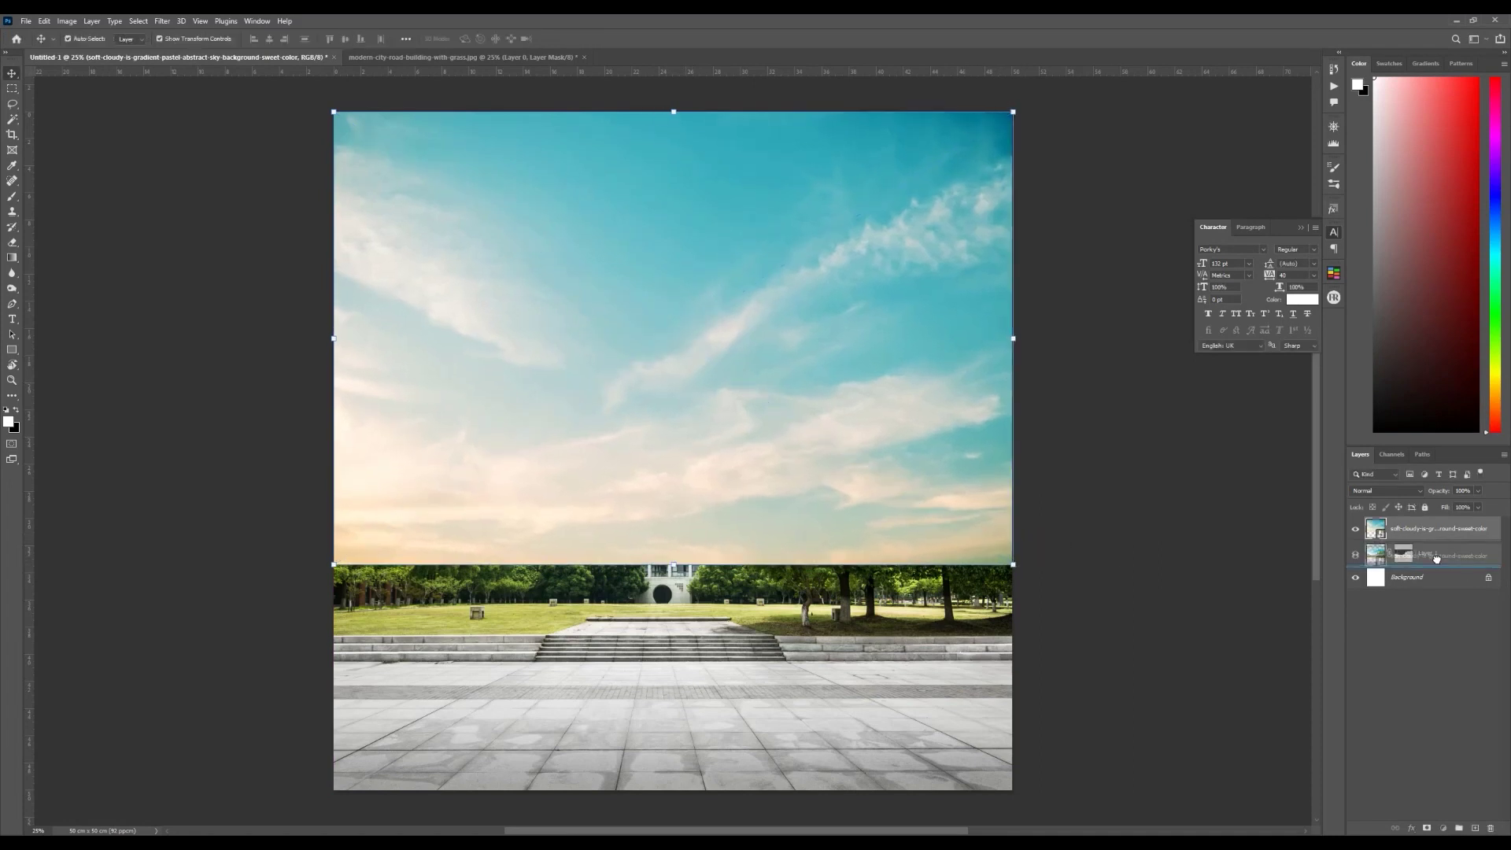
left_click_drag(1439, 555, 1439, 566)
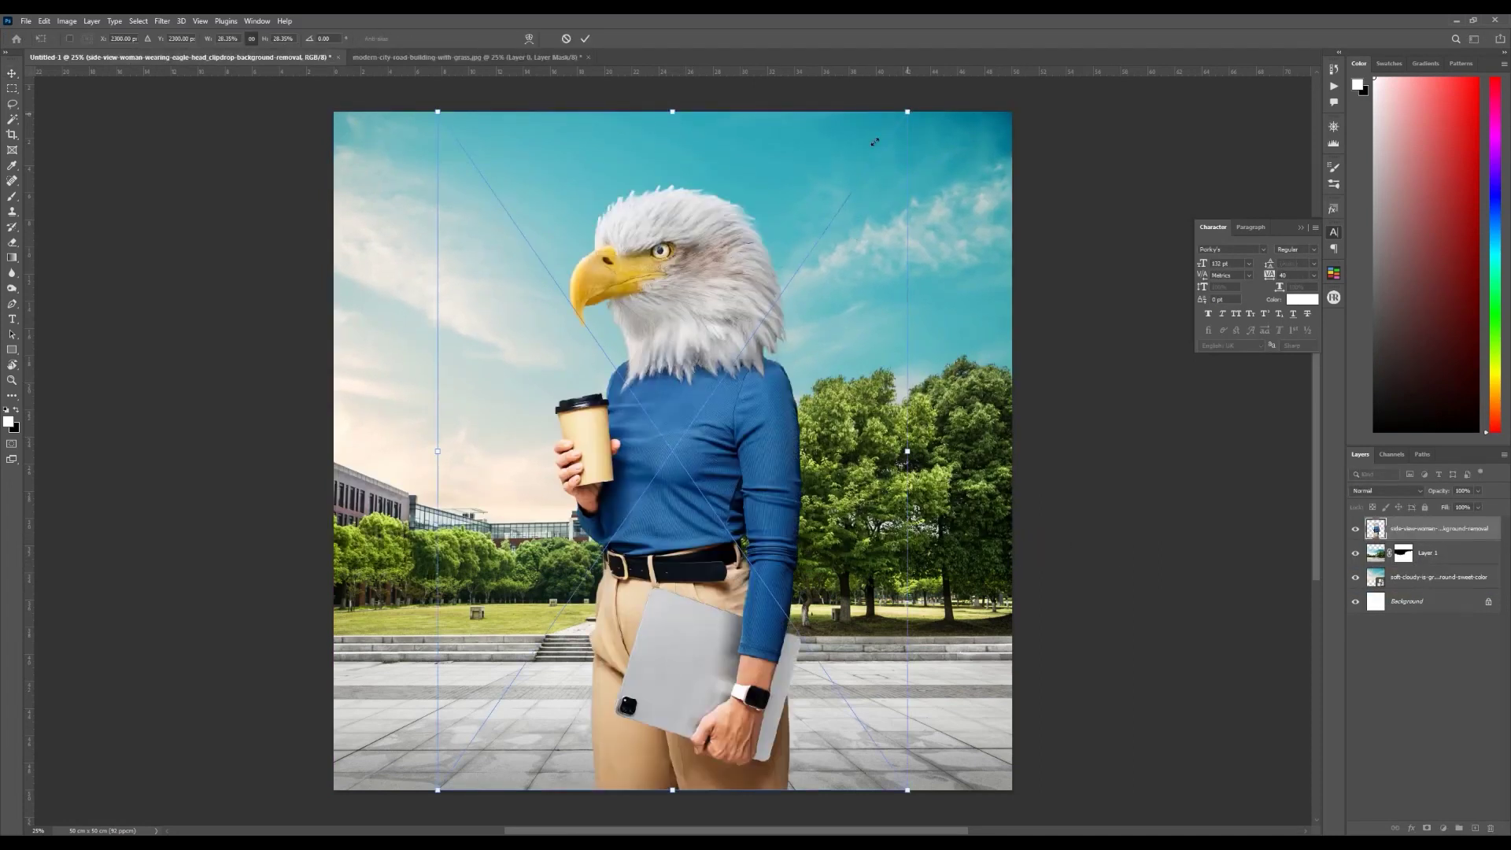
Step: Resize the placed eagle-headed woman, flip her horizontally and position her left of centre at the canvas's bottom edge
left_click_drag(875, 143, 850, 177)
right_click(743, 494)
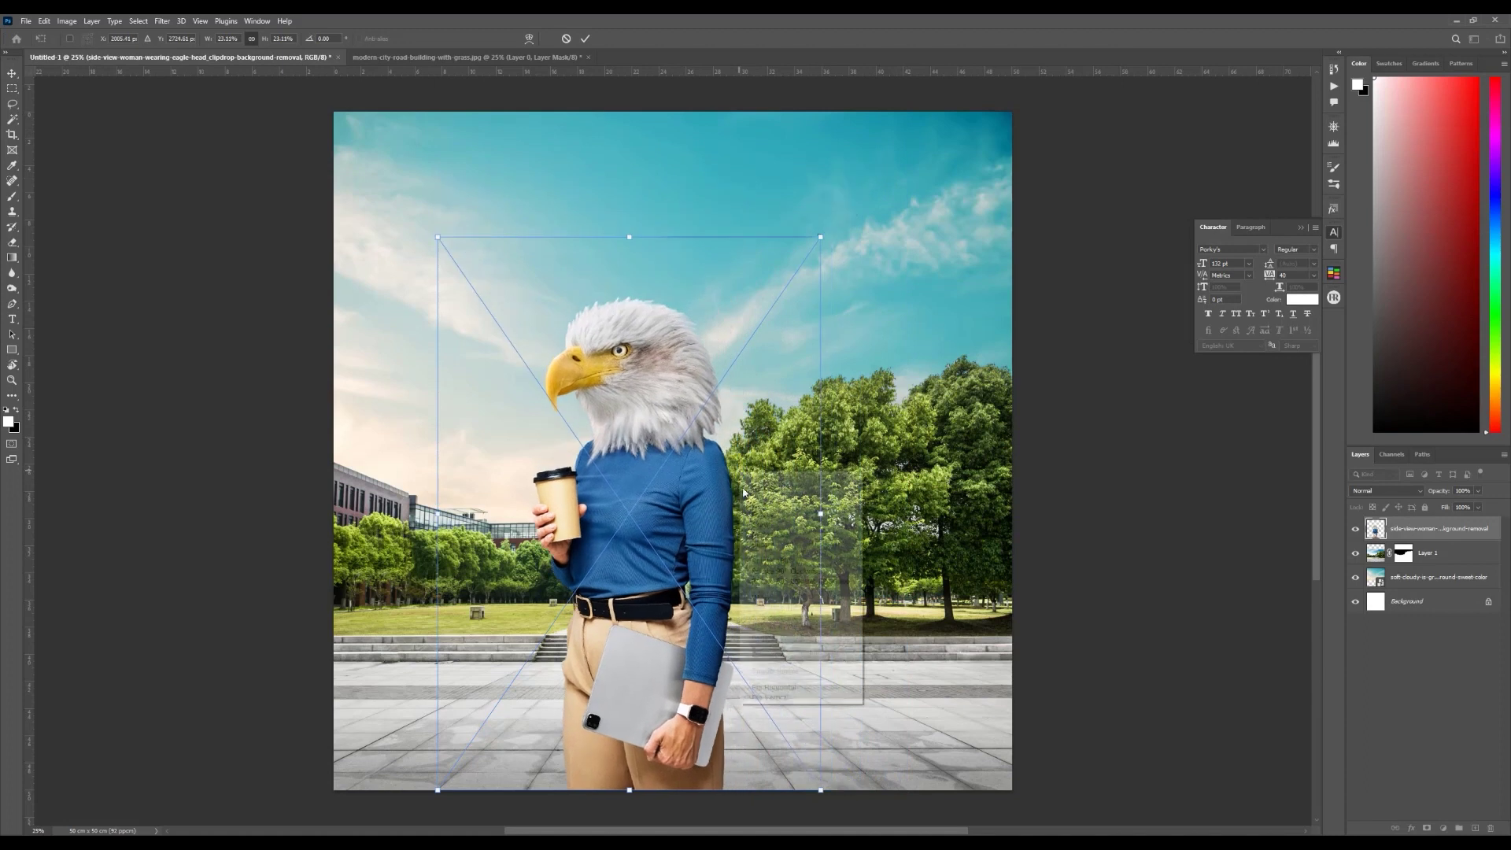
left_click(777, 687)
left_click_drag(720, 660, 634, 547)
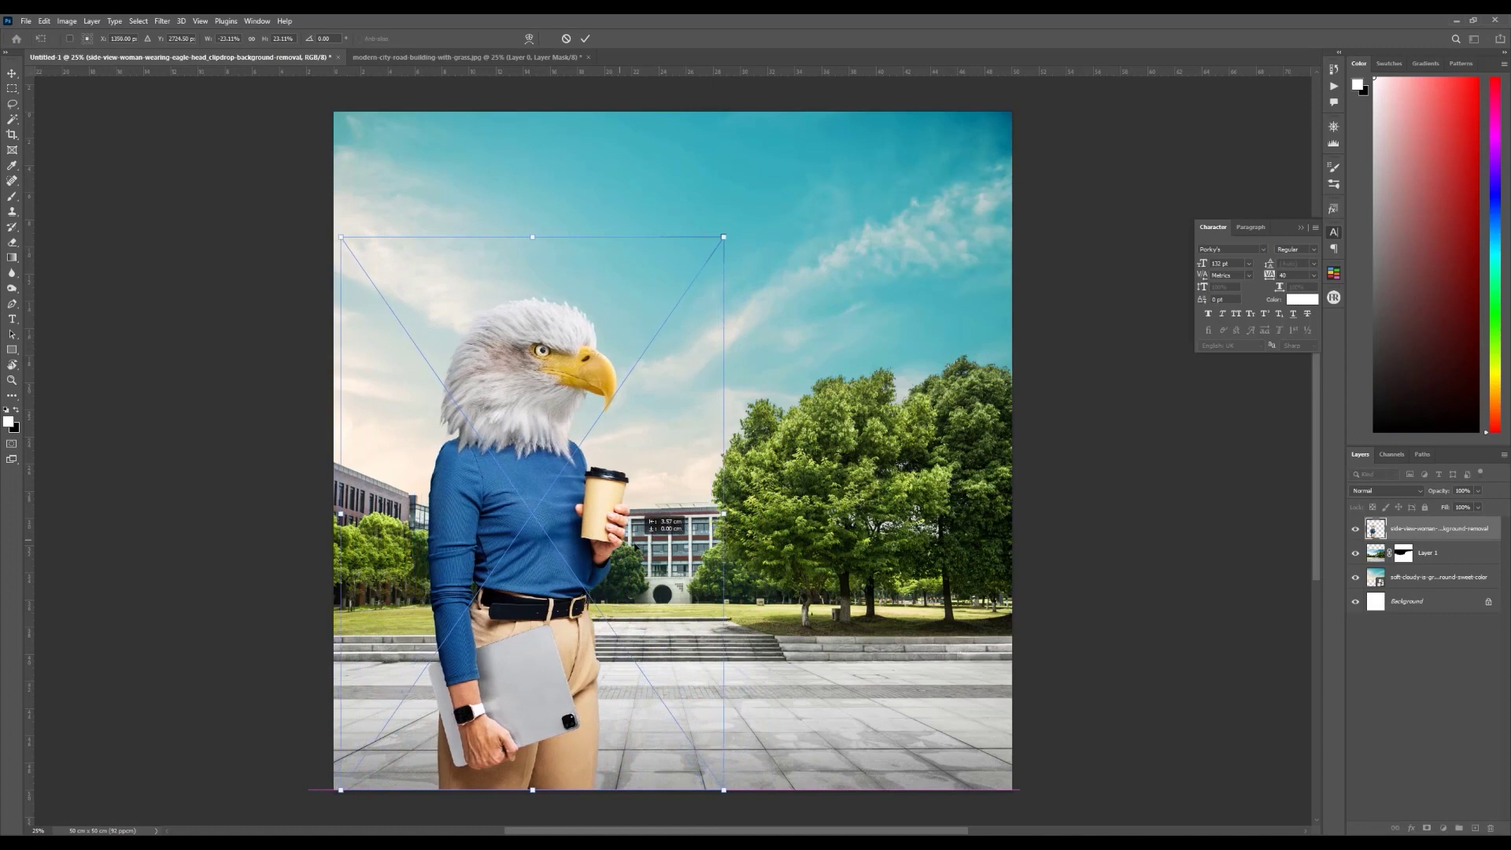
left_click_drag(723, 237, 748, 204)
left_click_drag(700, 346, 713, 347)
key("Return")
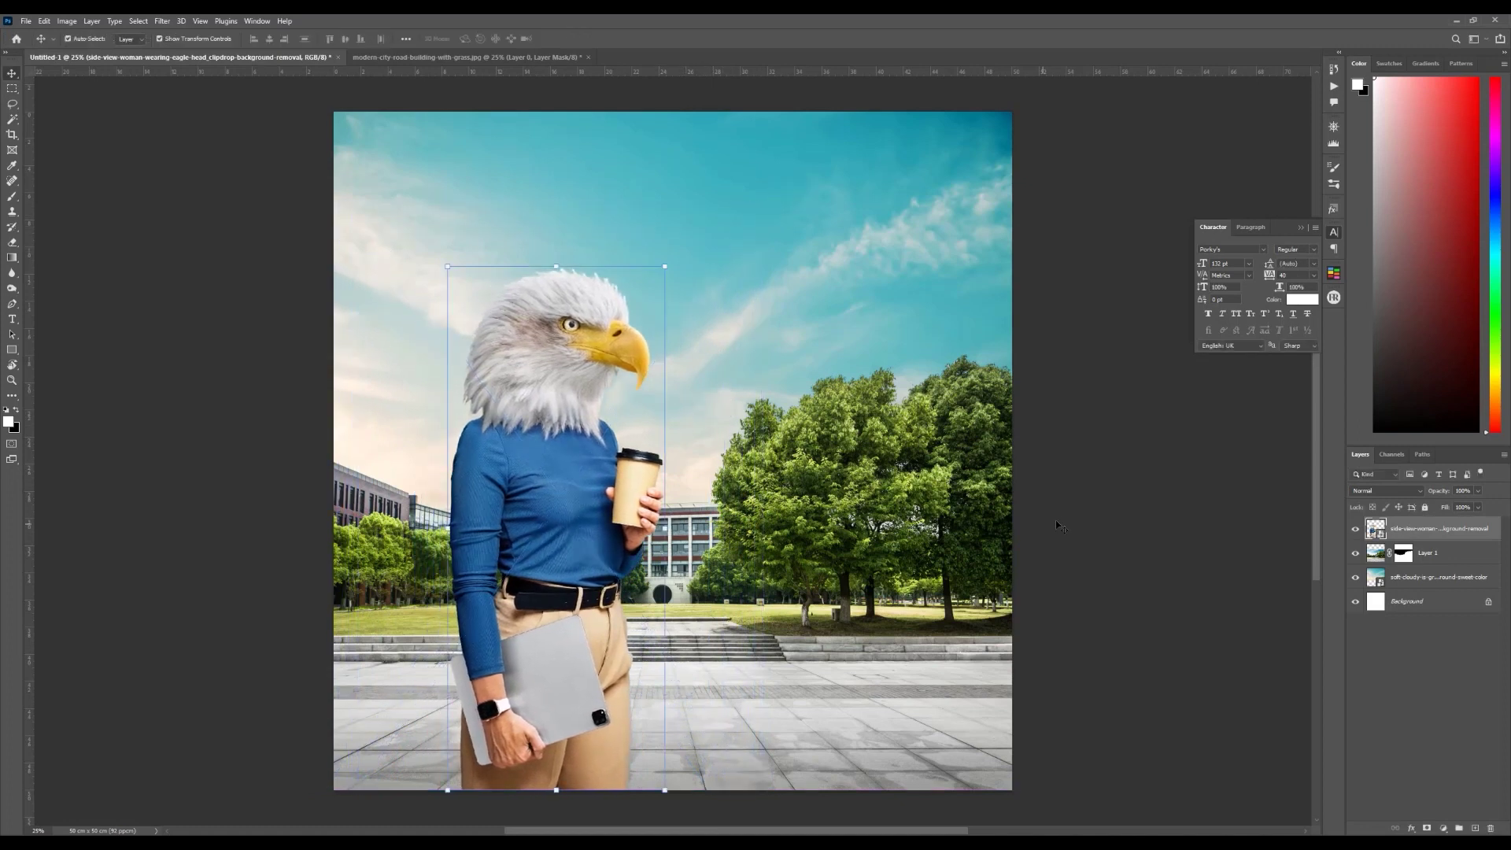
Step: Open the Scene-1 PSD and the Pringles logo image from the pringles folder as separate documents
scroll(960, 649, "up", 3)
scroll(960, 649, "up", 2)
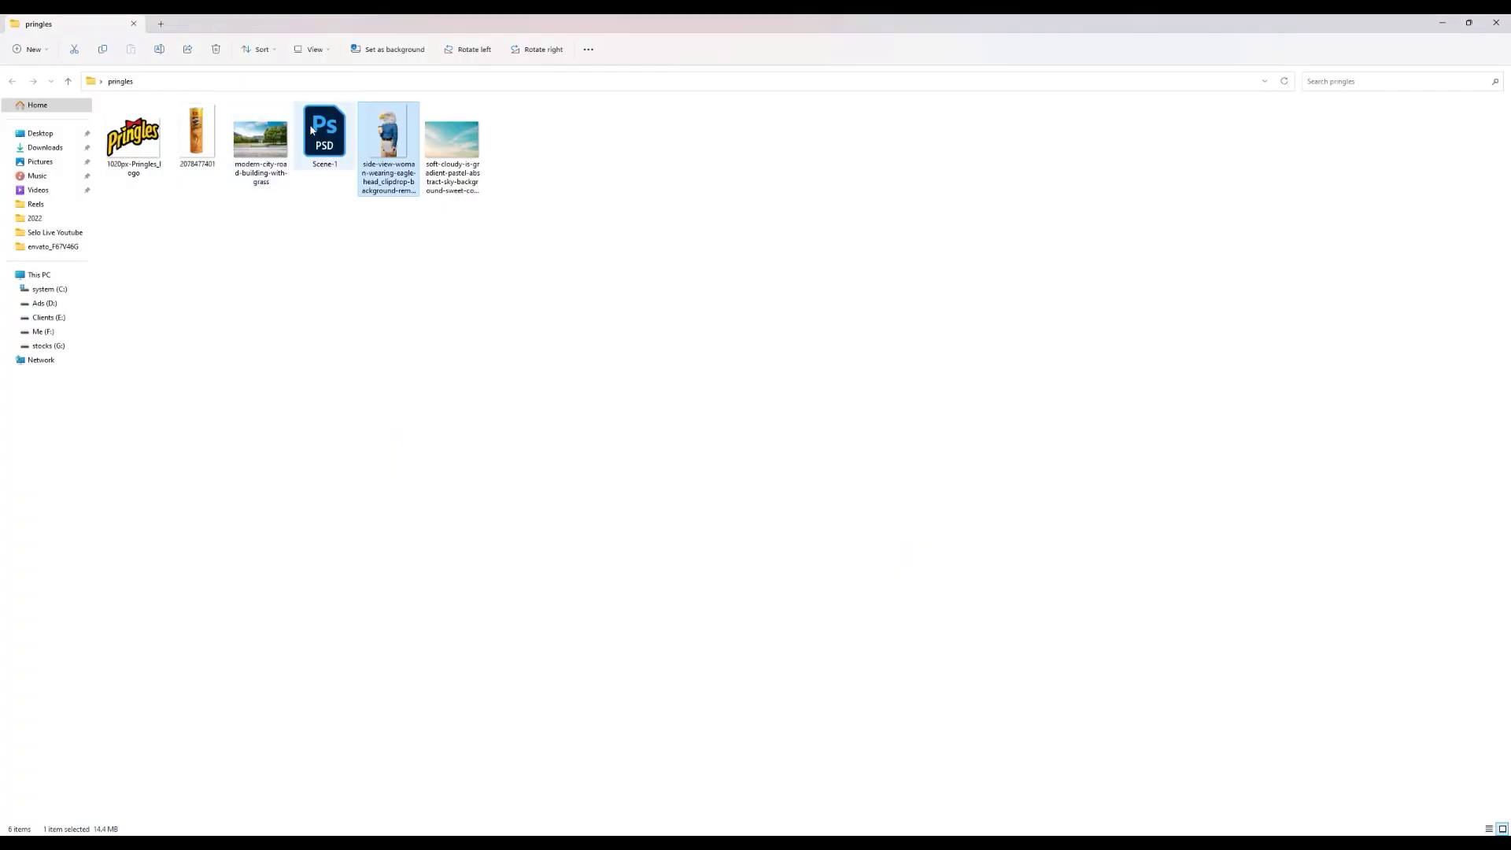
left_click(313, 128)
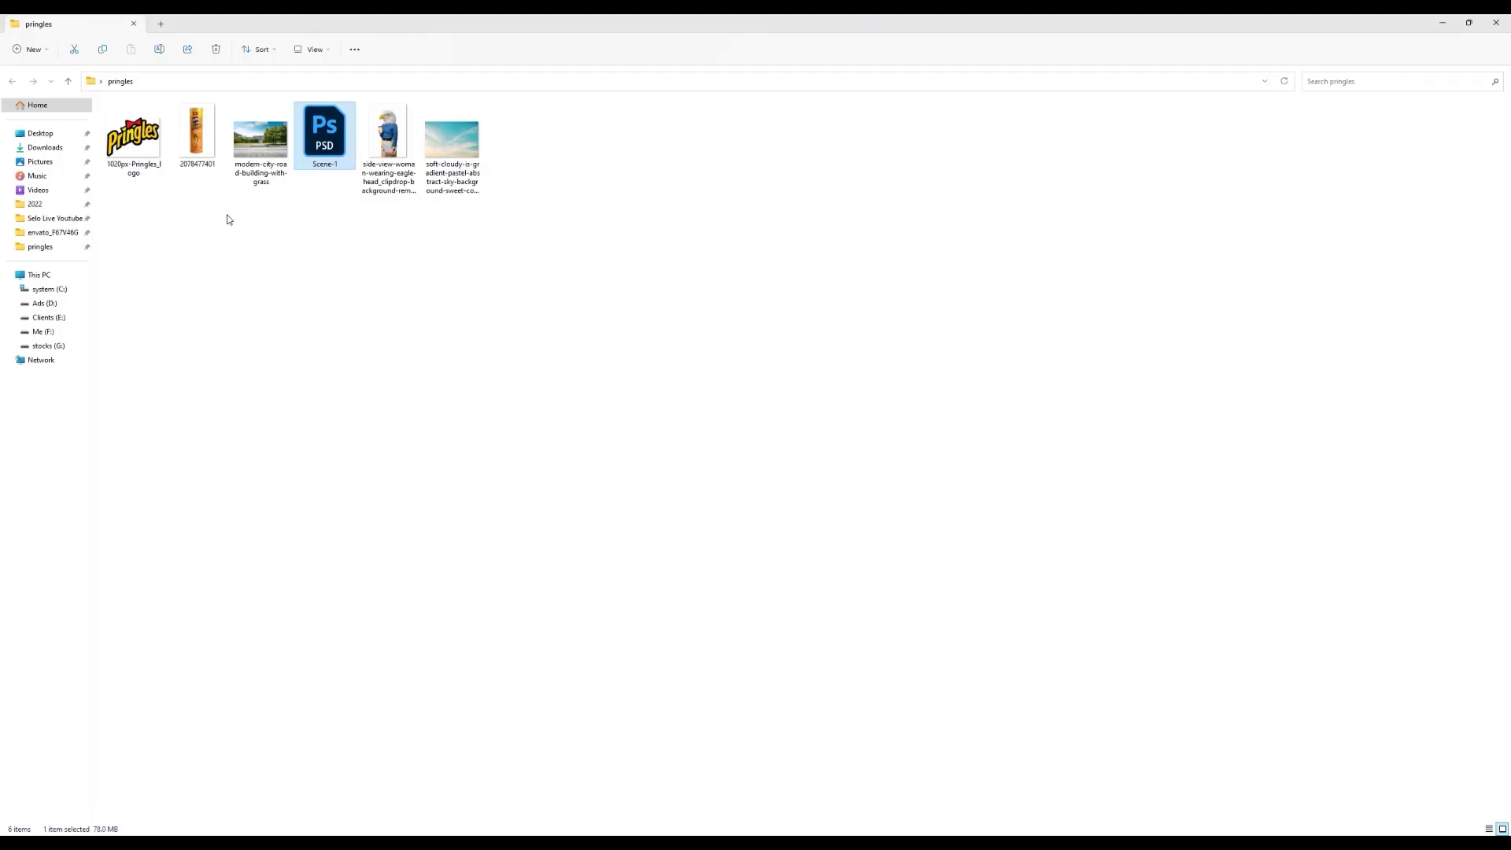
left_click_drag(145, 157, 1376, 727)
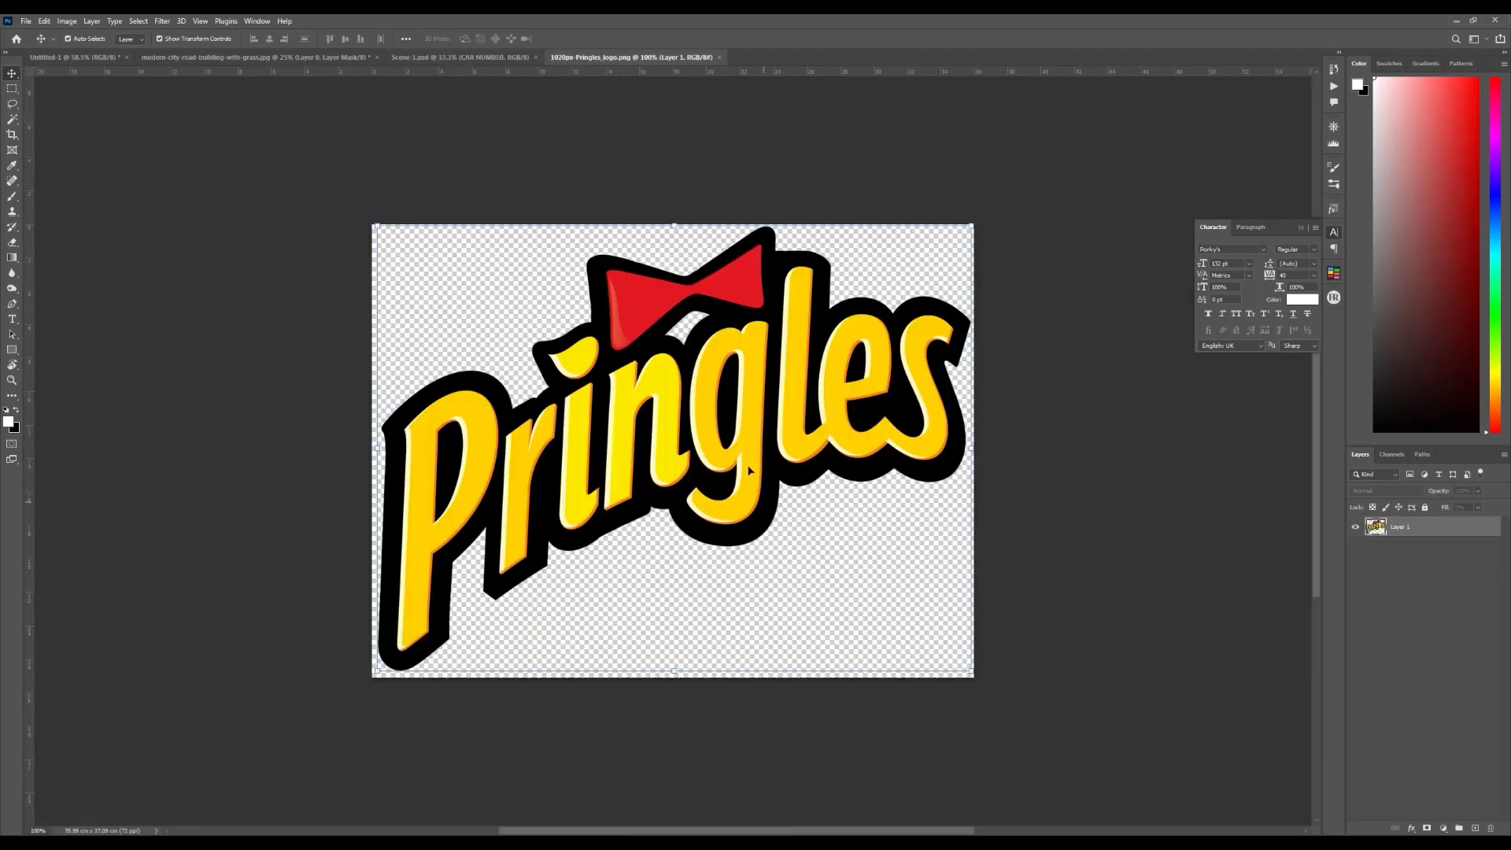
Step: Open the contents of the LEFT smart object inside the VAN group of the Scene 1 mockup
left_click(478, 59)
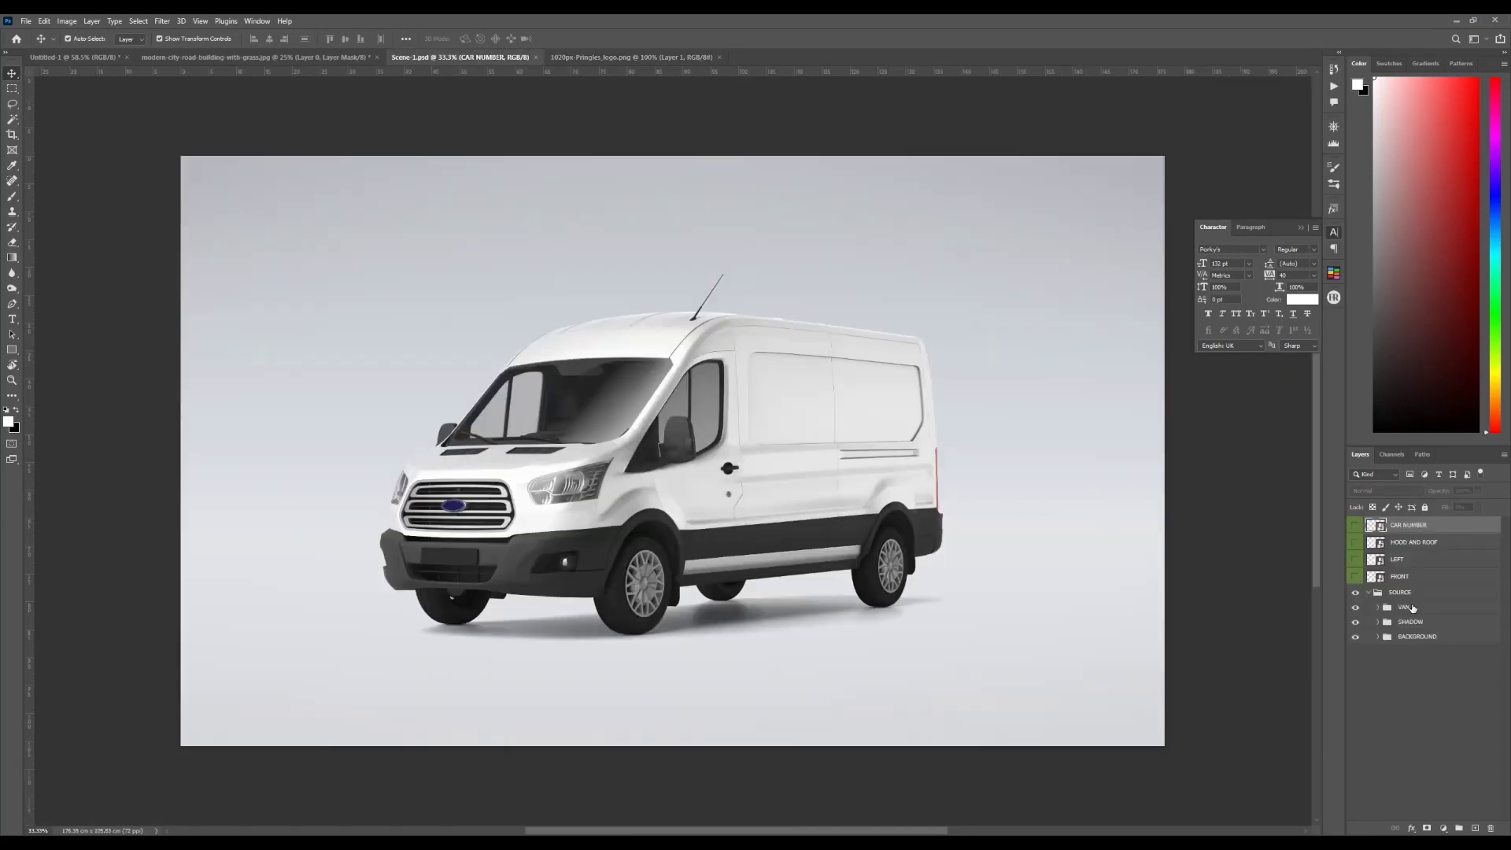
left_click(1378, 610)
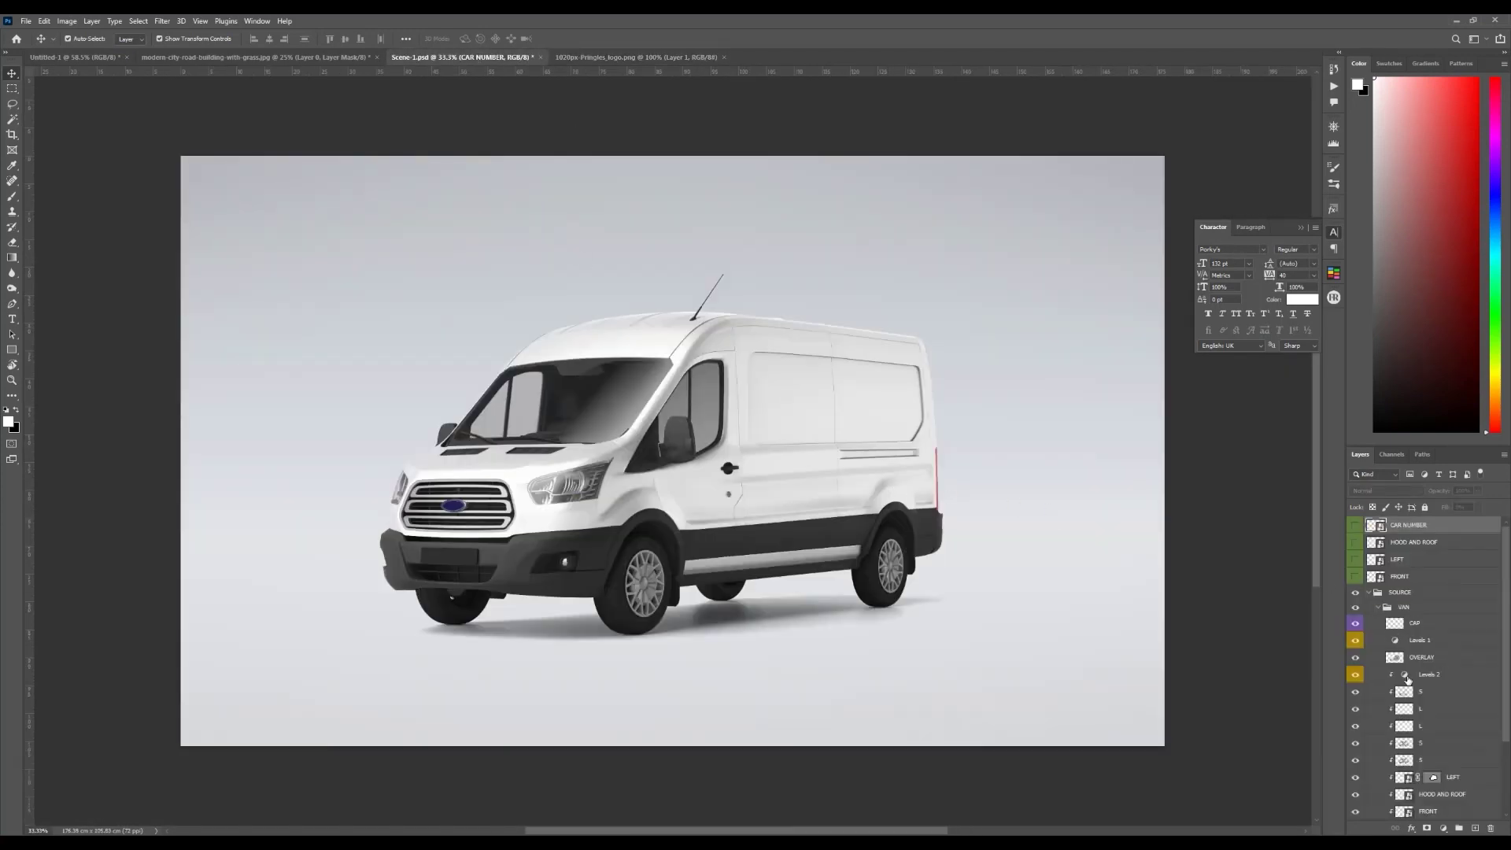
scroll(1403, 691, "down", 2)
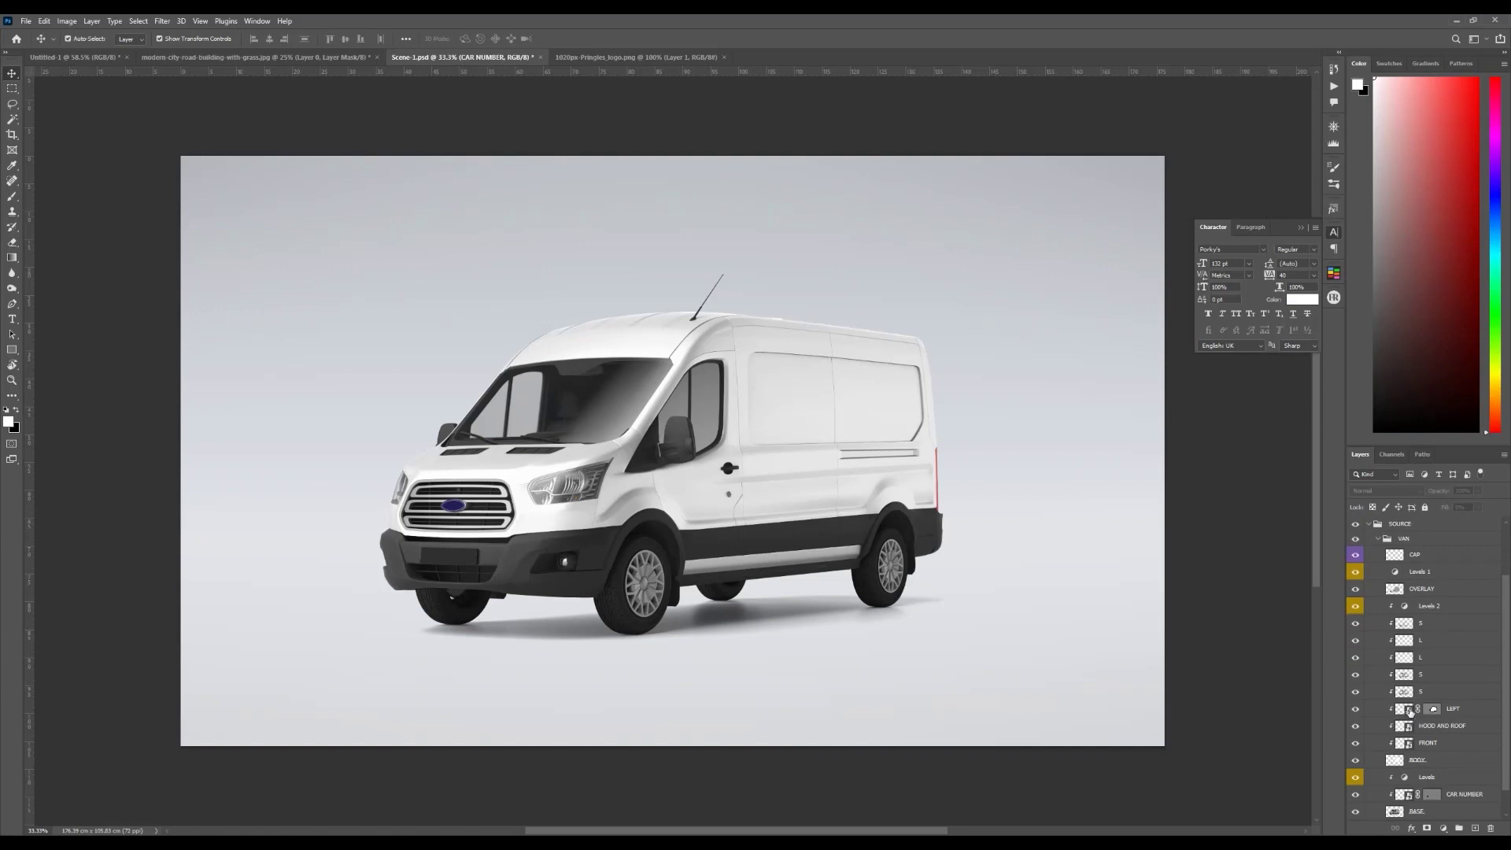
double_click(1406, 709)
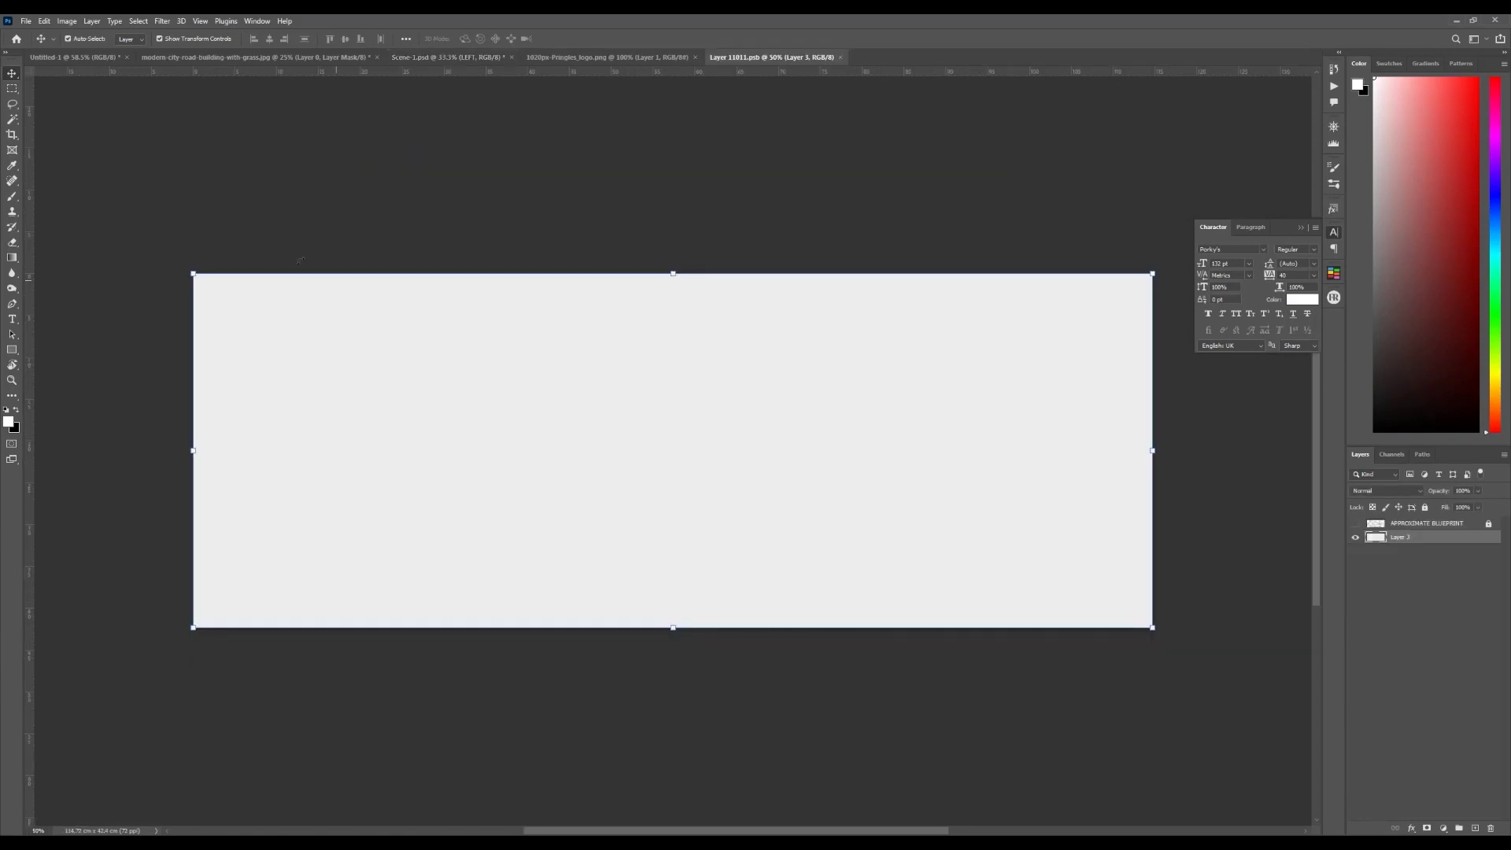
Step: Set the foreground colour to the yellow sampled from the lettering of the Pringles logo
left_click(155, 63)
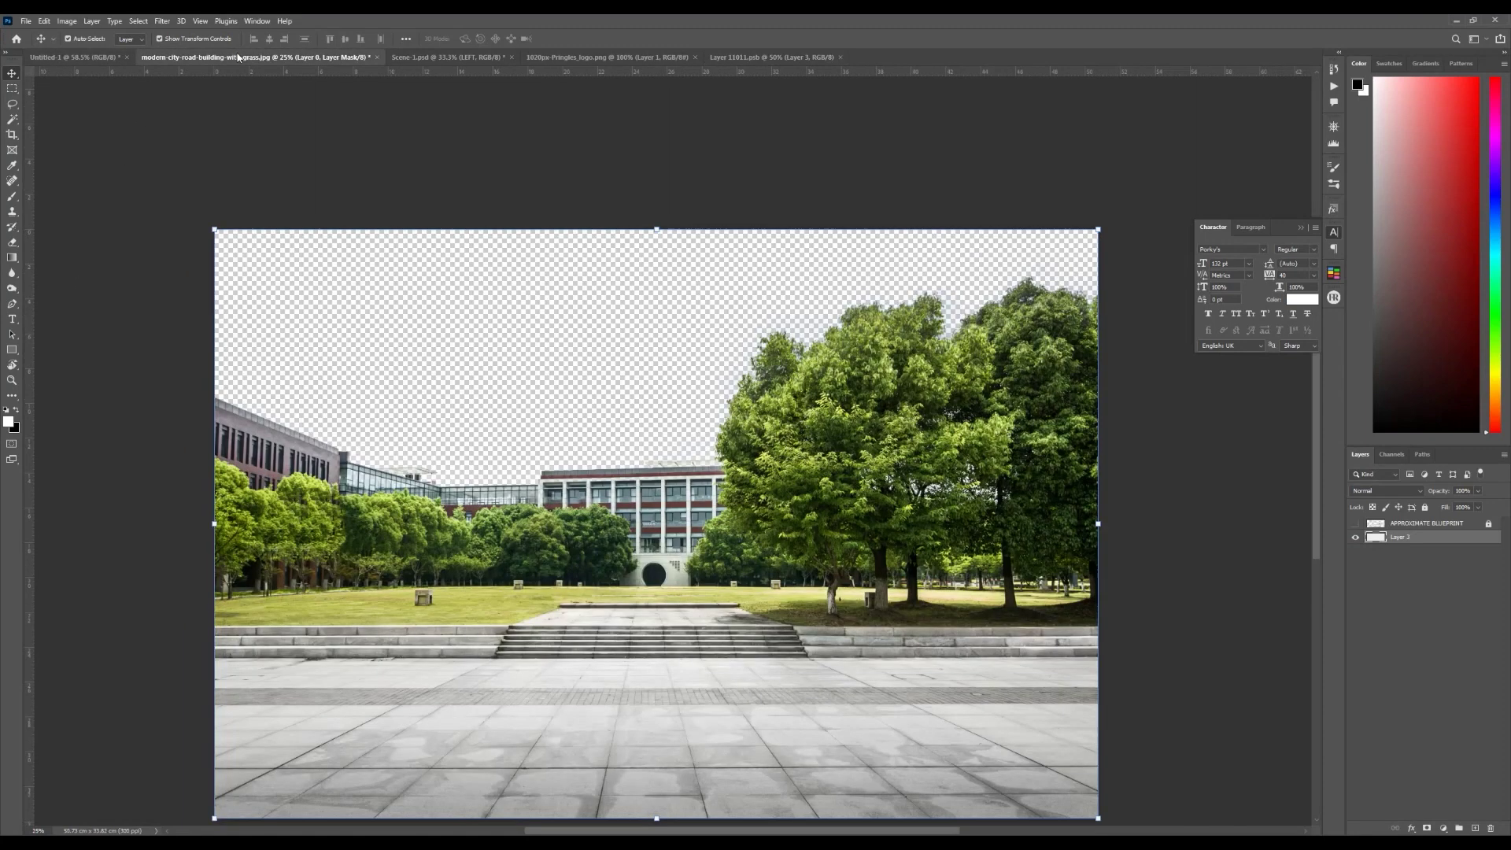
left_click(736, 63)
key("x")
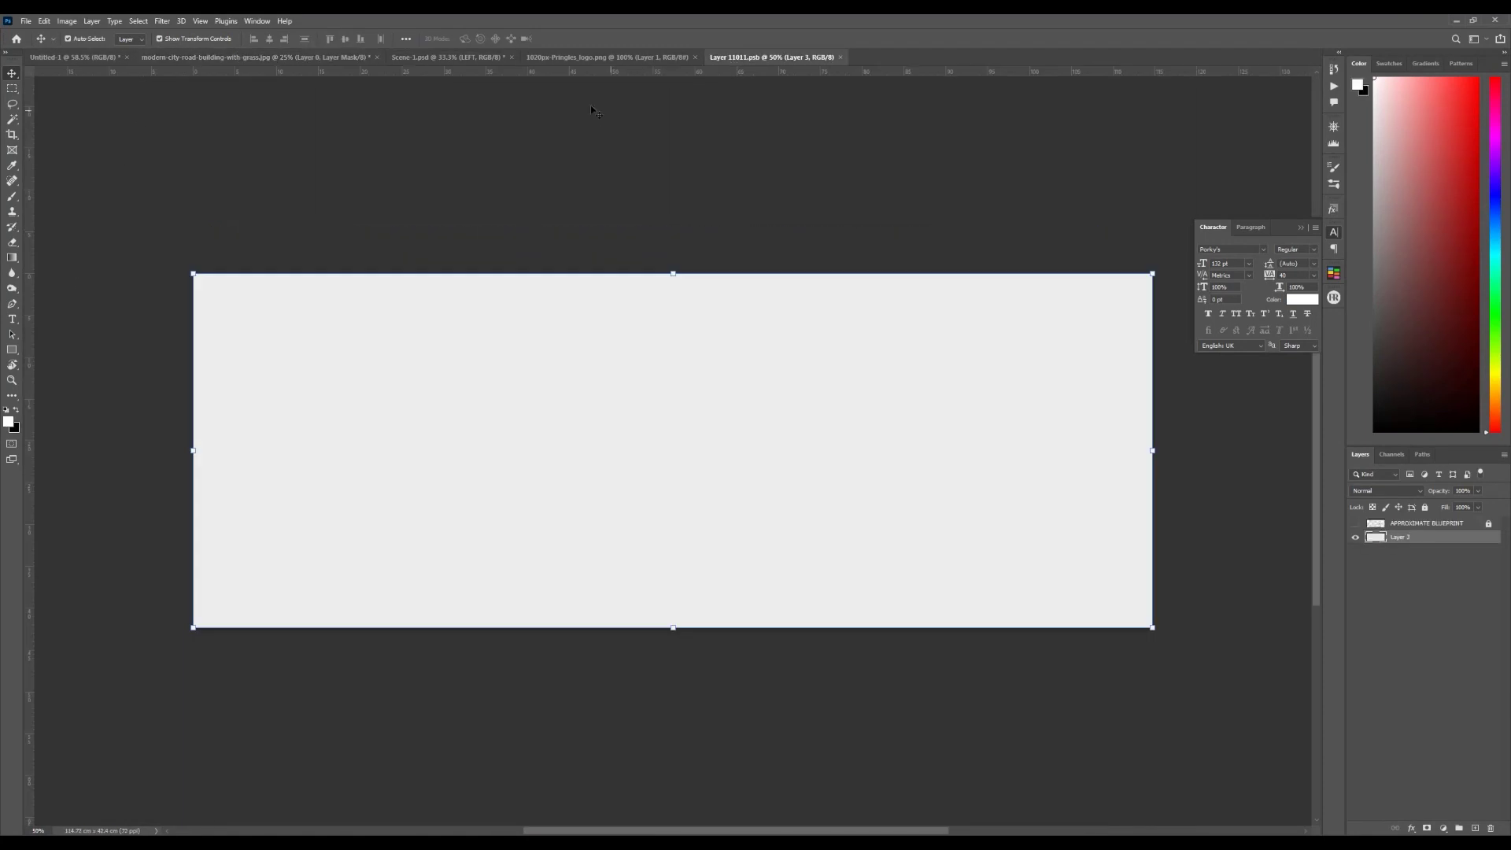
left_click(607, 57)
left_click(8, 422)
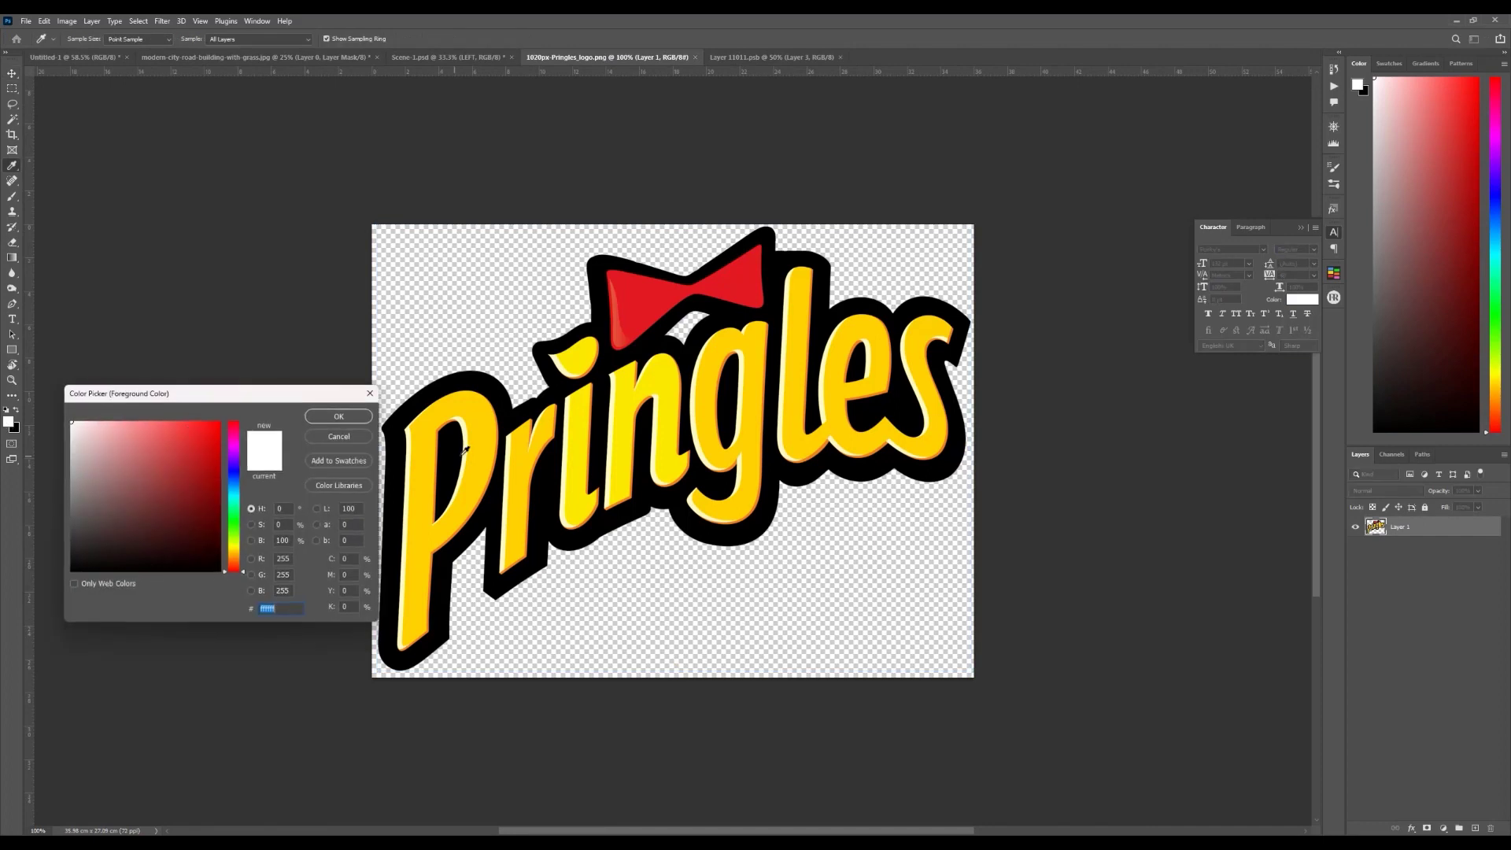
left_click(410, 431)
left_click(338, 417)
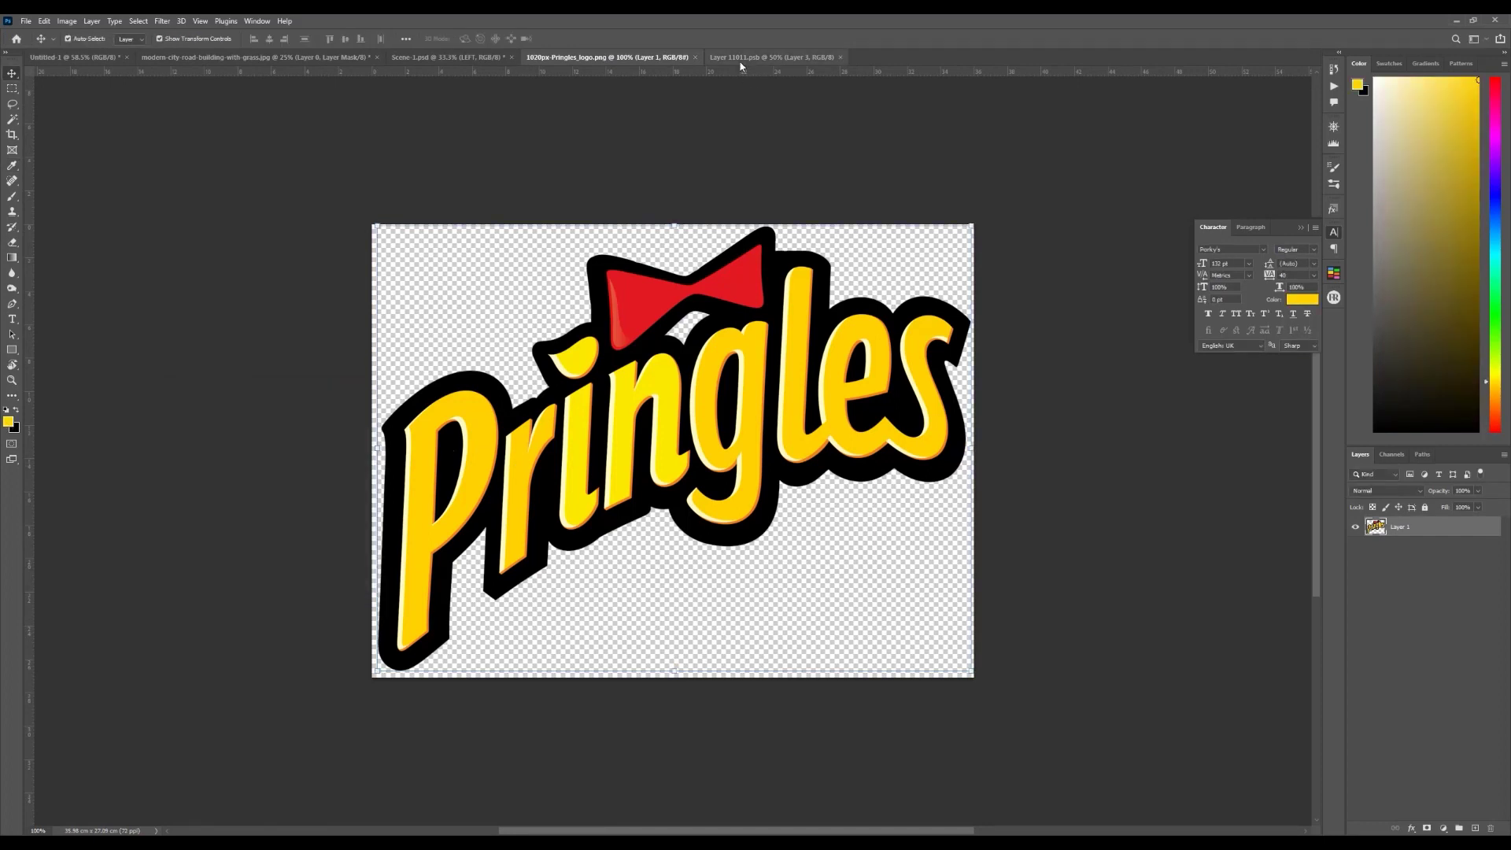
Step: Fill the van's side panel artwork with the sampled yellow and save it to update the Scene 1 mockup
key("ctrl+Tab")
key("v")
left_click_drag(12, 257, 47, 269)
left_click(736, 476)
key("ctrl+s")
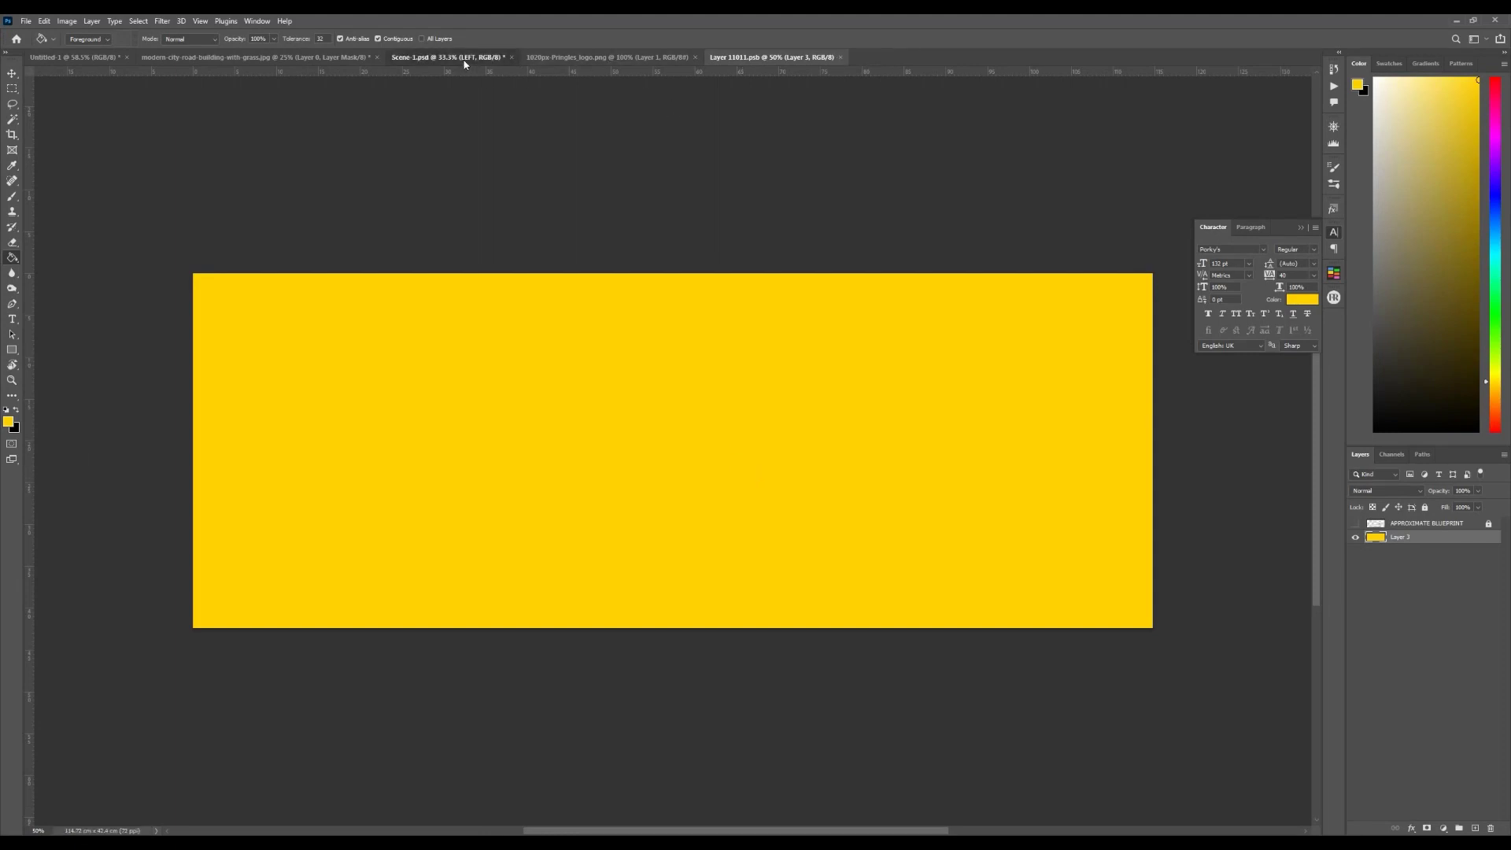
left_click(464, 58)
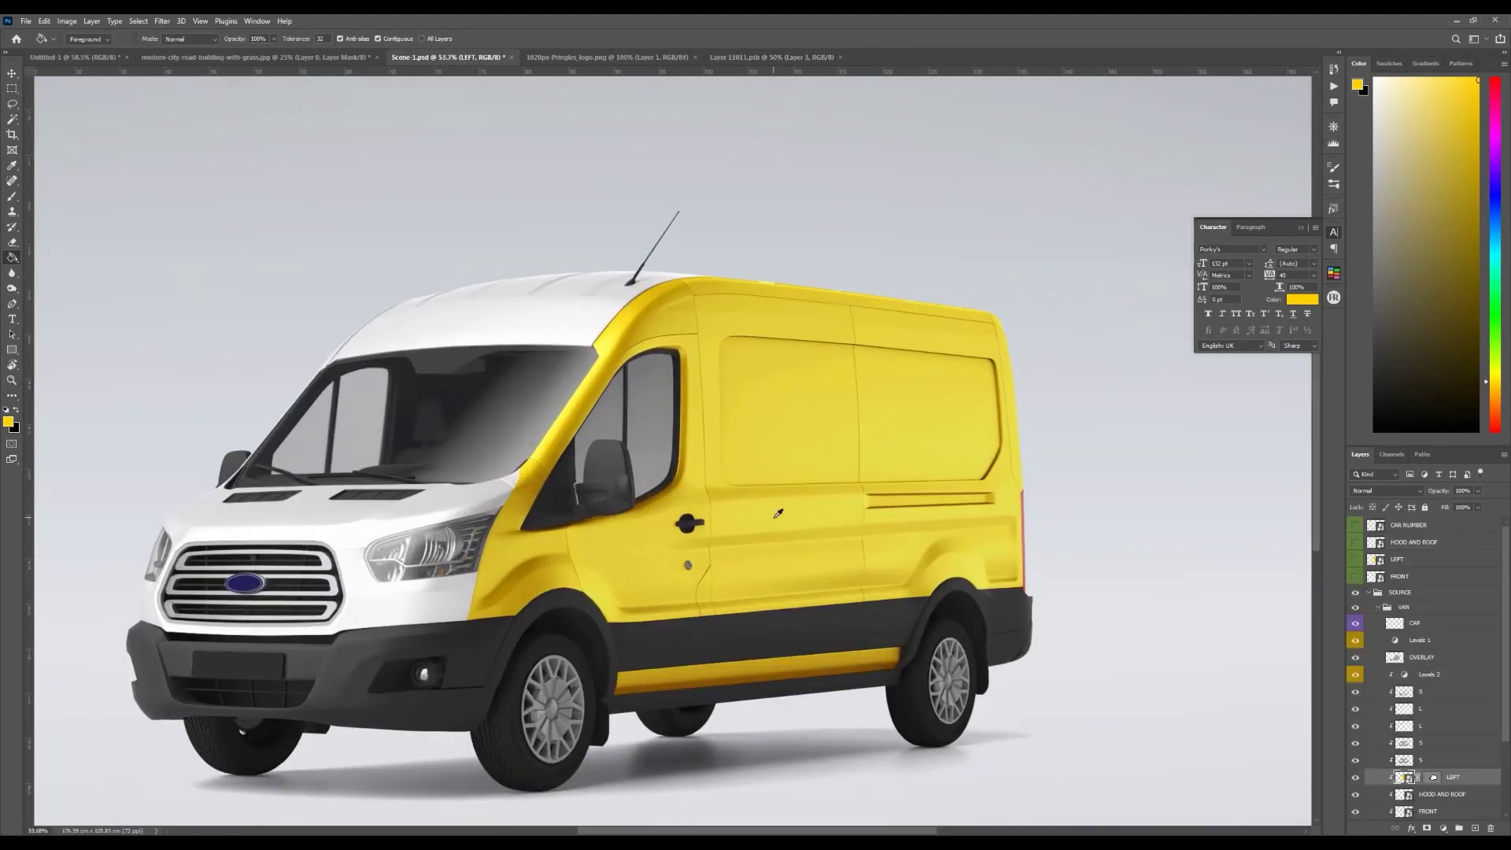
scroll(777, 513, "down", 2)
Step: Copy the Pringles logo onto the yellow side panel artwork, save it and check the van mockup
left_click(634, 58)
key("v")
left_click_drag(787, 441, 752, 384)
key("ctrl+s")
left_click(424, 59)
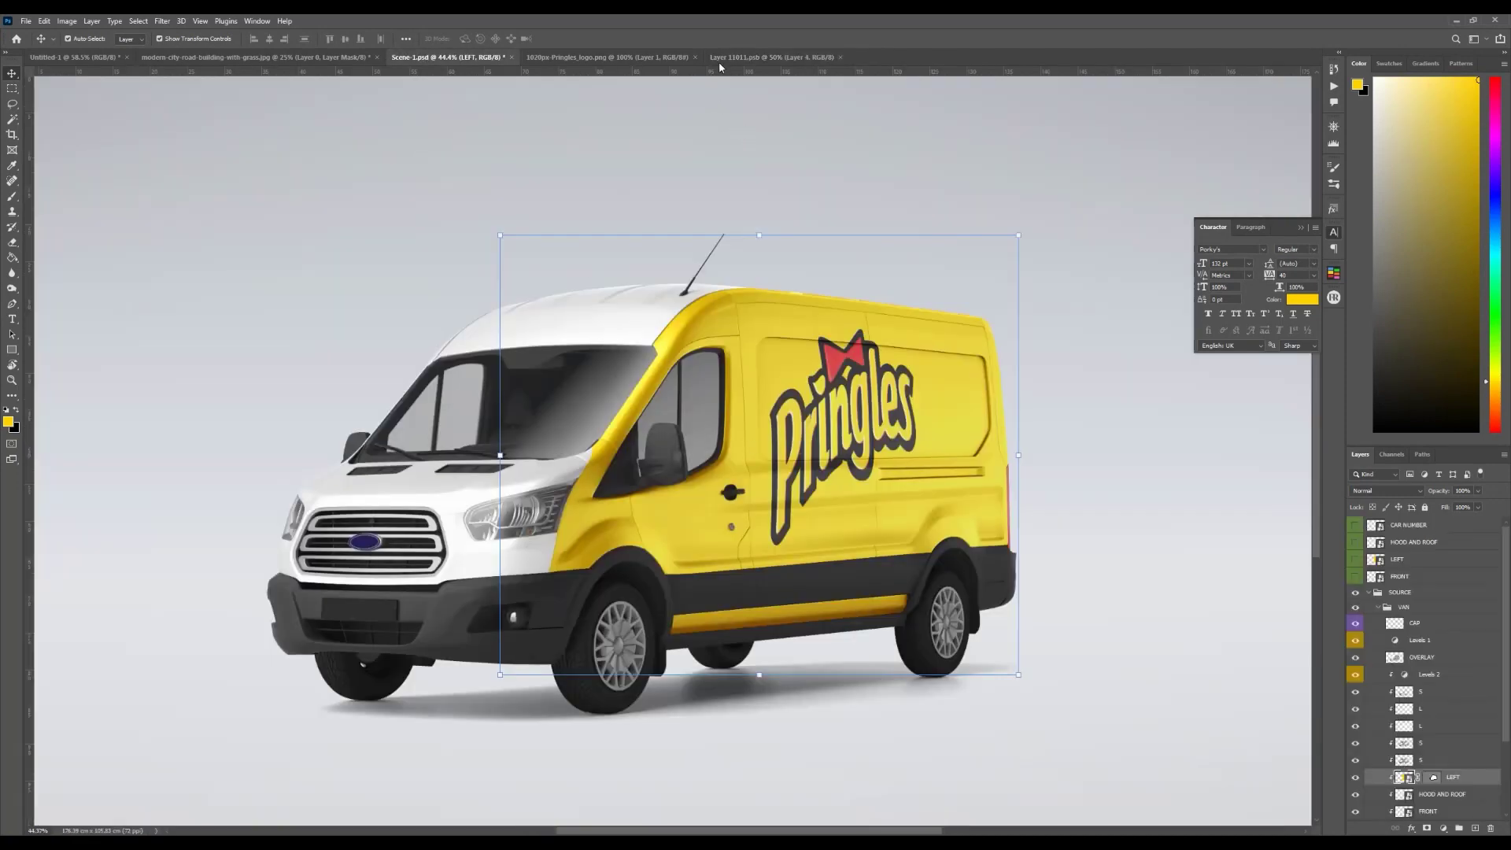
Step: Enlarge the Pringles logo on the side panel artwork, save it and check the van mockup again
left_click(721, 57)
mouse_move(901, 542)
left_mouse_down()
mouse_move(945, 574)
mouse_move(921, 556)
left_mouse_up()
key("Return")
key("ctrl+s")
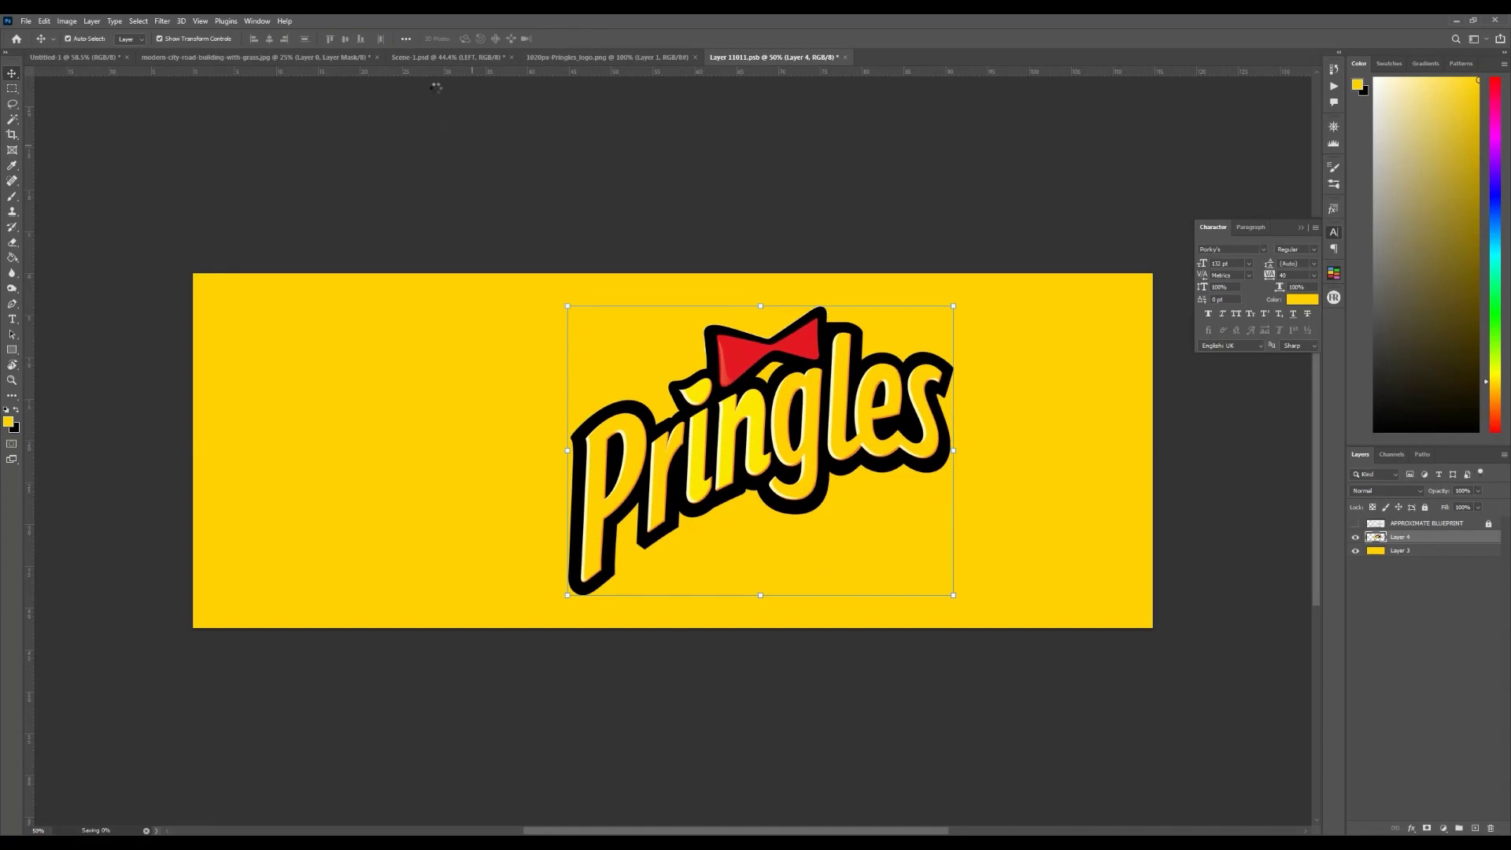
left_click(425, 58)
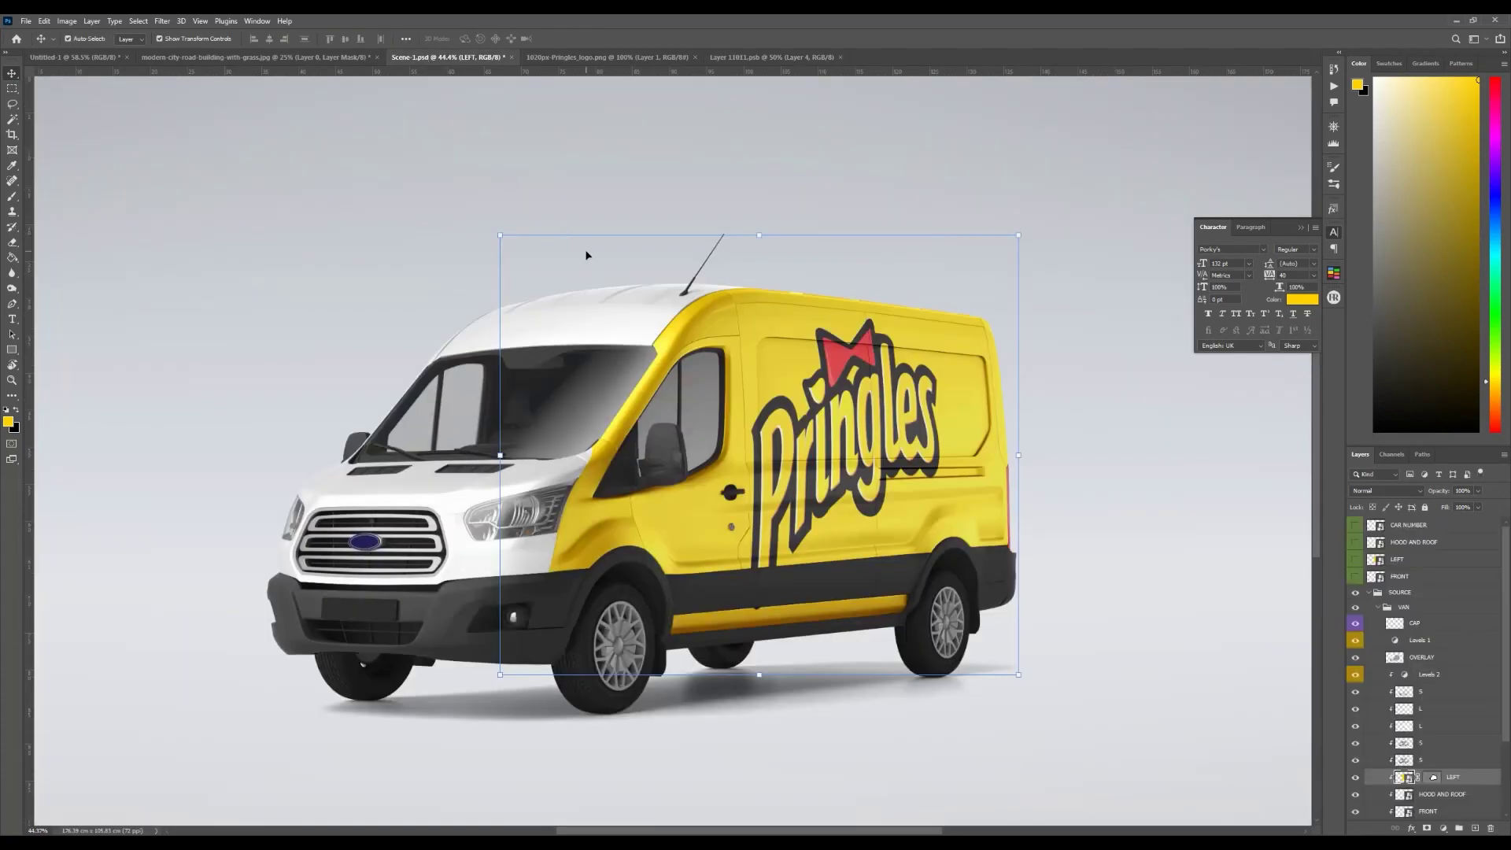
Step: Open the contents of the van's HOOD AND ROOF smart object
scroll(661, 386, "down", 3)
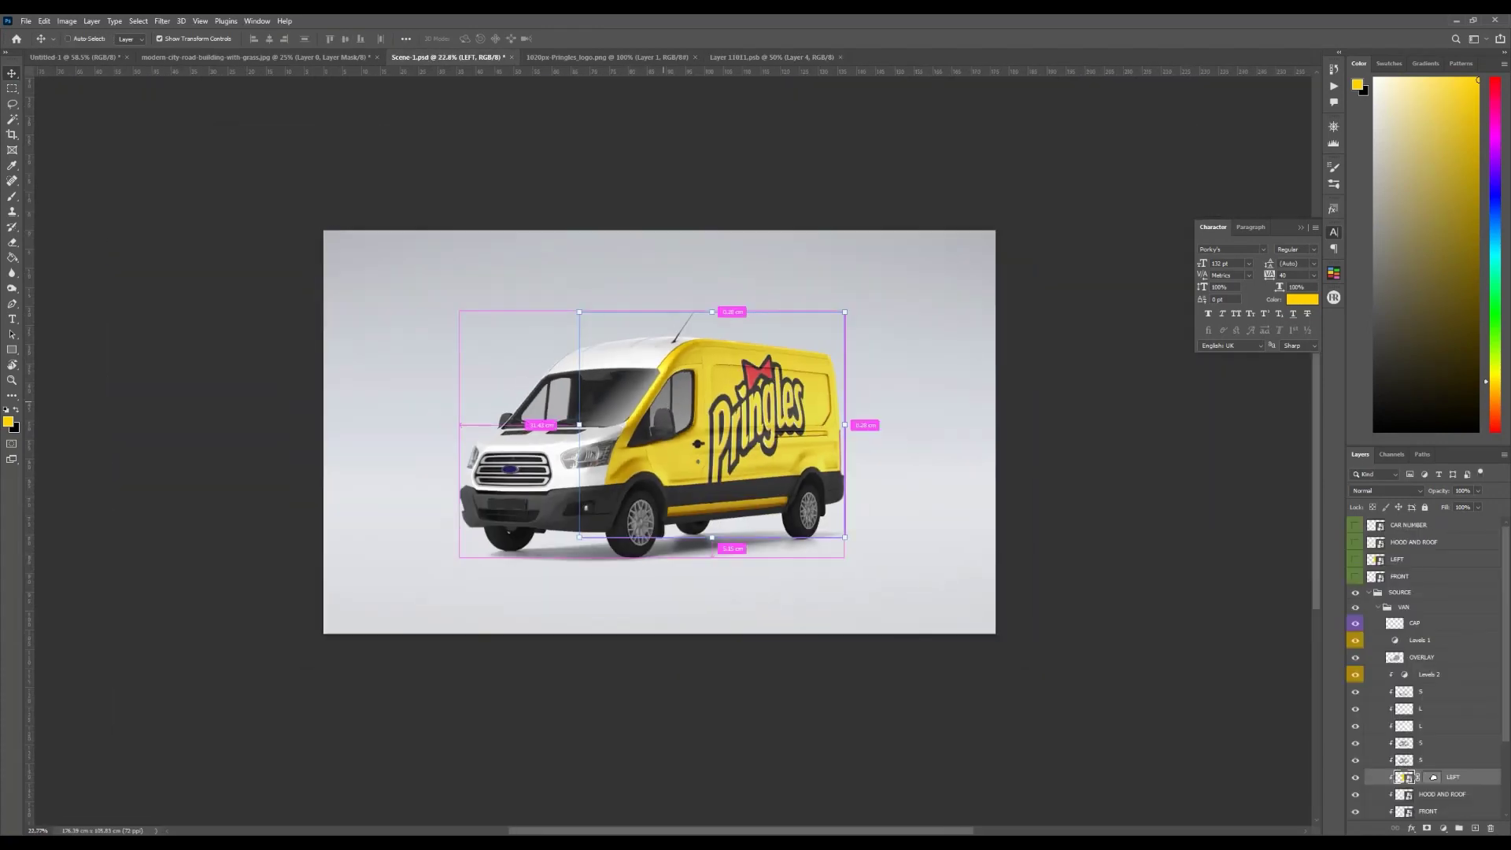
left_click(1409, 795)
double_click(1405, 794)
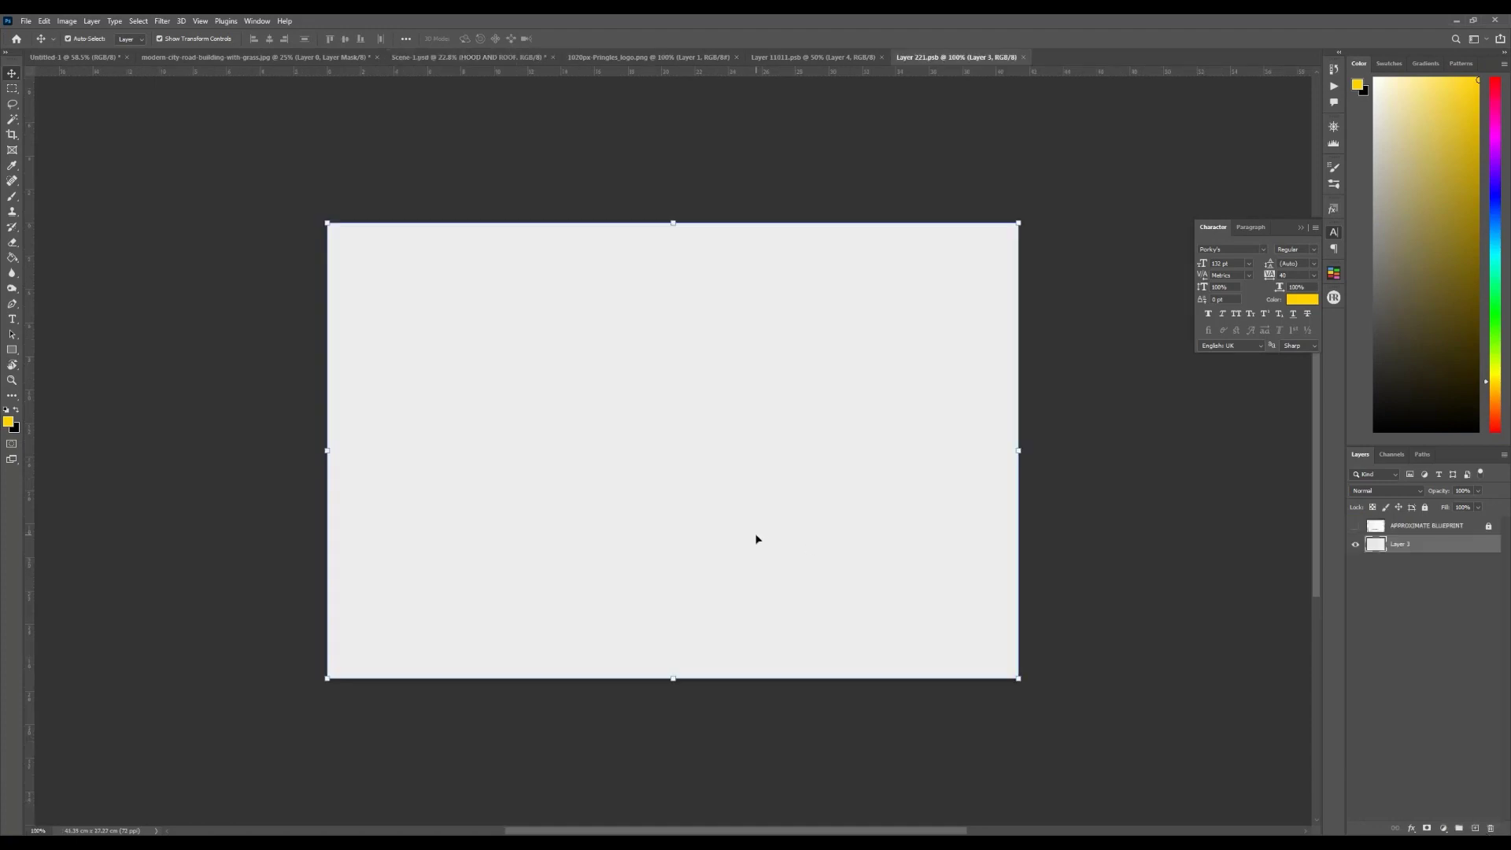
Step: Sample the red of the logo's bow tie and fill the hood and roof artwork with it using the Paint Bucket
left_click(13, 257)
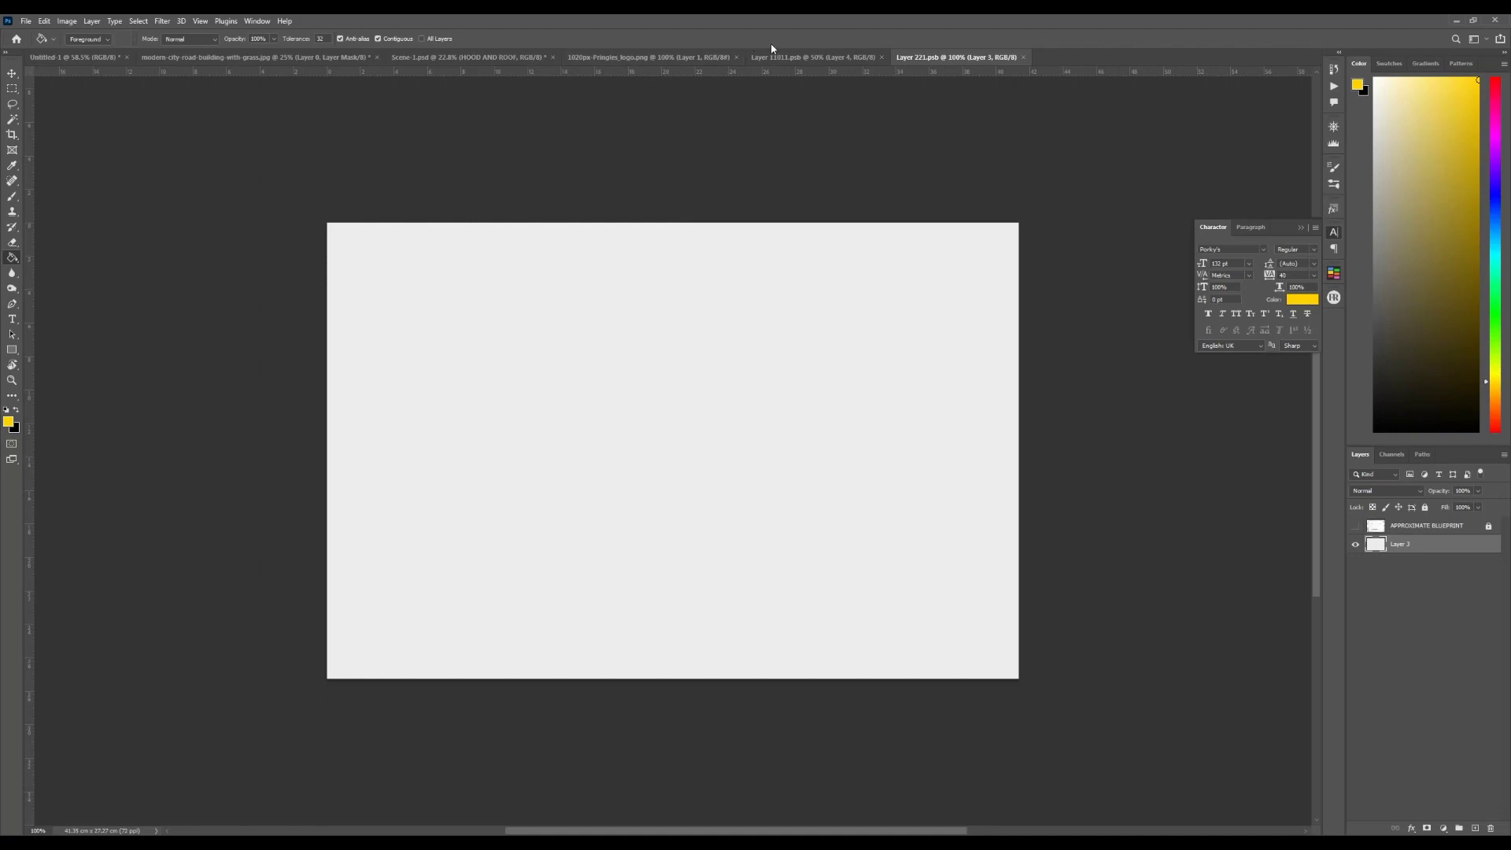
left_click(811, 57)
left_click(8, 422)
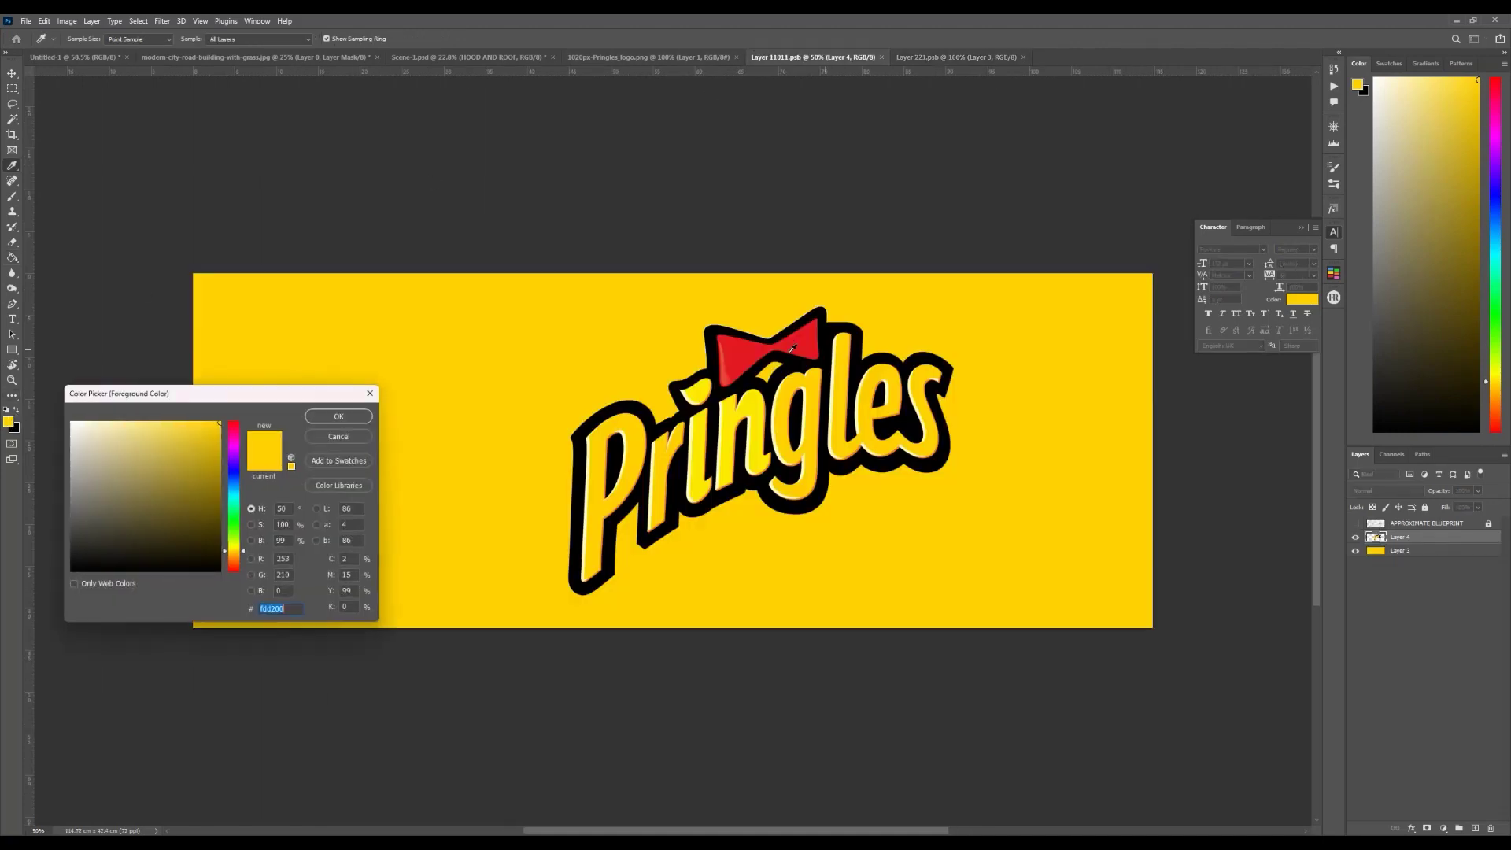
left_click(753, 347)
key("Return")
key("ctrl+Tab")
left_click(654, 388)
Step: Return to the Scene 1 mockup and open the contents of the van's FRONT smart object
left_click(612, 61)
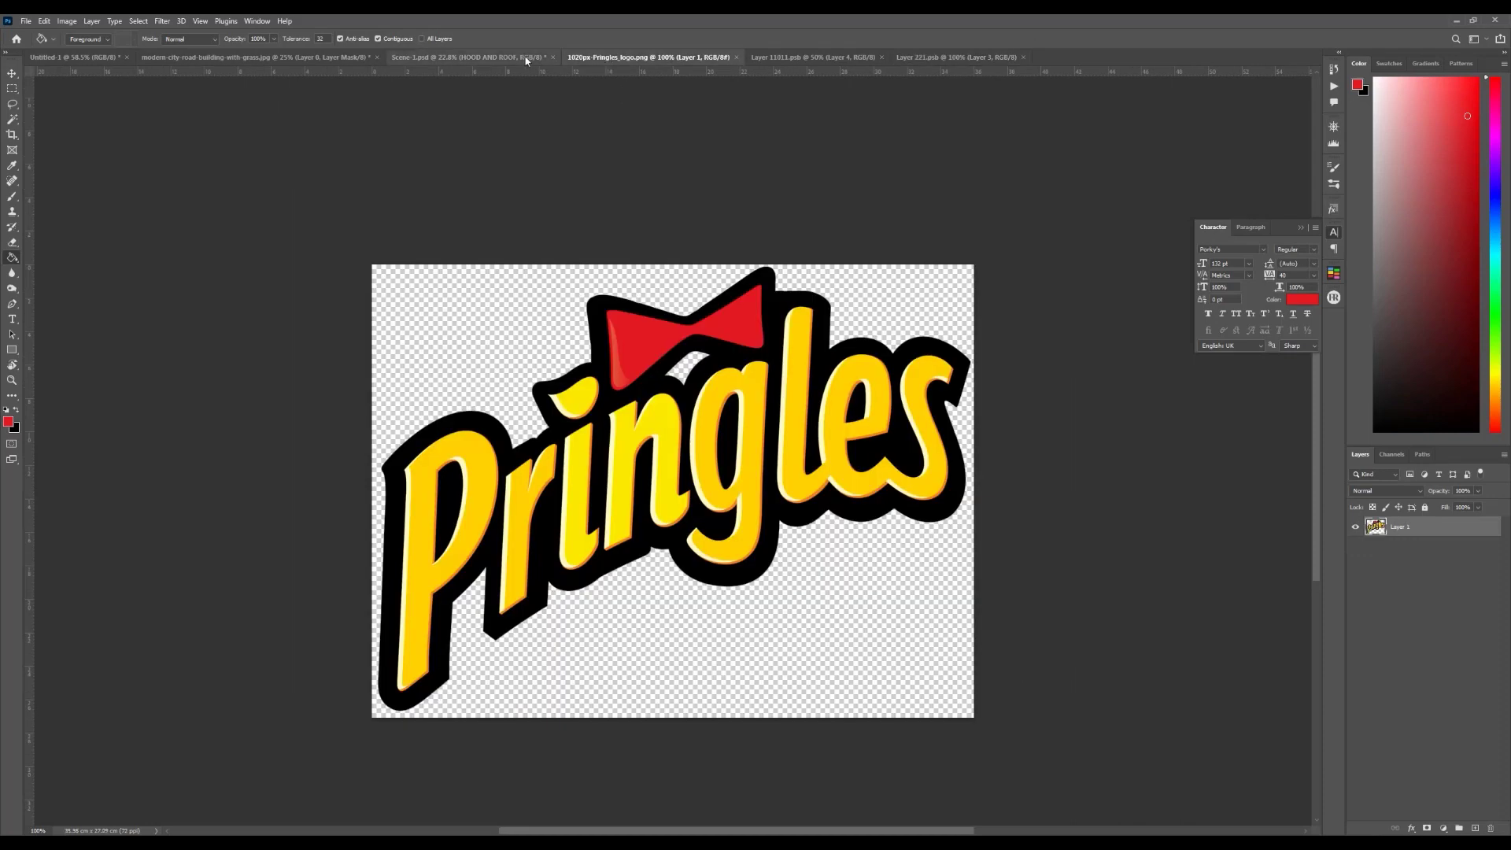
left_click(504, 57)
double_click(1404, 777)
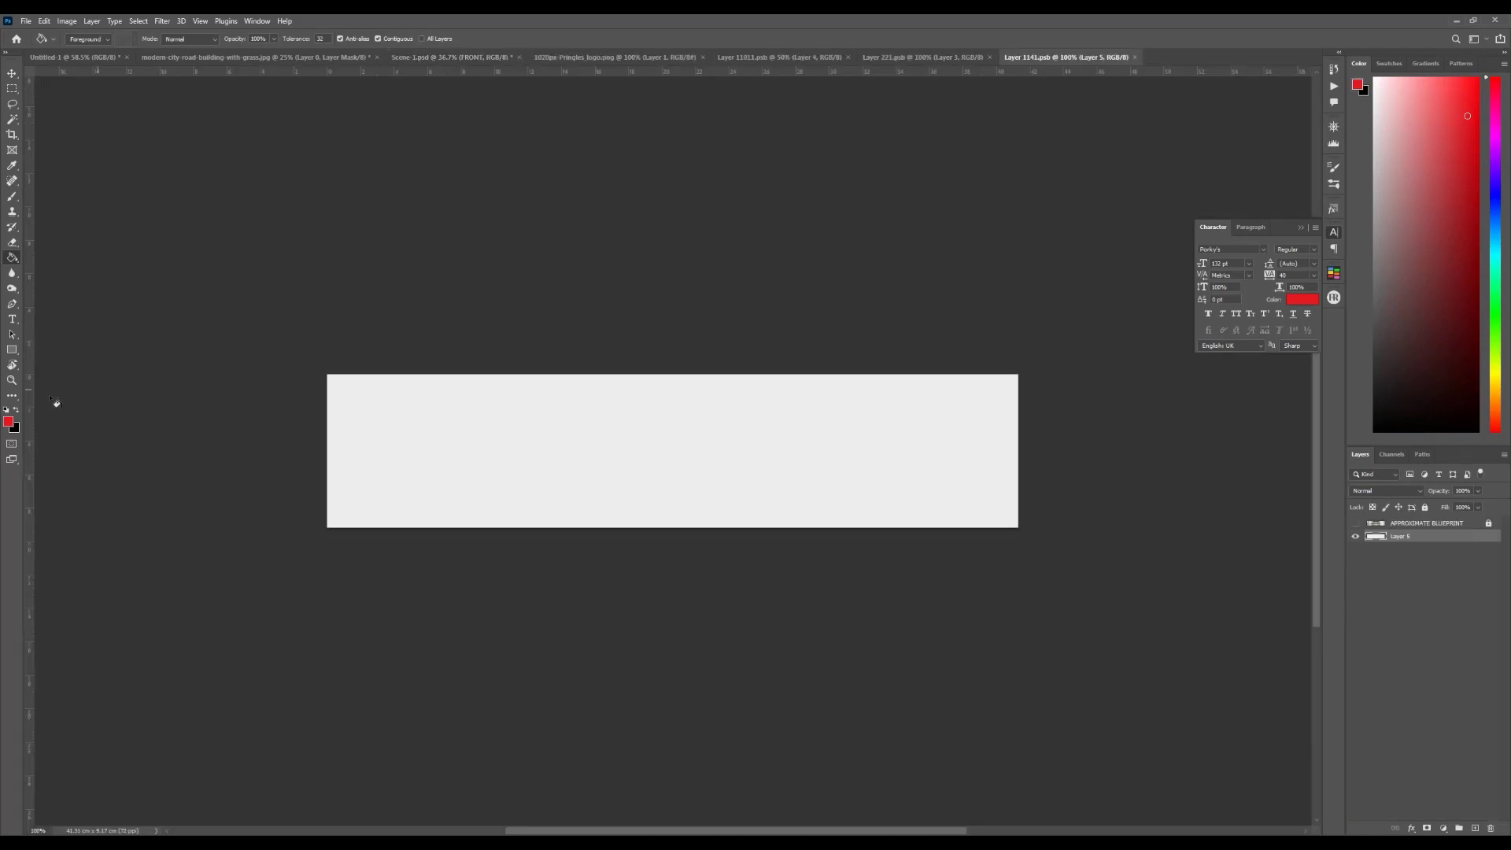
Step: Swap the foreground and background colours, and set the foreground to the yellow sampled from the side panel artwork
left_click(16, 412)
left_click(8, 421)
key("Escape")
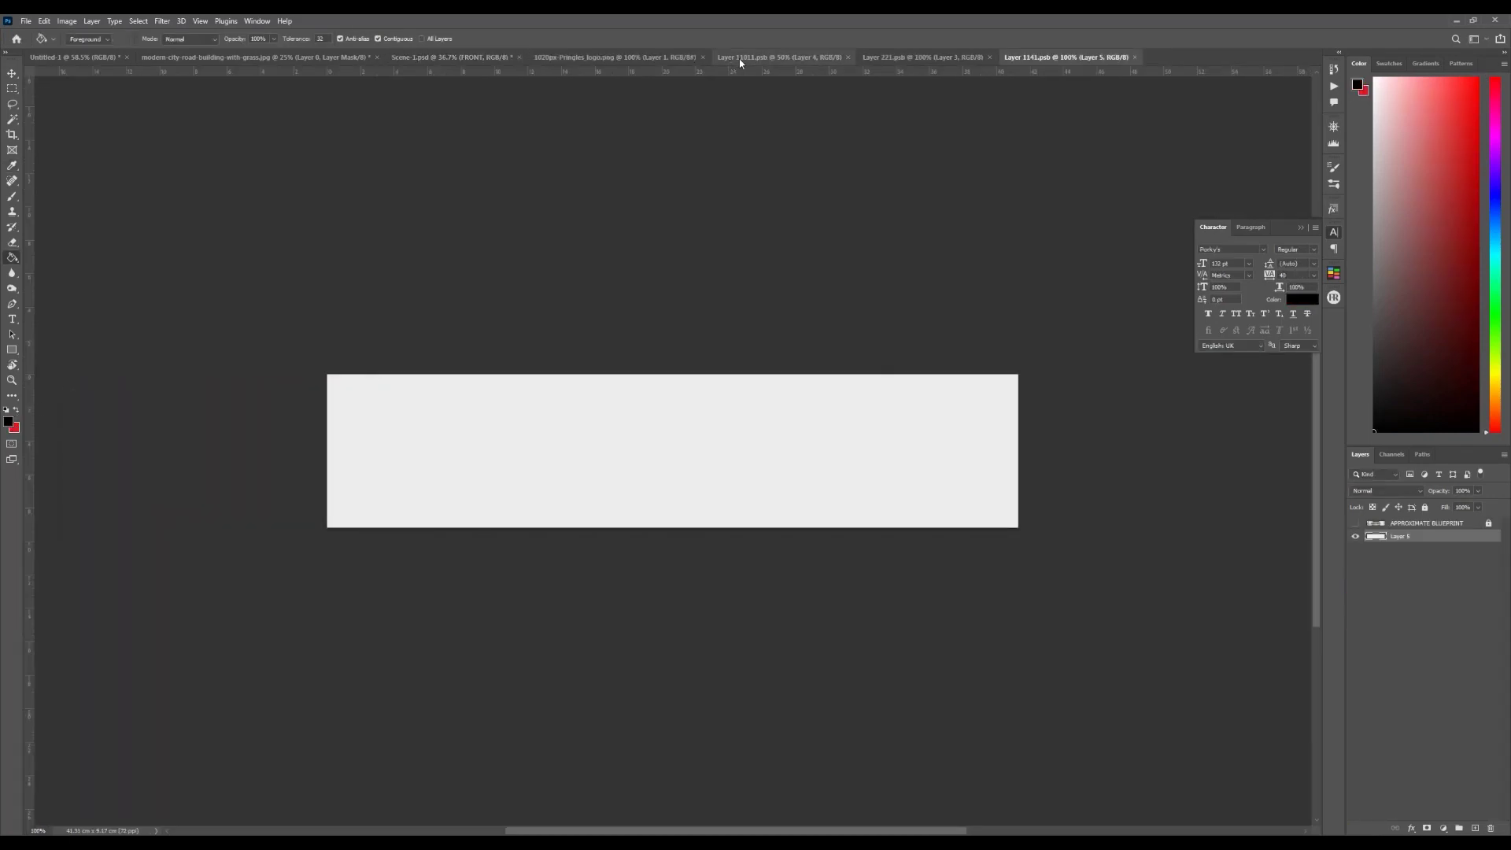
left_click(768, 58)
left_click(8, 421)
left_click(574, 348)
key("Return")
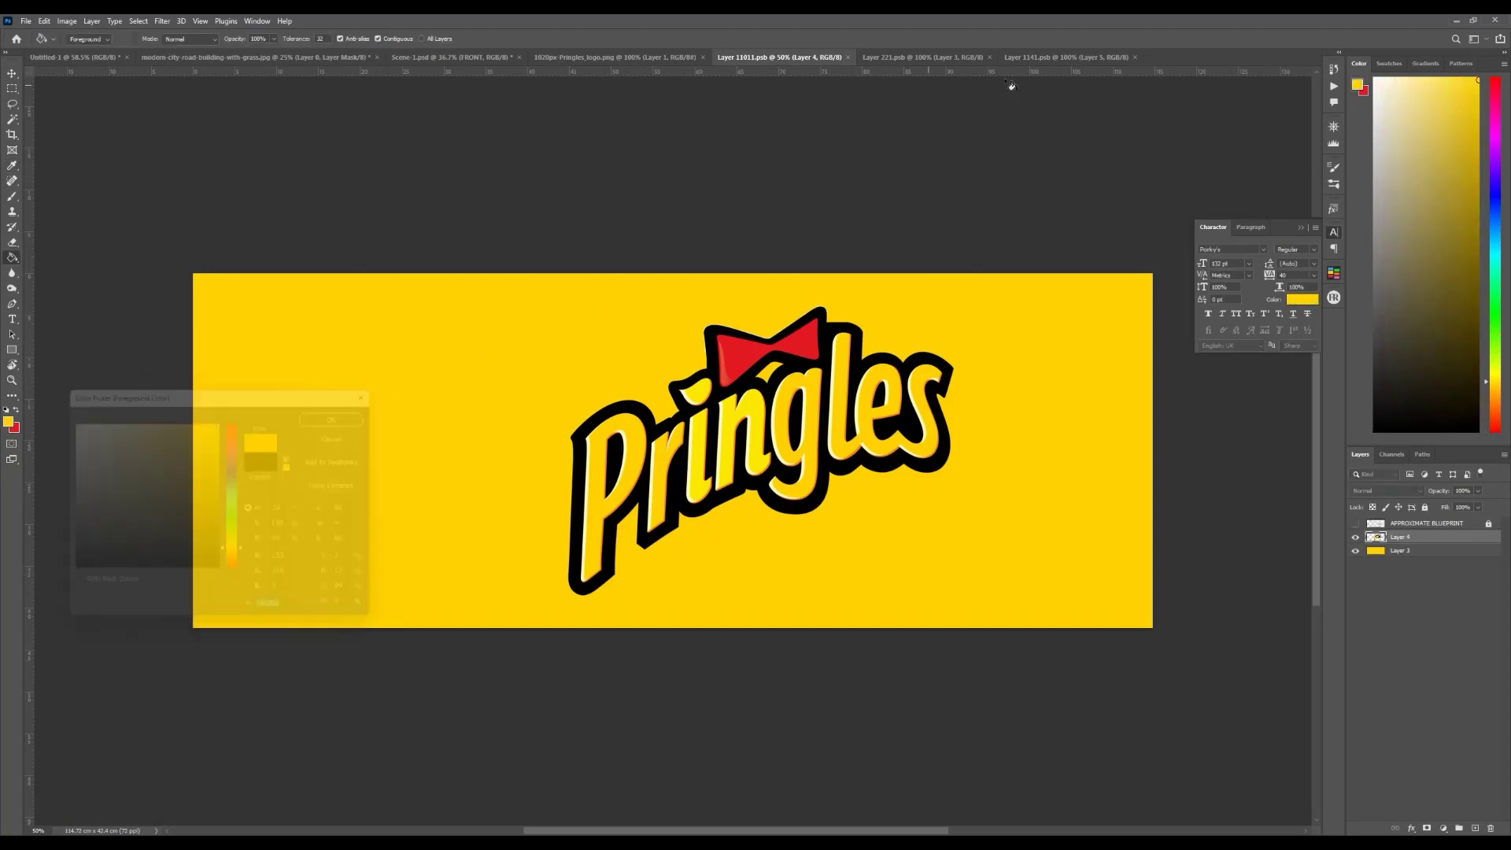
Step: Fill the van's front artwork with the sampled yellow using the Paint Bucket, and return to the Scene 1 mockup
left_click(1067, 58)
left_click(695, 432)
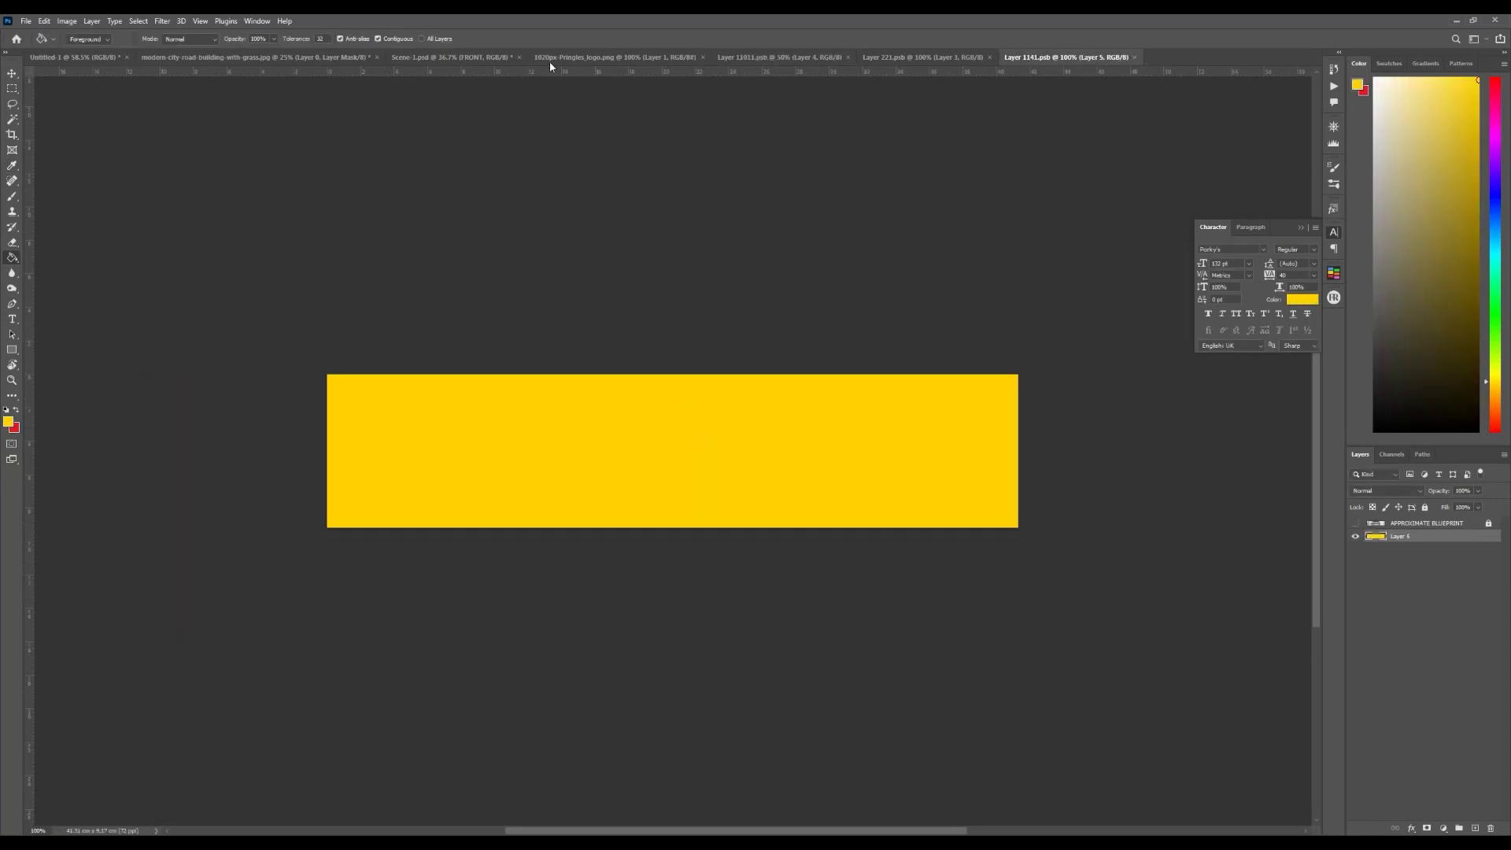
left_click(549, 61)
left_click(452, 58)
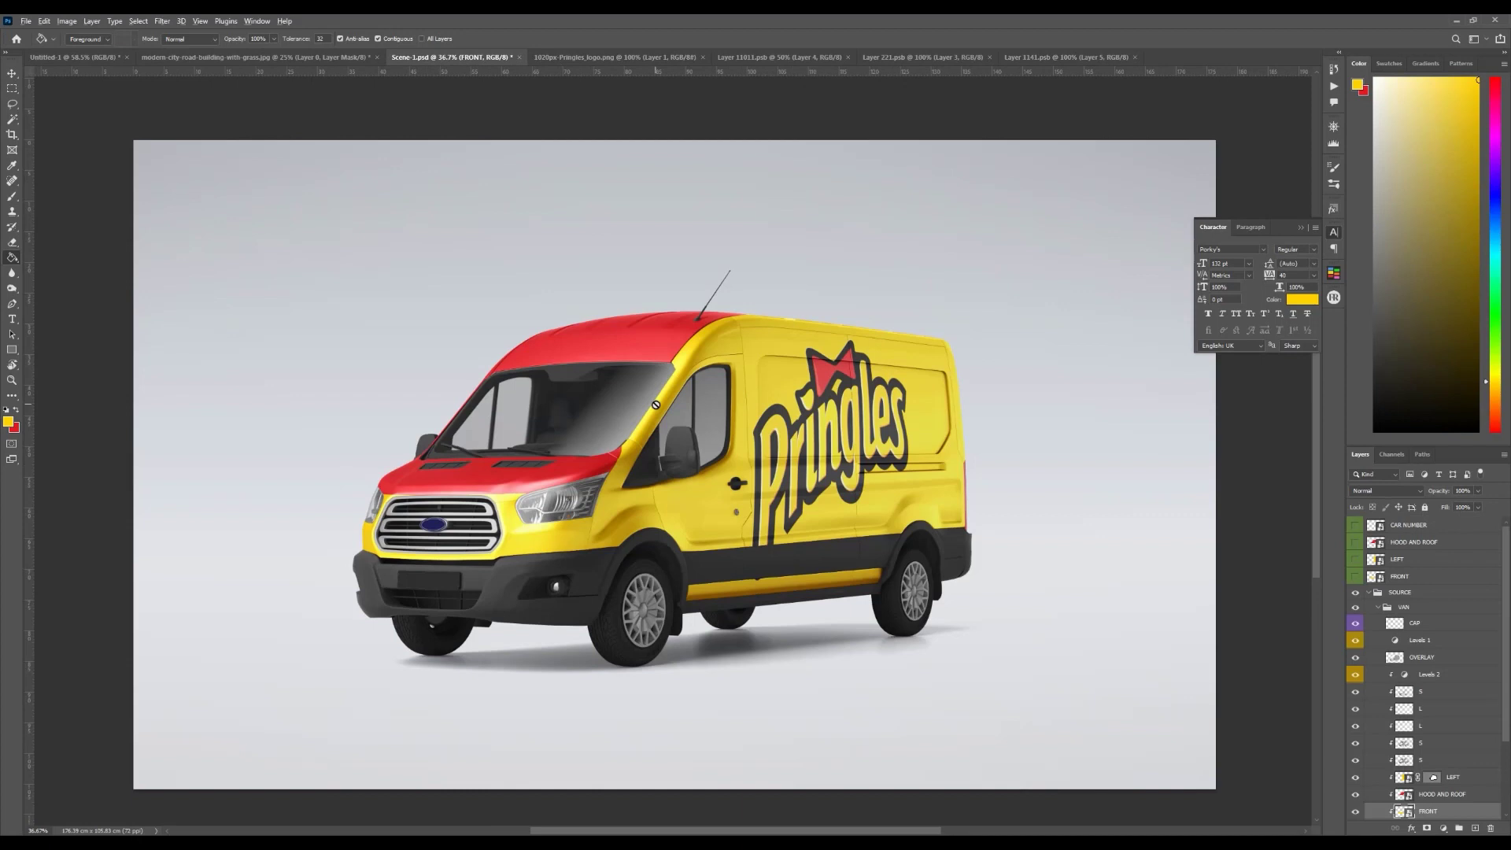
scroll(655, 404, "down", 3)
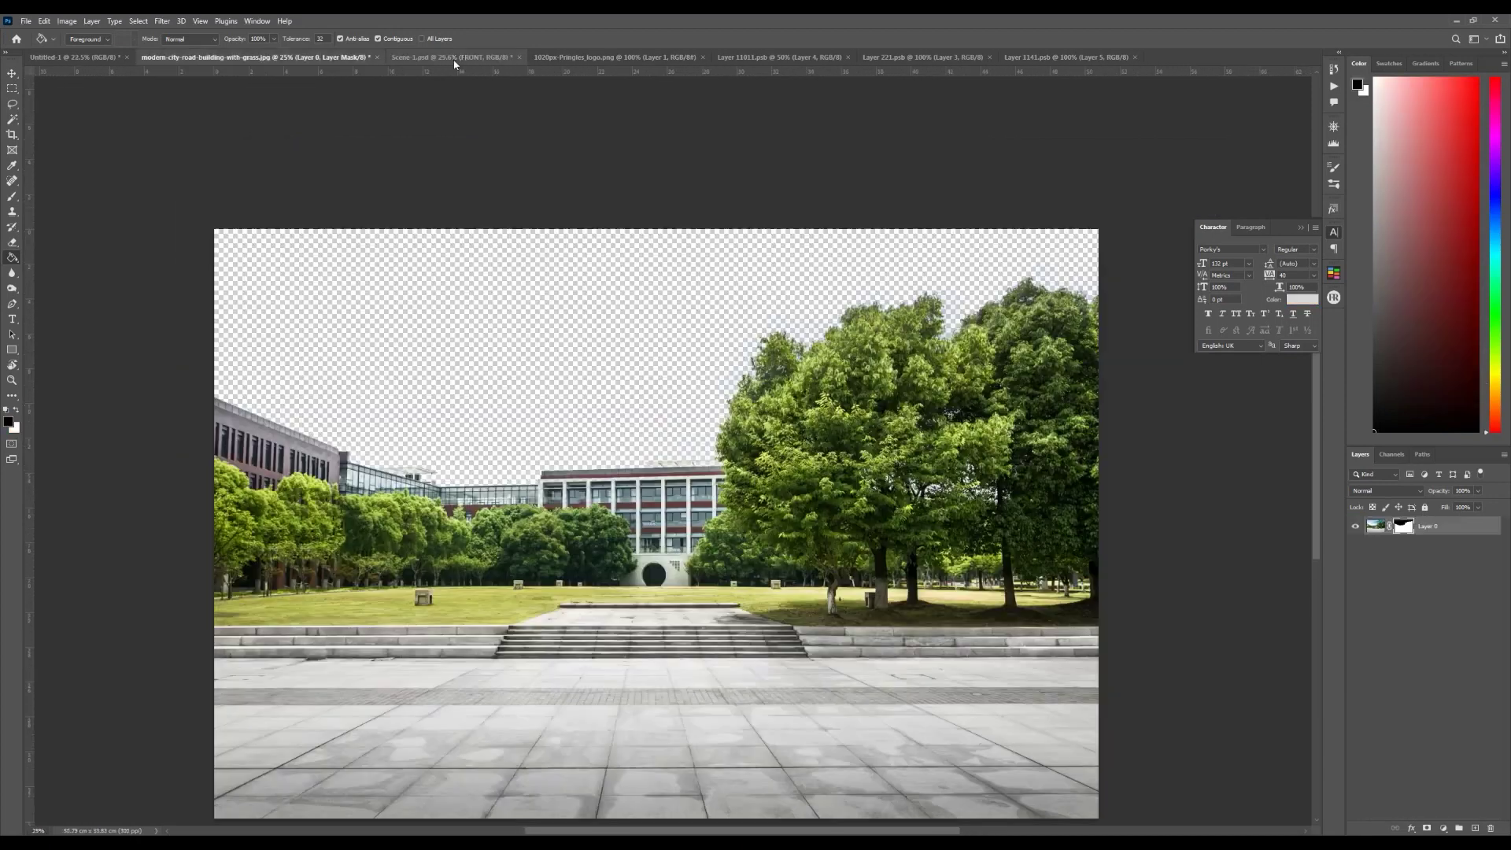
scroll(660, 407, "up", 2)
scroll(1432, 770, "down", 3)
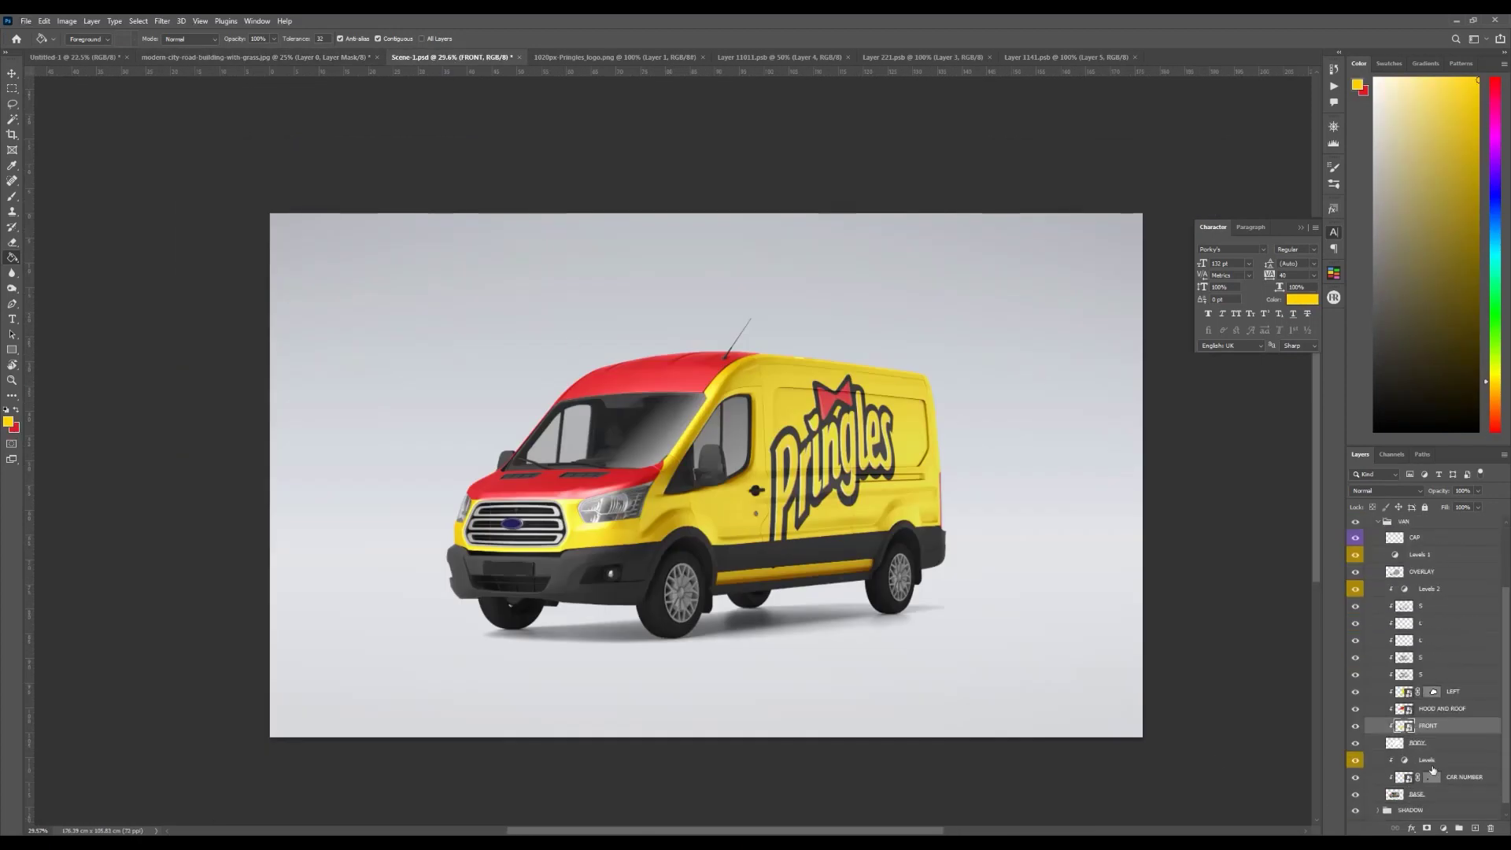
Step: Open the contents of the HOOD AND ROOF smart object, fill its artwork with orange and save it
double_click(1406, 709)
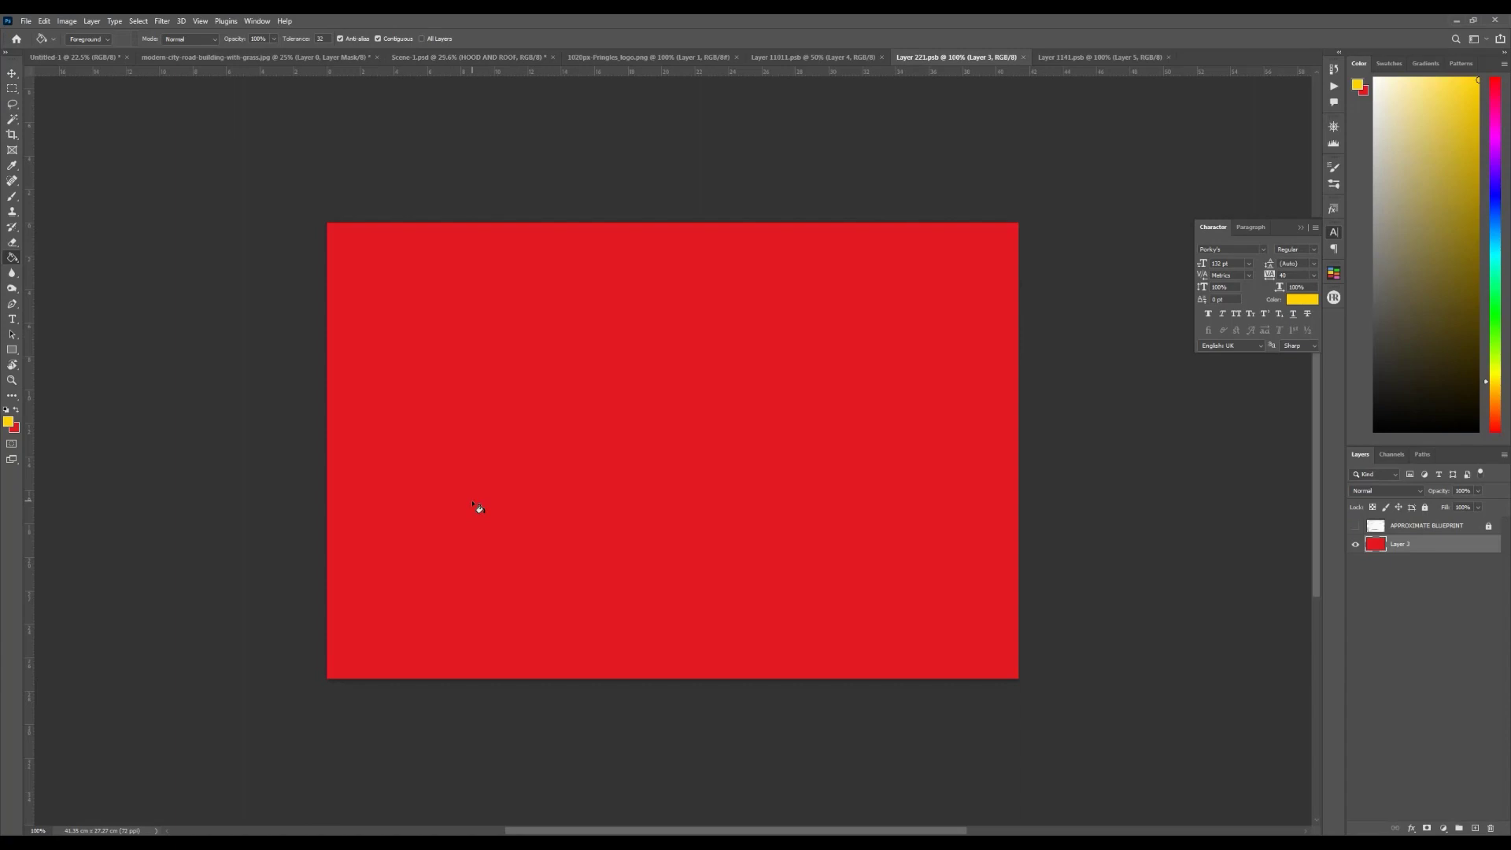
left_click(630, 413)
left_click(9, 425)
left_click_drag(236, 551, 236, 557)
key("Return")
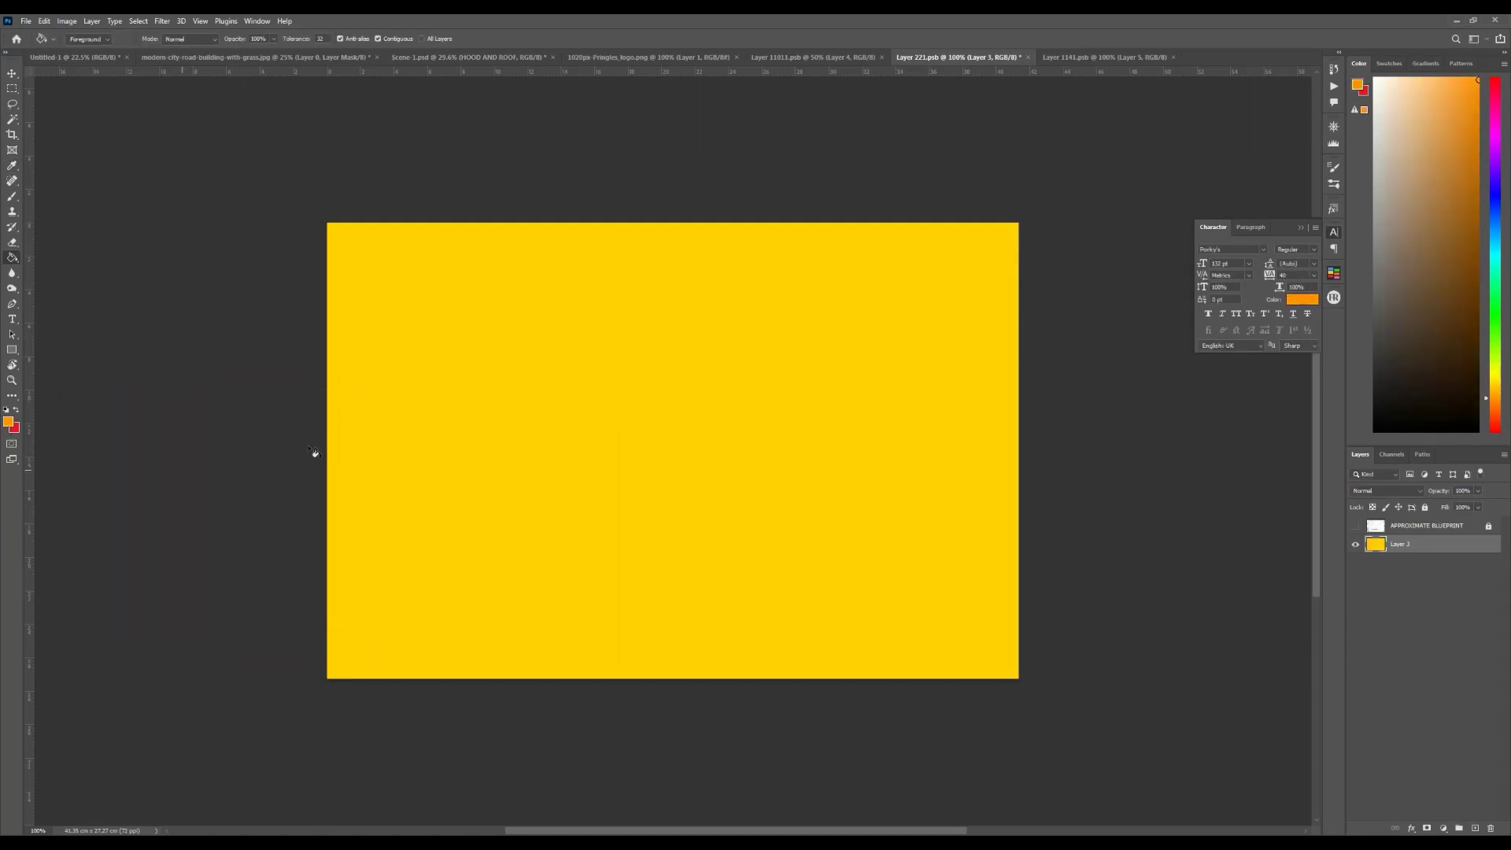
left_click(618, 447)
key("ctrl+s")
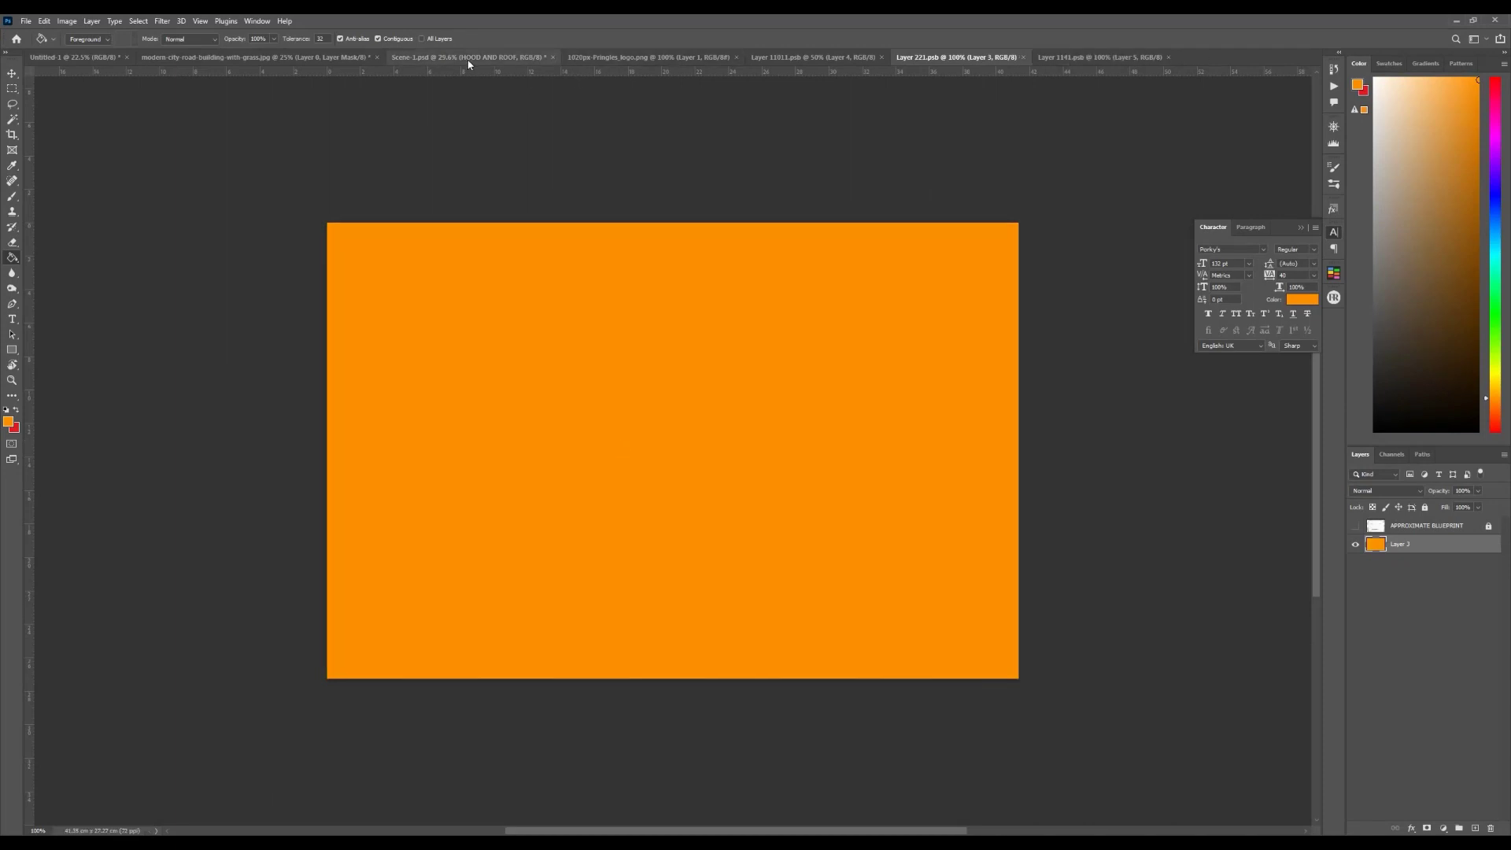
Step: Select the VAN and SHADOW groups in the Scene 1 mockup and copy them into the Untitled-1 composite
left_click(468, 57)
key("v")
key("ctrl+0")
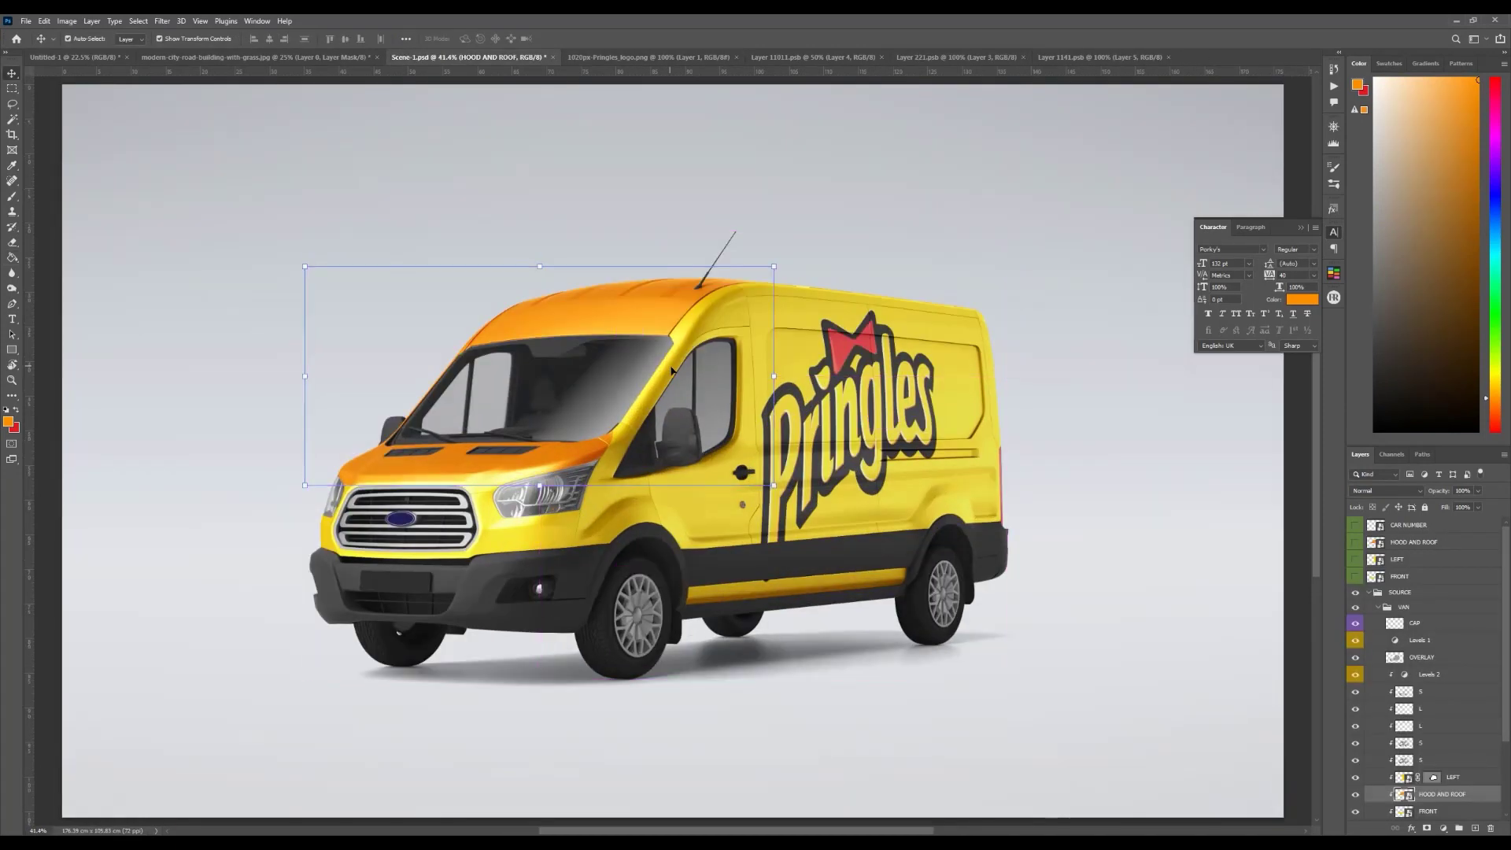
left_click(1370, 593)
left_click(1370, 592)
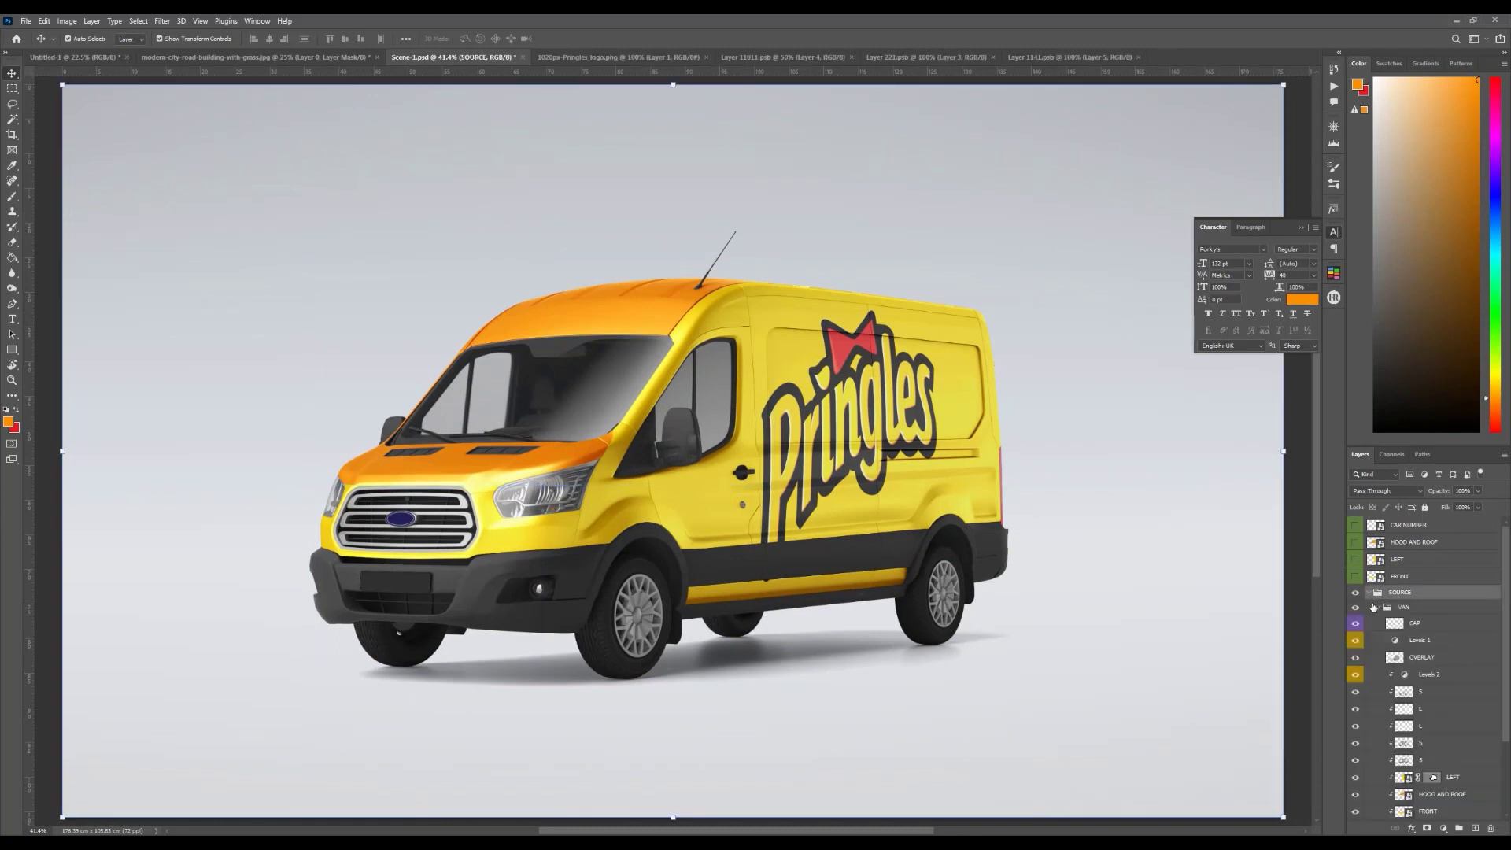
left_click(1375, 609)
left_click(1378, 607)
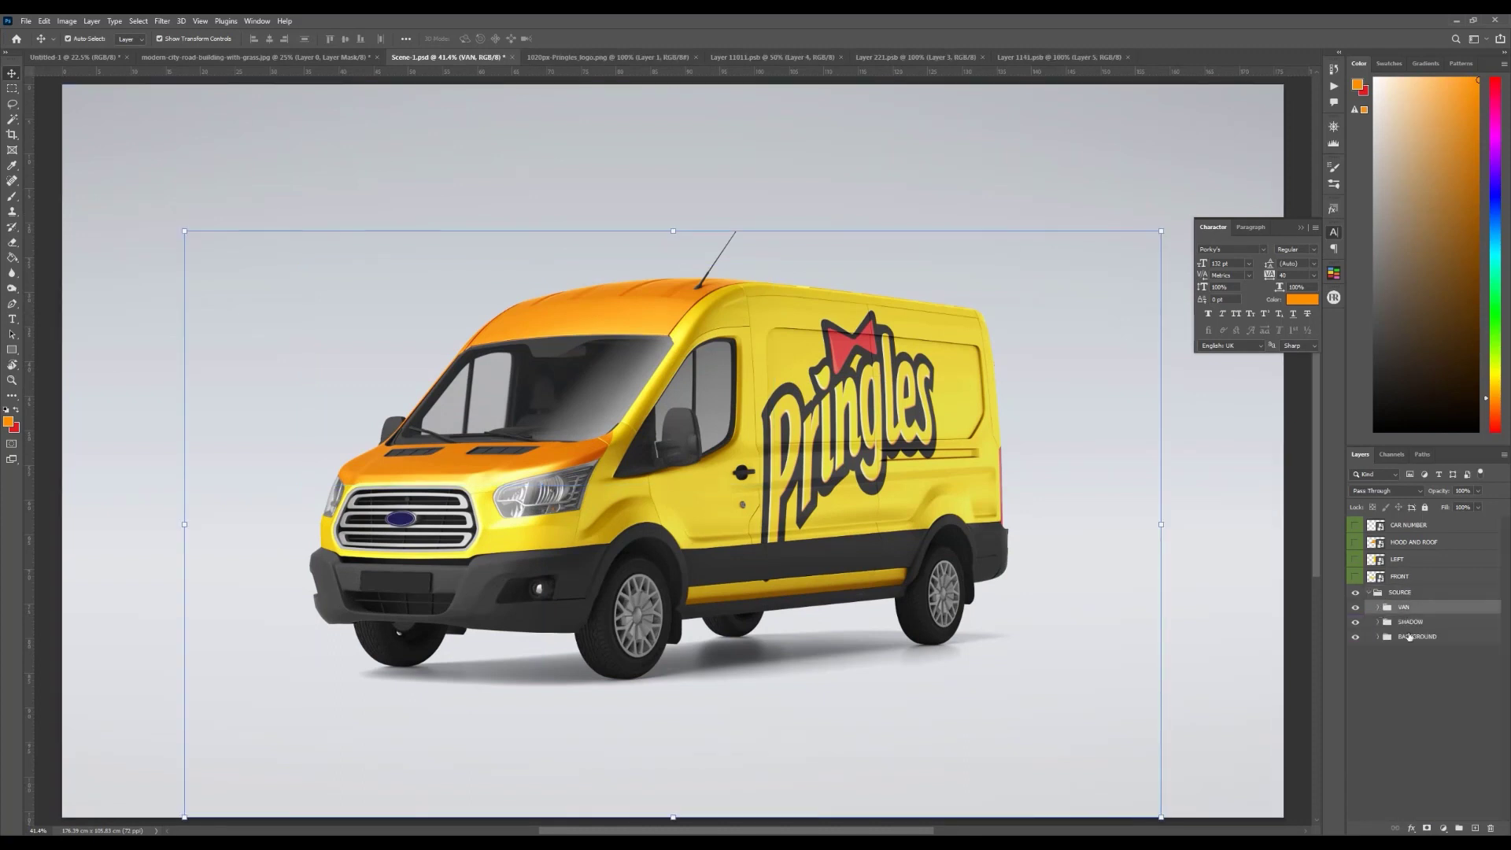
left_click(1411, 624, "shift")
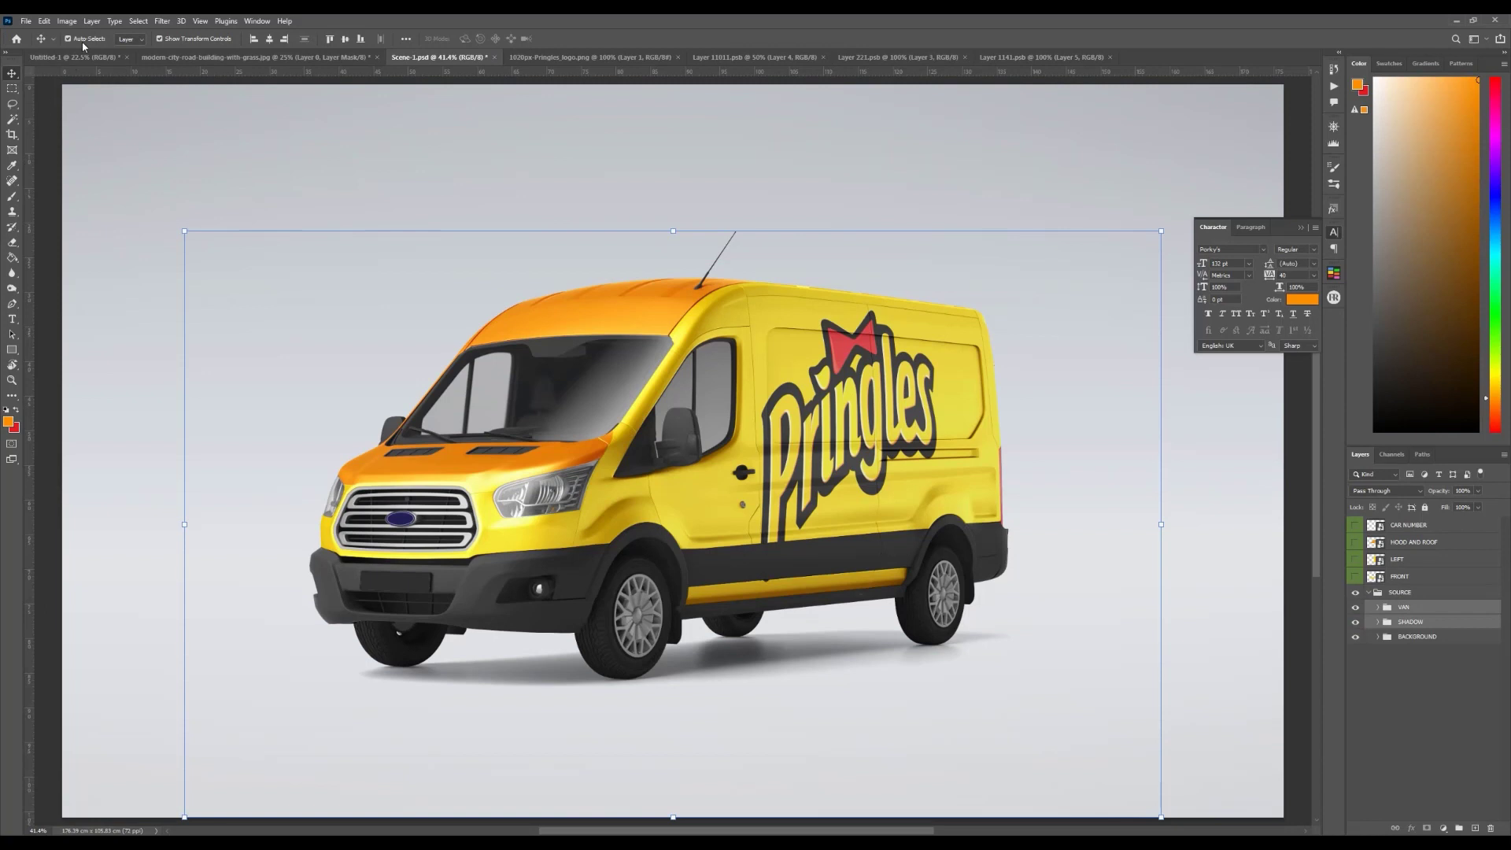
left_click_drag(366, 270, 824, 412)
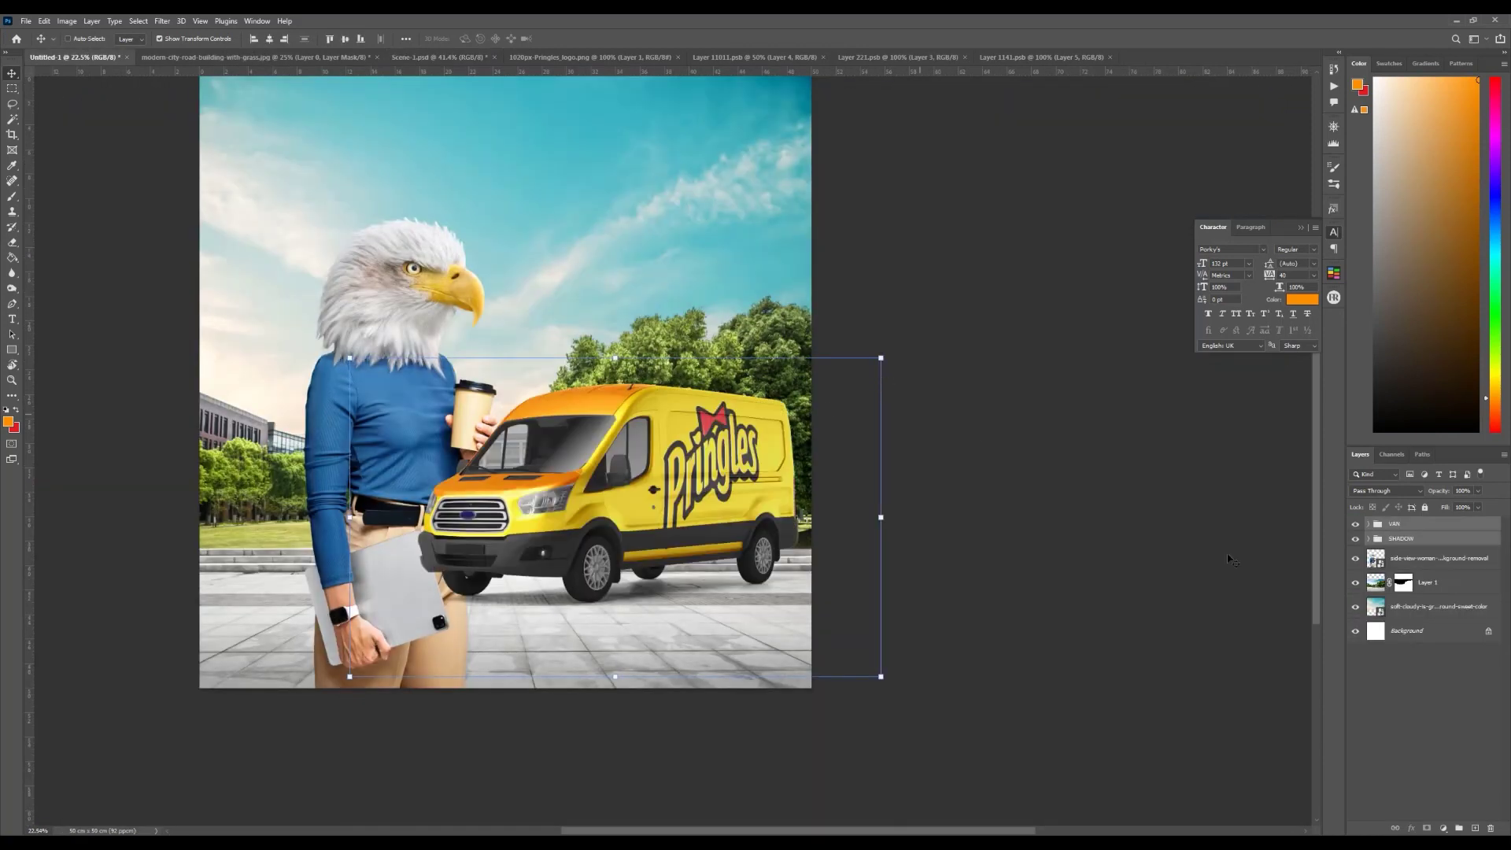
Step: Place the VAN and SHADOW groups beneath the woman layer, and scale the van to about 75% on the pavement beside the trees
left_click_drag(1409, 535, 1417, 570)
left_click_drag(881, 358, 814, 399)
left_click_drag(775, 511, 791, 540)
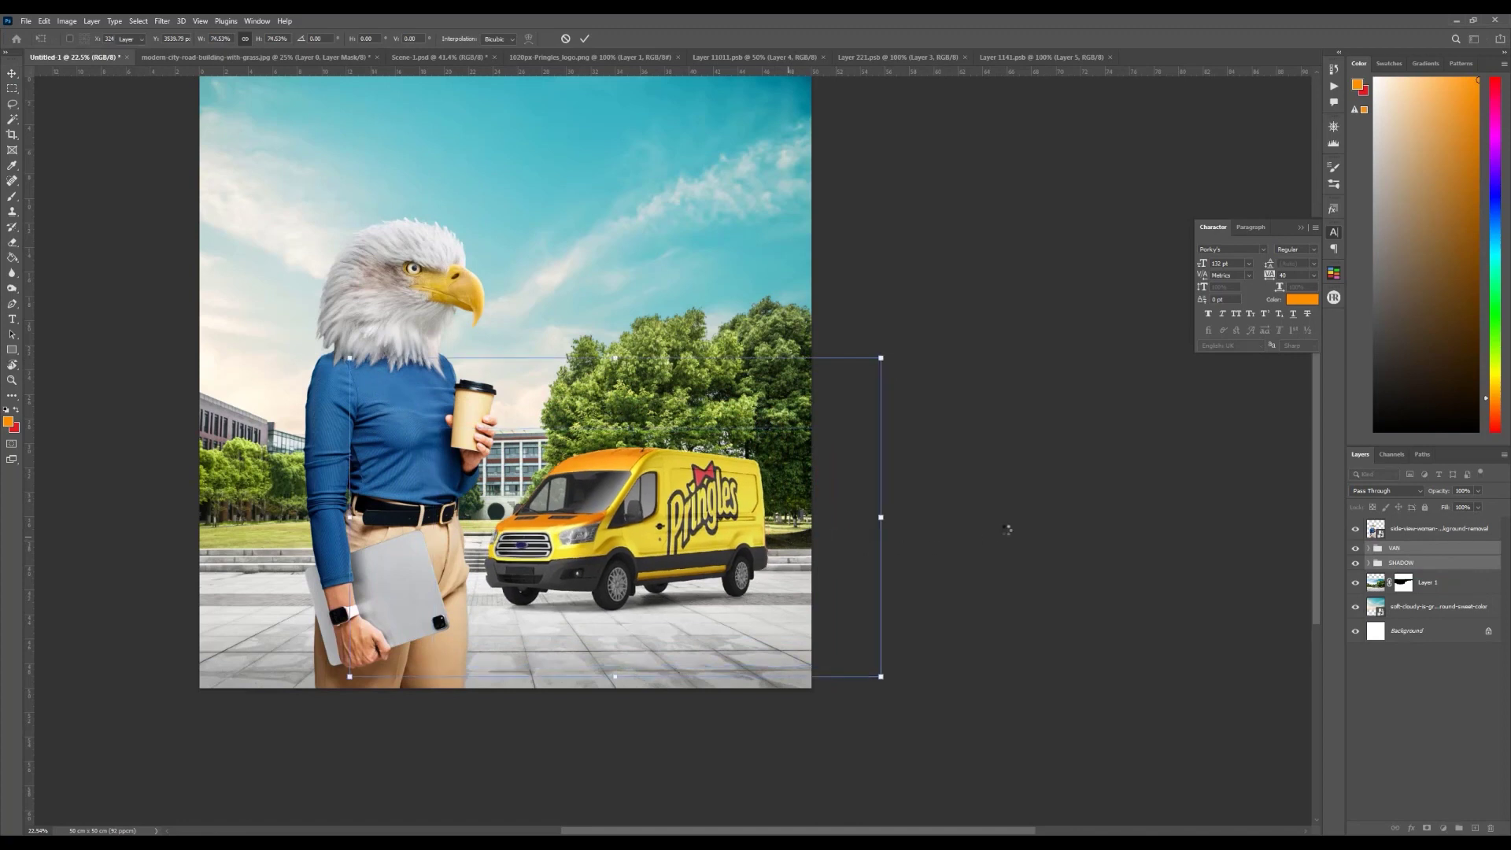
key("ctrl+plus")
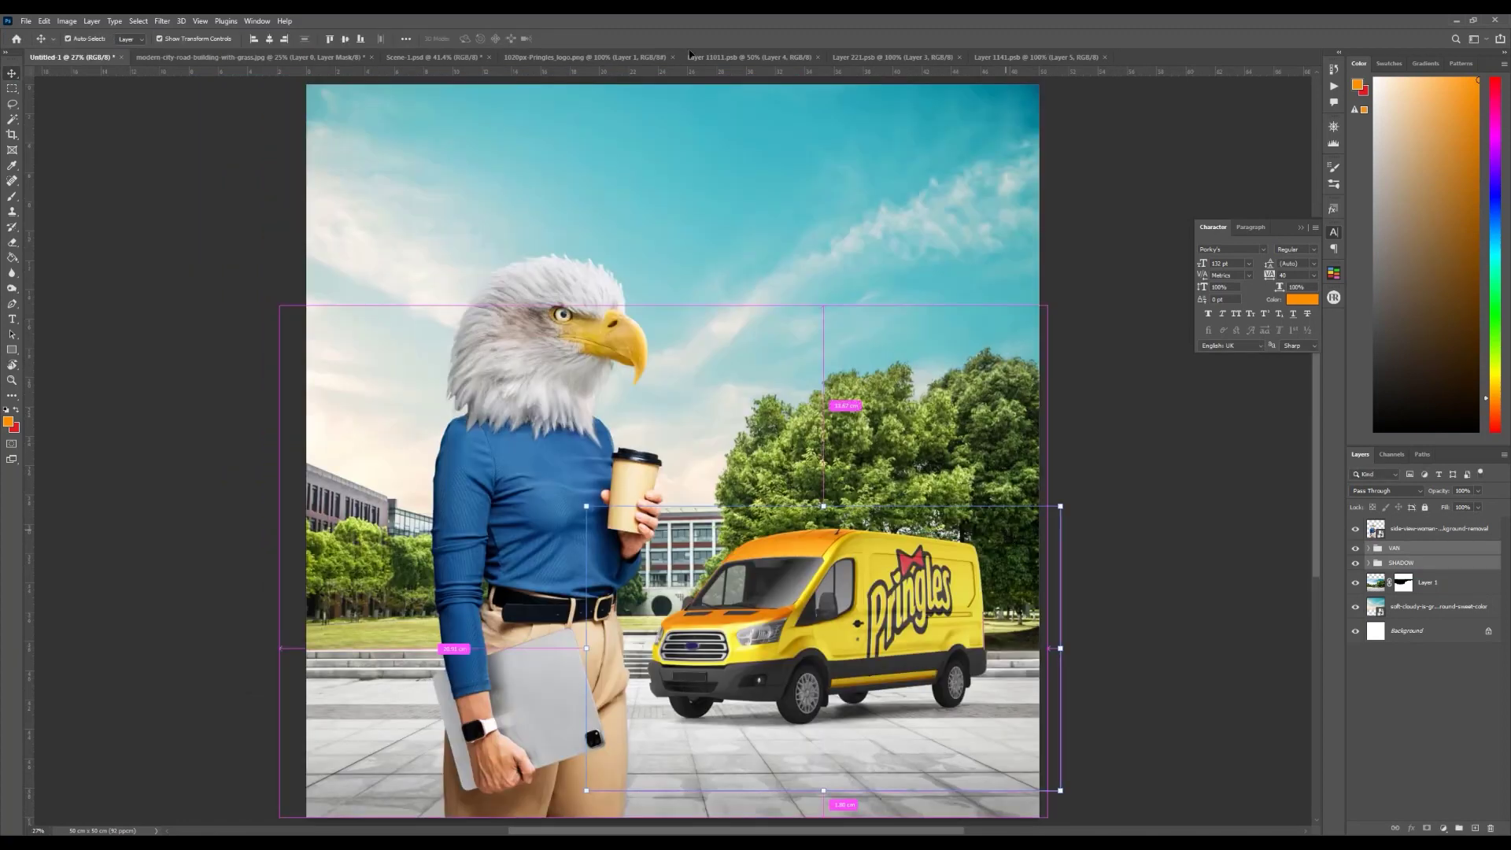
Step: Copy the Pringles logo from its PNG document into the composite and fit it in the sky's upper-left corner
left_click(590, 58)
left_click_drag(739, 359, 726, 409)
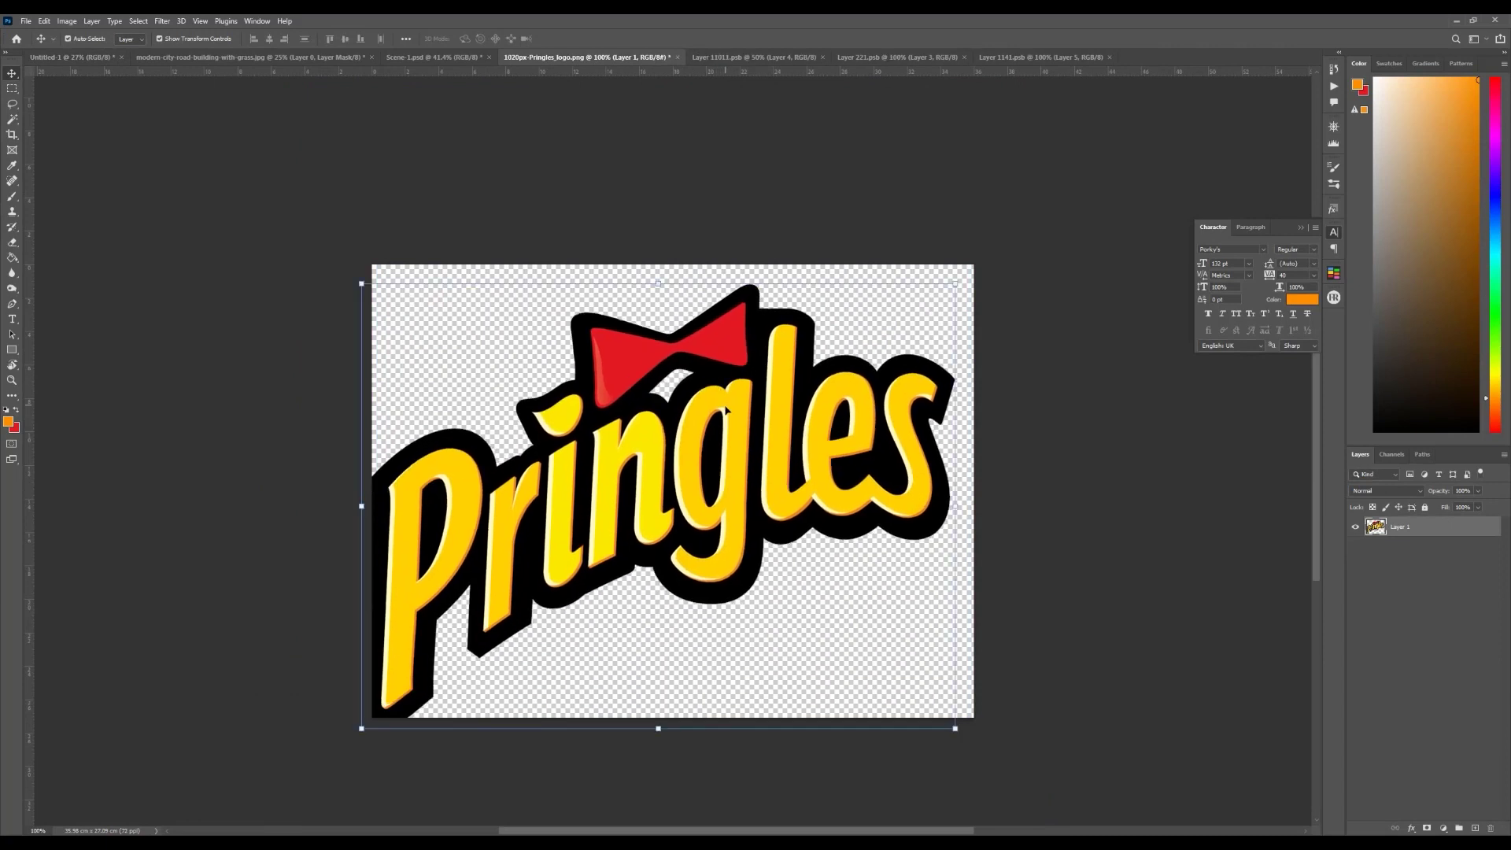
key("ctrl+z")
left_click_drag(722, 343, 496, 233)
key("ctrl+t")
key("Return")
scroll(425, 212, "down", 2)
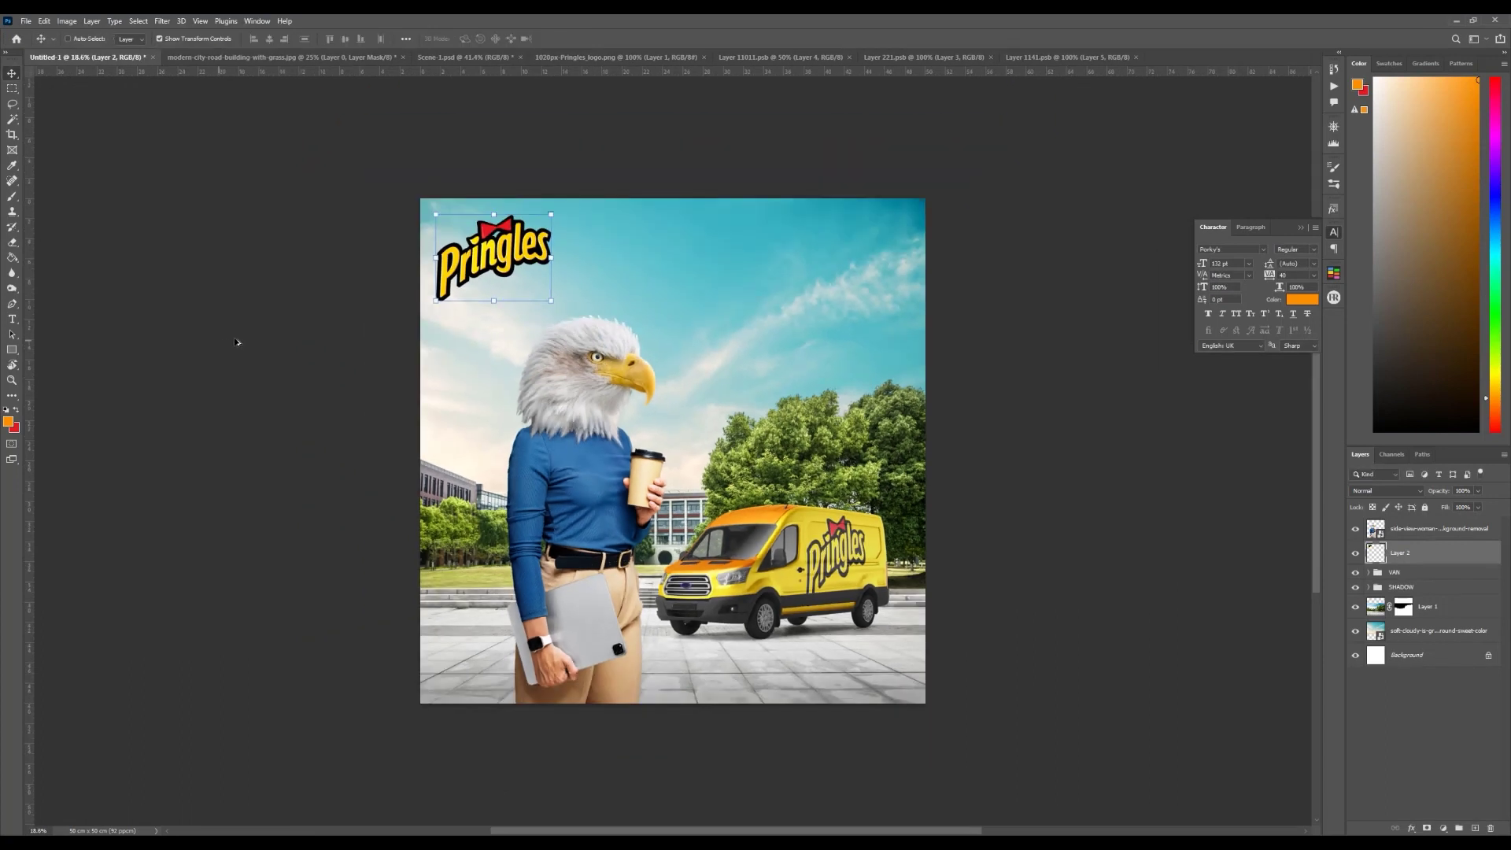
Step: Delete the logo's black outline and the black areas inside its letters using the Magic Wand
scroll(425, 213, "up", 5)
scroll(428, 213, "up", 3)
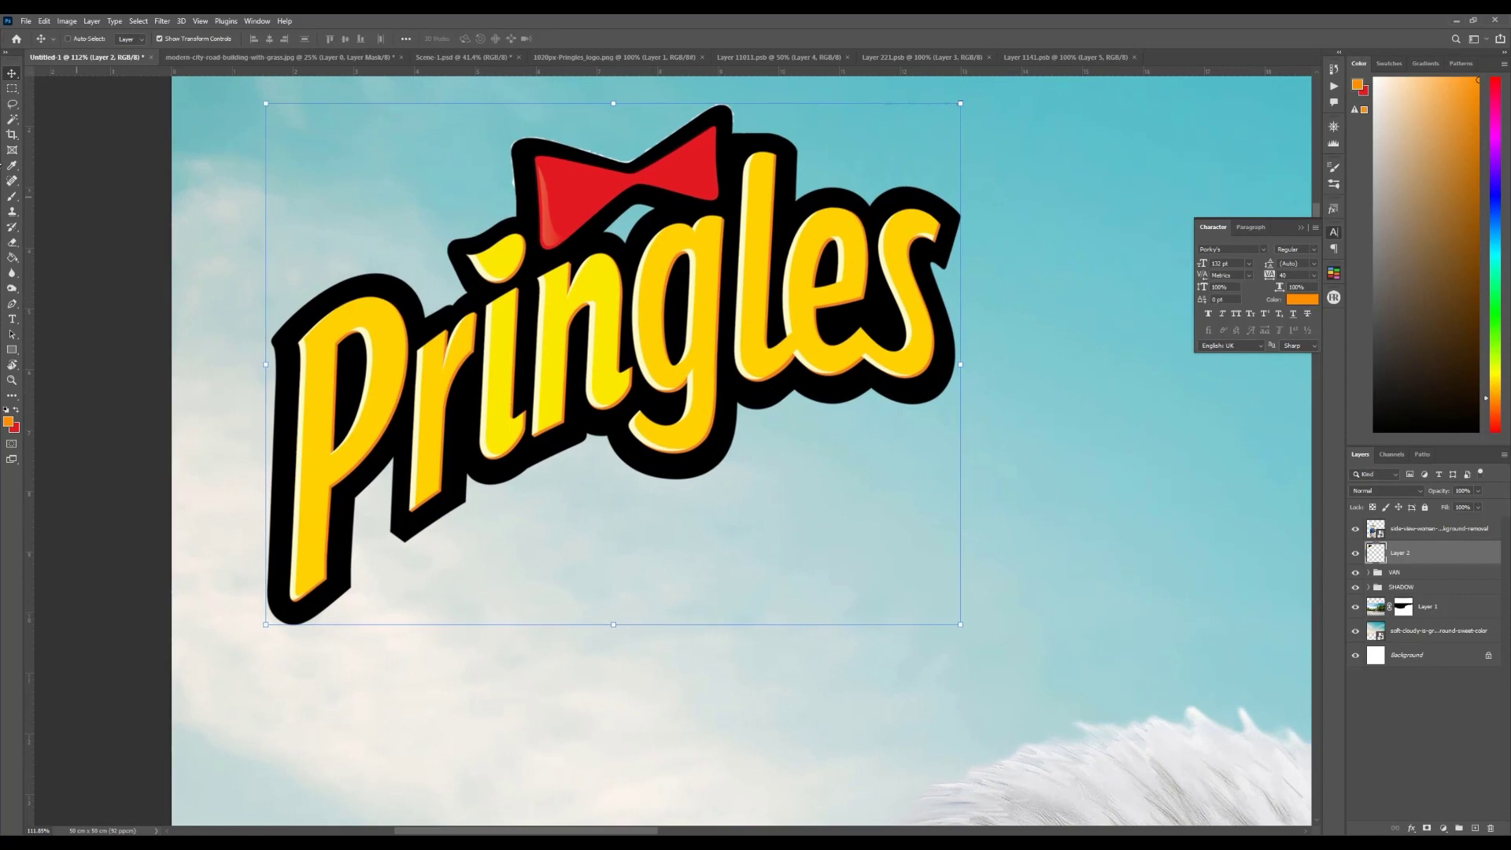
left_click(12, 119)
left_click(285, 489)
key("Delete")
key("ctrl+d")
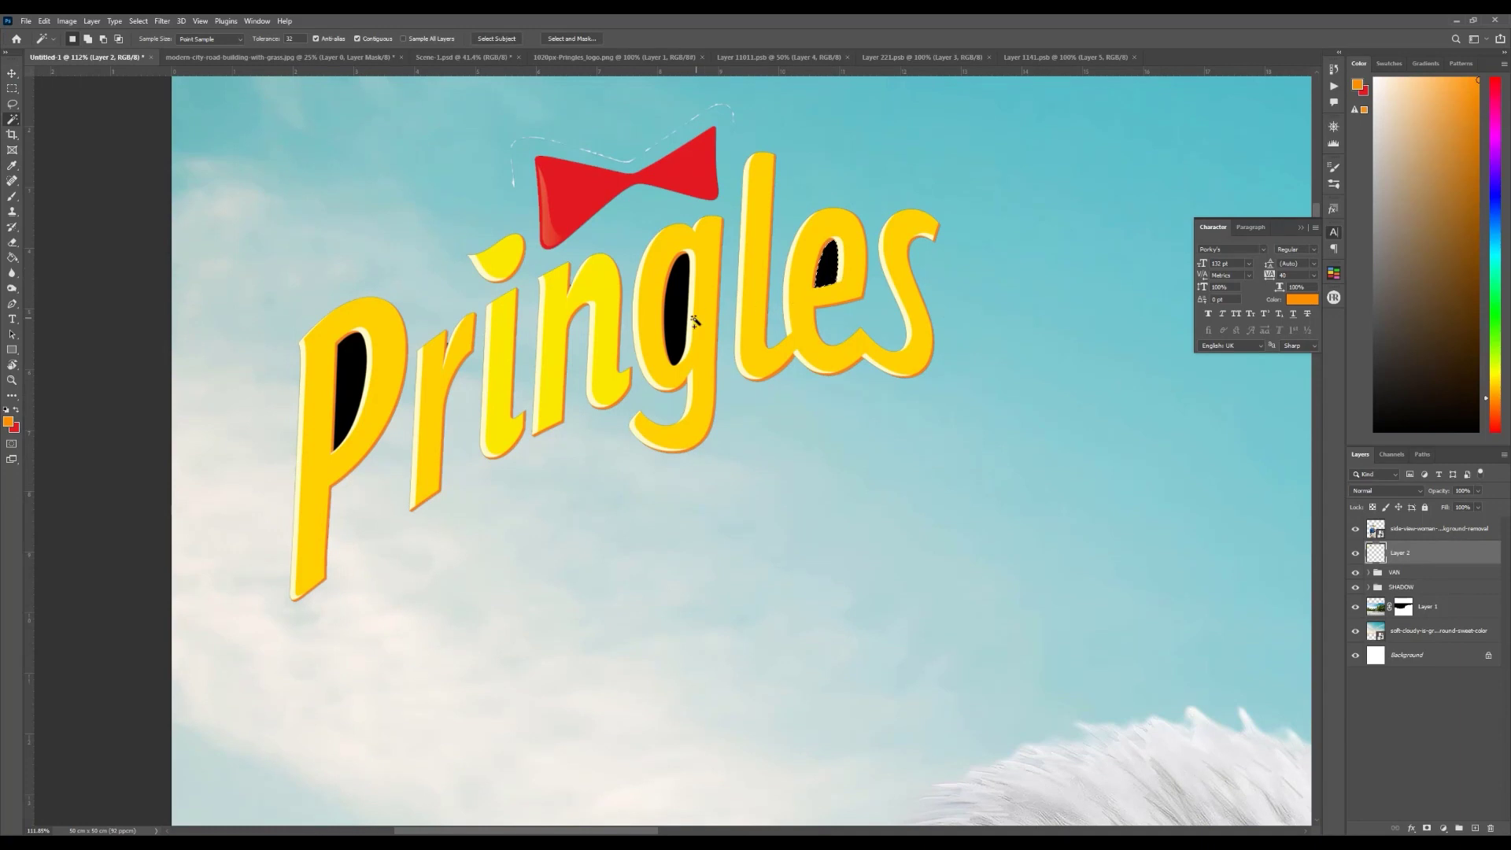
left_click(693, 320, "shift")
left_click(350, 383, "shift")
key("Delete")
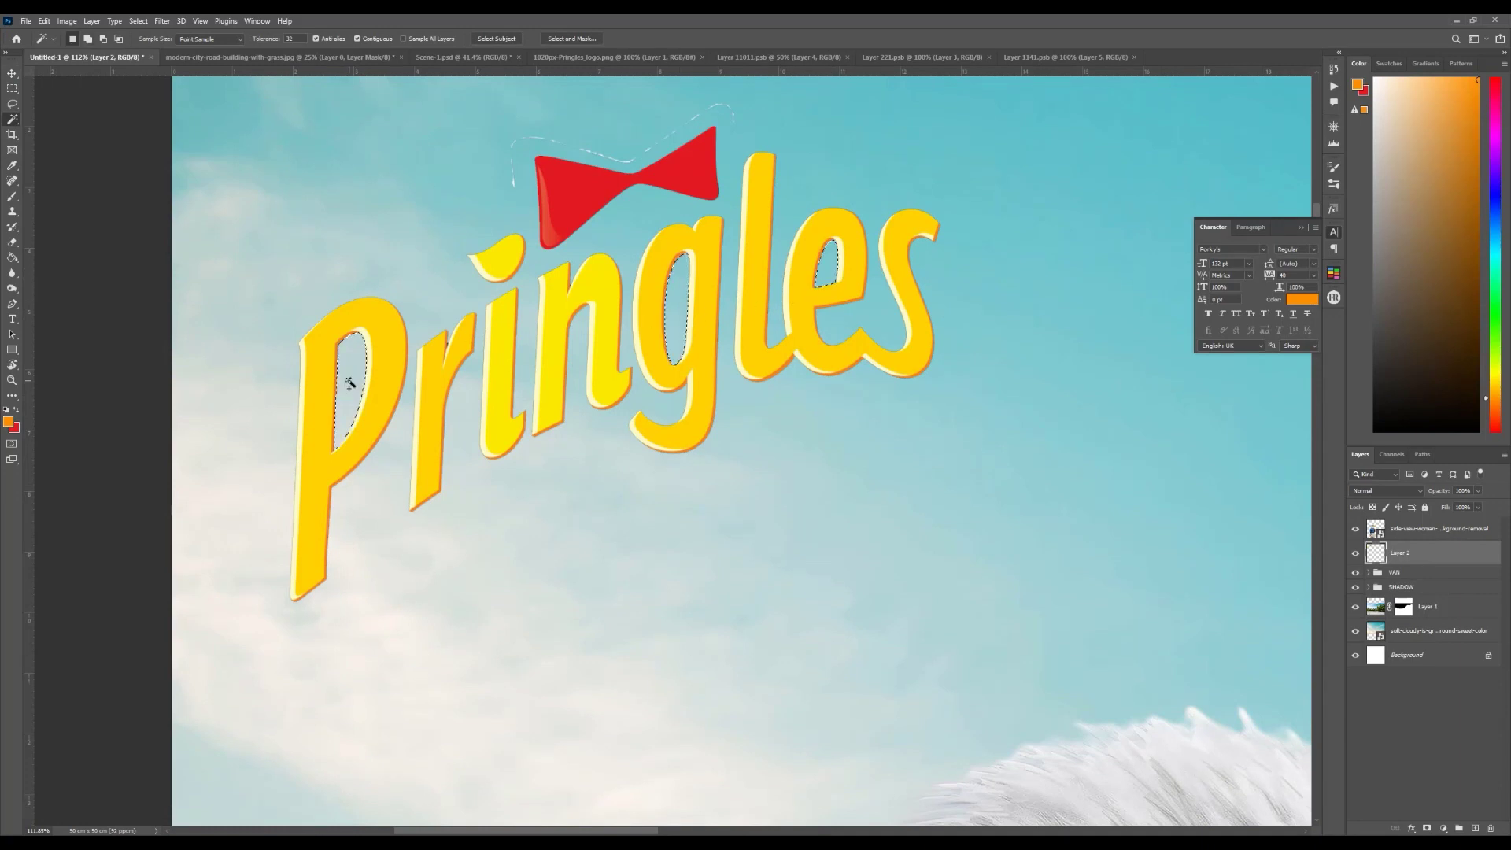
Step: Erase the thin white outline left around the logo's bow tie with a round Eraser brush
scroll(626, 157, "up", 5)
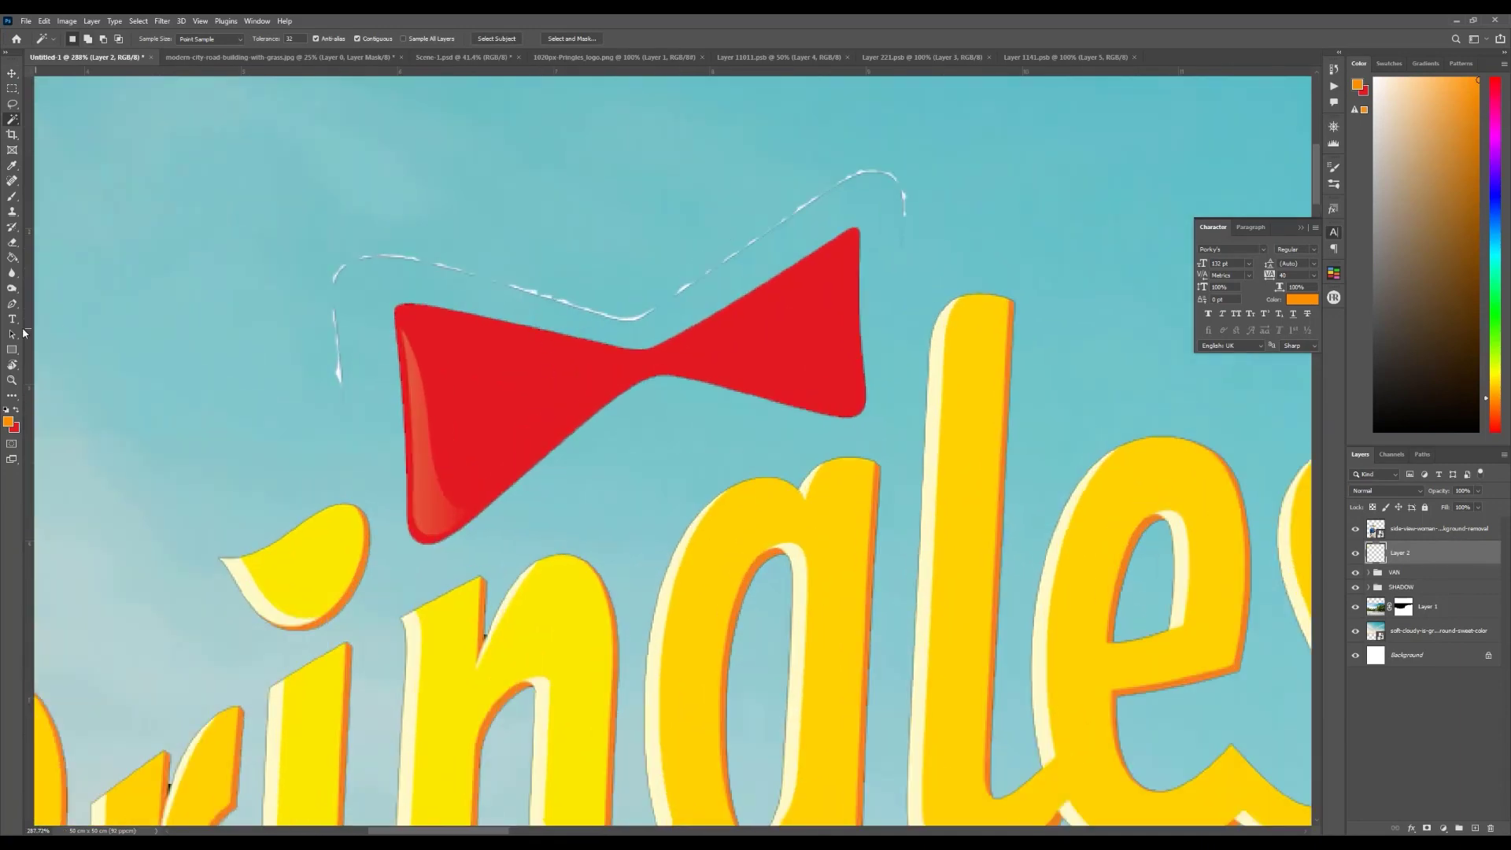
key("e")
right_click(334, 313)
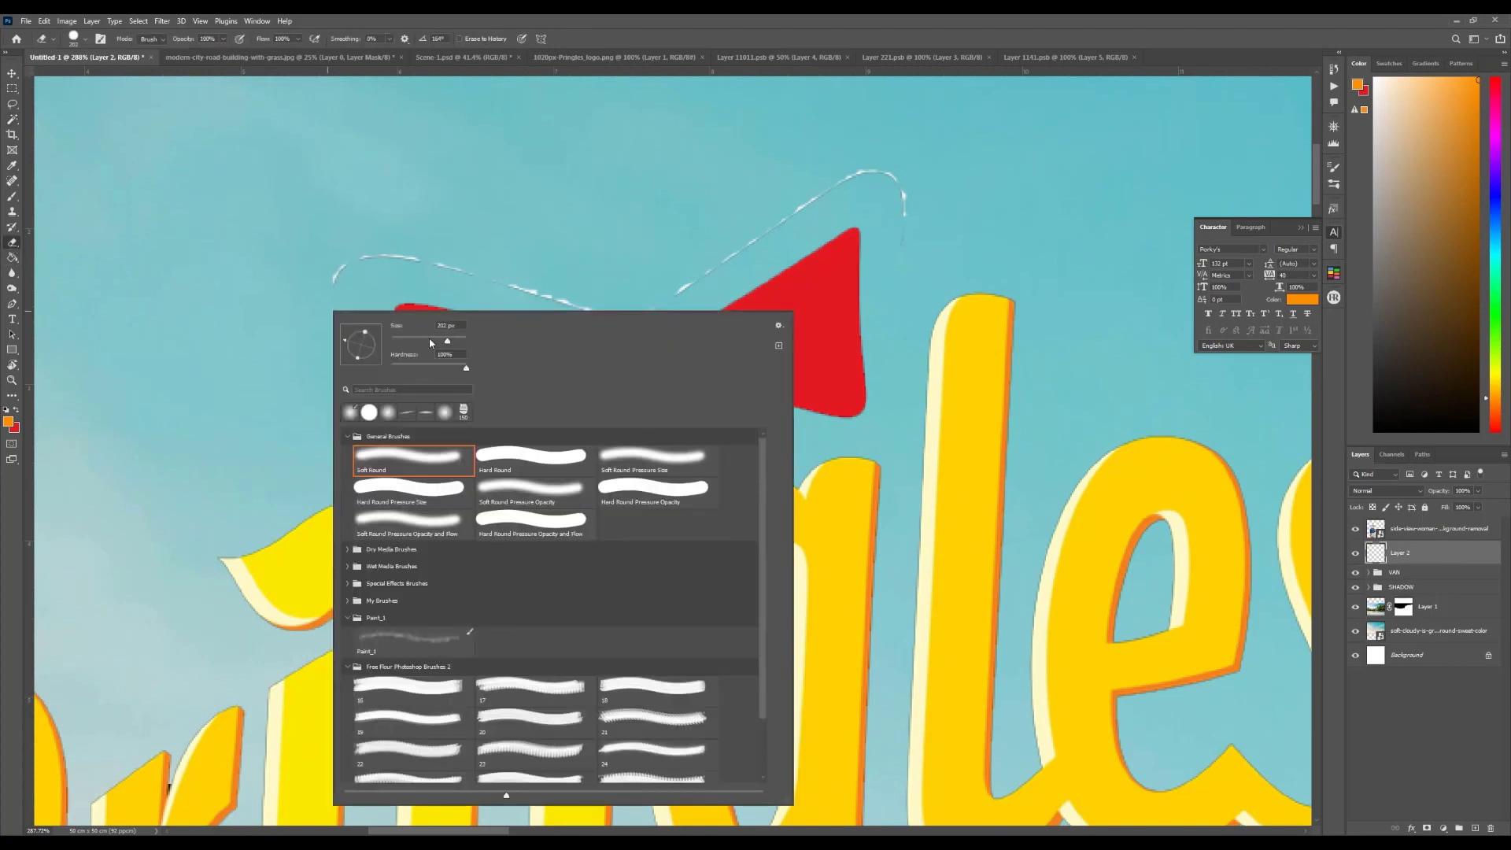
left_click(305, 326)
mouse_move(295, 338)
left_mouse_down()
mouse_move(303, 251)
mouse_move(347, 226)
mouse_move(471, 206)
mouse_move(583, 216)
mouse_move(611, 244)
mouse_move(595, 237)
mouse_move(675, 210)
mouse_move(779, 135)
mouse_move(984, 142)
left_mouse_up()
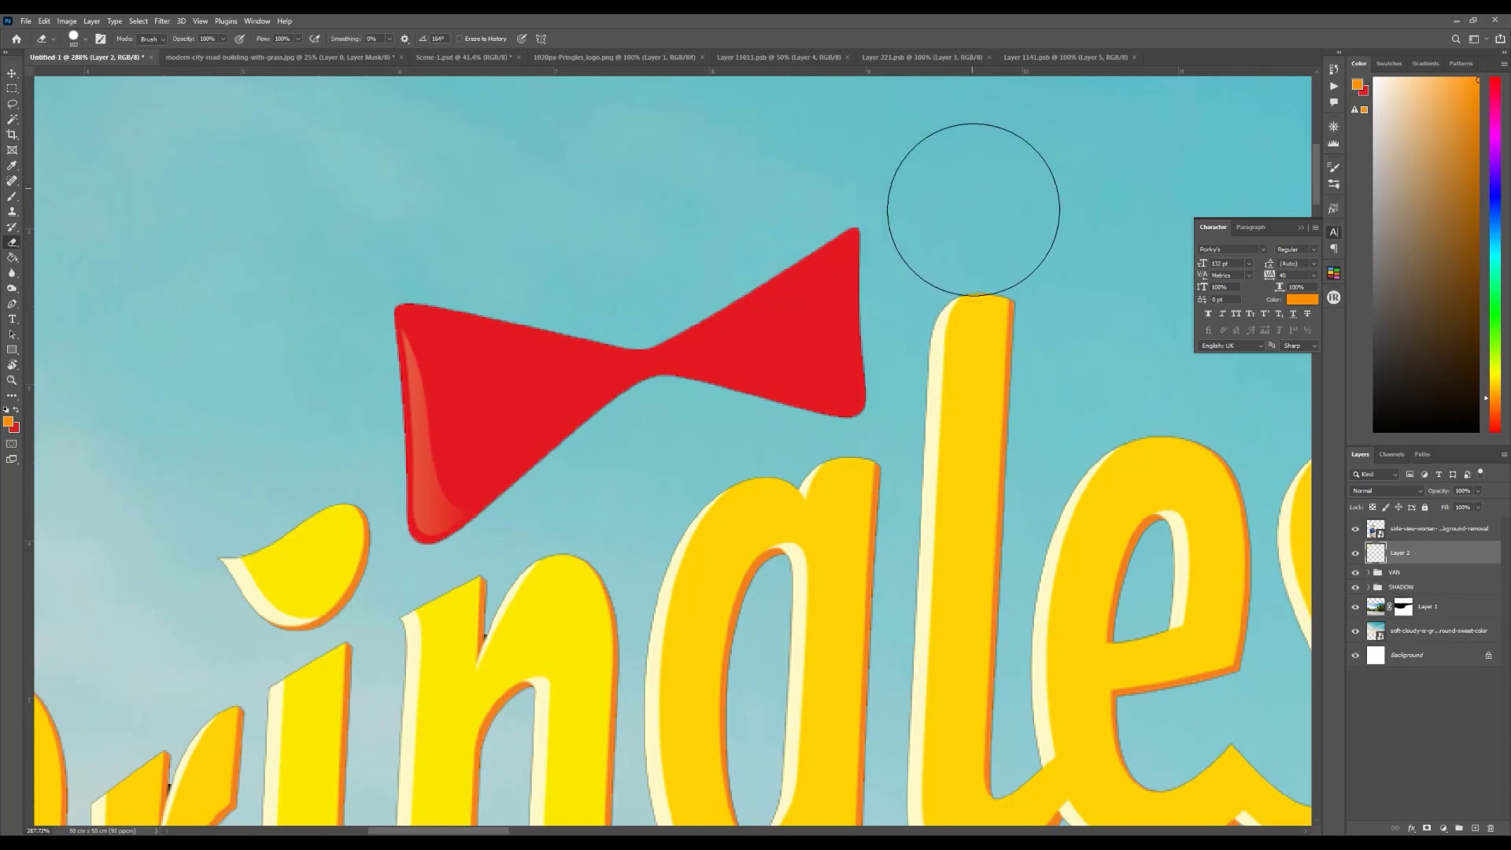
right_click(972, 217)
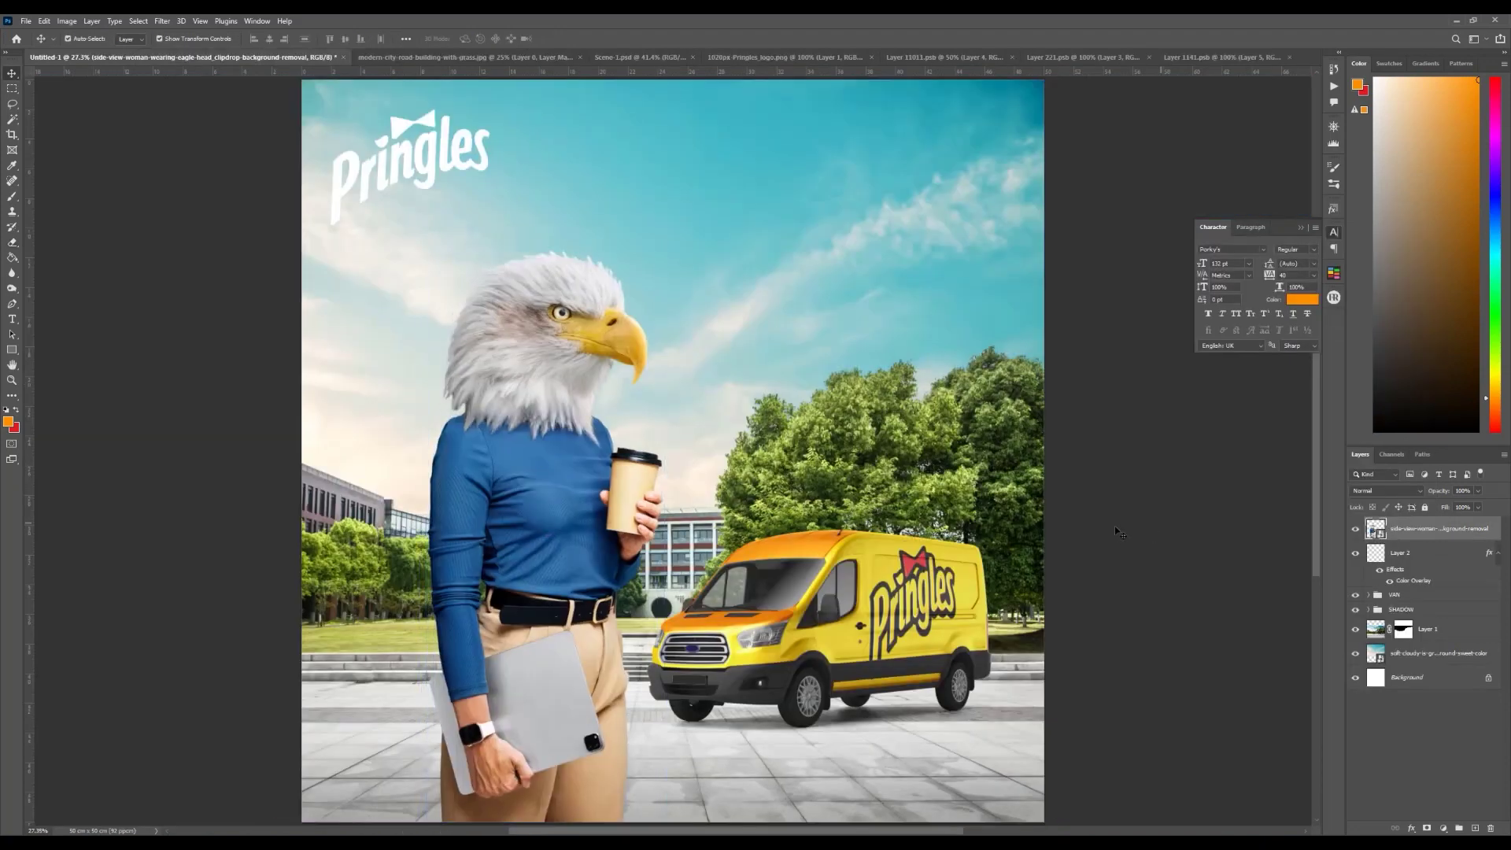
Step: Move the eagle-headed woman slightly to the left, away from the van, and deselect her layer
left_click_drag(561, 521, 511, 521)
left_click(1108, 555)
scroll(936, 501, "down", 2)
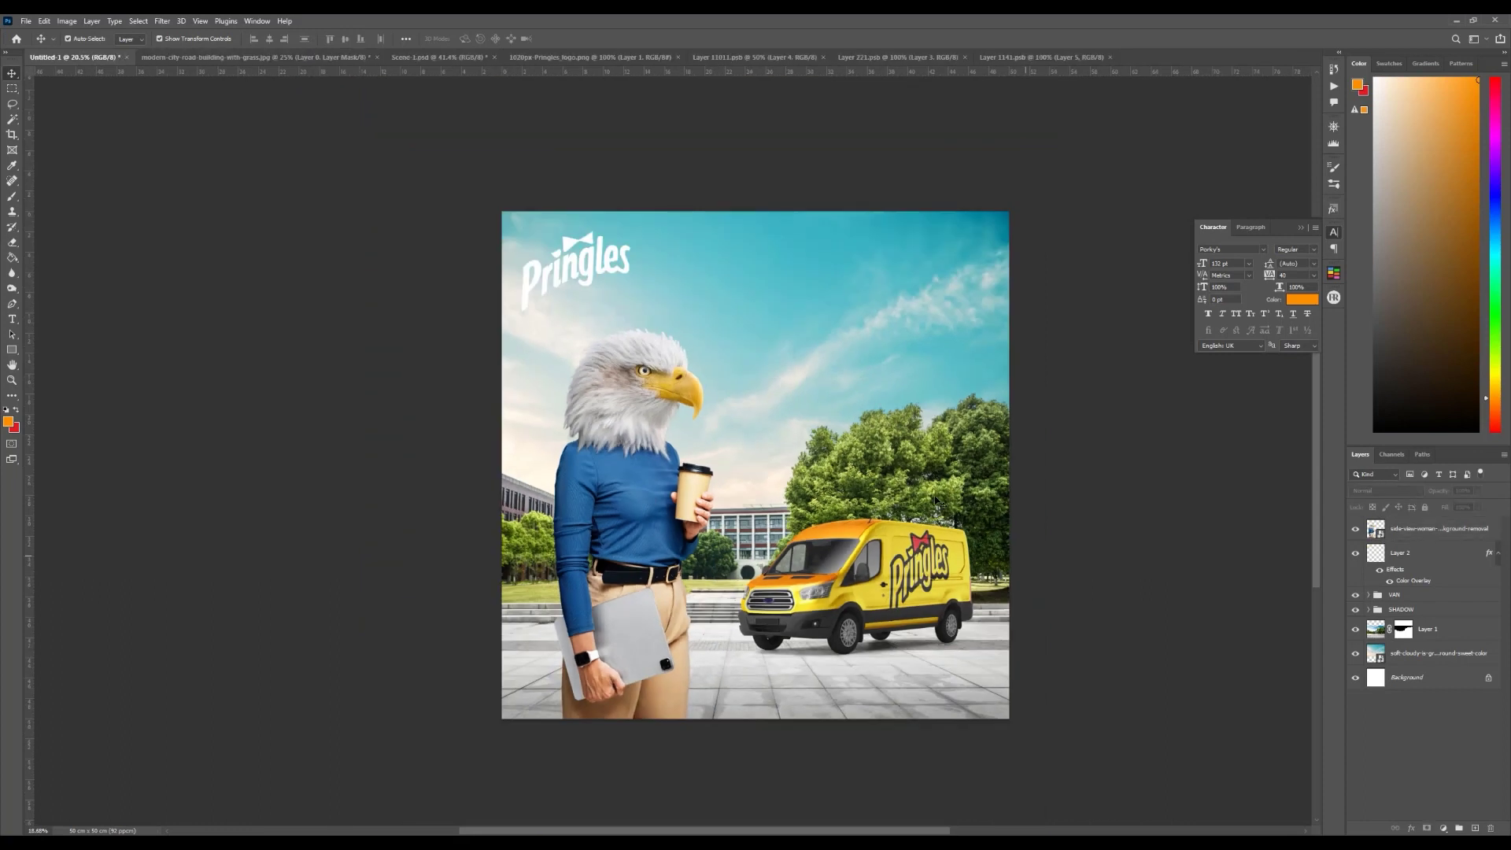
scroll(936, 501, "up", 2)
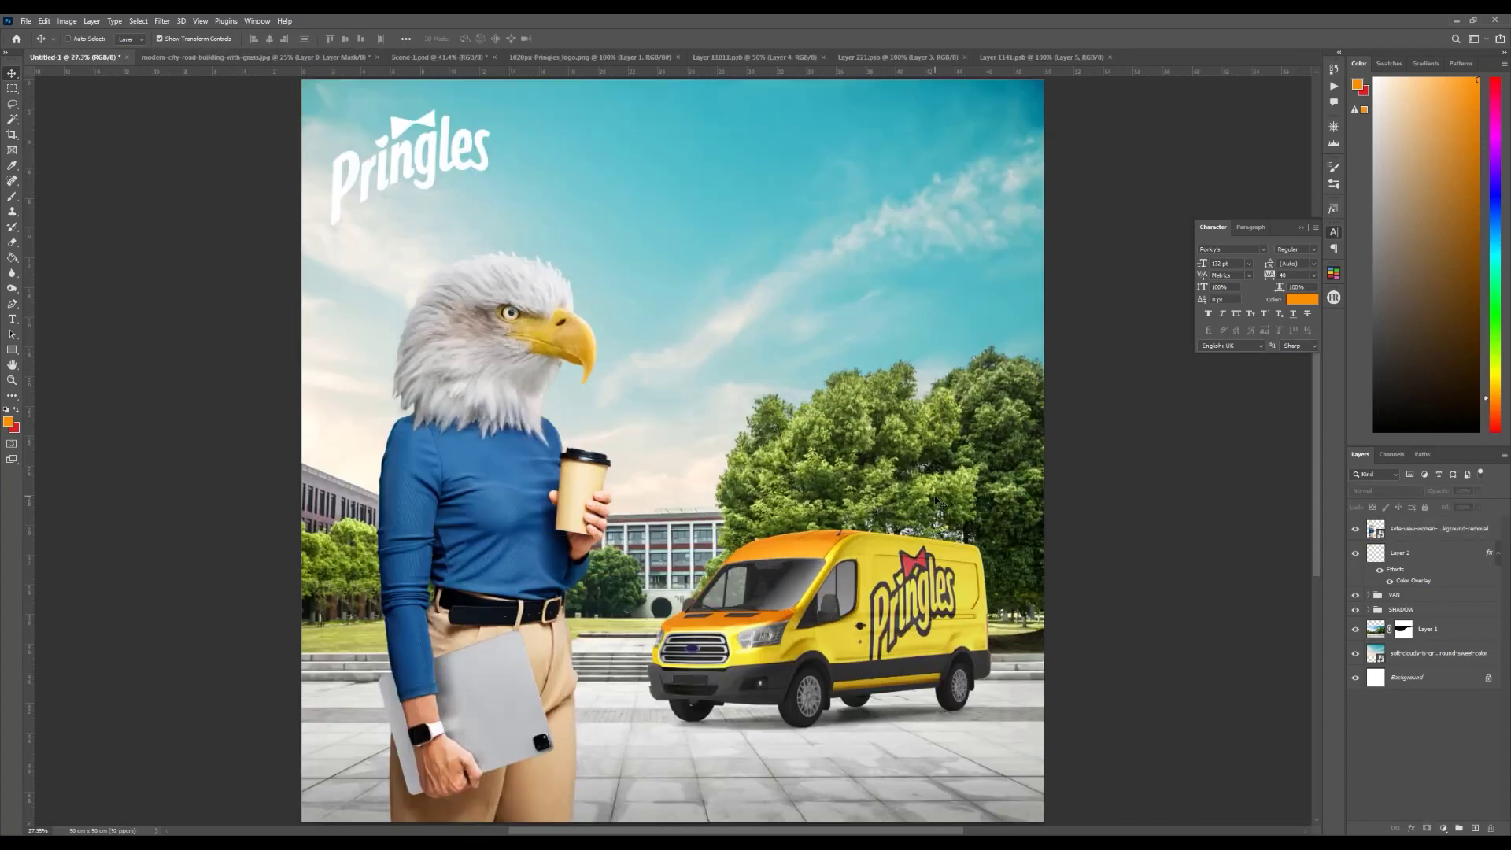
Step: Enlarge the VAN and SHADOW groups together to about 107% and adjust their position beside the woman
left_click(868, 596)
left_click(1370, 596)
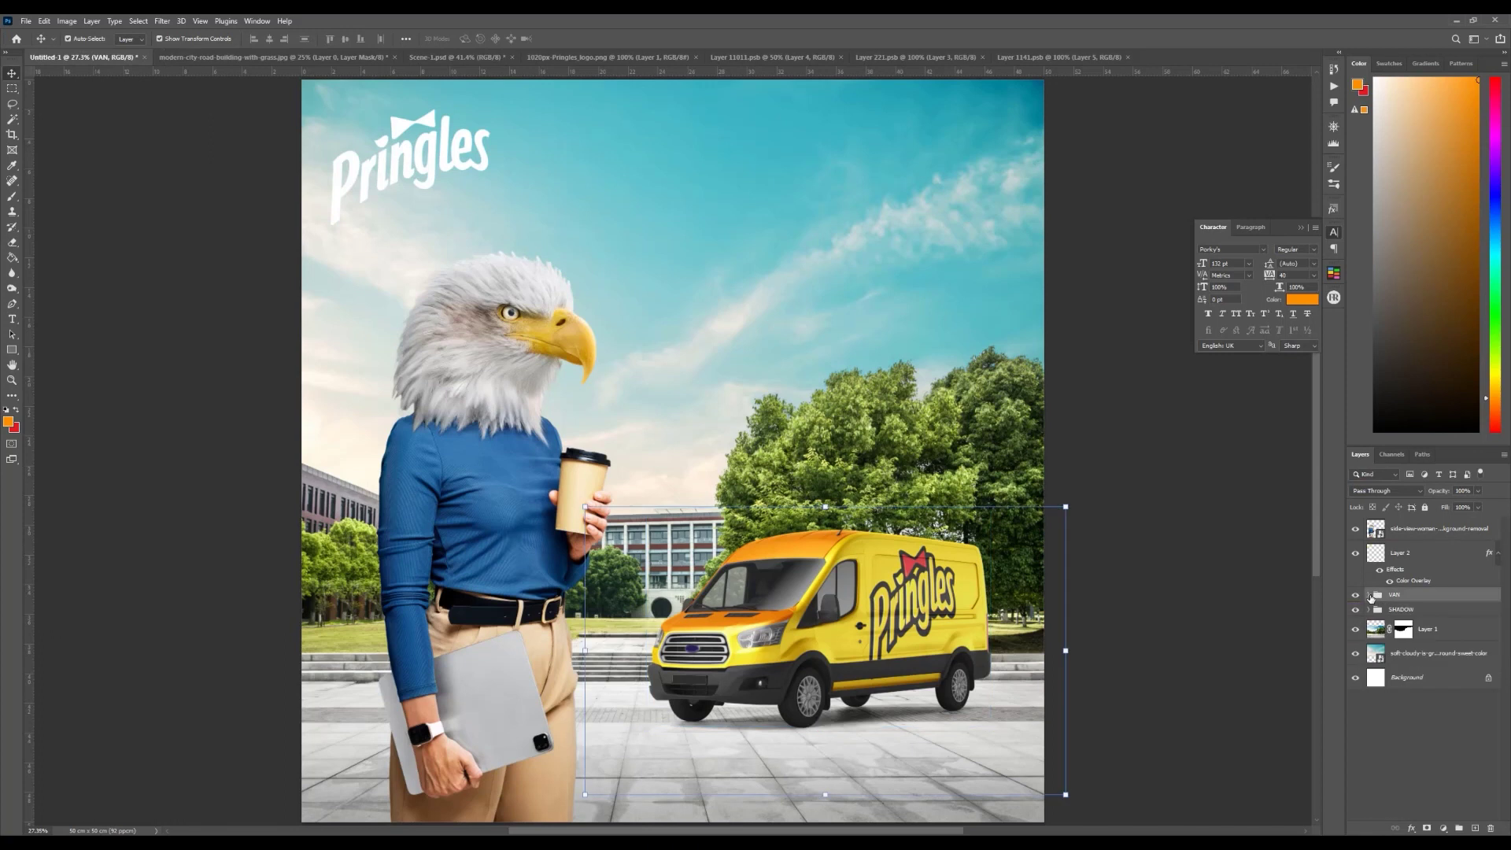
left_click(1405, 611, "shift")
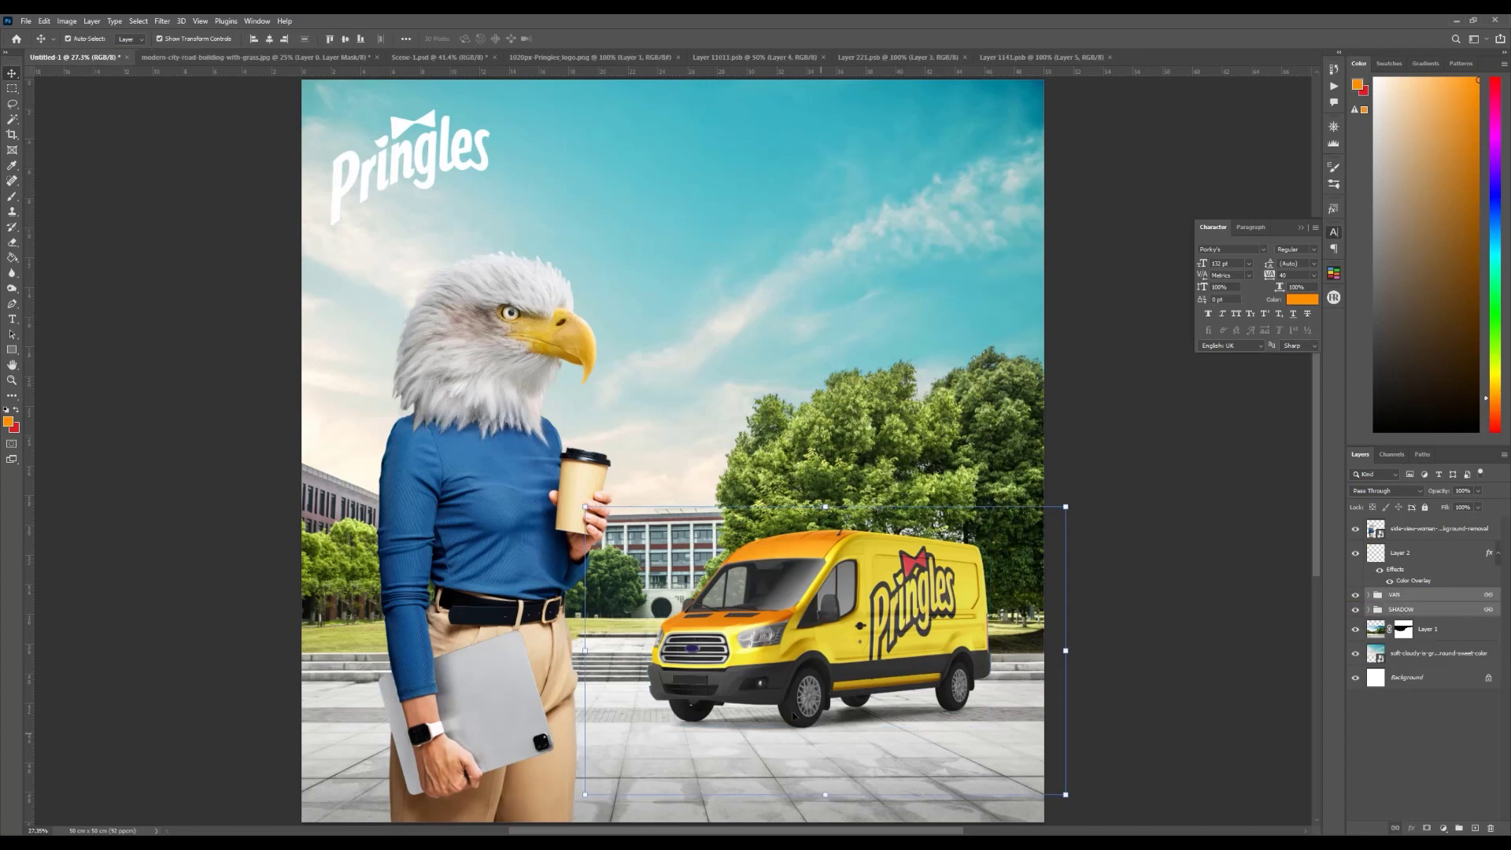
left_click_drag(588, 793, 553, 814)
left_click_drag(644, 757, 643, 748)
left_click_drag(554, 651, 585, 650)
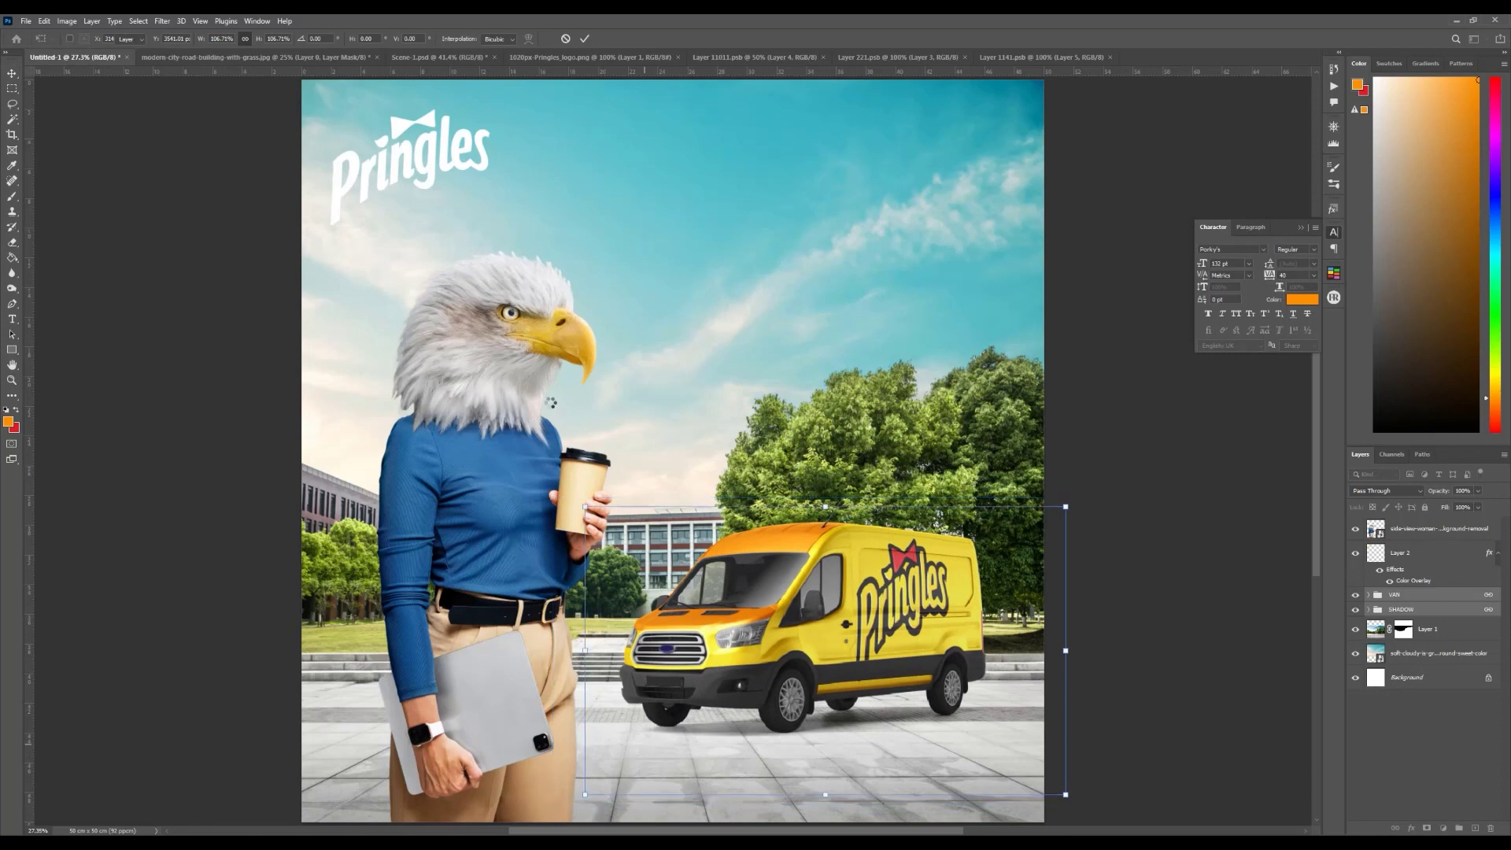
key("Return")
Step: Enlarge the eagle-headed woman and position her slightly further right, overlapping the lower edge of the canvas
left_click(551, 402)
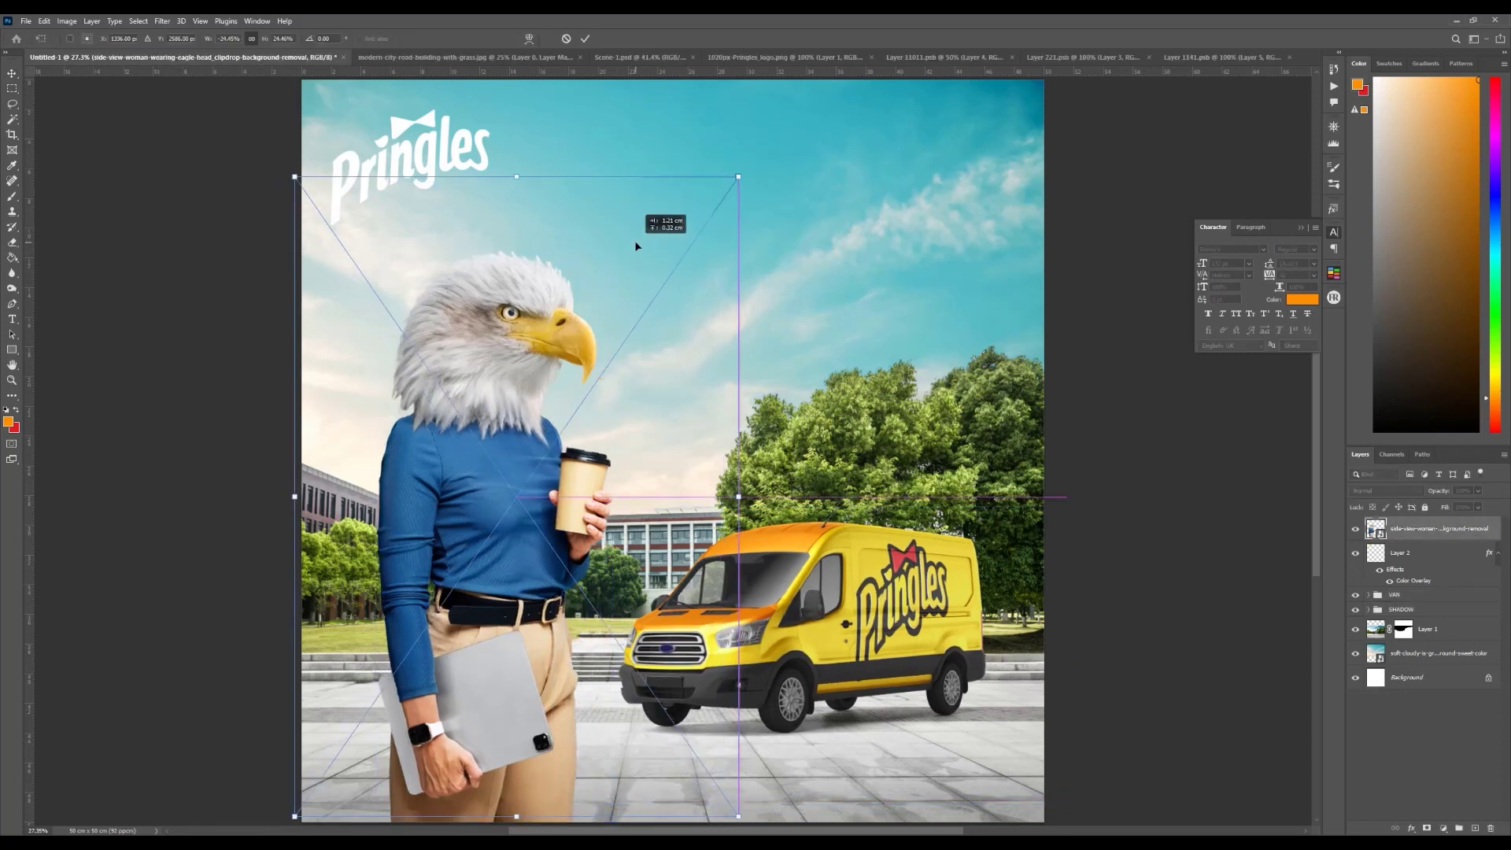
key("Return")
key("ctrl+t")
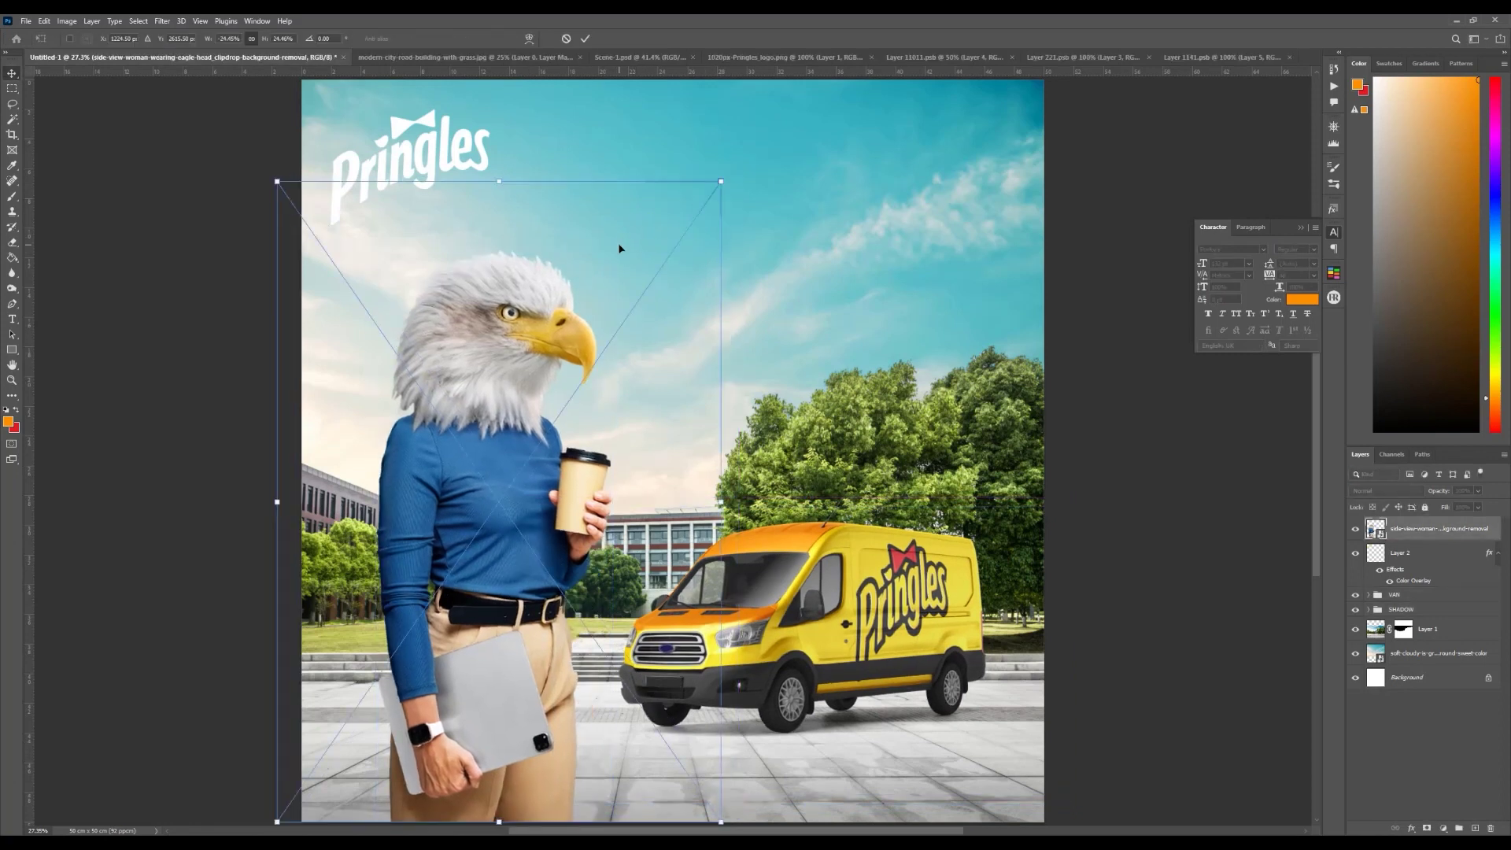
left_click_drag(722, 180, 786, 157)
left_click_drag(732, 236, 745, 229)
key("Return")
left_click(1112, 590)
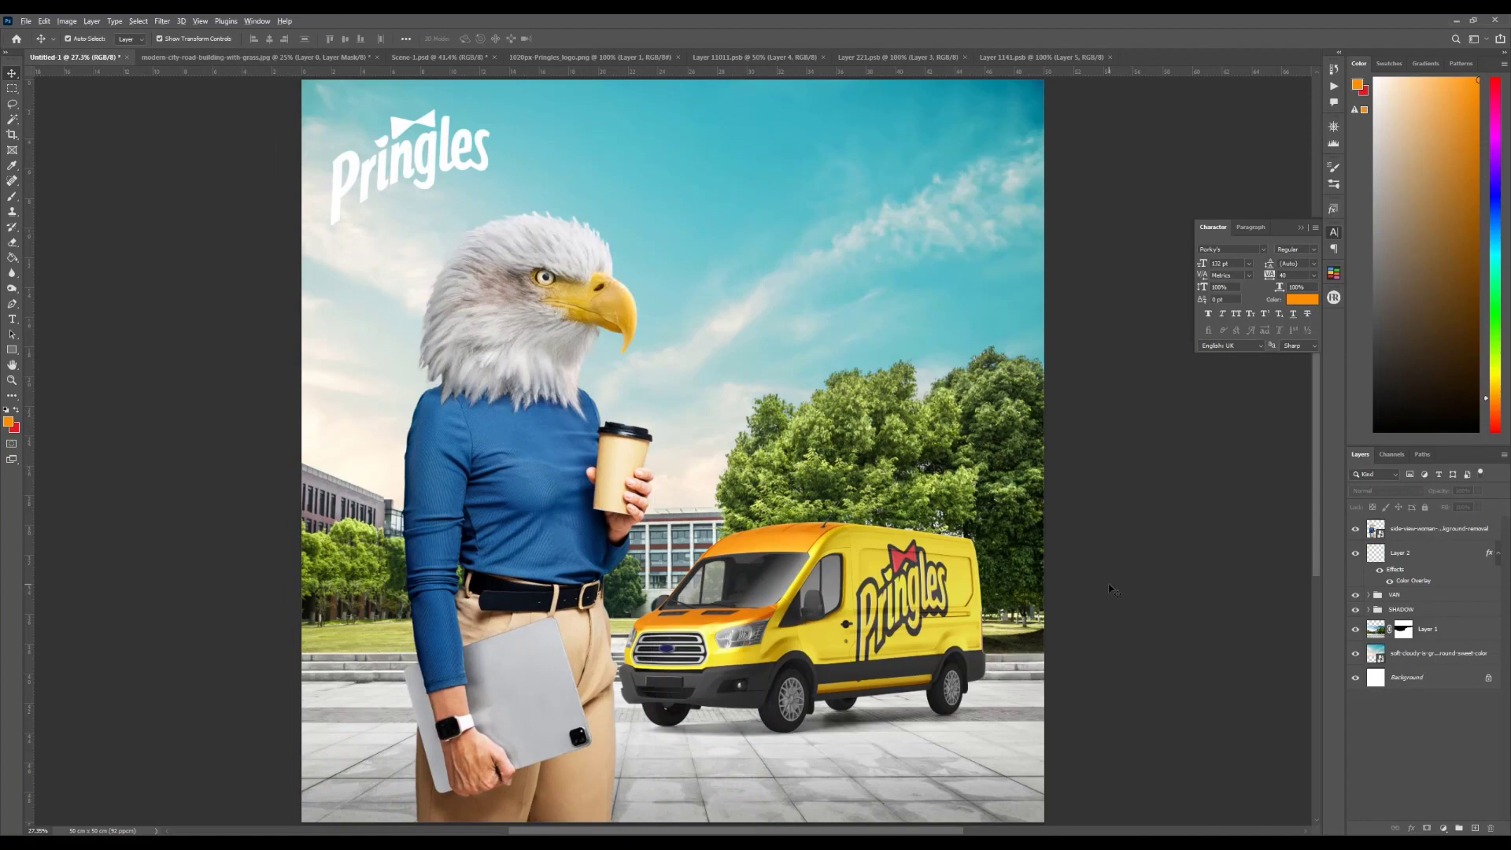
Step: Place the paprika Pringles can image in the composite and remove its white background with the Magic Eraser
key("alt+Tab")
left_click_drag(197, 136, 668, 525)
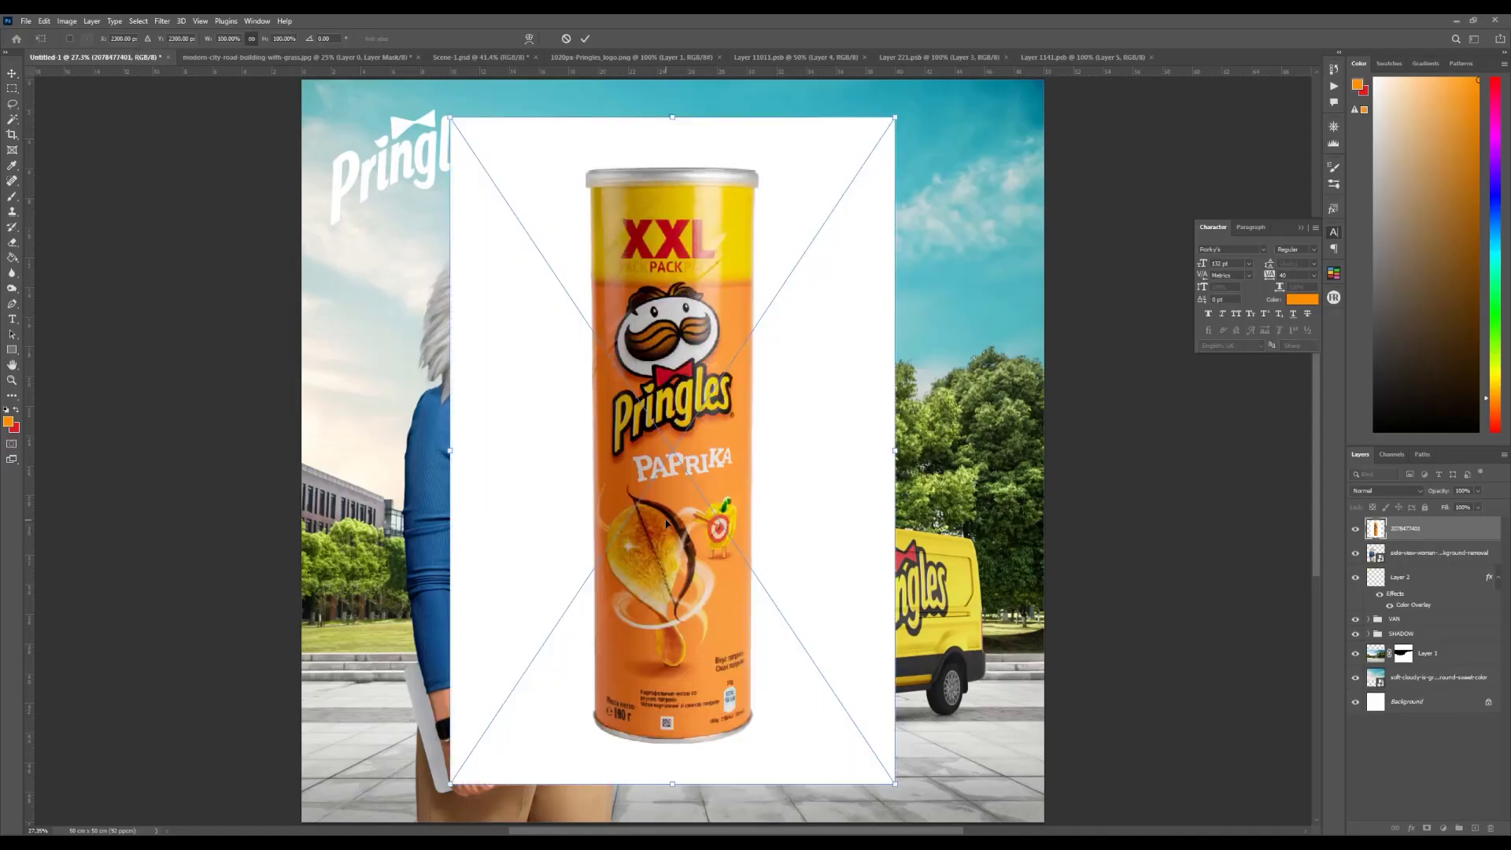
right_click(12, 243)
left_click(63, 265)
left_click(560, 469)
key("Return")
left_click(559, 472)
key("v")
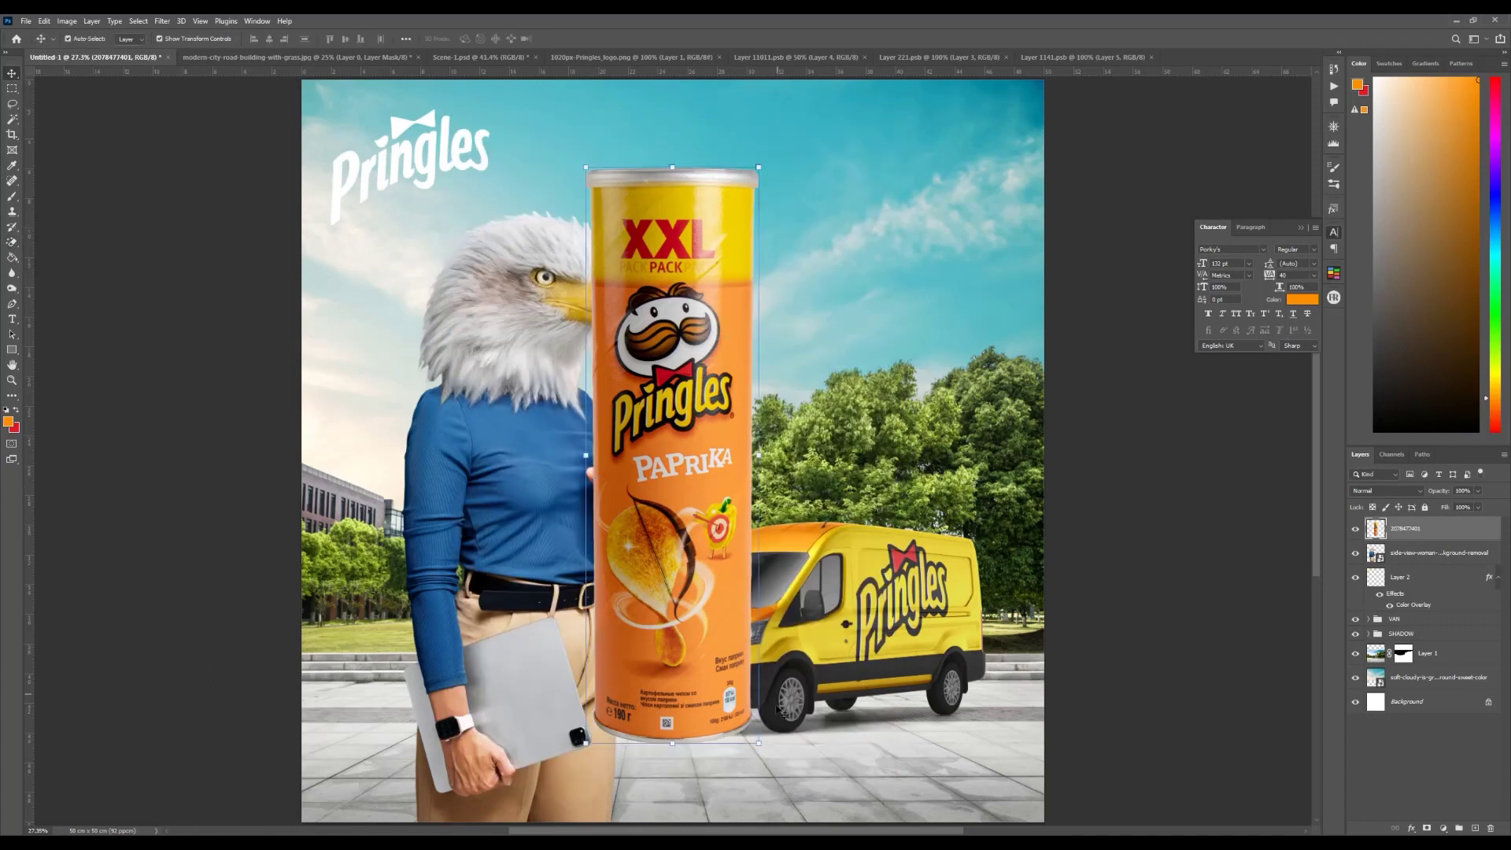
Step: Scale the Pringles can down, tilt it slightly and position it over the coffee cup in the woman's hand
left_click_drag(758, 740, 657, 426)
left_click_drag(691, 324, 642, 526)
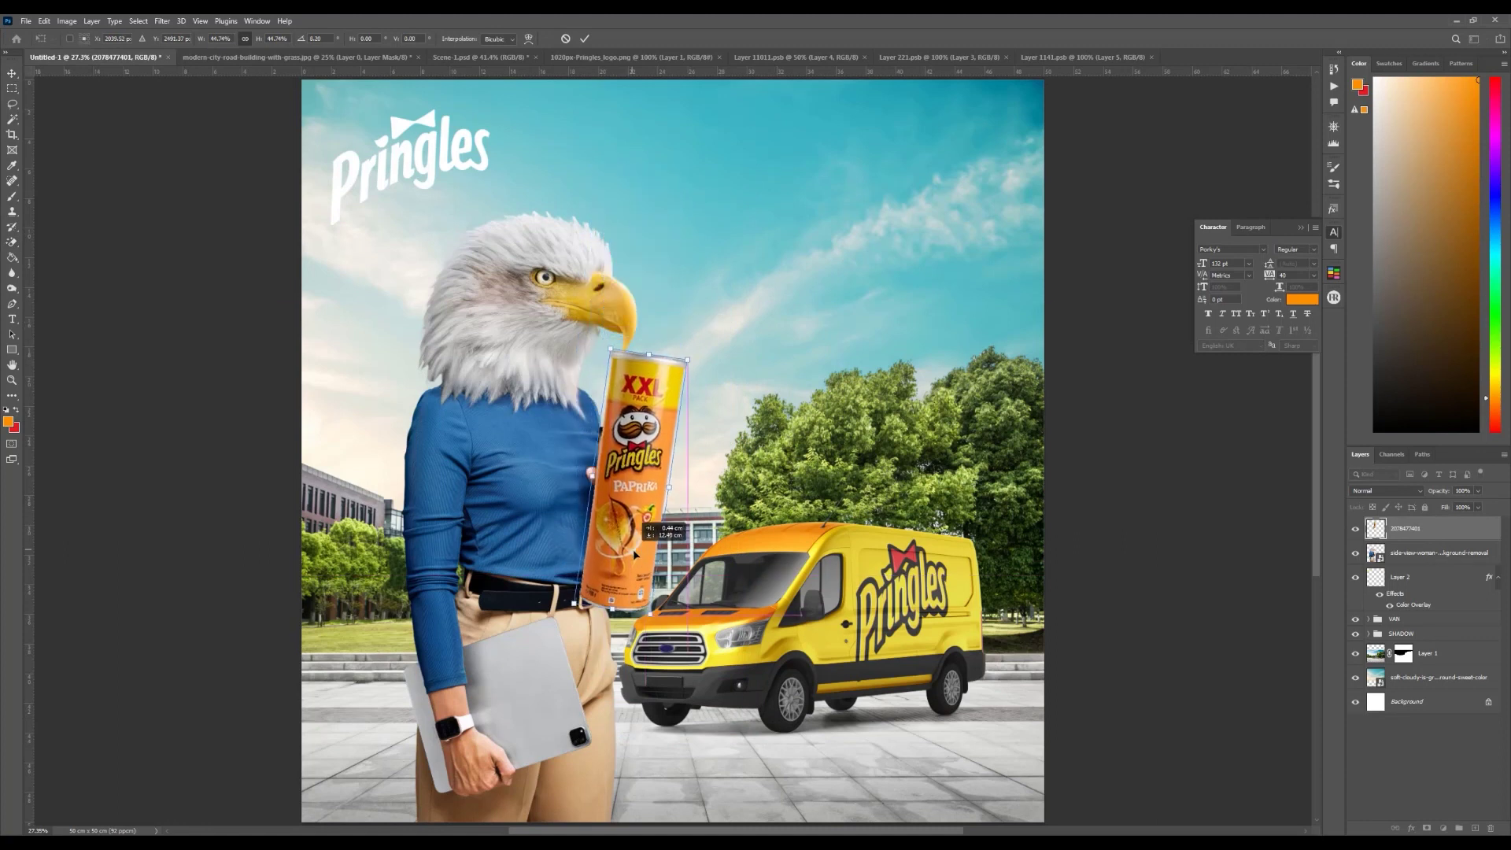
left_click_drag(645, 622, 680, 516)
key("Return")
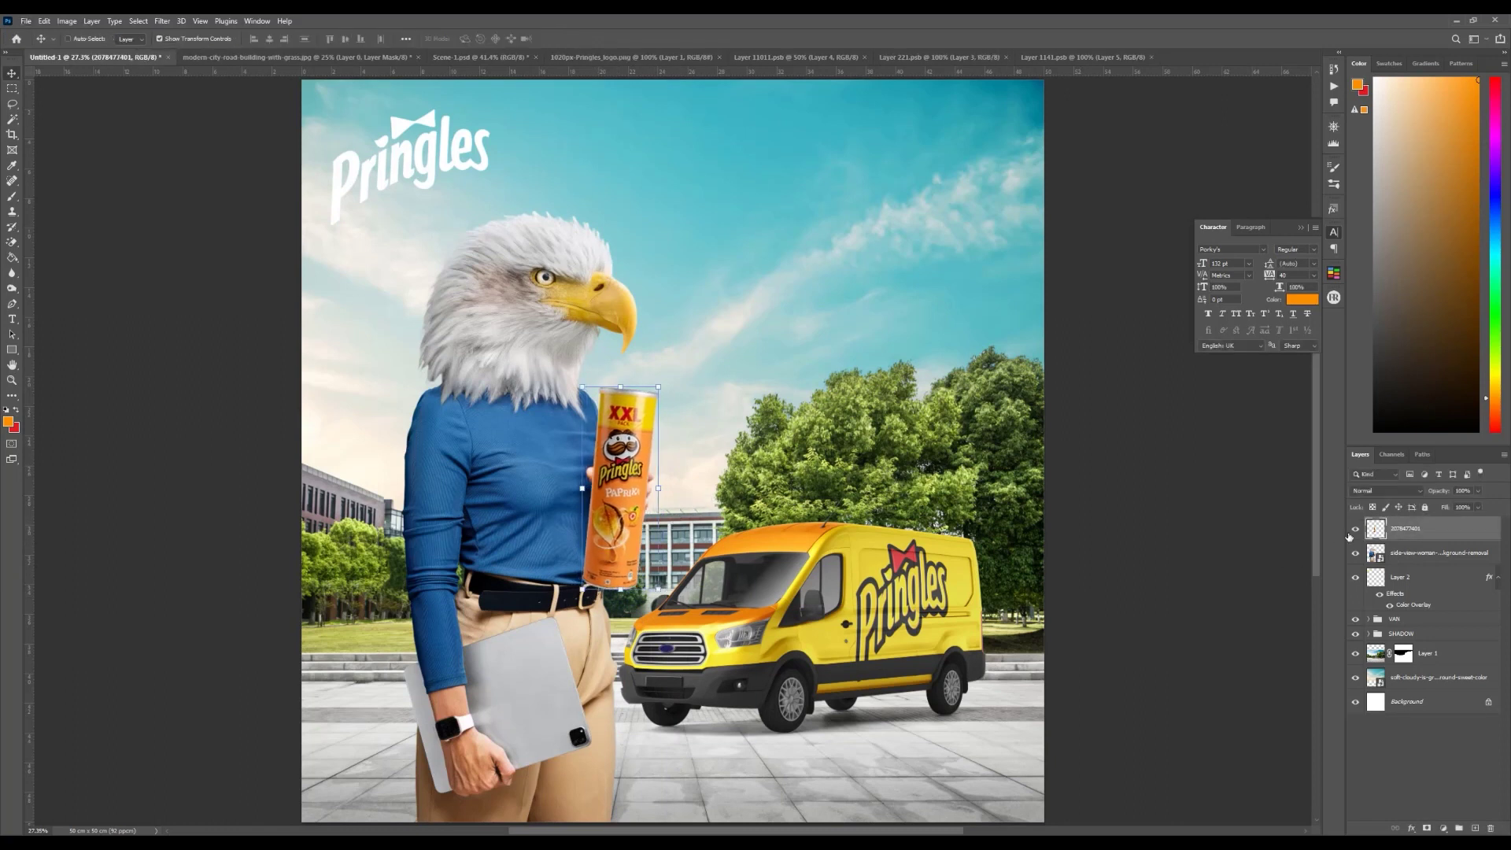
Step: Hide the Pringles can and trace a Pen path on the woman layer around the index finger and onto the middle finger's tip
left_click(1355, 528)
left_click(1432, 553)
scroll(610, 486, "up", 3)
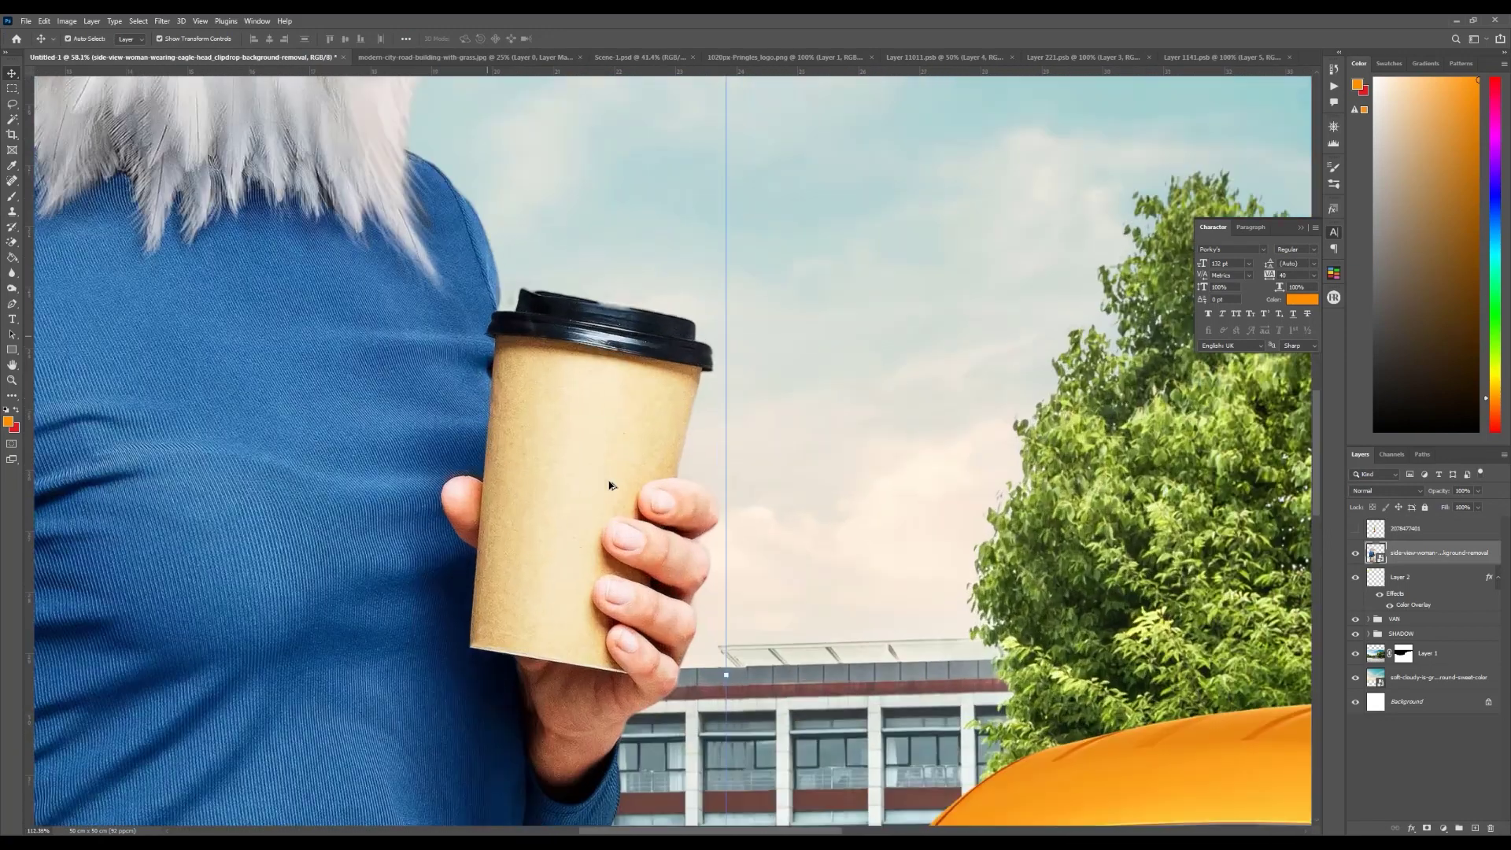
scroll(609, 486, "up", 2)
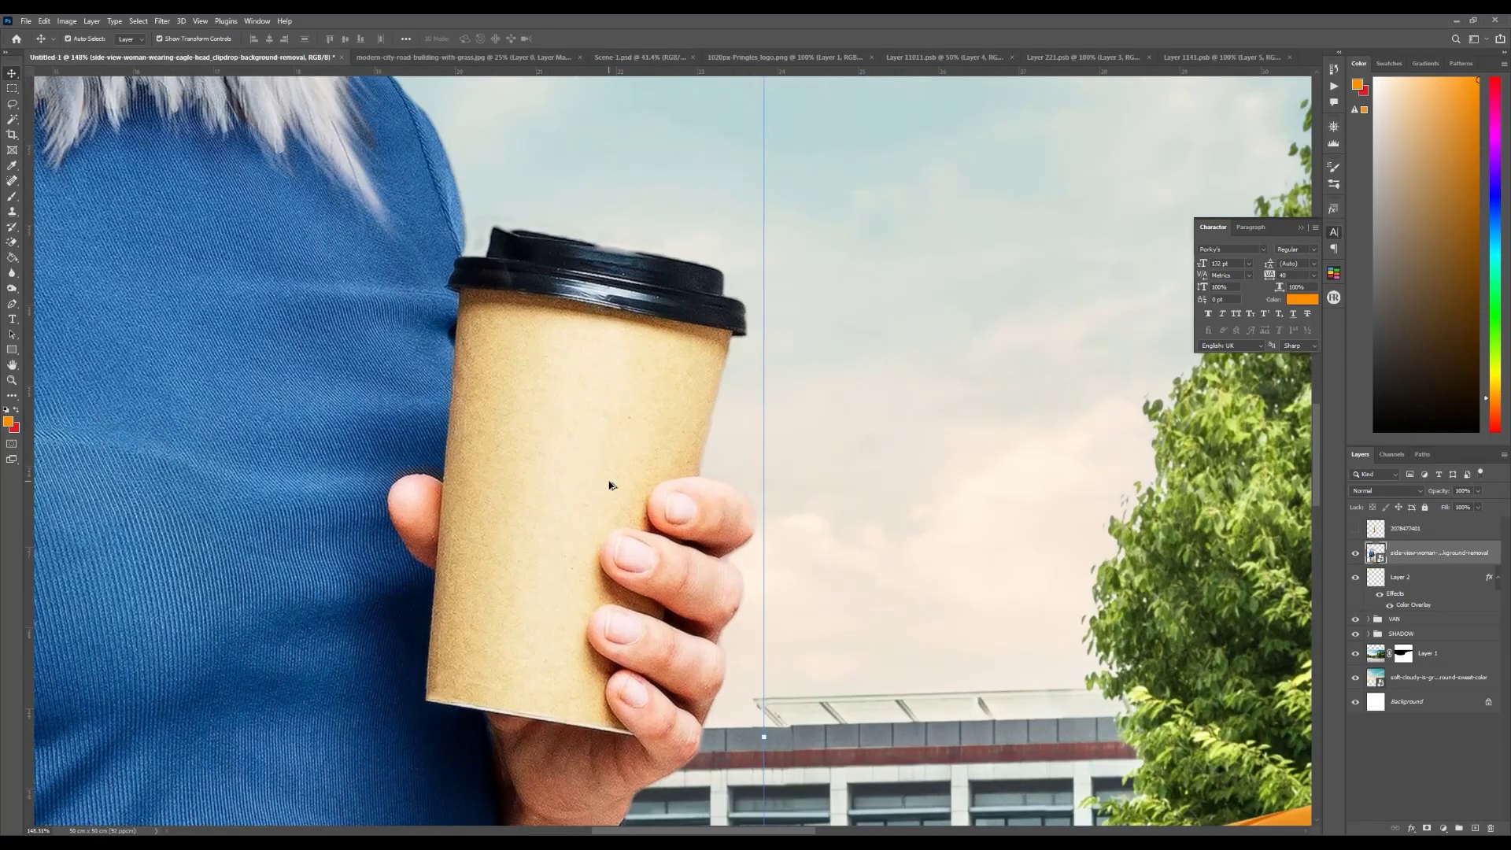
key("p")
scroll(712, 462, "up", 2)
left_click(716, 450)
left_click(687, 482)
left_click_drag(603, 510, 612, 577)
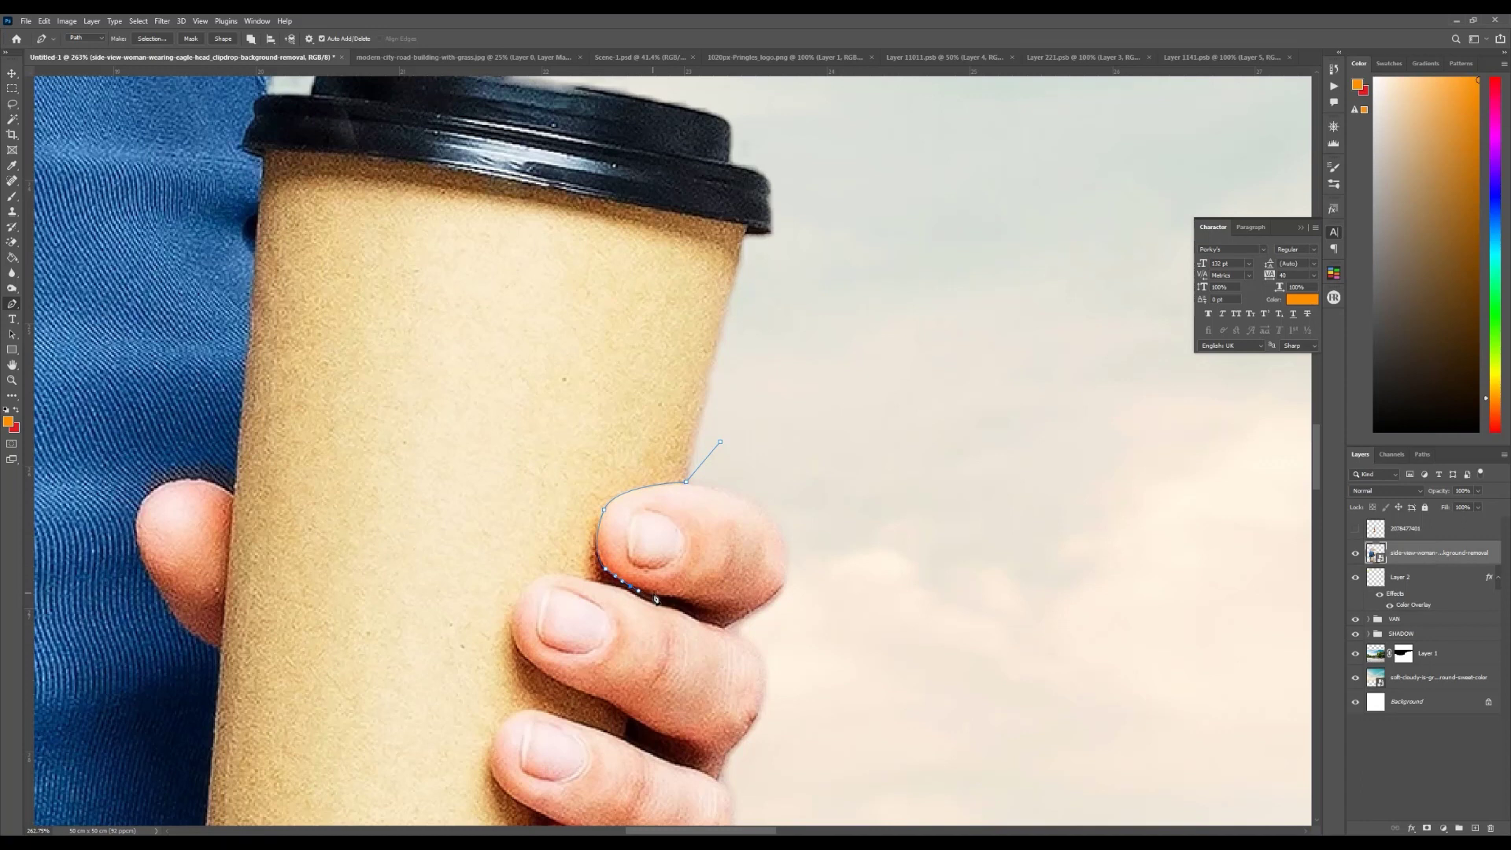
left_click_drag(659, 608, 656, 601)
left_click_drag(568, 576, 517, 597)
Step: Continue the Pen path along the middle, ring and little fingers where they meet the coffee cup
scroll(520, 592, "down", 5)
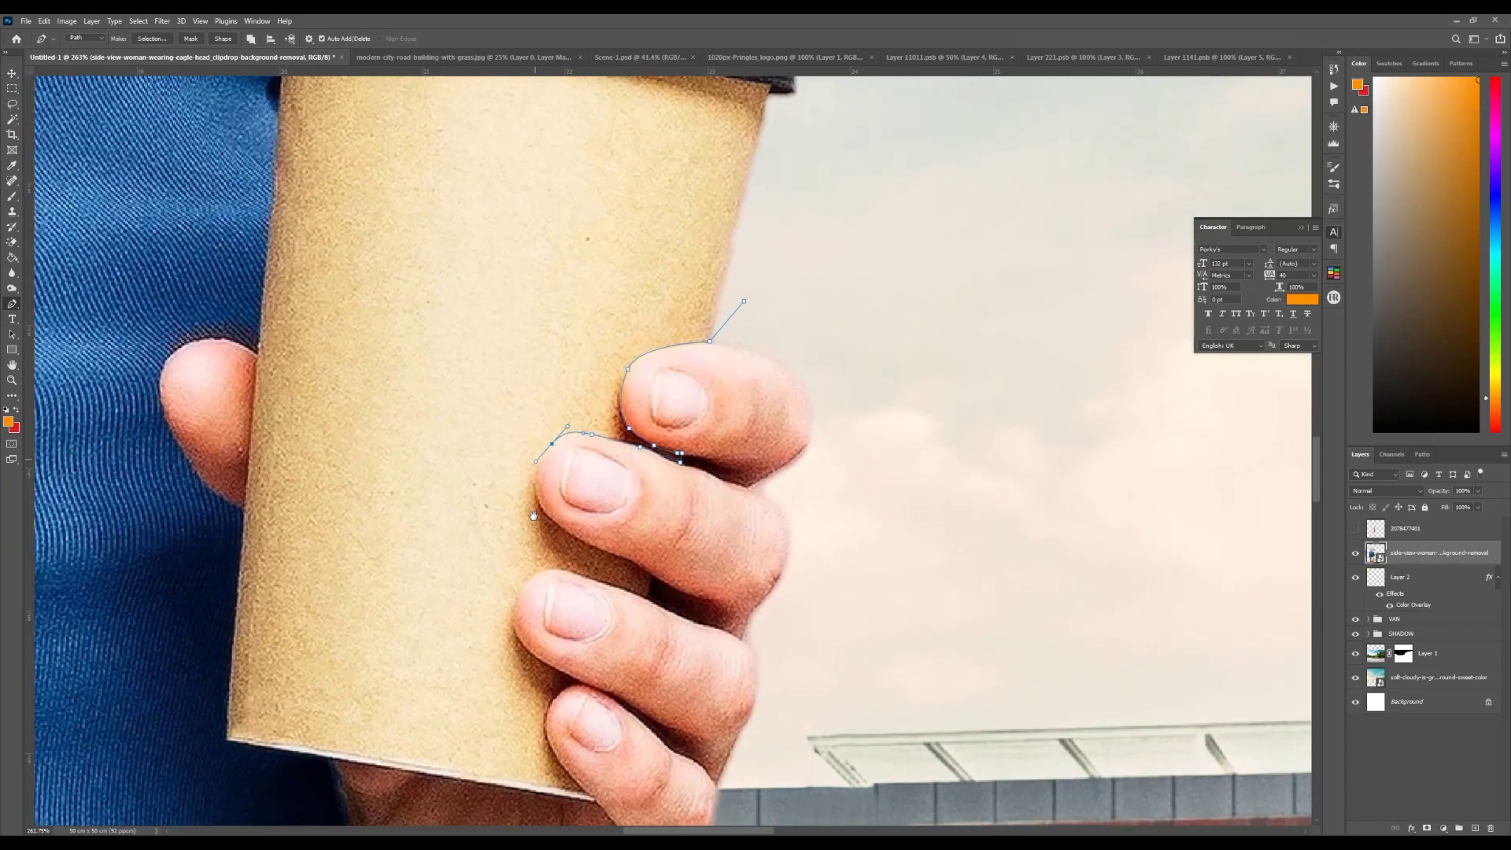
left_click_drag(554, 519, 644, 563)
left_click(648, 589)
left_click(568, 564)
left_click_drag(521, 584, 541, 658)
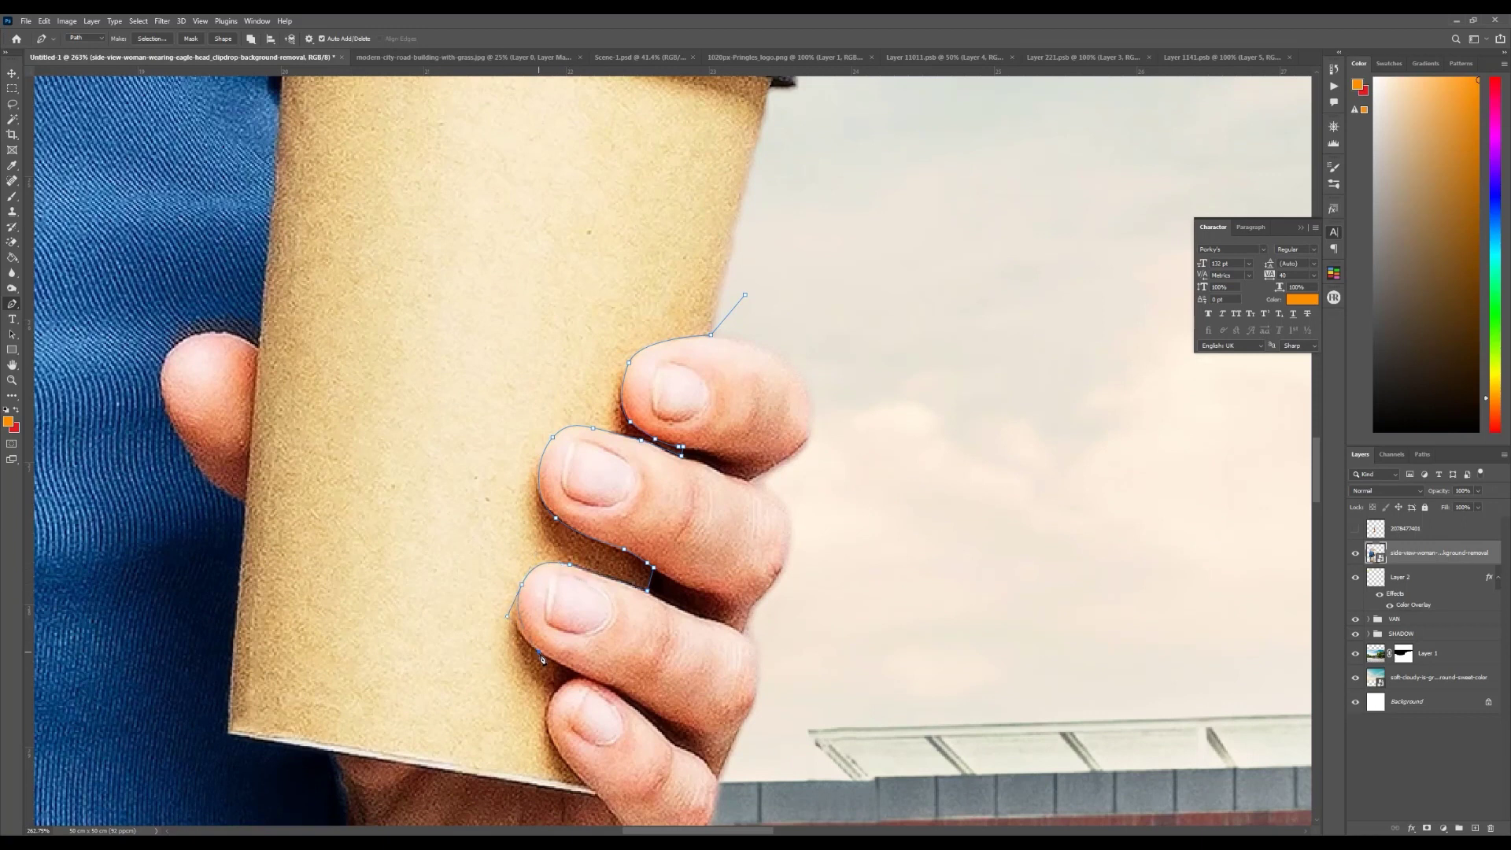
left_click(576, 672)
left_click_drag(545, 726, 551, 693)
scroll(551, 692, "down", 2)
left_click_drag(560, 613, 573, 629)
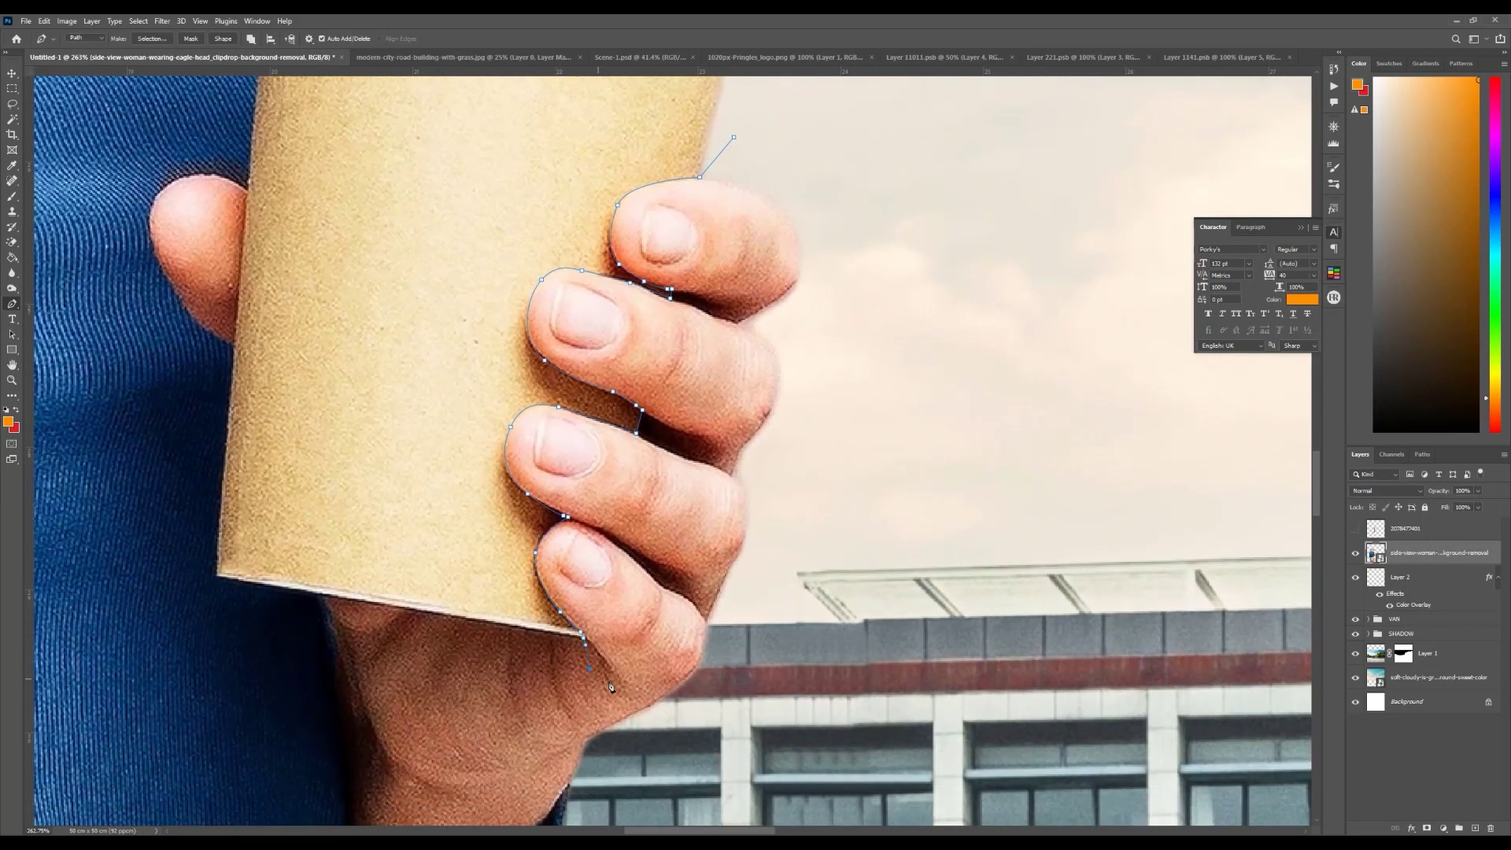
Step: Complete the Pen path loosely around the outside of the fingers and convert it into a selection
scroll(606, 687, "down", 3)
left_click(664, 724)
left_click(714, 703)
left_click(758, 462)
left_click(754, 405)
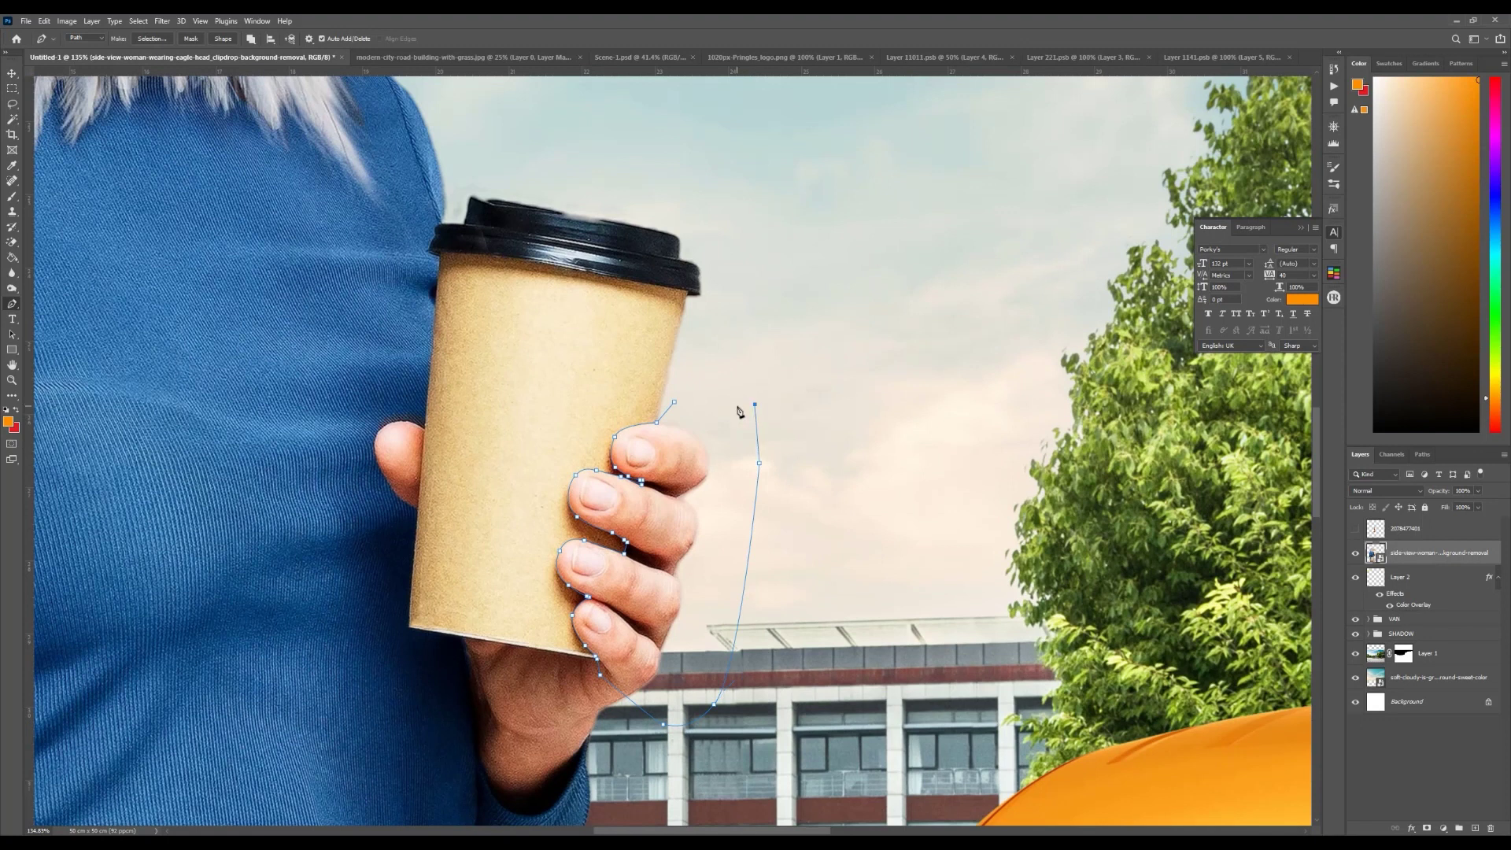
key("ctrl+Return")
Step: Copy the selected fingers to a new layer, place it above the Pringles can layer and show the can again
key("m")
right_click(685, 457)
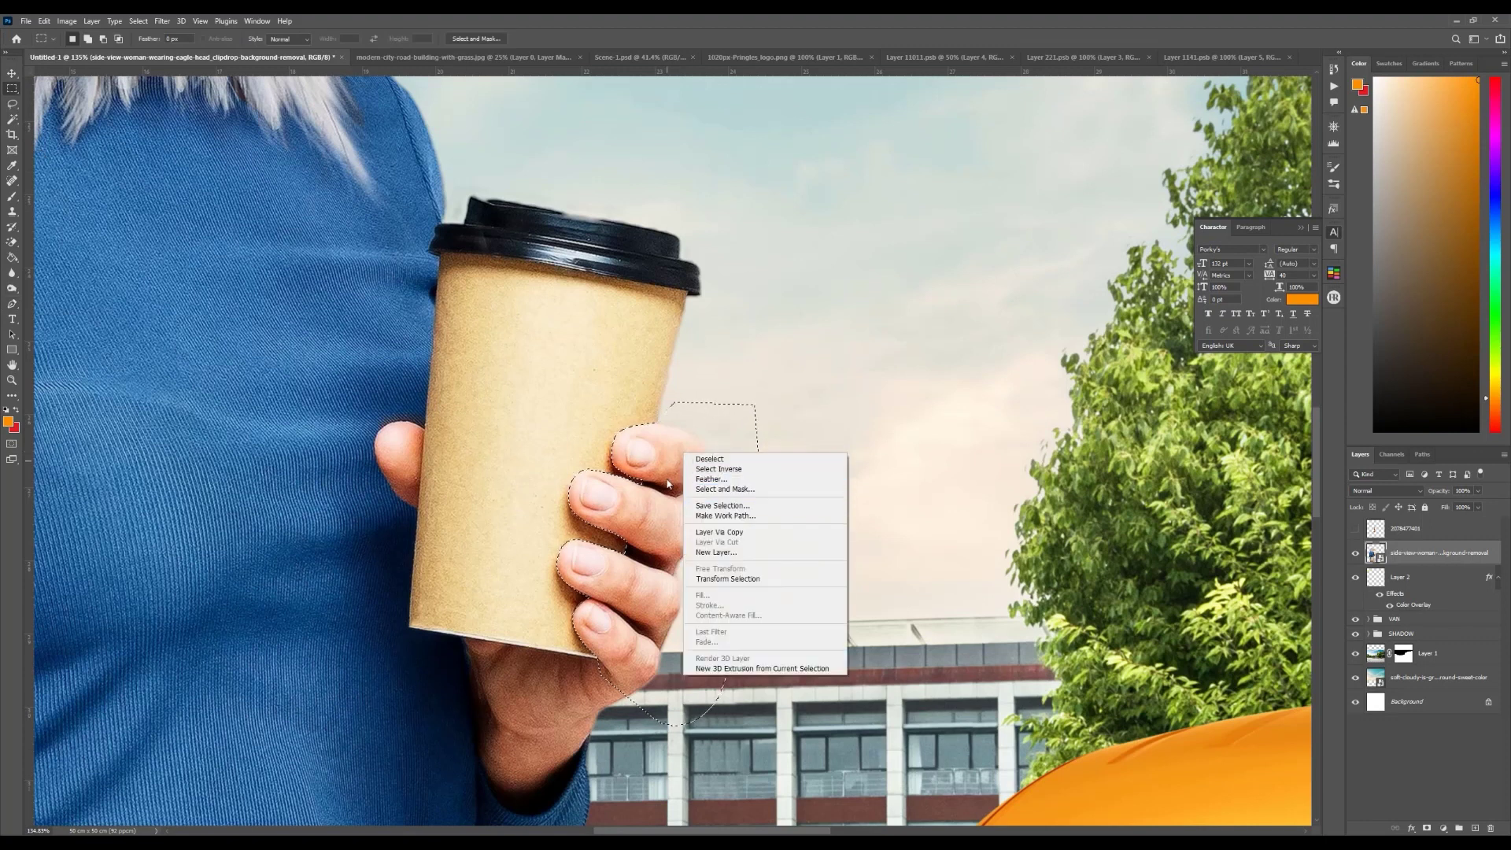
left_click(719, 532)
left_click_drag(1405, 560, 1399, 521)
left_click(1355, 553)
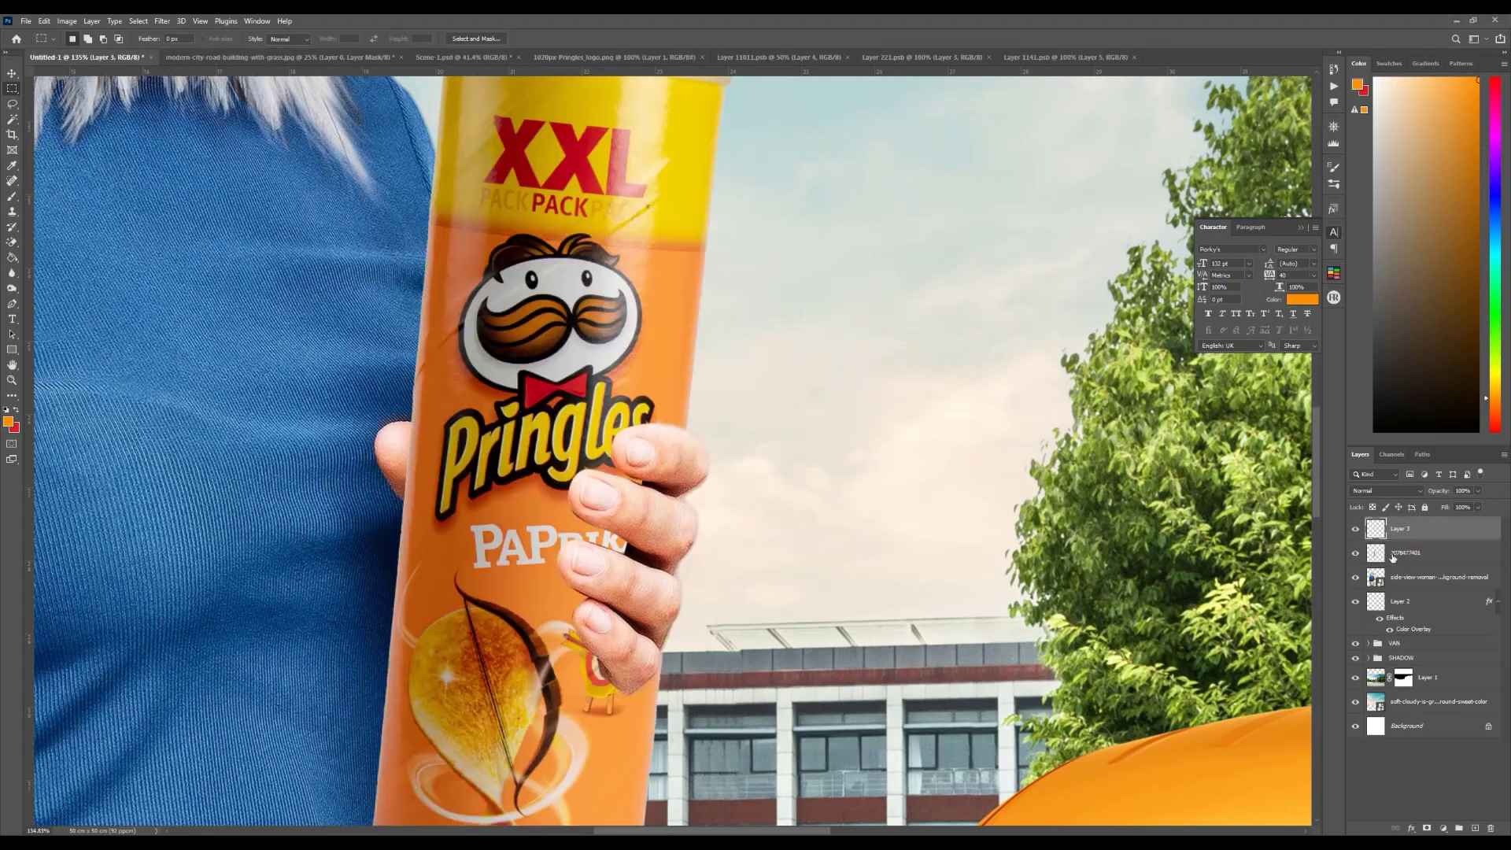
Step: Scale the Pringles can down to about 90% and tilt it about 4° to fit the grip, using reduced opacity temporarily
left_click(1392, 556)
key("v")
scroll(769, 510, "down", 3)
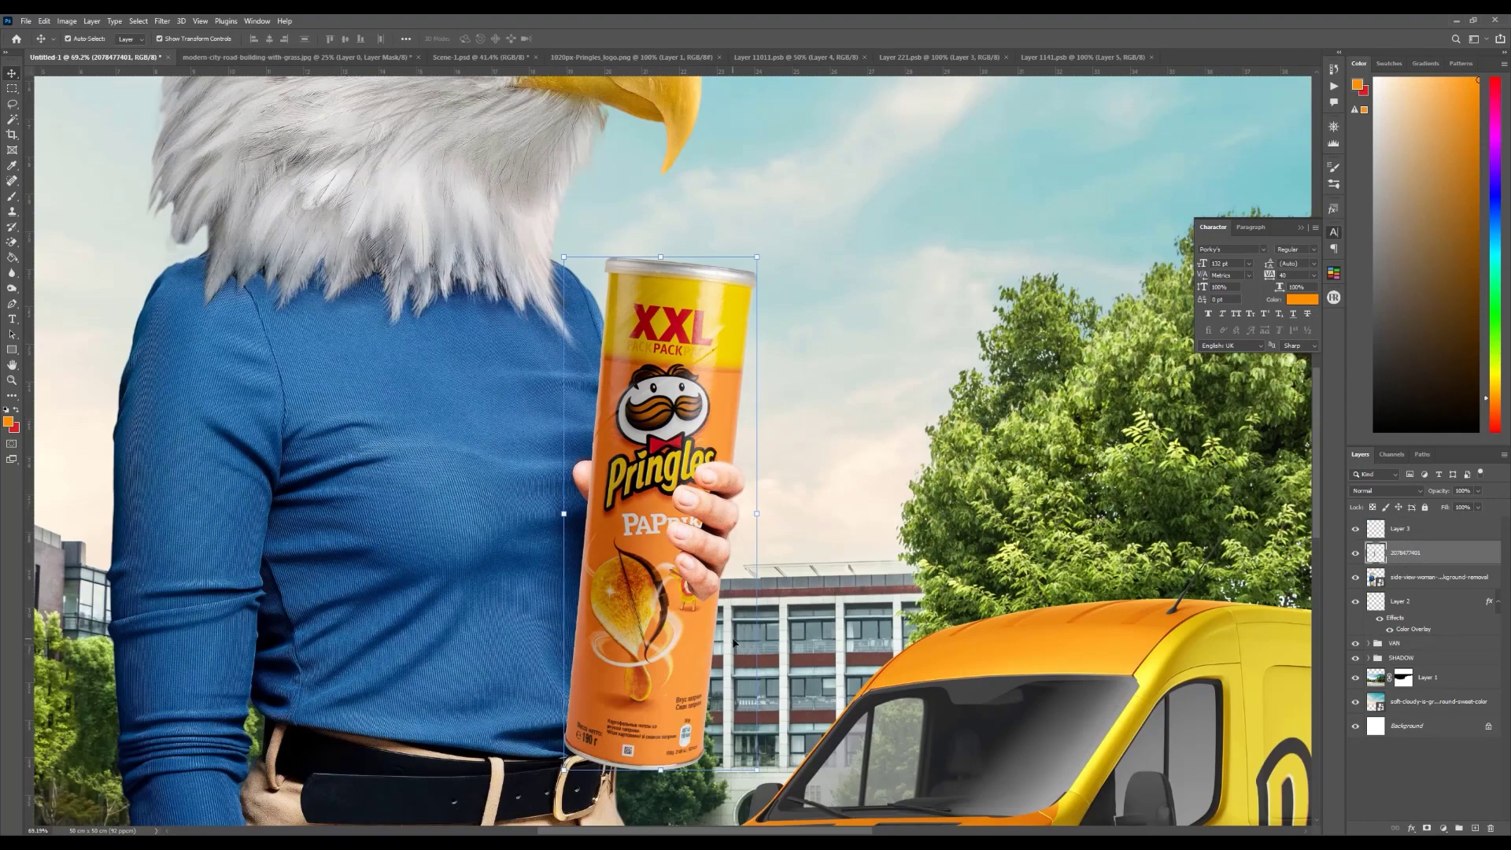
left_click_drag(1433, 498, 1423, 499)
left_click_drag(757, 769, 746, 742)
left_click_drag(808, 443, 815, 447)
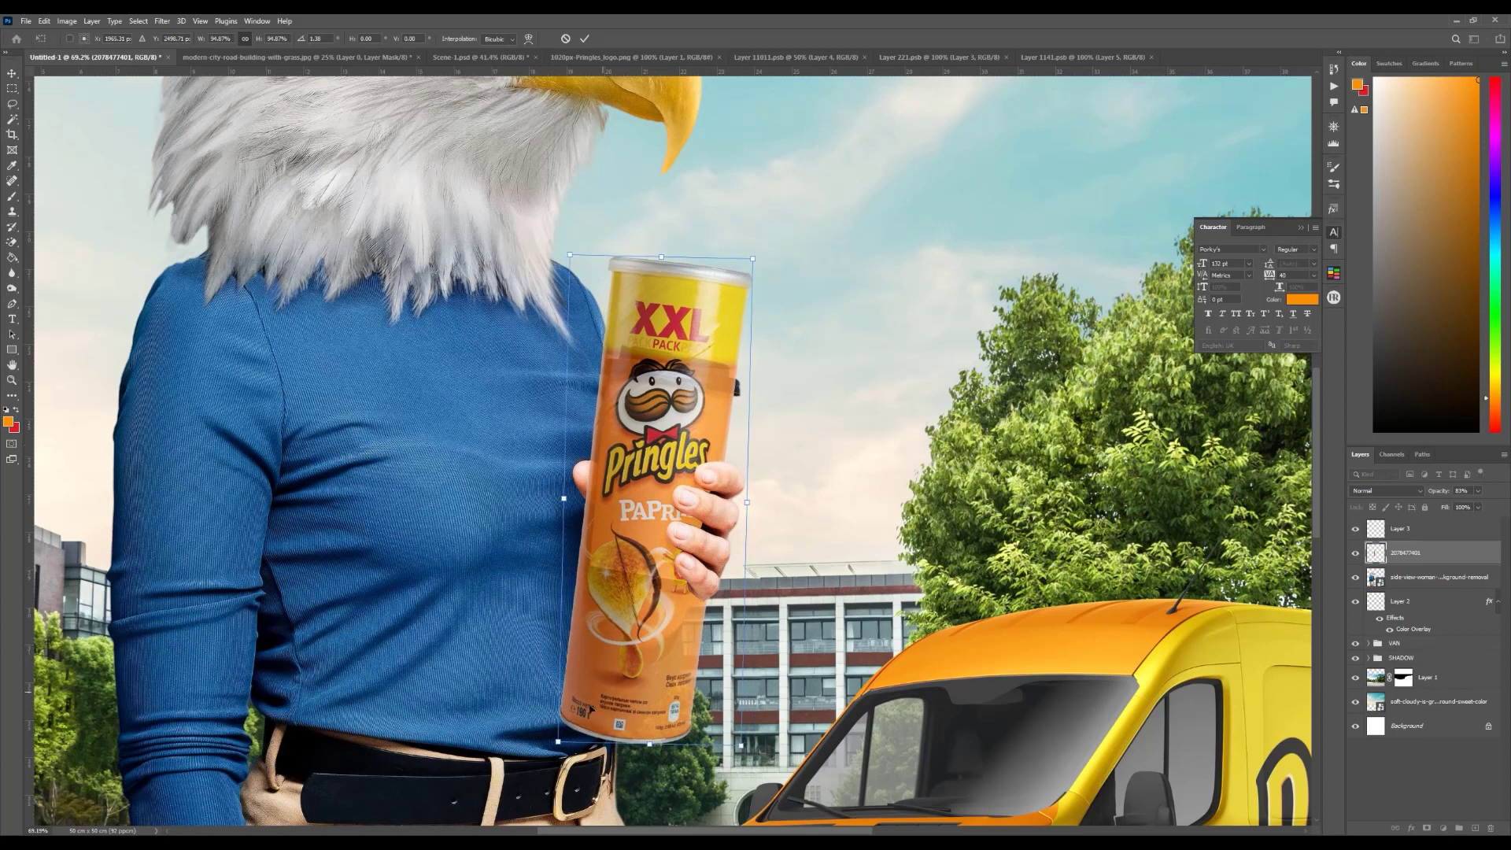
left_click_drag(558, 741, 562, 731)
left_click_drag(742, 736, 736, 722)
left_click_drag(867, 355, 875, 367)
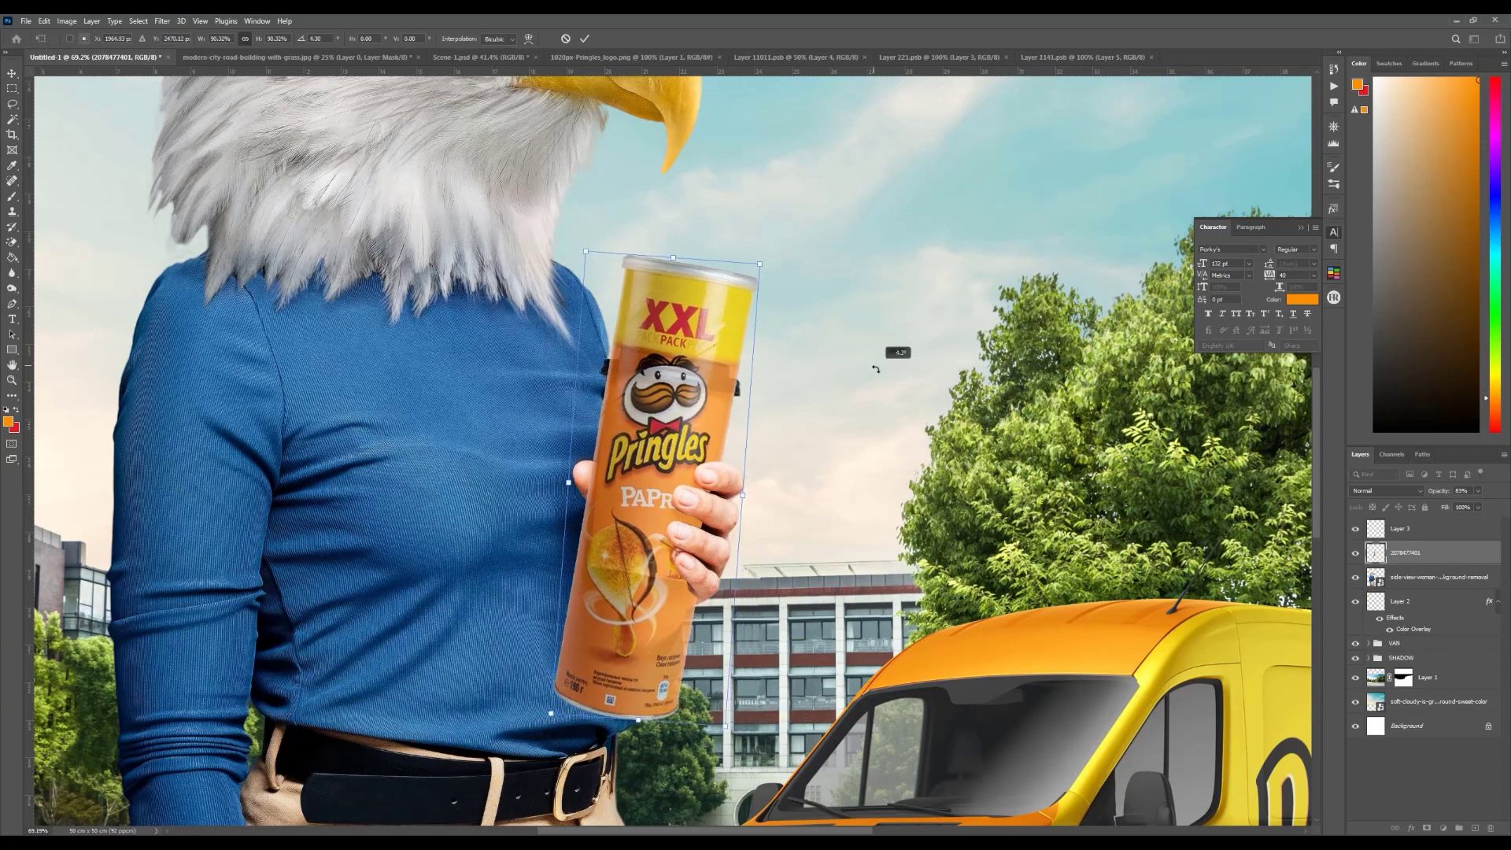
key("Return")
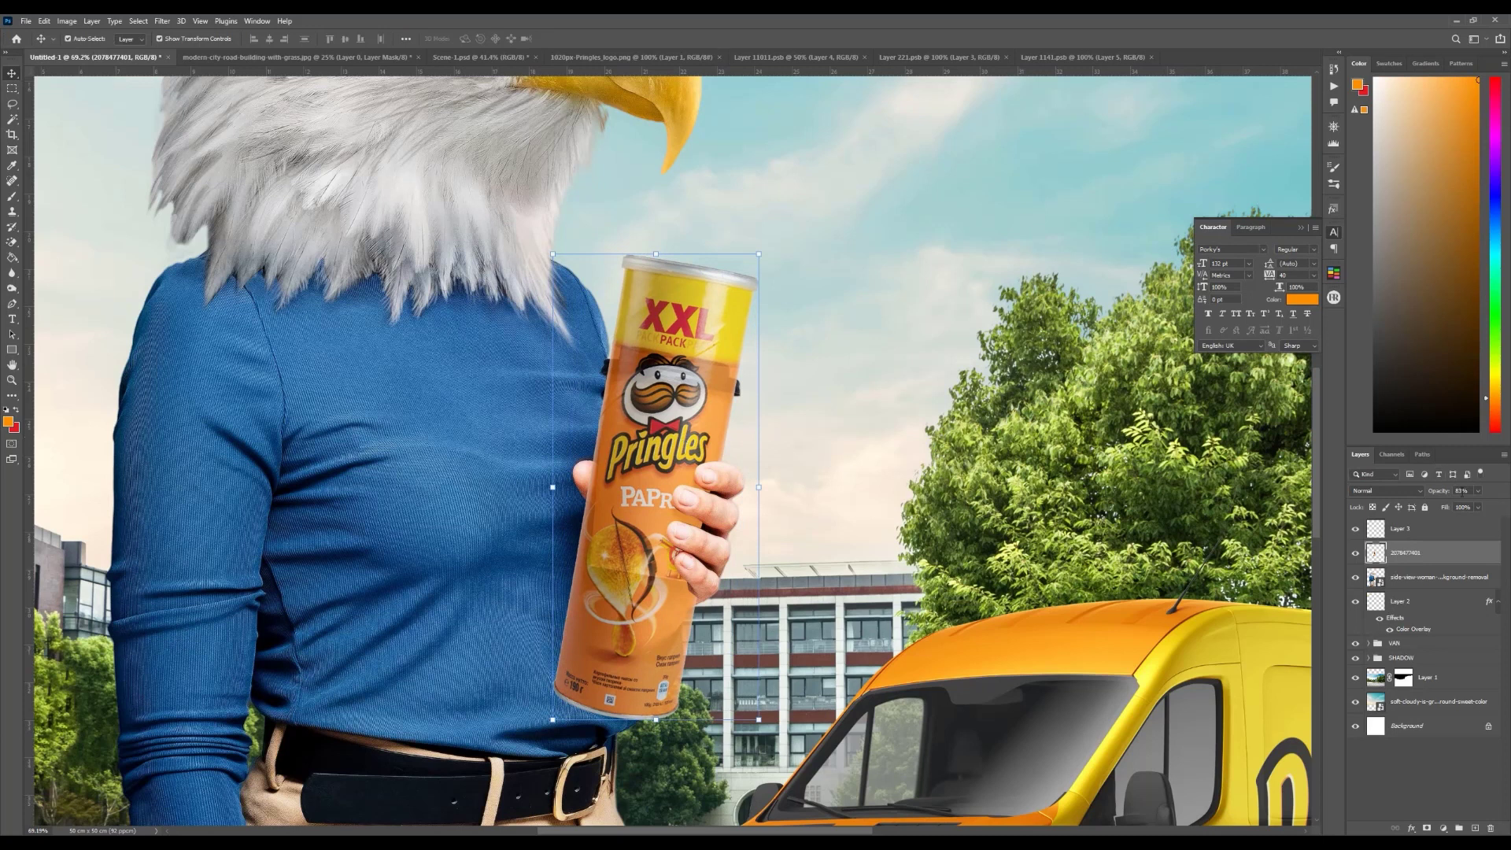
left_click_drag(1437, 495, 1503, 510)
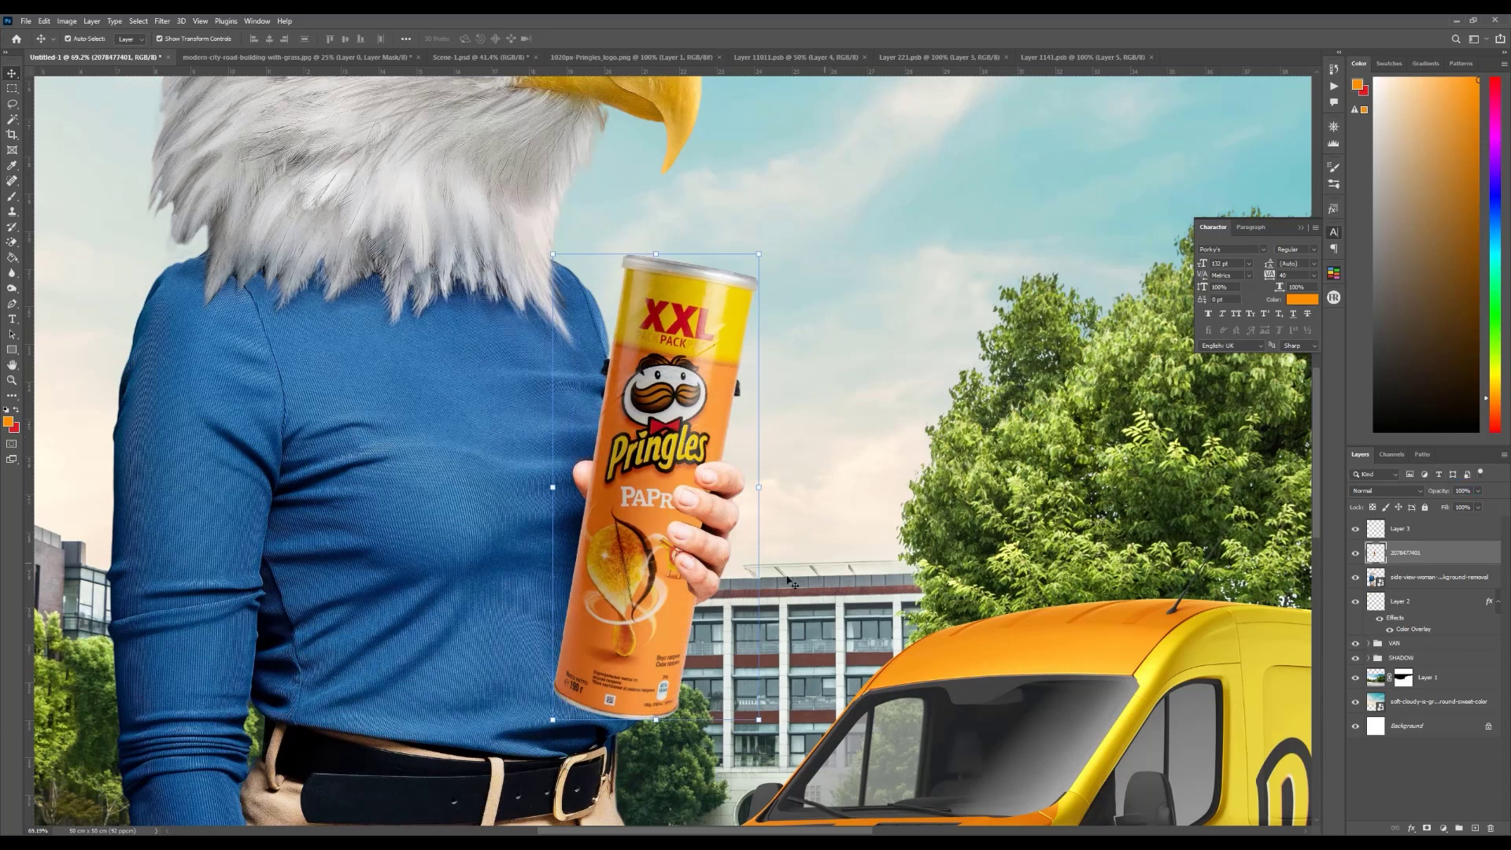
Step: Outline the leftover sliver below the little finger on the fingers layer with the Pen tool and remove it
scroll(754, 602, "up", 3)
scroll(754, 602, "up", 4)
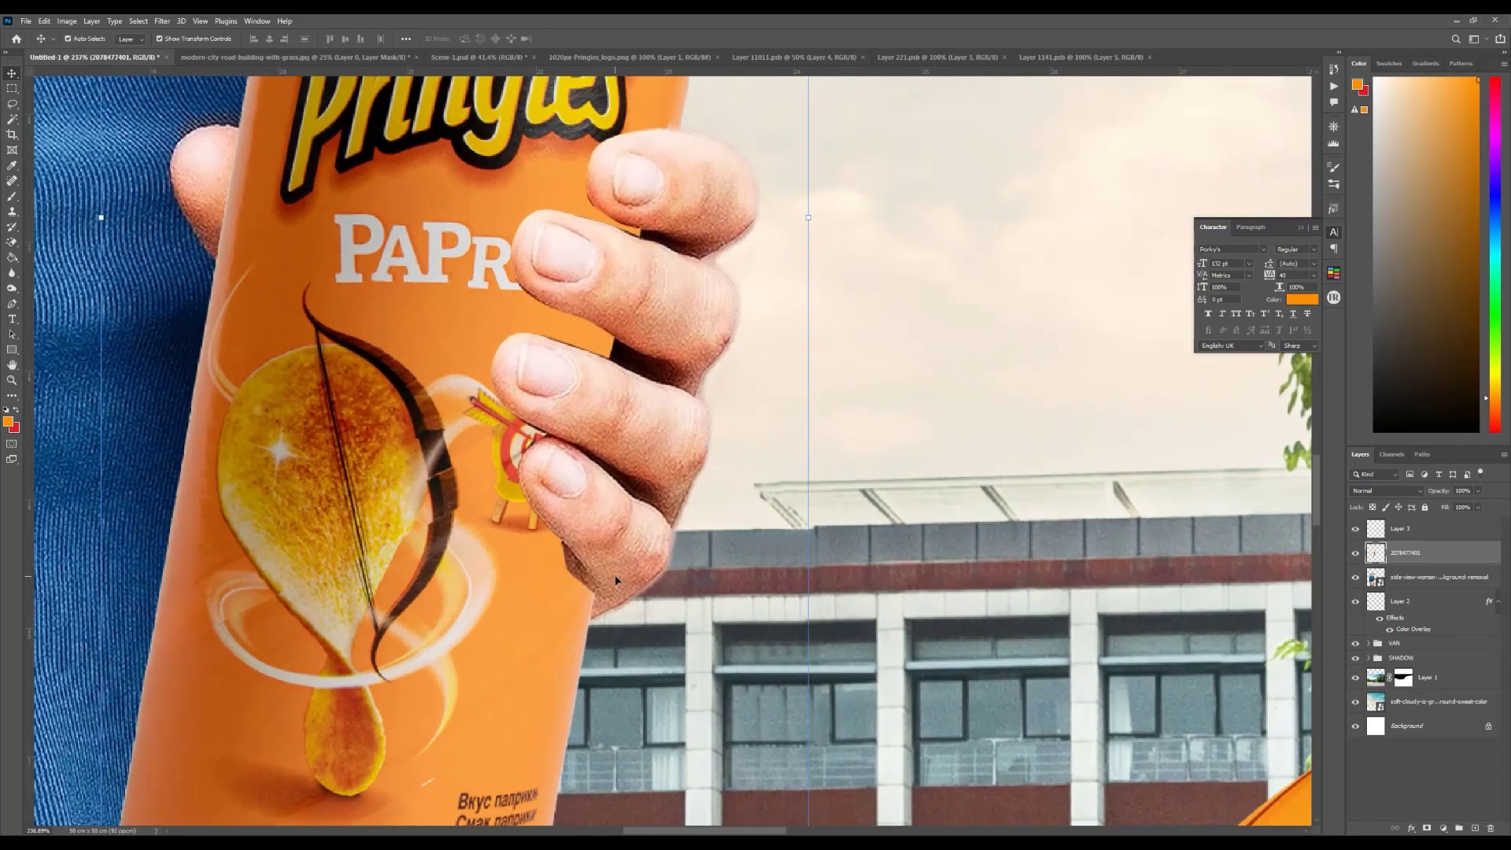
left_click(616, 581, "ctrl")
scroll(621, 582, "up", 2)
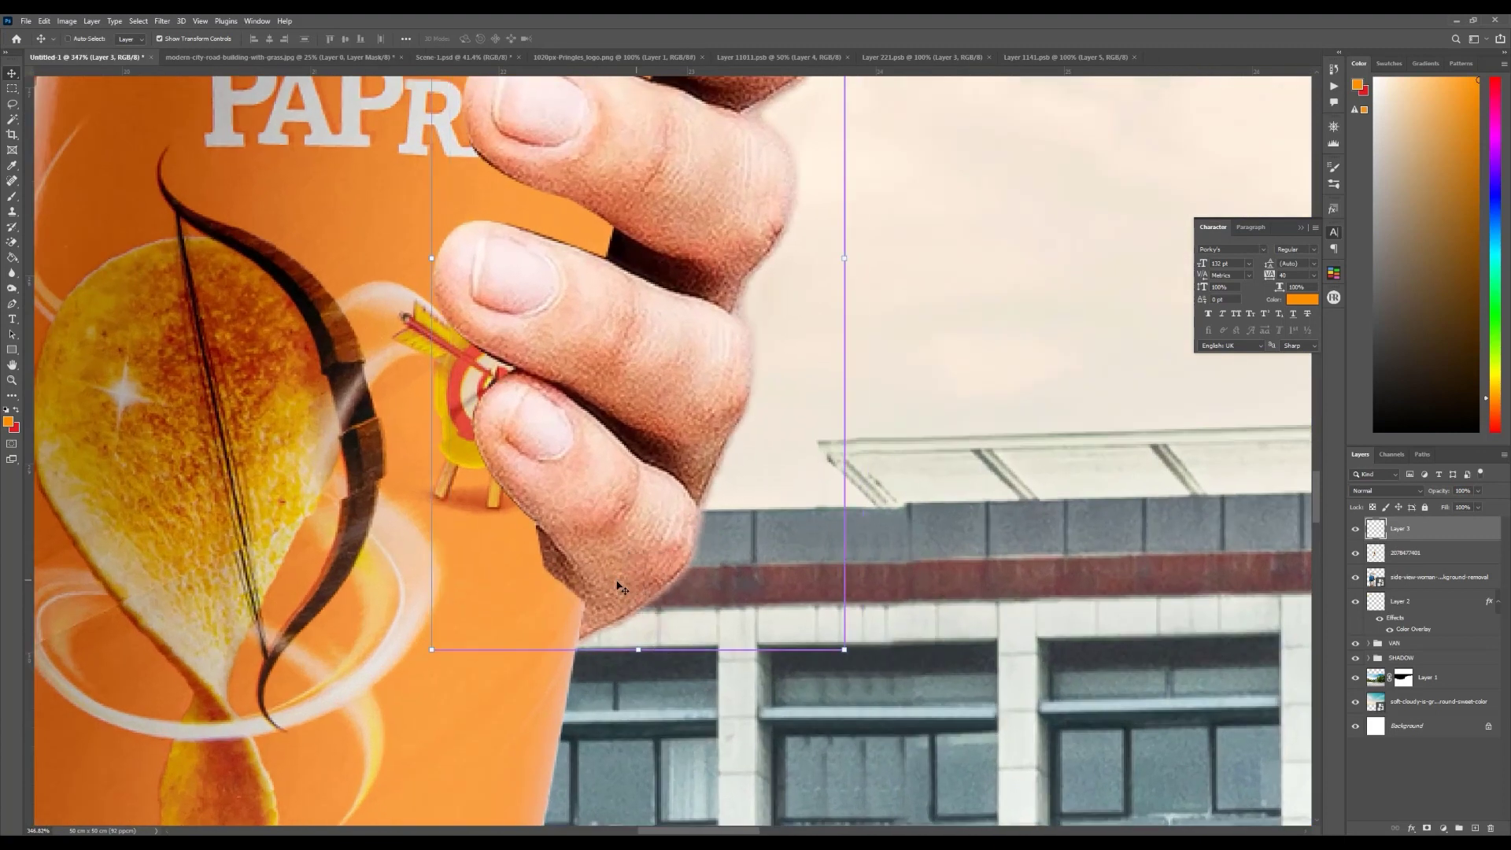
scroll(585, 586, "up", 1)
key("p")
left_click(538, 553)
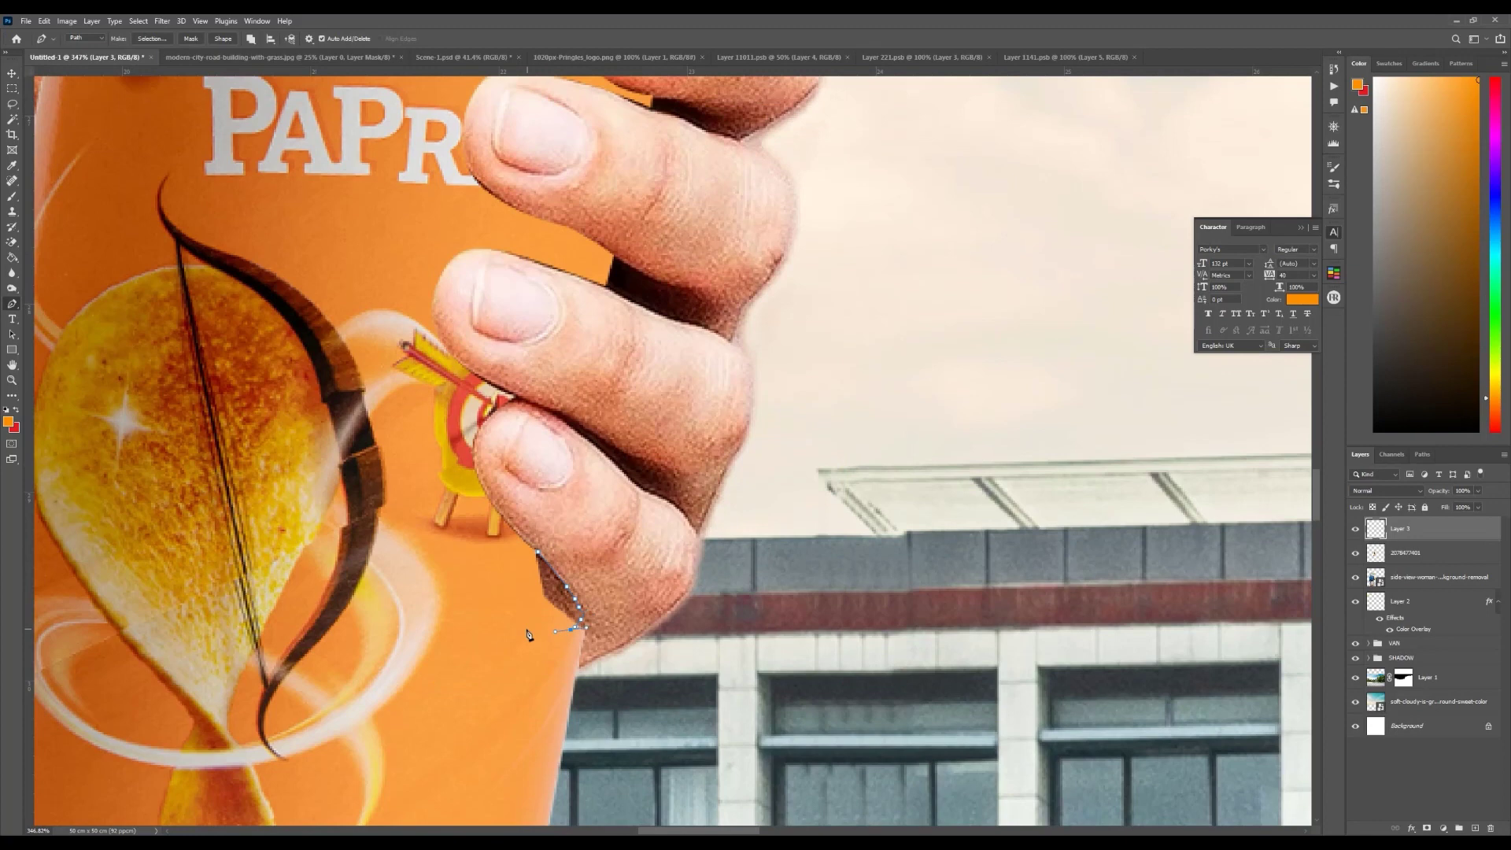
double_click(437, 512)
key("ctrl+Return")
key("ctrl+0")
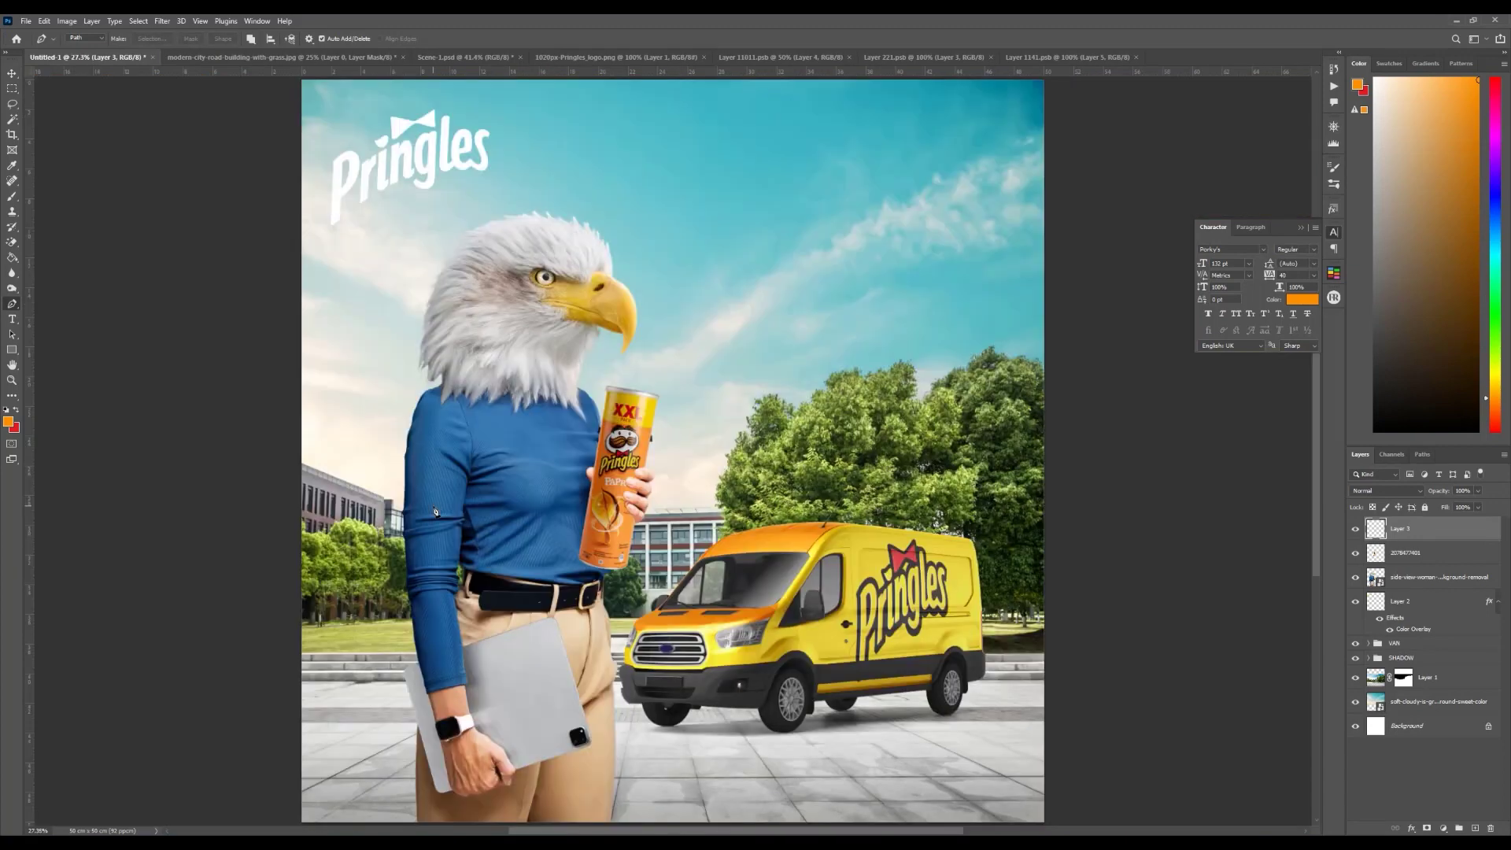
Step: Shift the Pringles can off the hand to check the coffee cup behind it, and undo the move
key("v")
scroll(618, 482, "up", 5)
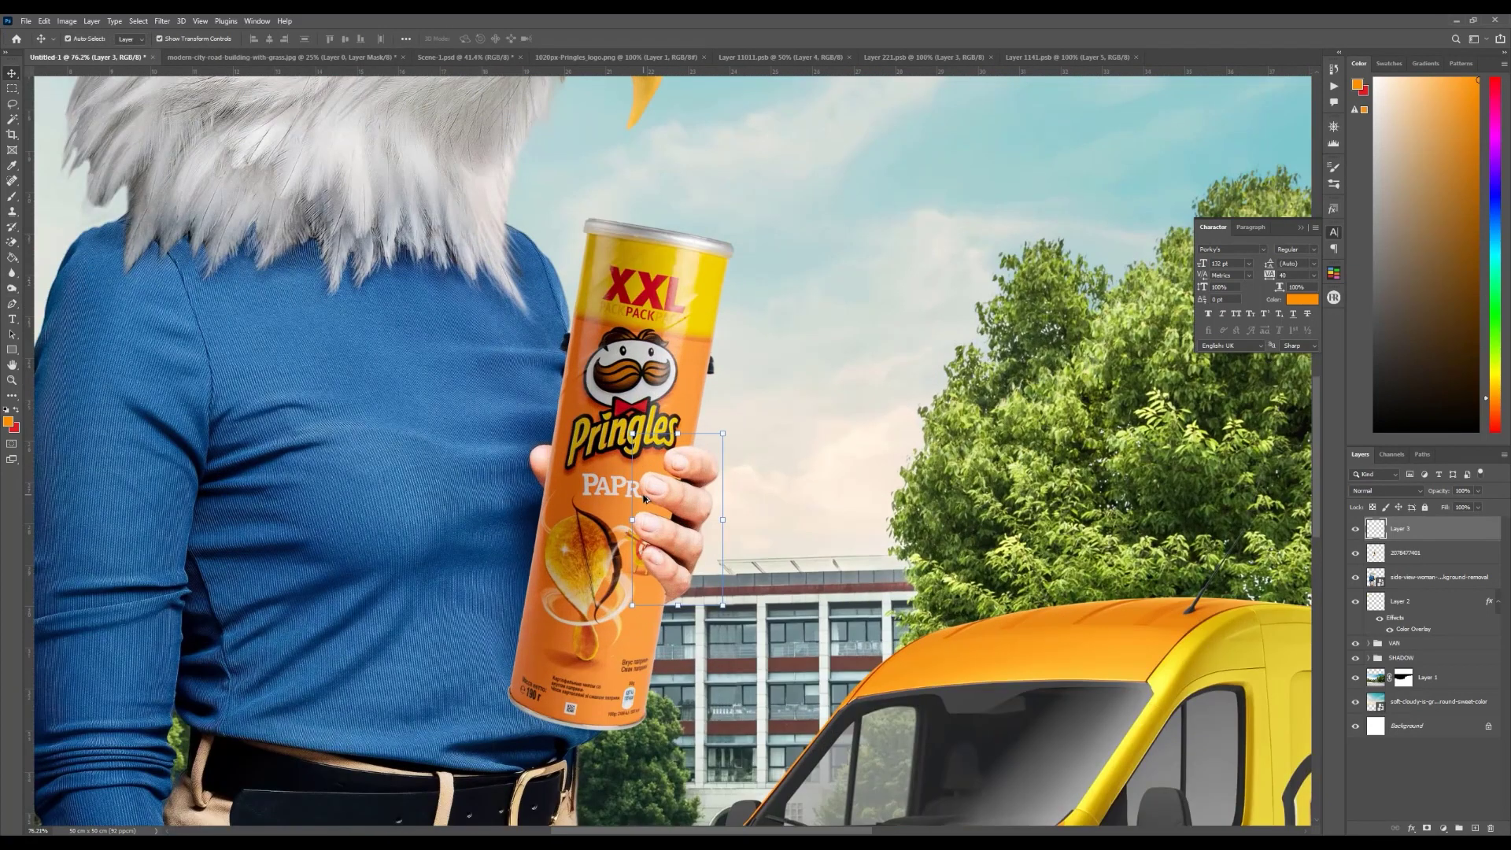
left_click(664, 401)
scroll(673, 346, "down", 5)
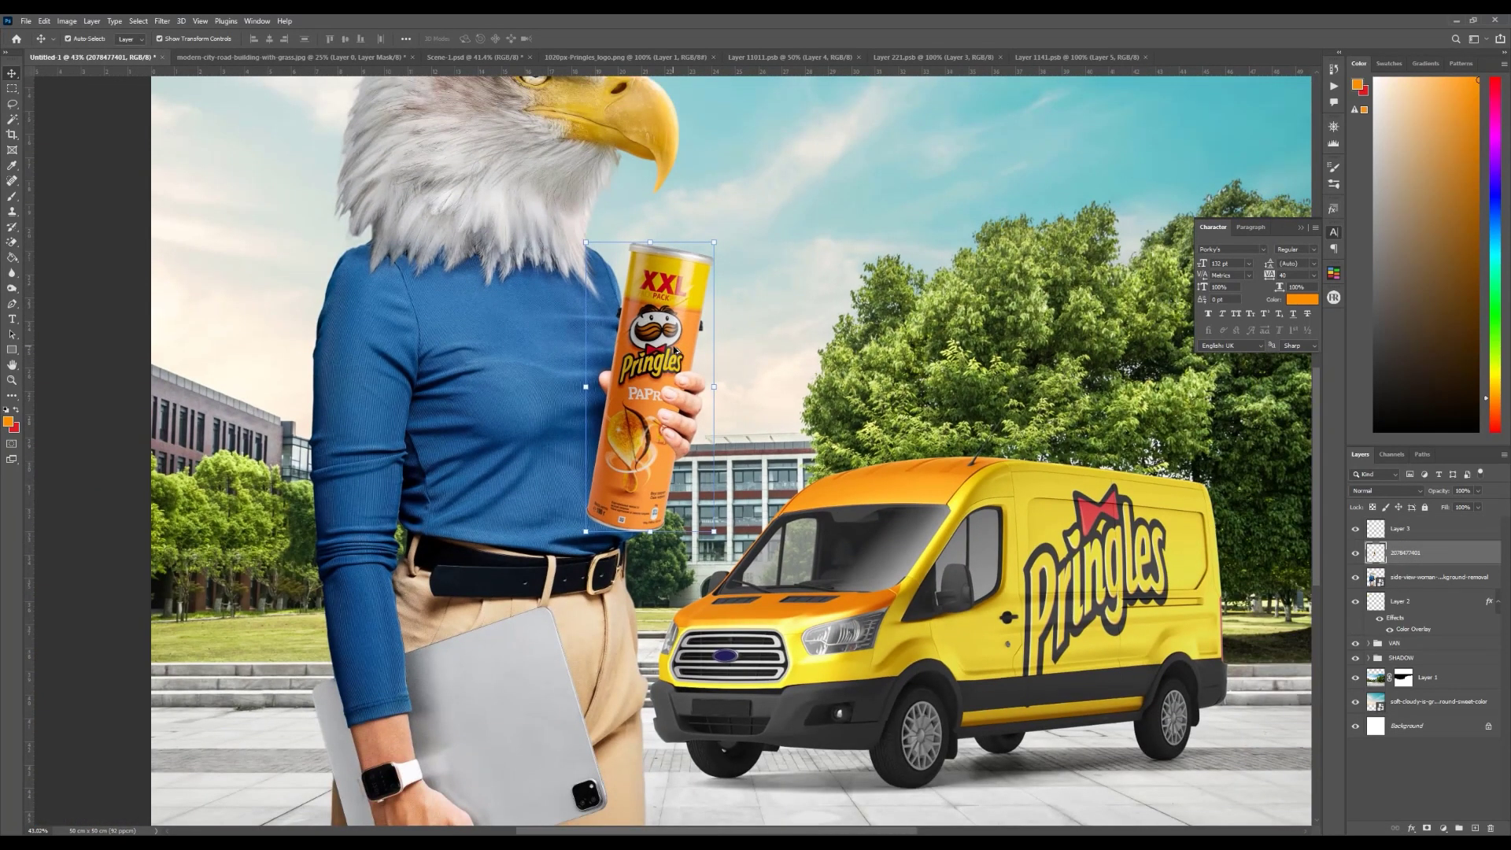
left_click_drag(649, 348, 491, 380)
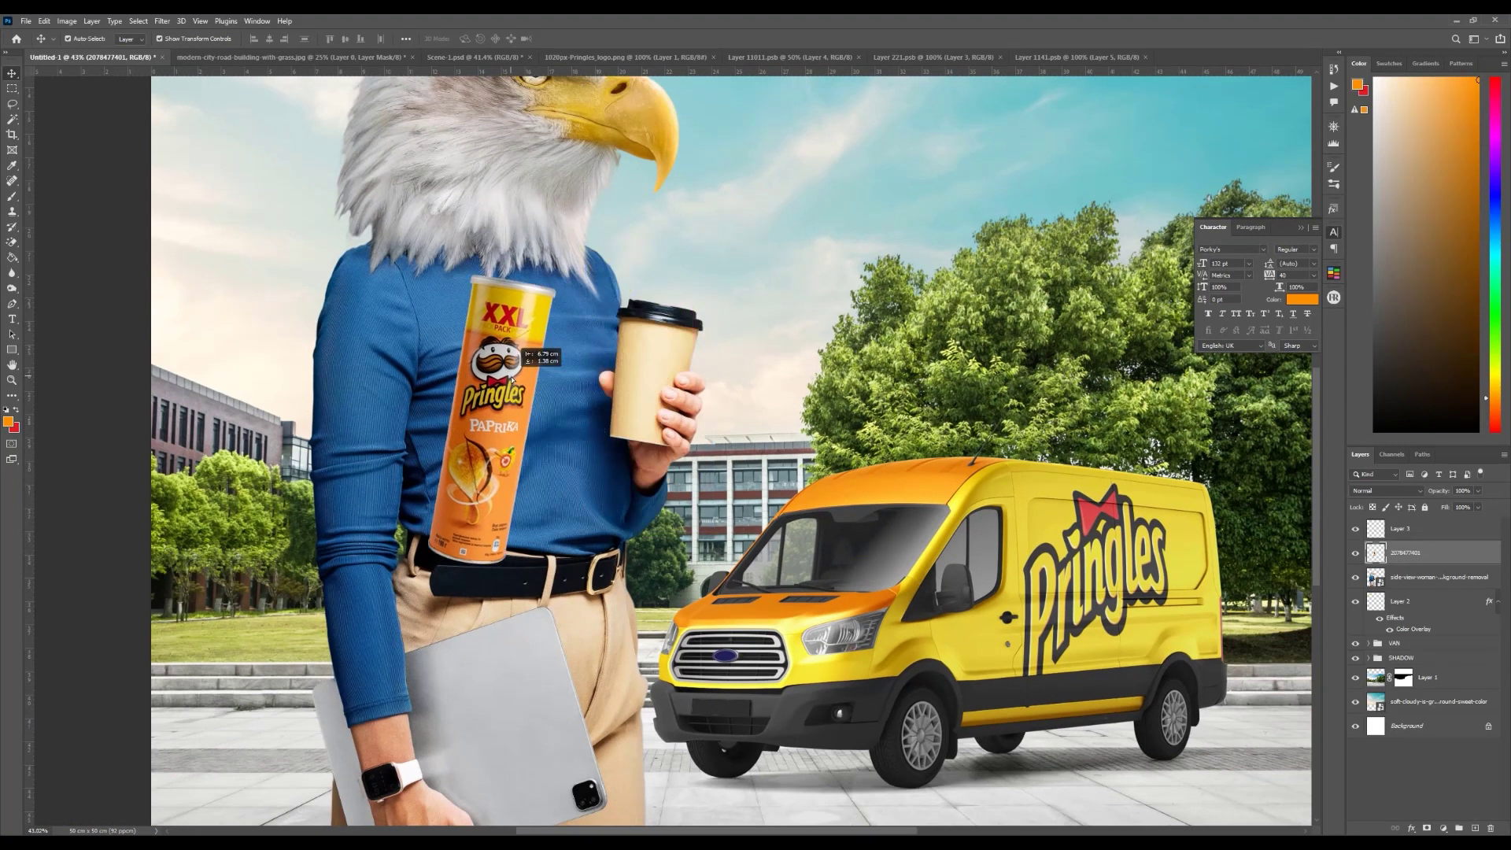
key("ctrl+z")
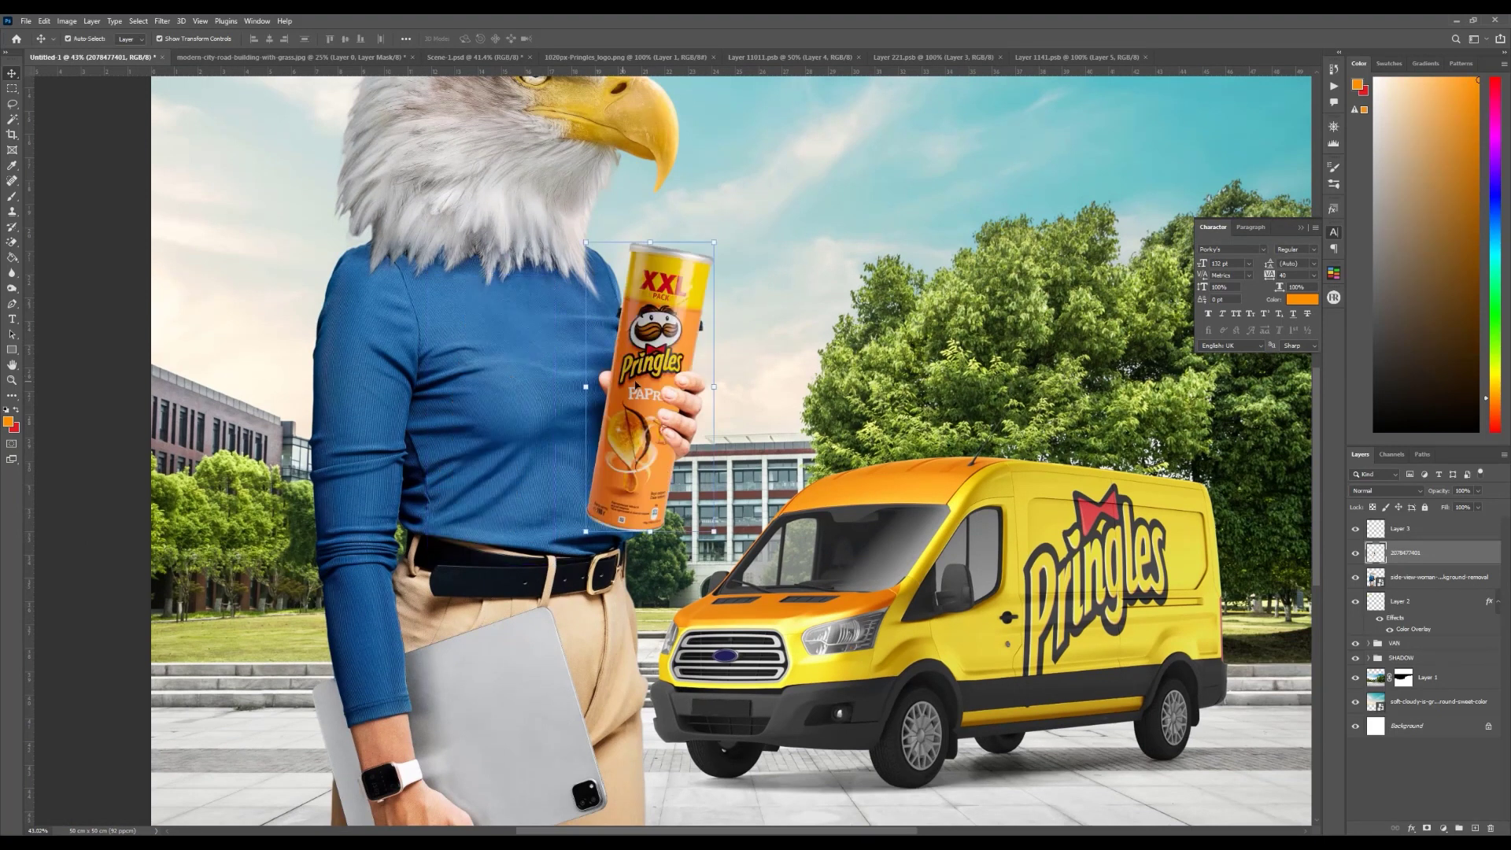
Step: Add a layer mask to the woman layer and paint out the cup lid protruding right of the can with a soft 100 px brush
scroll(638, 384, "up", 2)
scroll(638, 384, "up", 3)
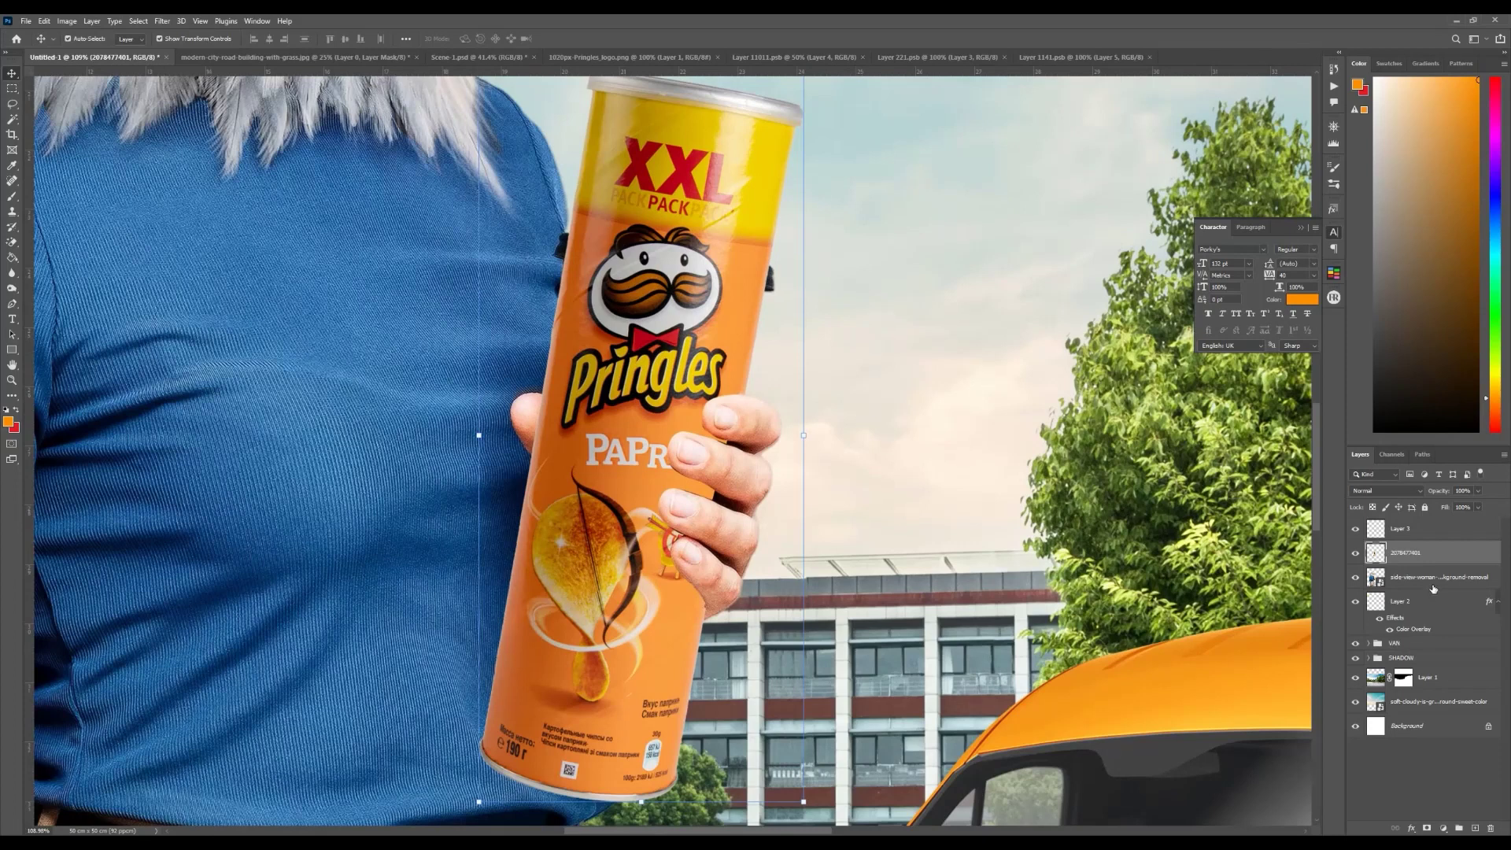
key("alt+bracketleft")
scroll(836, 328, "up", 2)
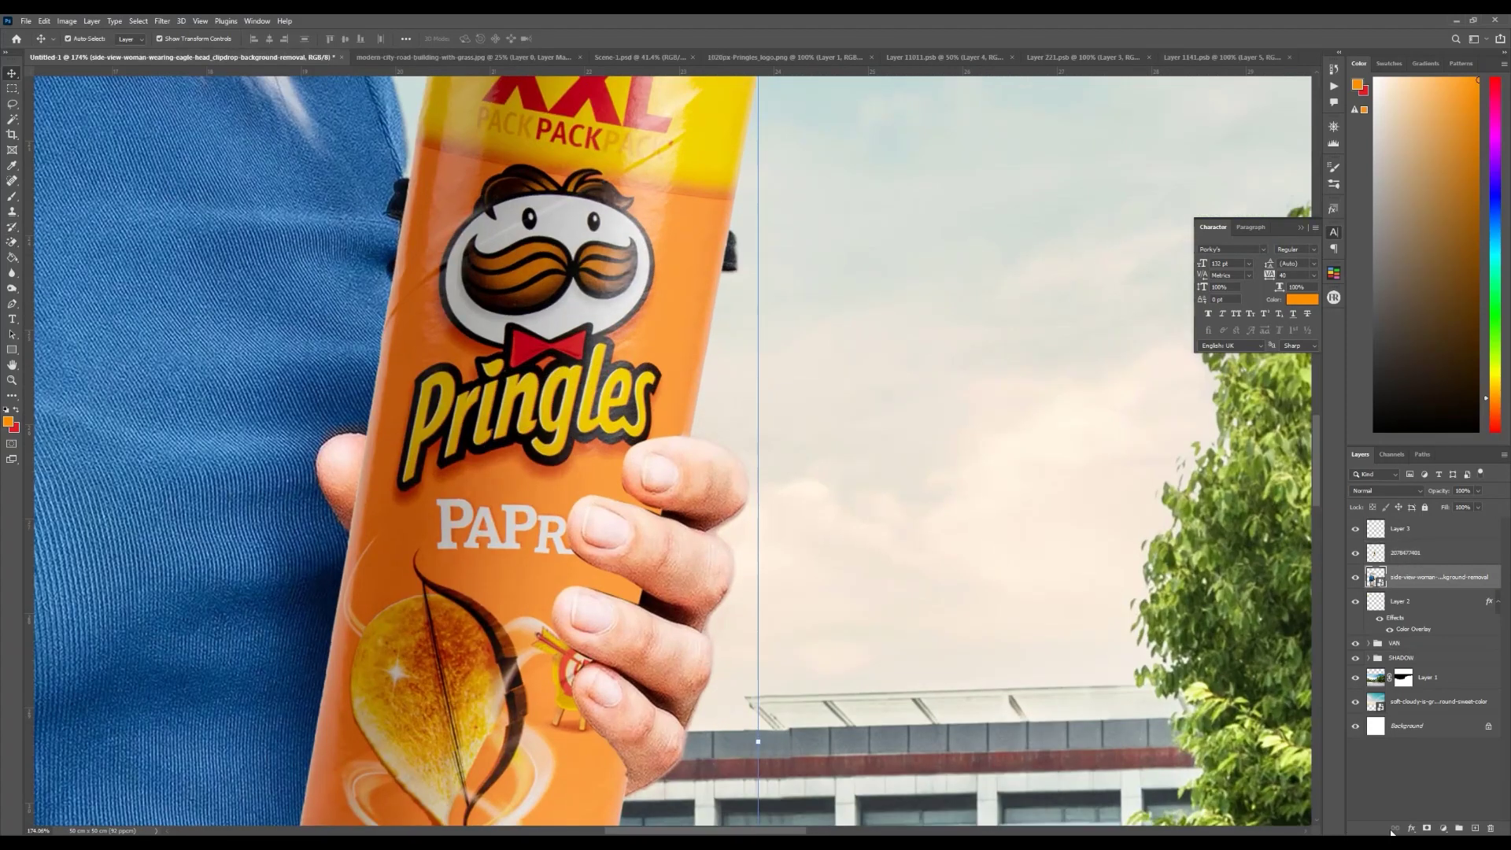
left_click(1427, 829)
key("b")
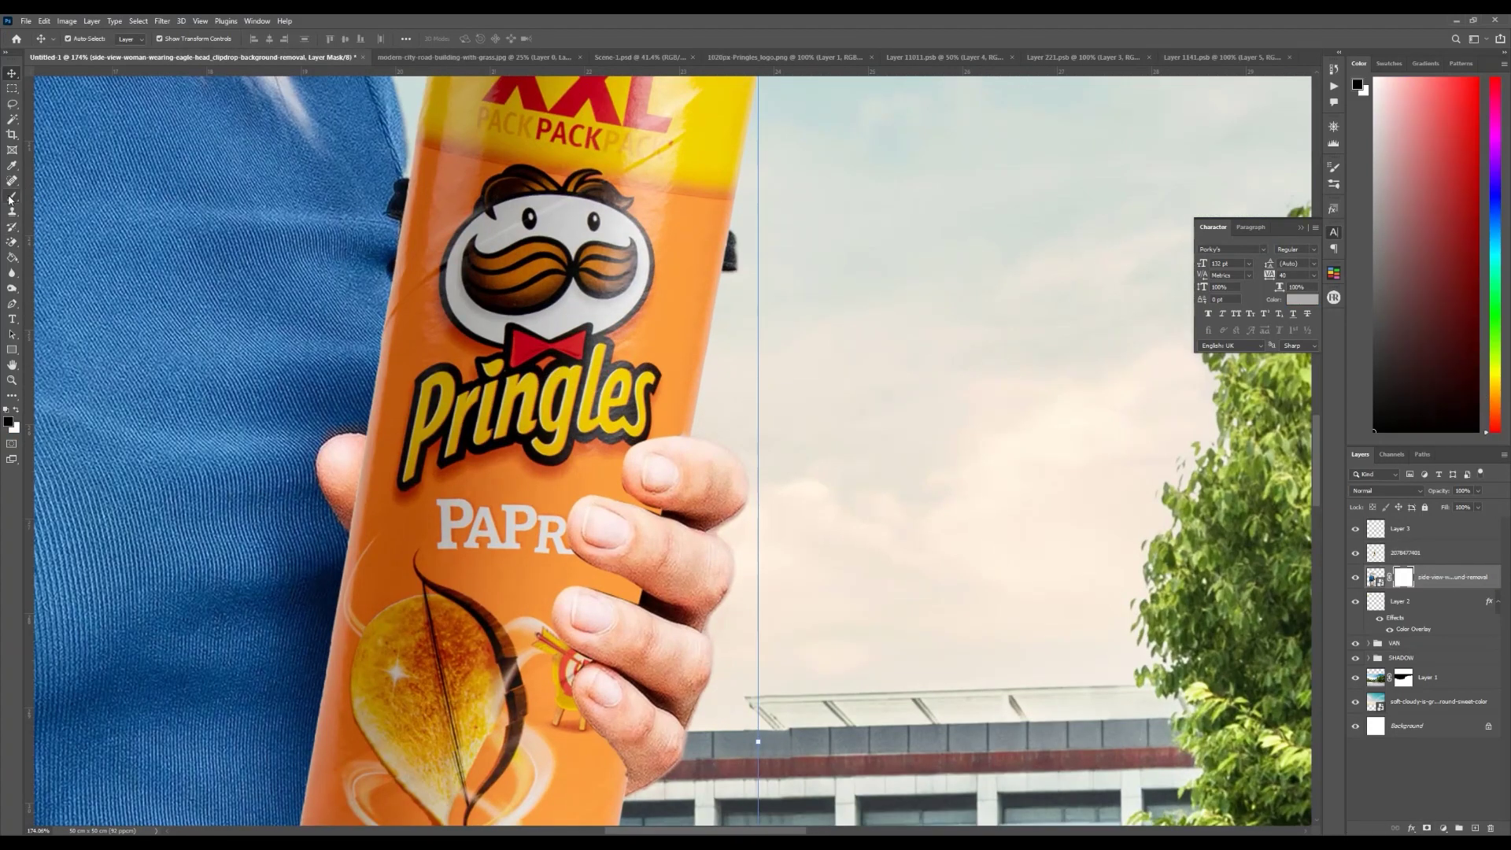
right_click(756, 256)
type("100")
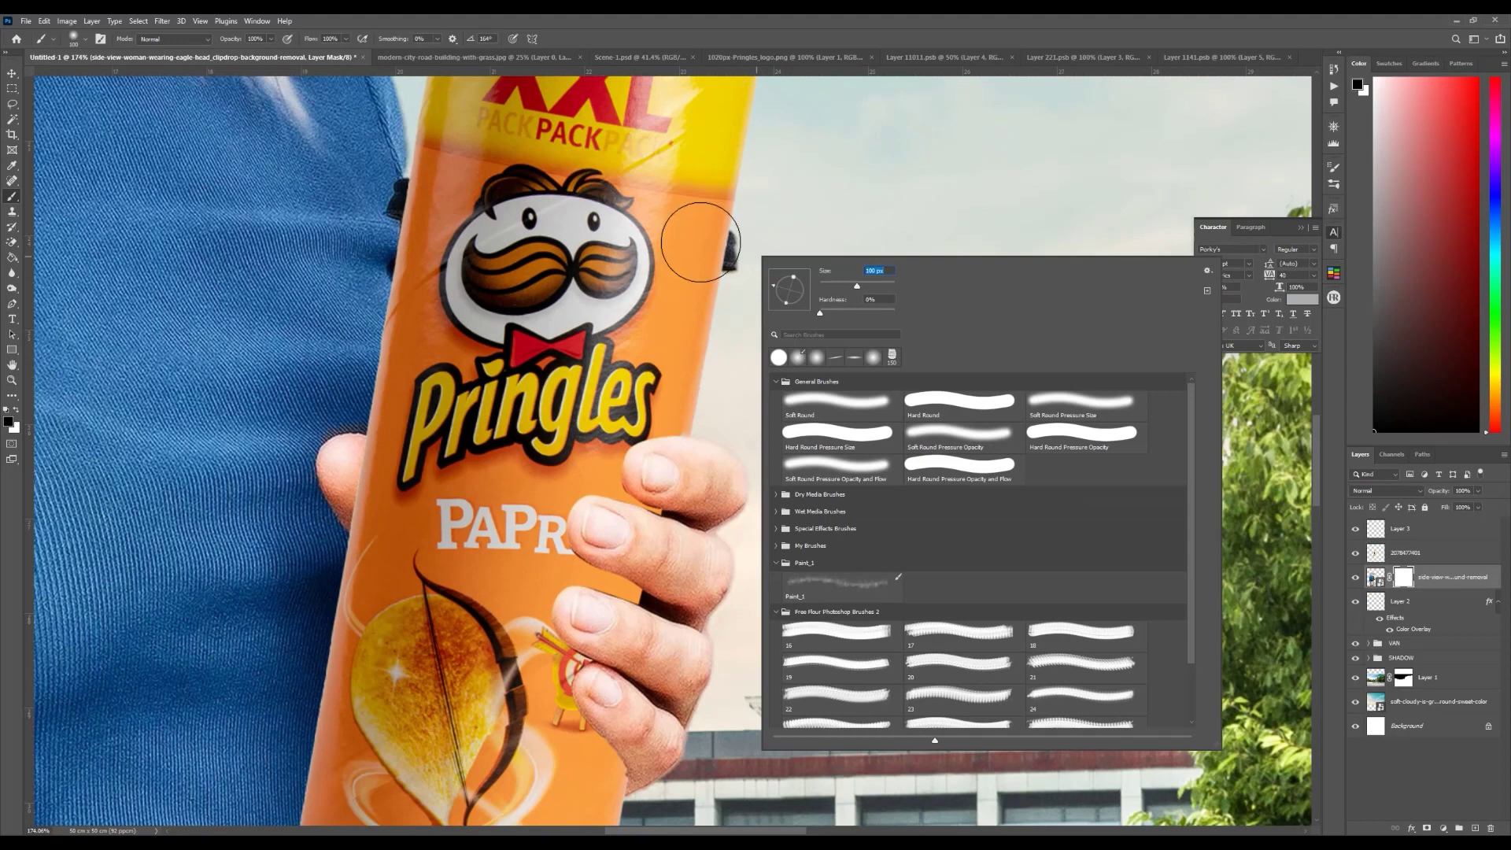
key("Return")
scroll(723, 314, "down", 2)
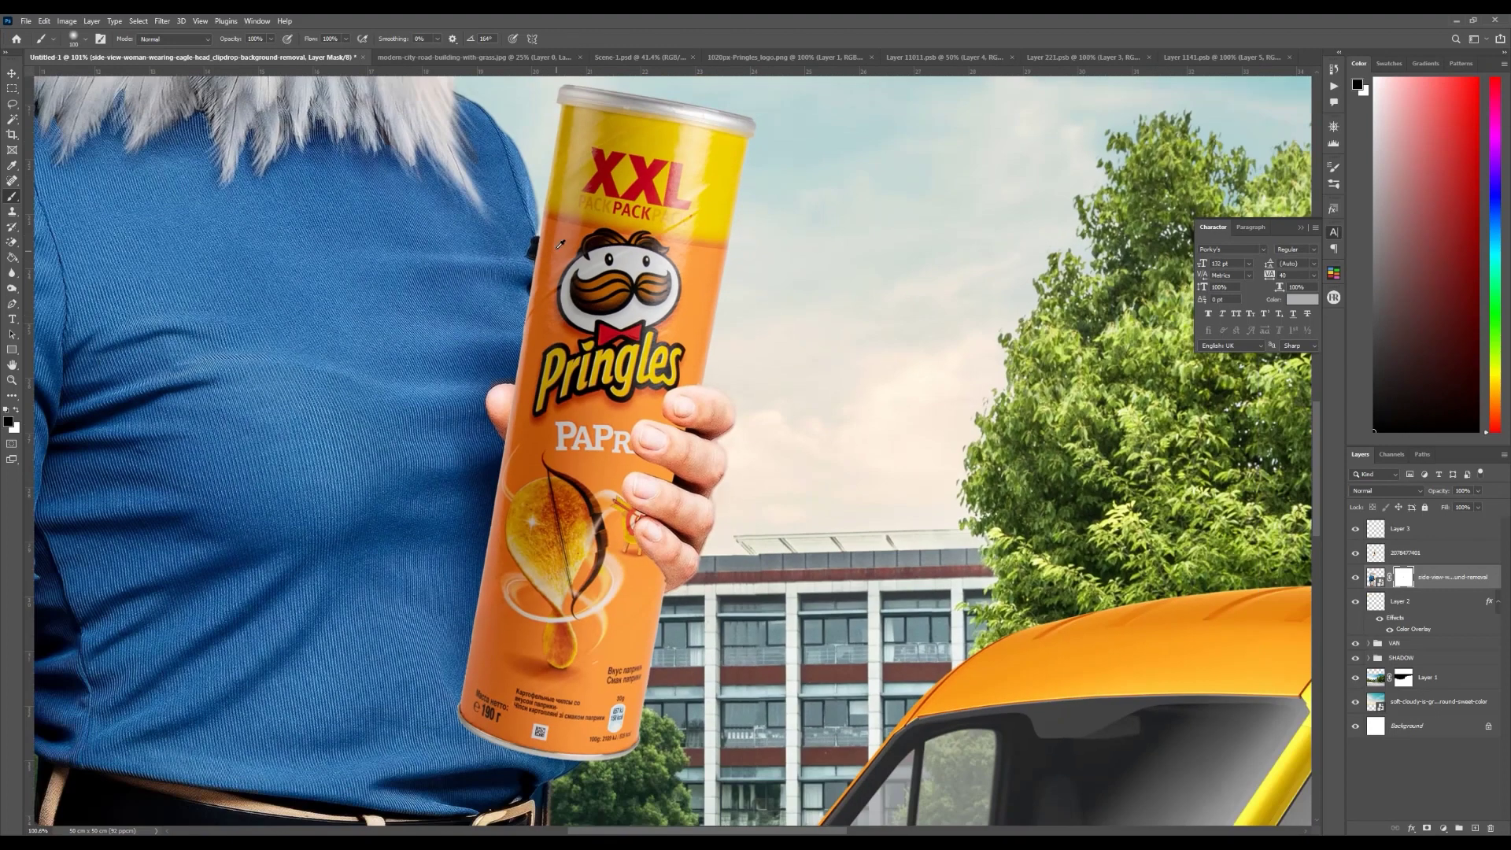
scroll(555, 244, "up", 3)
scroll(552, 244, "down", 3)
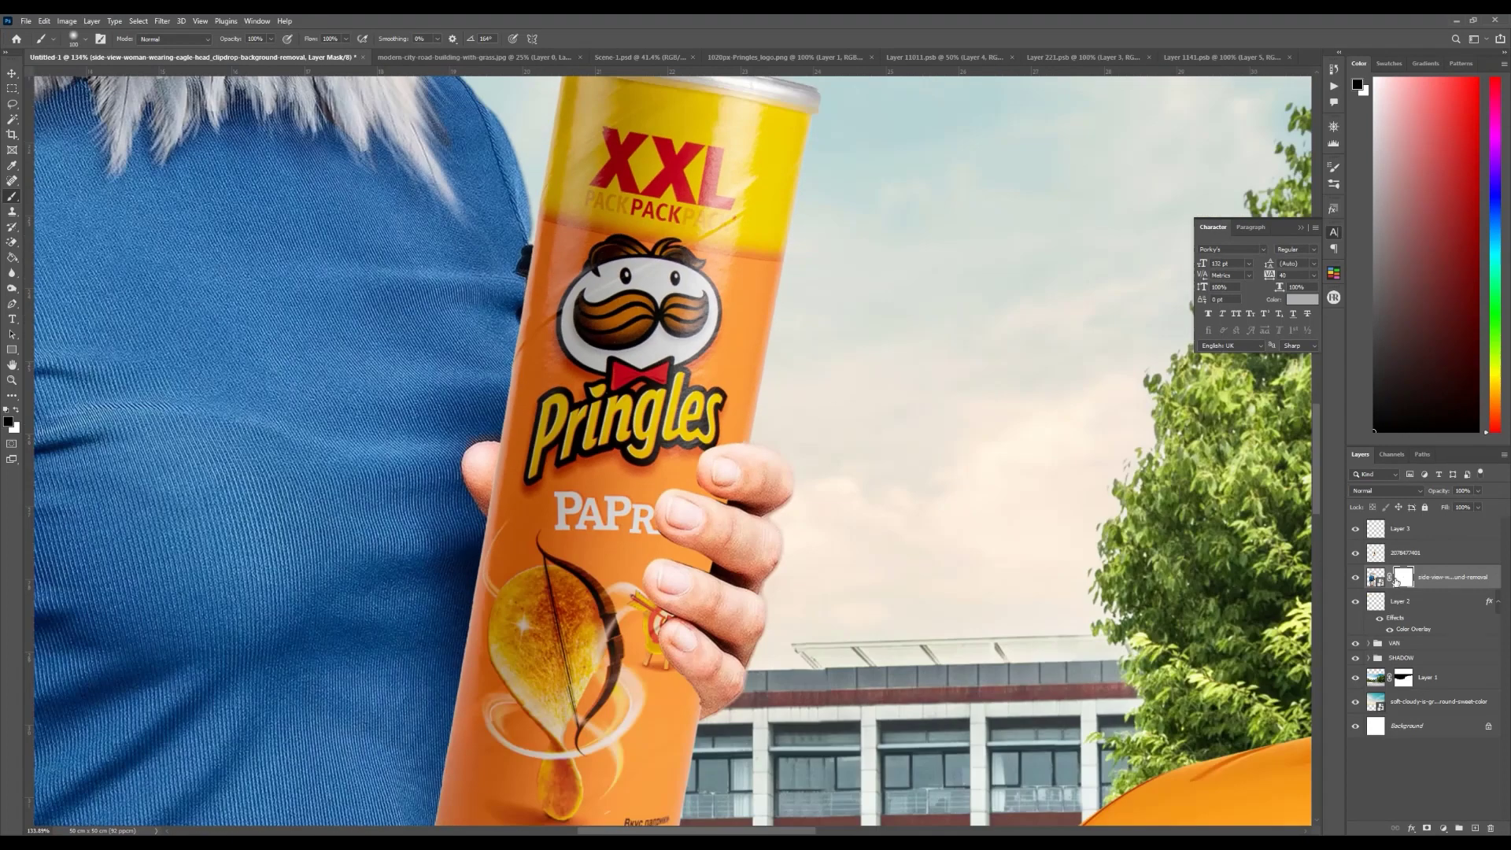
Step: Rasterize the woman layer and heal away the lid edge over the blue shirt with the Spot Healing Brush, hiding the can meanwhile
left_click(1356, 553)
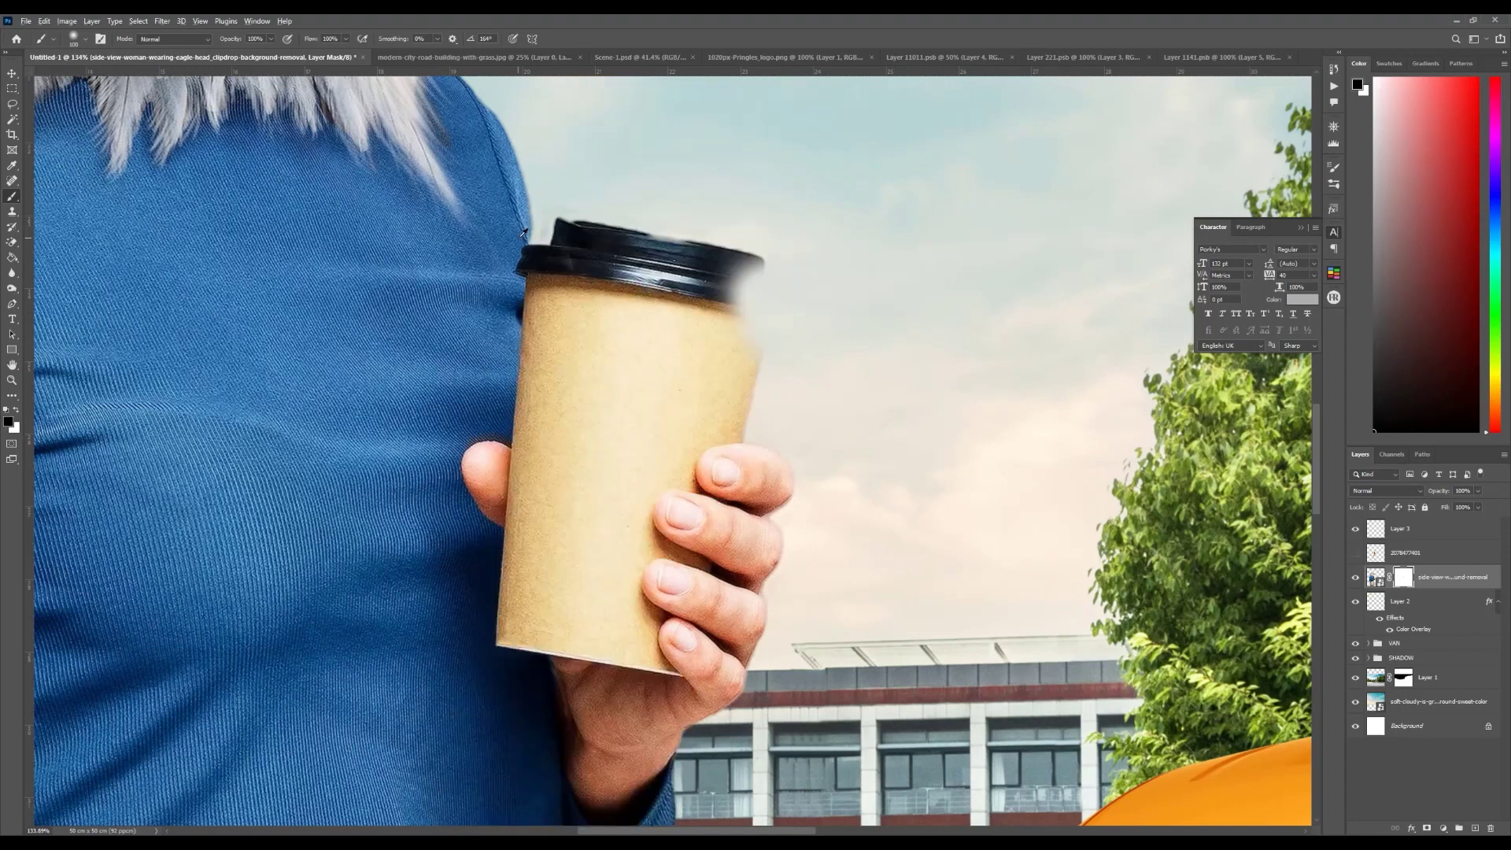
scroll(518, 250, "up", 4)
left_click(12, 180)
left_click_drag(541, 305, 539, 397)
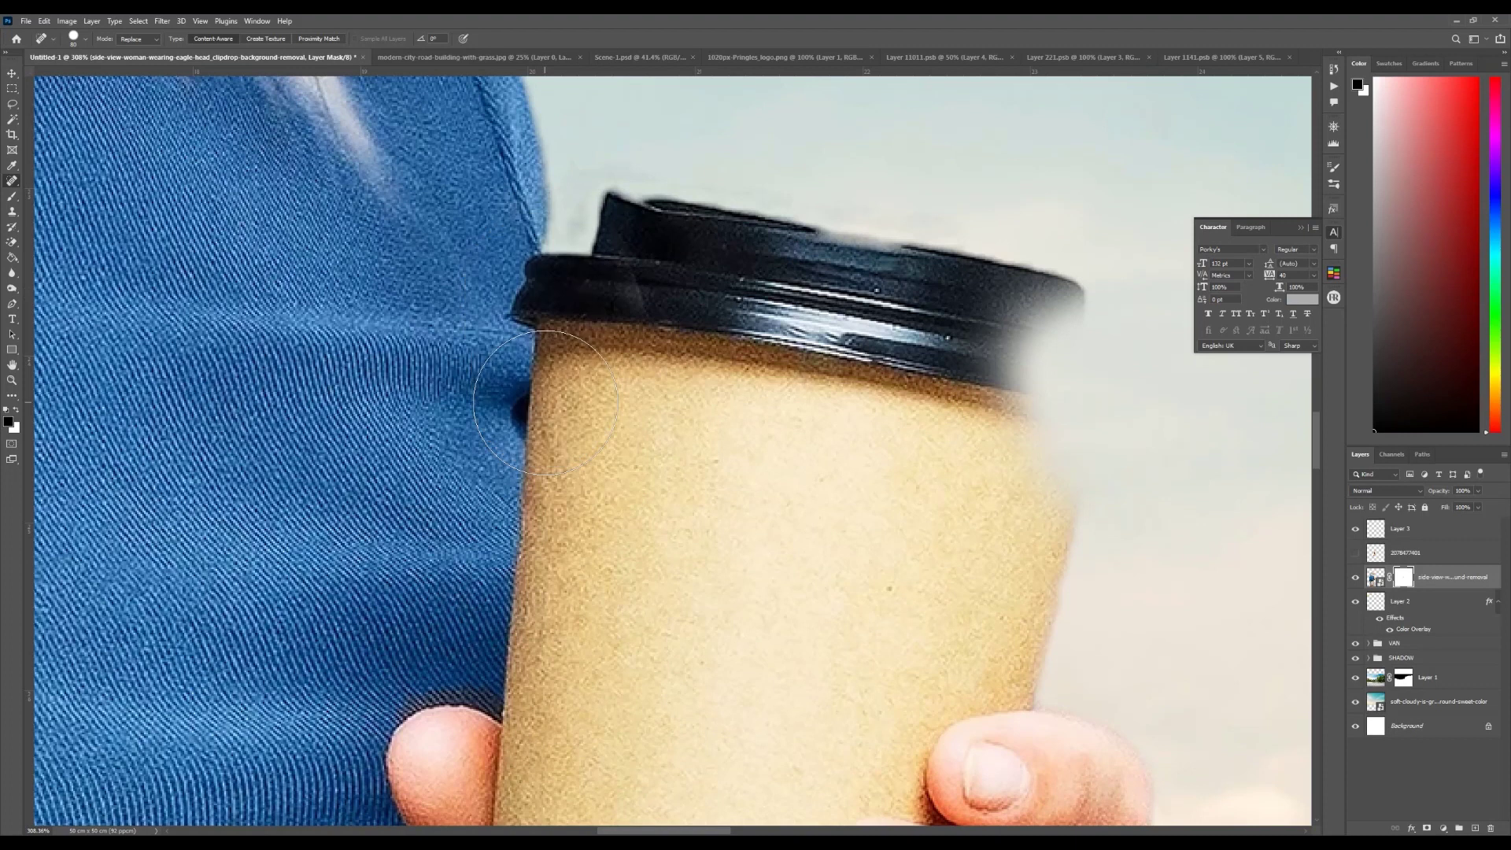
left_click(1375, 579)
left_click(621, 370)
key("Return")
mouse_move(519, 279)
left_mouse_down()
mouse_move(537, 390)
mouse_move(551, 329)
left_mouse_up()
left_click(555, 326)
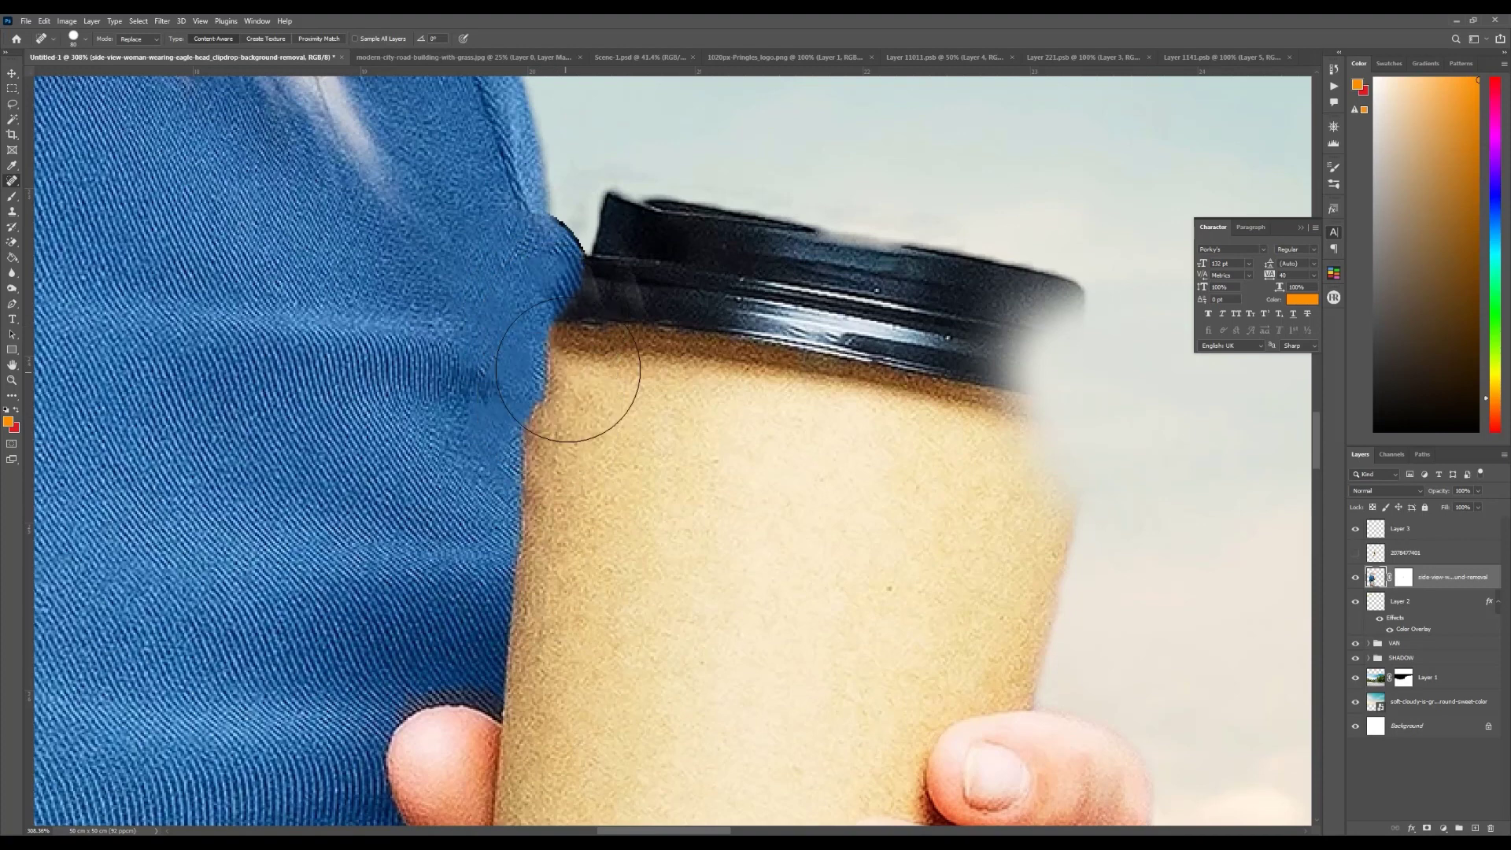
left_click(568, 370)
left_click(1355, 554)
scroll(506, 236, "down", 10)
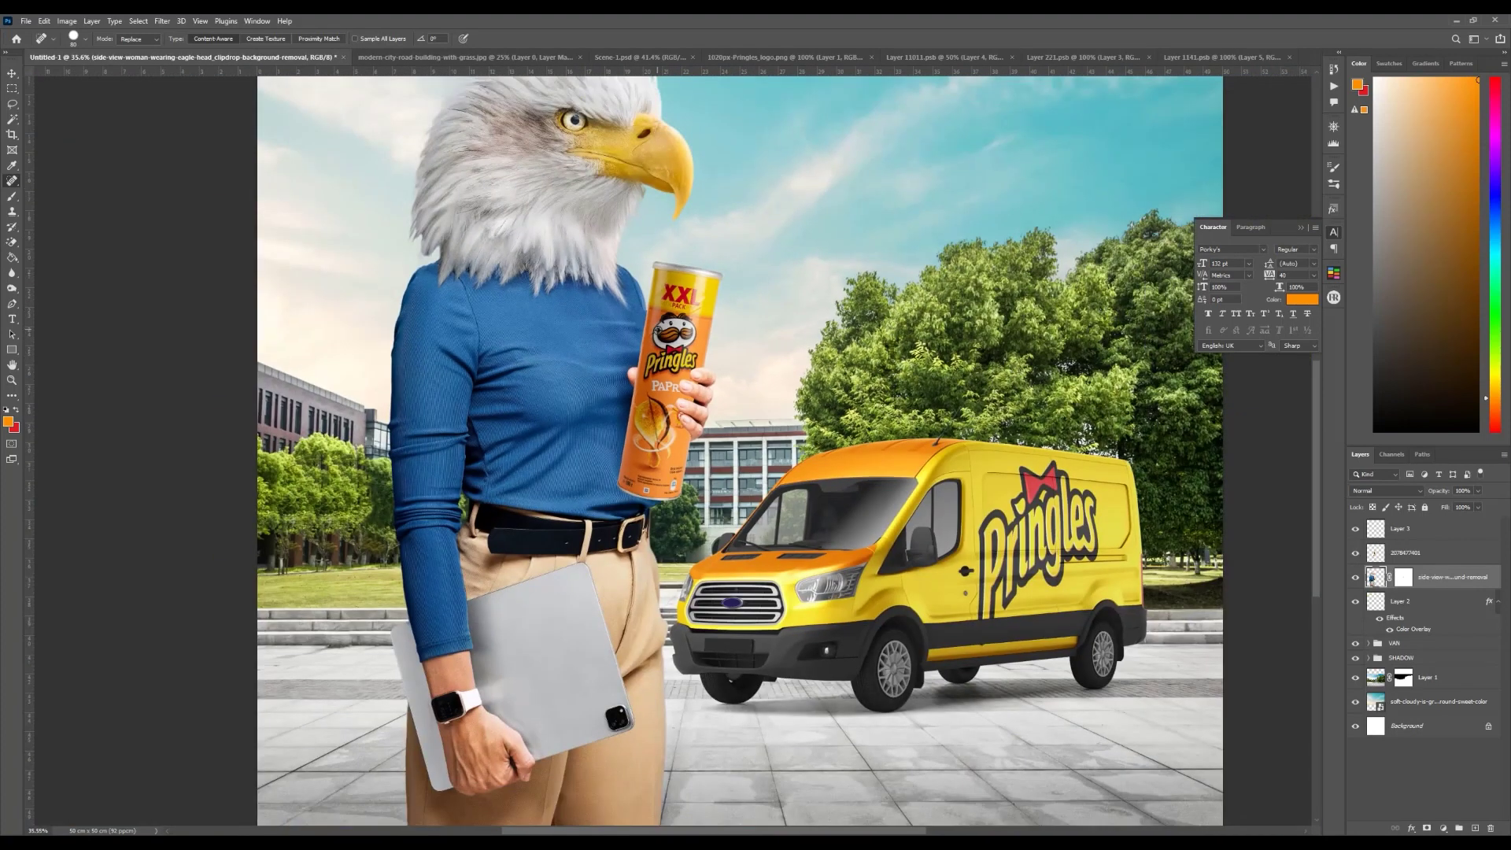
scroll(651, 311, "up", 7)
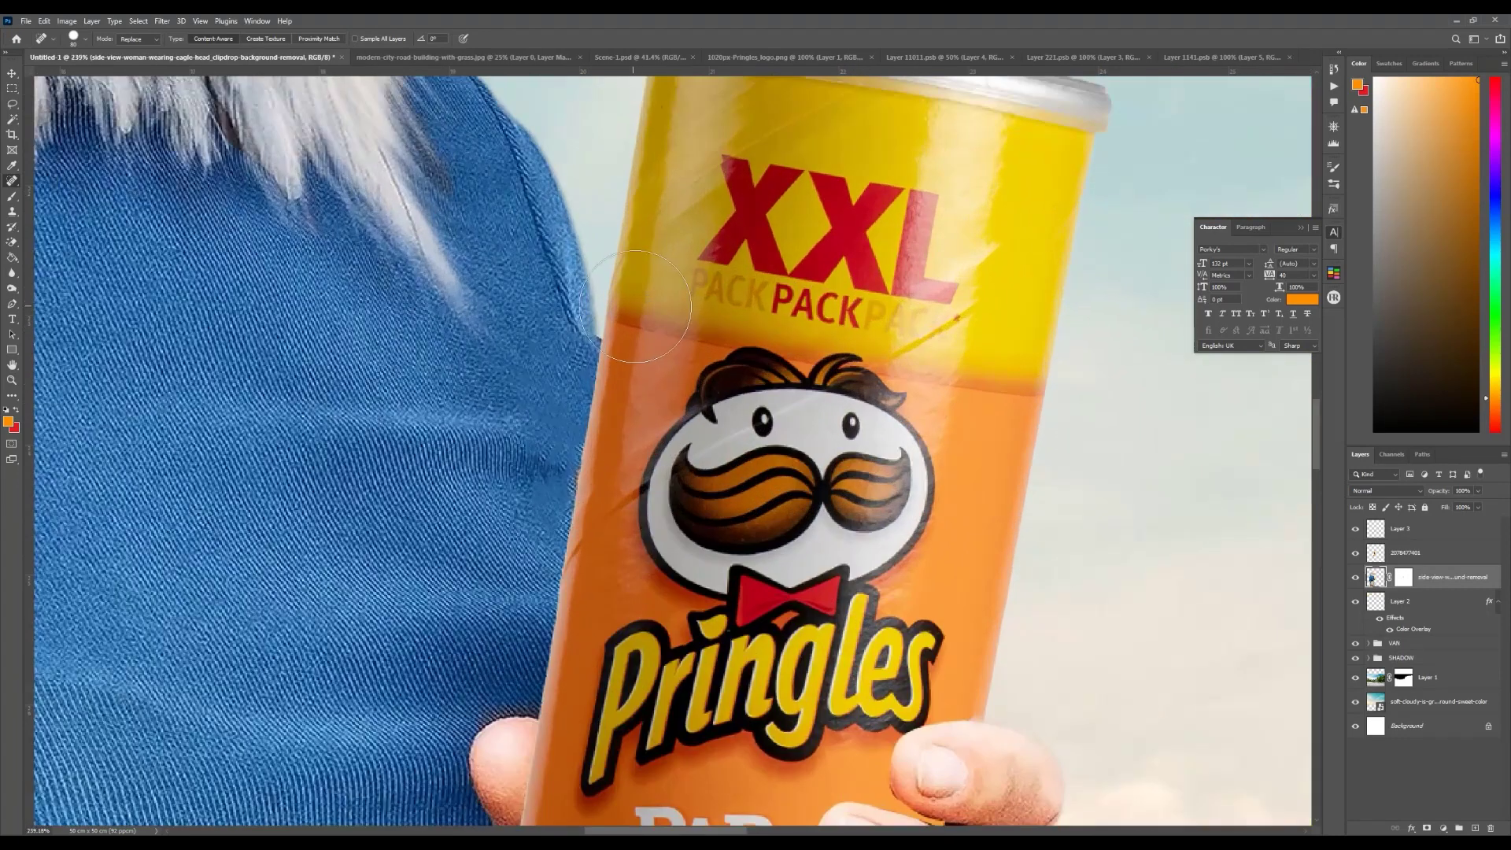
key("p")
left_click(585, 274)
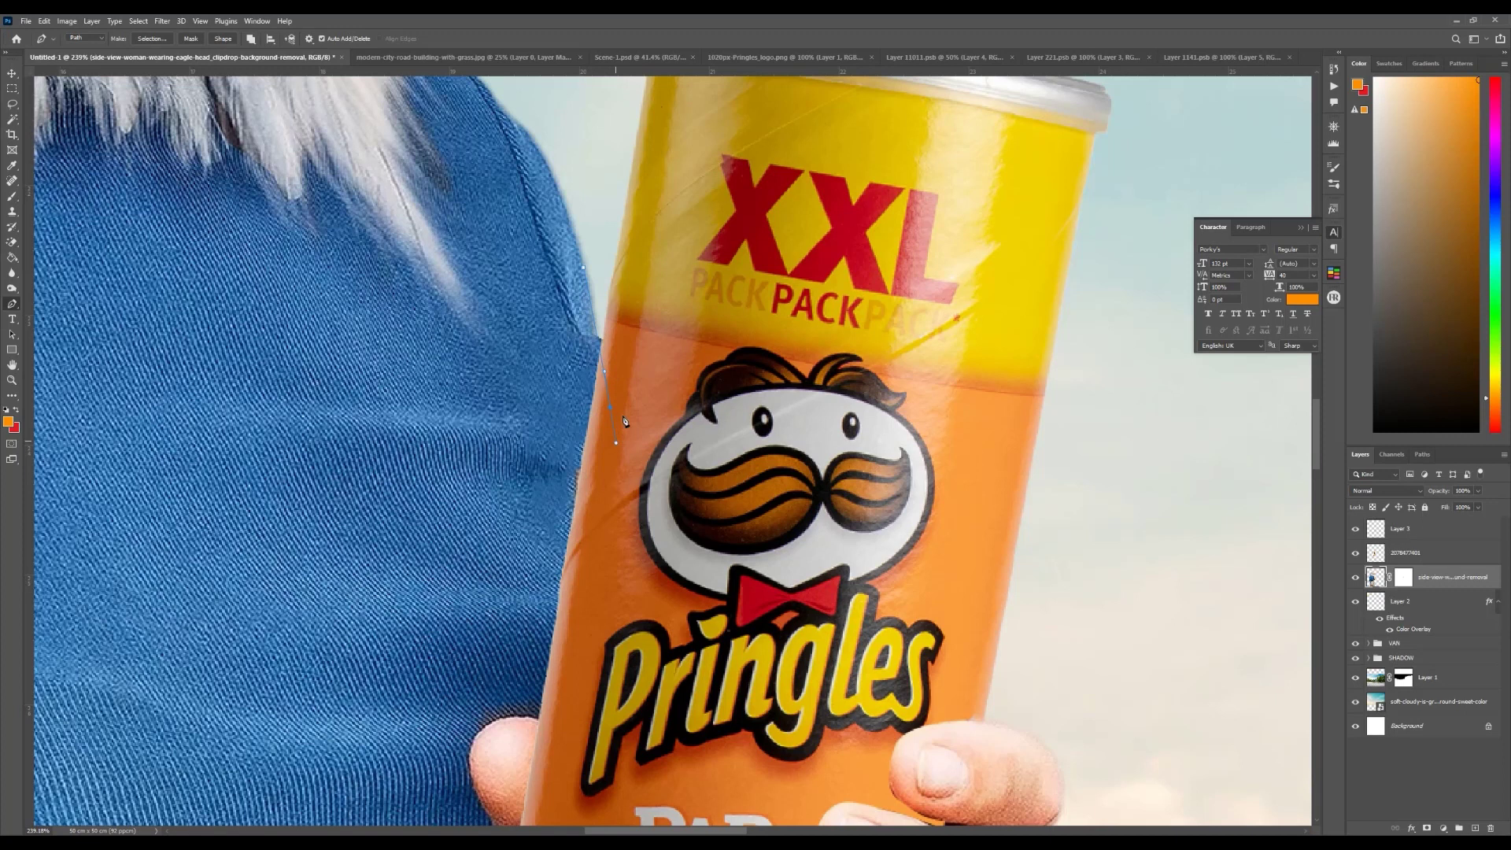
scroll(615, 443, "up", 4)
left_click(636, 333)
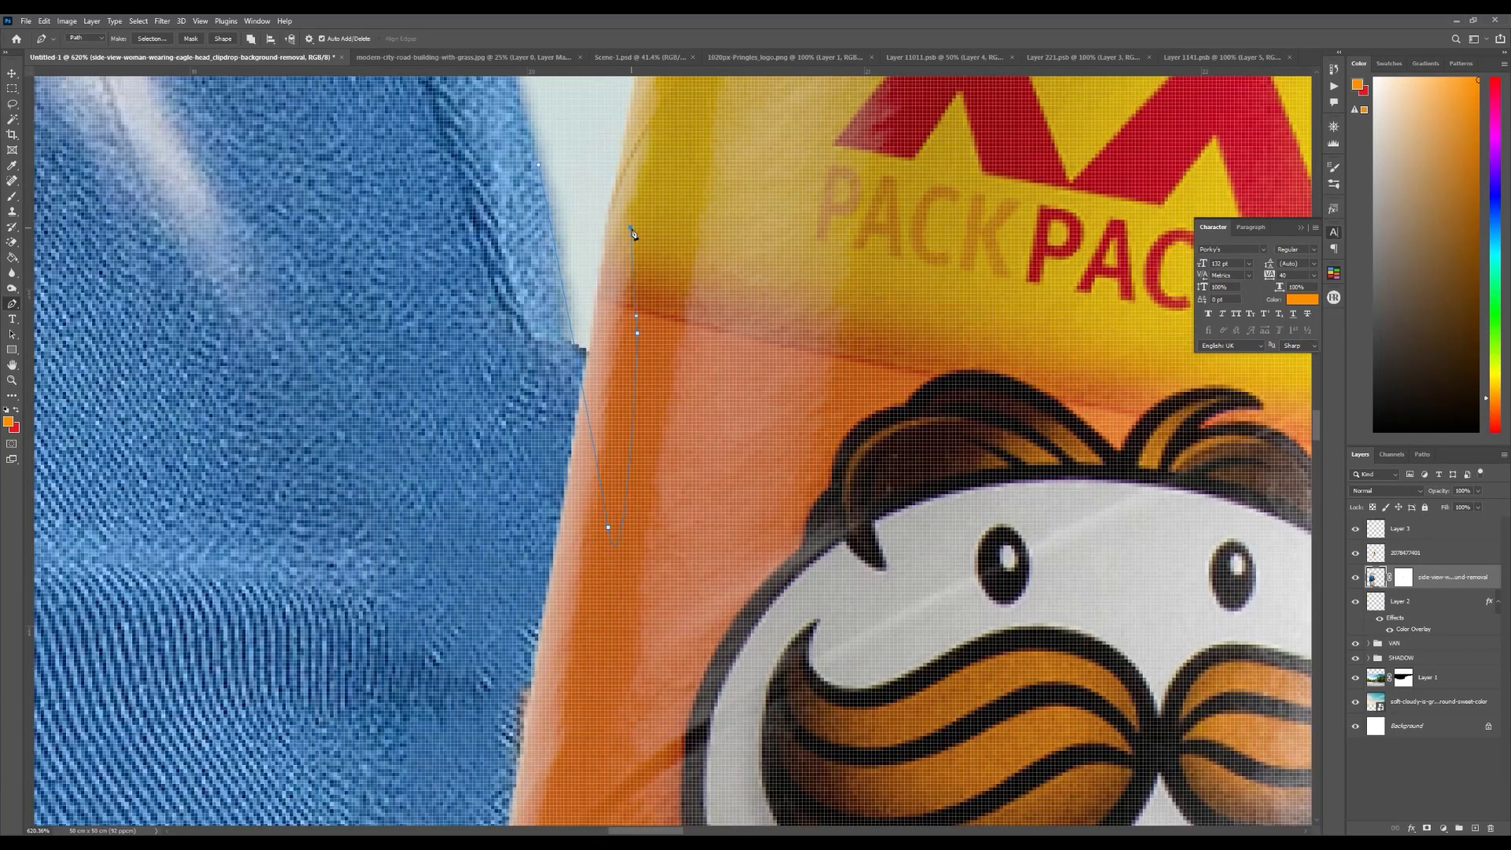
scroll(633, 233, "down", 3)
key("Escape")
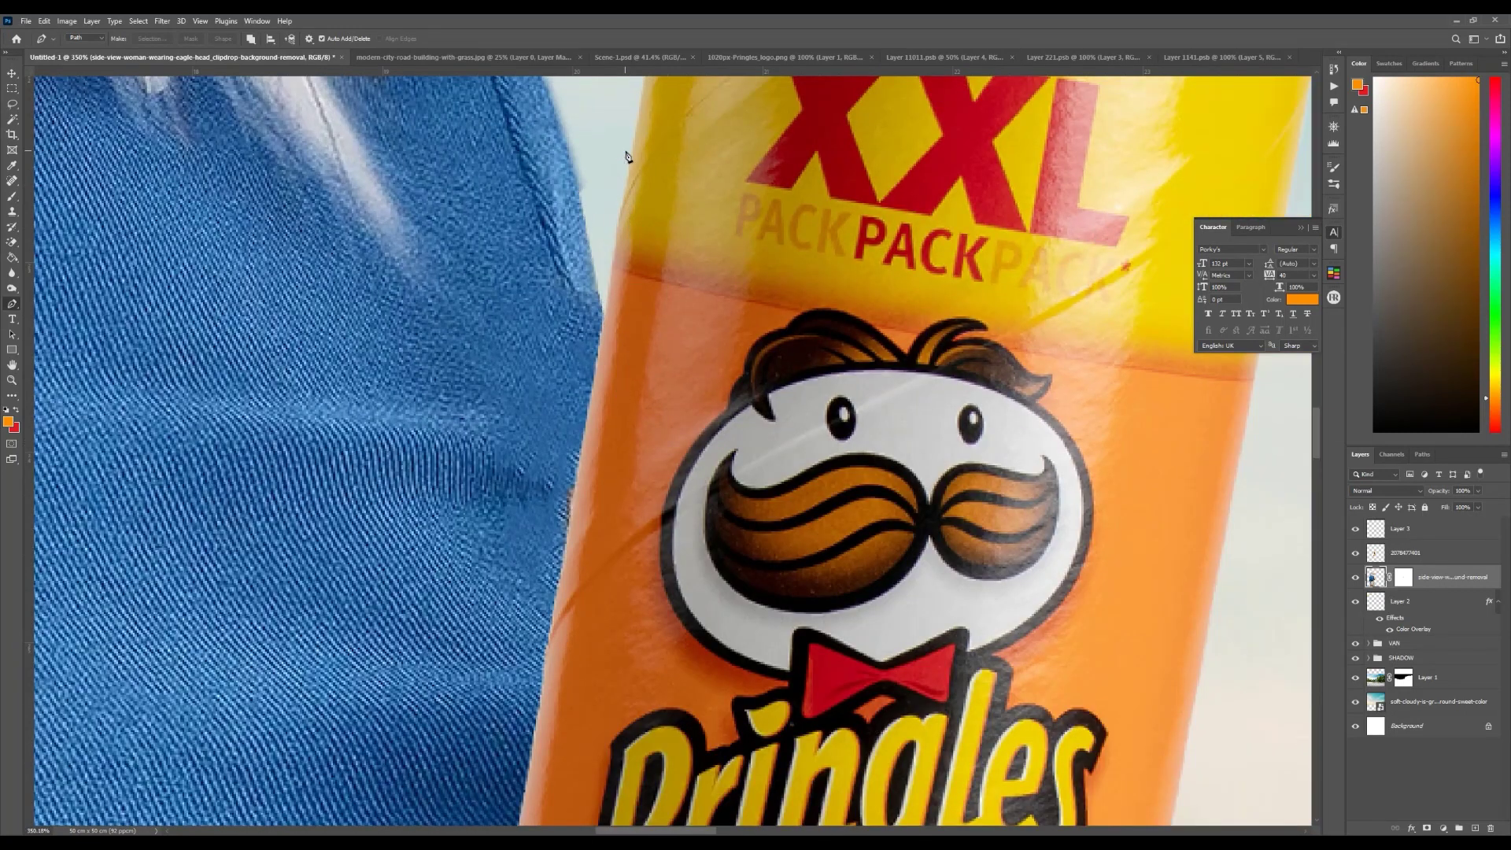
Step: Inspect the whole composite and the can in the hand for remaining flaws
key("ctrl+0")
key("v")
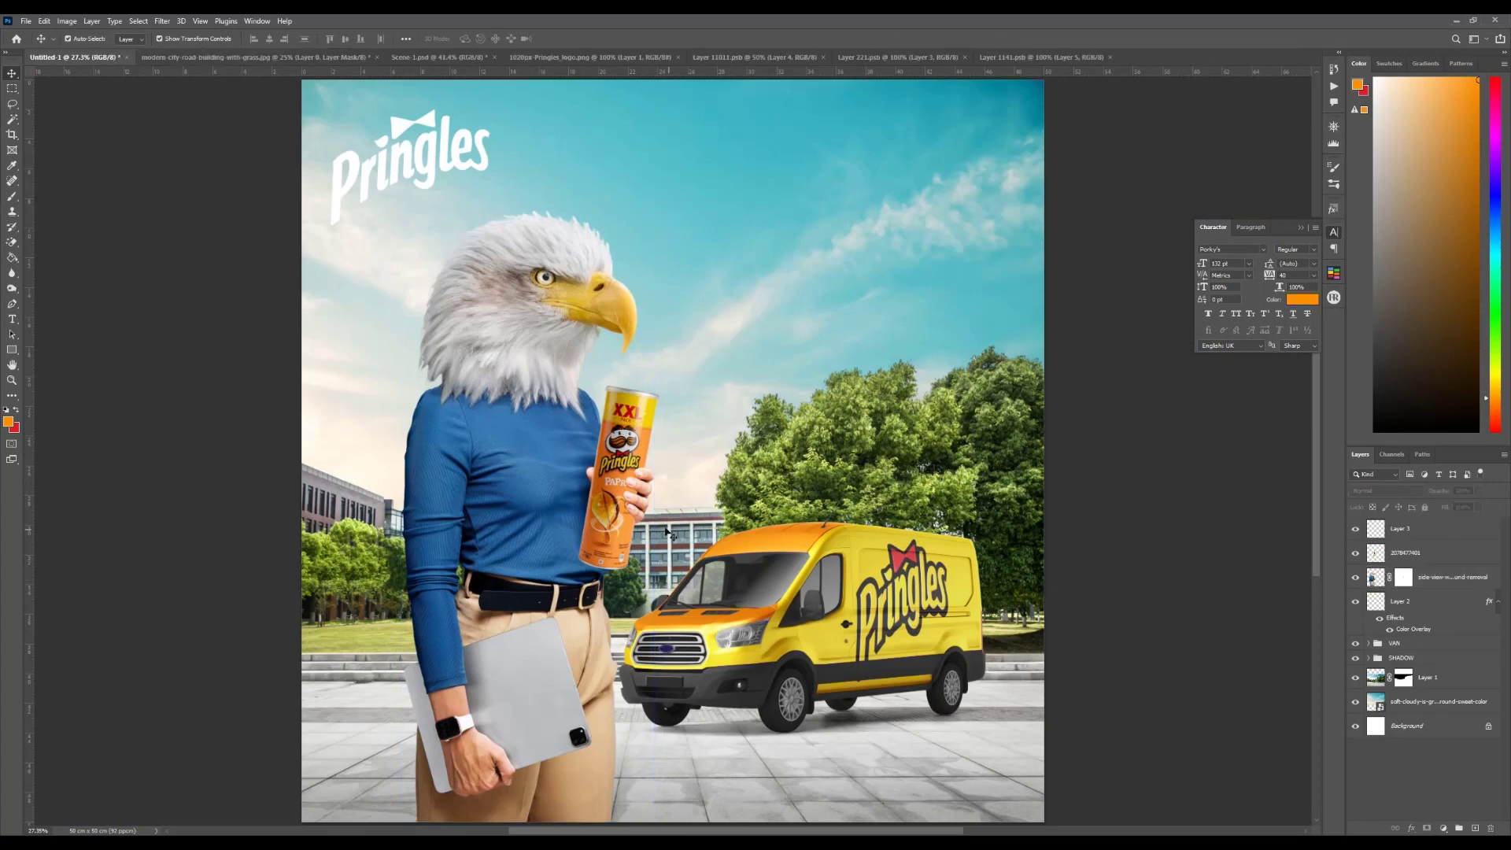
scroll(668, 533, "up", 6)
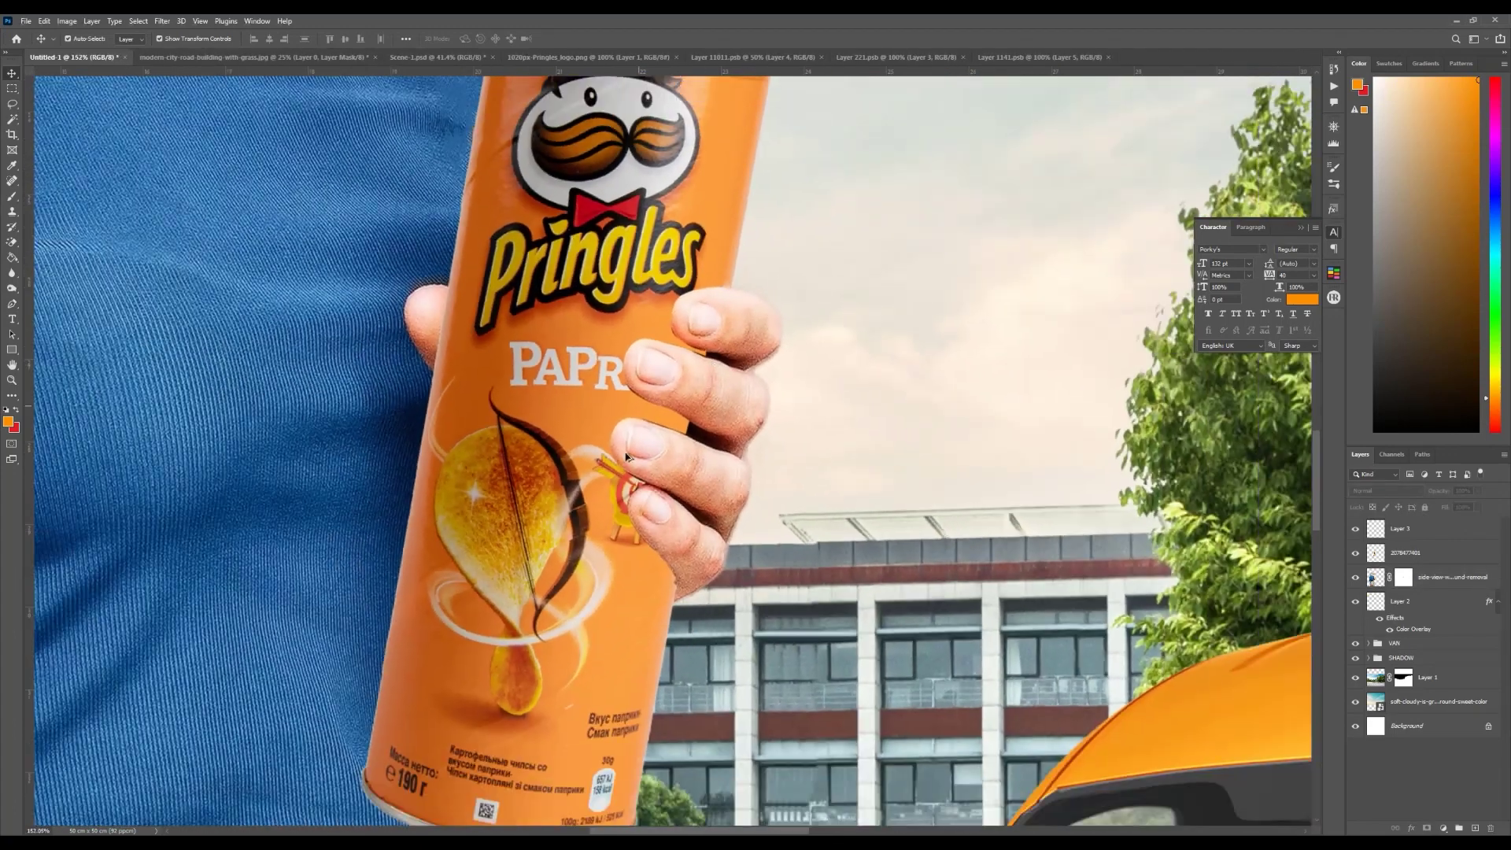
left_click(634, 315)
key("ctrl+0")
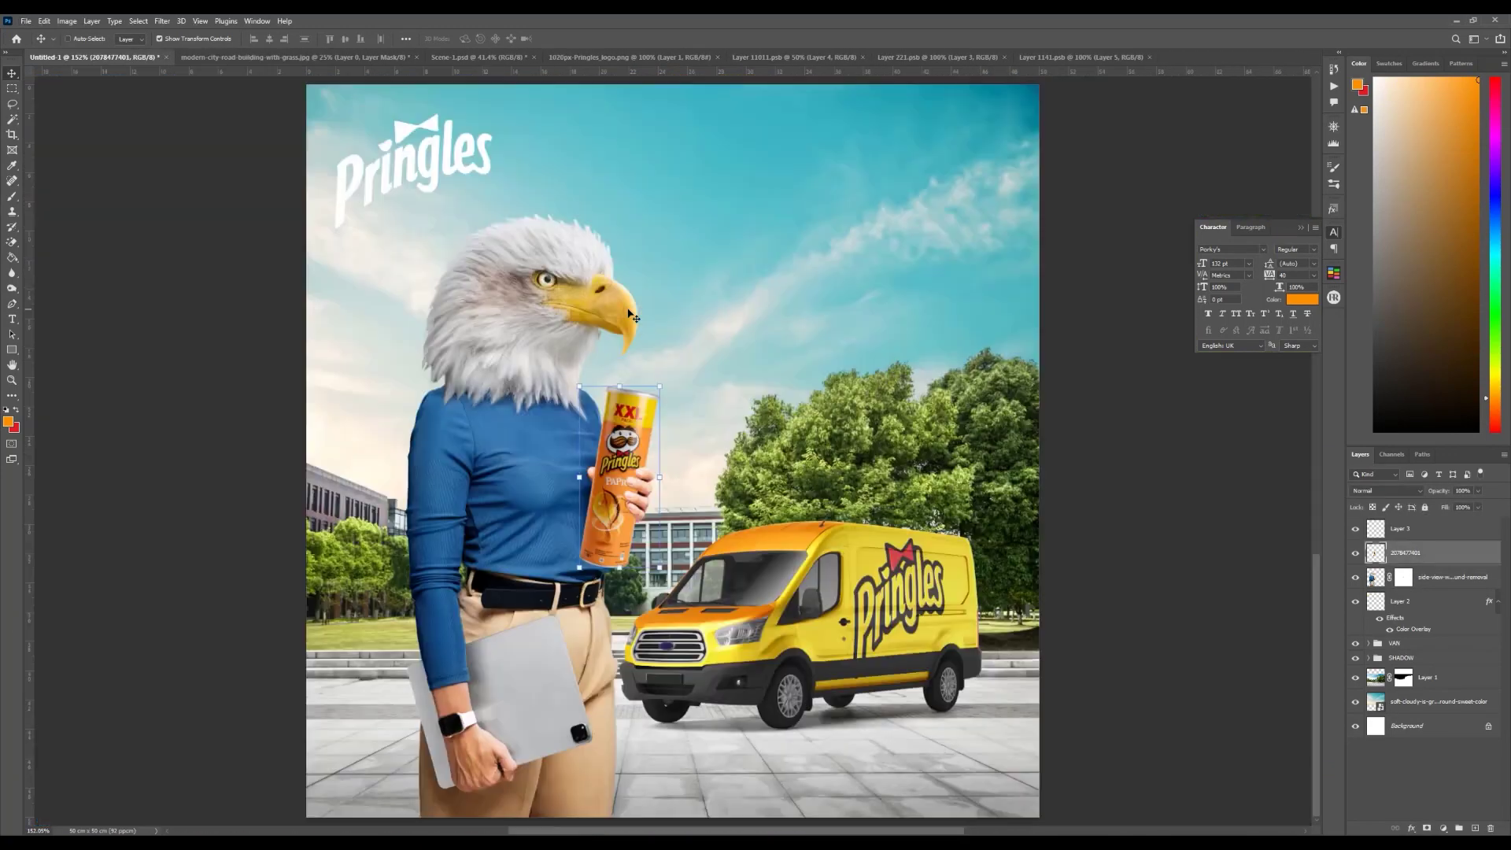
left_click(1112, 571)
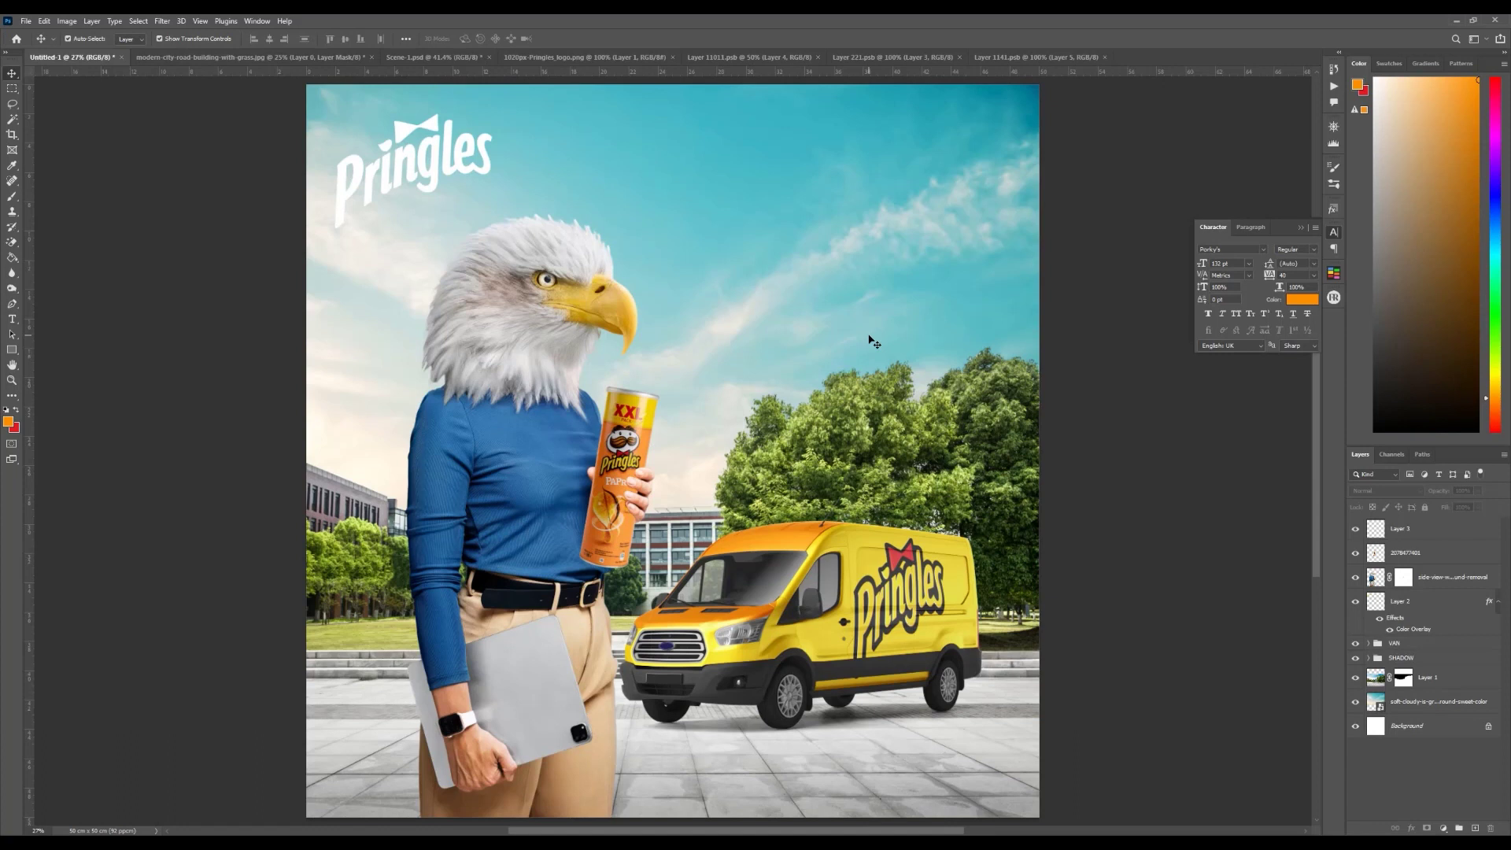
scroll(872, 341, "down", 2)
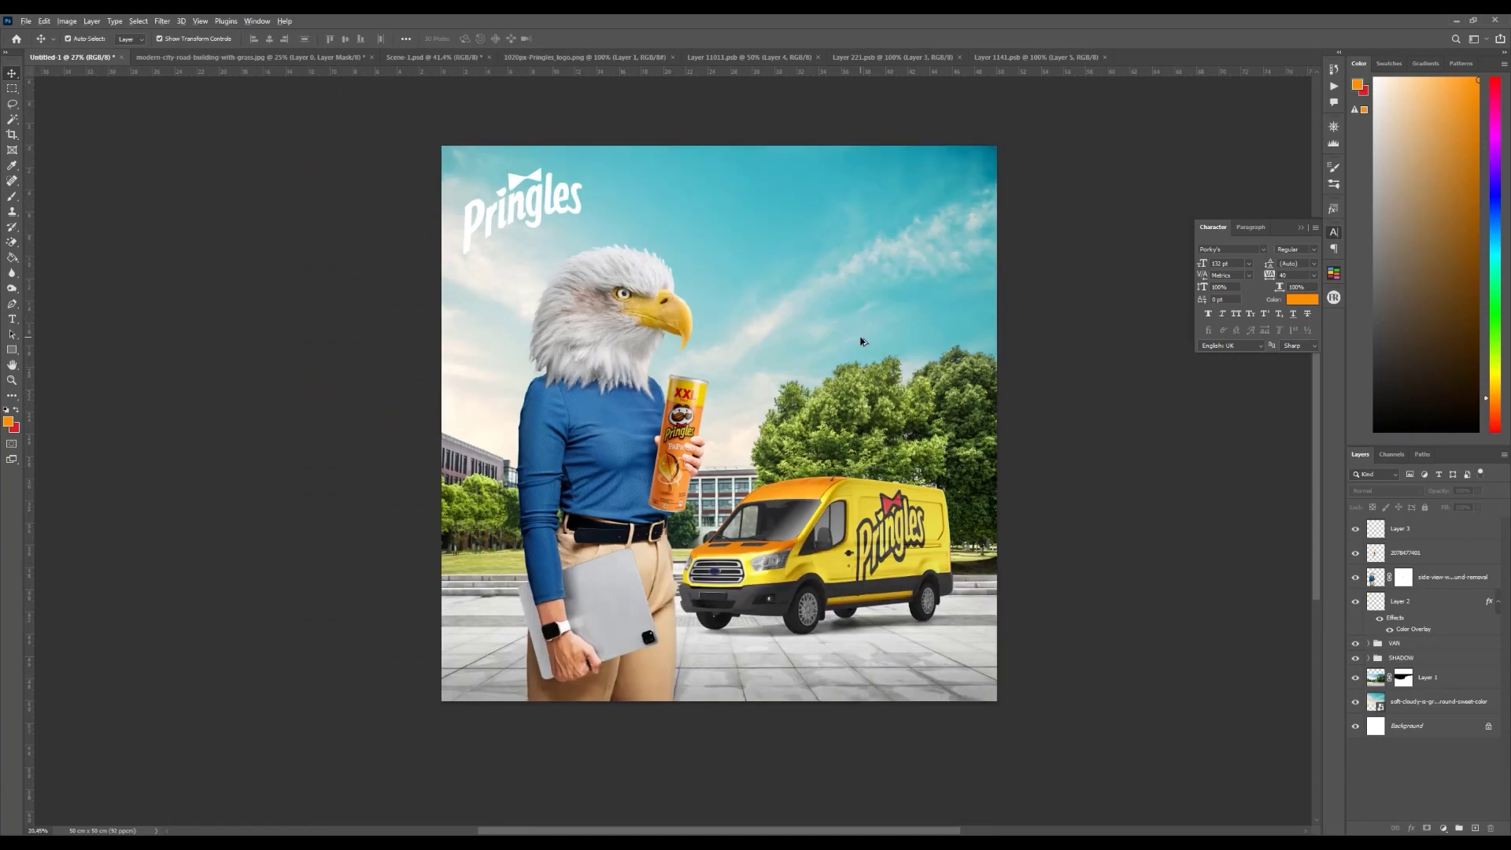
scroll(862, 342, "up", 2)
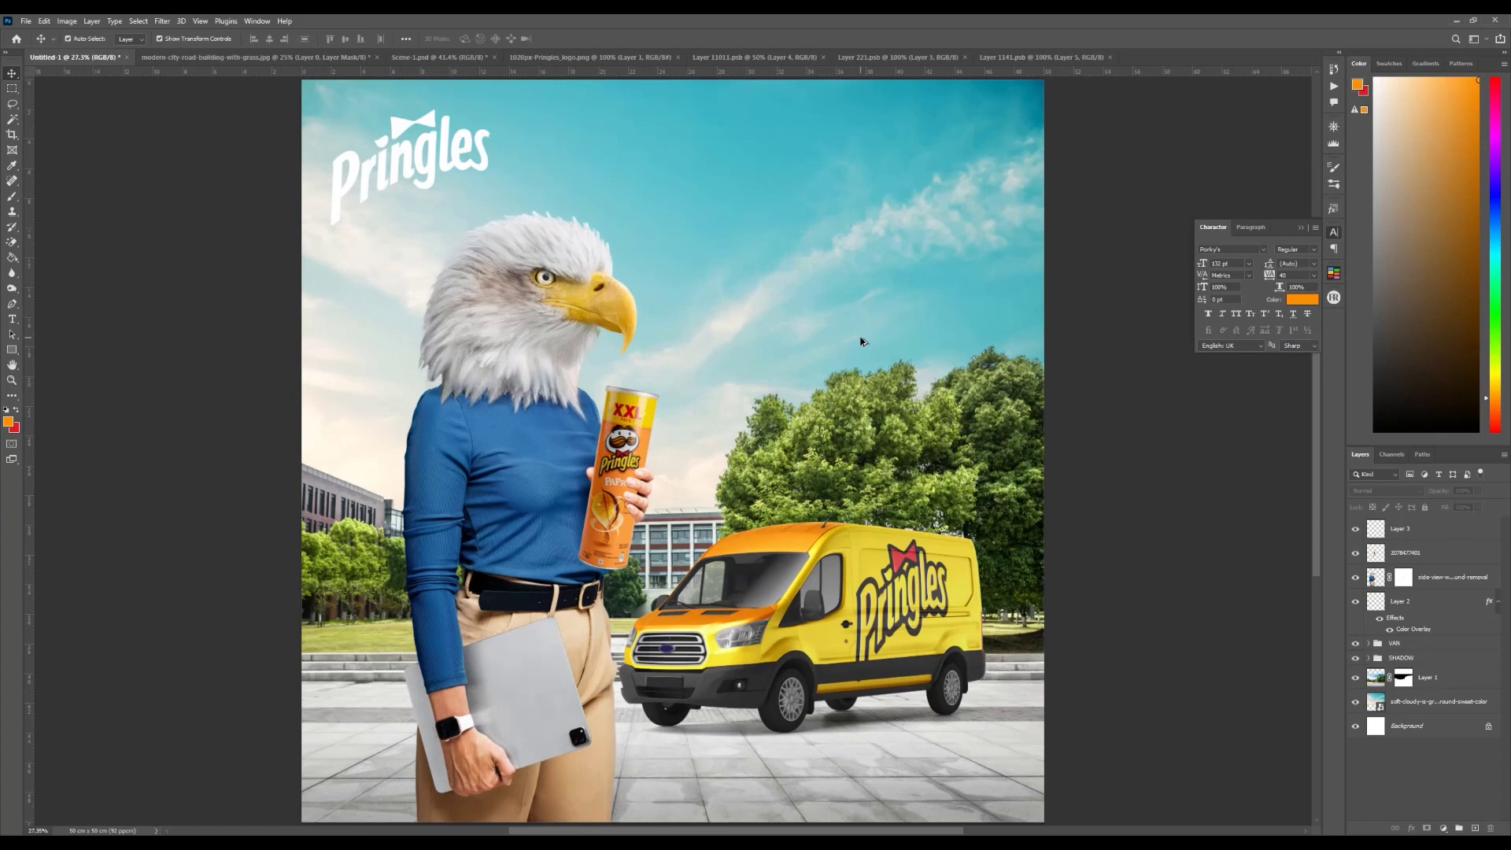
Step: Shorten the sky layer slightly by raising its lower edge and flip it horizontally
left_click(861, 341)
scroll(850, 390, "down", 2)
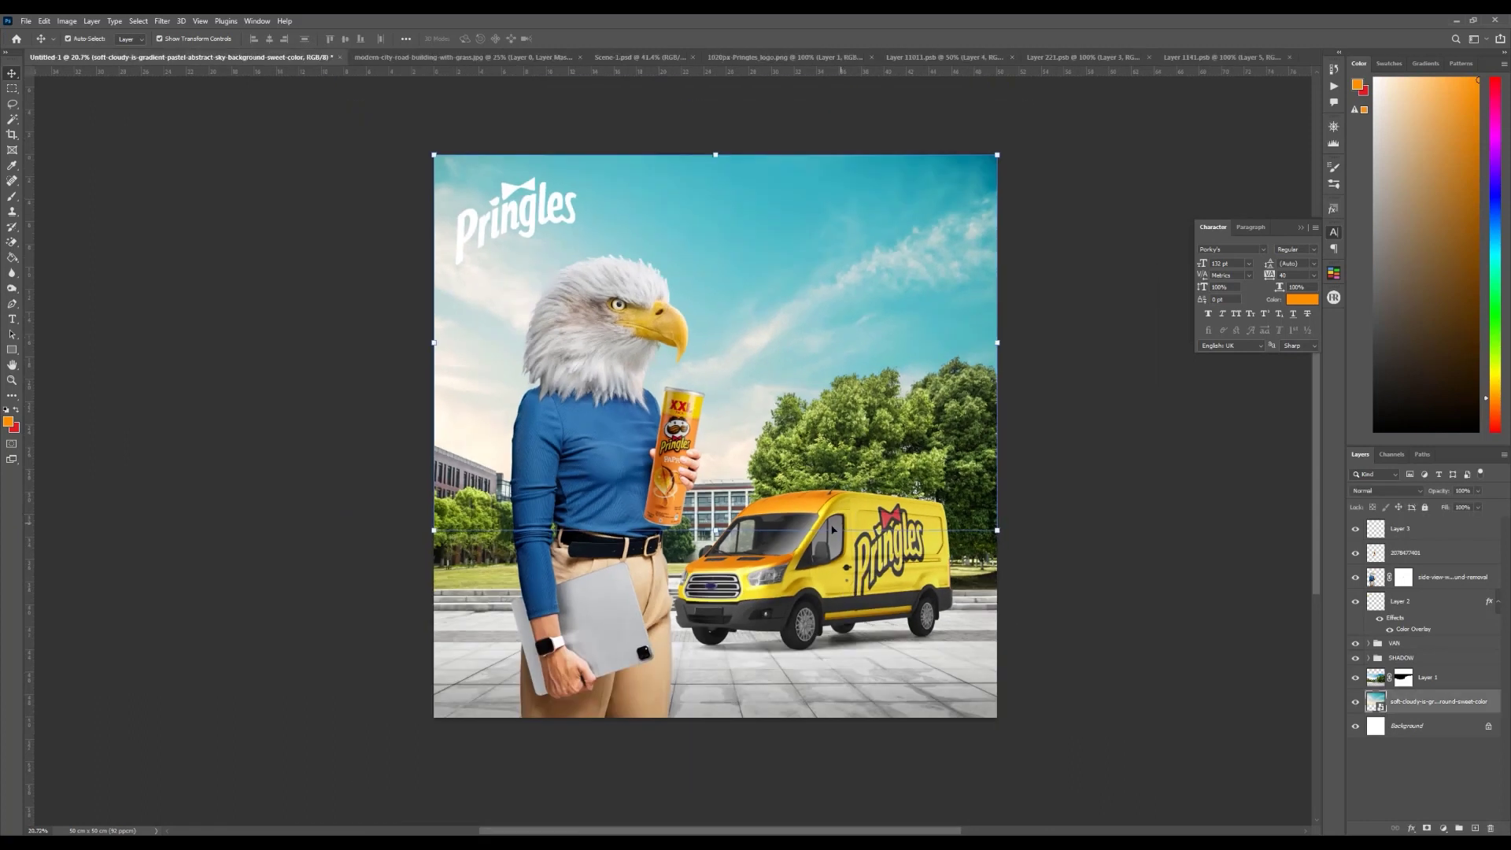
mouse_move(715, 531)
left_mouse_down()
mouse_move(717, 488)
mouse_move(718, 501)
left_mouse_up()
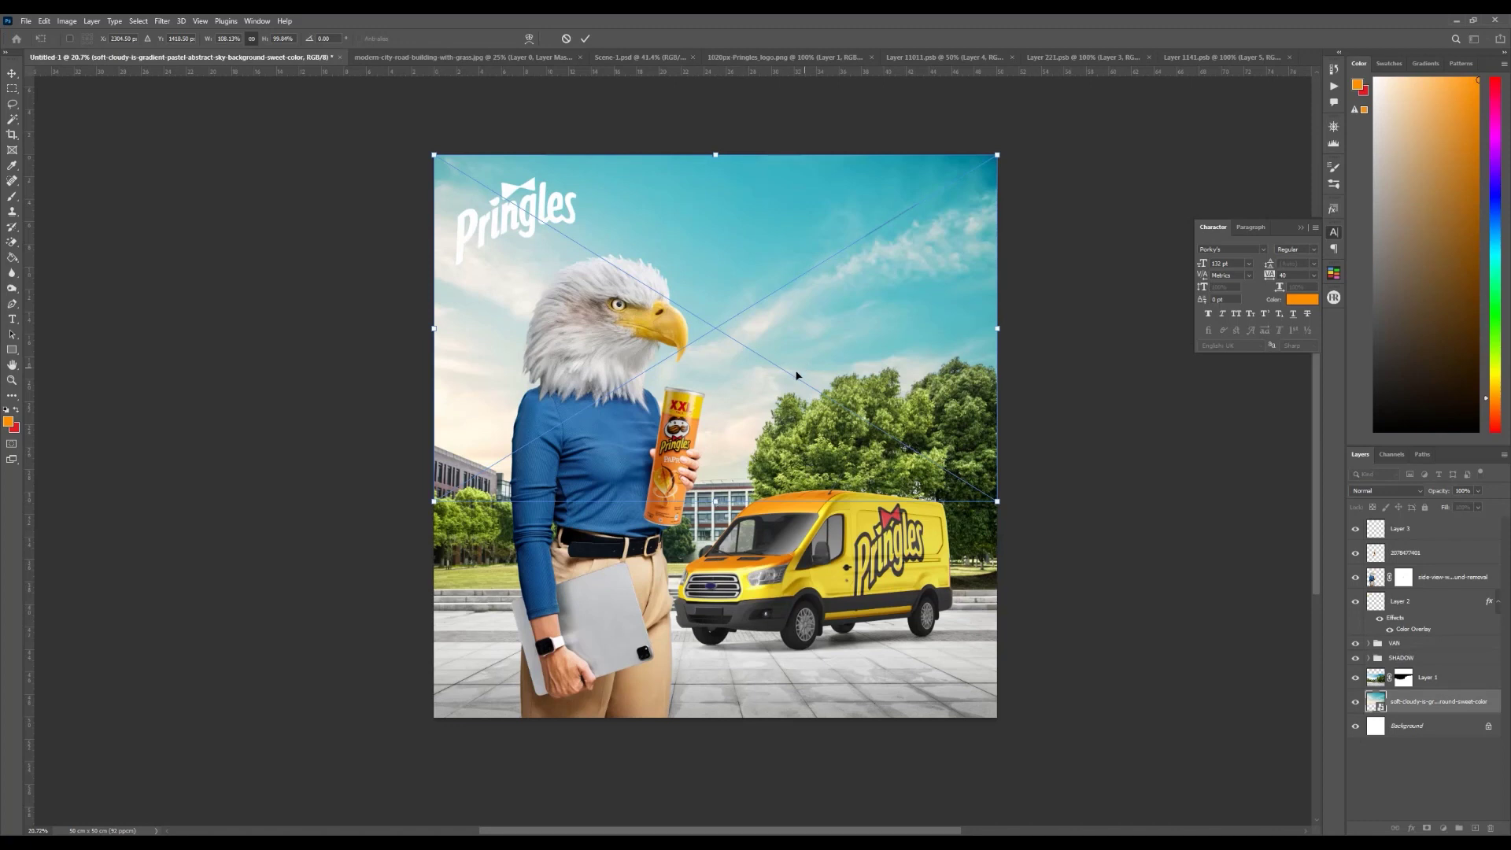
scroll(797, 375, "up", 2)
scroll(398, 282, "up", 3)
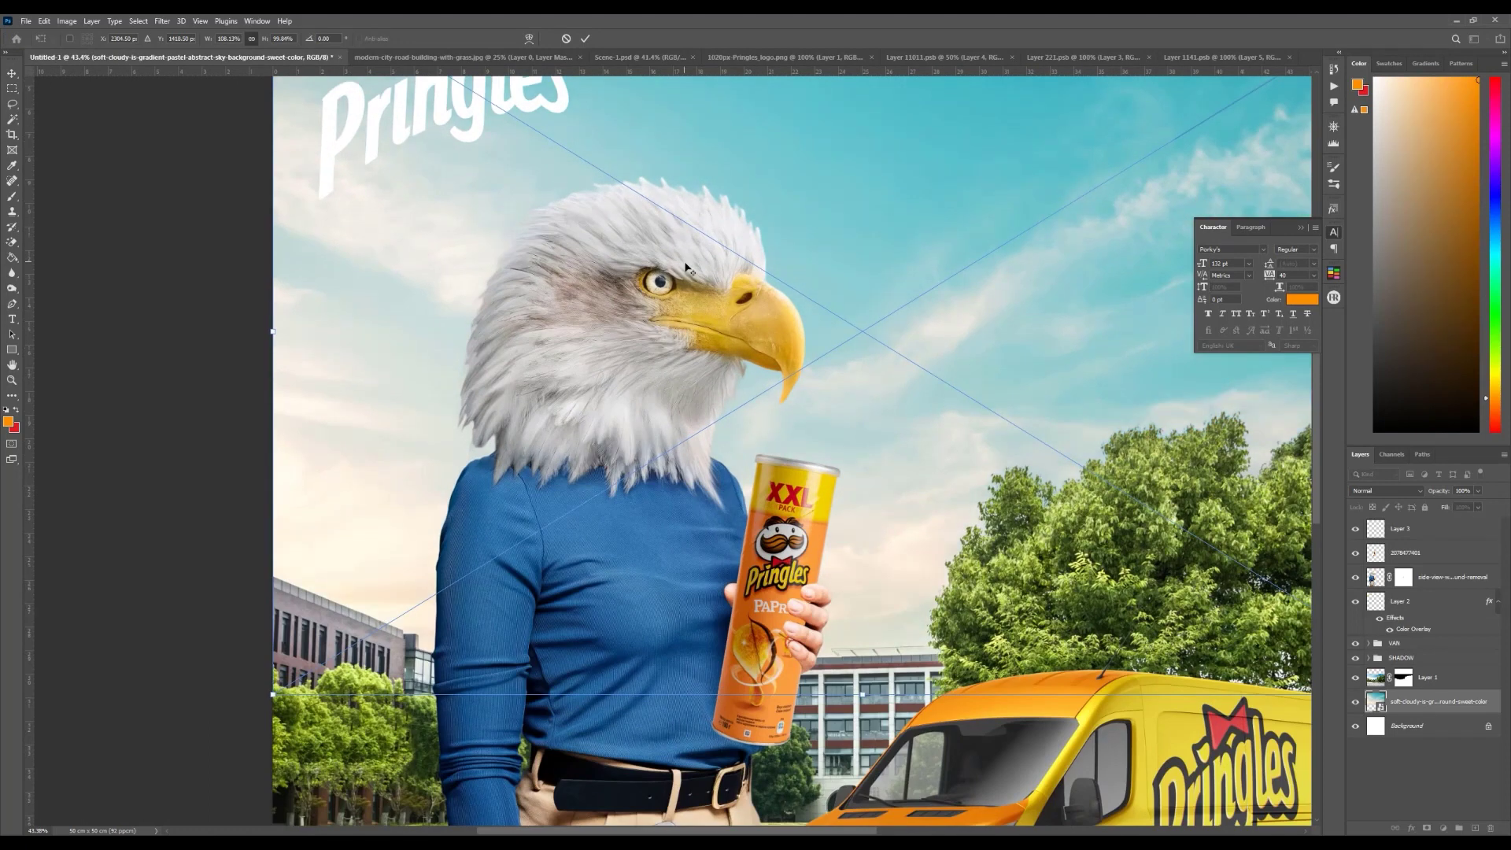
scroll(685, 268, "down", 3)
right_click(785, 319)
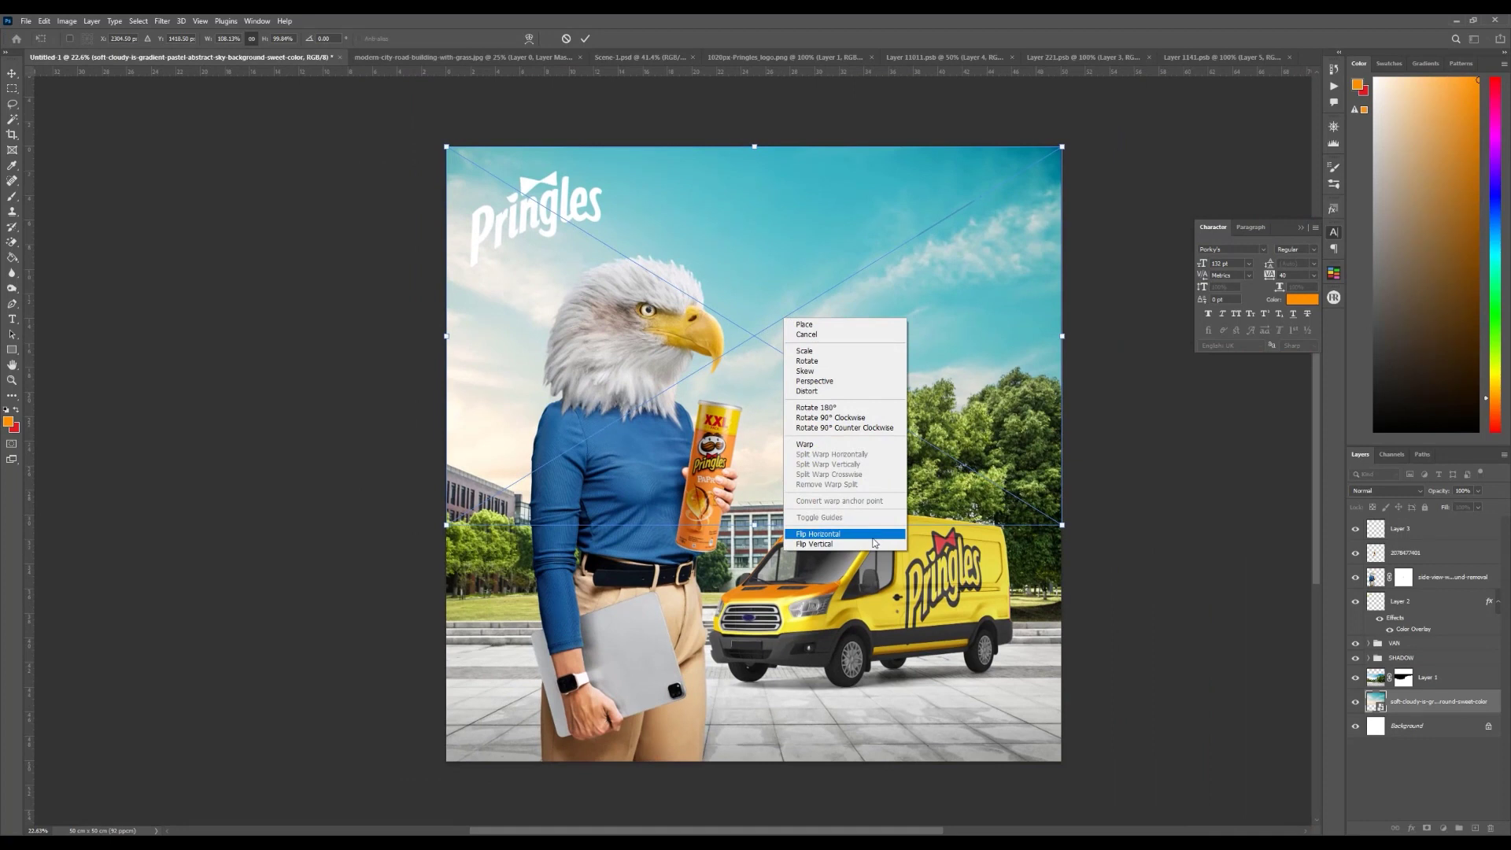
left_click(873, 535)
key("Return")
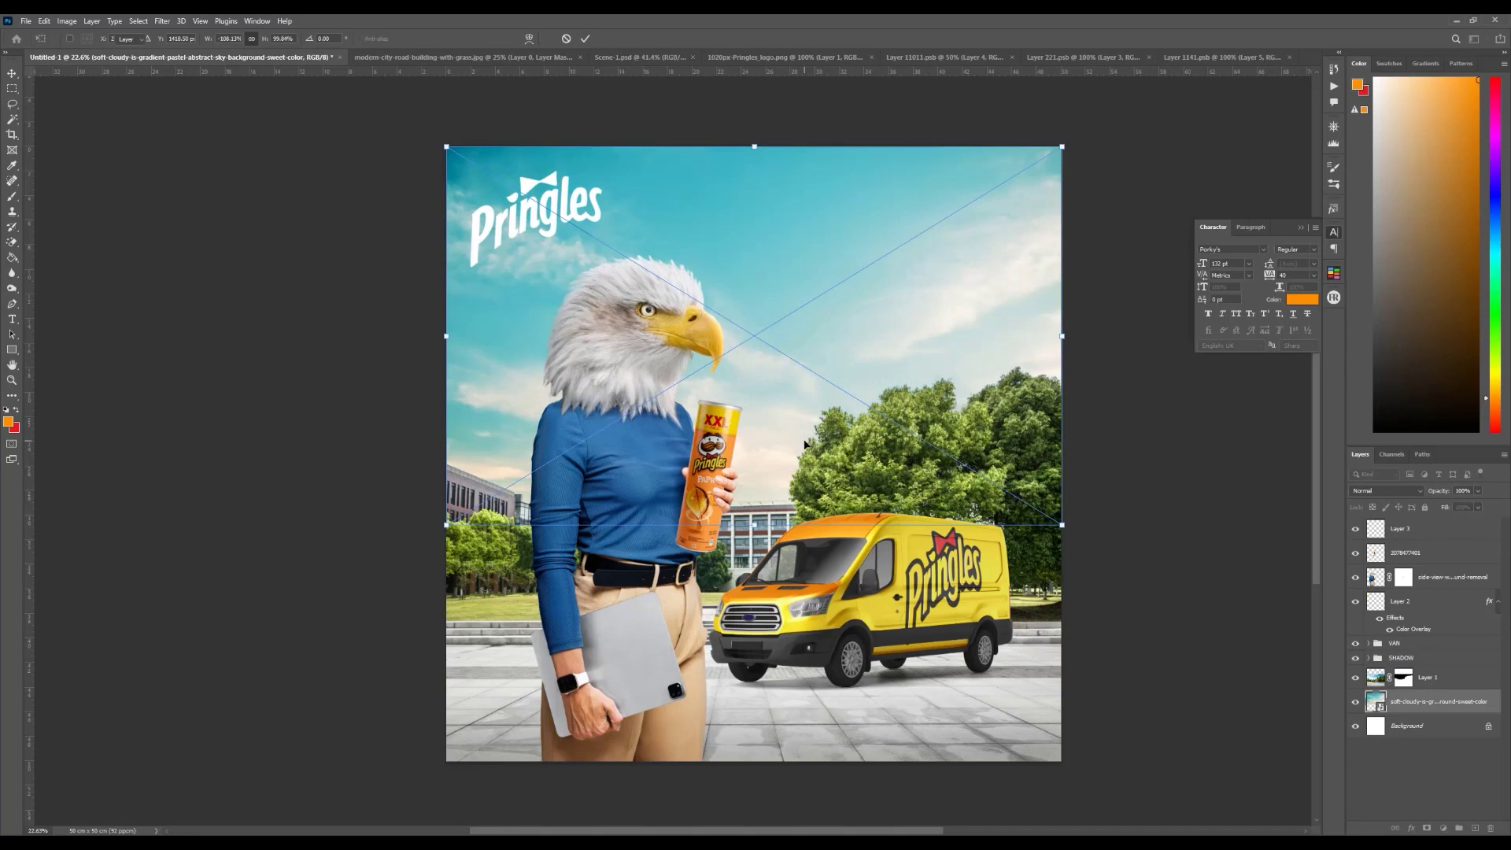
Step: Flip the campus background on Layer 1 horizontally with Free Transform
key("alt+bracketright")
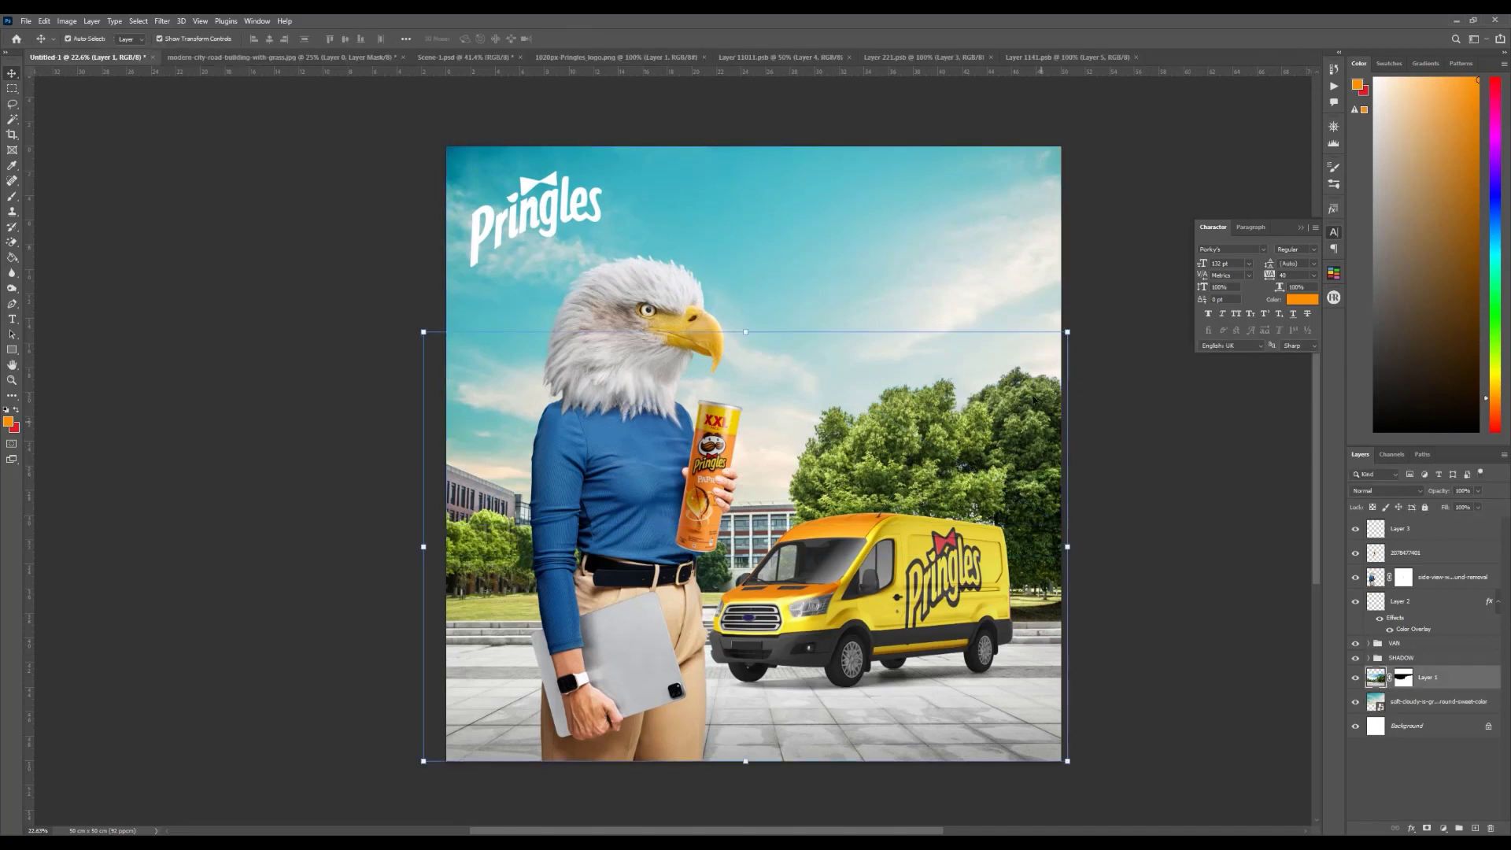
key("ctrl+t")
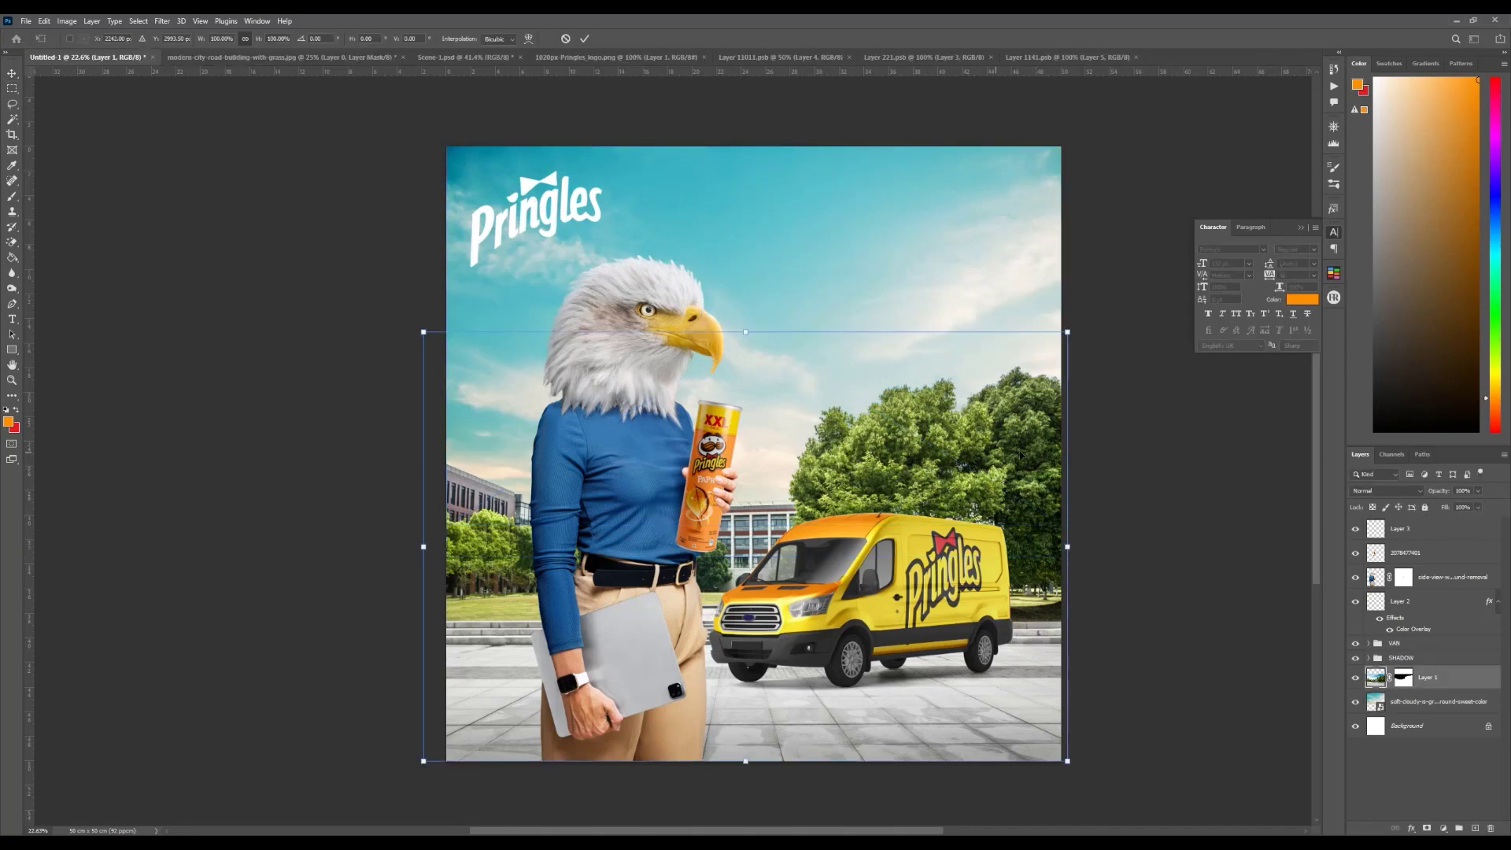
right_click(1033, 479)
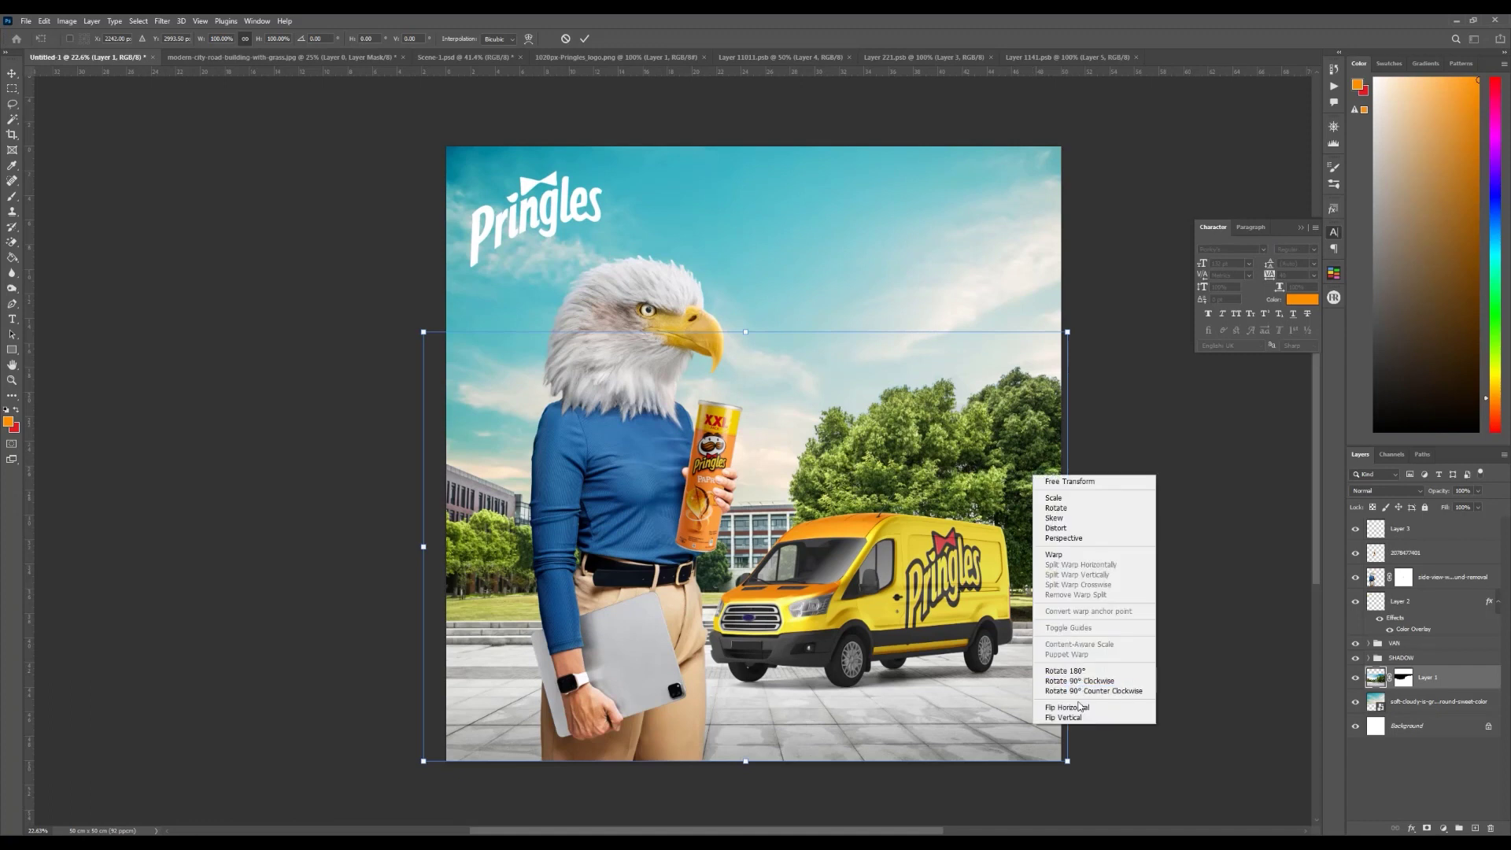
left_click(1127, 711)
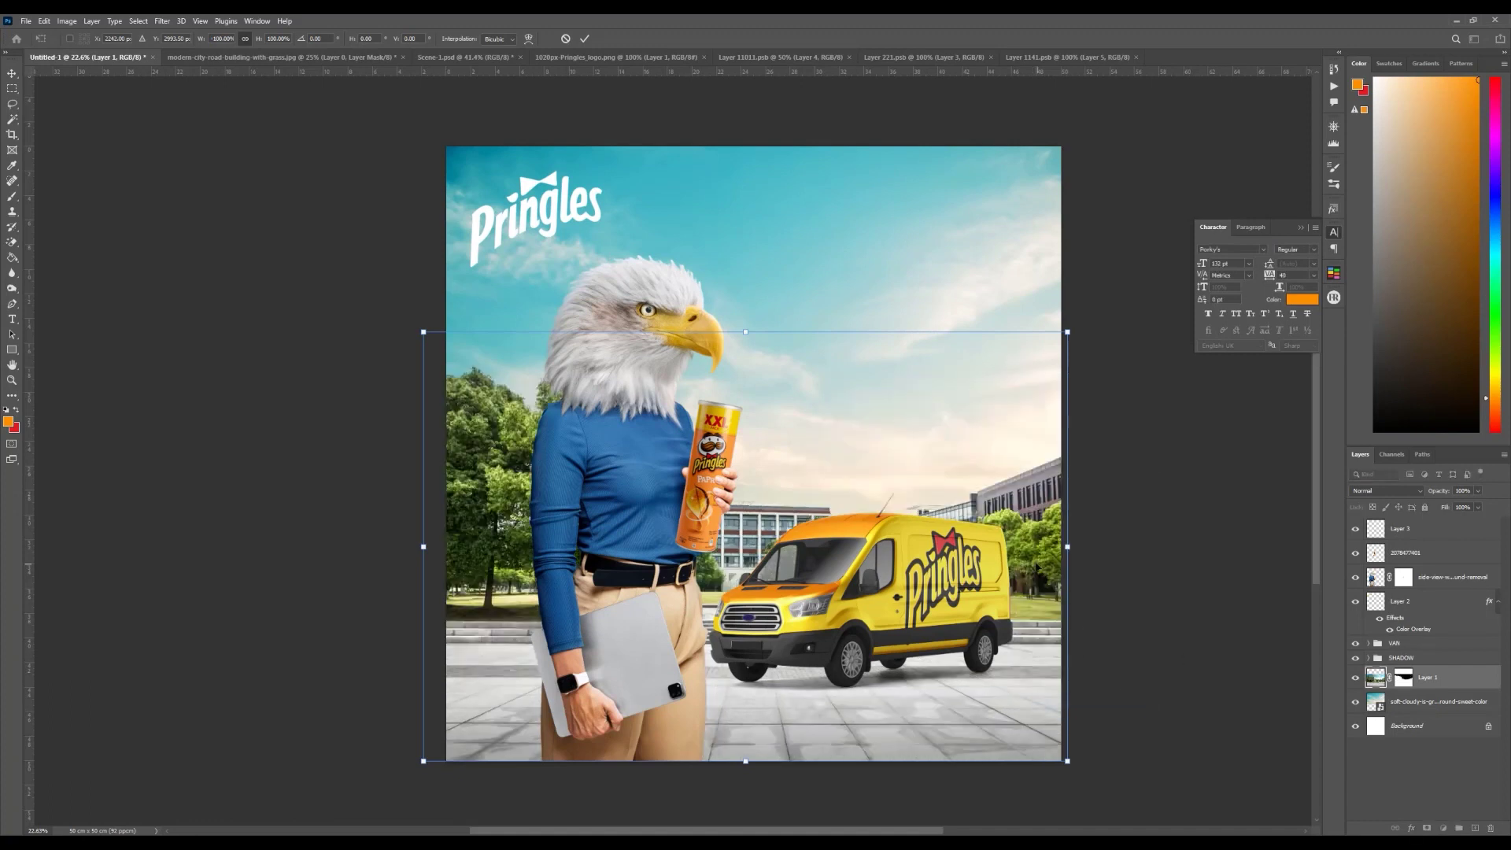
left_click(1141, 516)
left_click(1070, 484)
Step: Review the overall composition with the mirrored sky and campus background
scroll(1071, 484, "down", 3)
key("ctrl+0")
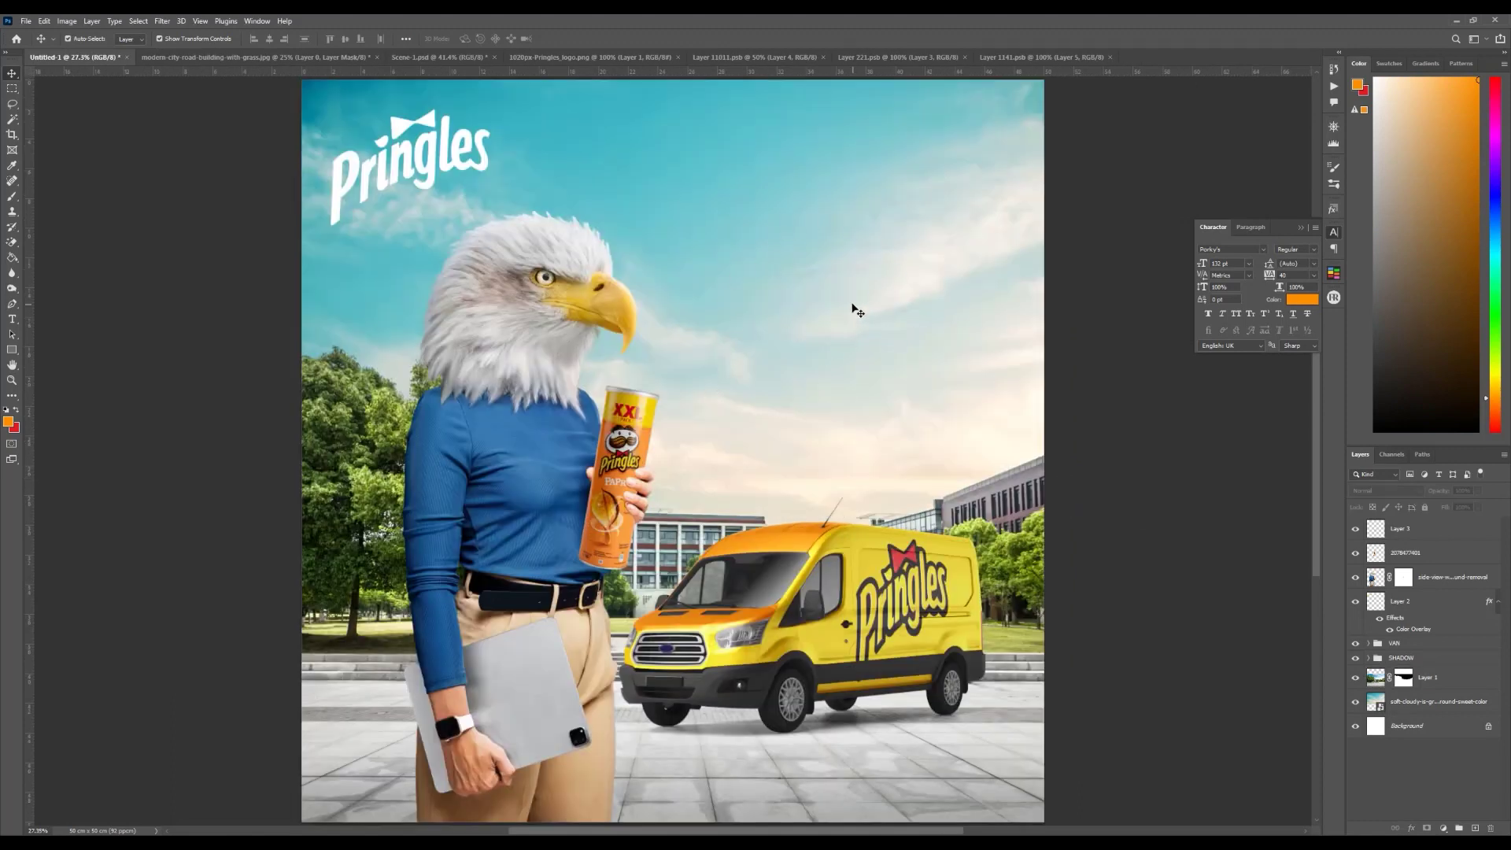
scroll(797, 483, "down", 3)
key("ctrl+0")
scroll(782, 492, "down", 2)
scroll(730, 426, "up", 2)
left_click(723, 300)
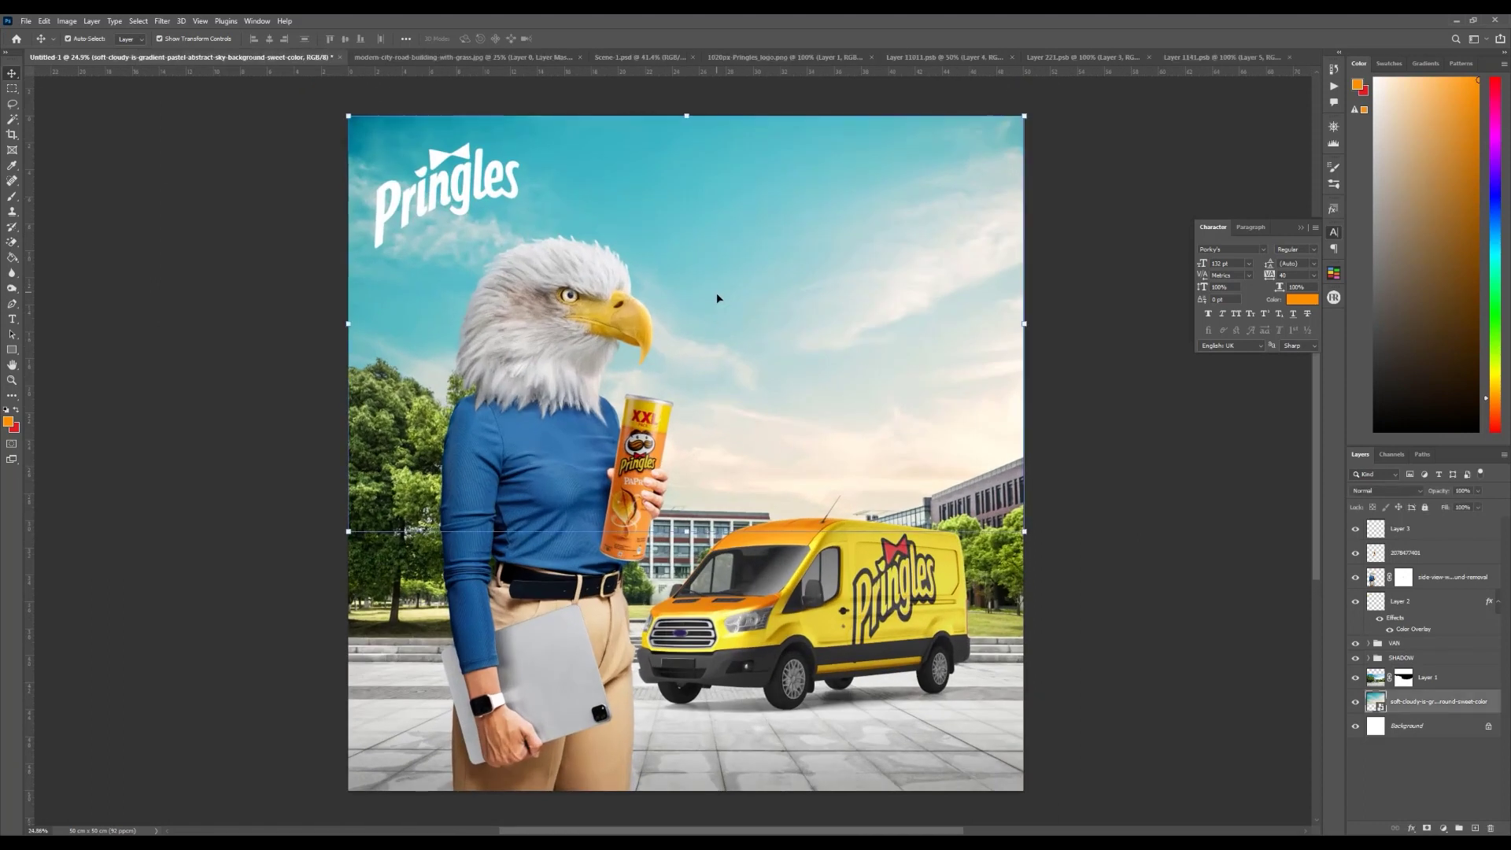
left_click(595, 671)
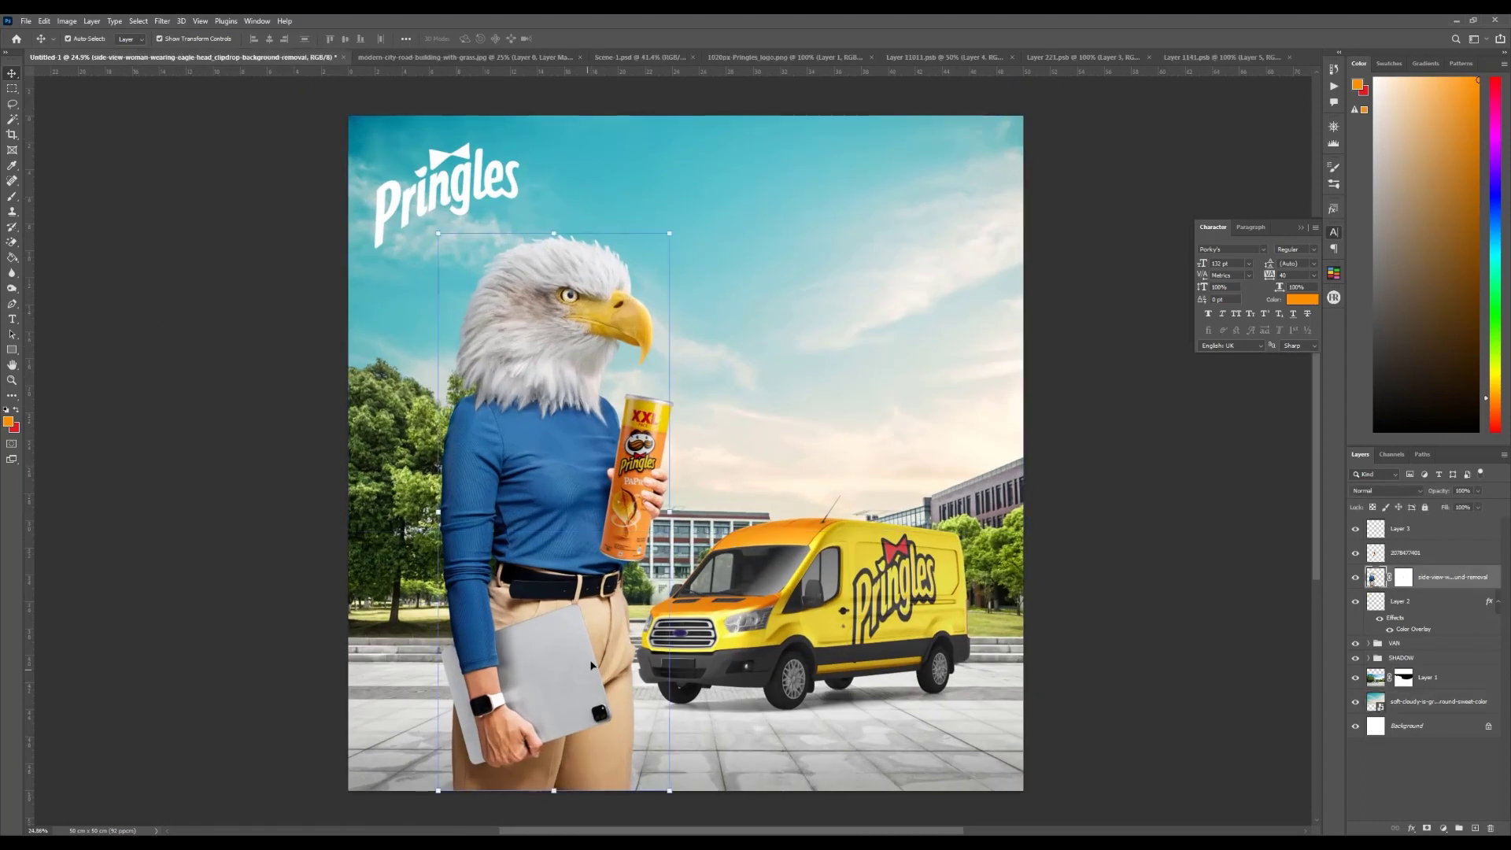
scroll(594, 644, "down", 1)
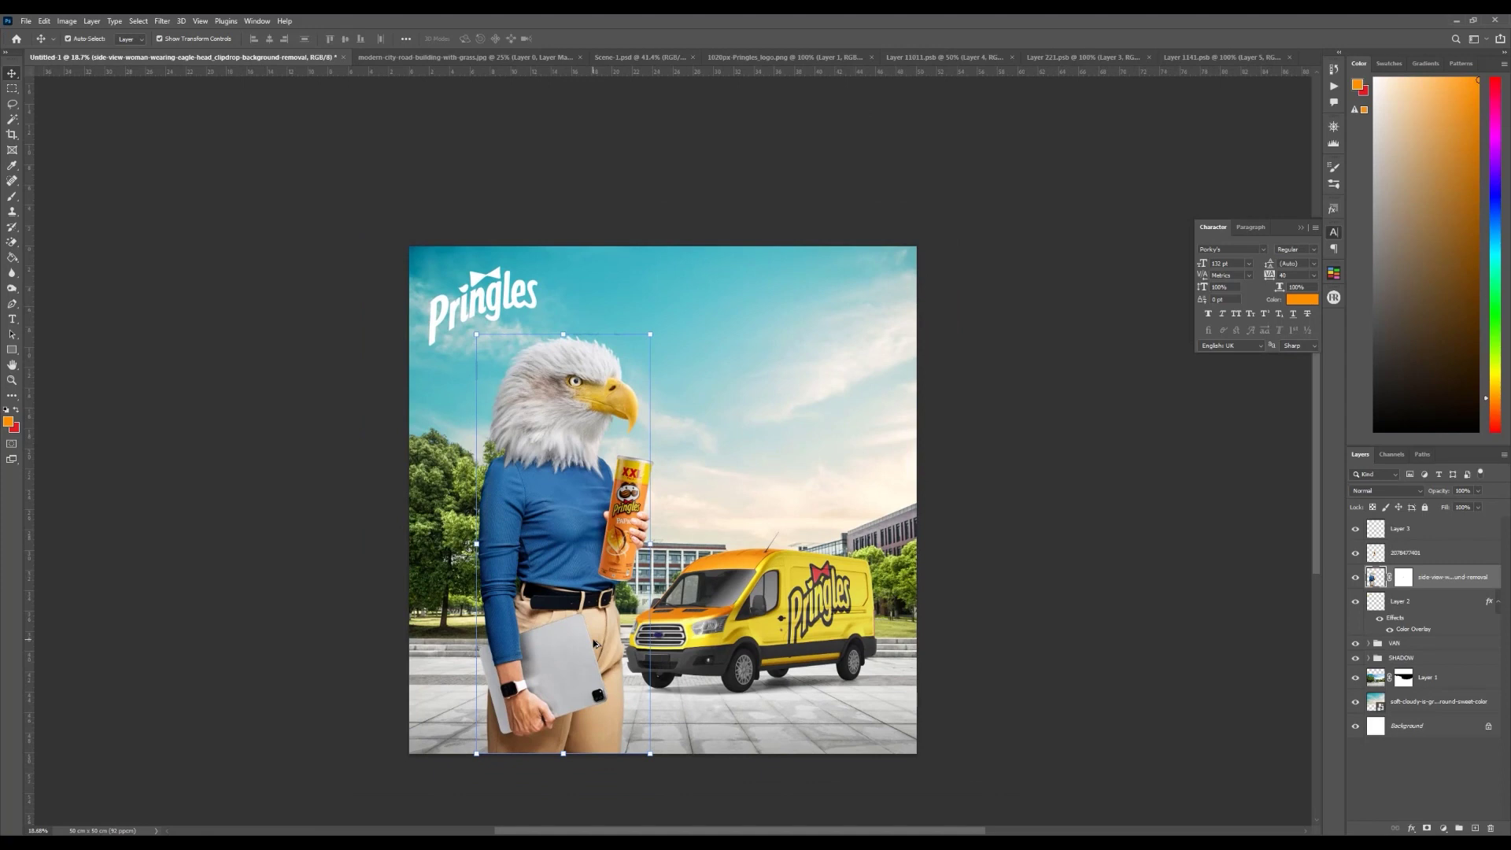
scroll(595, 644, "up", 2)
Step: Add a new layer above the sky layer and ready the Brush tool with white as the foreground colour
left_click(1415, 699)
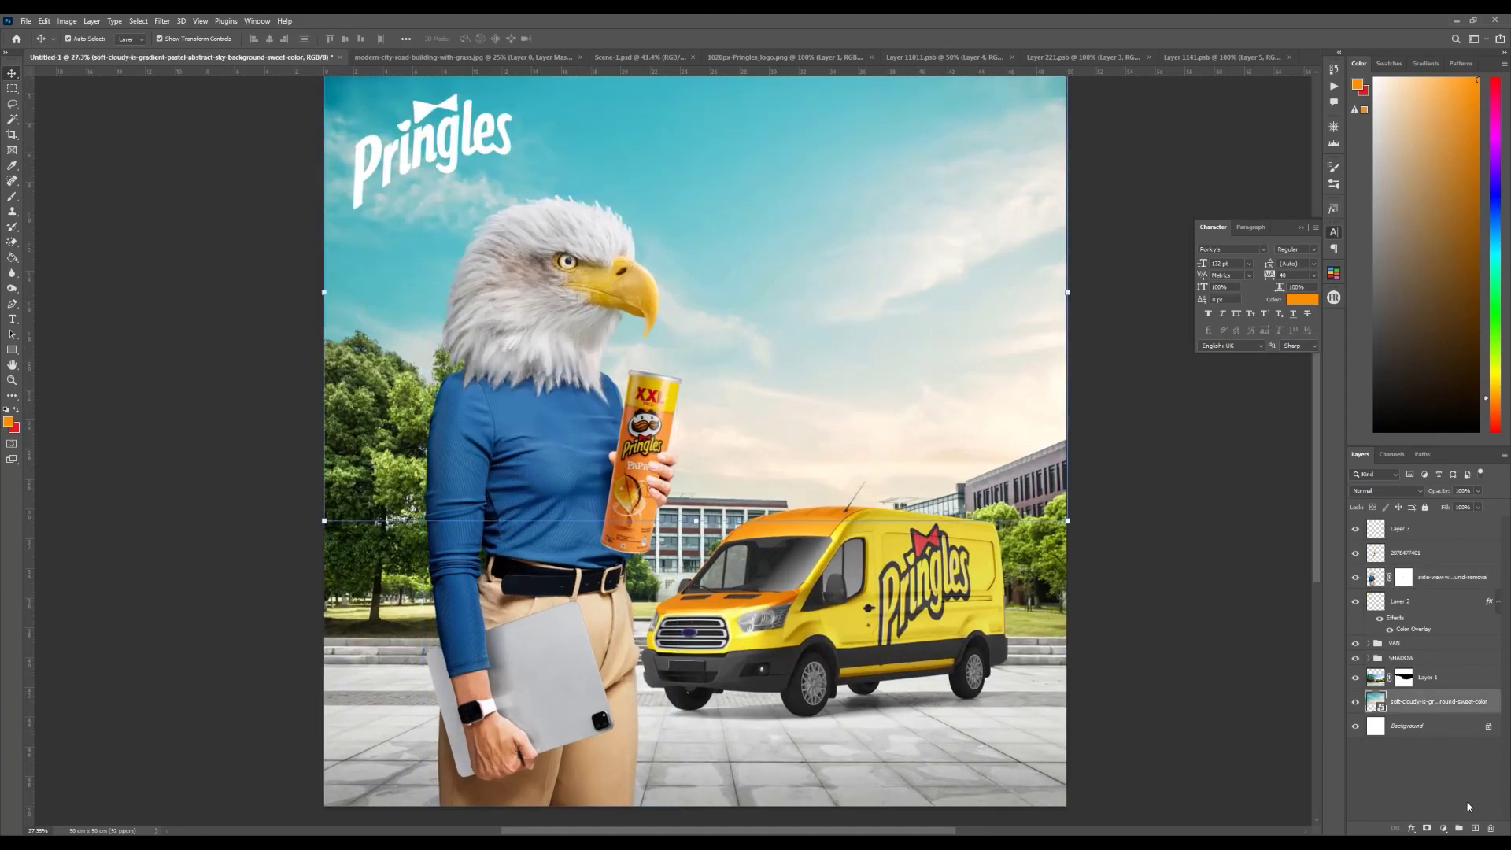
left_click(1471, 827)
left_click(12, 196)
left_click(8, 410)
left_click(17, 410)
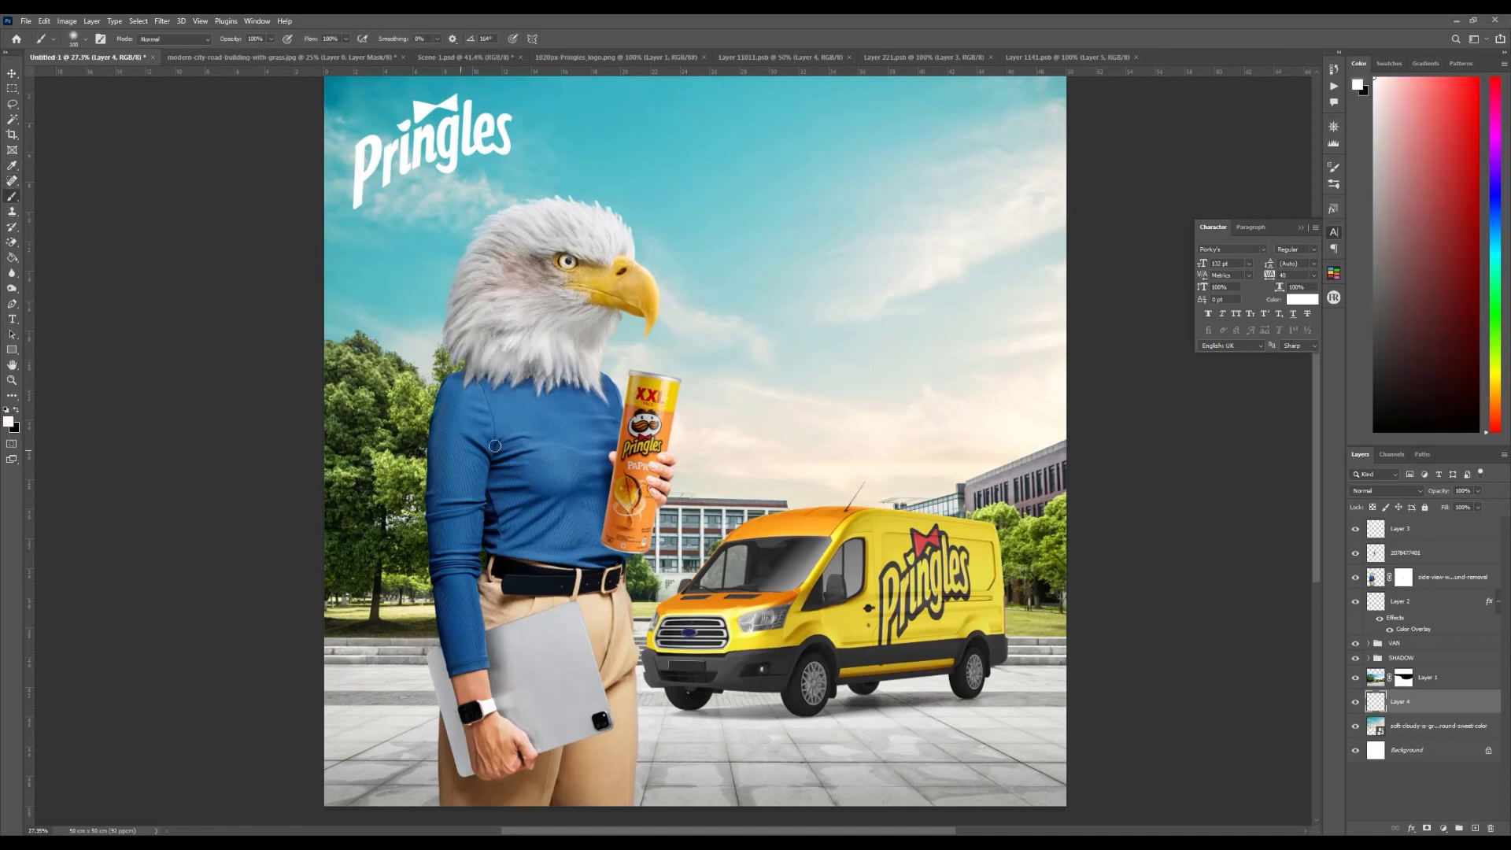
Step: Enlarge the soft brush greatly and paint a white glow in the sky just above the van
key("bracketright")
key("bracketright")
key("bracketright")
key("bracketright")
key("bracketright")
key("bracketright")
key("bracketright")
key("bracketright")
key("bracketright")
key("bracketright")
key("bracketright")
key("bracketright")
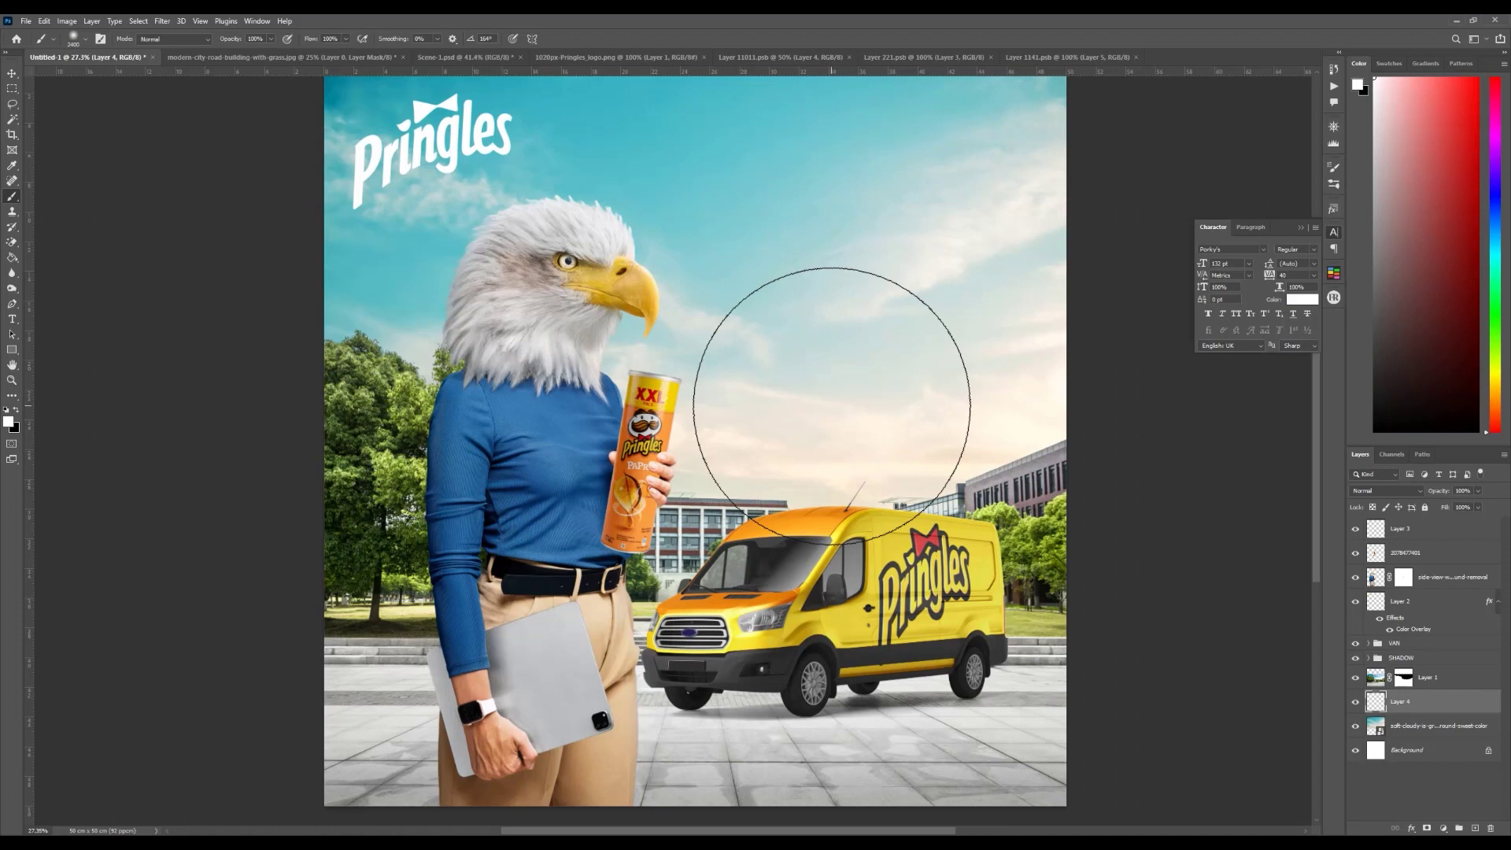
key("bracketleft")
key("bracketleft")
left_click(843, 419)
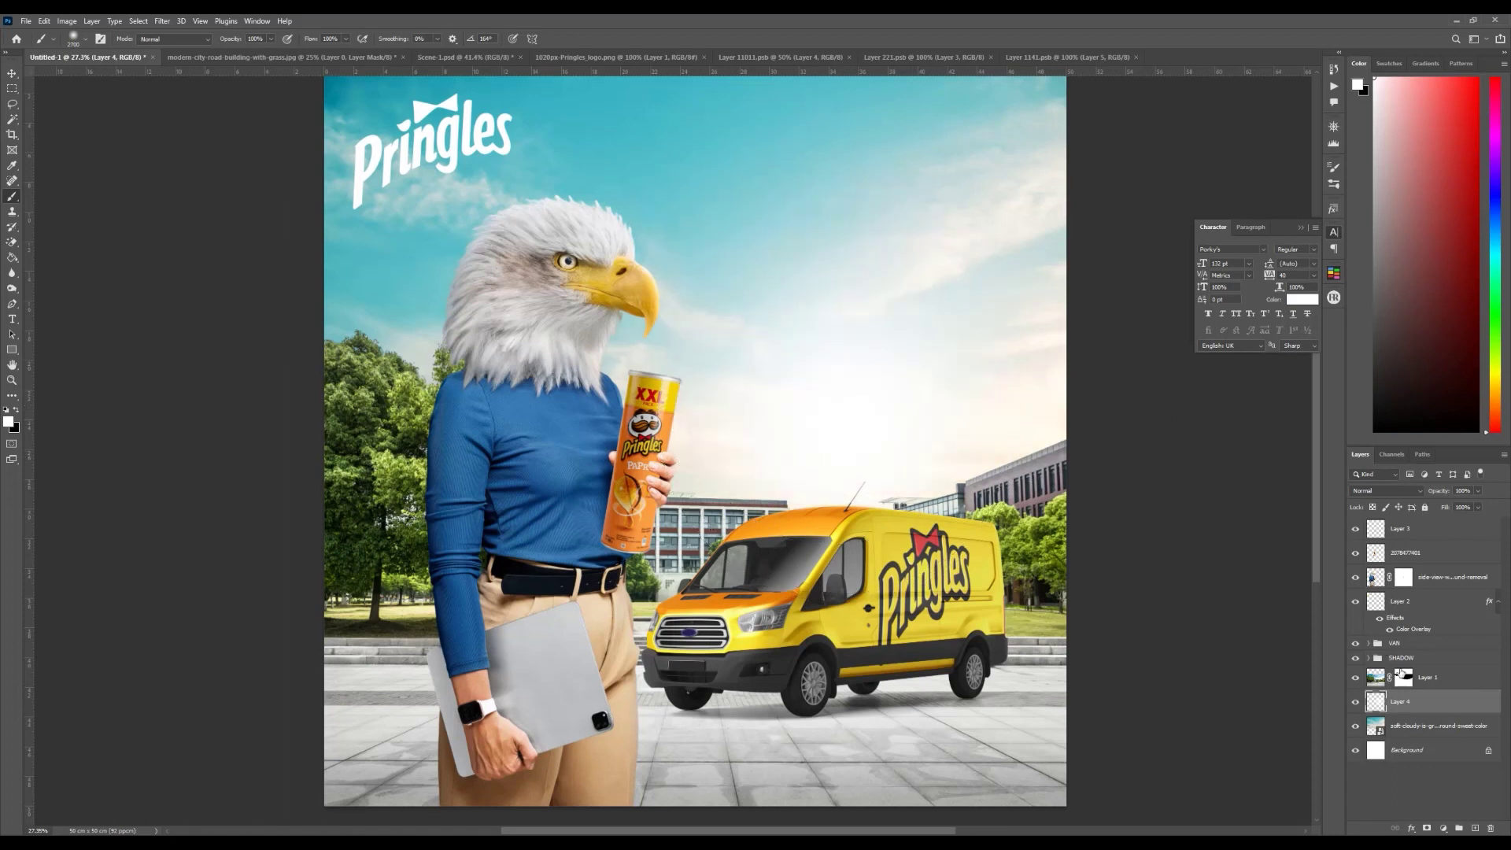
Step: Move the white glow layer above the campus layer and lower its opacity slightly
left_click_drag(1410, 699, 1408, 676)
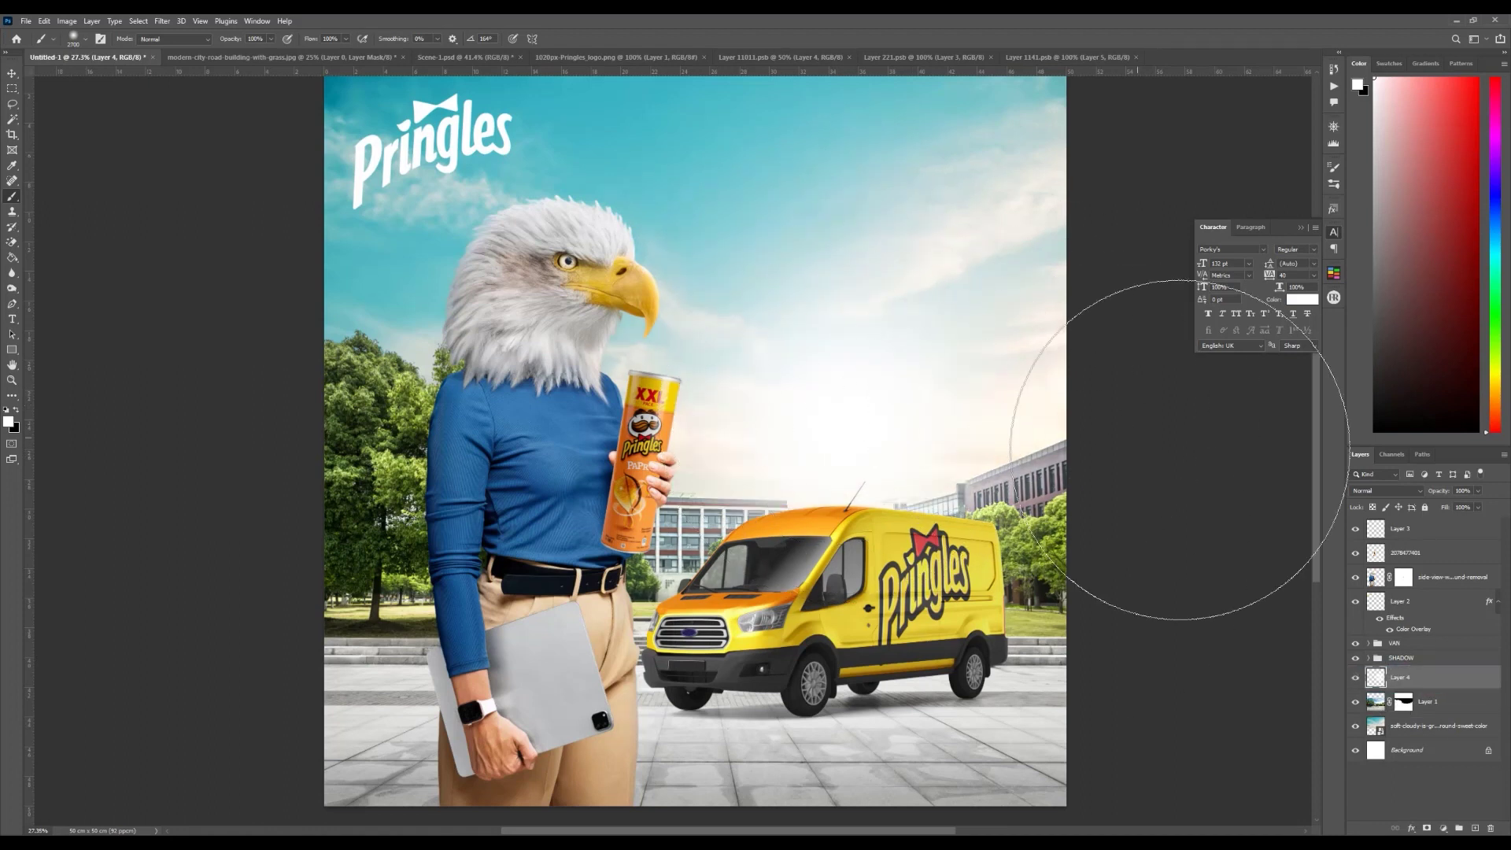
left_click_drag(1430, 492, 1415, 493)
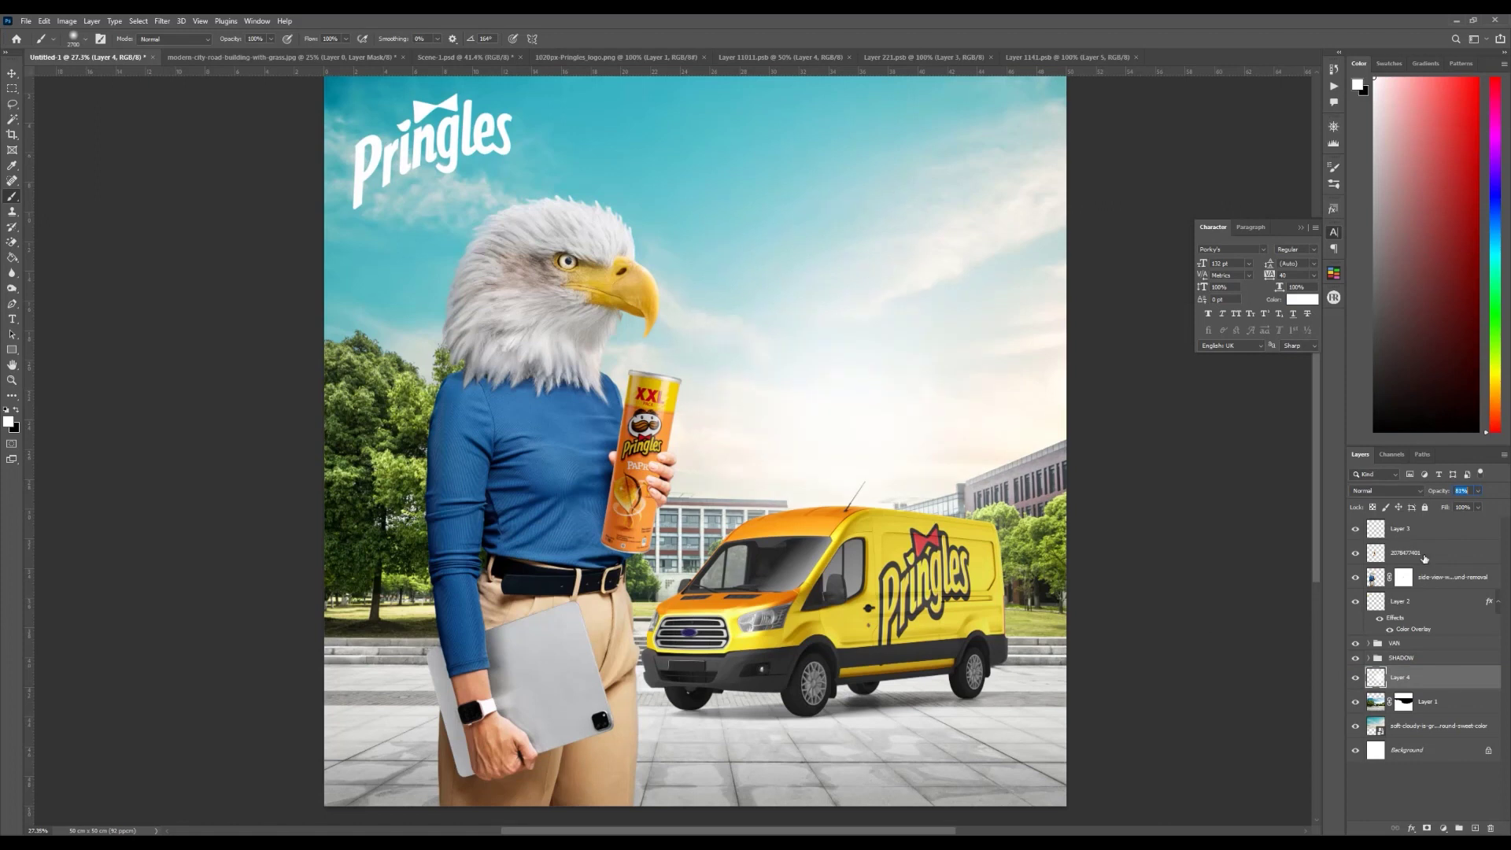
Step: Add a new layer above the white glow and pick an orange from the Pringles can as the brush colour
left_click(1476, 827)
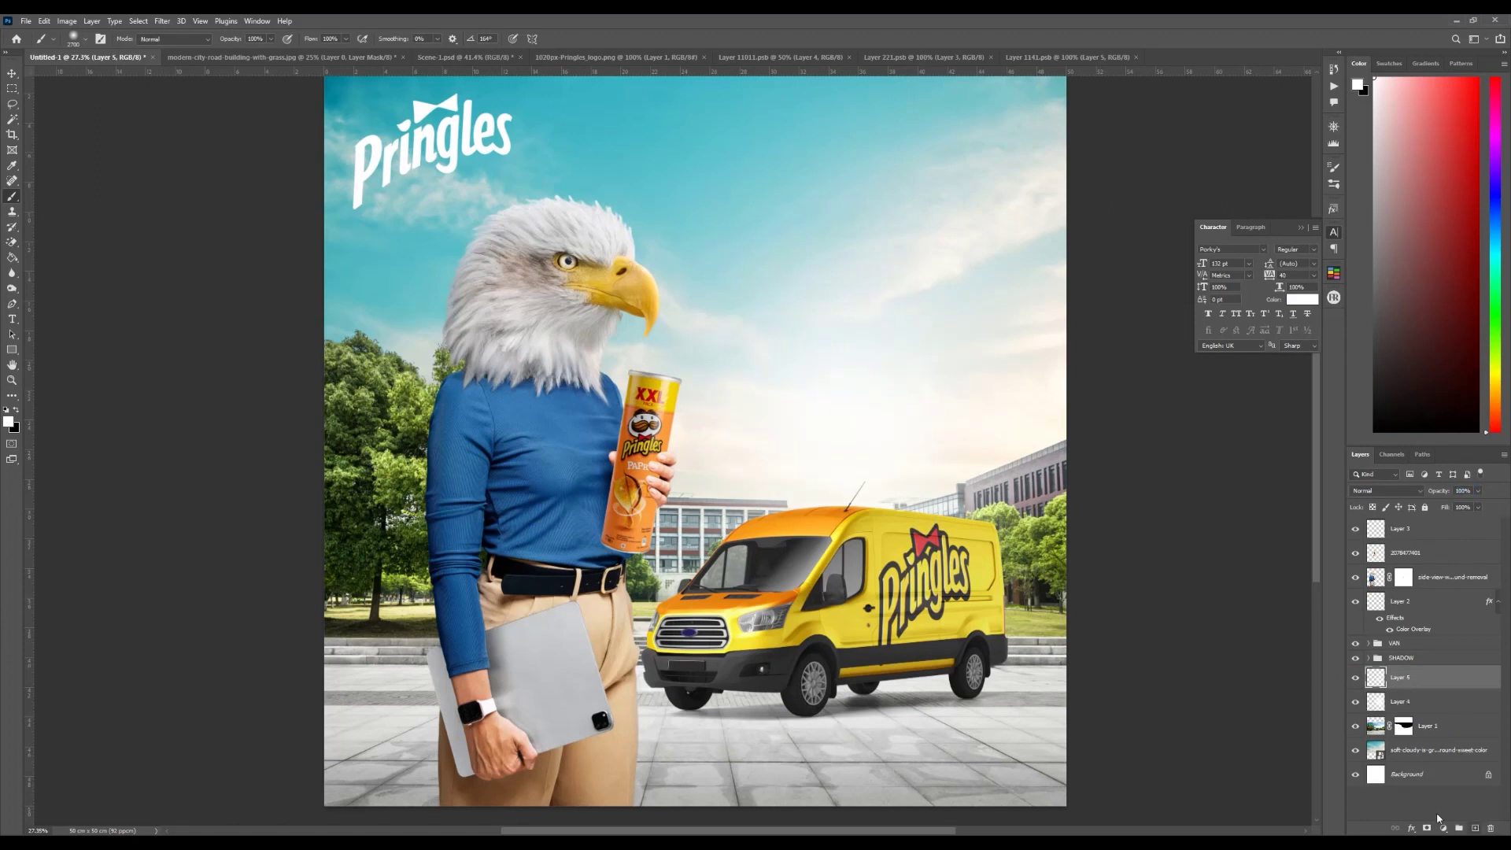
left_click(9, 422)
left_click(664, 430)
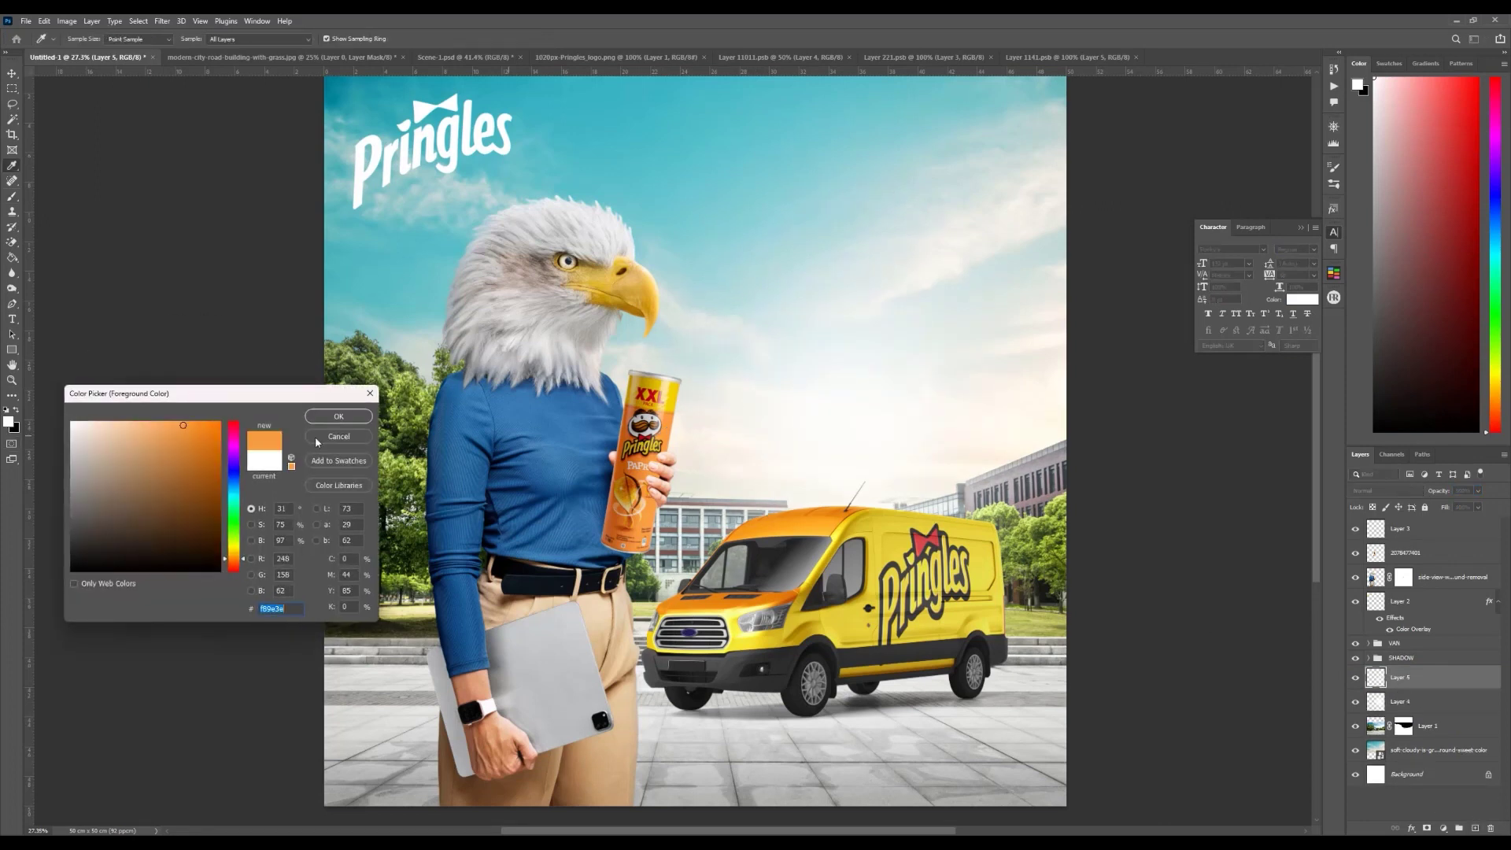
key("Return")
key("b")
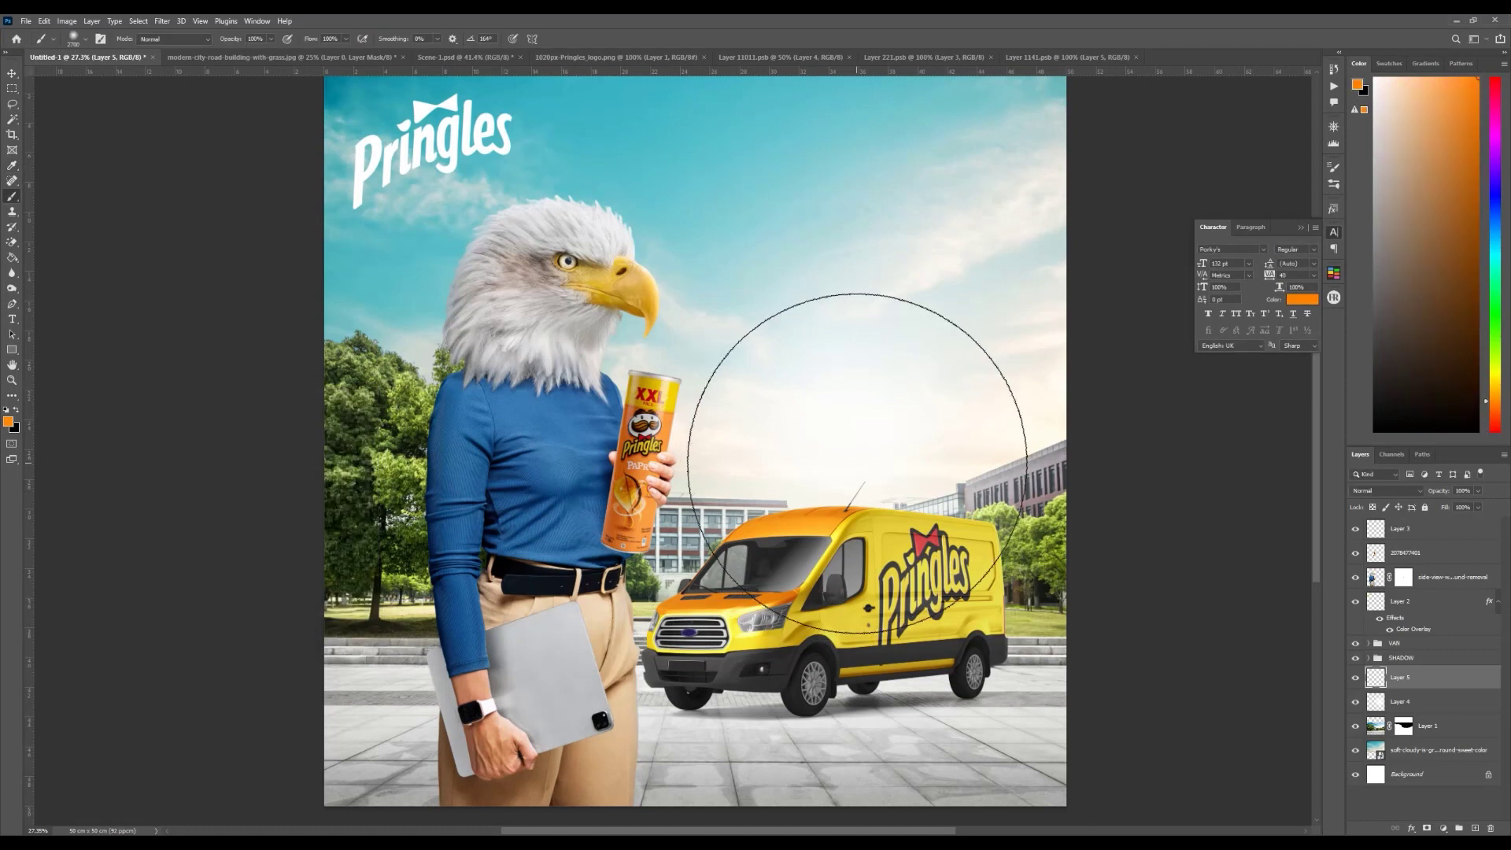
Step: Paint a large soft orange glow over the white one and set its layer to Screen blending at 87% opacity
left_click(858, 437)
left_click(1385, 490)
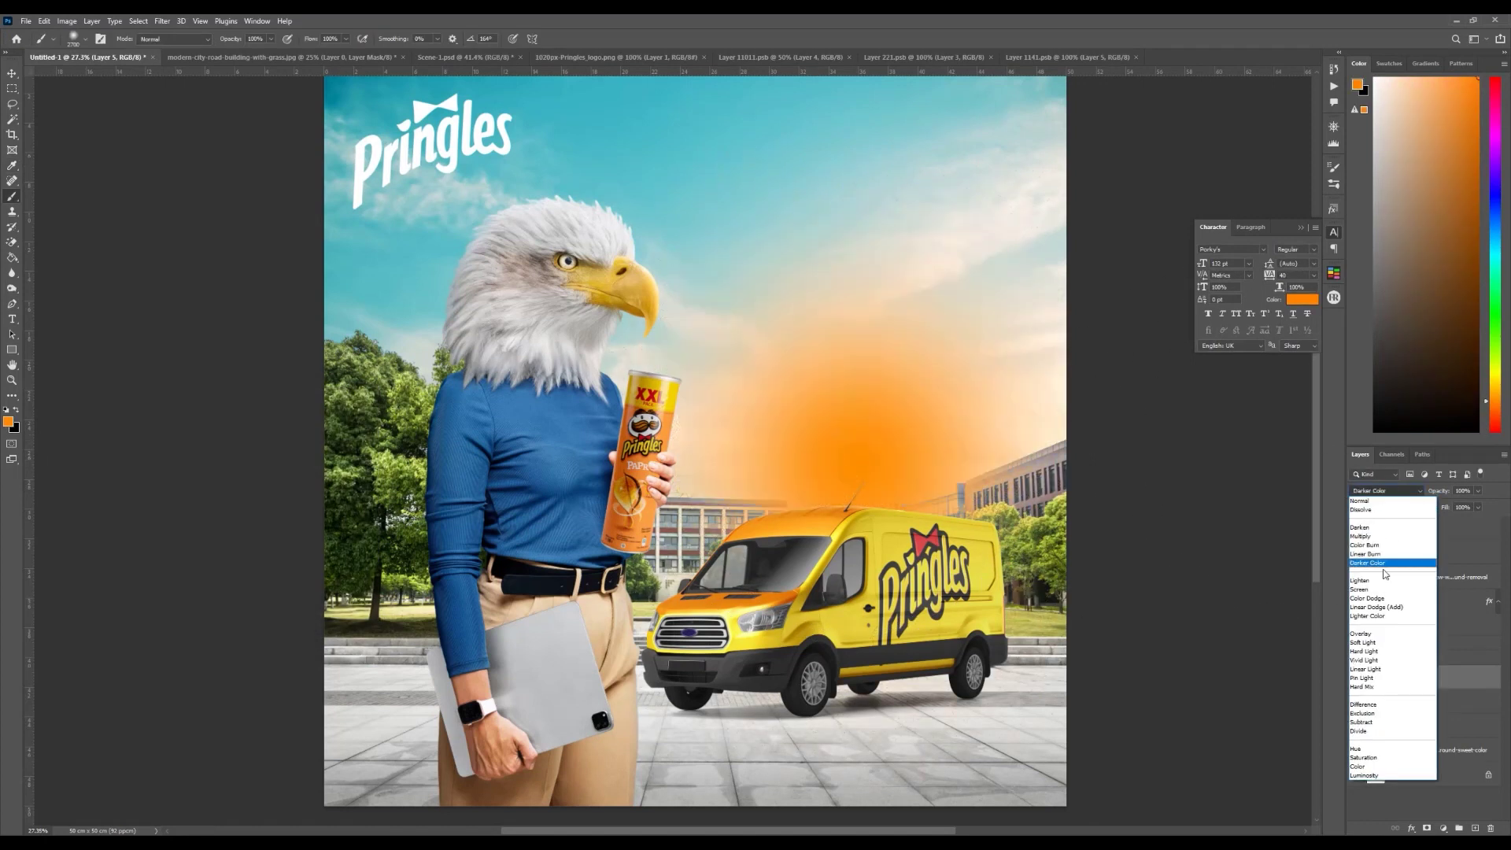
left_click(1385, 590)
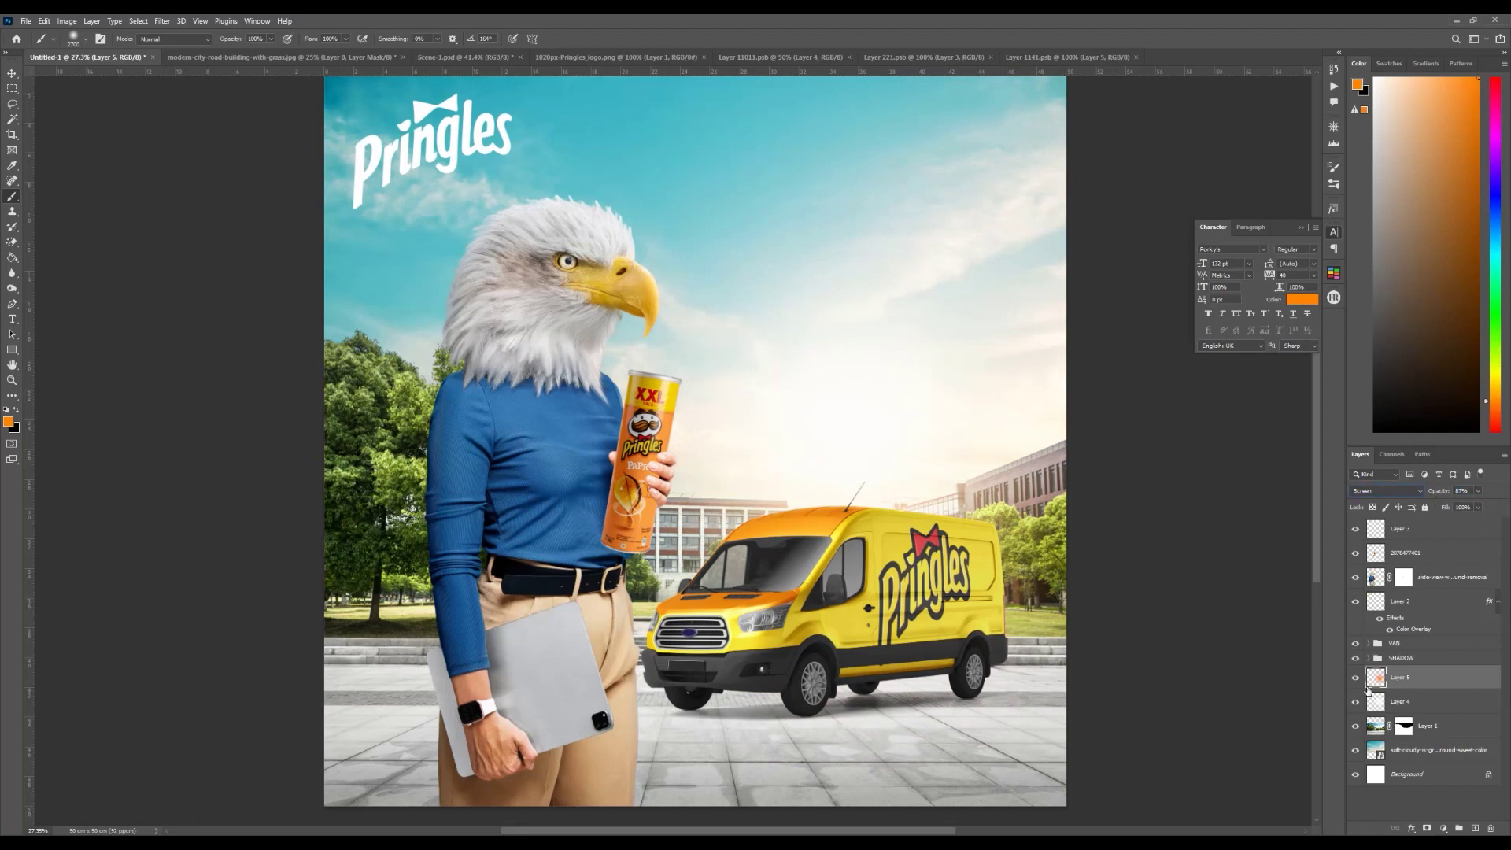
Step: Lower the opacity of the white glow layer beneath the orange glow
key("alt+bracketleft")
left_click_drag(1442, 500, 1429, 502)
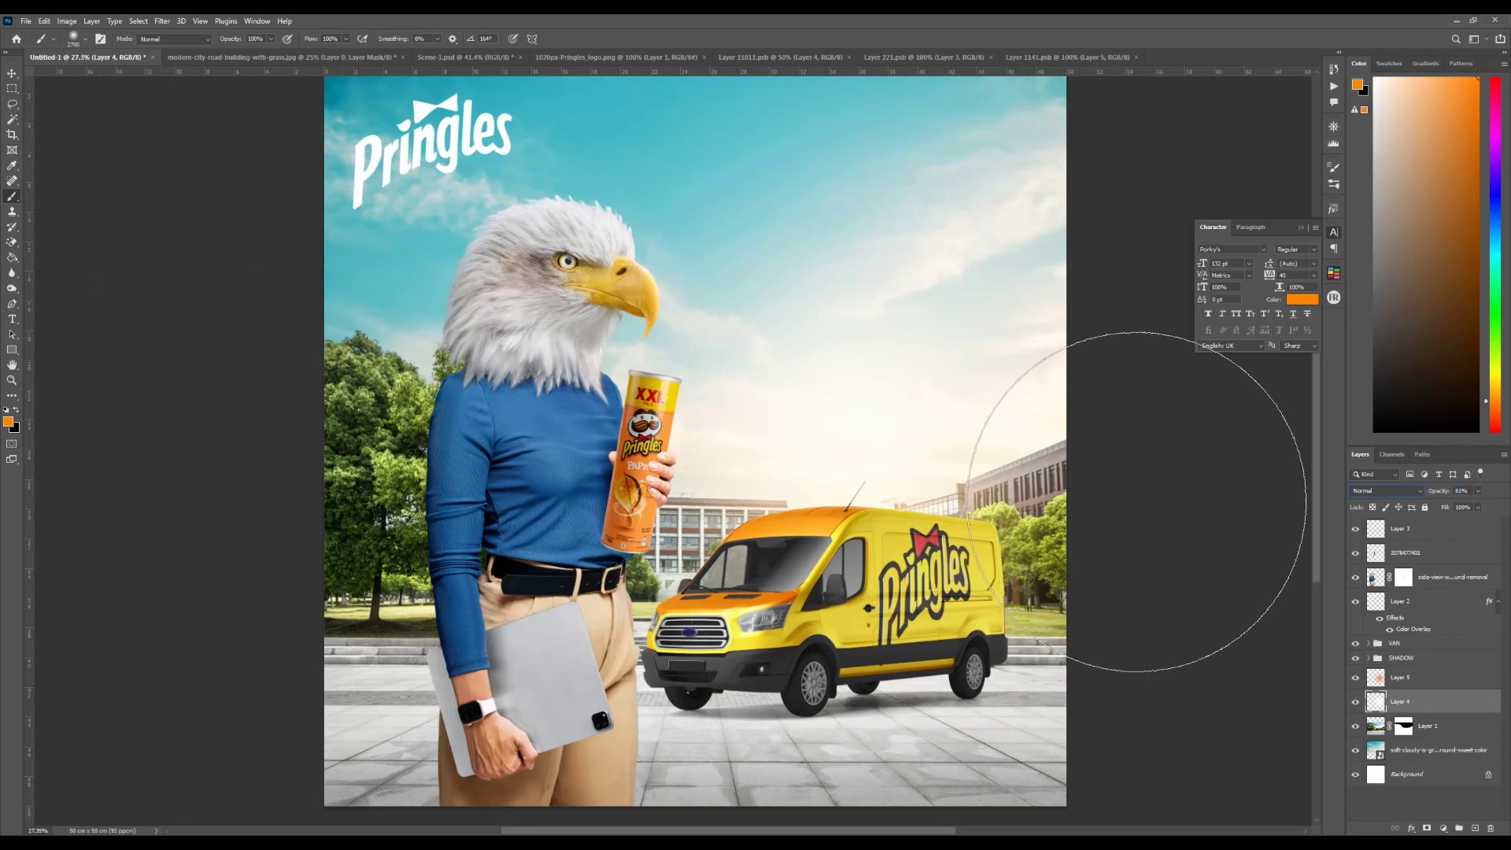
key("v")
key("ctrl+minus")
key("ctrl+minus")
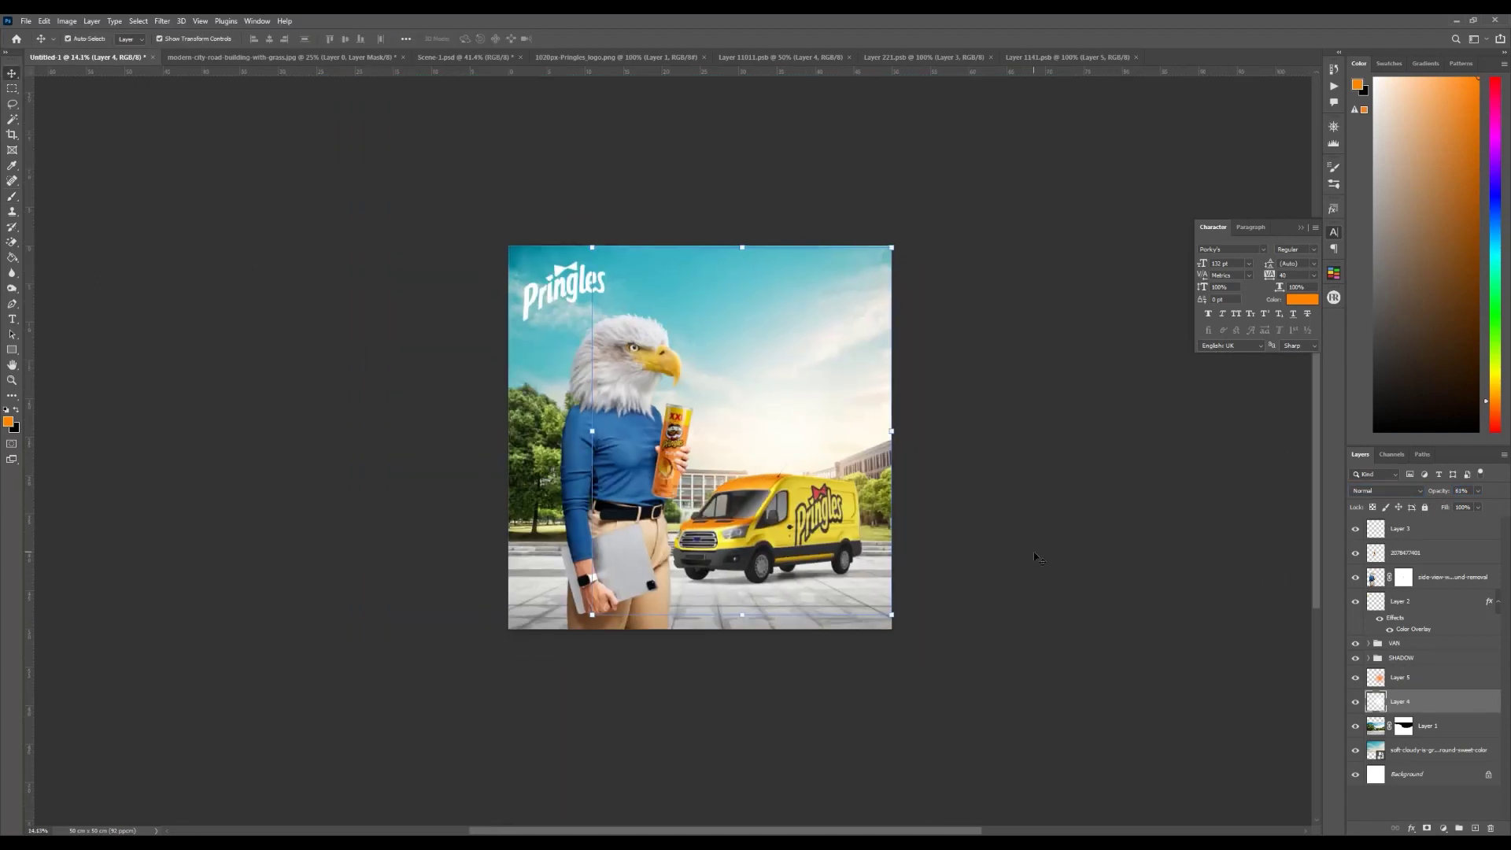
key("ctrl+0")
left_click(916, 500)
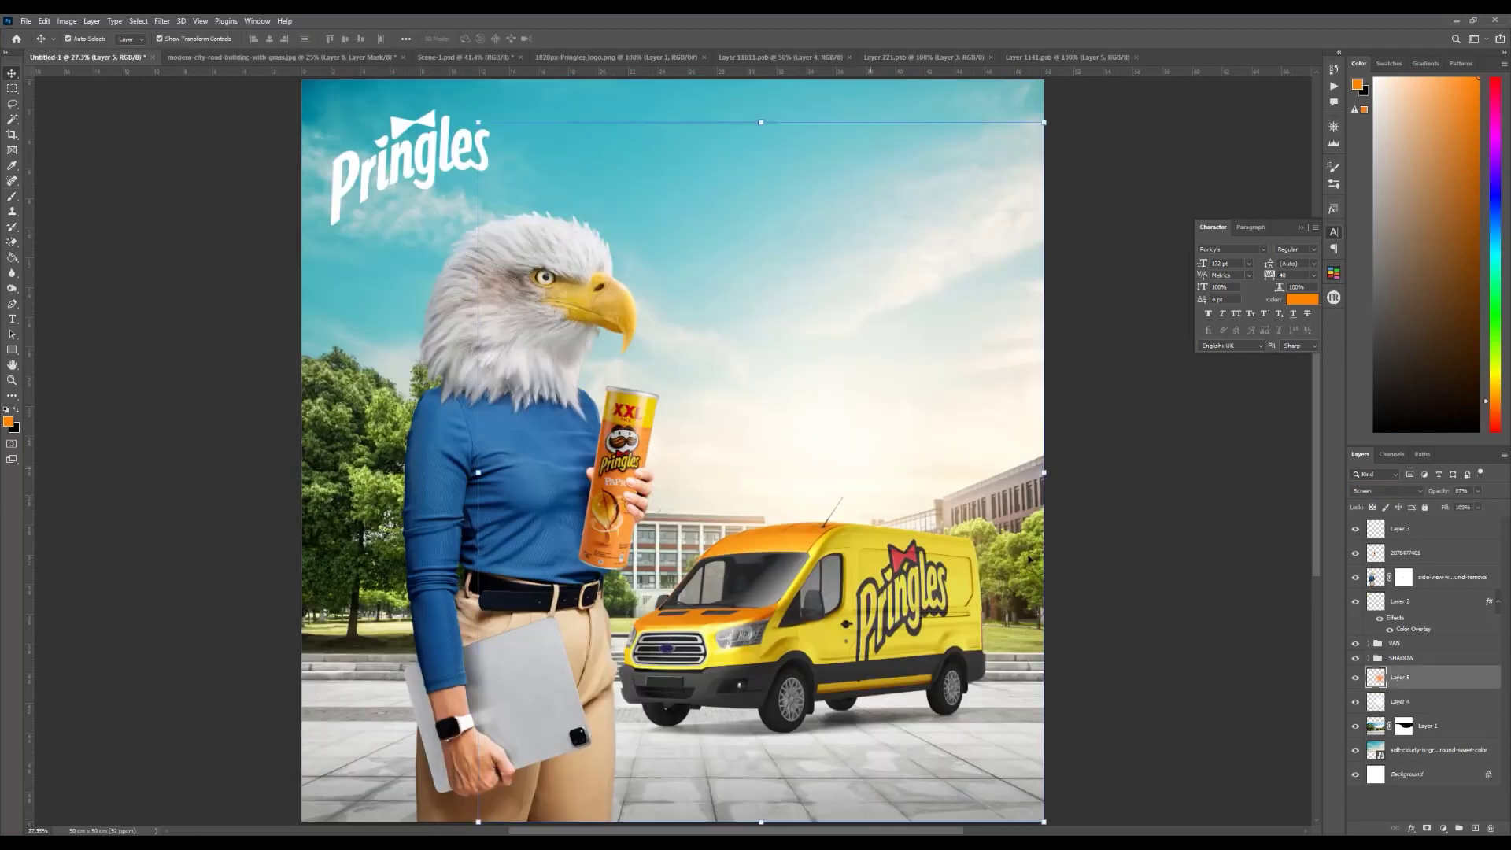
key("ctrl+minus")
left_click(1109, 594)
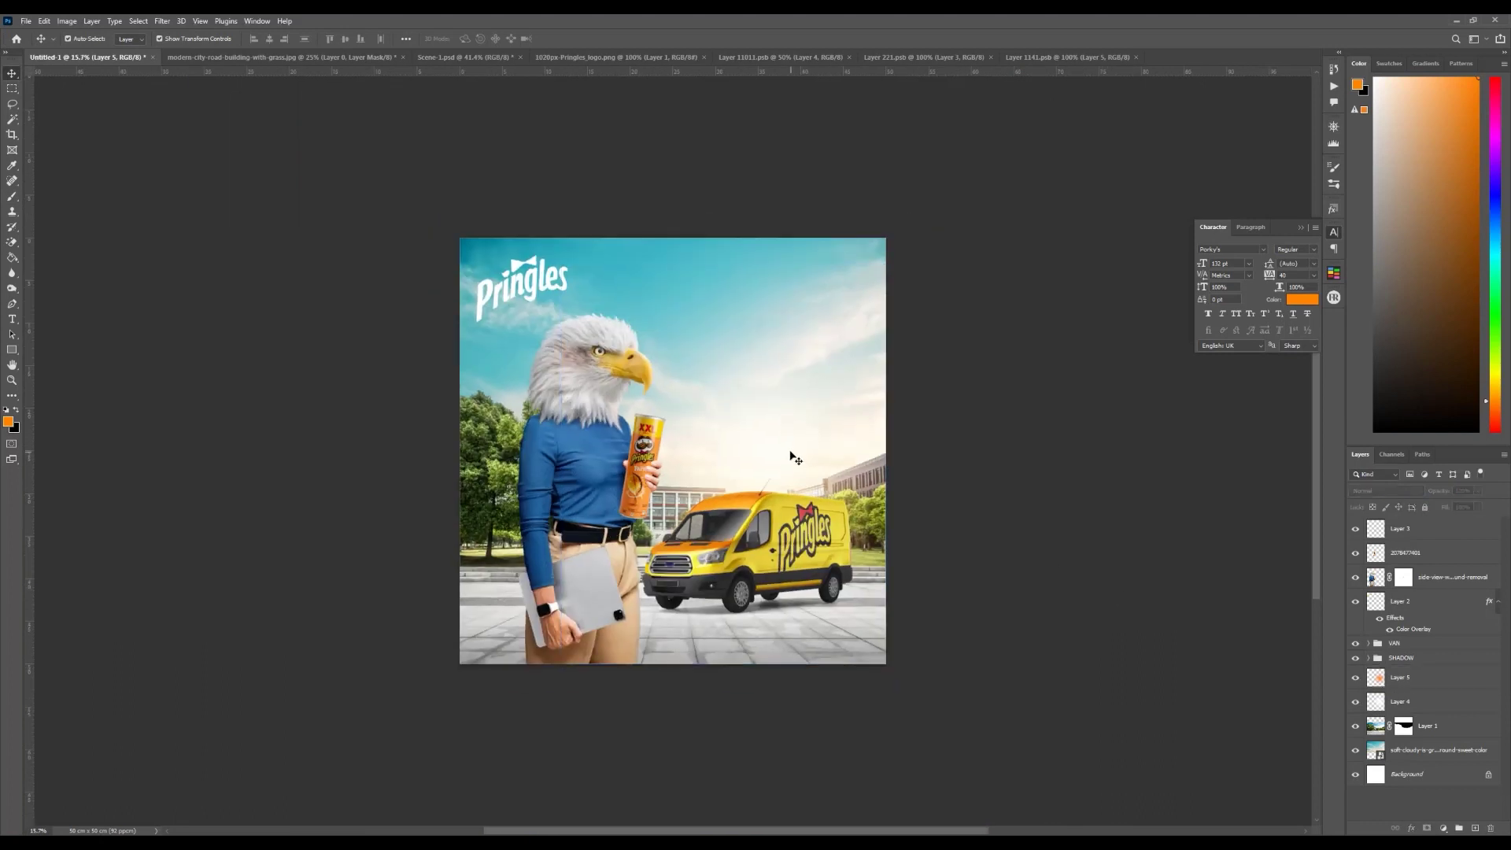
key("ctrl+0")
left_click(804, 273)
scroll(756, 343, "down", 2)
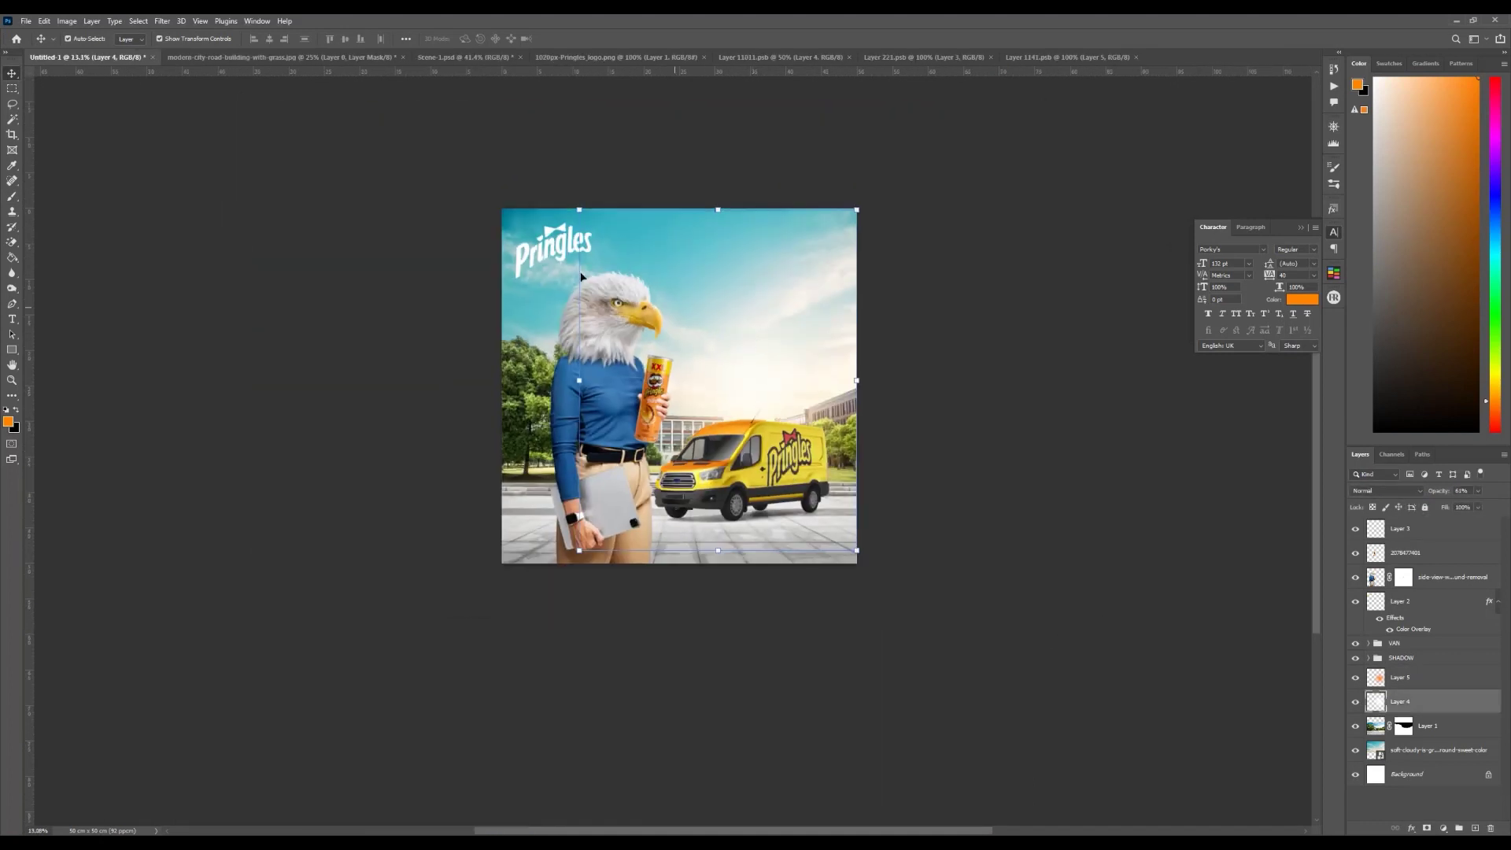
Step: Stretch the sky image horizontally so it extends well past the canvas's left edge
left_click(560, 314)
left_click(500, 317)
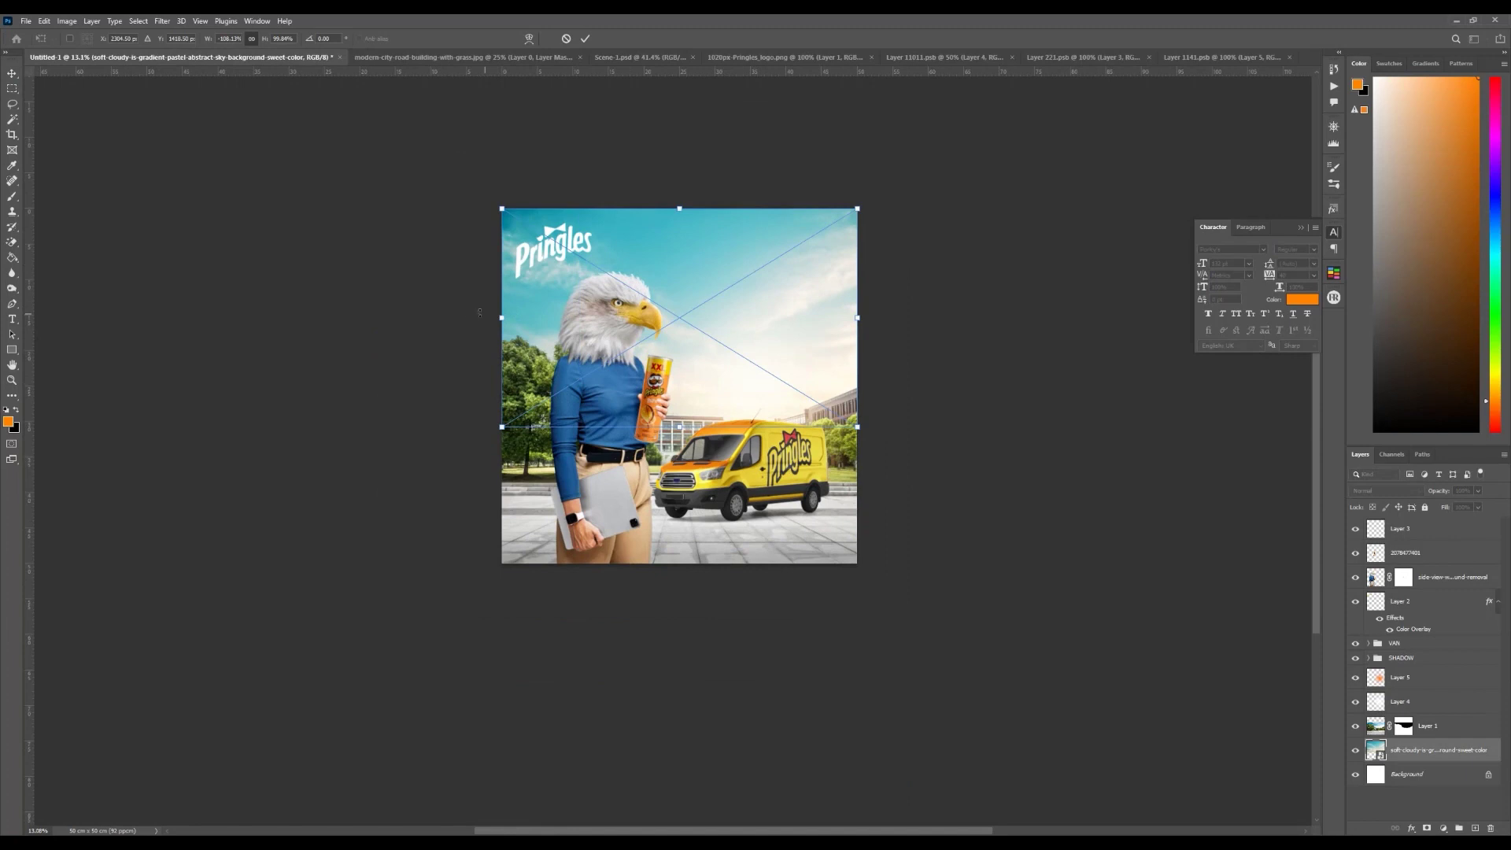
left_click(471, 313)
scroll(659, 318, "up", 2)
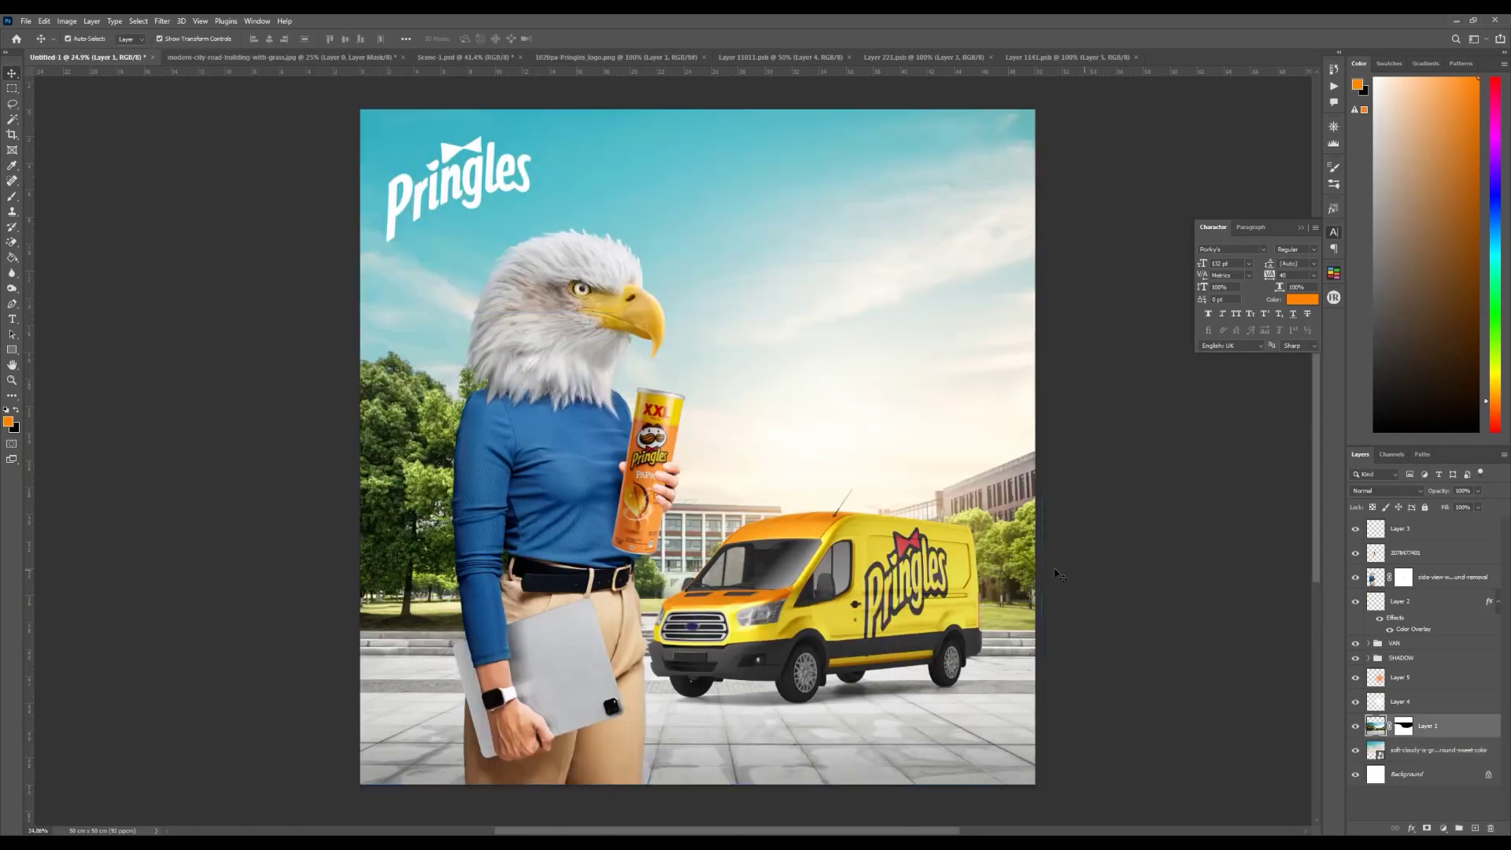
Step: Hide the Pringles can layer and select the eagle-headed woman's layer
left_click(671, 457)
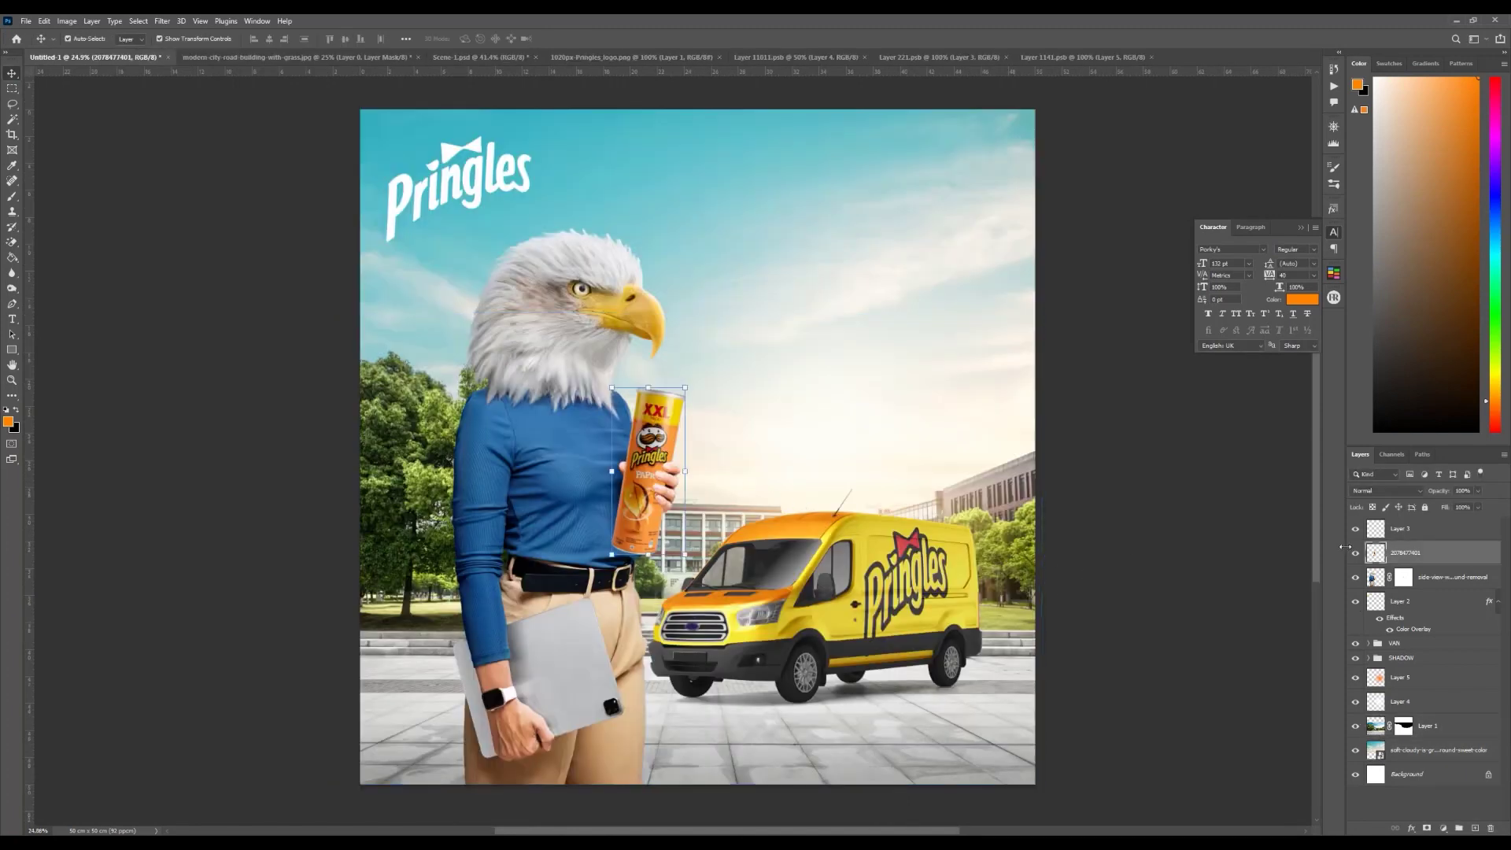
left_click(1354, 555)
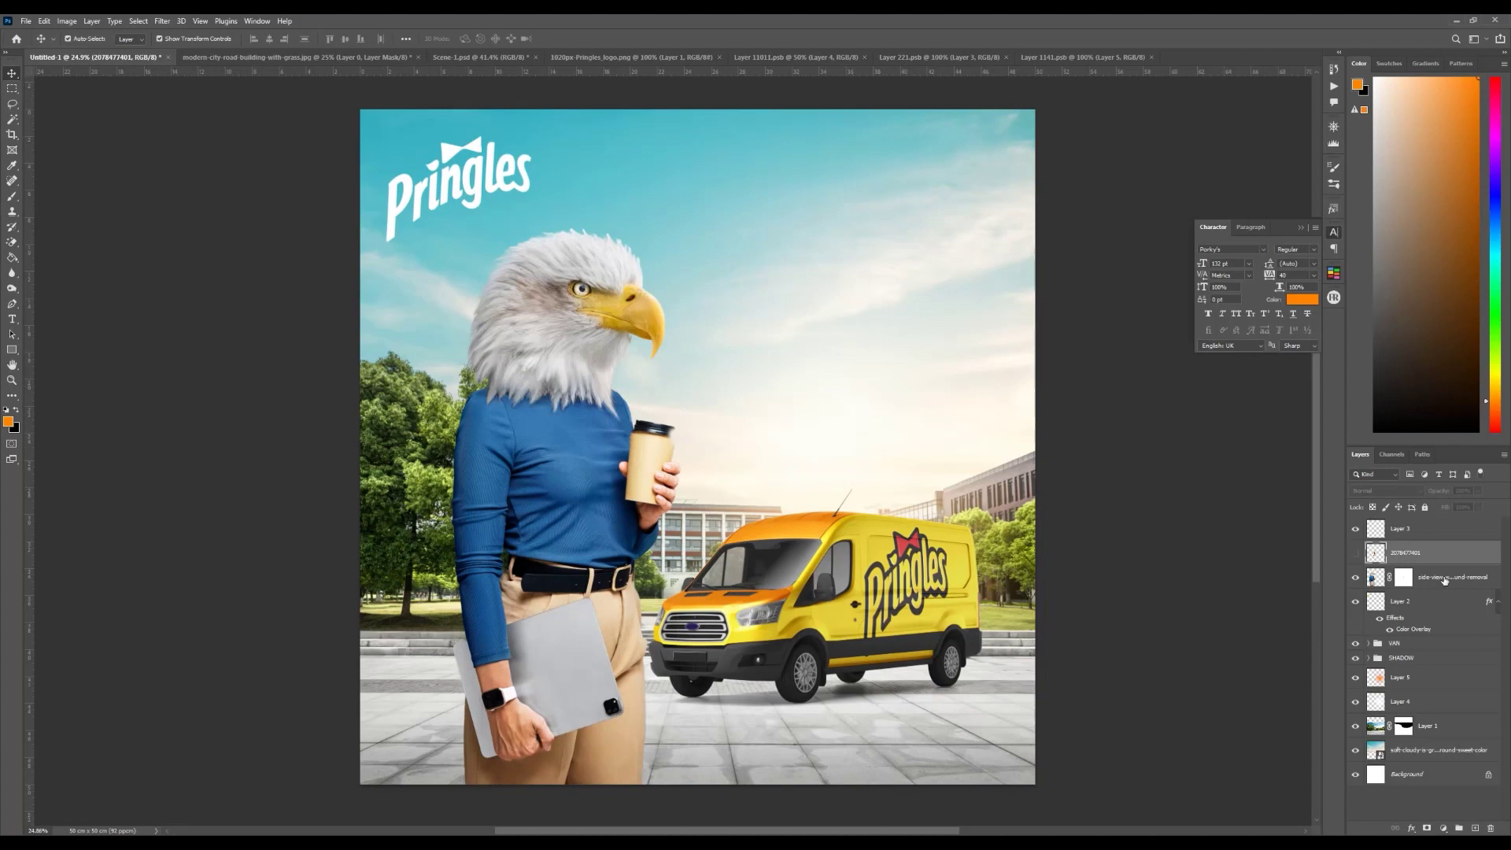
left_click(1445, 580)
scroll(614, 518, "up", 2)
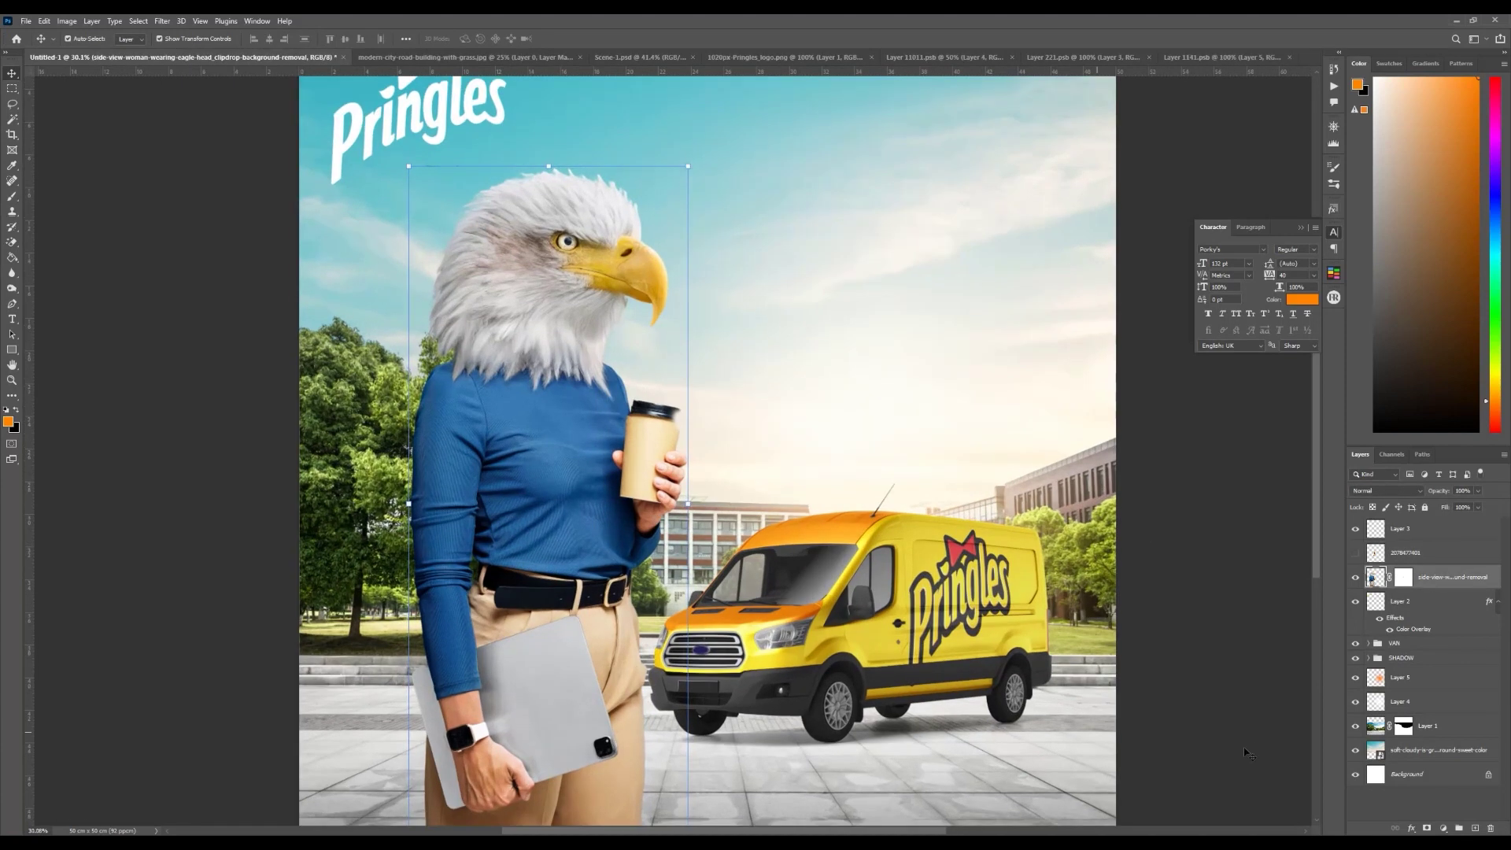
Step: Add a Hue/Saturation adjustment clipped to the sky with saturation -67, lightness +2 and a slight hue shift
left_click(1410, 756)
scroll(952, 647, "down", 2)
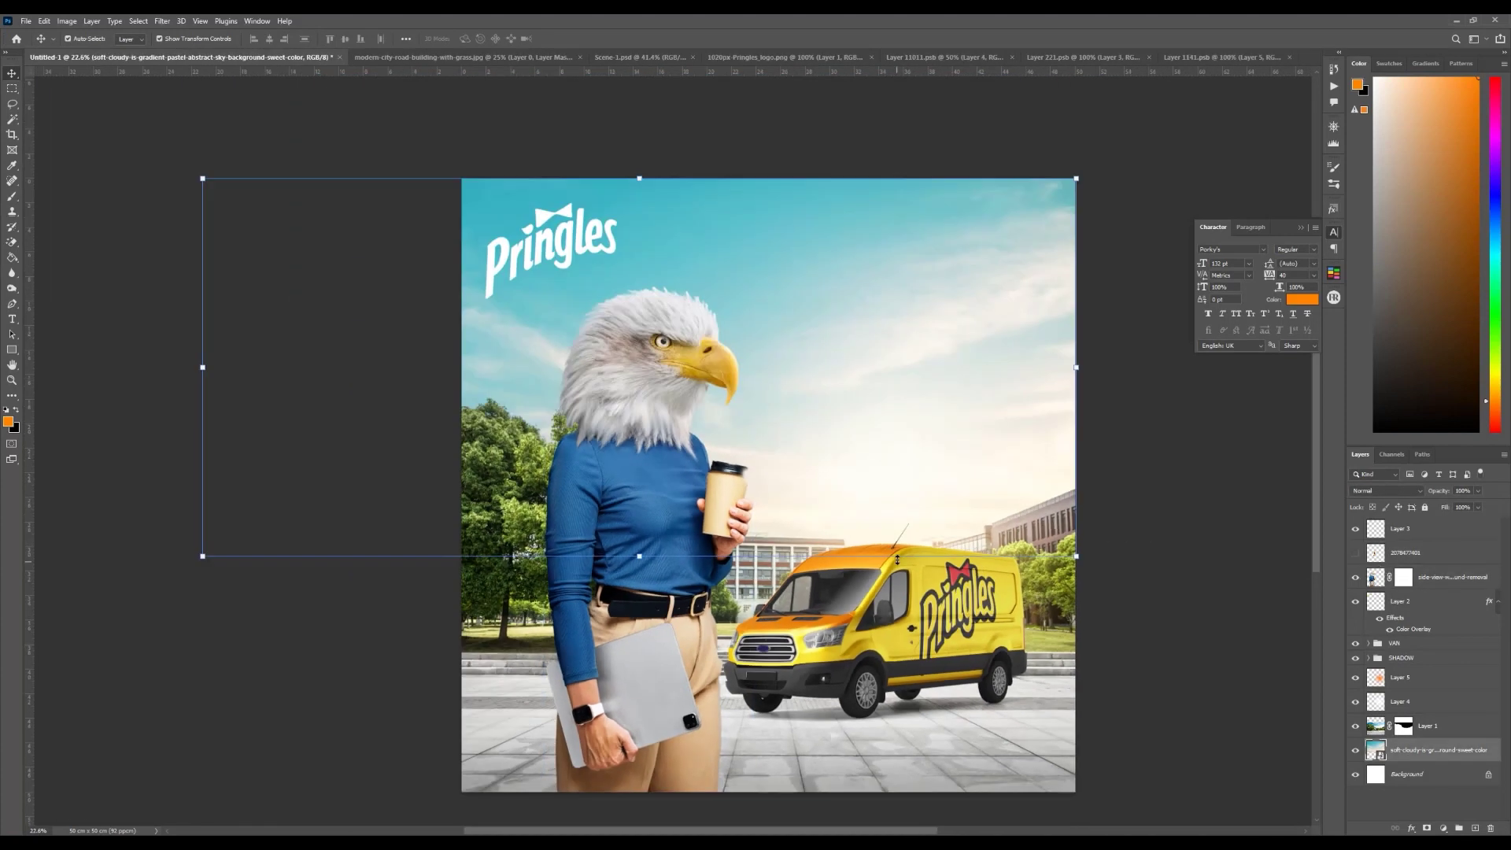
scroll(898, 562, "up", 2)
left_click(1443, 829)
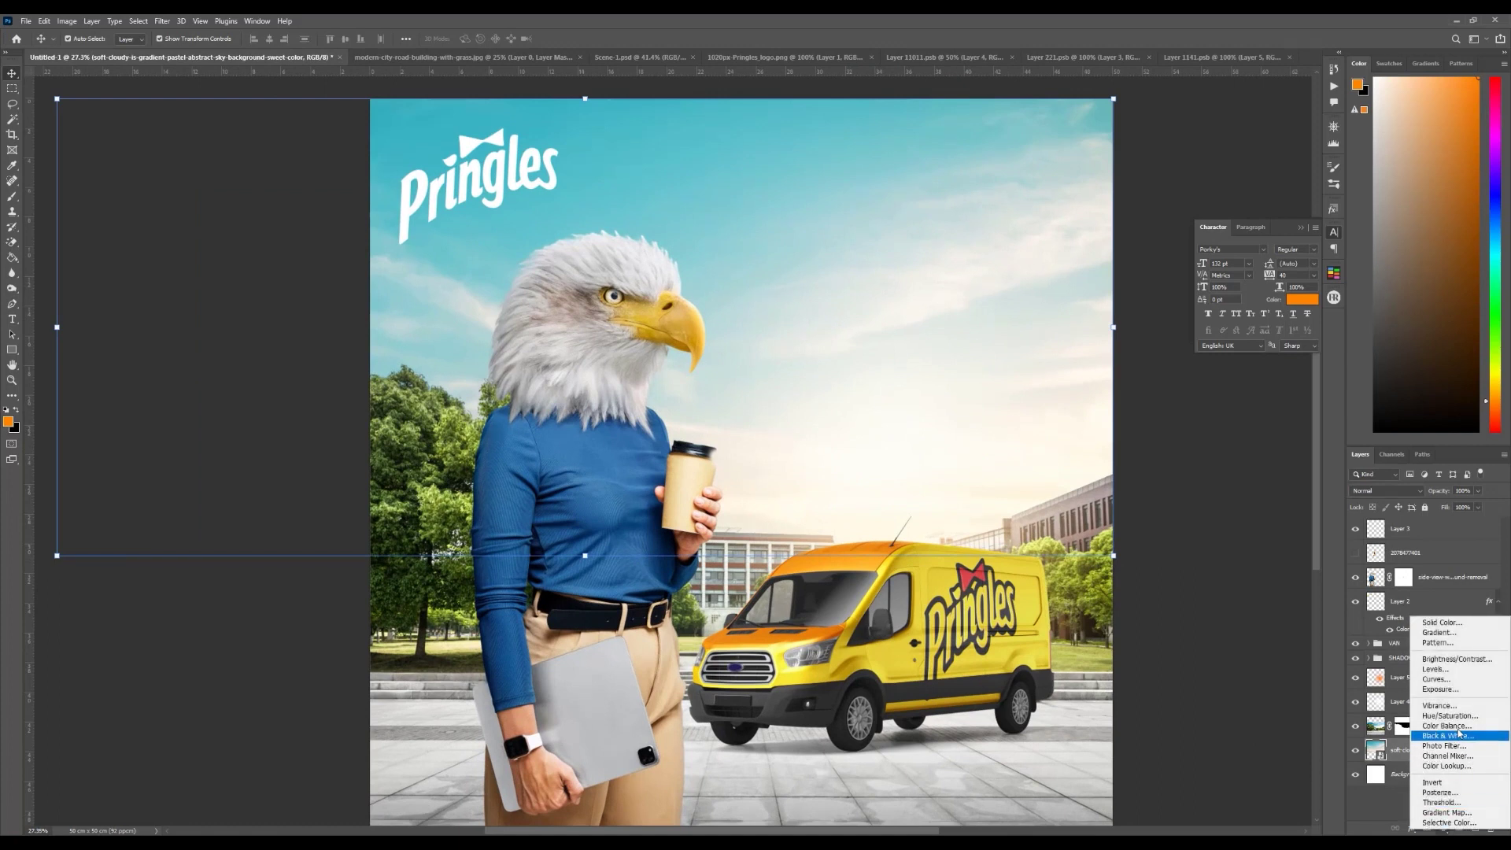
left_click(1452, 720)
left_click(1103, 448)
left_click(1066, 360)
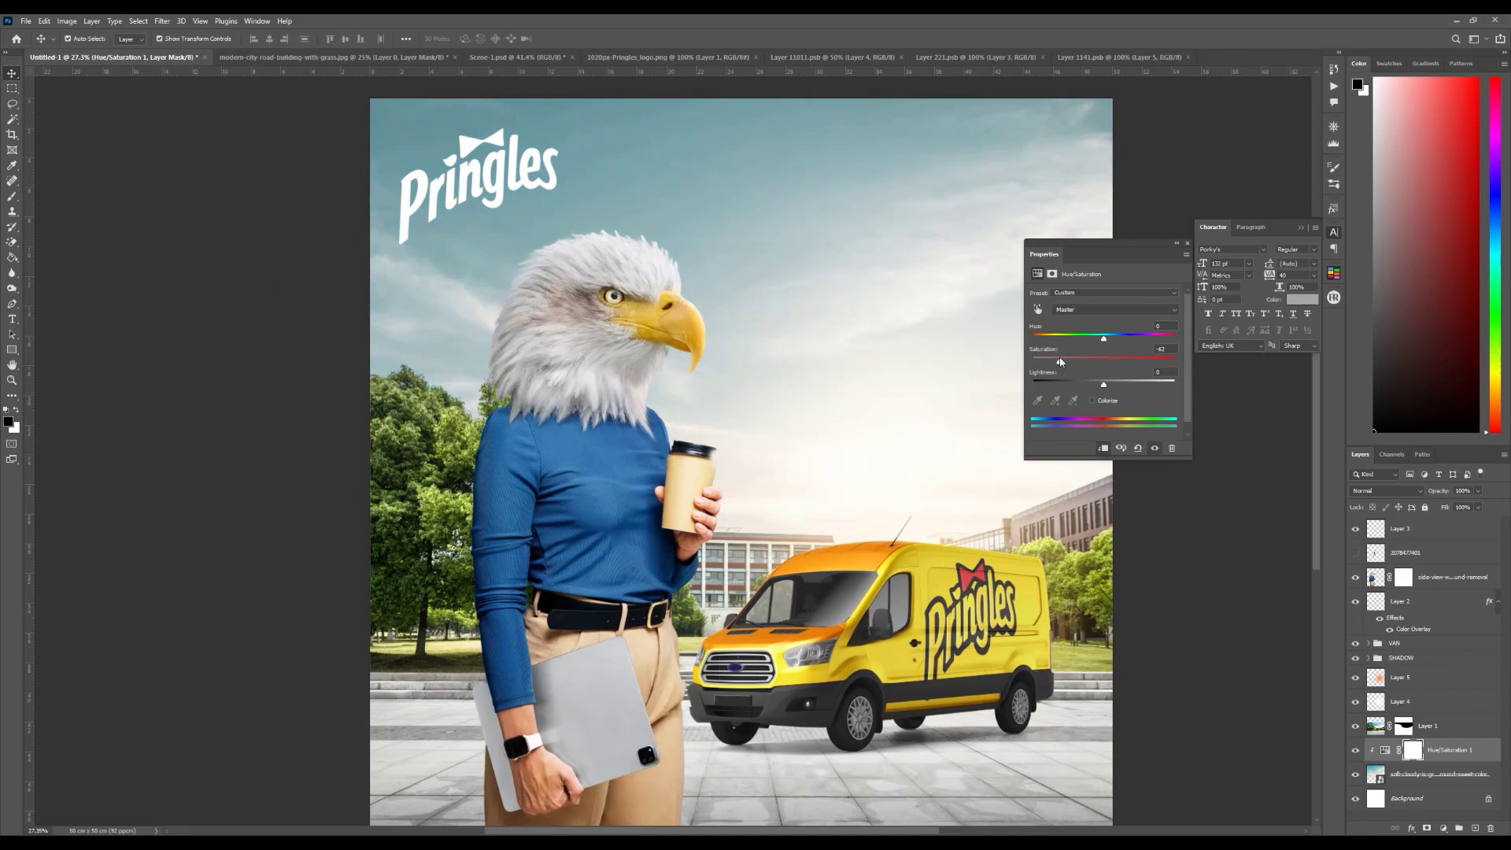
left_click_drag(1098, 344, 1107, 342)
left_click_drag(1102, 388, 1105, 387)
key("h")
left_click_drag(749, 465, 743, 471)
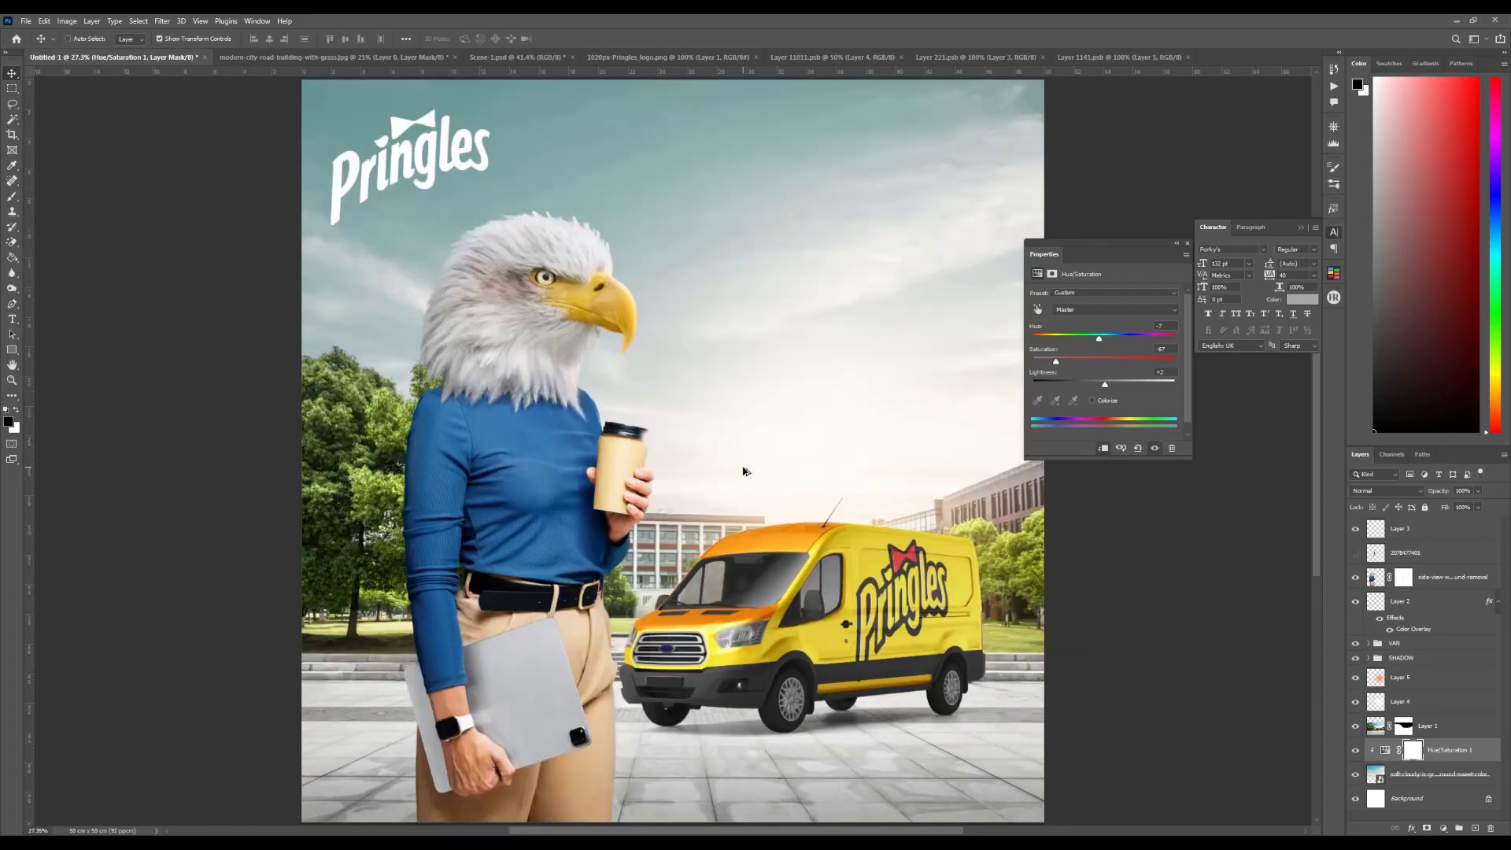
Step: Add a Hue/Saturation adjustment above the campus layer and tone down its yellows
left_click(1355, 727)
left_click(1356, 726)
left_click(1417, 726)
left_click(1444, 828)
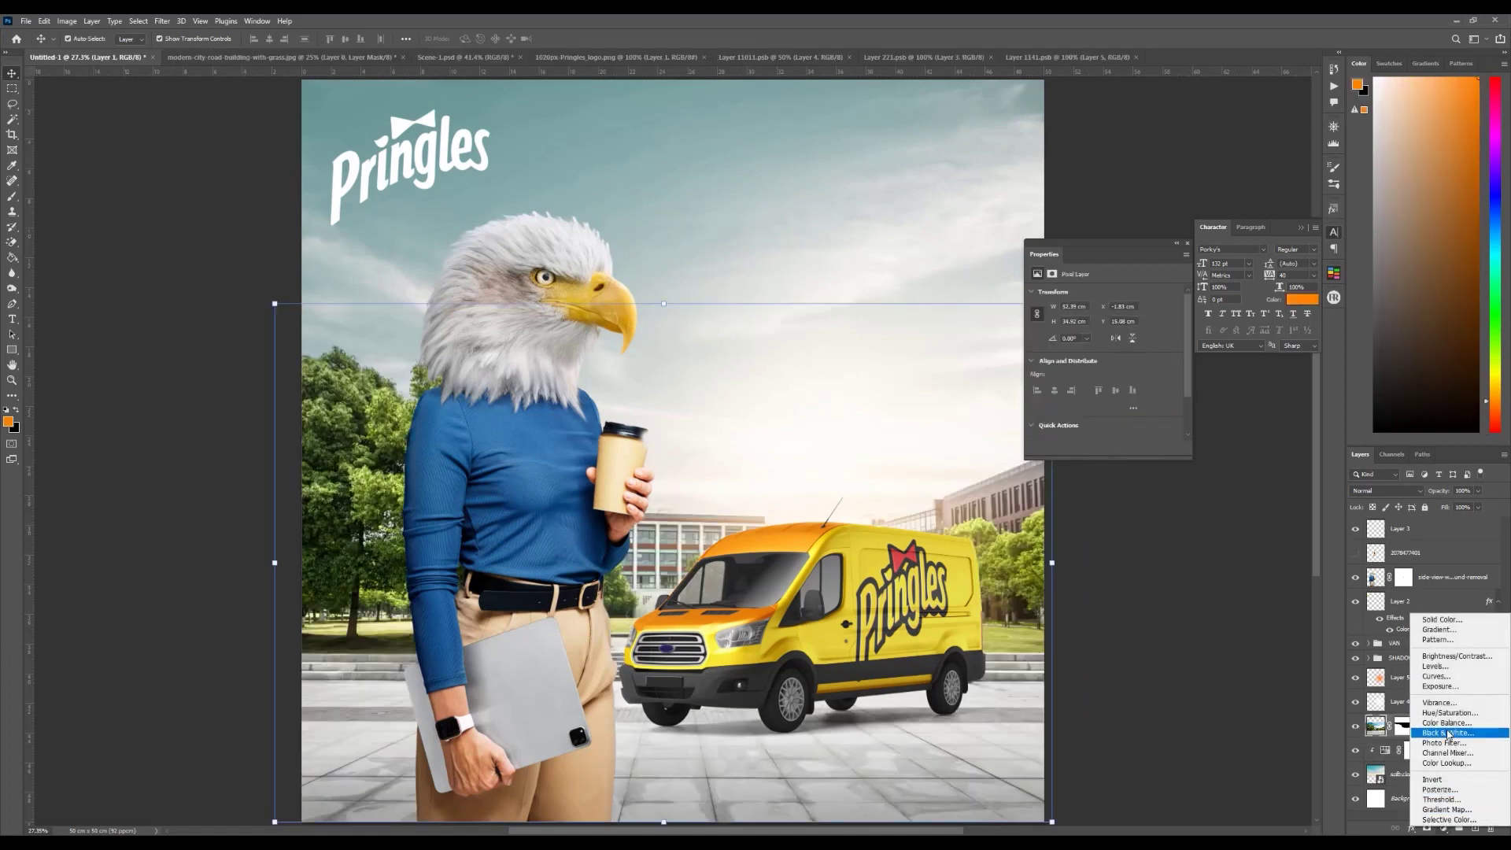
left_click(1447, 713)
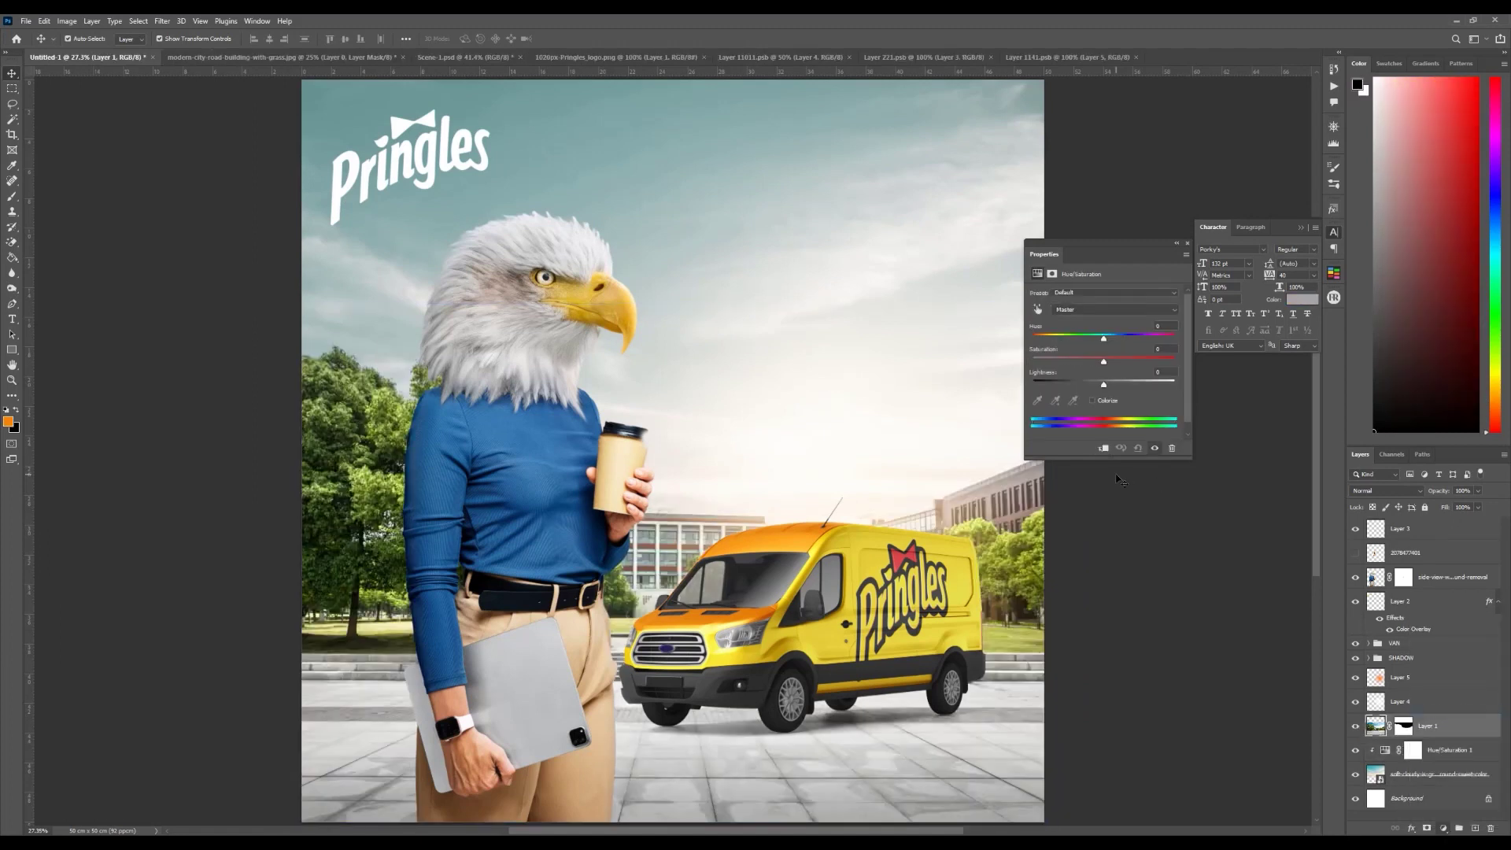
left_click(1119, 309)
left_click(1106, 338)
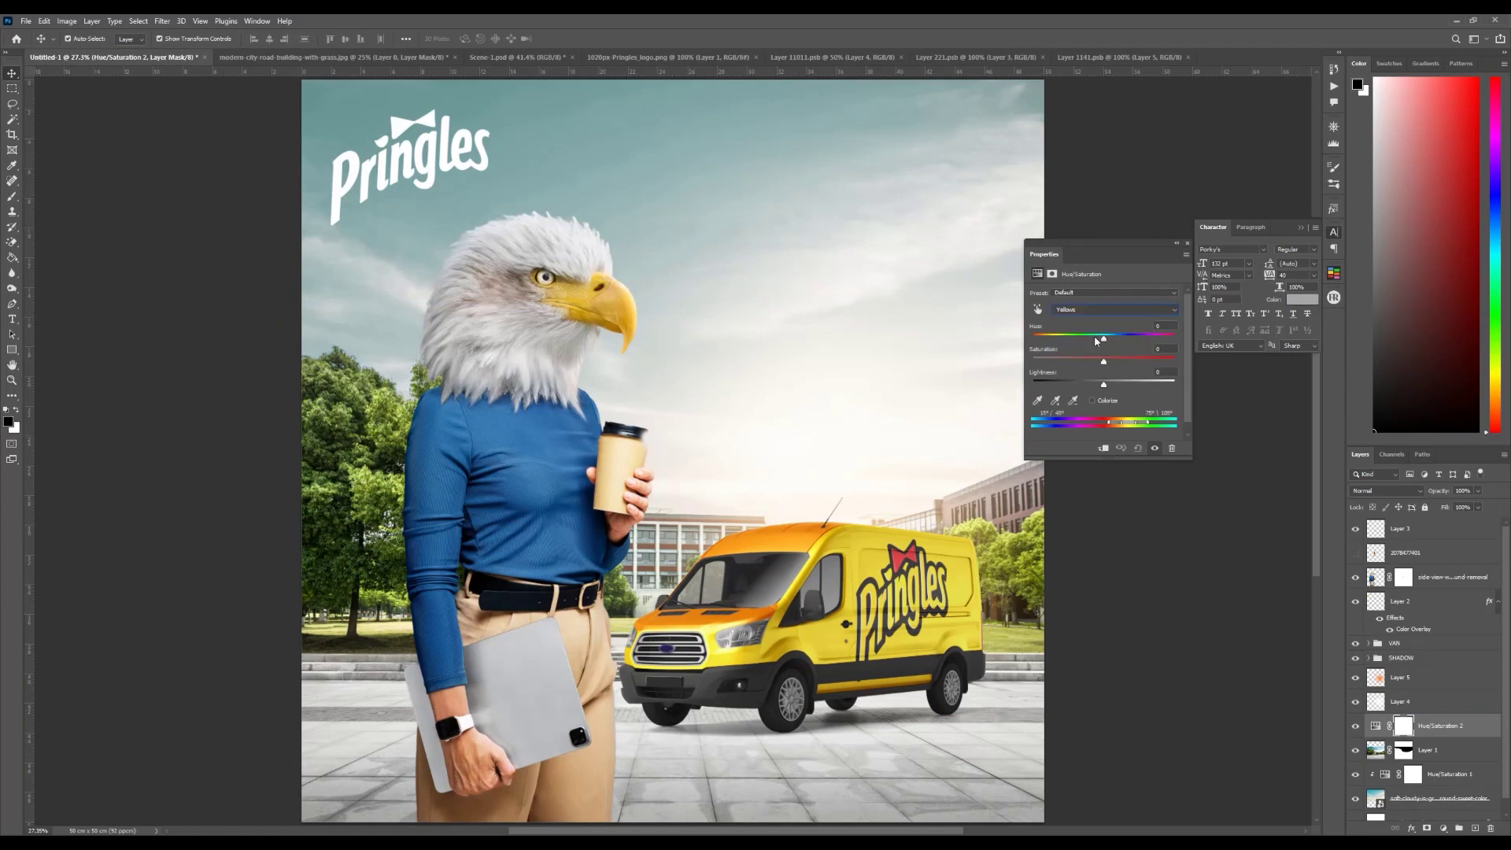
left_click_drag(1105, 340, 1115, 392)
Step: Switch the campus Hue/Saturation adjustment to the Reds range and adjust the reds
left_click(1105, 312)
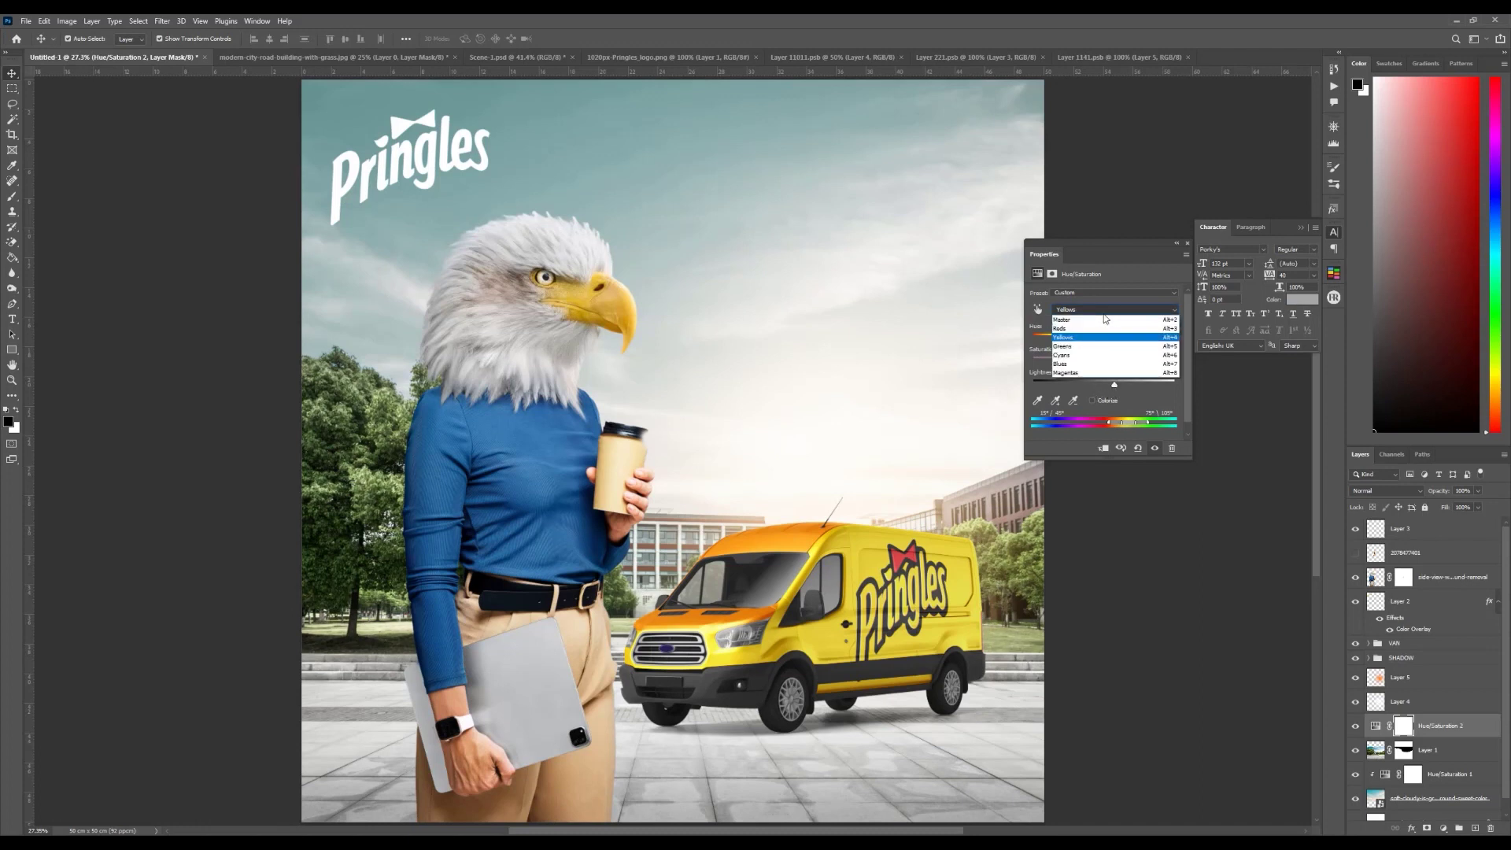
left_click(1100, 328)
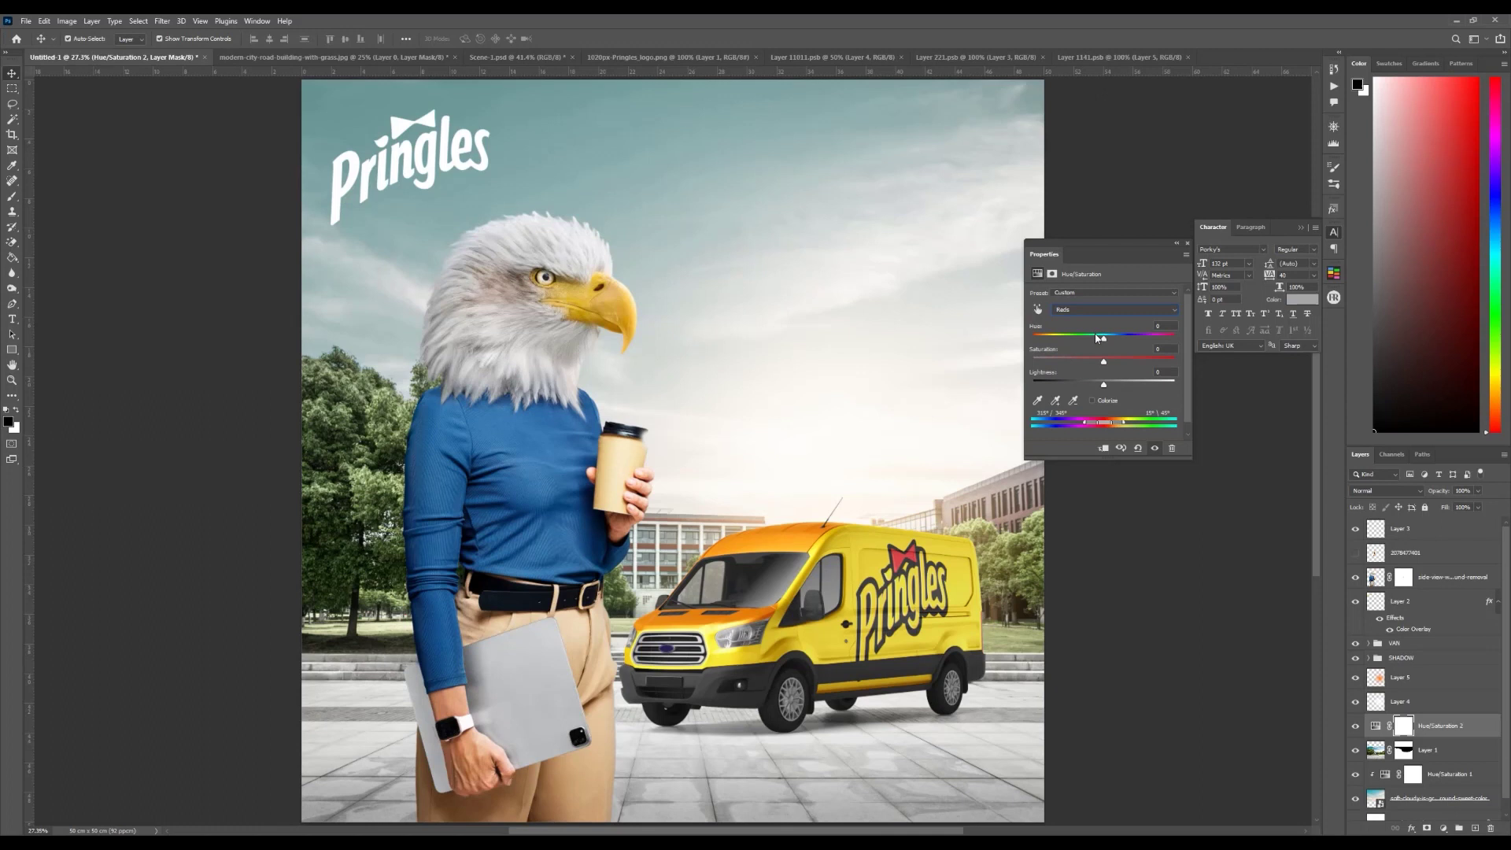
left_click_drag(1104, 340, 1065, 347)
left_click(1007, 561)
scroll(1008, 561, "up", 5)
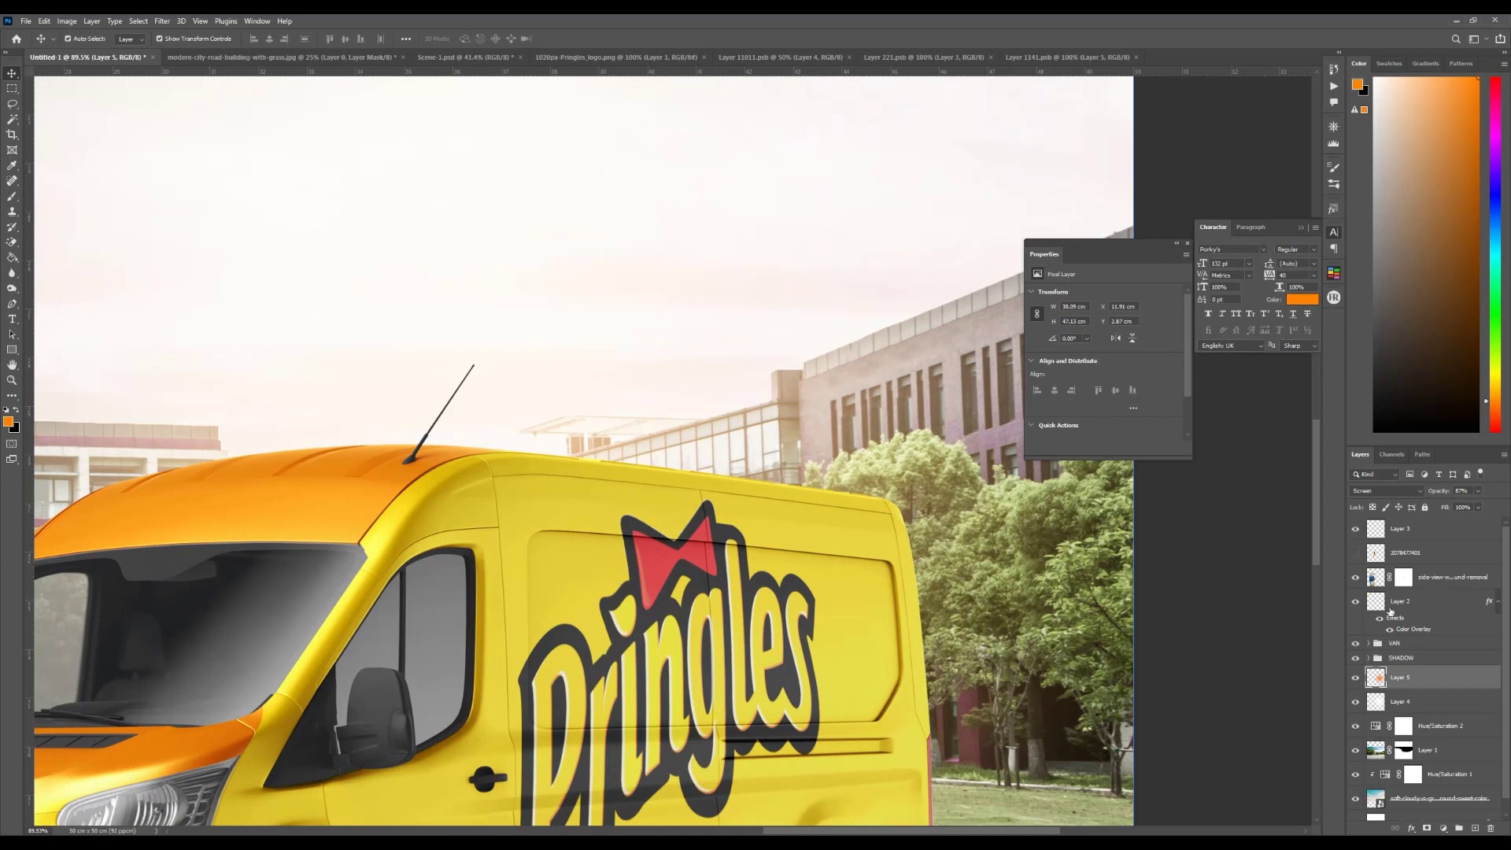
Step: Reopen the campus Hue/Saturation adjustment and fine-tune the hue of the background colours
left_click(1382, 725)
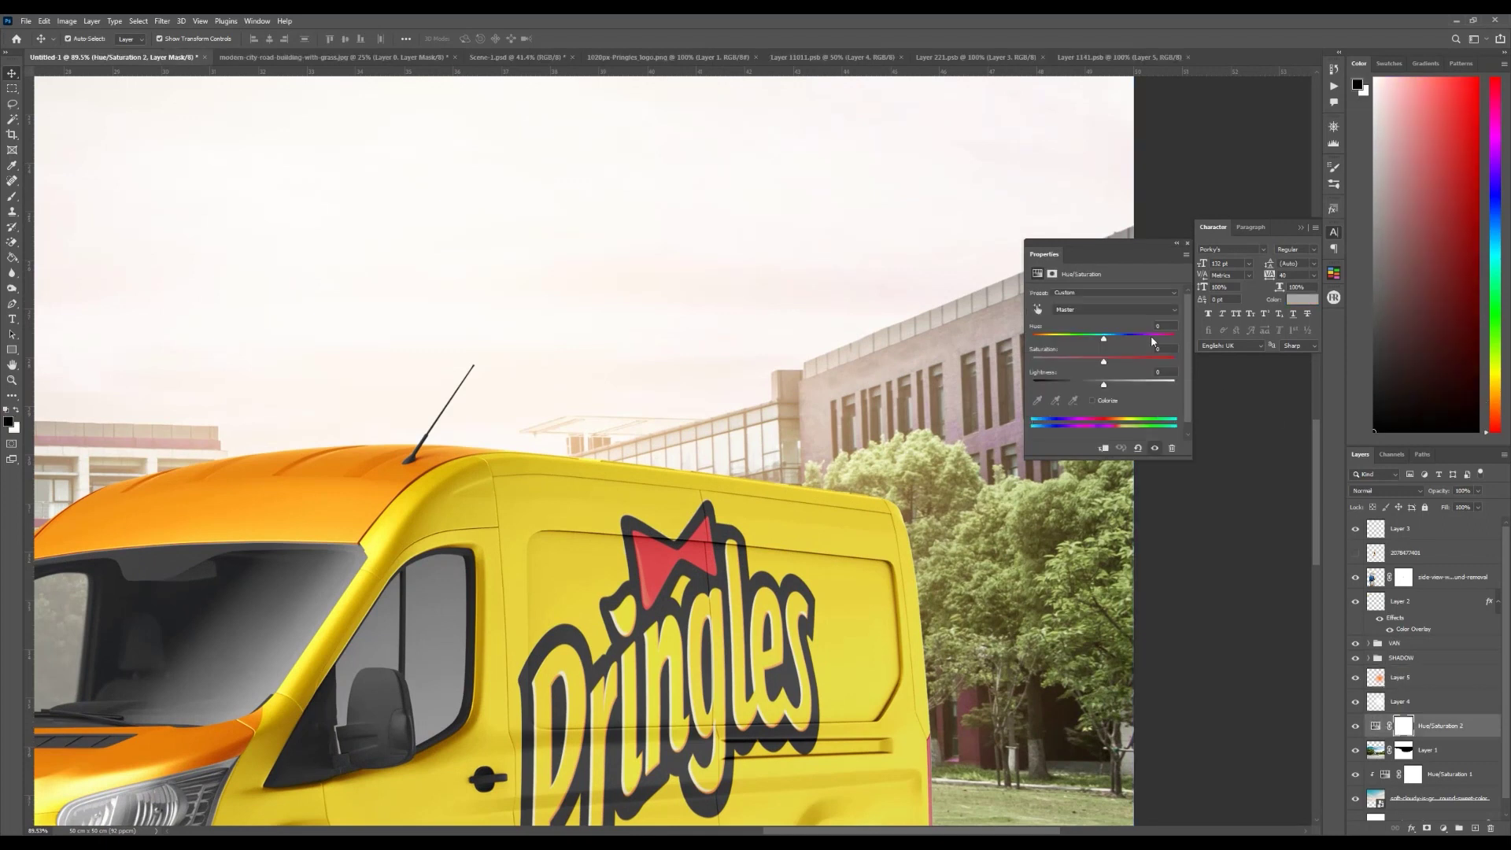
left_click(1110, 309)
left_click(1094, 320)
left_click_drag(1104, 339, 1173, 346)
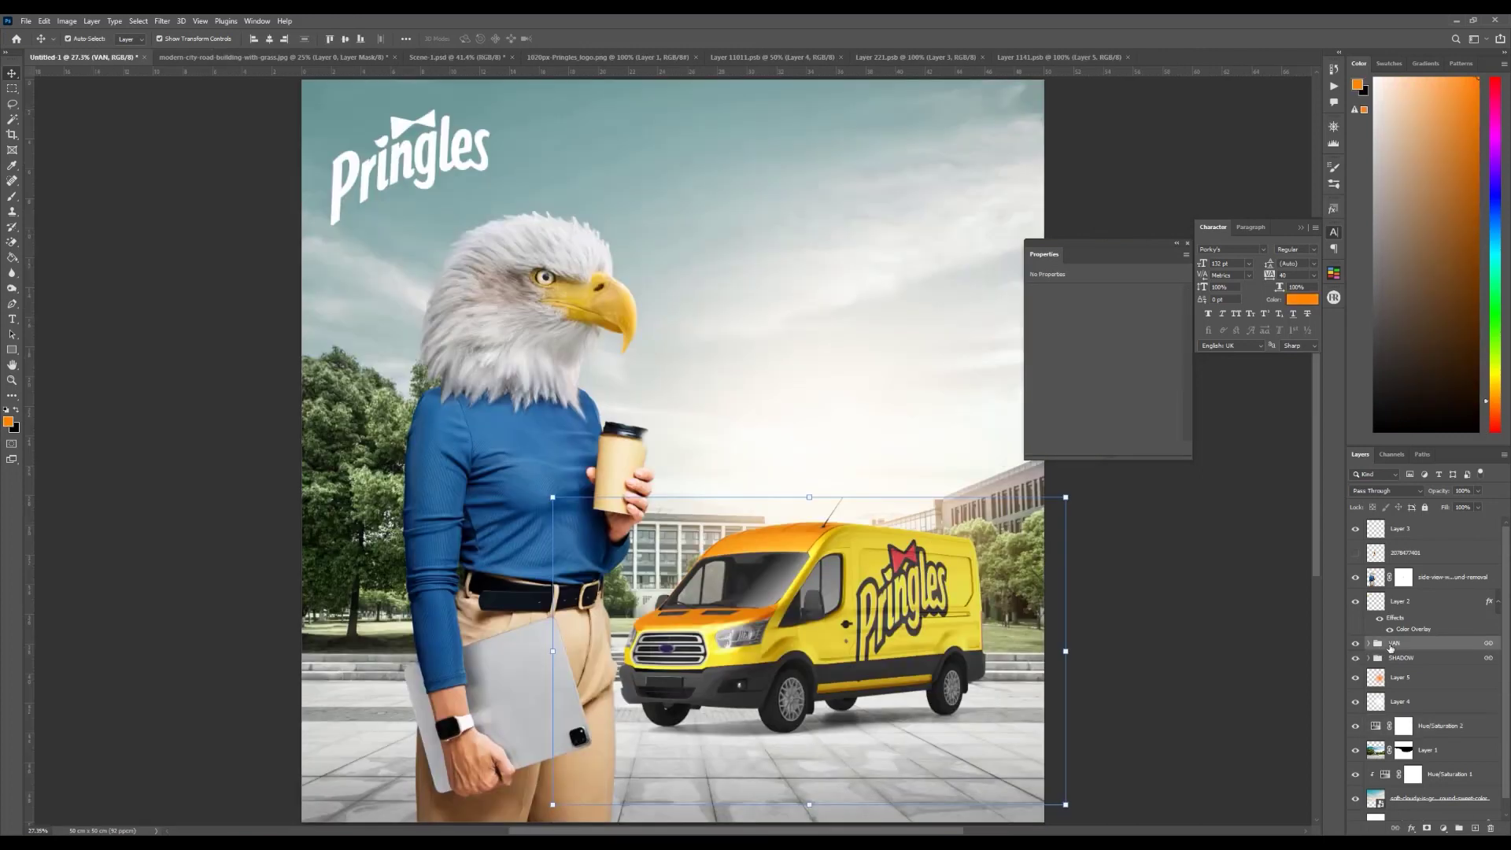
Step: Merge the VAN group into a single layer
right_click(1391, 644)
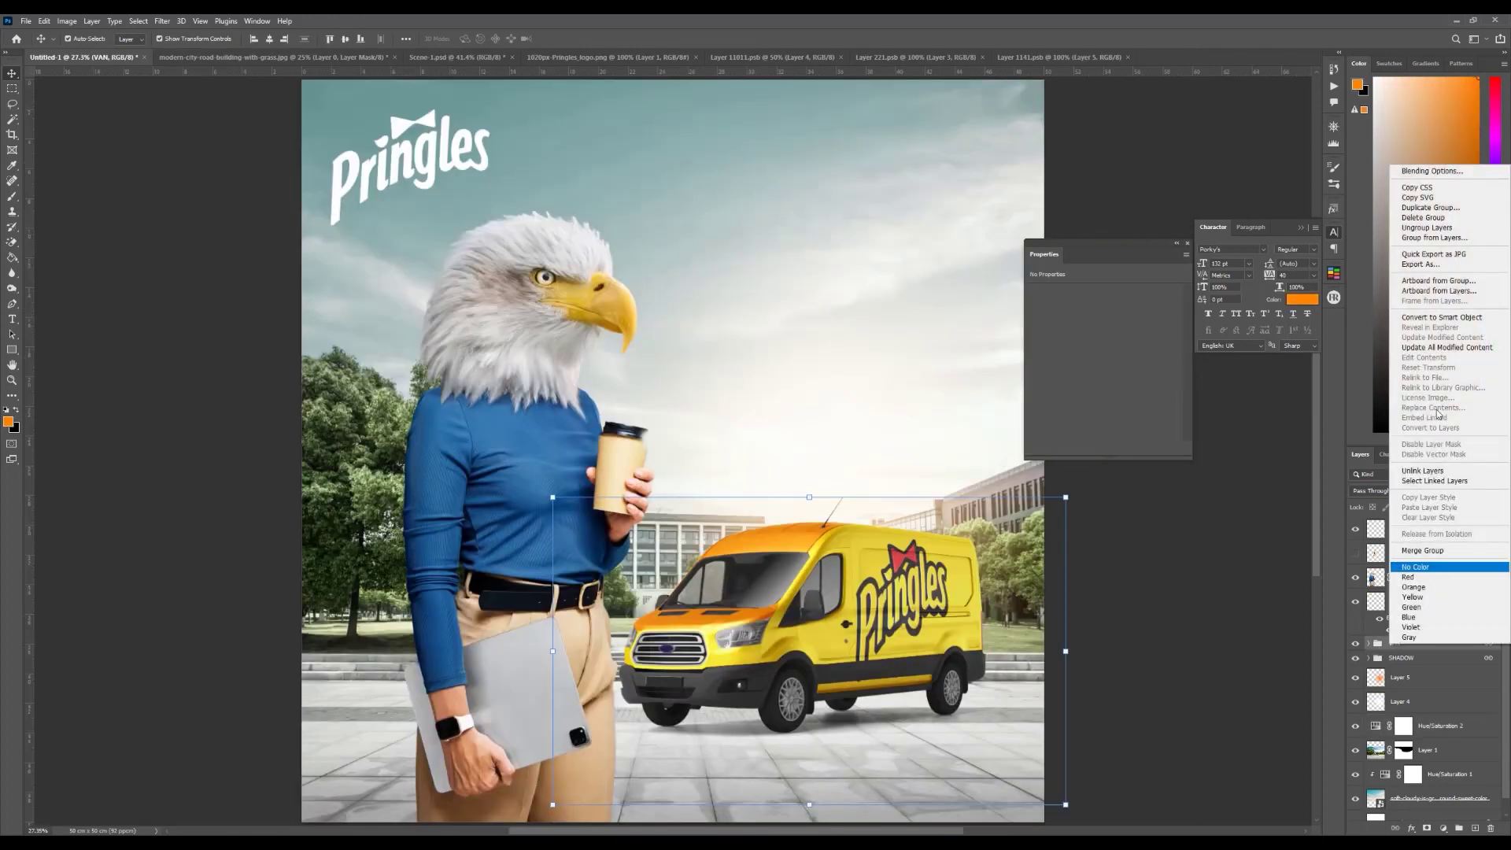
left_click(1275, 563)
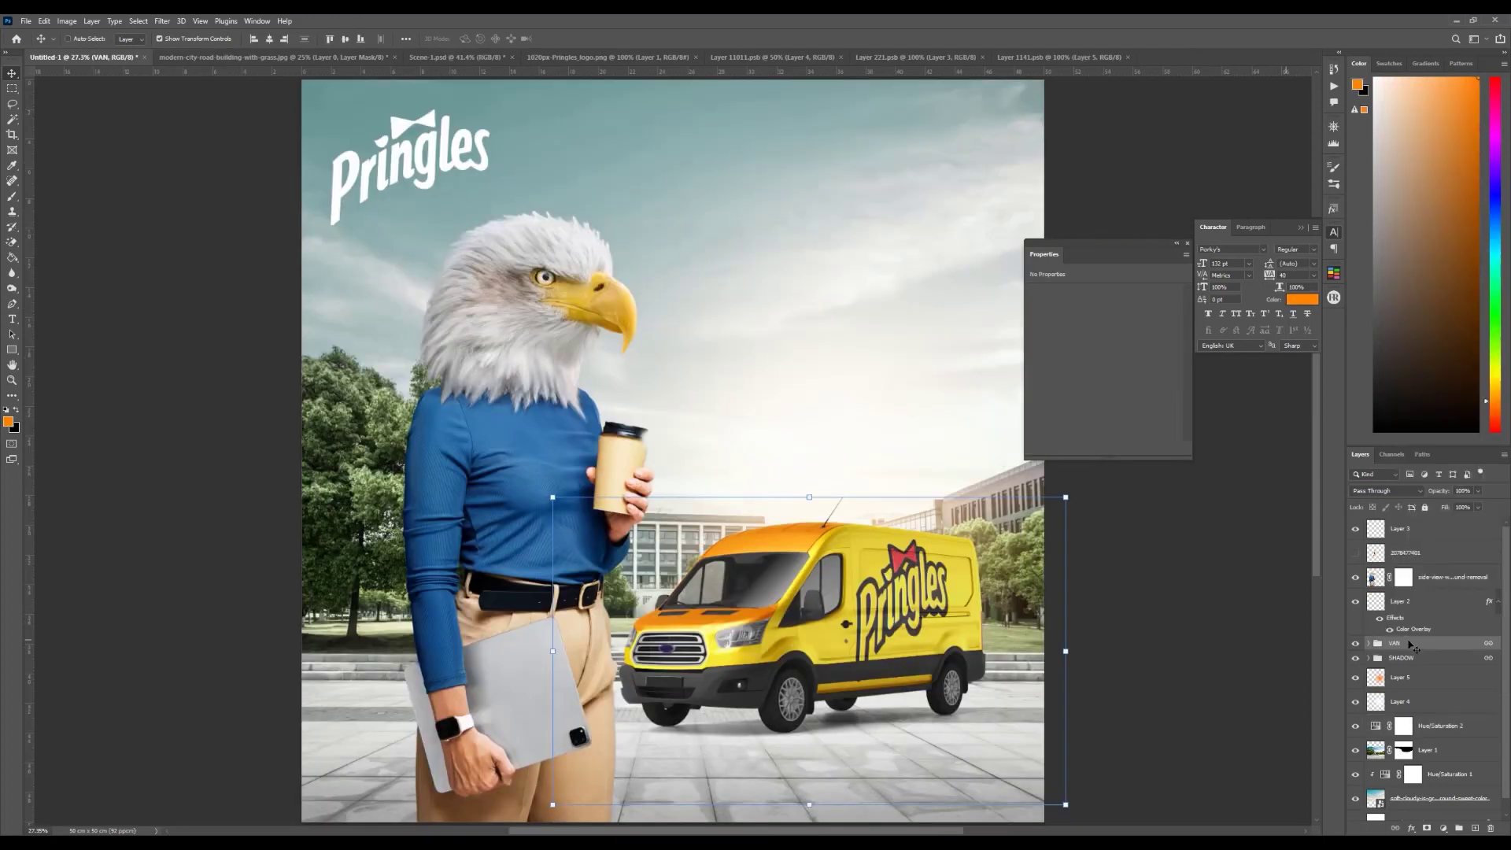
left_click(1355, 648)
left_click(1355, 648)
left_click(1354, 648)
left_click(1355, 648)
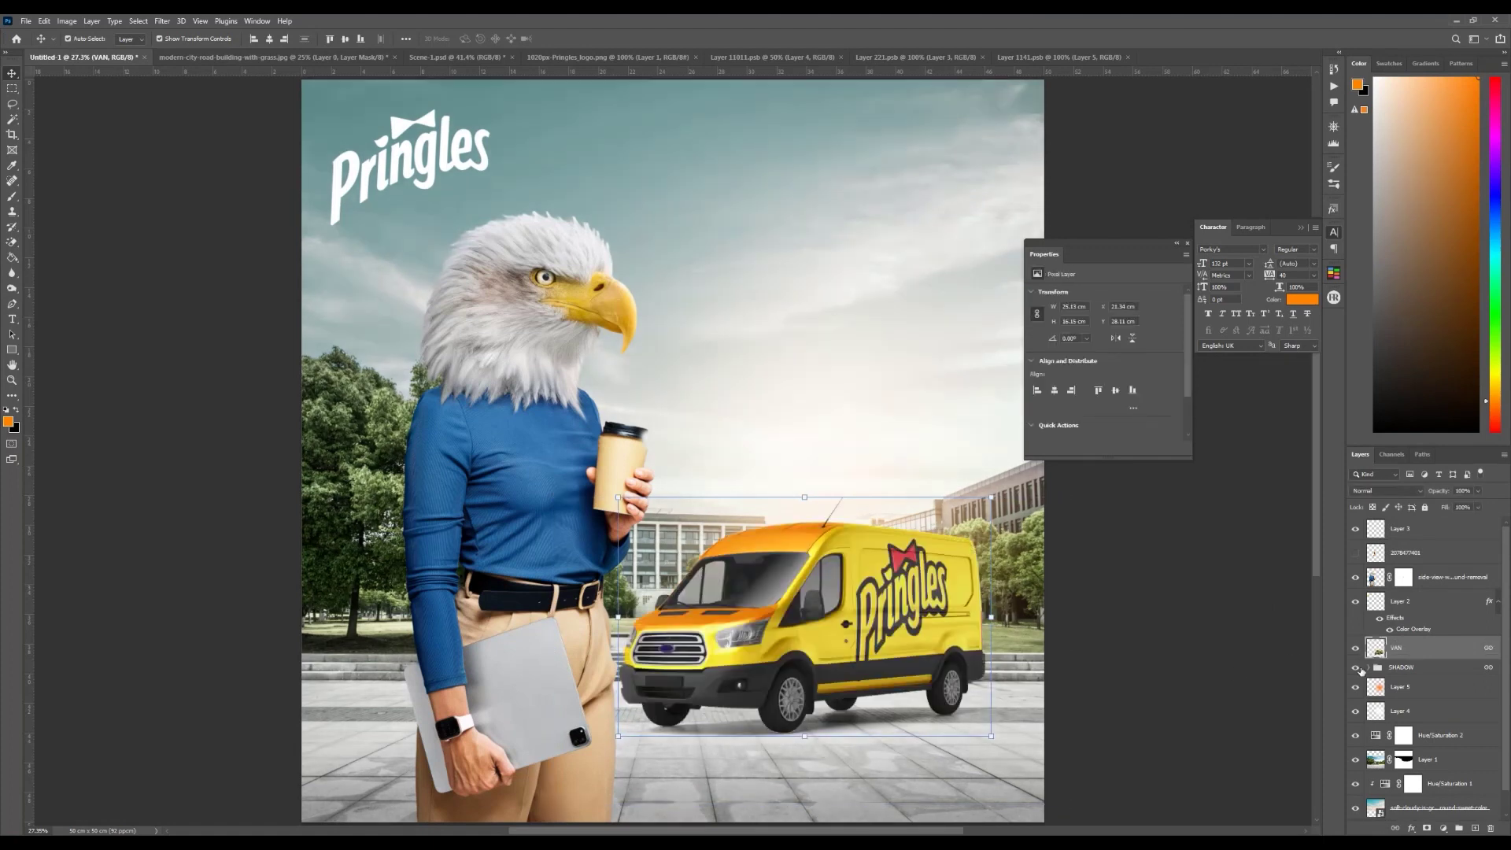
Step: Toggle the SHADOW group's visibility to compare the van with and without its shadow
left_click(1356, 668)
left_click(1356, 668)
left_click(1356, 668)
left_click(1356, 668)
left_click(1134, 535)
scroll(814, 345, "down", 2)
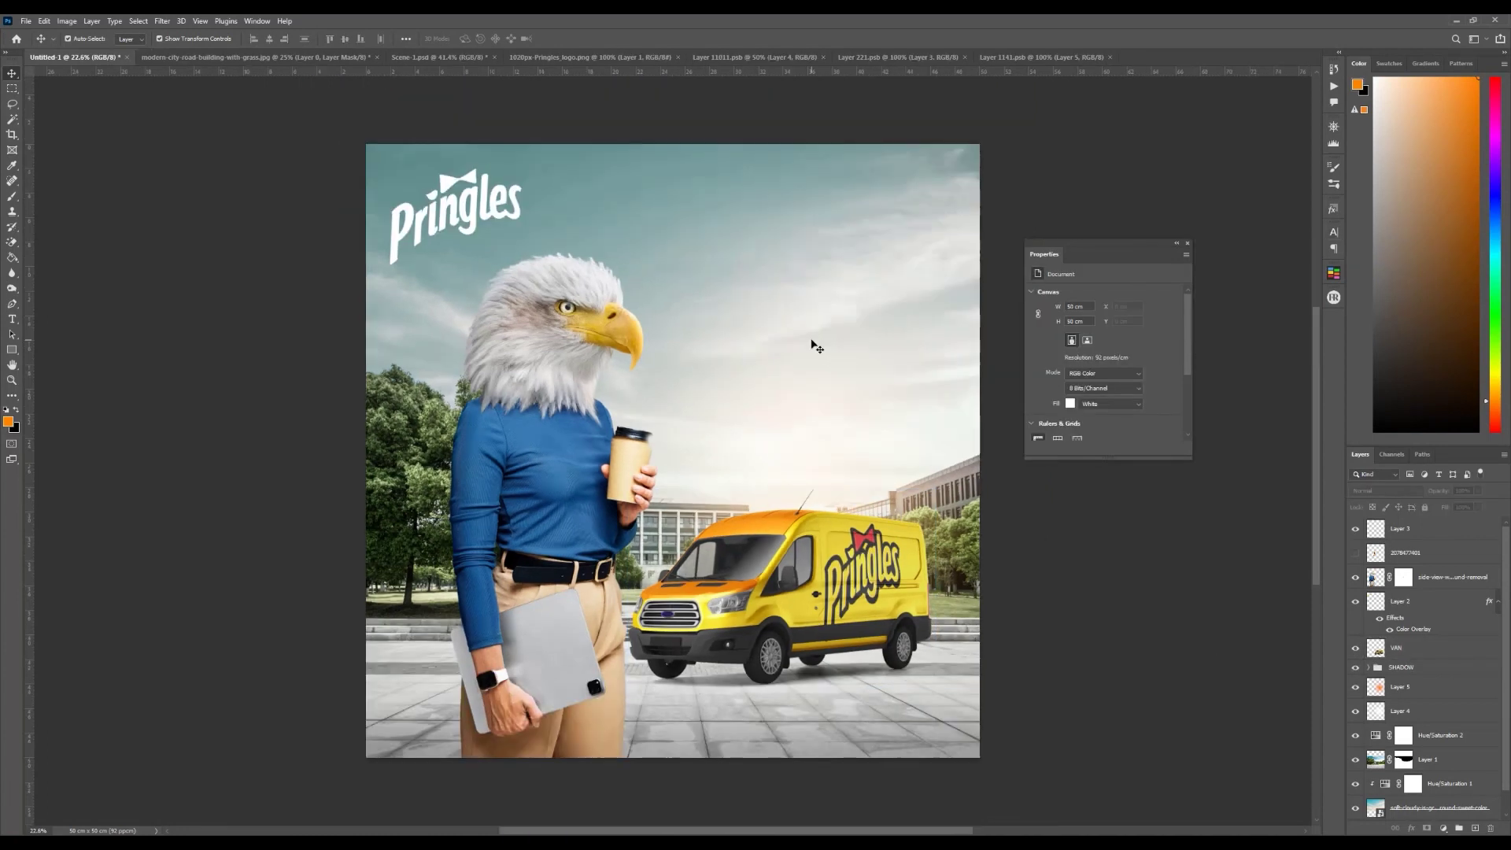
Step: Shift the hue of the sky's Hue/Saturation adjustment slightly toward blue and close its settings
left_click(813, 345)
scroll(814, 343, "up", 1)
left_click(1387, 785)
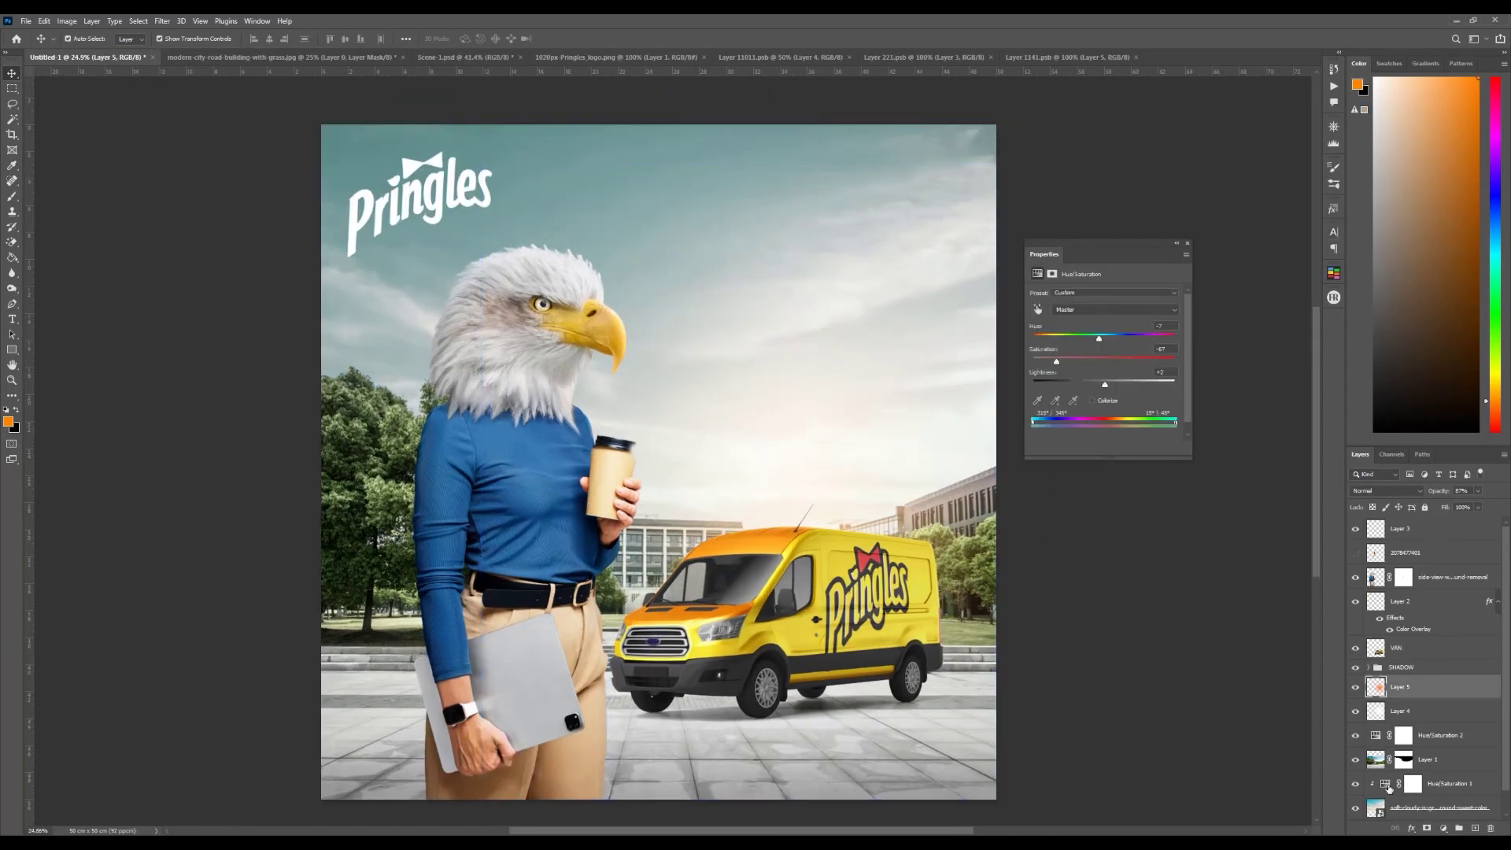
mouse_move(1102, 340)
left_mouse_down()
mouse_move(1086, 341)
mouse_move(1107, 344)
left_mouse_up()
key("ctrl+minus")
key("ctrl+minus")
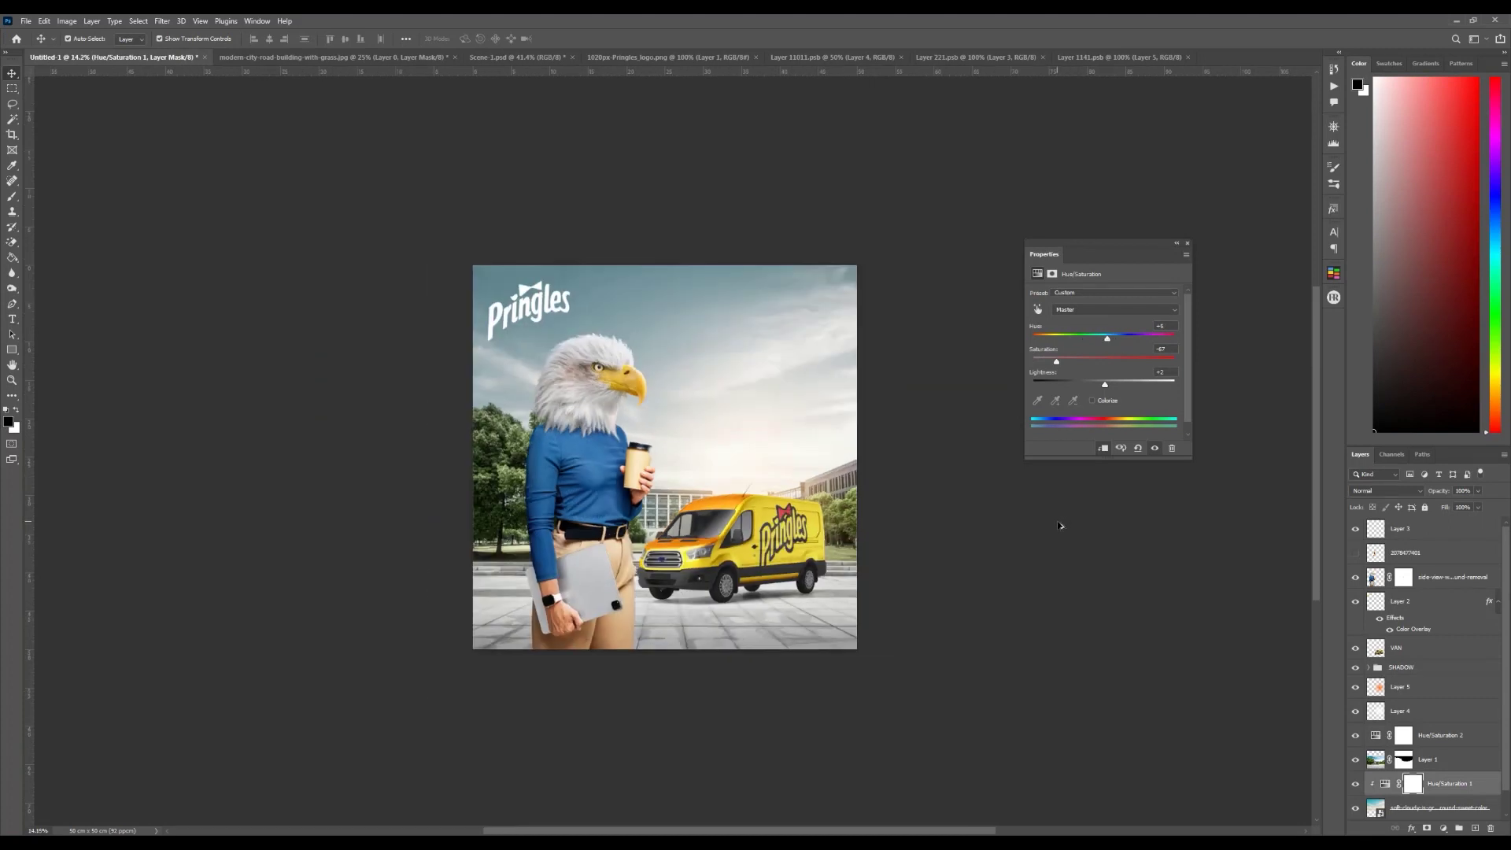
key("ctrl+0")
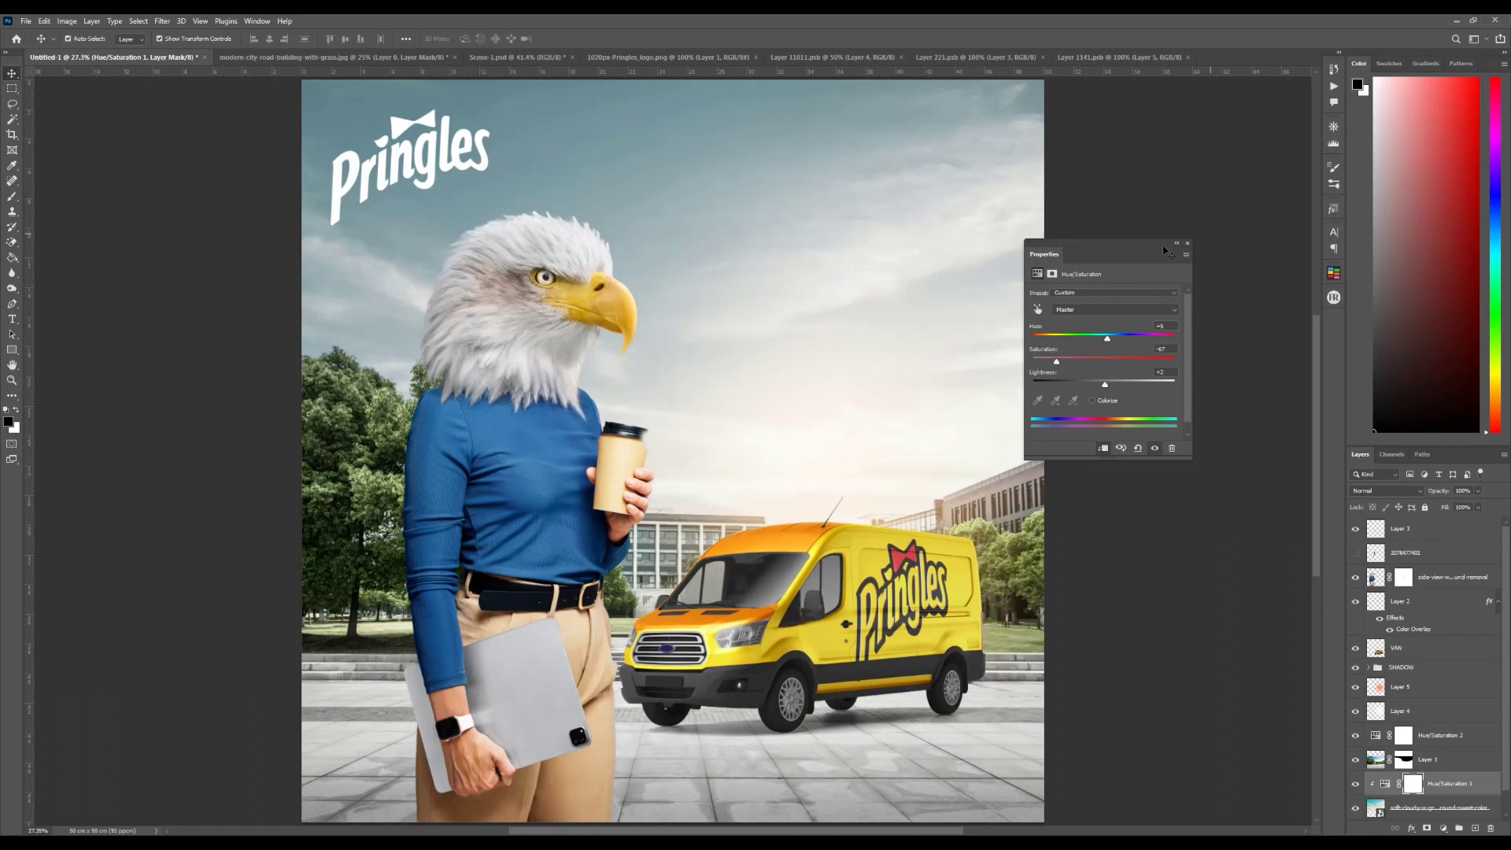
left_click(1187, 245)
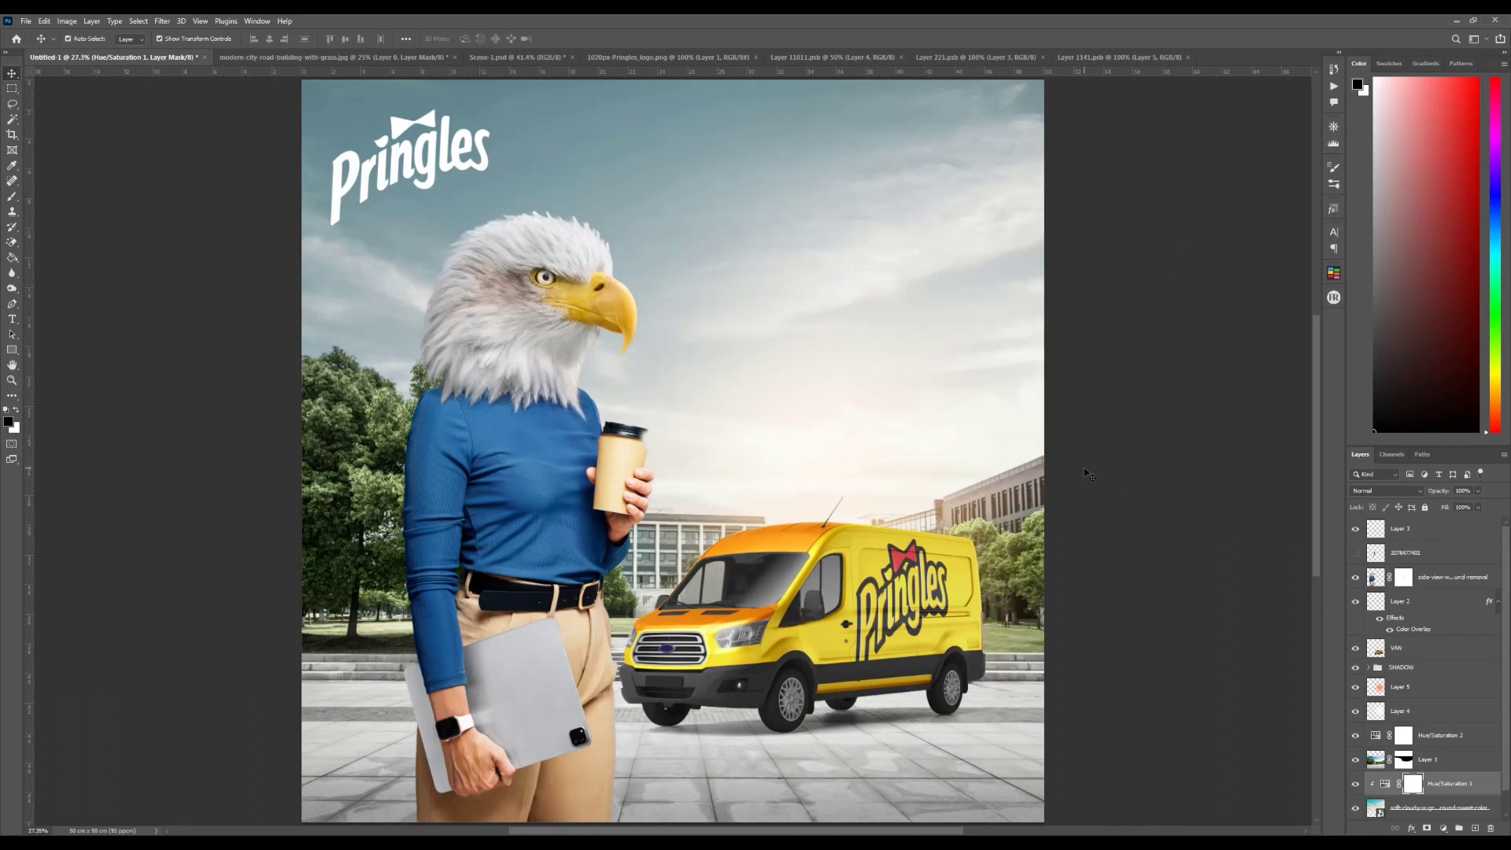
Step: Review the composition with the Pringles can shown, toggle the woman's layer, and hide the can again
left_click(1355, 553)
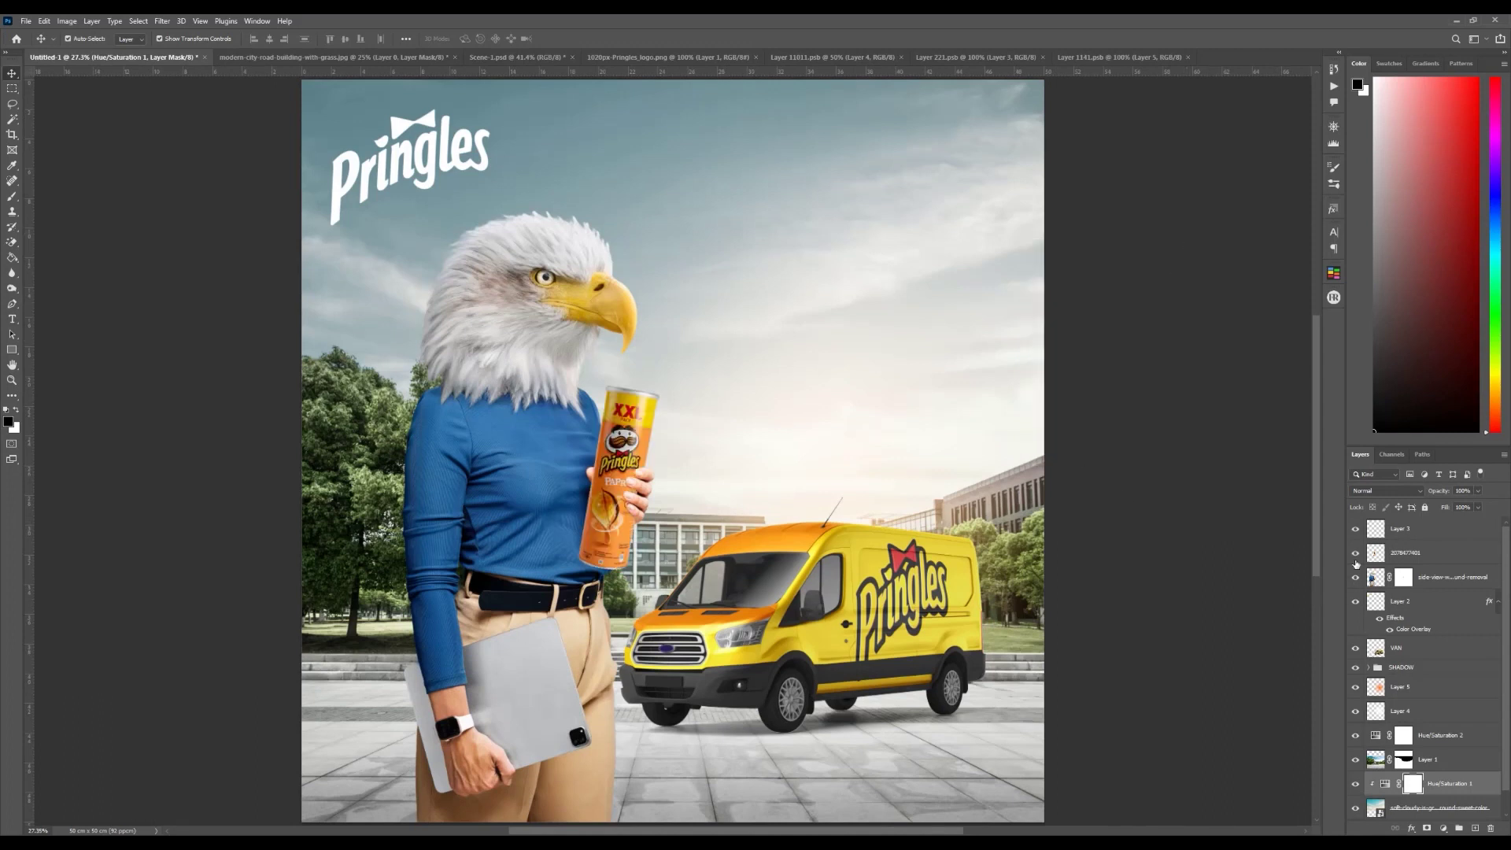
scroll(937, 545, "down", 6)
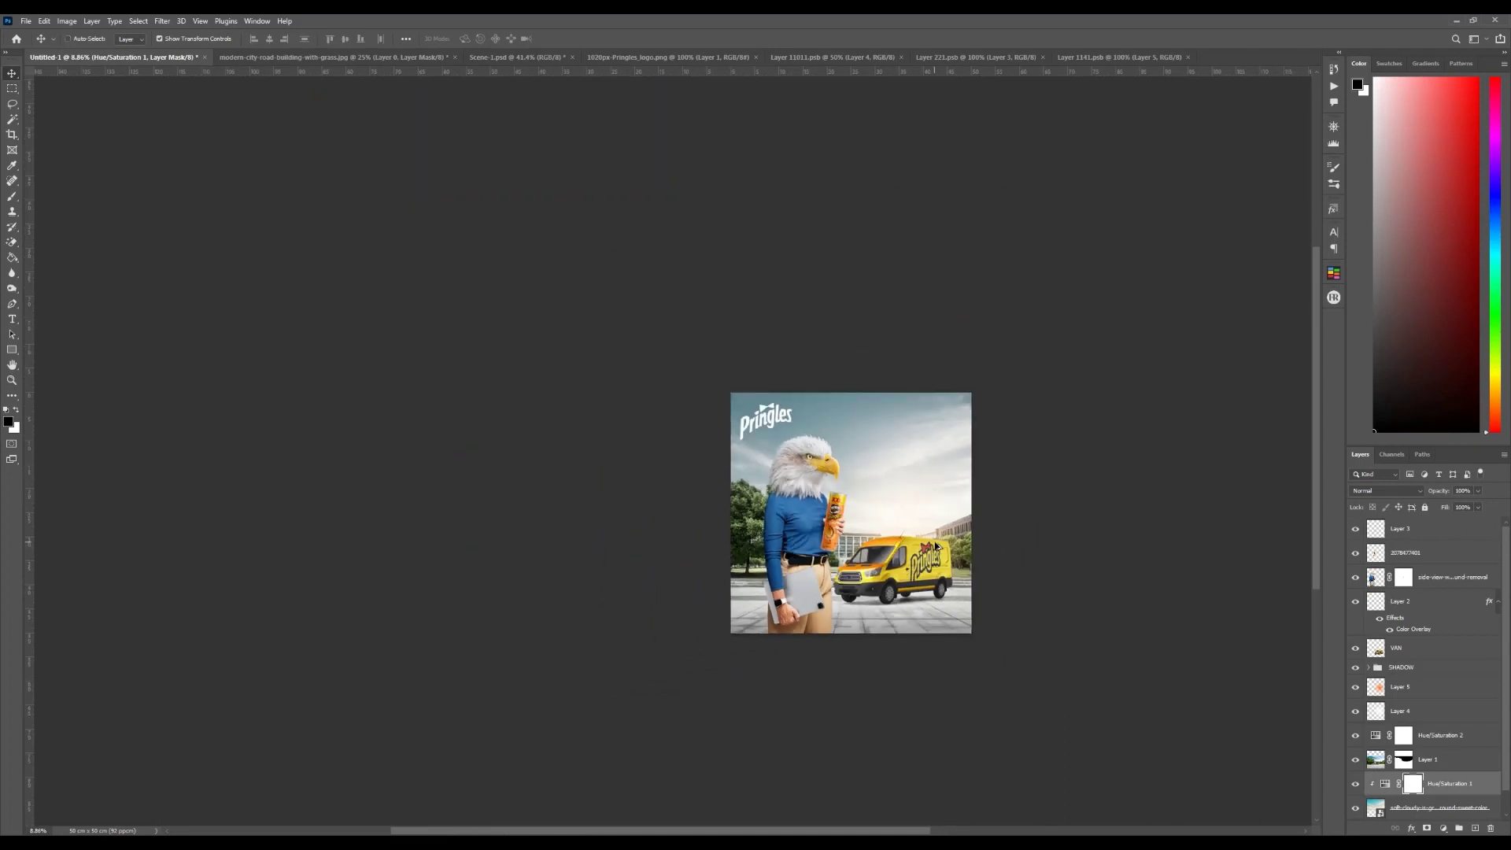
scroll(937, 545, "up", 6)
left_click(1355, 578)
left_click(1355, 577)
left_click(1355, 554)
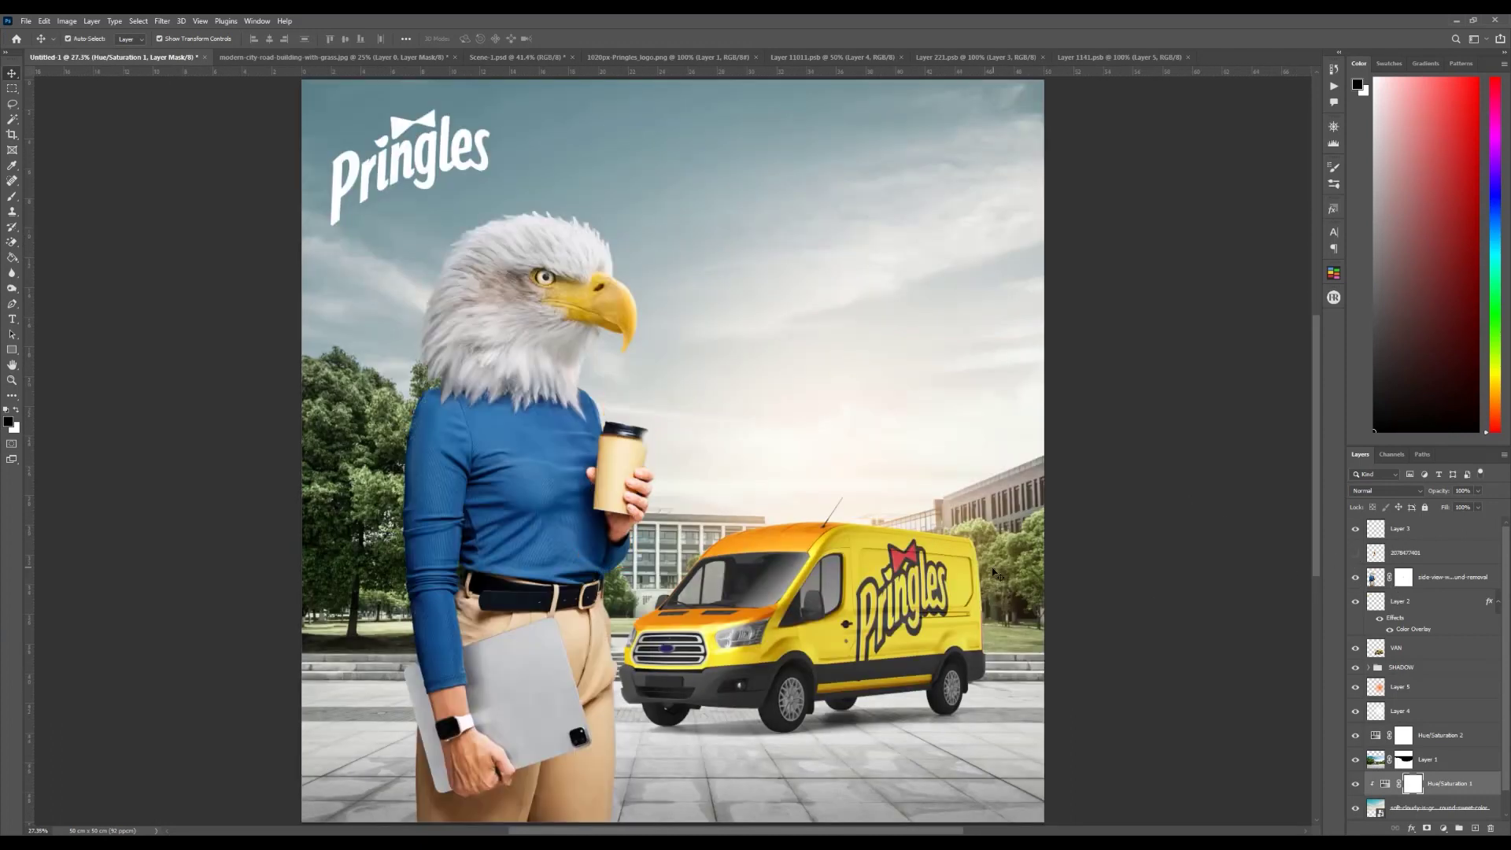
Step: Add a new empty layer directly above the campus layer
left_click(962, 587)
left_click(919, 807)
scroll(1425, 708, "down", 1)
left_click(1355, 735)
left_click(1355, 735)
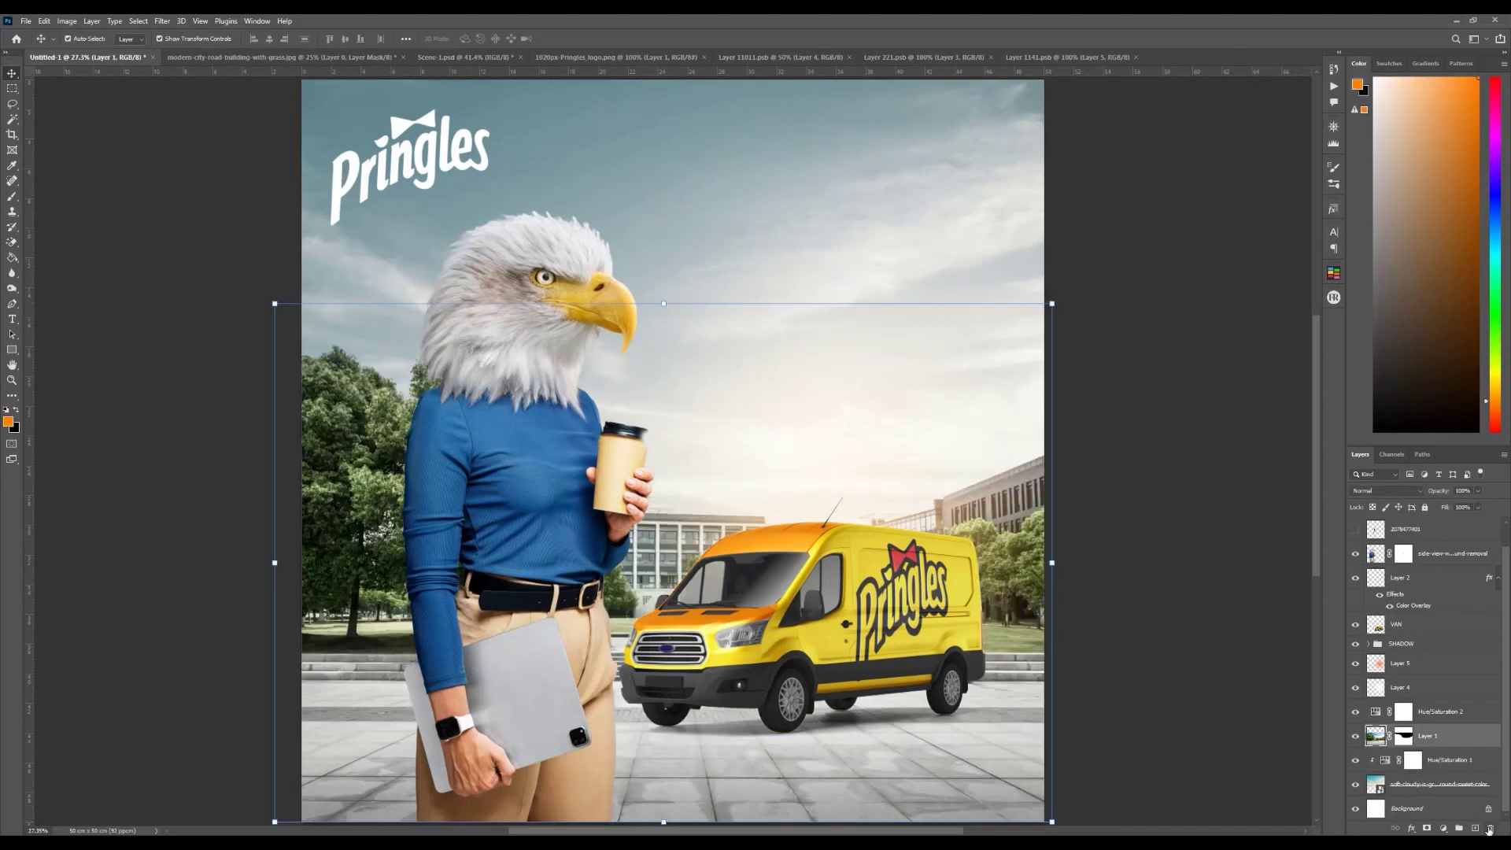
left_click(1475, 828)
scroll(396, 661, "up", 2)
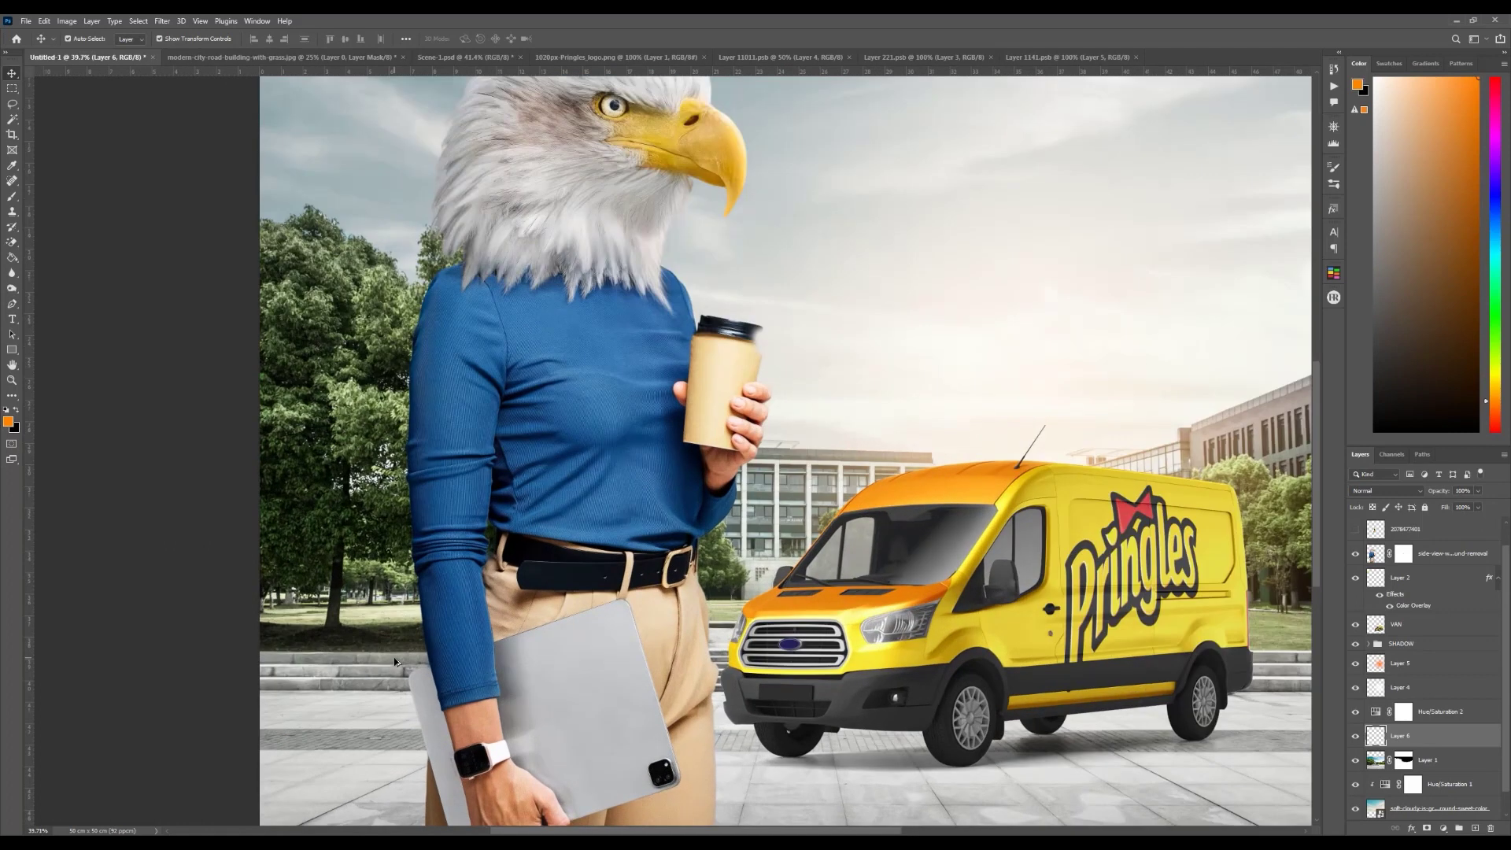
Step: Clip the new layer to the campus layer and draw a black-to-transparent linear gradient inward from the trees' outer edge
scroll(405, 665, "down", 4)
scroll(440, 669, "down", 2)
scroll(479, 642, "up", 4)
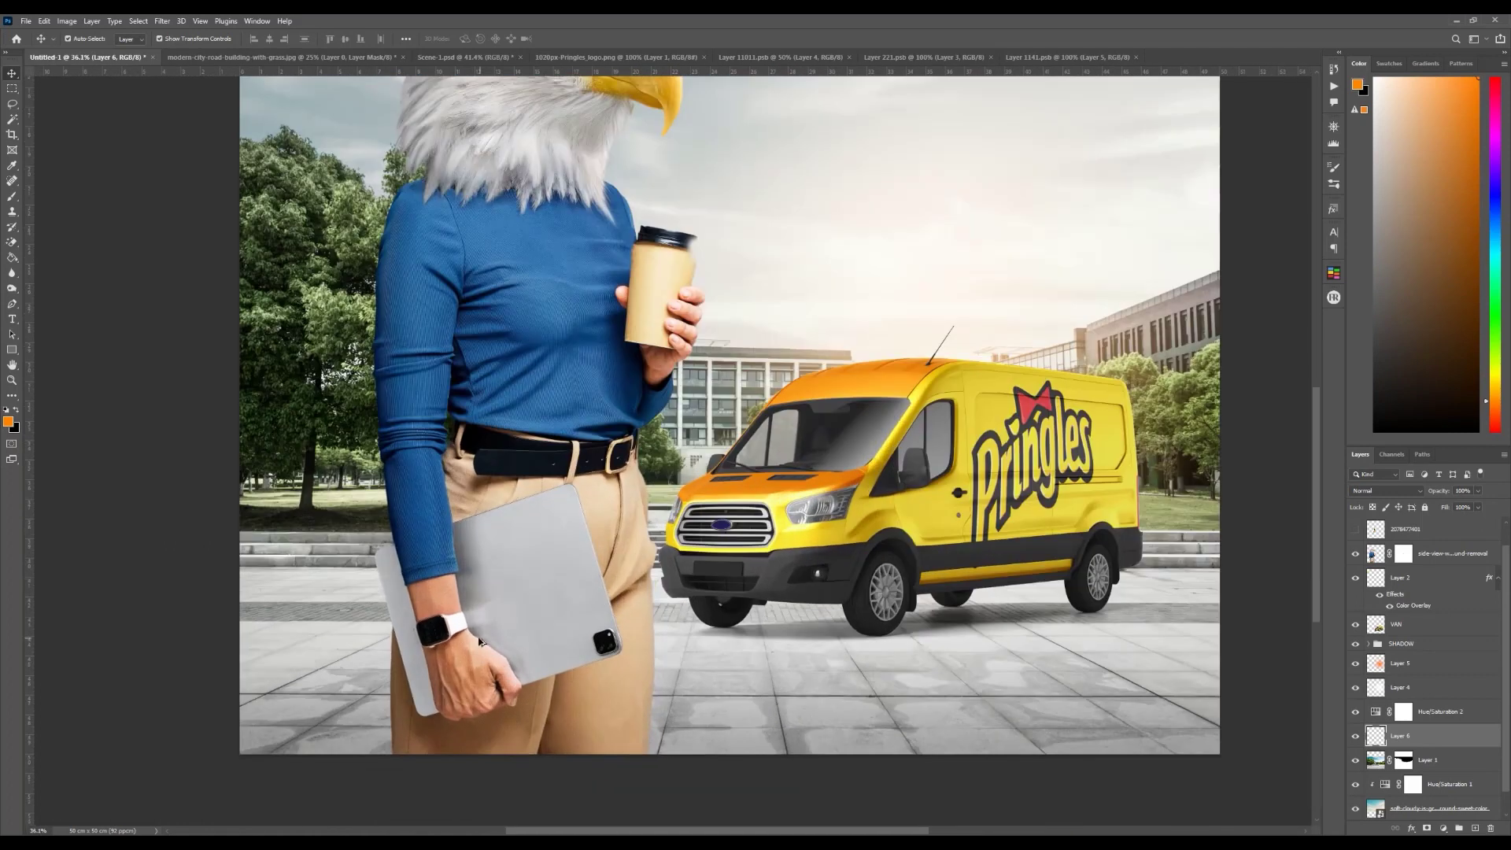
left_click_drag(11, 257, 55, 257)
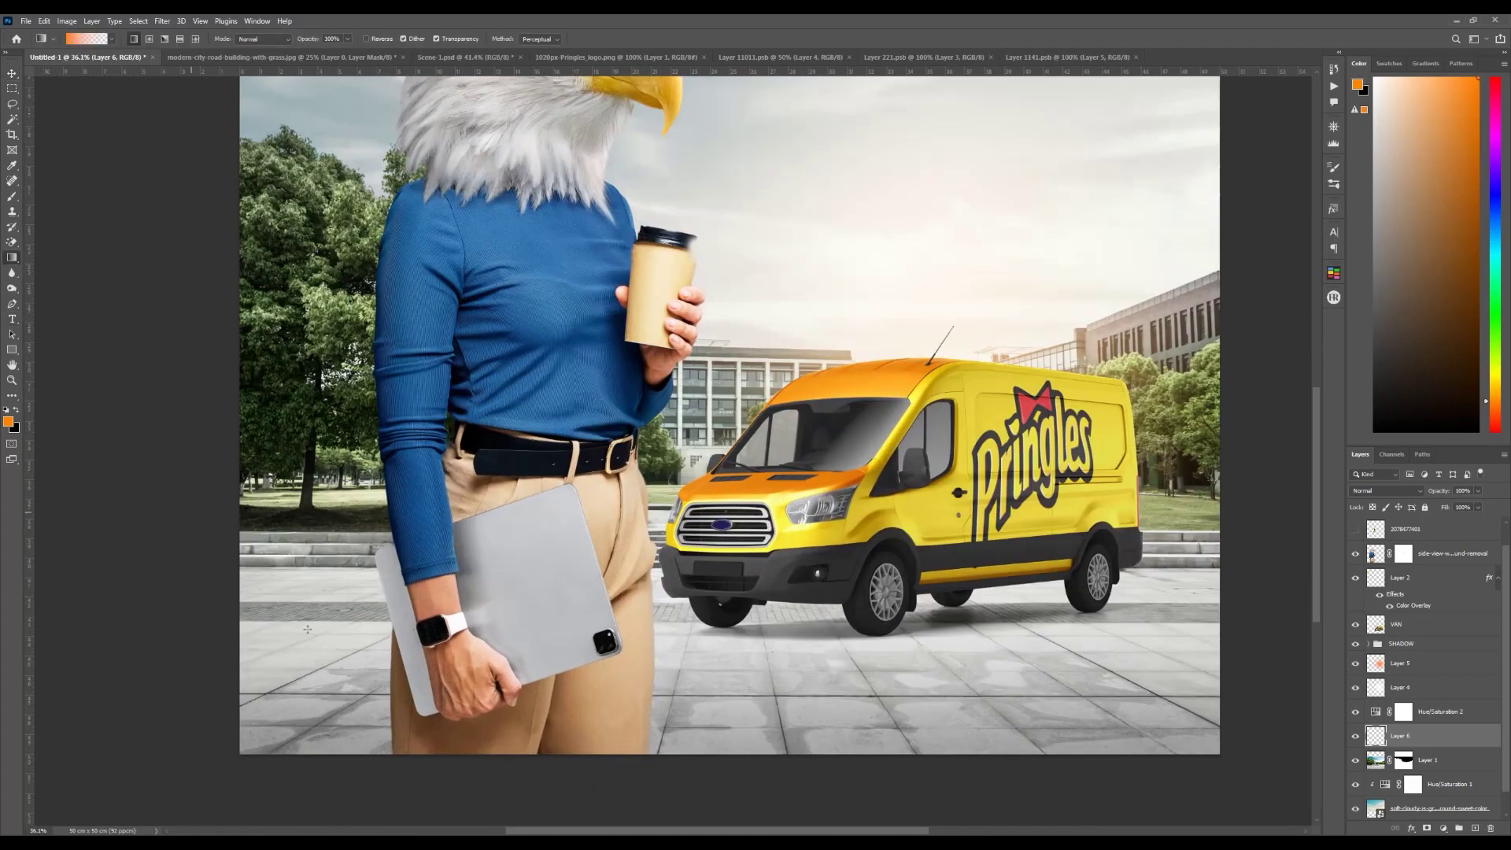
key("d")
scroll(630, 538, "down", 2)
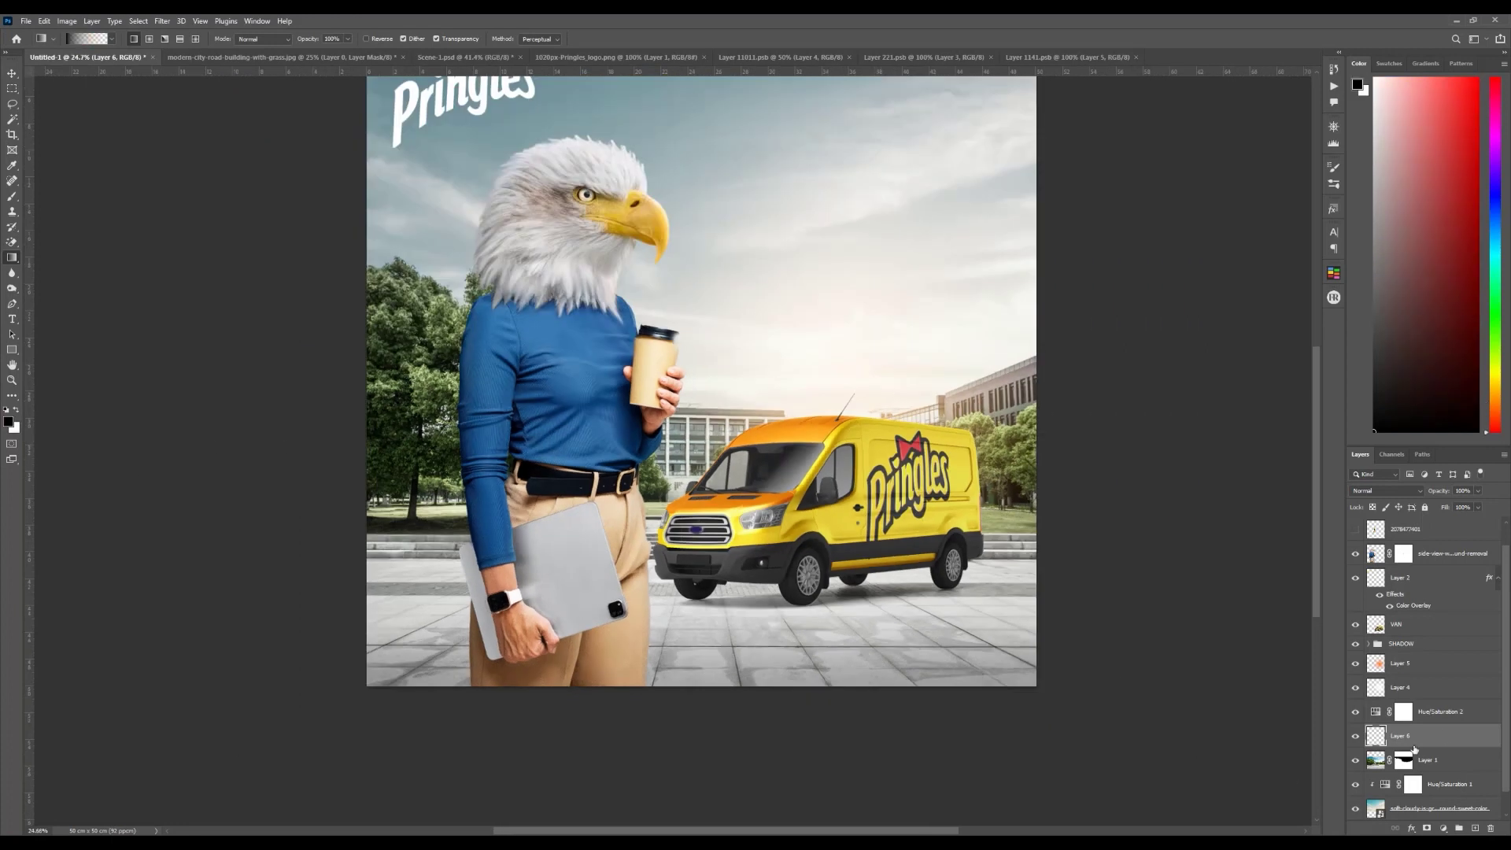
right_click(1424, 743)
left_click(1389, 473)
left_click_drag(394, 614, 464, 614)
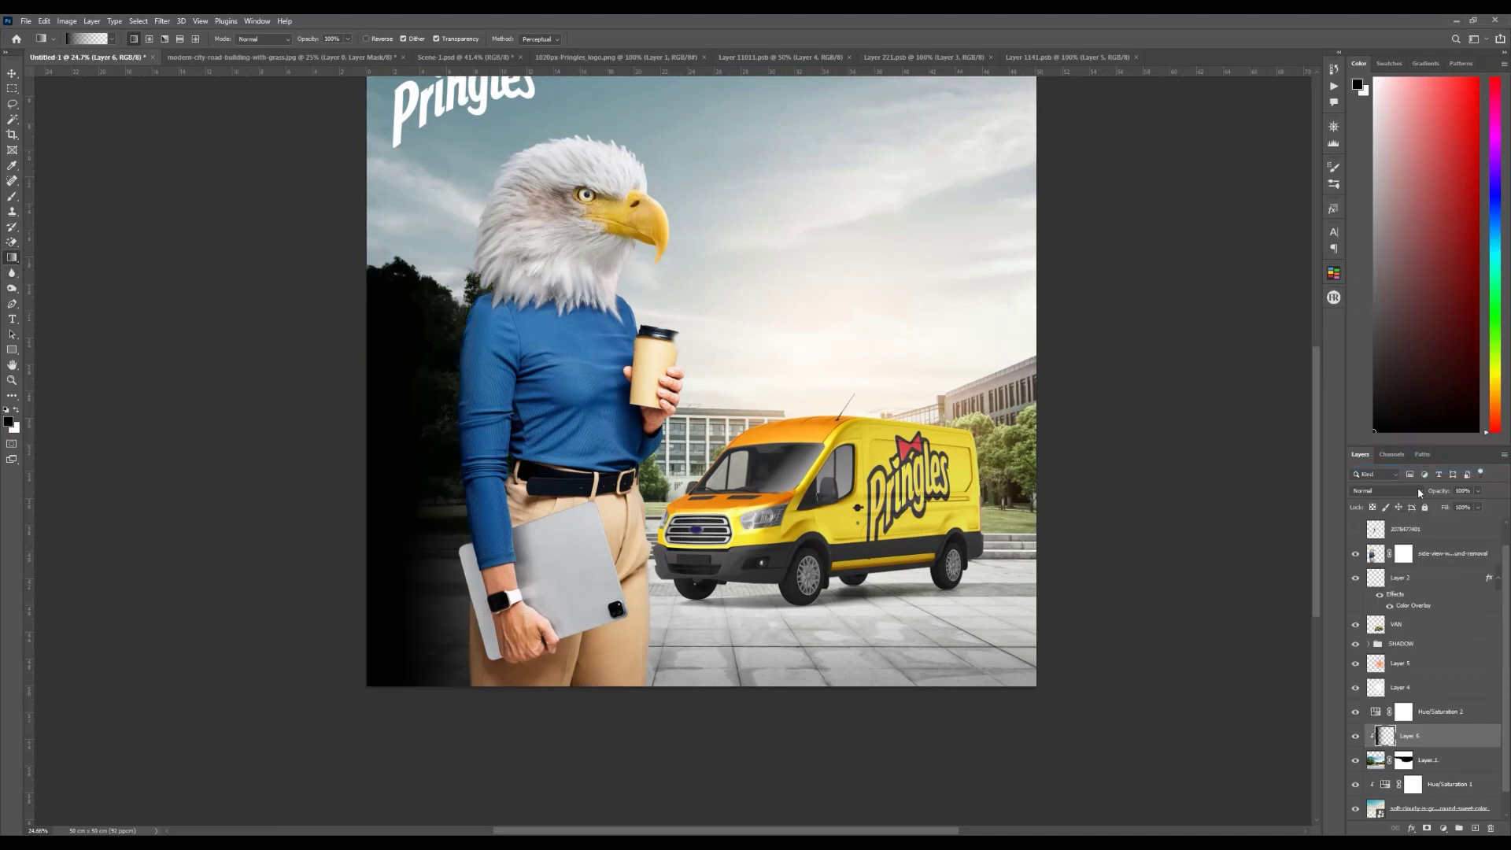
Step: Lower the black gradient layer's opacity to 32% and toggle the layer to compare the darkened trees
left_click_drag(1432, 491, 1390, 495)
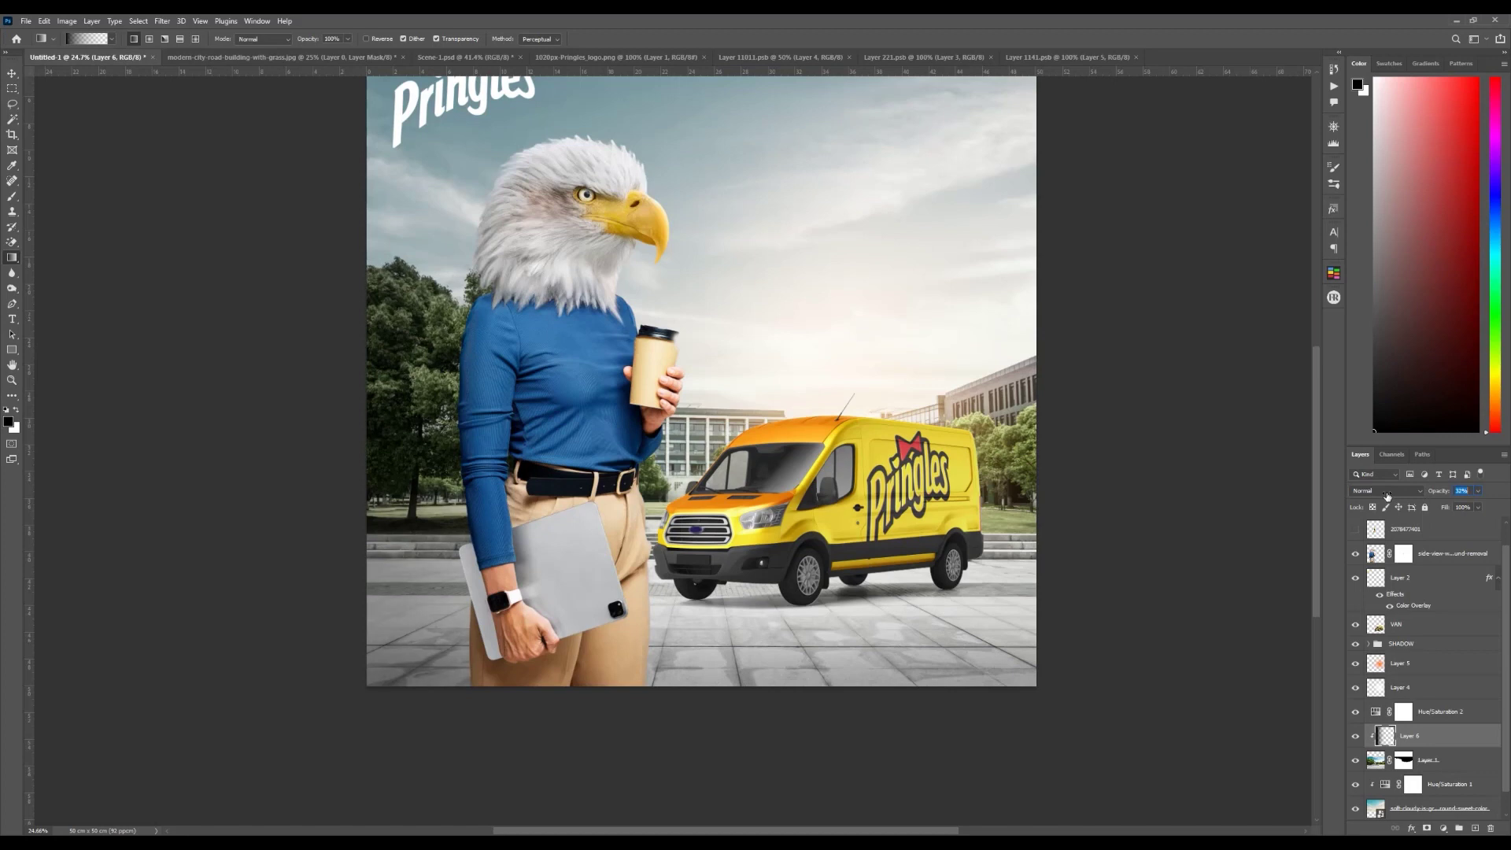
left_click(1356, 738)
left_click(1356, 738)
left_click(1356, 738)
left_click(1356, 739)
scroll(455, 721, "up", 4)
scroll(455, 721, "down", 3)
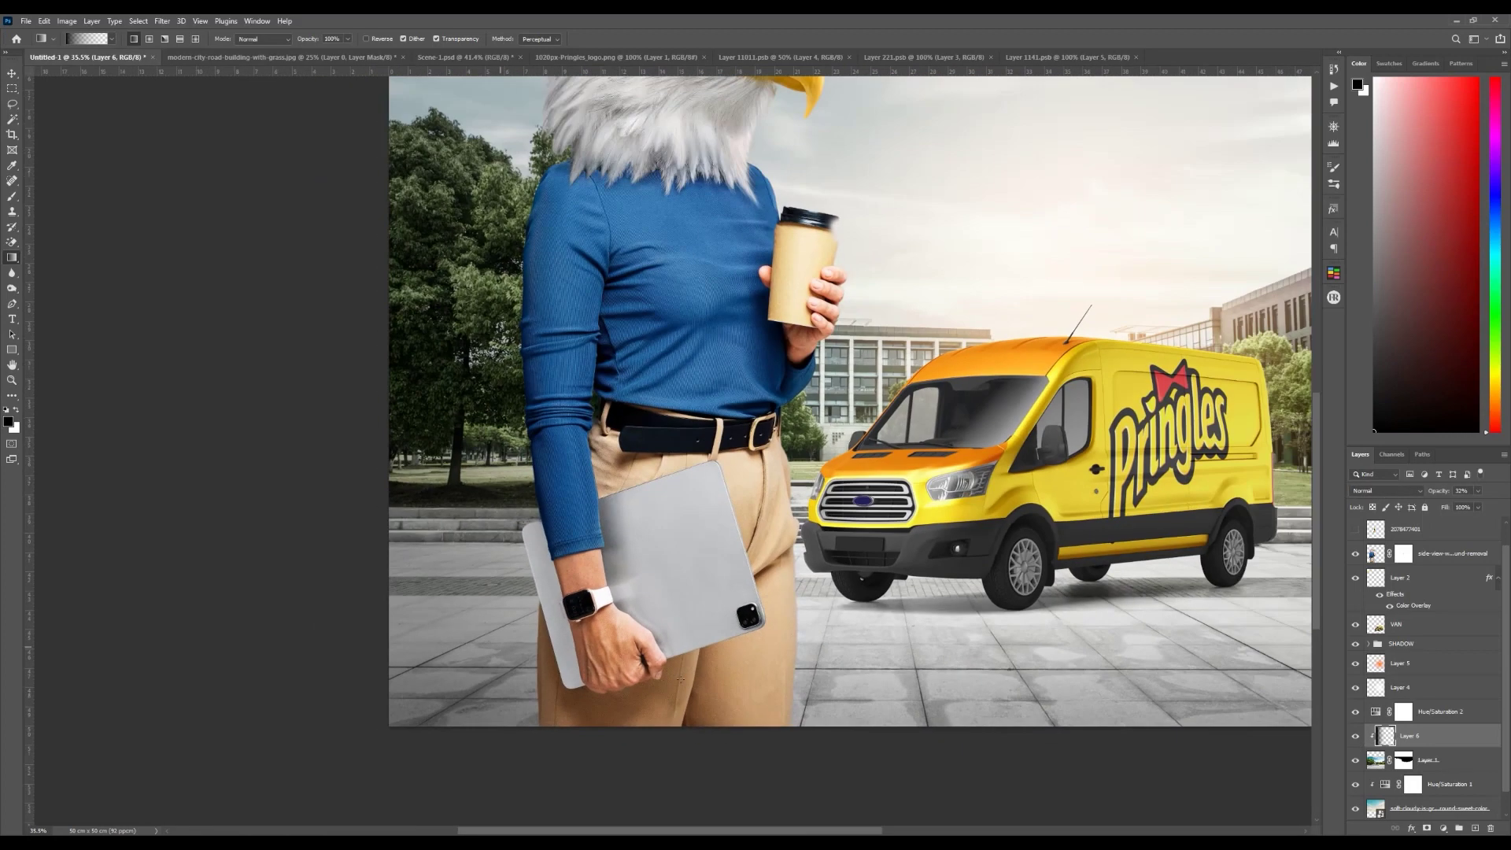
scroll(1002, 621, "down", 2)
key("v")
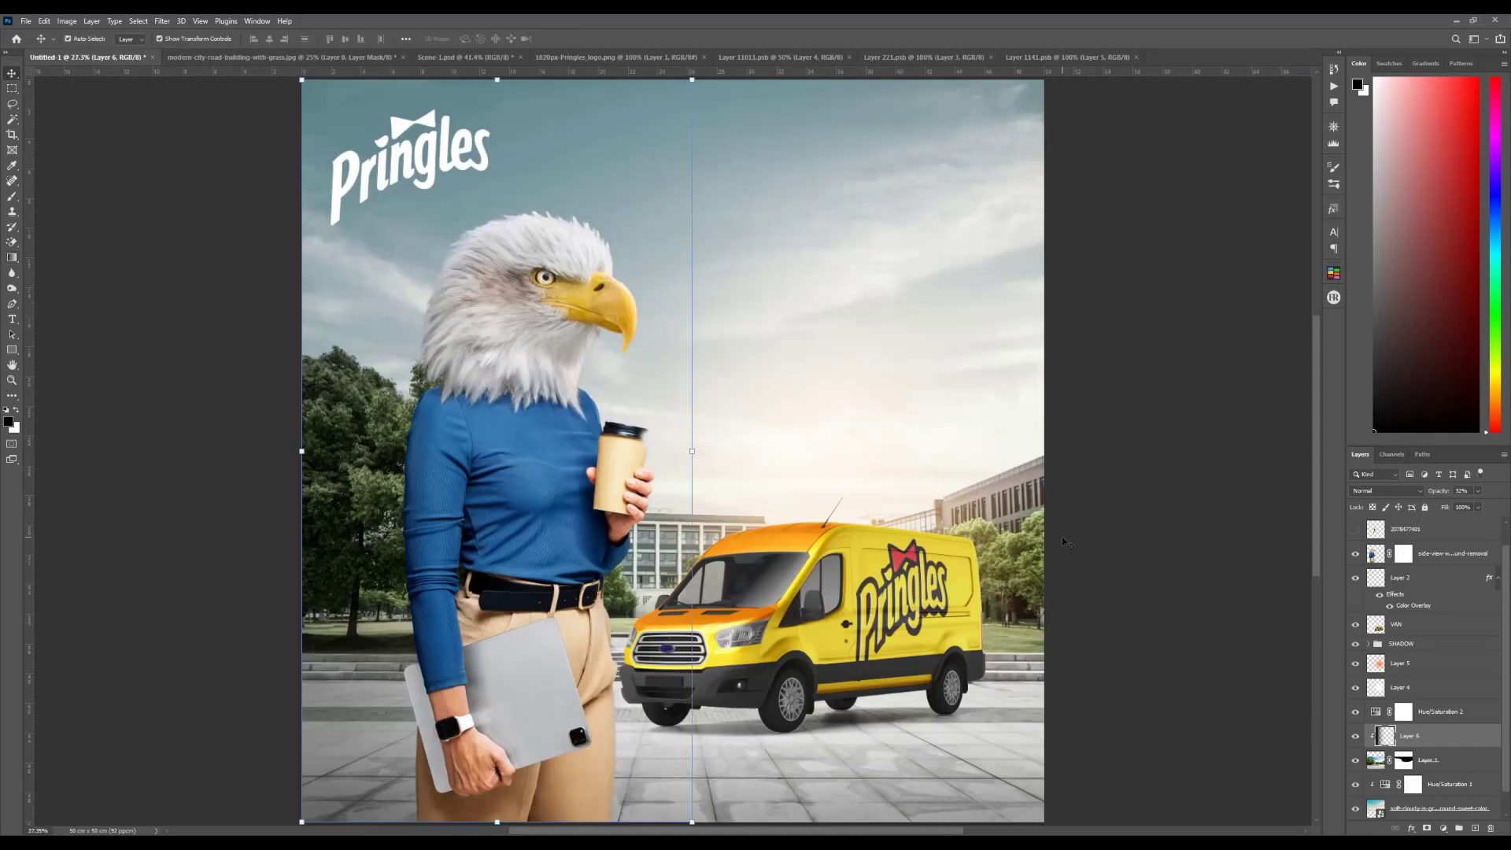
left_click(1104, 536)
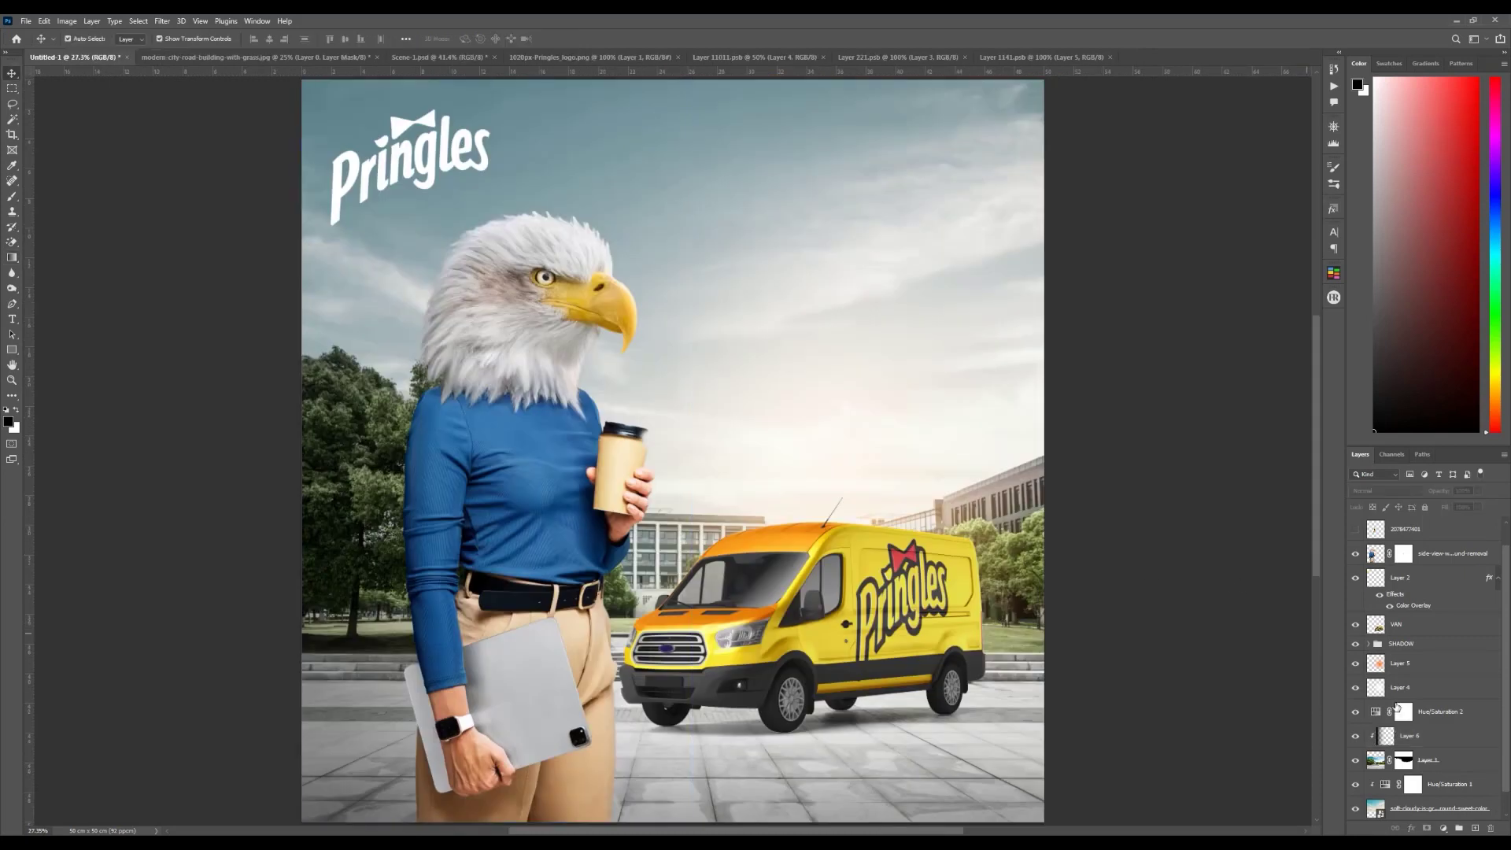
Step: Add another clipped layer directly above the campus layer and prepare a smaller soft brush with white as the foreground colour
left_click(1428, 760)
left_click(1475, 828)
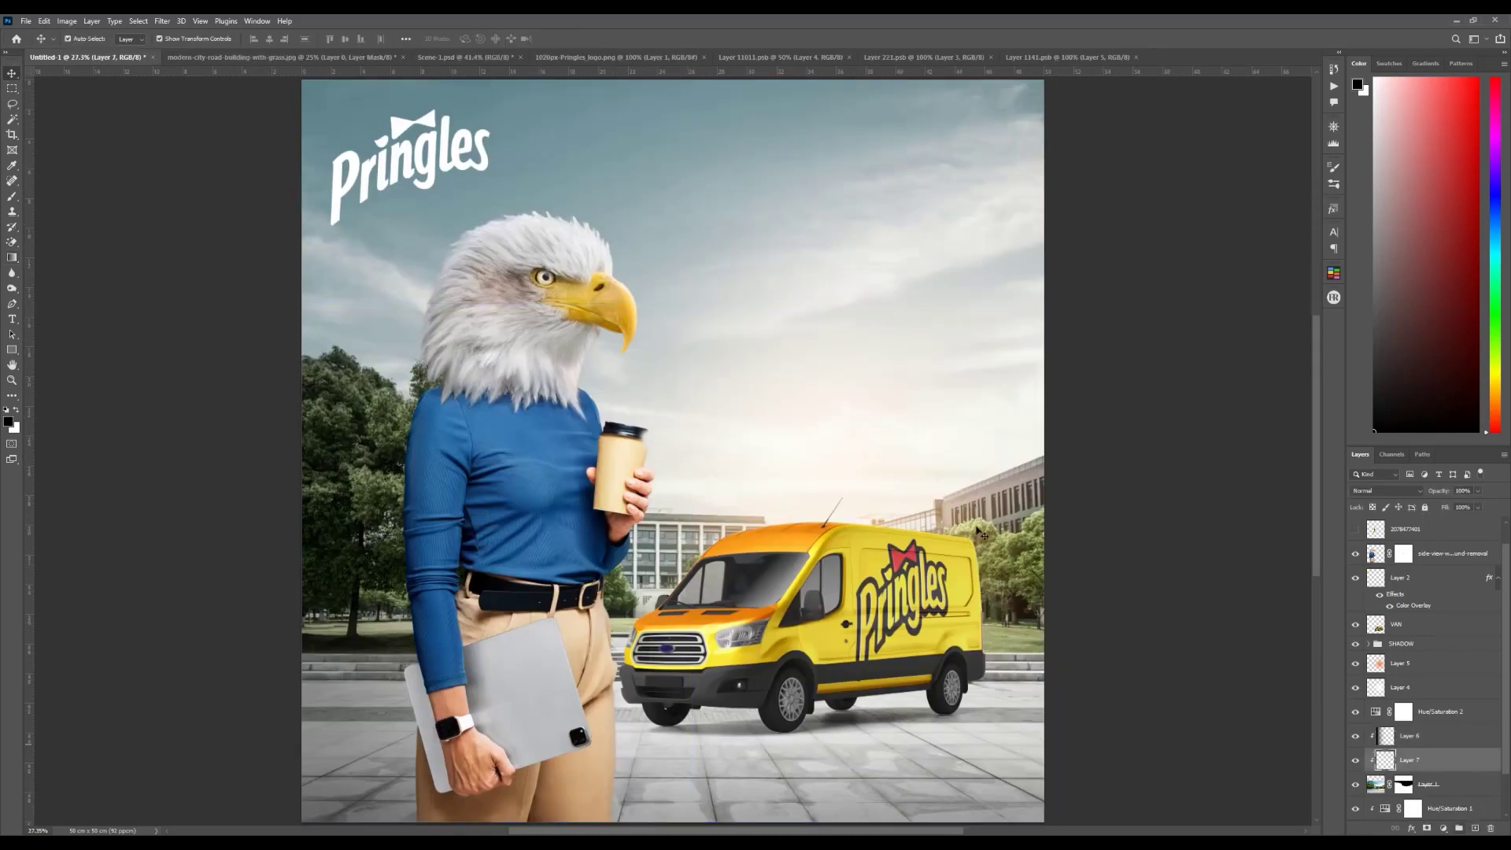
scroll(924, 435, "up", 3)
left_click(12, 196)
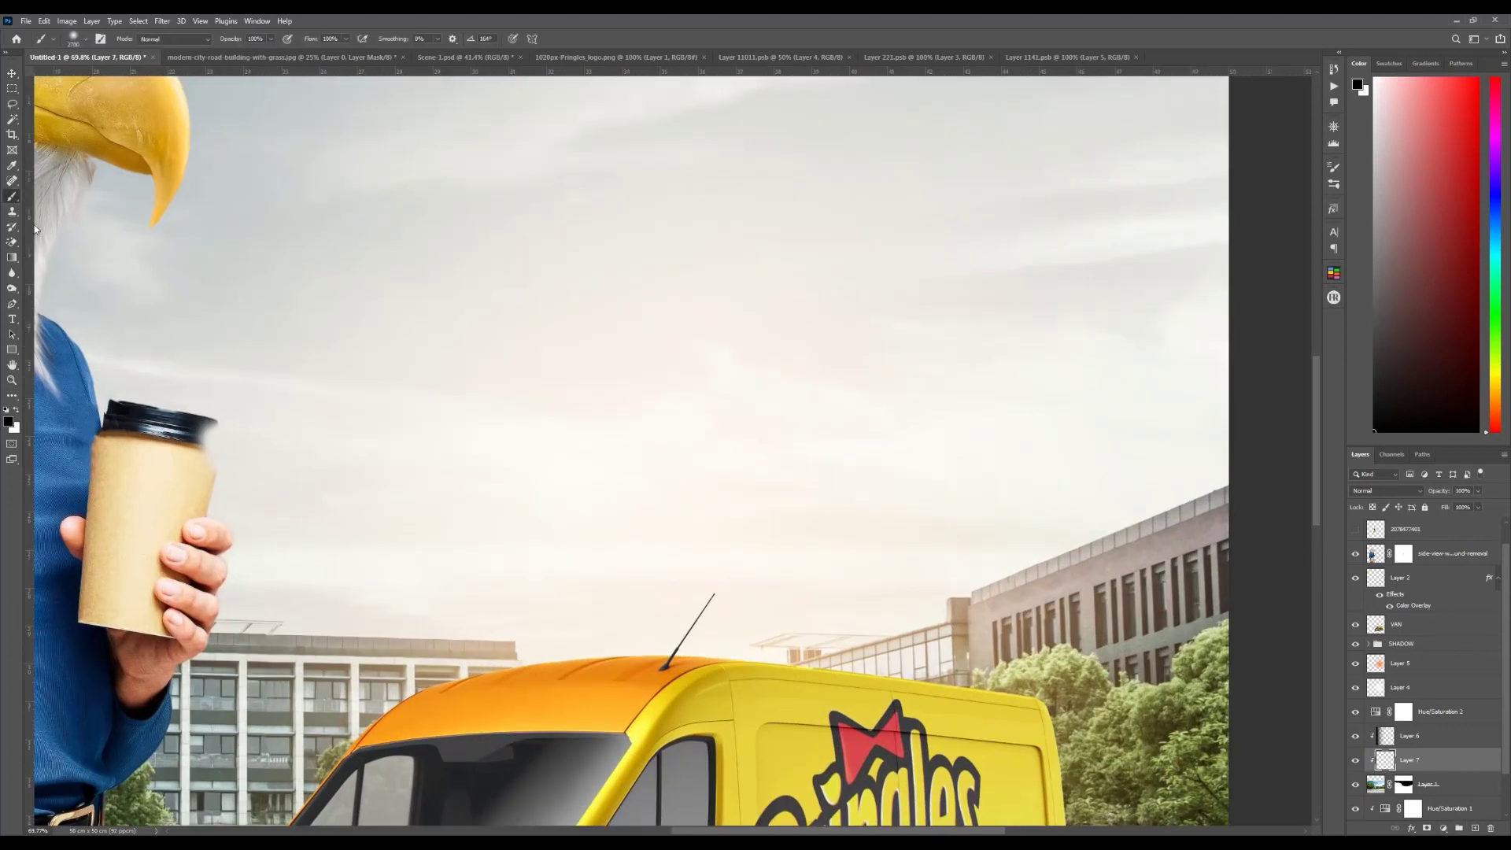
right_click(535, 338)
left_click_drag(665, 366, 653, 368)
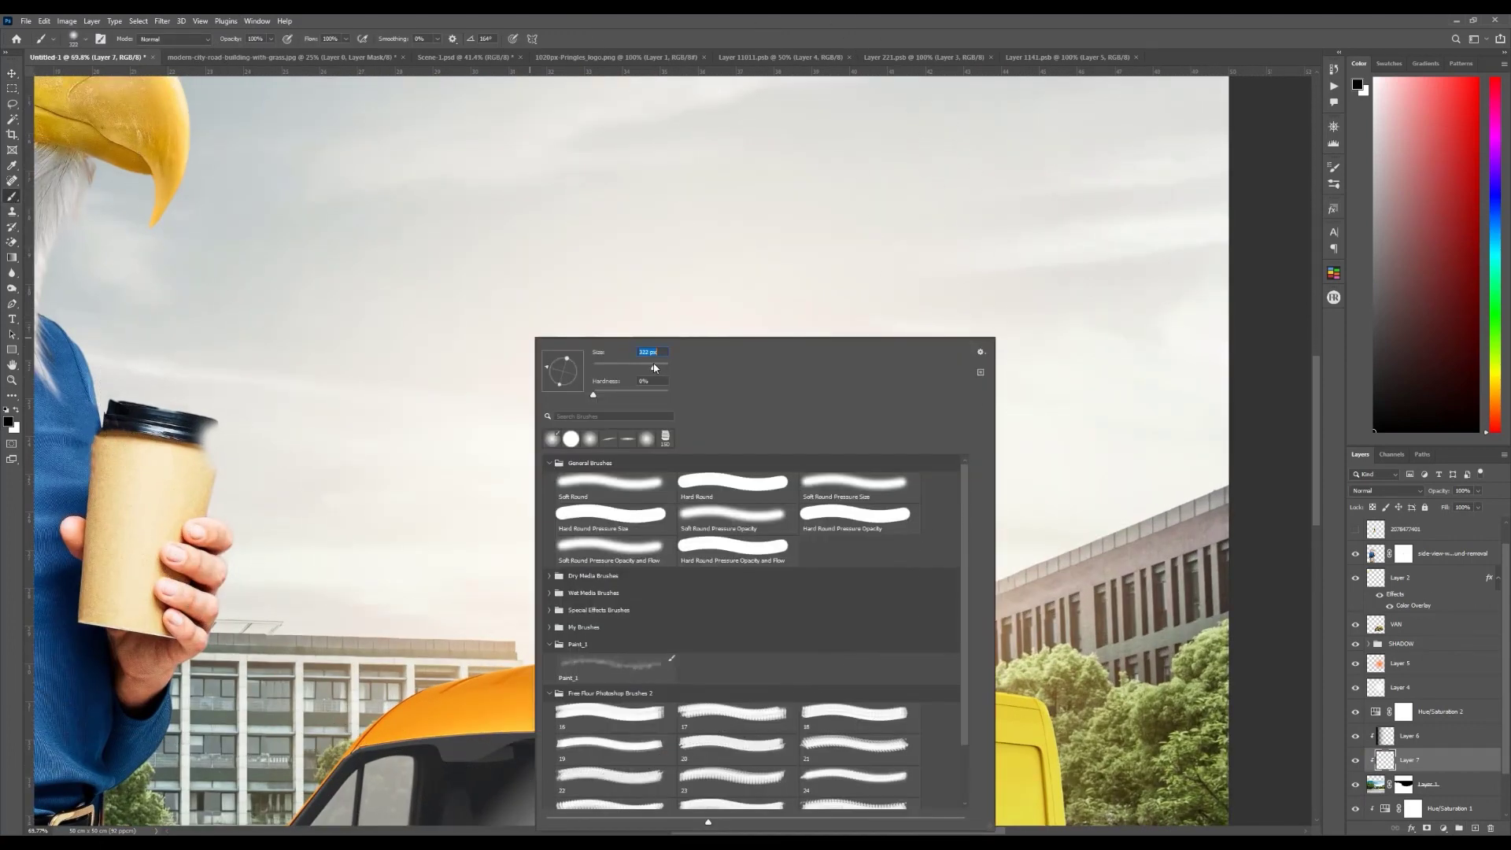
left_click(12, 399)
left_click(17, 410)
scroll(718, 422, "right", 3)
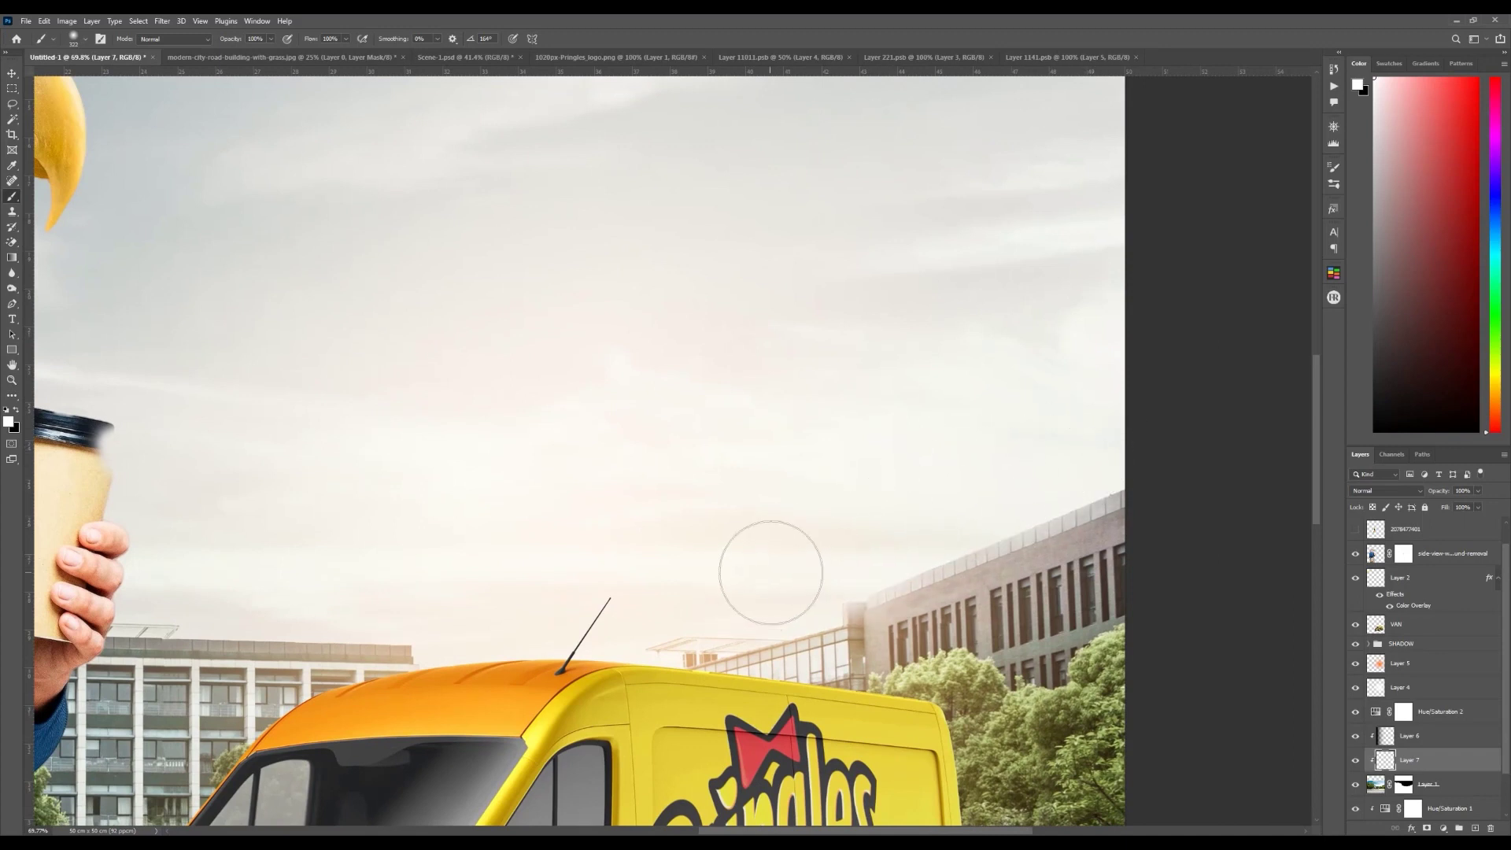
Step: Paint a soft white haze along the campus building rooftops and toggle the layer to compare the effect
mouse_move(553, 533)
left_mouse_down()
mouse_move(736, 513)
mouse_move(506, 507)
left_mouse_up()
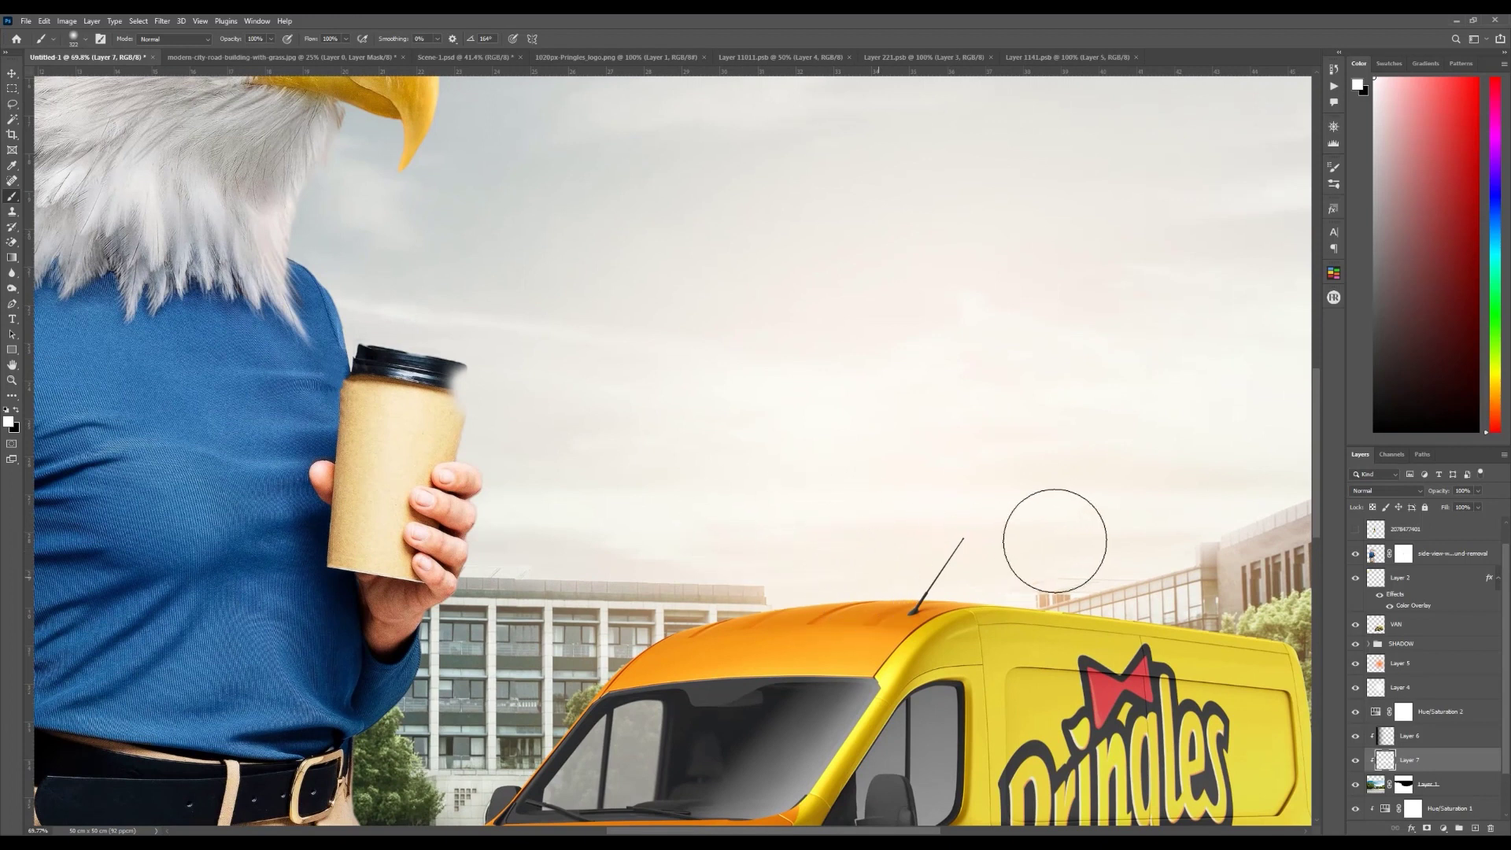
scroll(1026, 529, "right", 6)
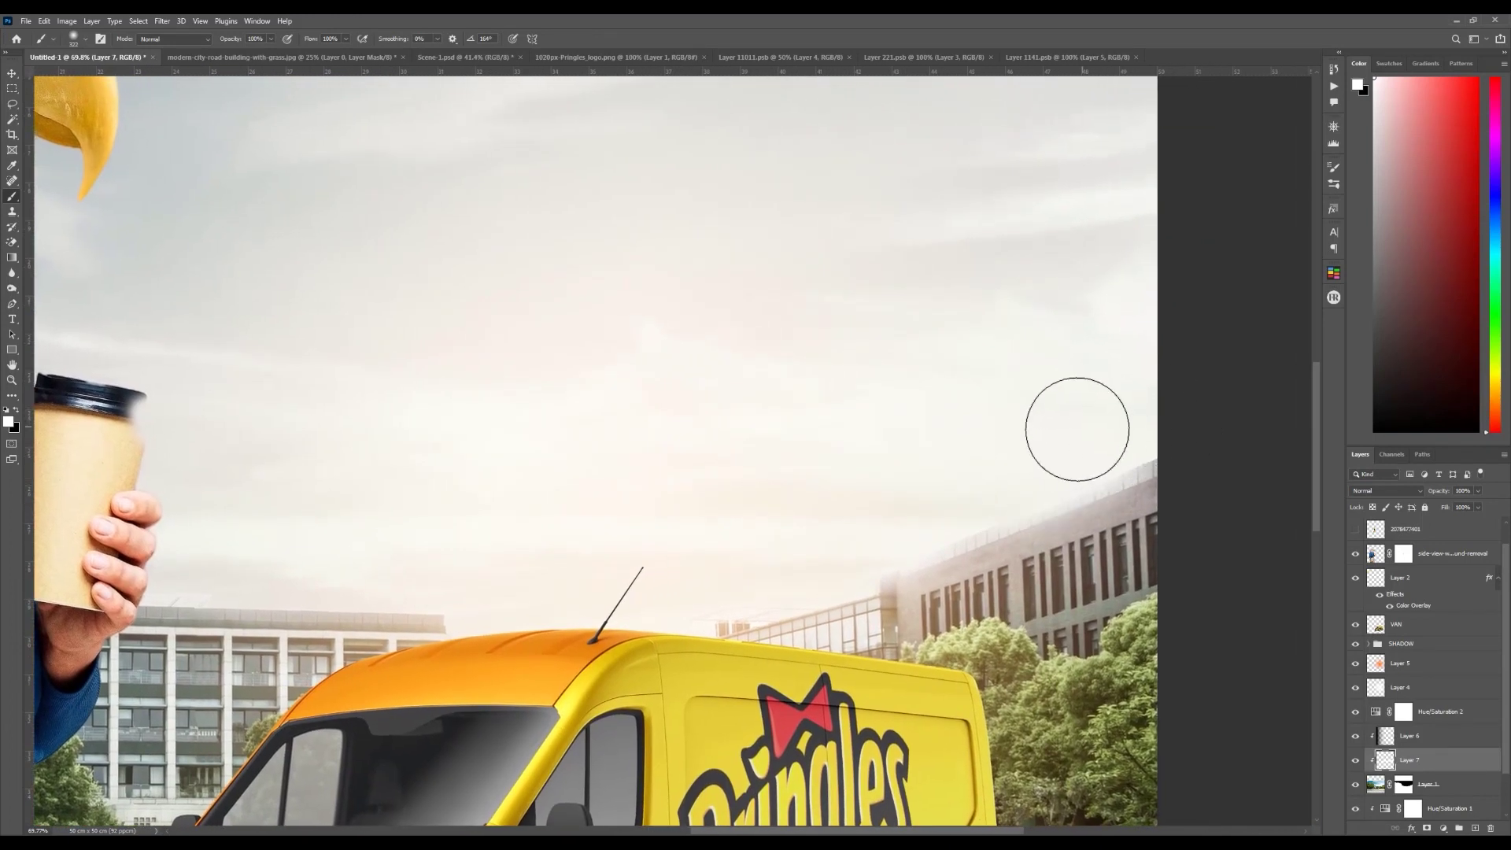
key("ctrl+0")
left_click(1355, 761)
left_click(1355, 760)
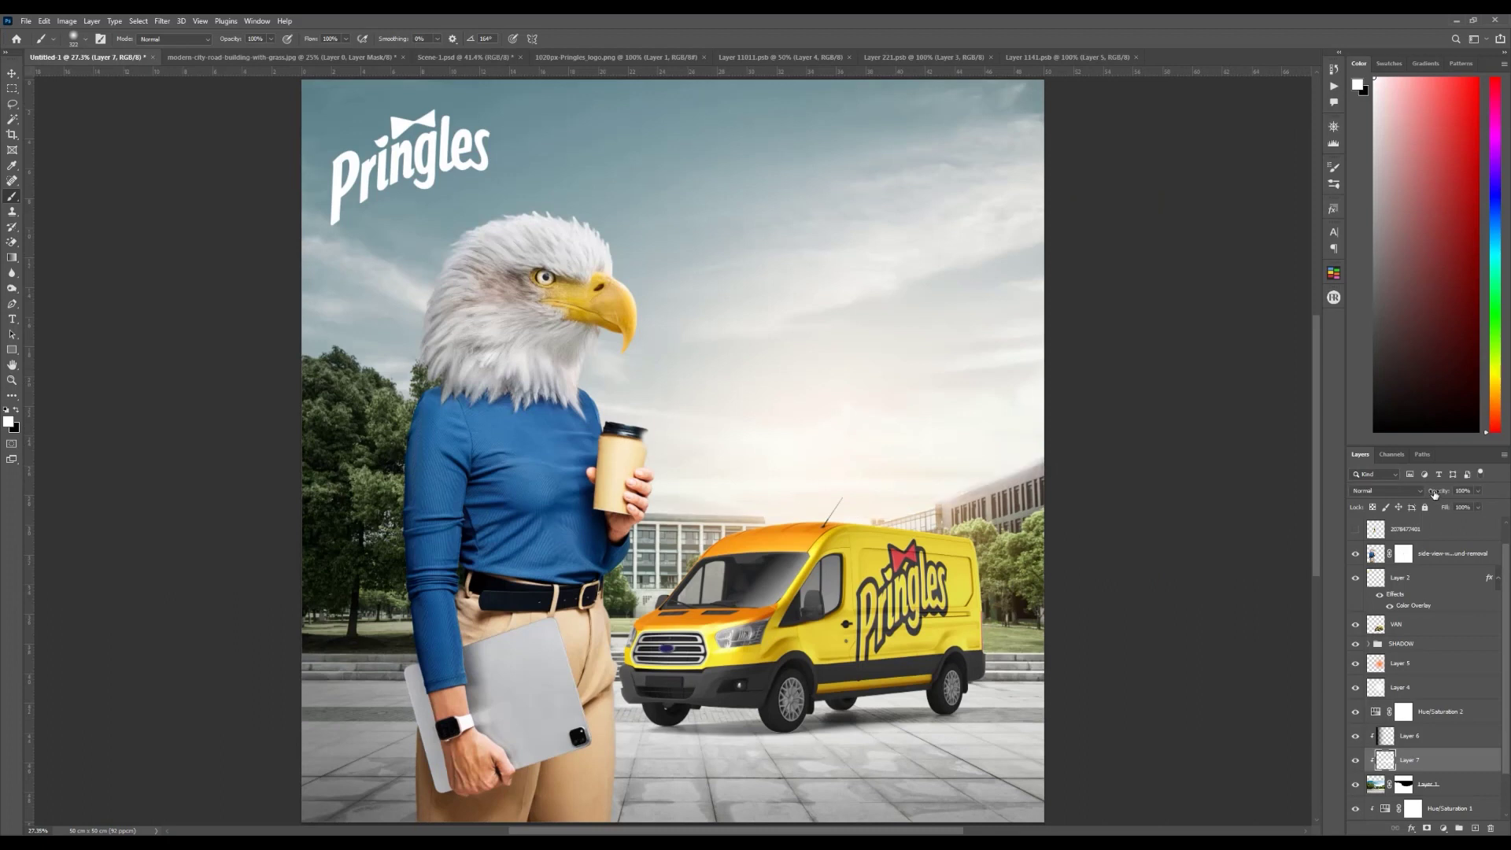
key("v")
left_click(1146, 605)
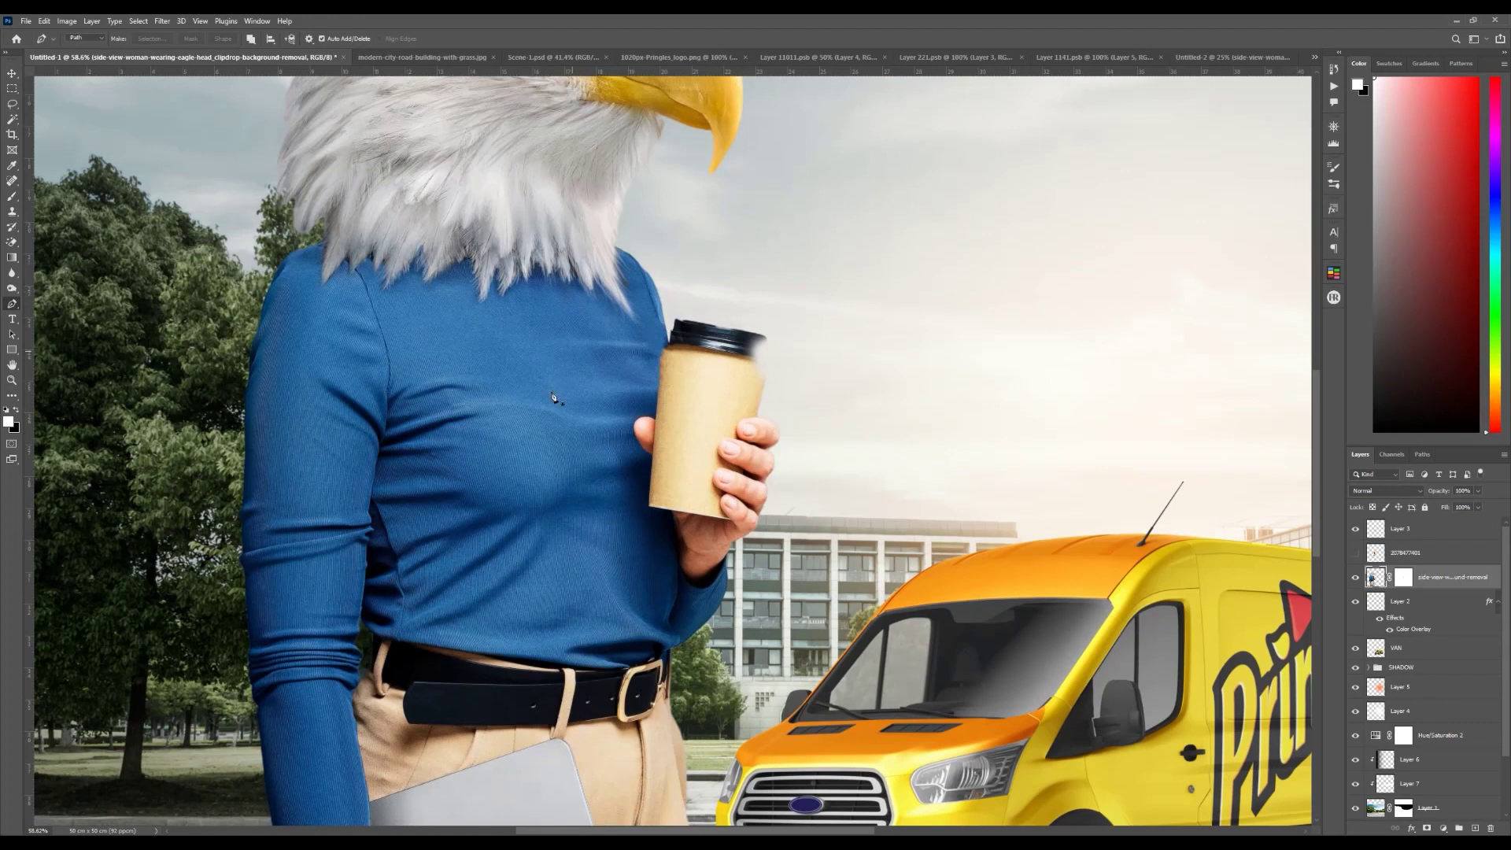
Step: Open the Camera Raw filter on the woman's layer, shift the blues' hue toward teal and set the blues' saturation to -40
scroll(455, 404, "down", 2)
scroll(455, 403, "up", 2)
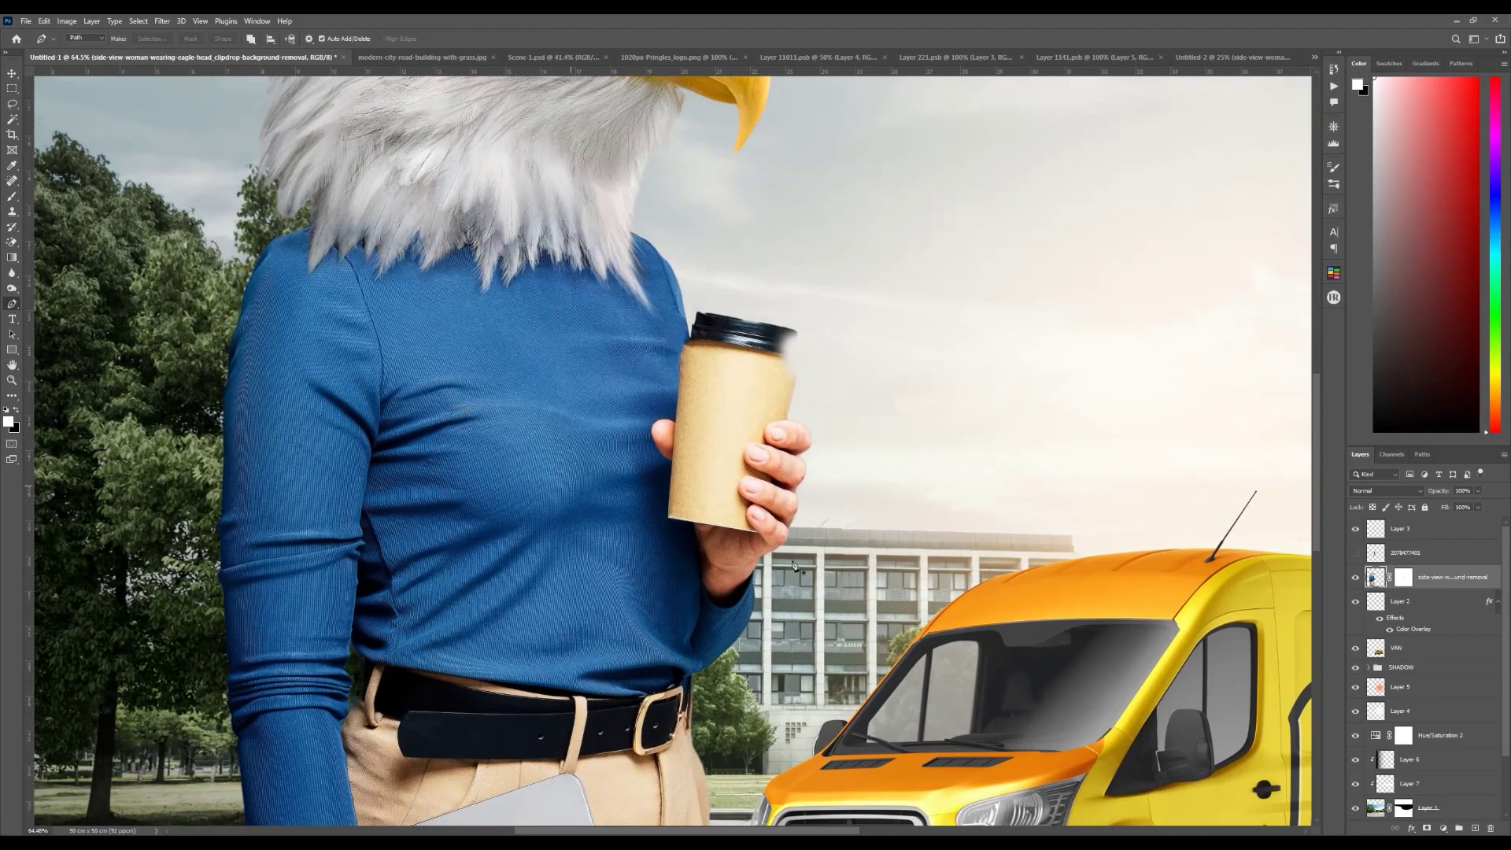
left_click(162, 20)
left_click(231, 109)
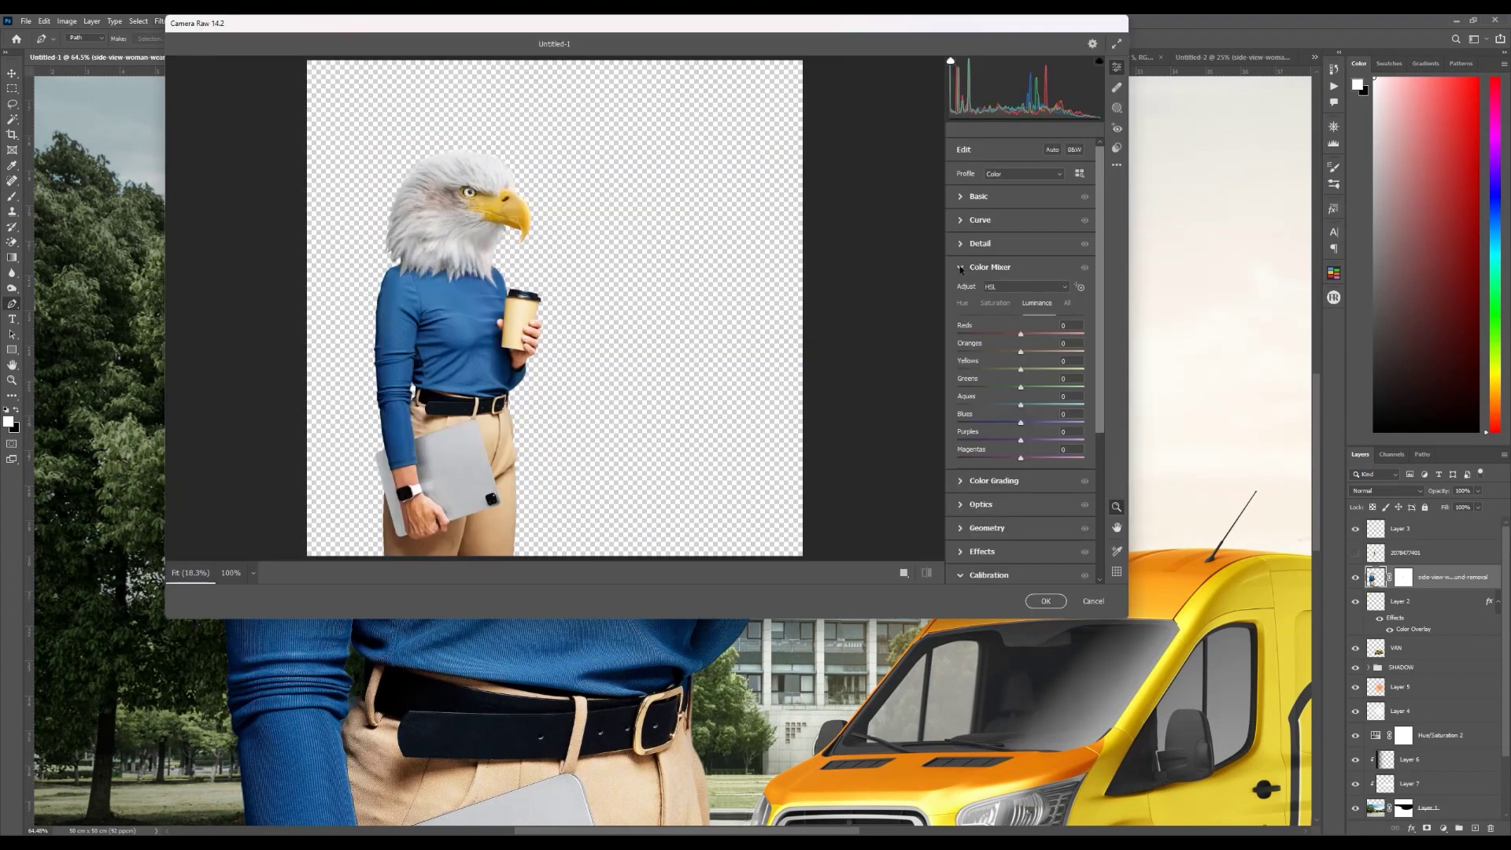
left_click(964, 304)
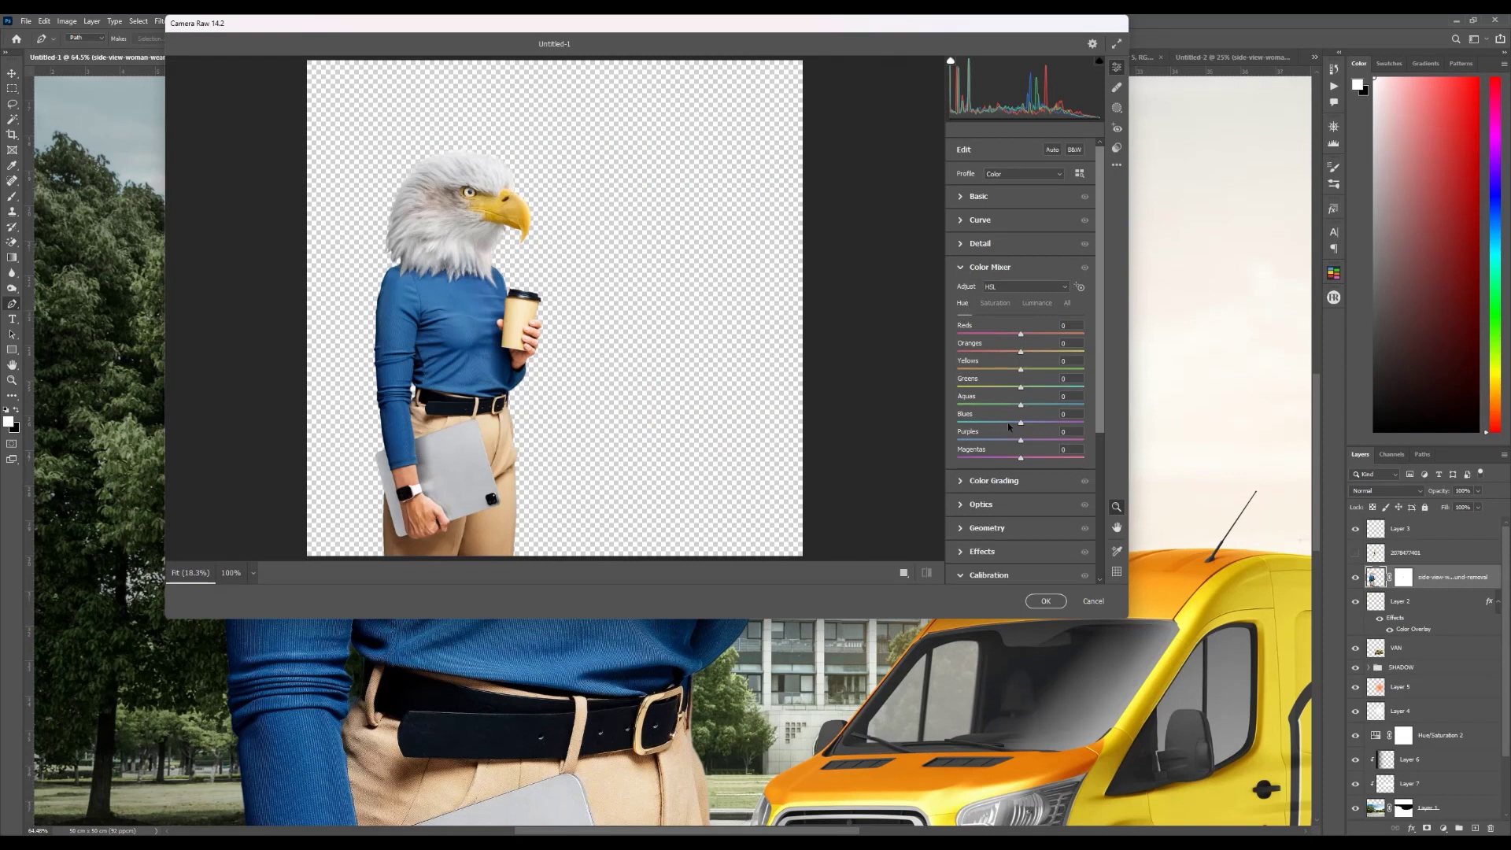
mouse_move(1021, 425)
left_mouse_down()
mouse_move(983, 424)
mouse_move(996, 430)
left_mouse_up()
left_click(993, 304)
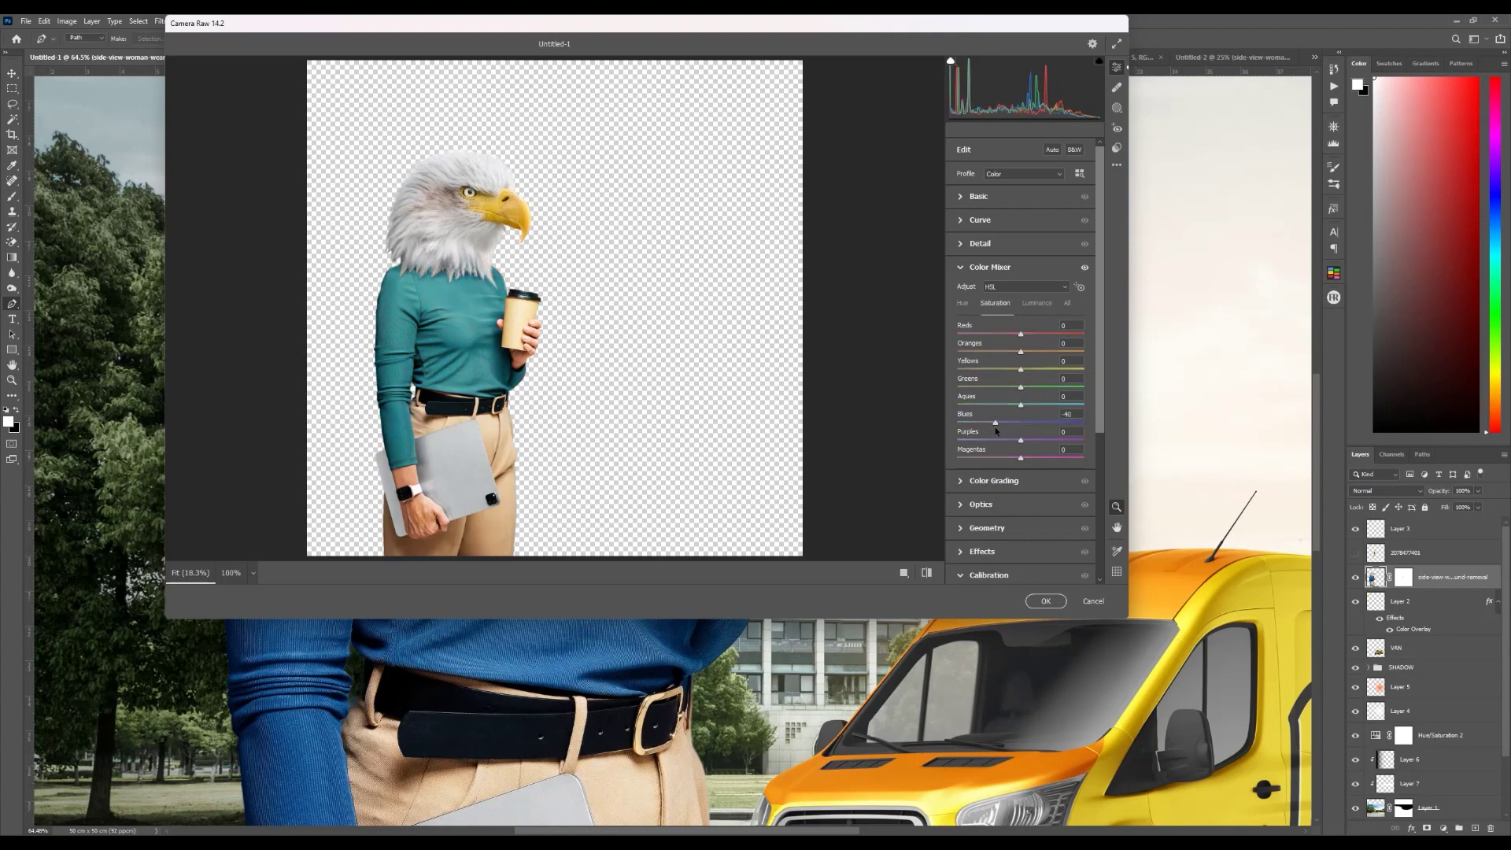
Step: Raise the luminance of the sweater's blue tones and apply the Camera Raw filter
left_click(1039, 304)
mouse_move(1021, 406)
left_mouse_down()
mouse_move(1048, 407)
mouse_move(1026, 408)
mouse_move(1037, 424)
left_mouse_up()
left_click(1046, 601)
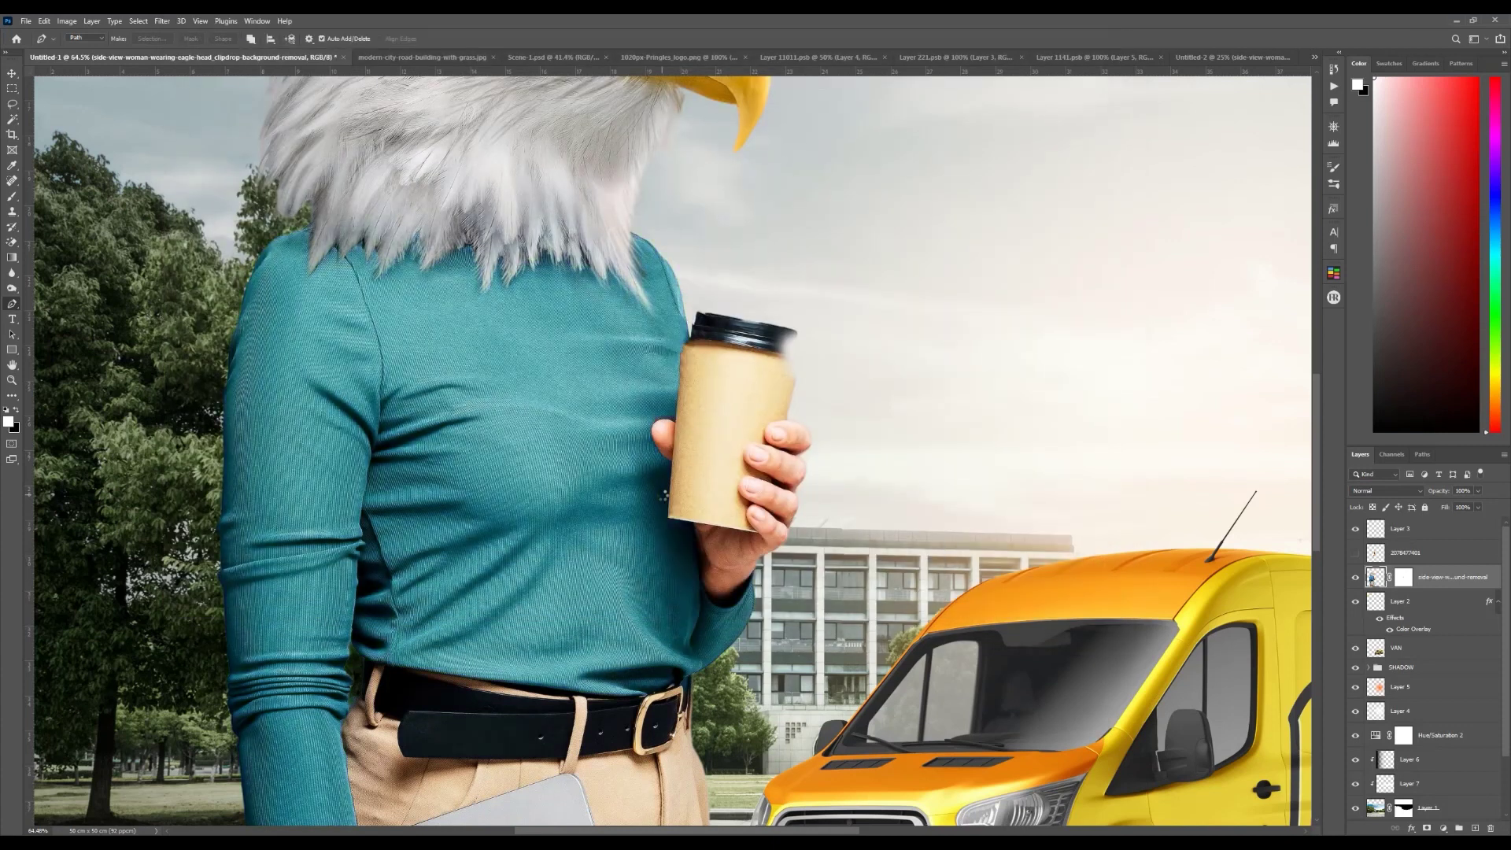
key("ctrl+0")
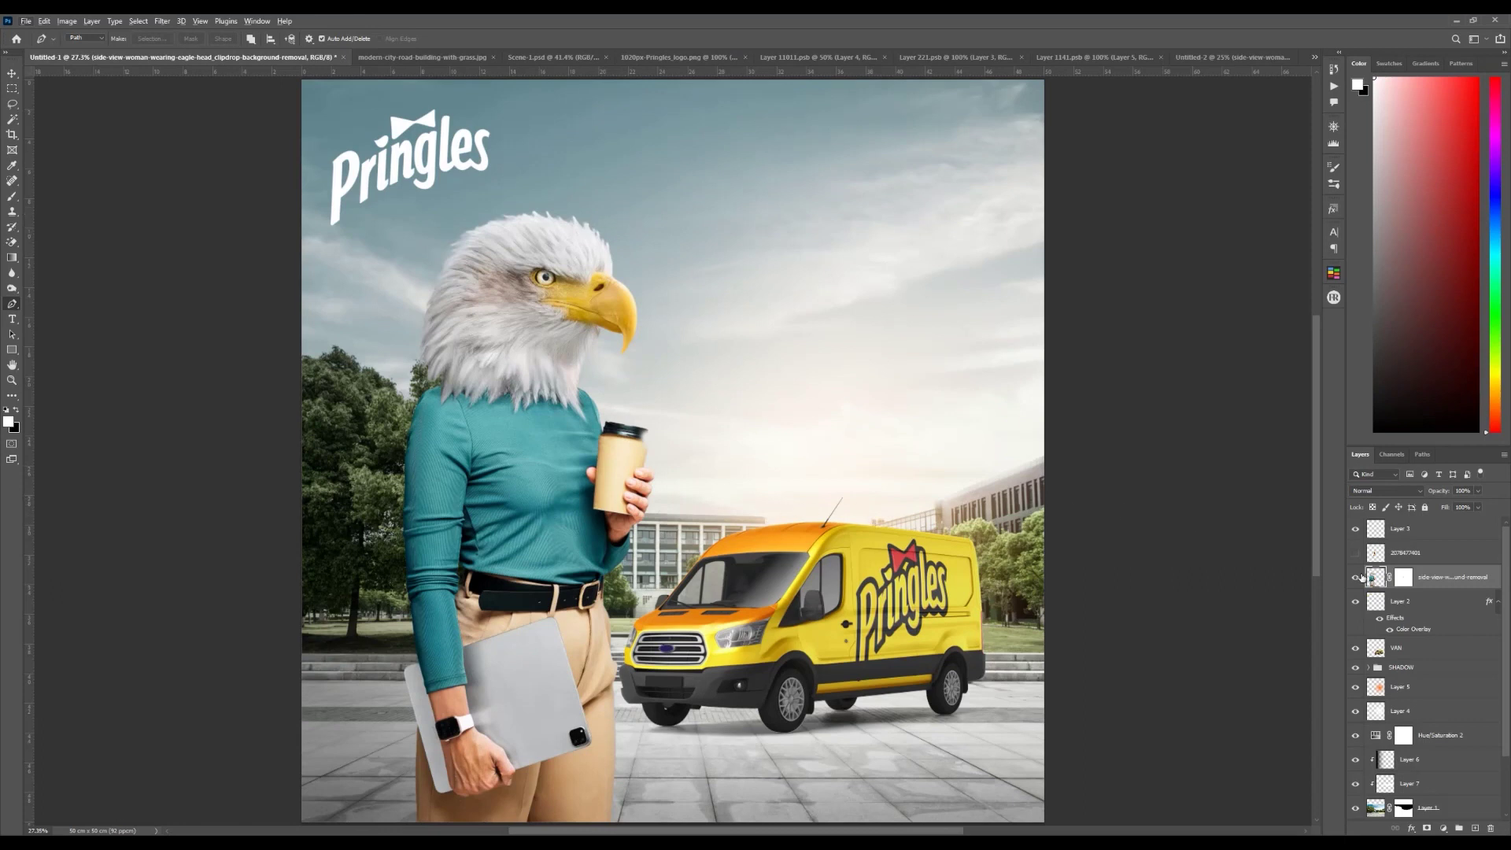
Step: Show the Pringles can, add a new layer clipped to it and activate the Gradient tool
left_click(1355, 555)
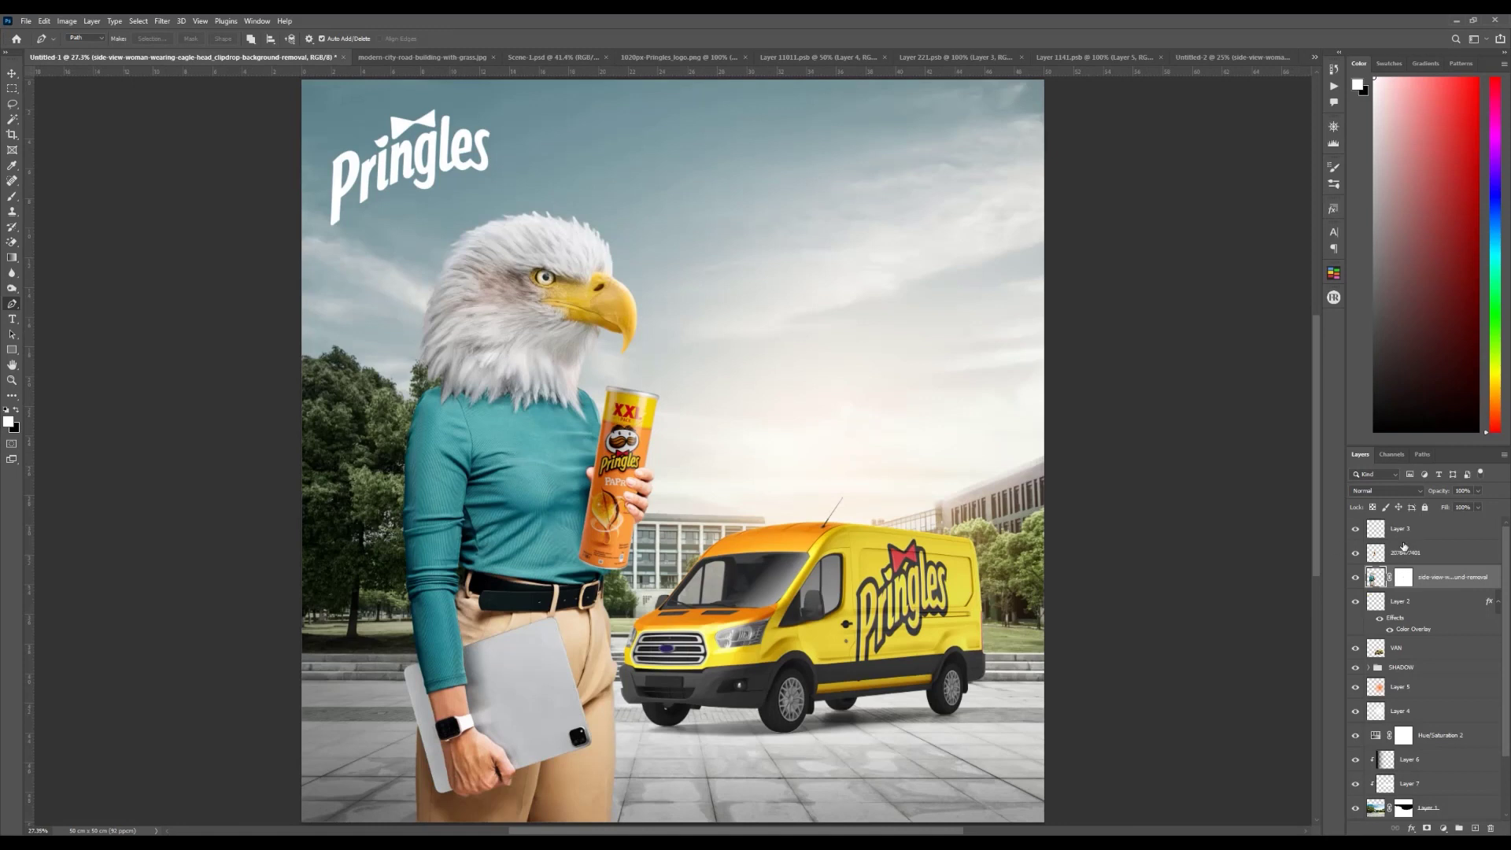
left_click(1385, 555)
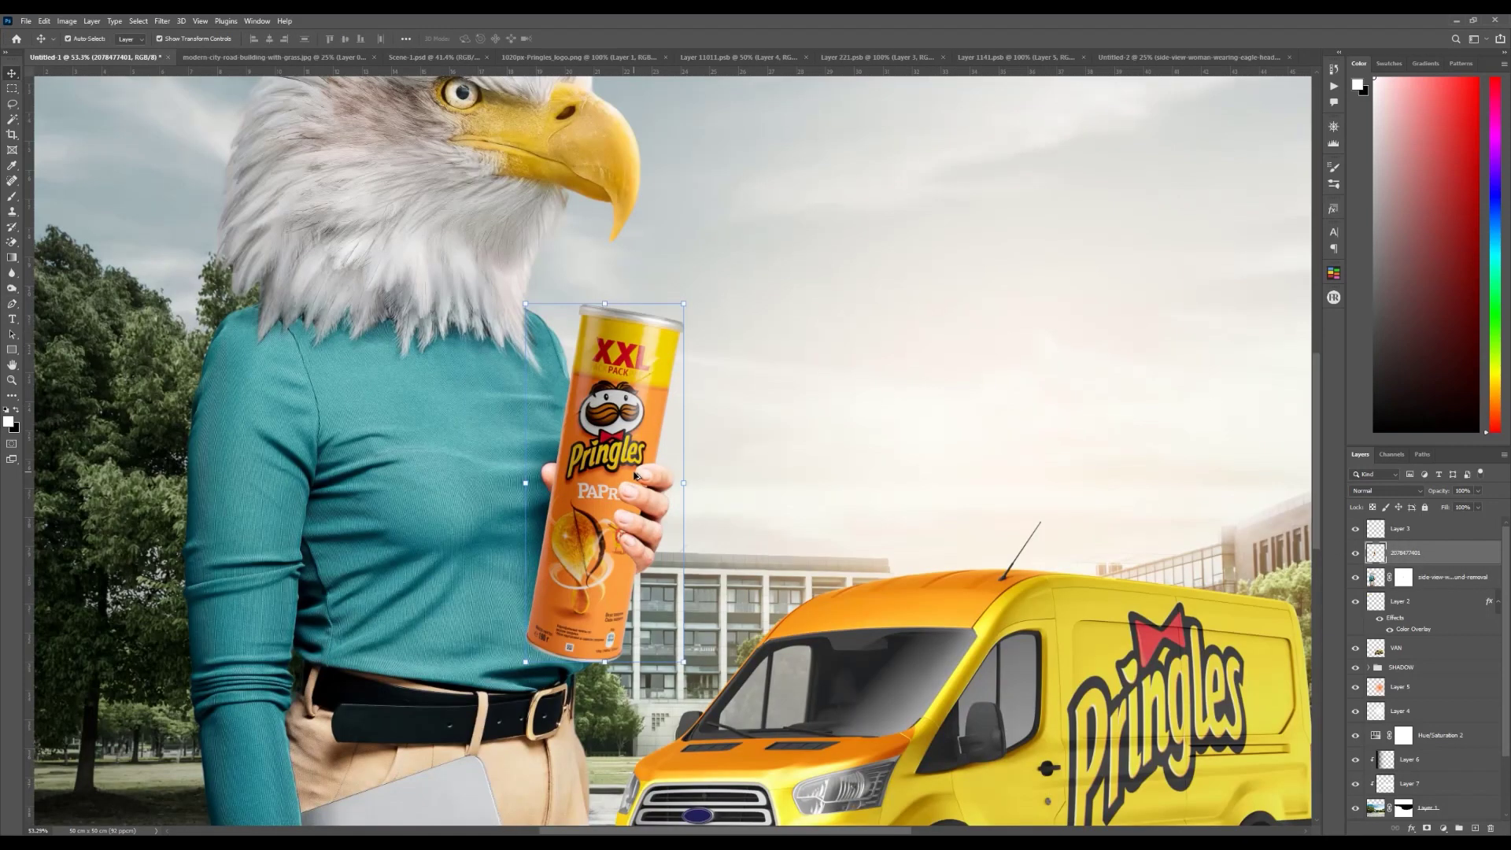
key("ctrl+0")
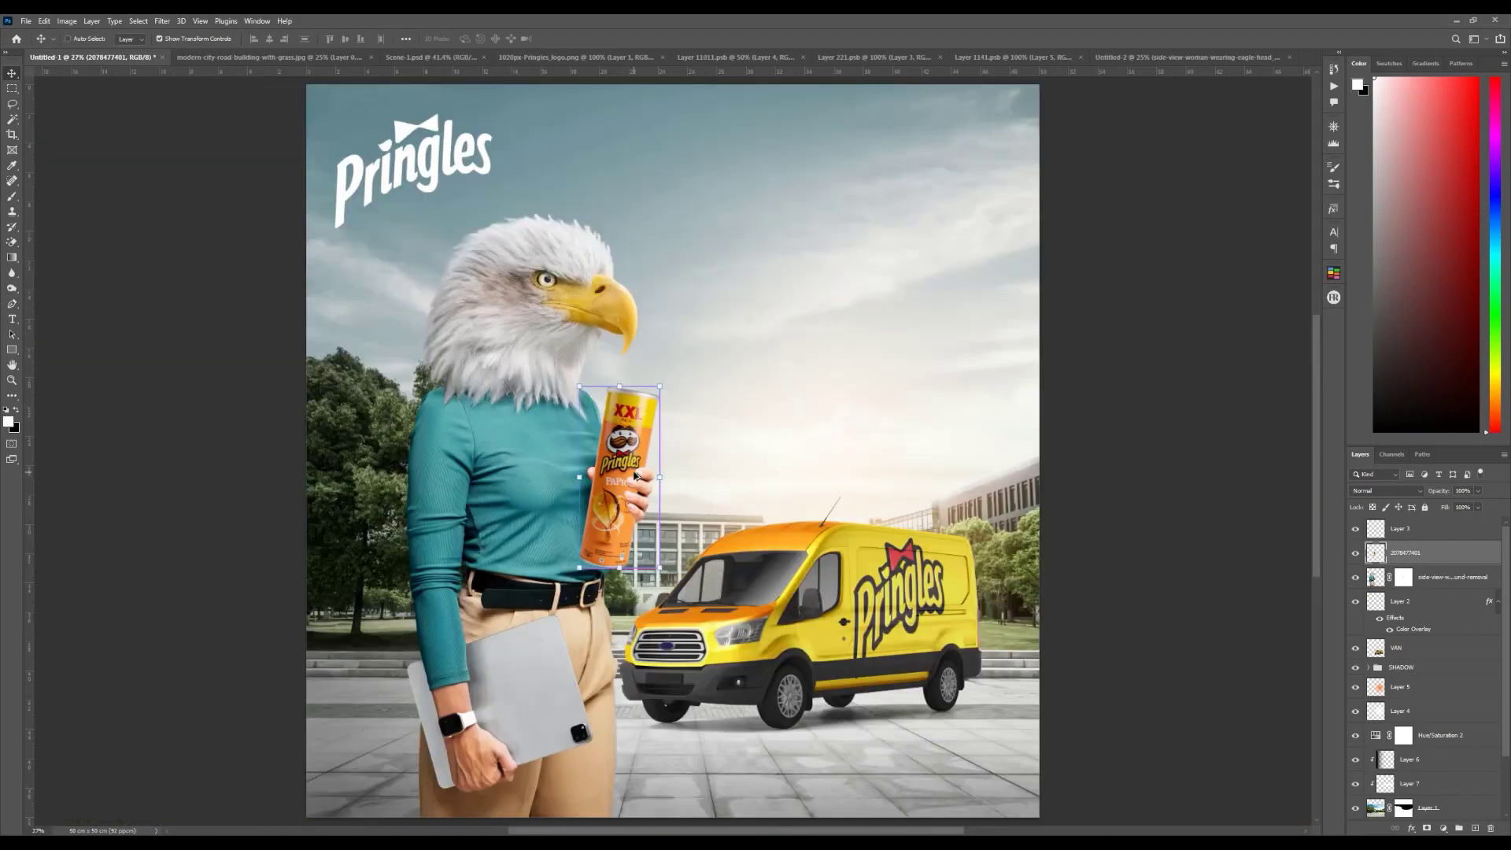
scroll(627, 482, "up", 5)
scroll(627, 485, "up", 4)
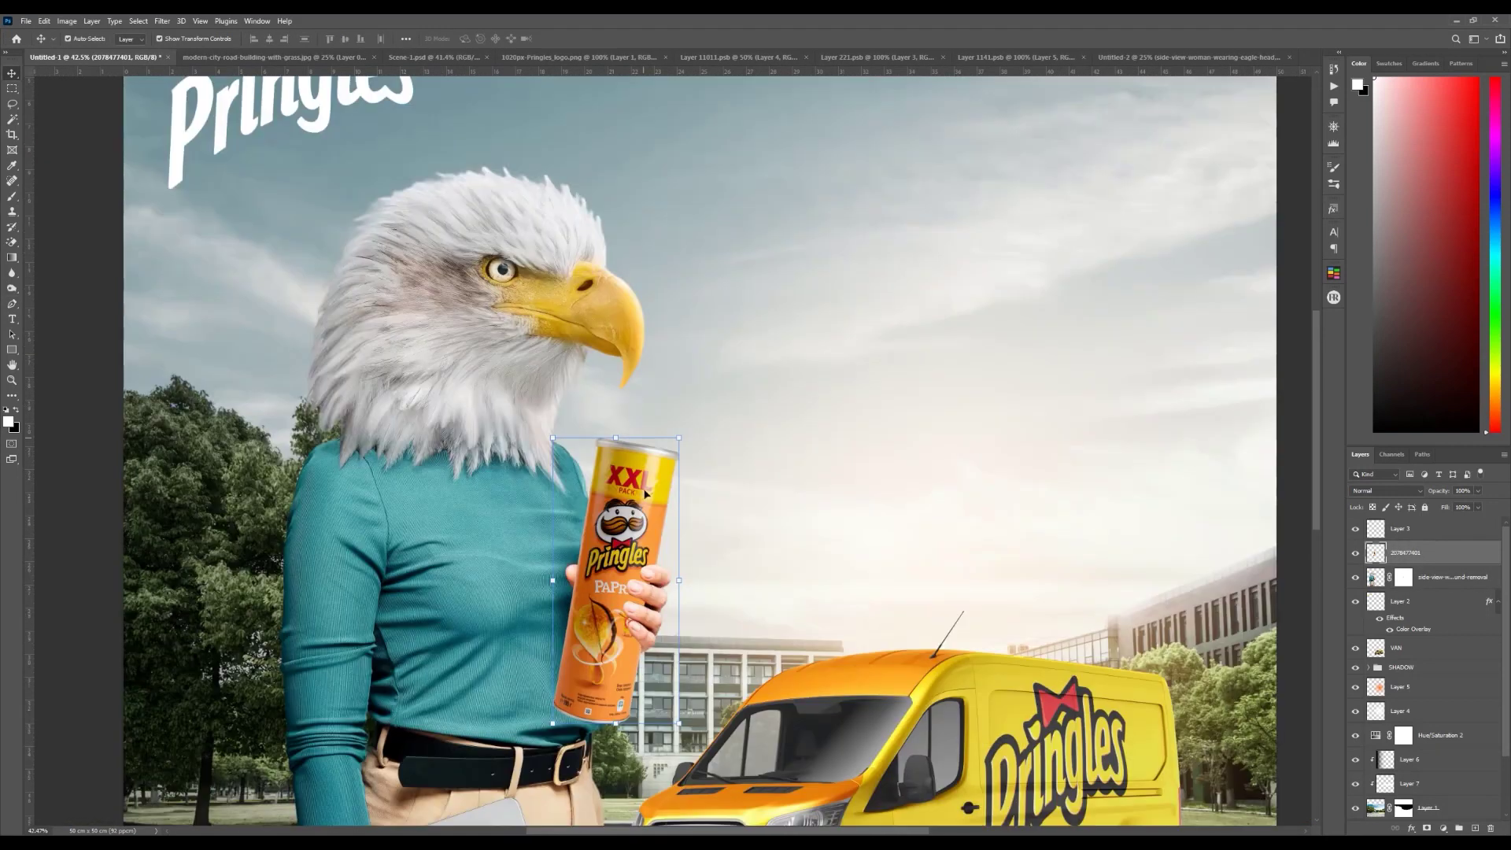
scroll(578, 502, "up", 4)
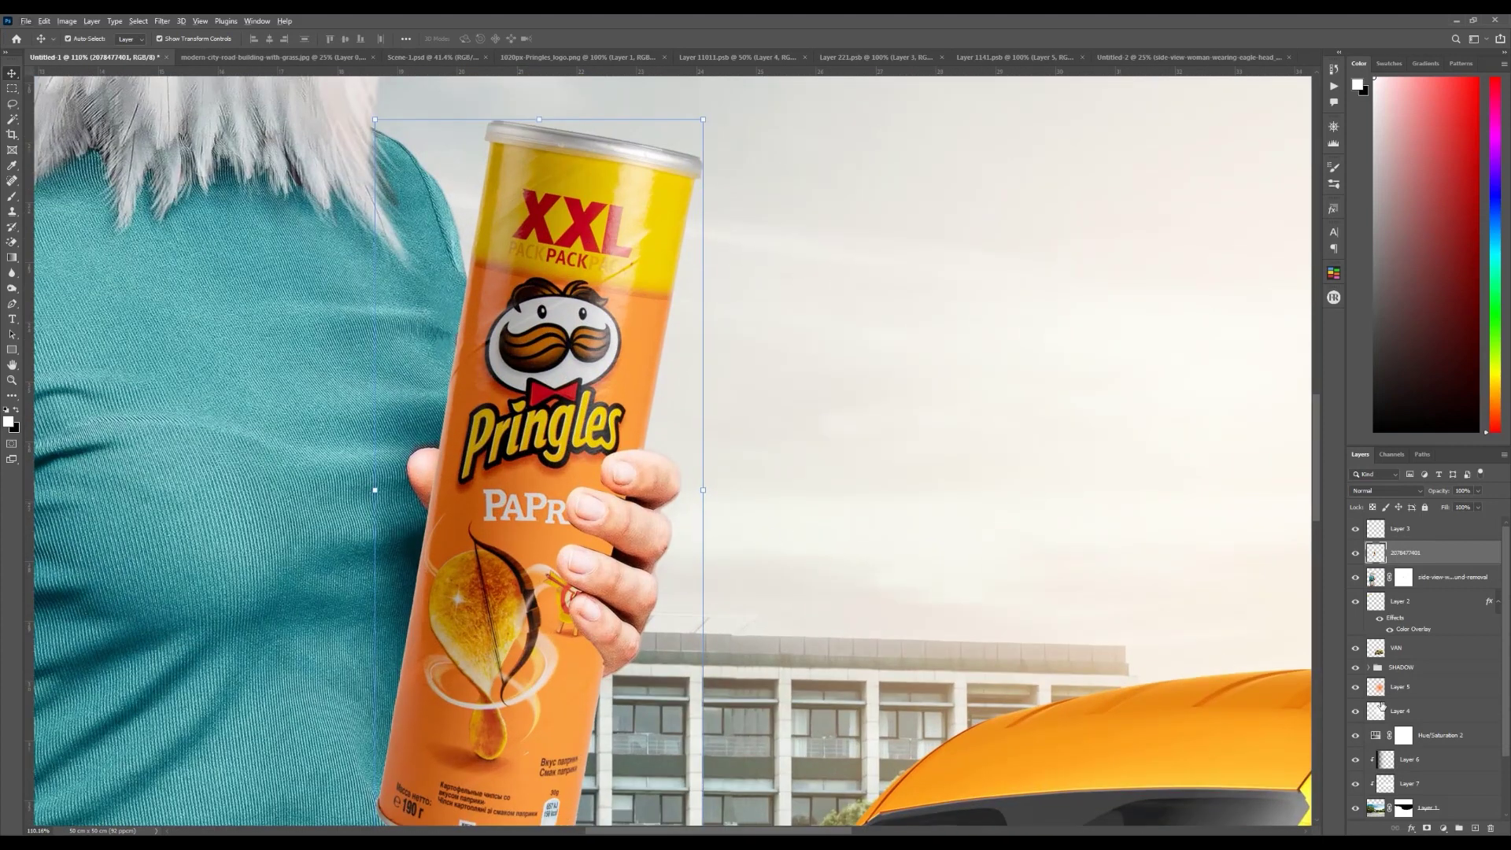
left_click(1474, 829)
left_click(1417, 562, "alt")
left_click(11, 260)
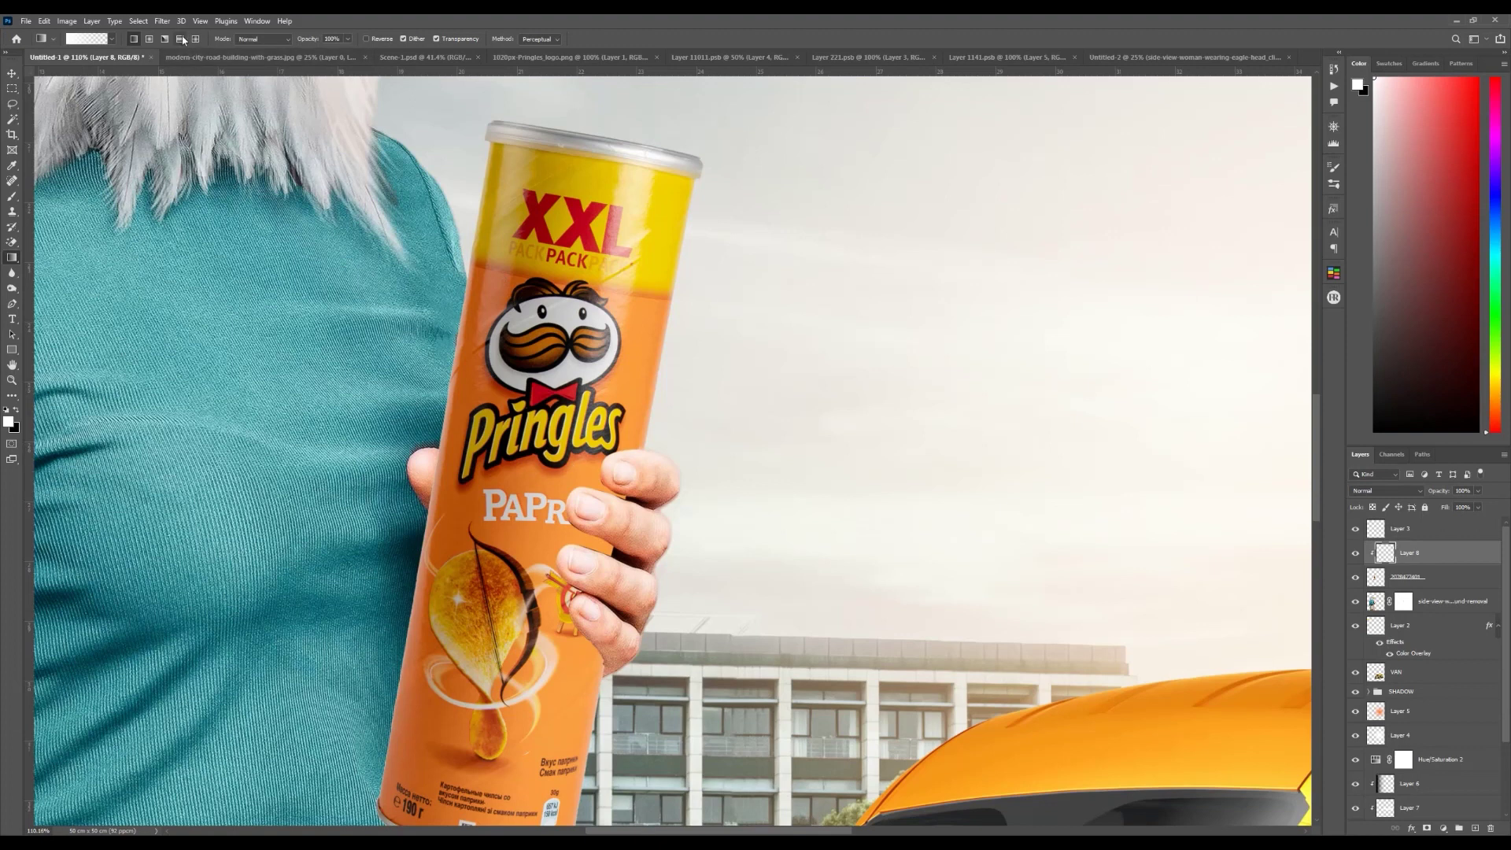
Step: Try a white reflected gradient and a white linear gradient across the Pringles can, undoing each one
left_click(135, 41)
left_click(180, 41)
left_click_drag(584, 319, 597, 322)
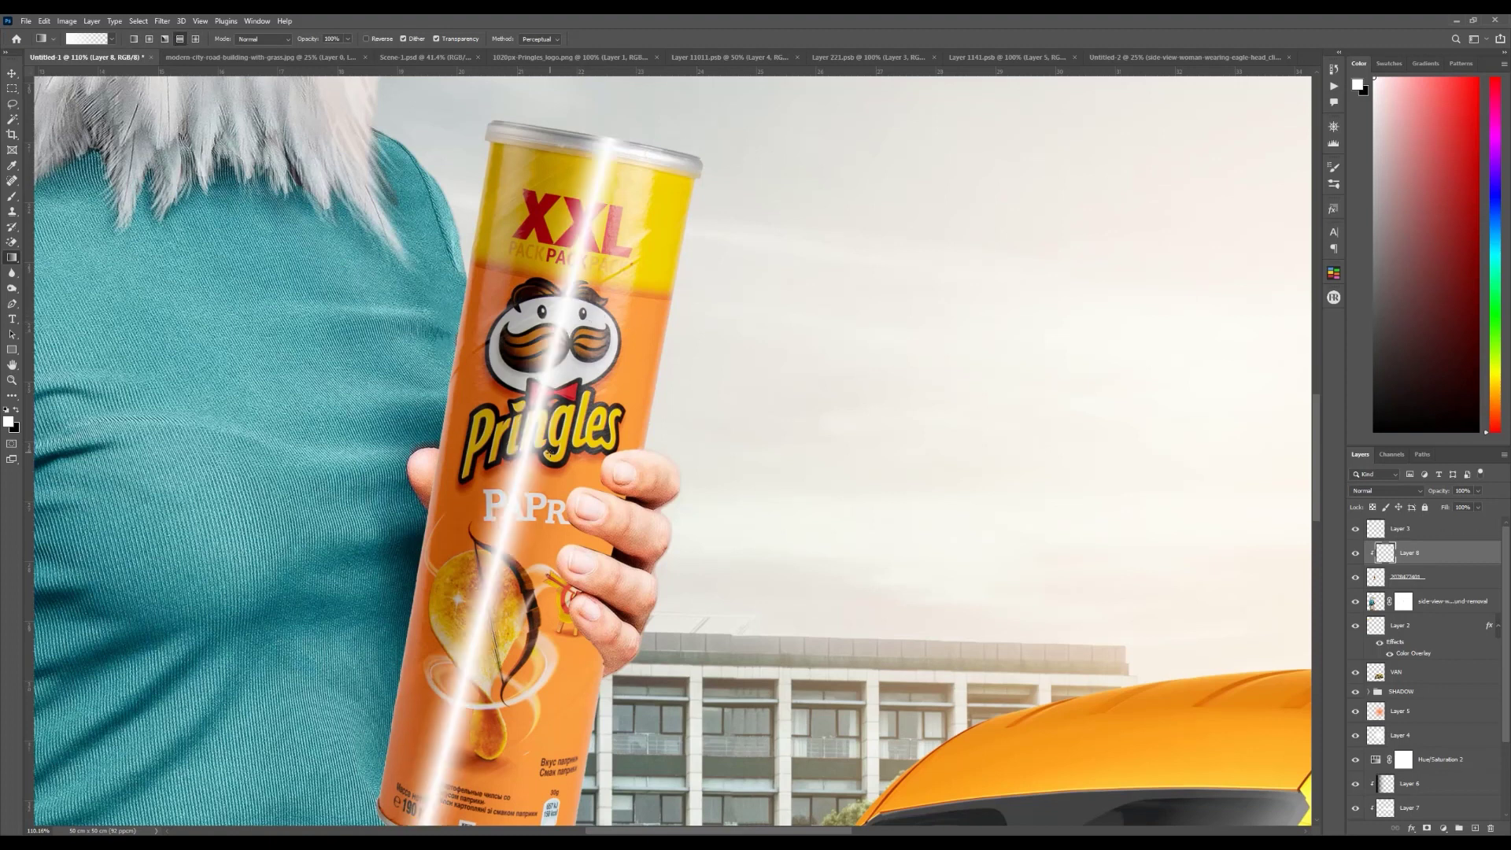
key("ctrl+z")
left_click(135, 41)
left_click_drag(512, 326, 593, 352)
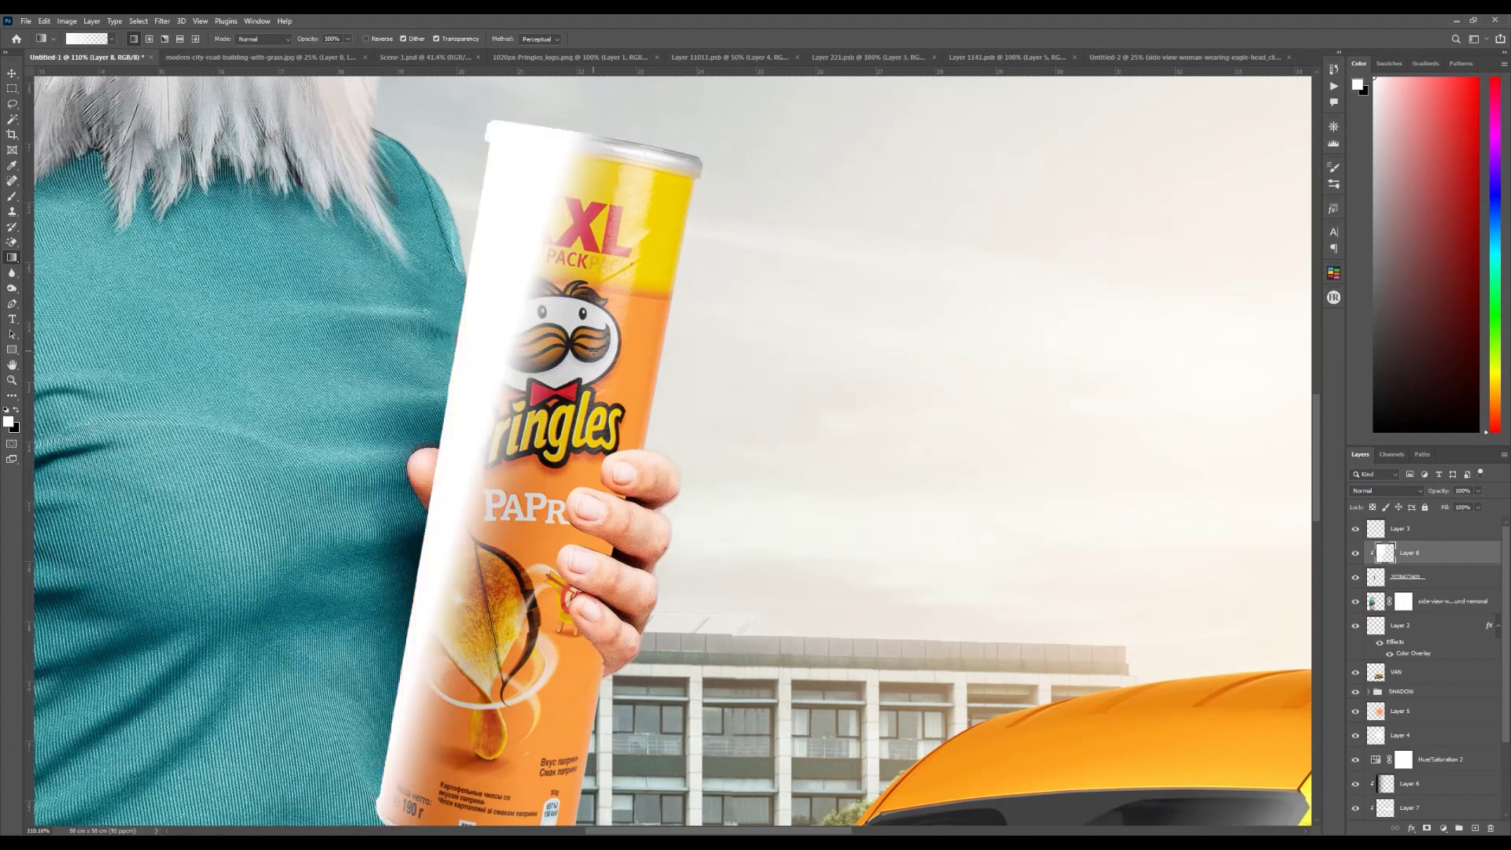
key("ctrl+z")
Step: Draw a white reflected gradient as a lengthwise highlight on the can and set its layer's blend mode to Overlay
left_click(180, 40)
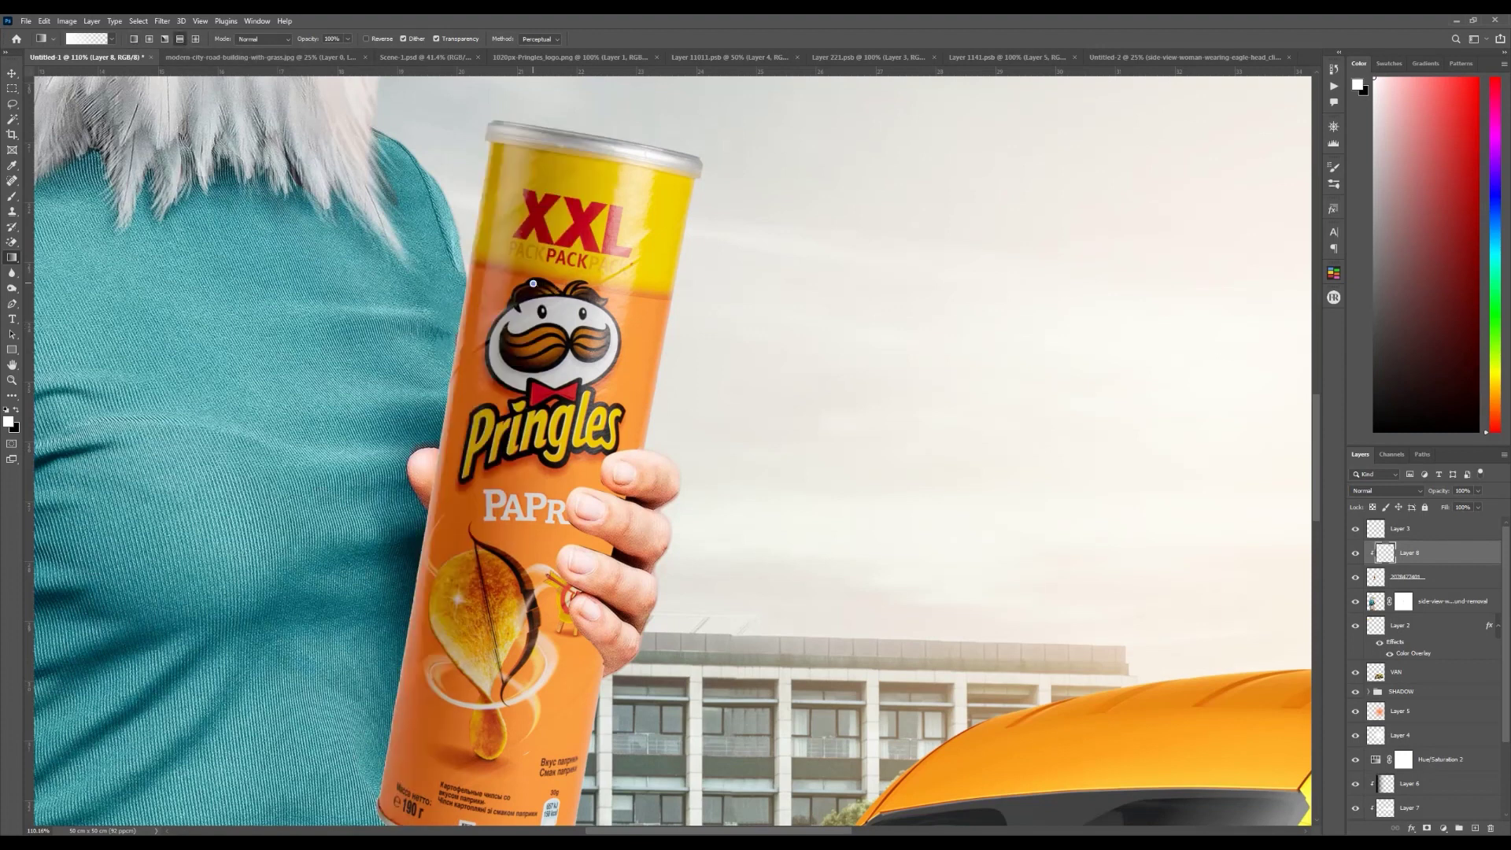
left_click_drag(543, 288, 602, 297)
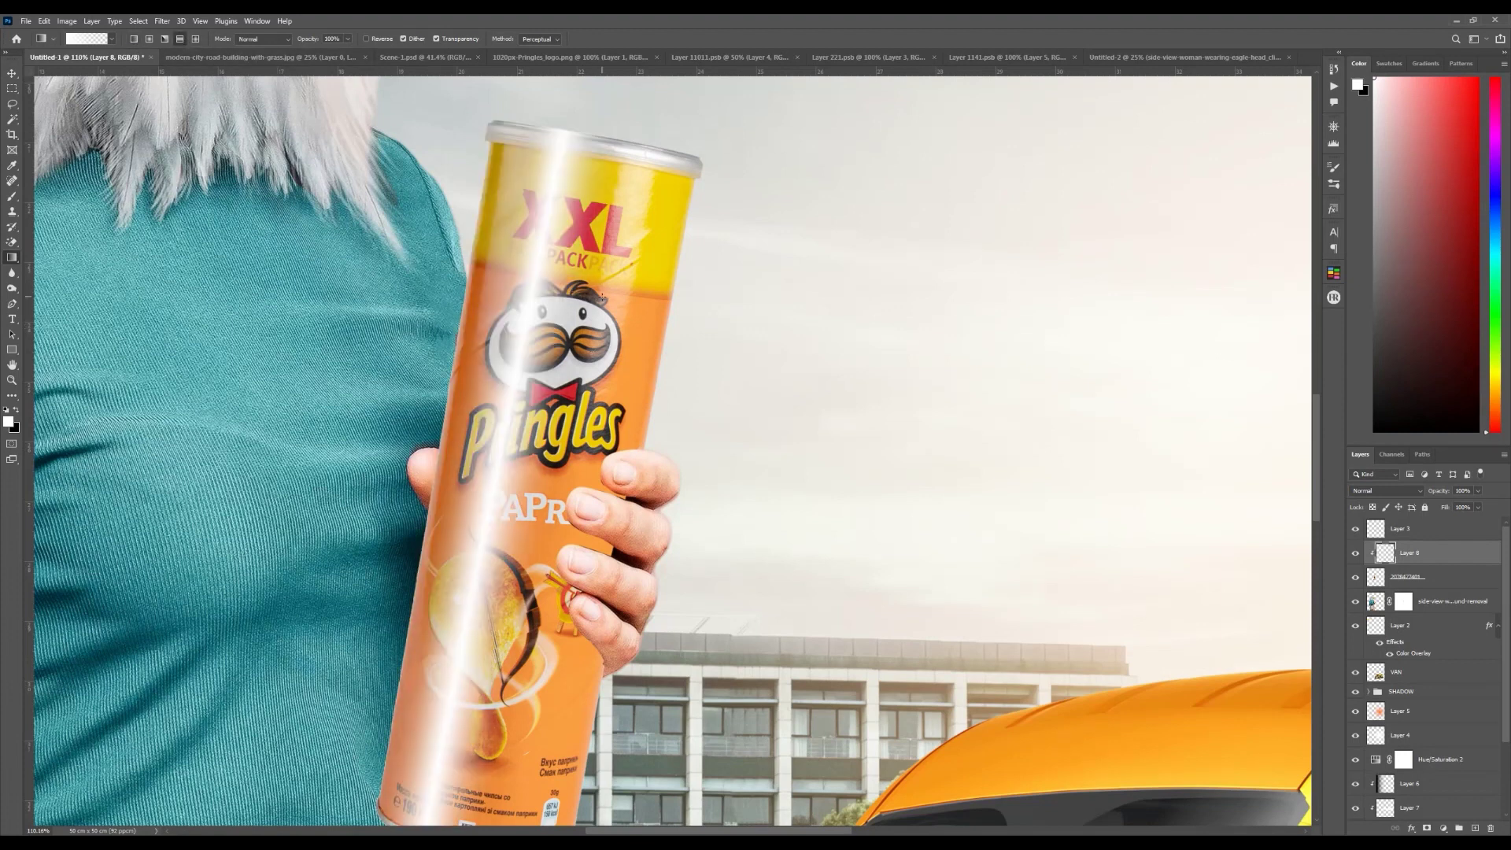
left_click(1383, 496)
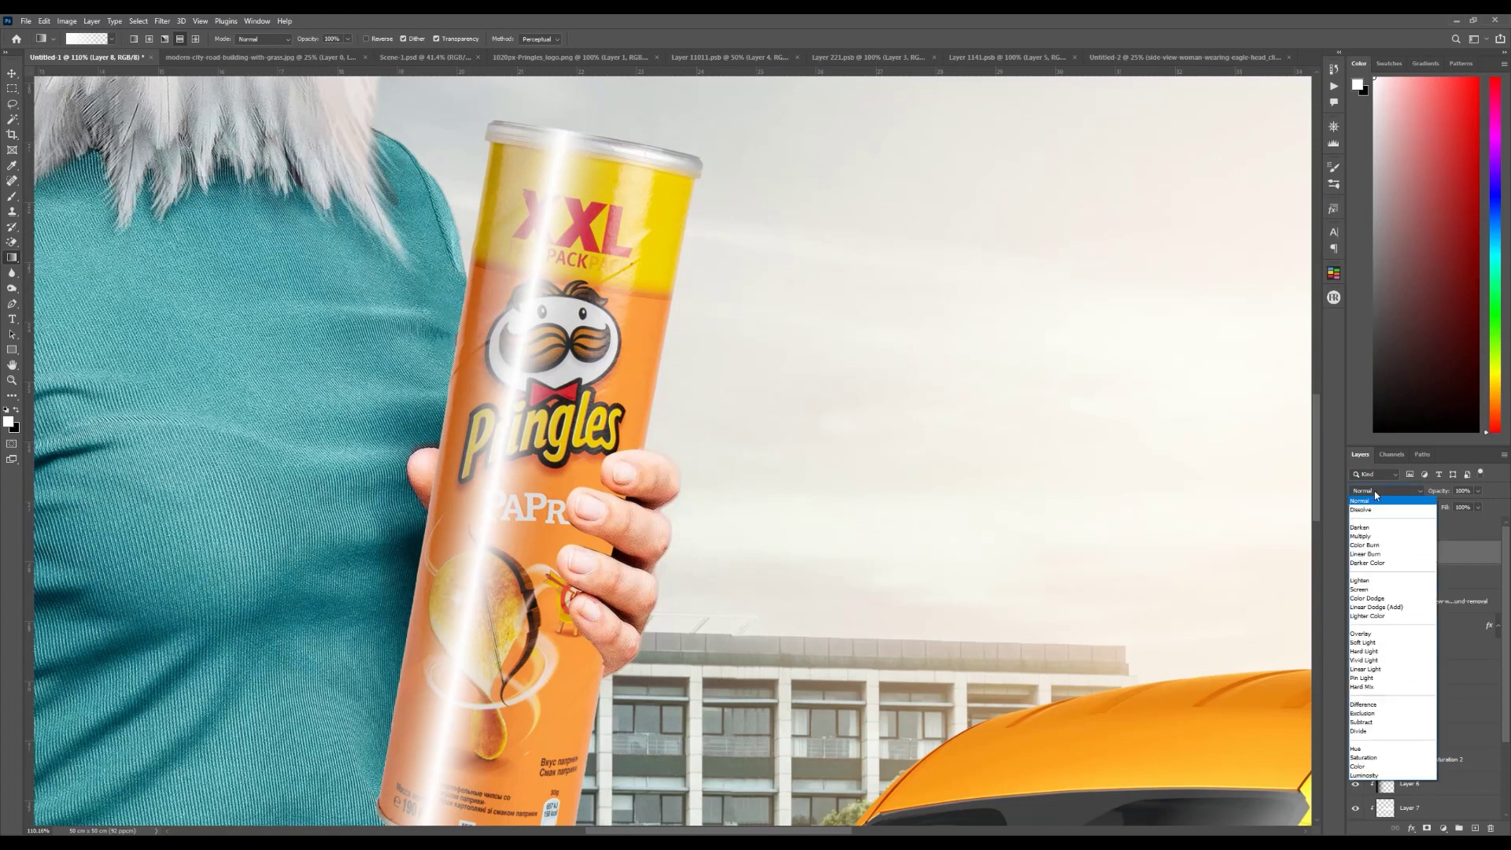
left_click(1387, 634)
Step: Transform the highlight layer, shifting the highlight sideways toward the can's sky-facing edge
key("v")
key("ctrl+semicolon")
key("ctrl+t")
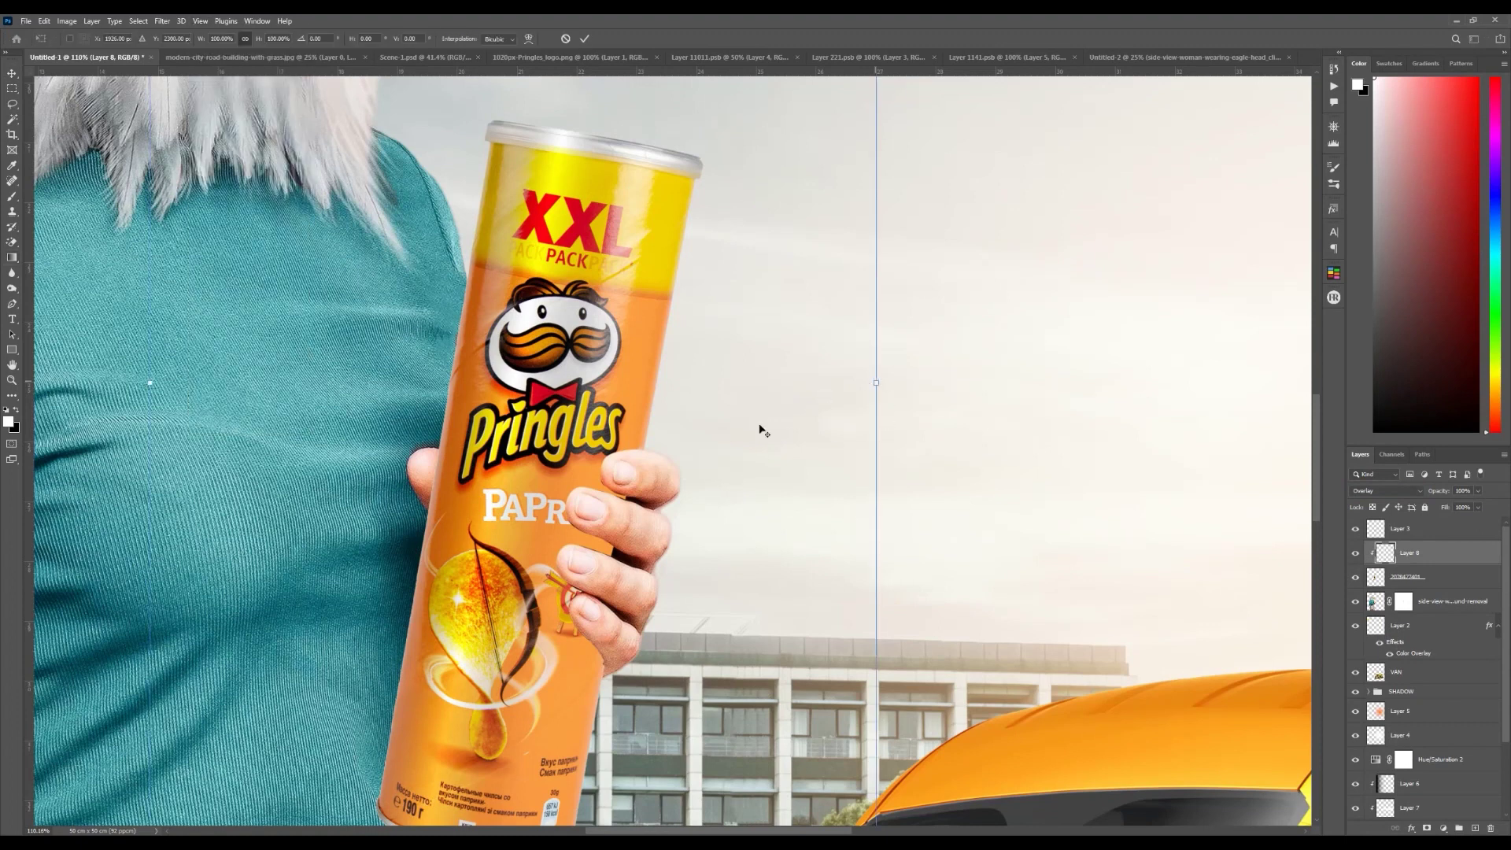
scroll(759, 428, "down", 3, "alt")
left_click_drag(740, 426, 777, 429)
key("Return")
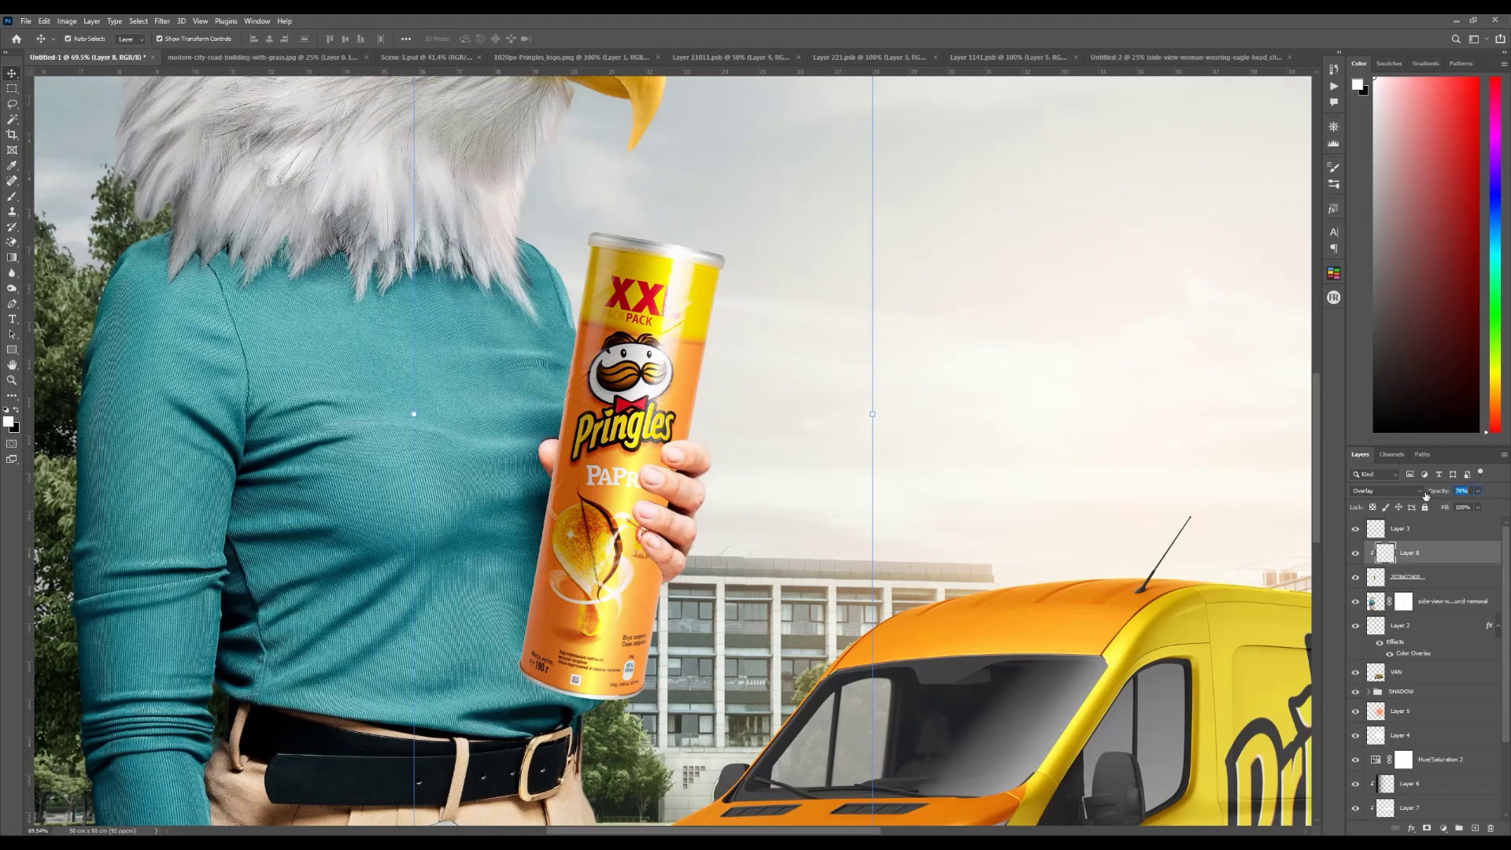
Step: Set the opacity of the Pringles can's highlight layer to 63%
key("6")
key("3")
key("Return")
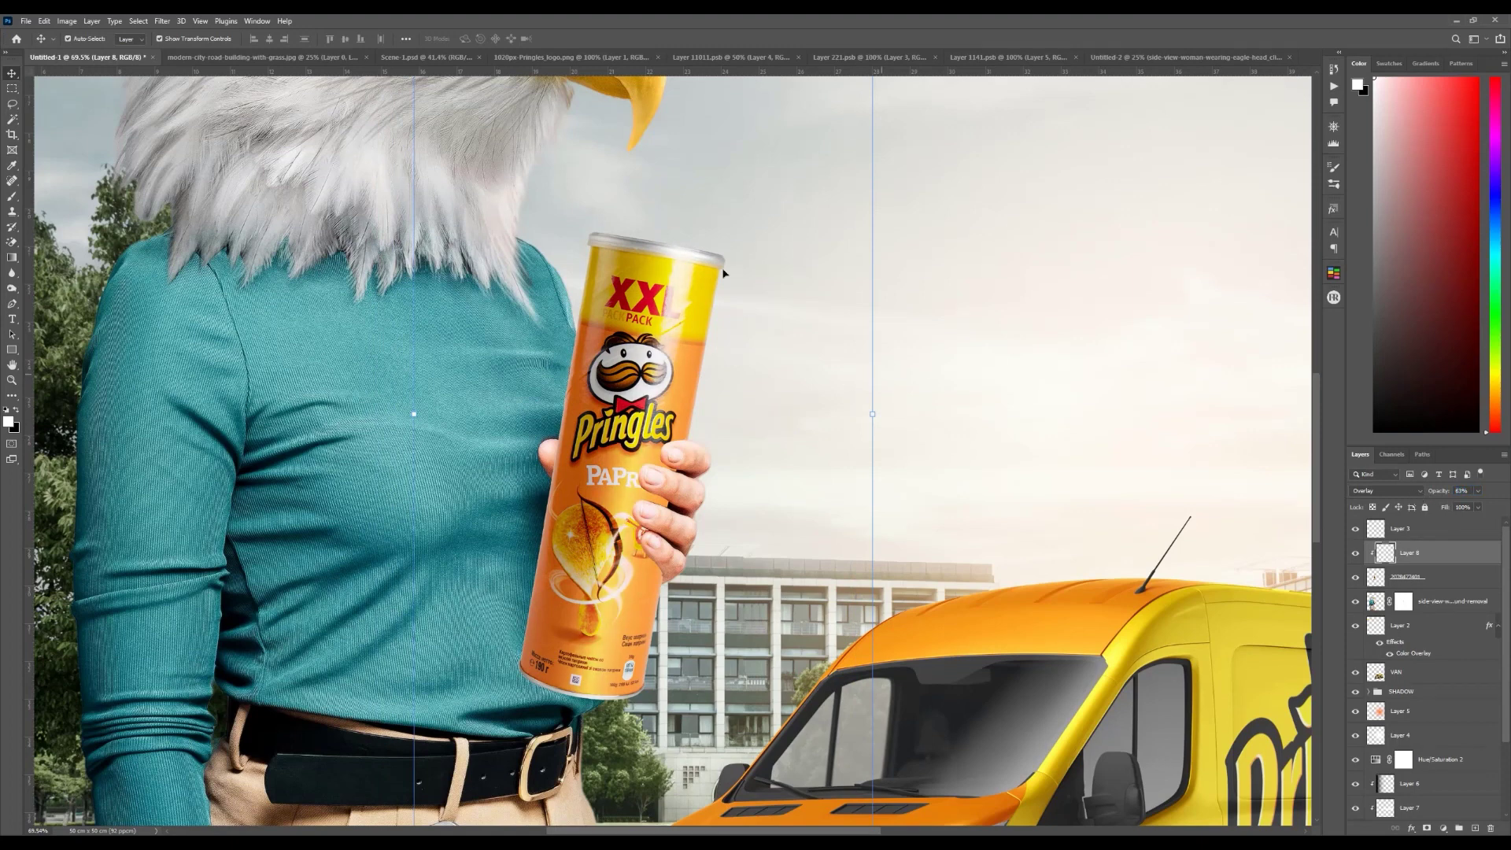
Step: Duplicate the can's highlight, shift the copy toward the sweater-side edge, set its opacity to 60% and compare the can with and without it
scroll(607, 268, "up", 4, "alt")
scroll(618, 262, "down", 3, "alt")
key("ctrl+j")
key("ctrl+t")
left_click_drag(925, 527, 839, 507)
key("Return")
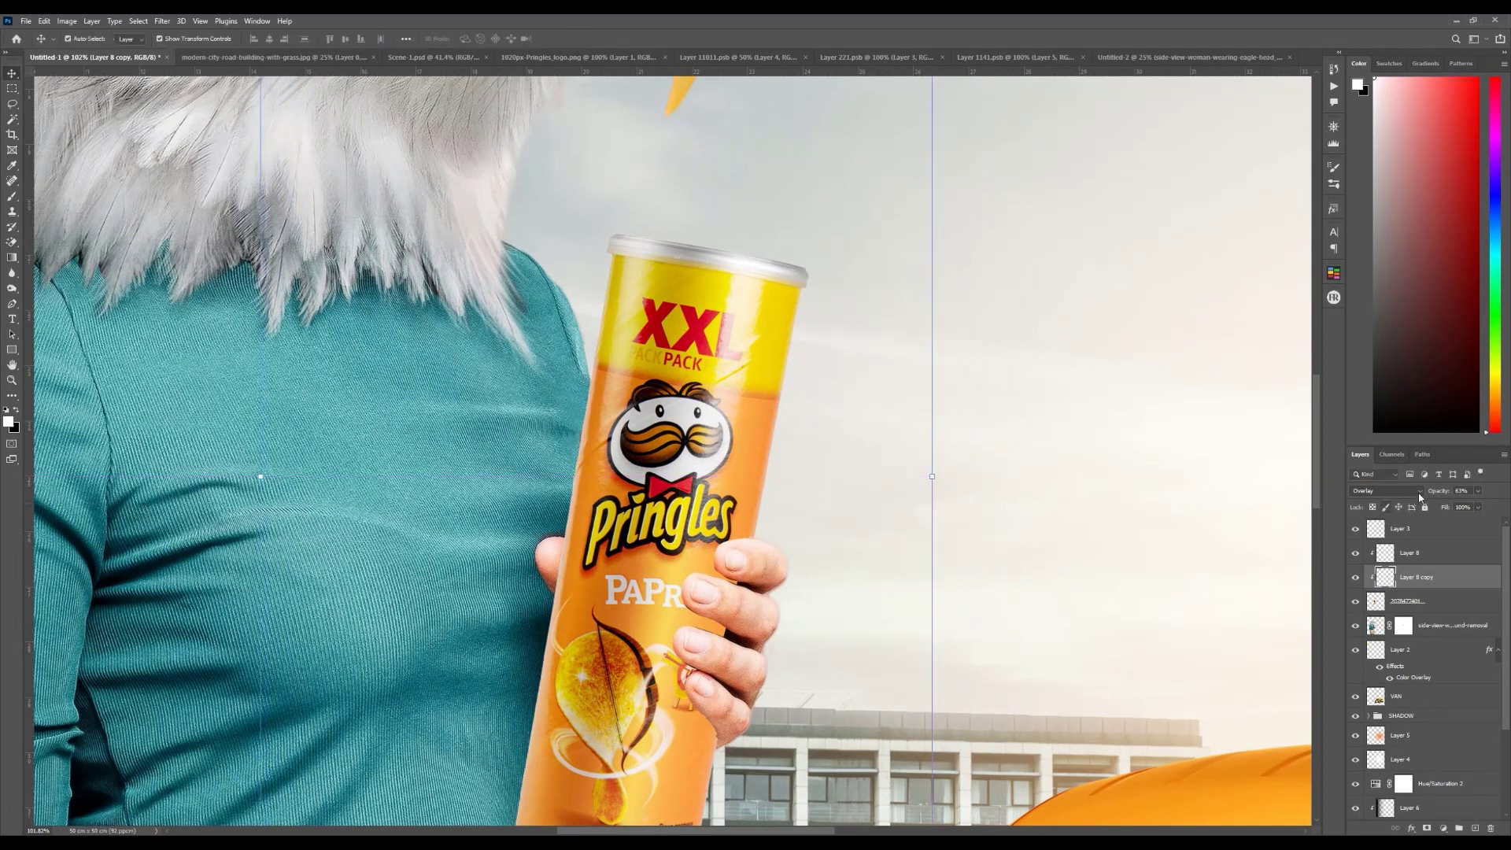
key("6")
key("ctrl+0")
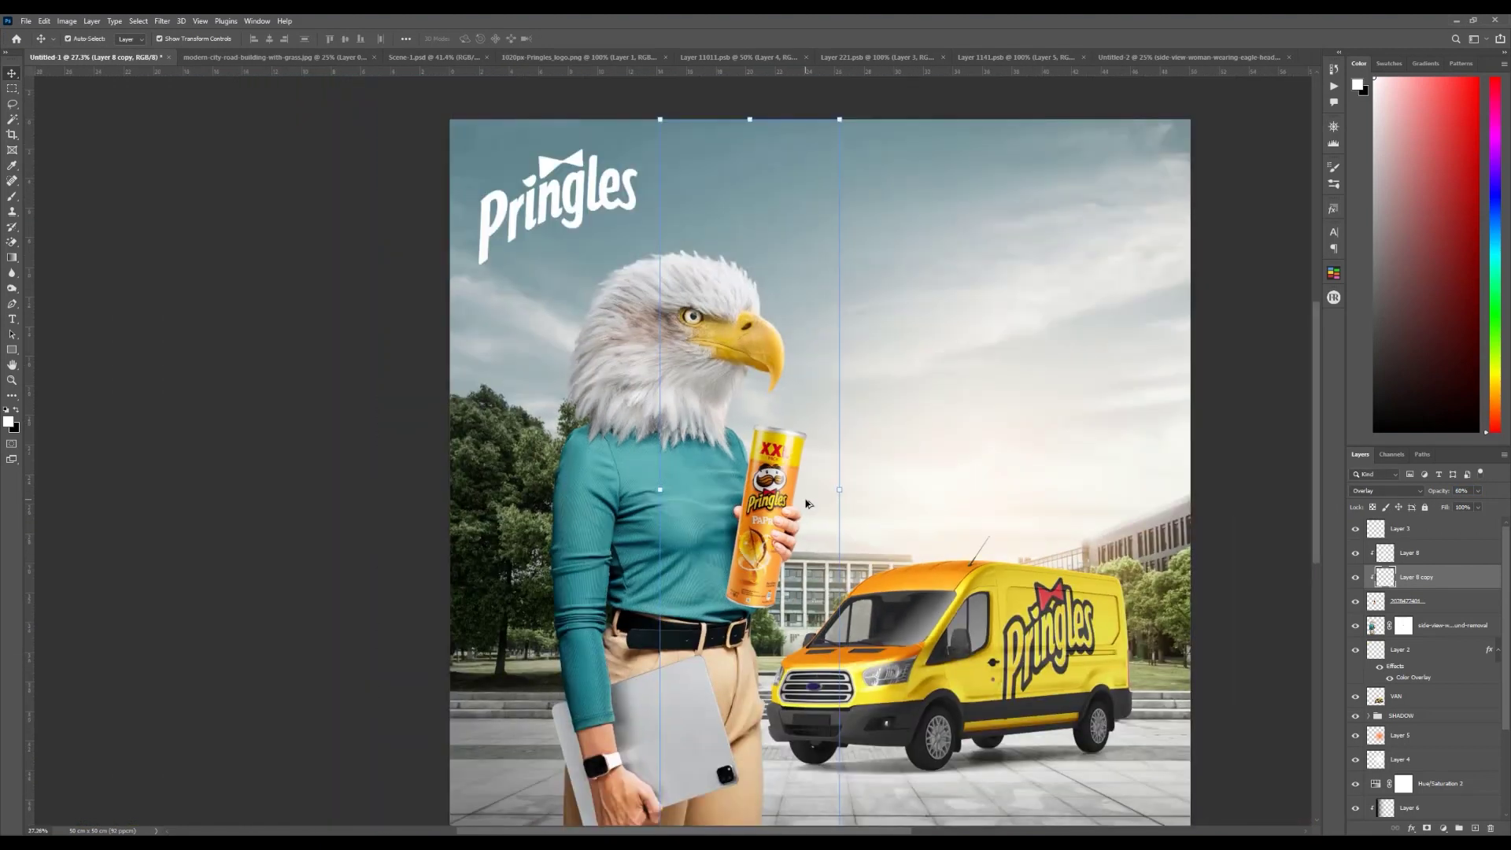
scroll(644, 543, "up", 3)
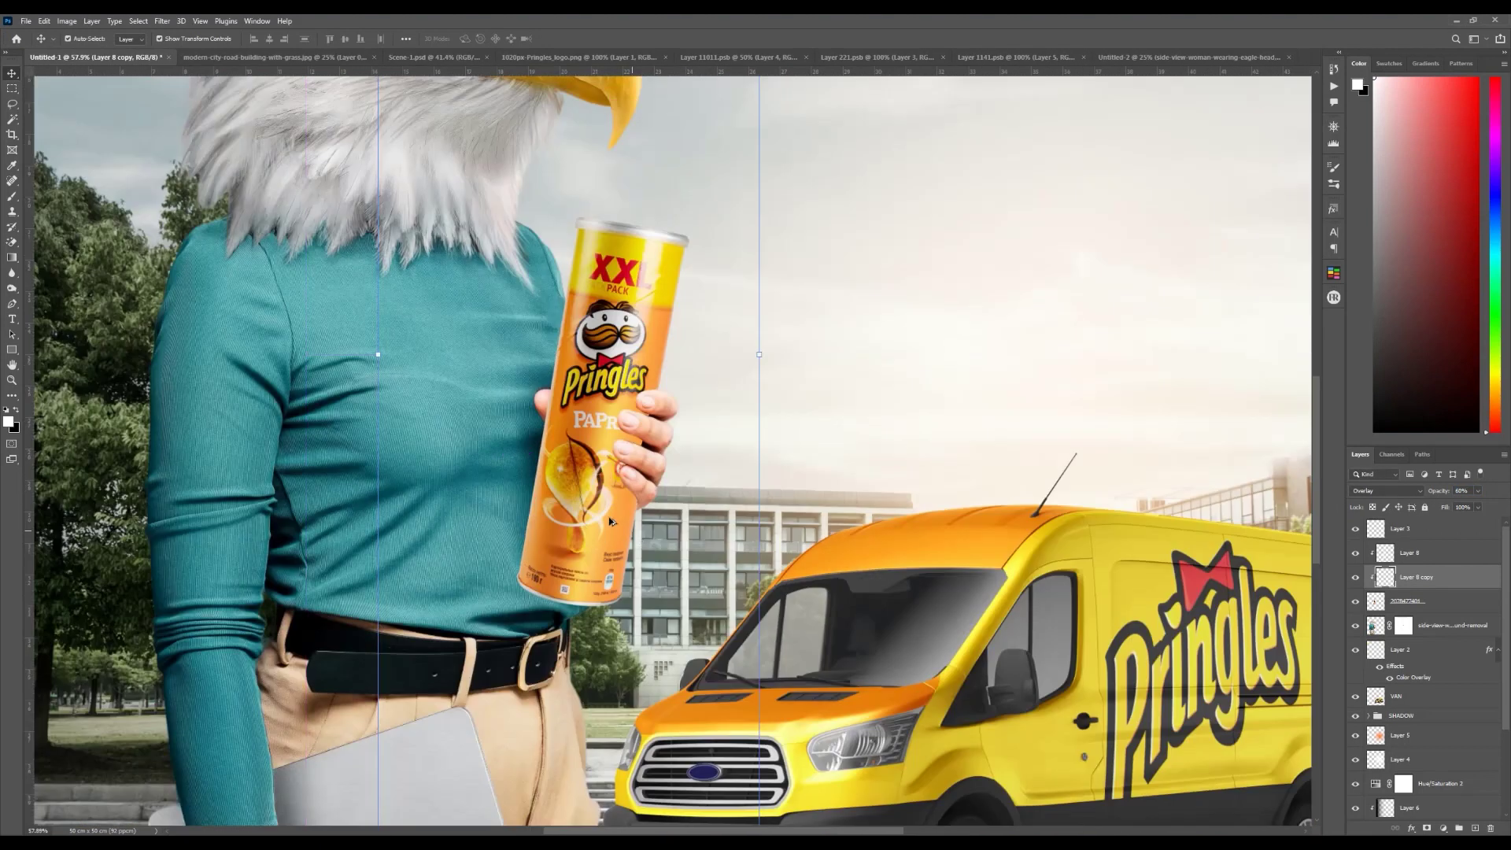
left_click(1355, 577)
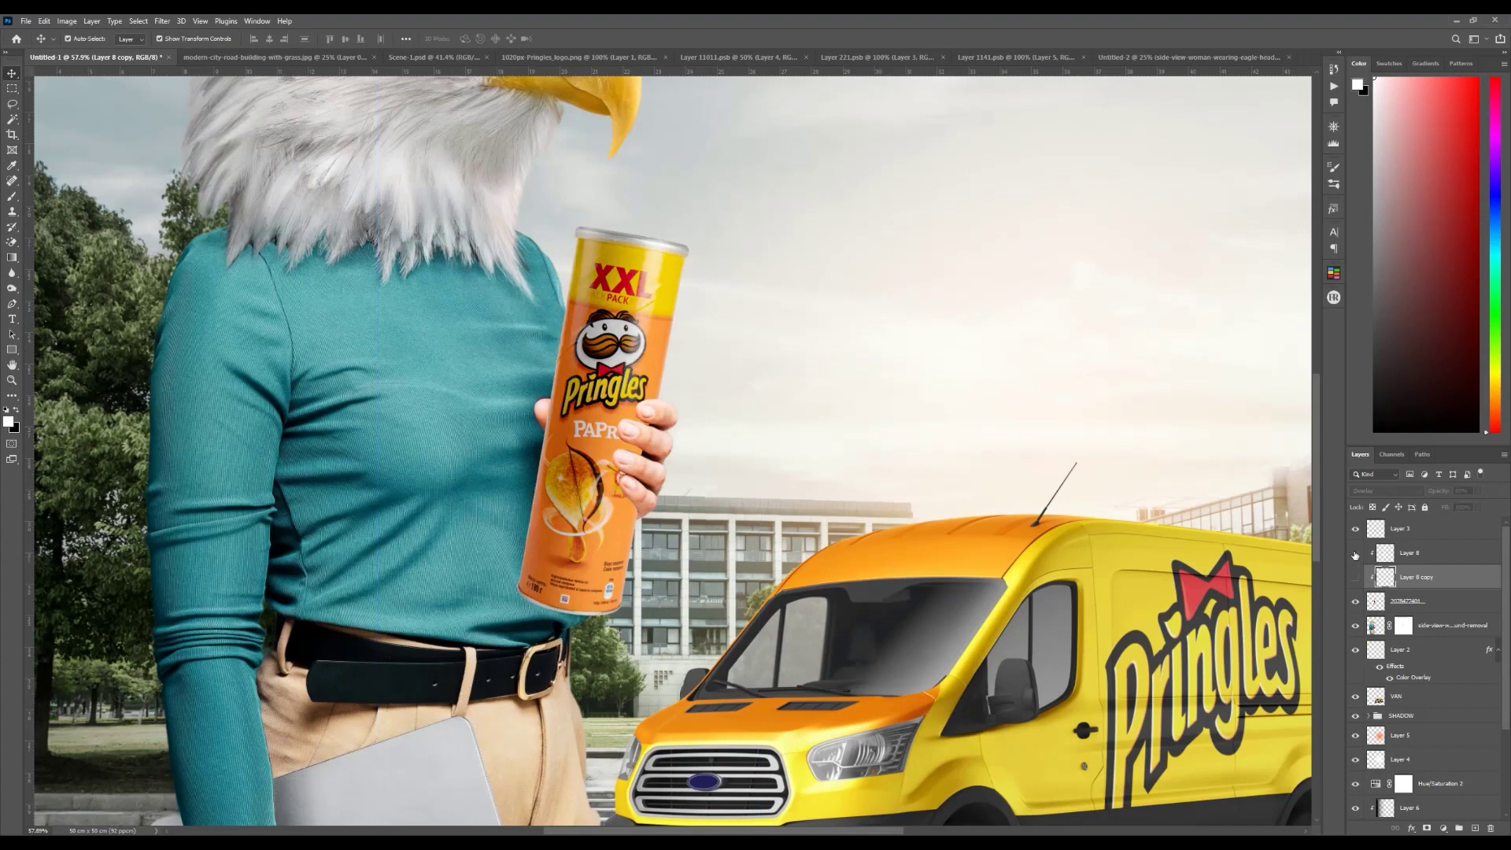
left_click(1355, 577)
Step: Add a new layer clipped directly above the Pringles can layer and make black the foreground colour
scroll(1015, 531, "up", 2)
left_click(1015, 531)
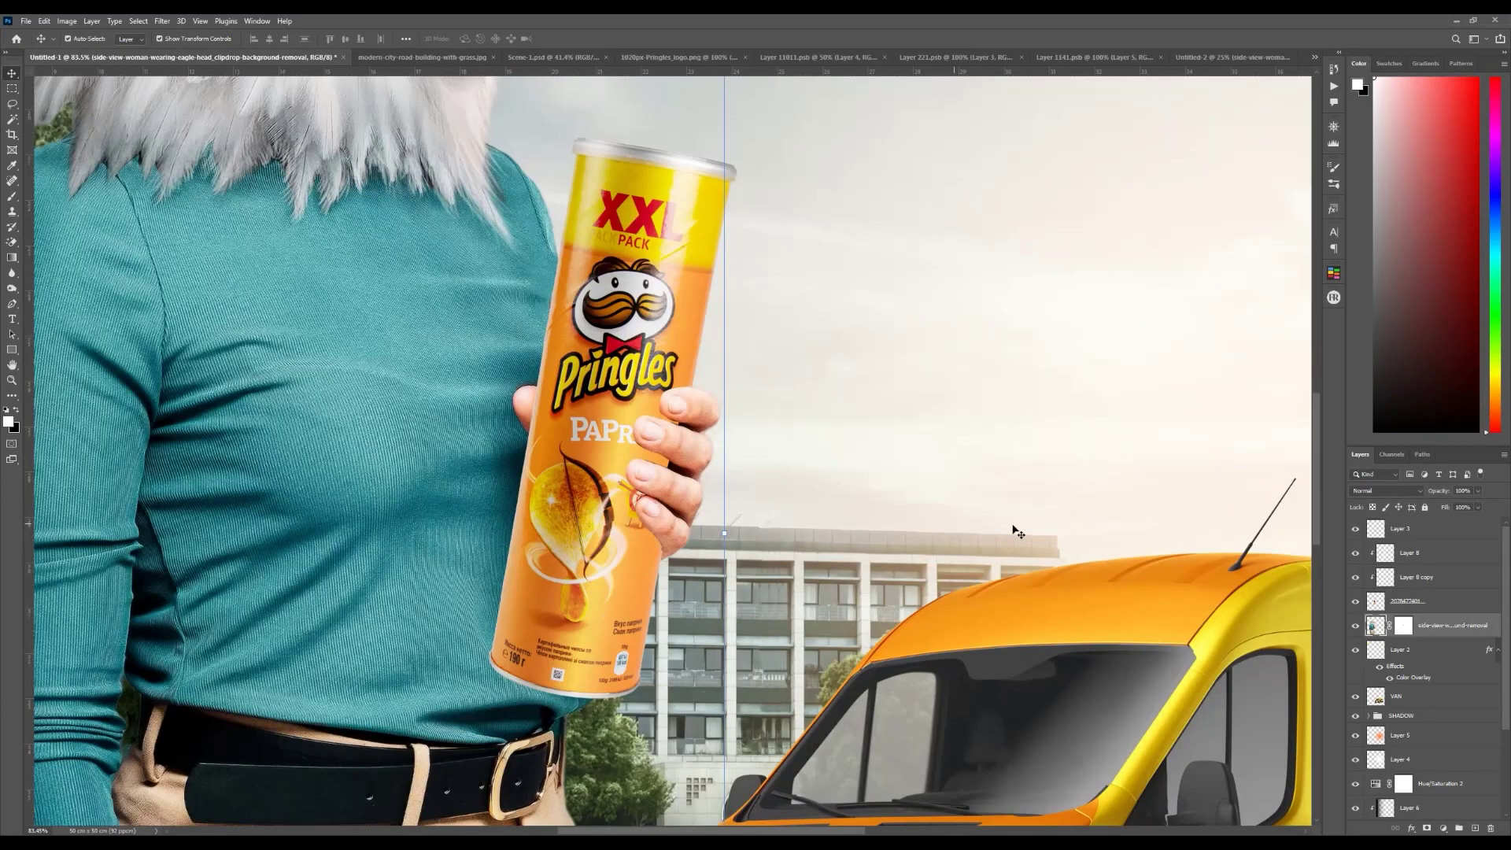
left_click(1417, 605)
left_click(1474, 830)
scroll(783, 402, "up", 2)
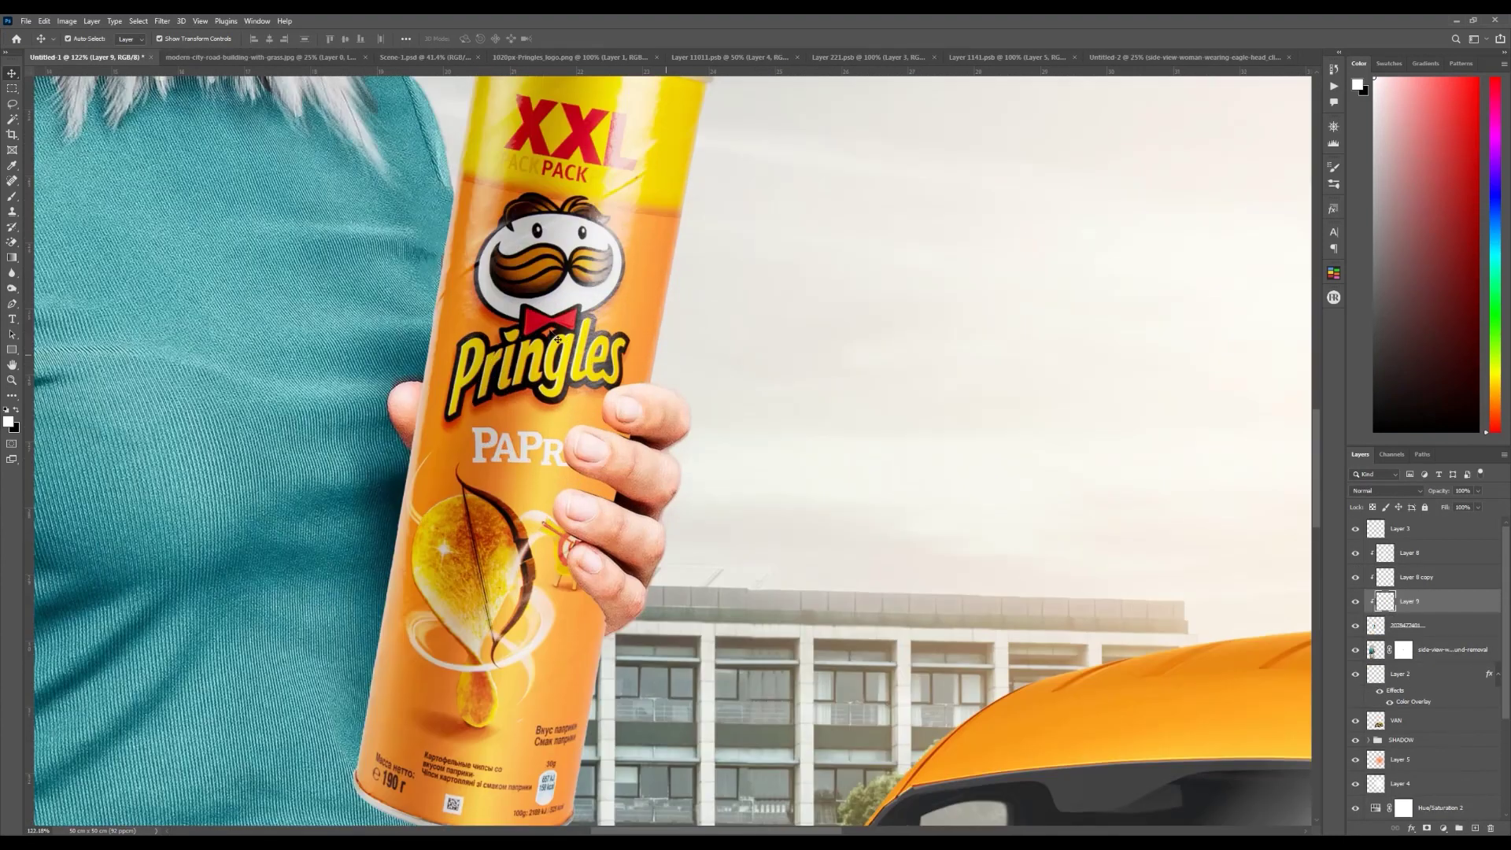
left_click(12, 196)
key("x")
key("g")
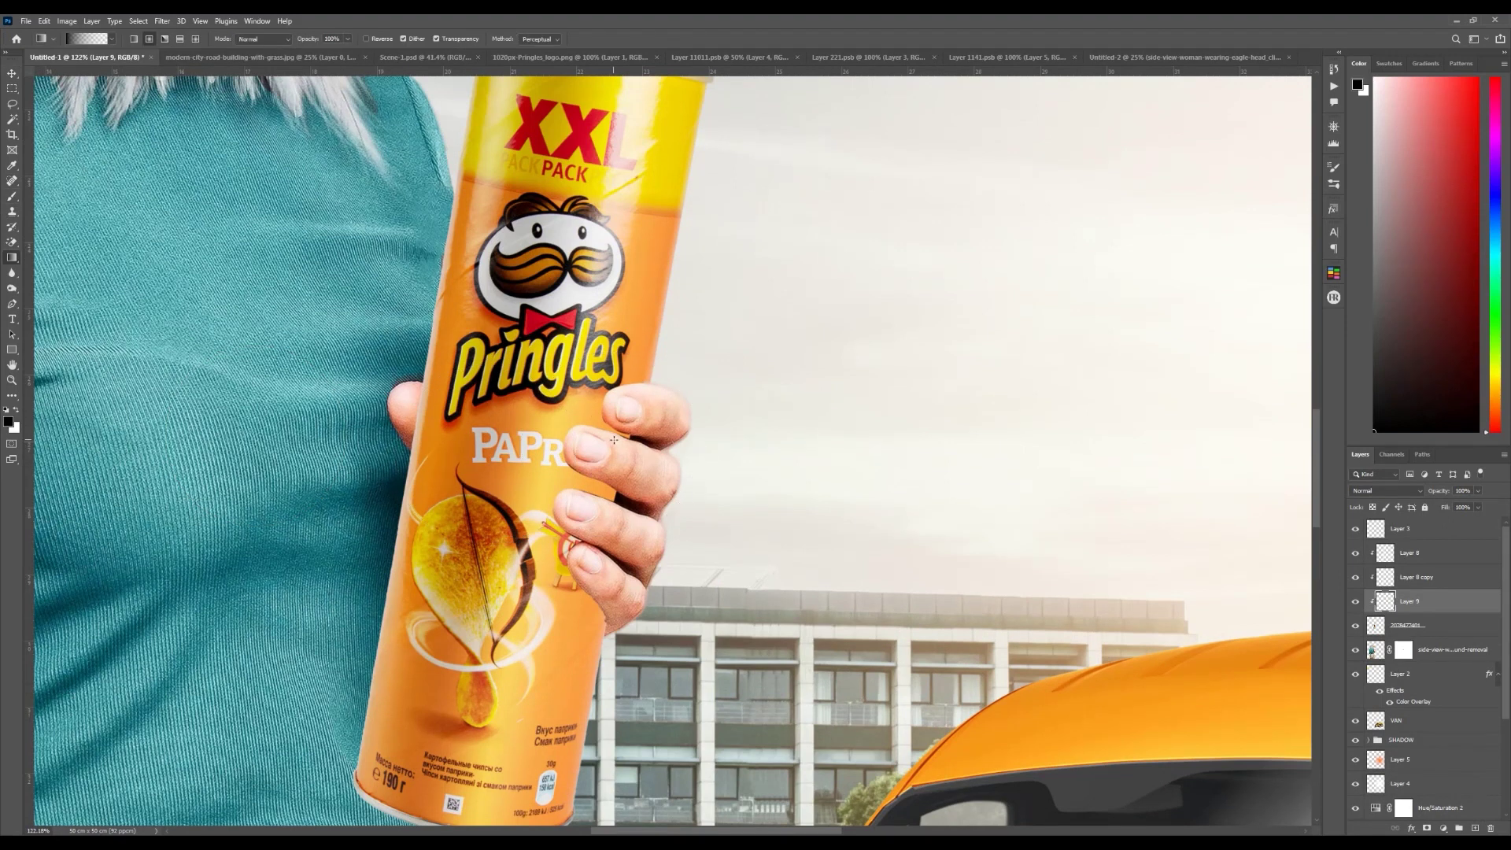
Step: Paint a soft black shadow on the can around the fingers with a small brush and lower that layer's opacity to 96%
left_click(12, 196)
right_click(645, 435)
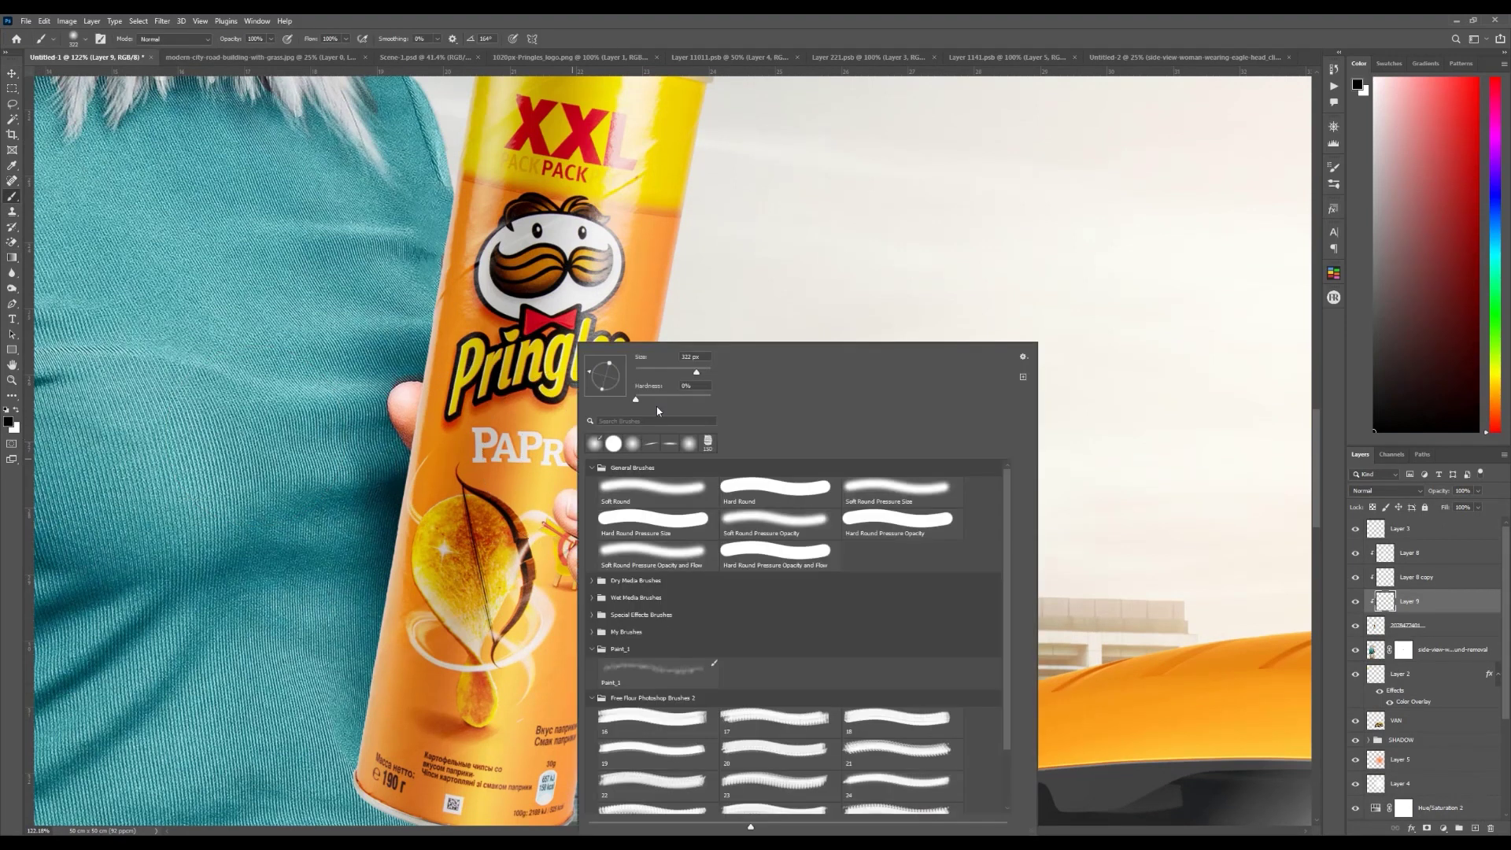
left_click_drag(675, 373, 688, 372)
key("Return")
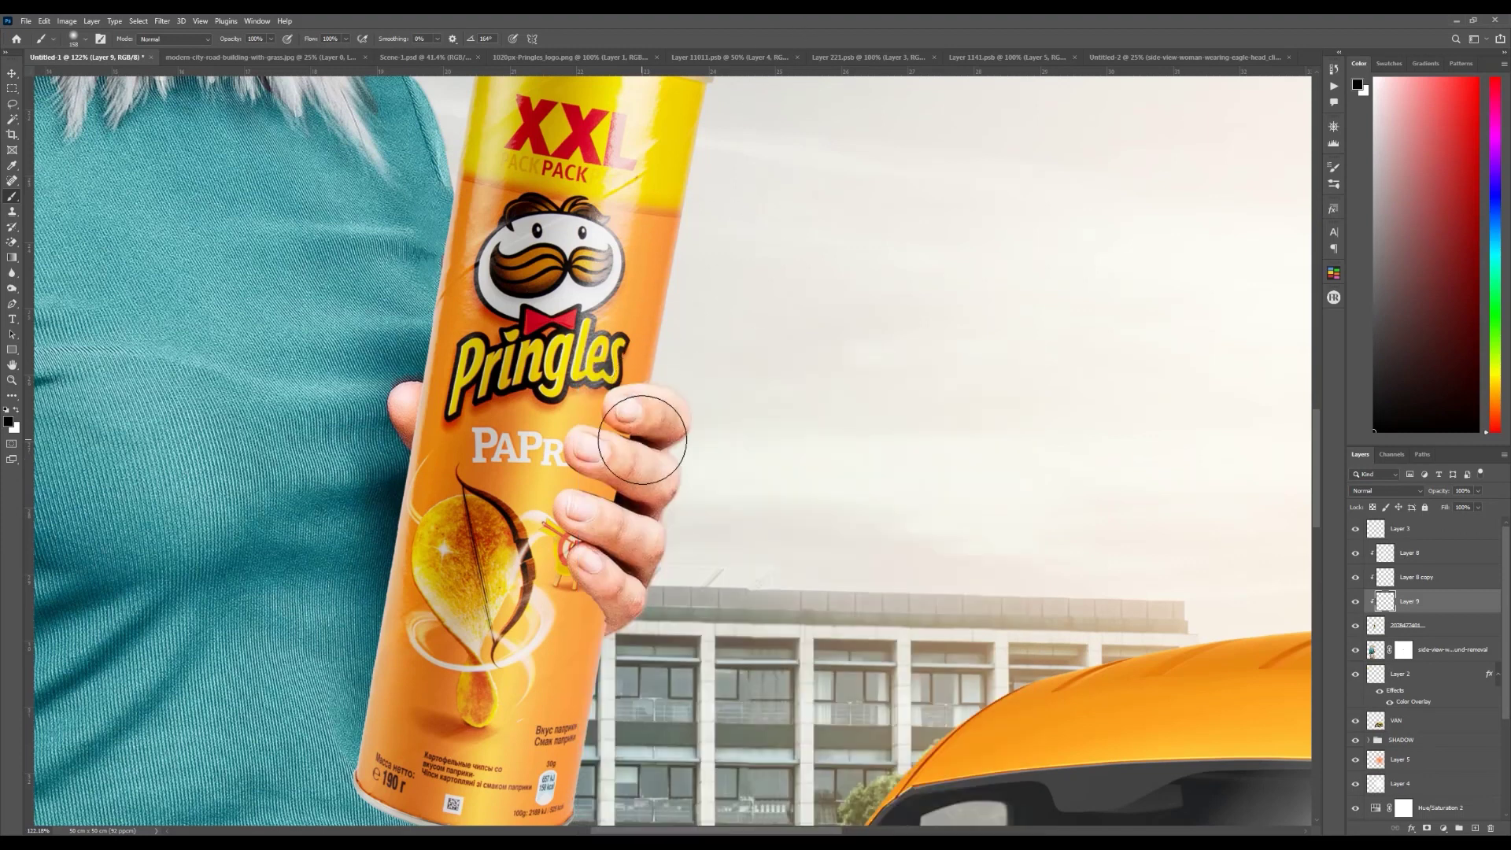
key("bracketleft")
key("bracketleft")
key("bracketleft")
key("bracketleft")
key("bracketleft")
key("bracketleft")
key("bracketleft")
key("bracketleft")
mouse_move(626, 445)
left_mouse_down()
mouse_move(596, 557)
mouse_move(610, 512)
left_mouse_up()
mouse_move(1439, 491)
left_mouse_down()
mouse_move(1417, 491)
mouse_move(1456, 490)
left_mouse_up()
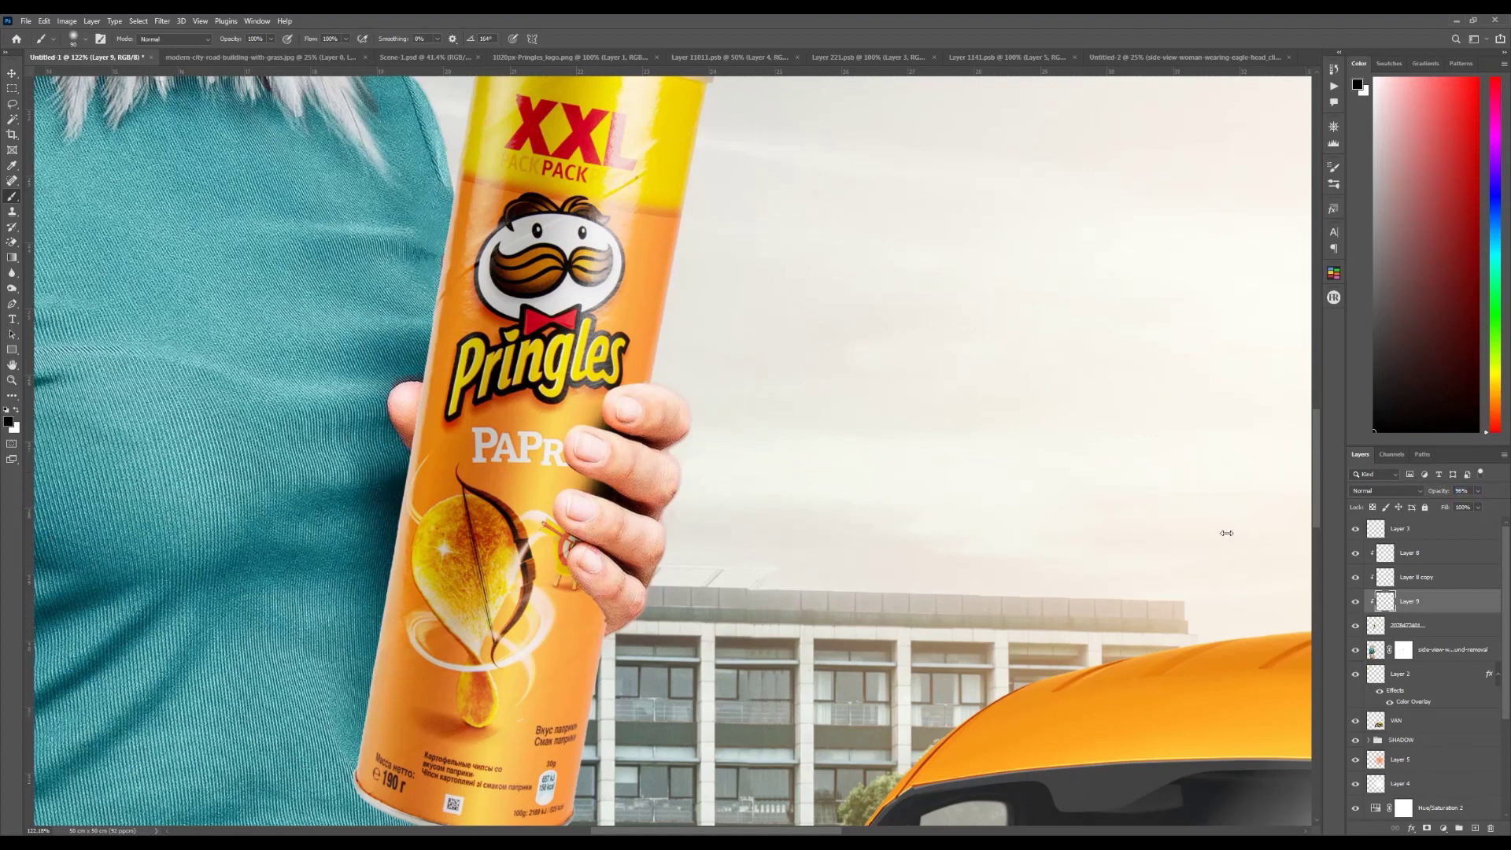
Step: Extend the black finger shadows on the can around the lower and middle fingers using a smaller soft brush
key("bracketleft")
key("bracketleft")
left_click_drag(598, 574, 629, 628)
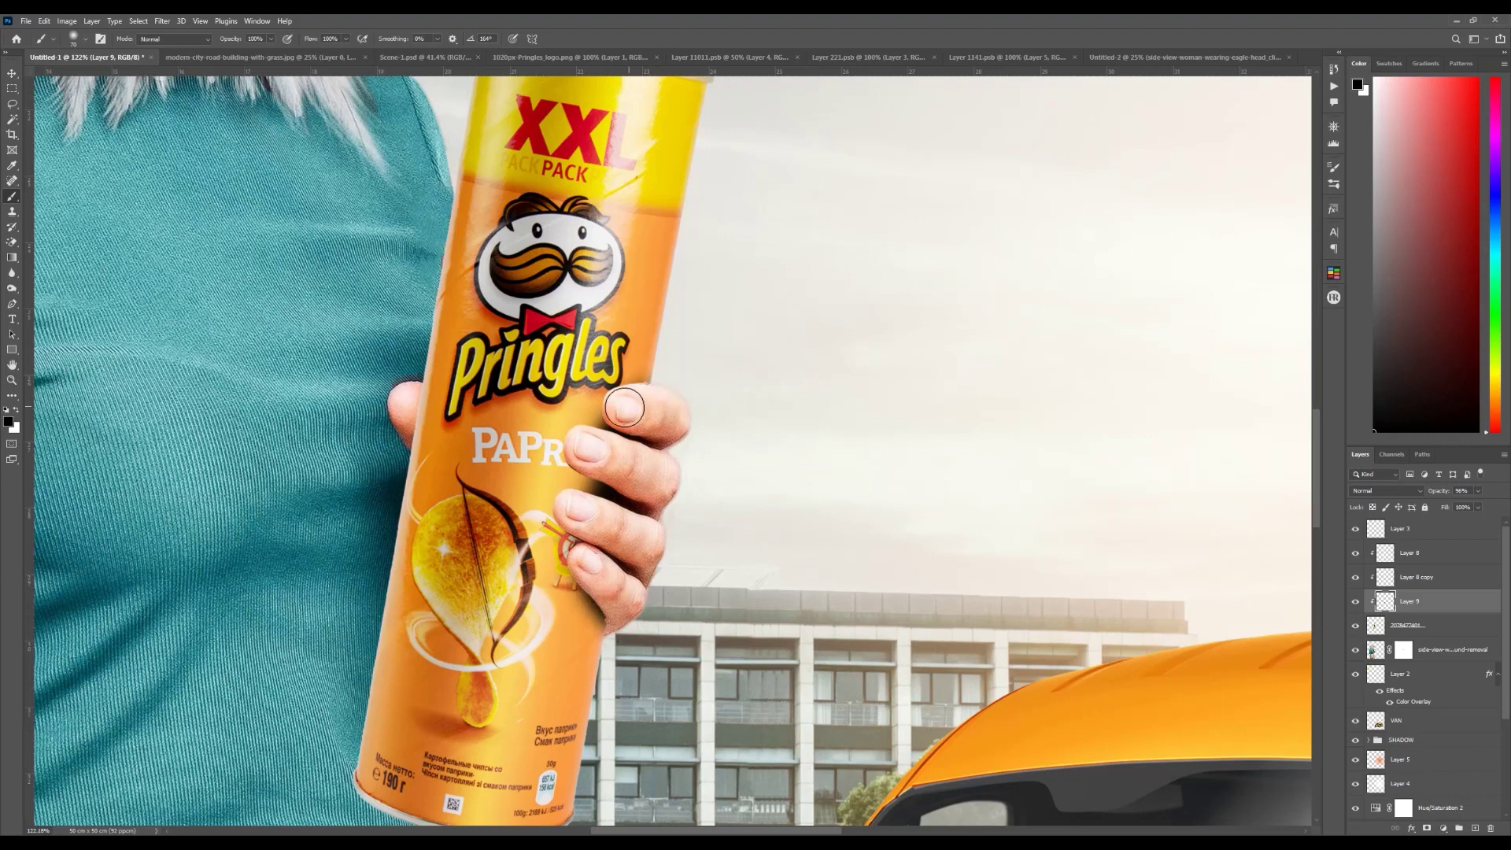
mouse_move(600, 461)
left_mouse_down()
mouse_move(593, 445)
mouse_move(609, 476)
left_mouse_up()
key("p")
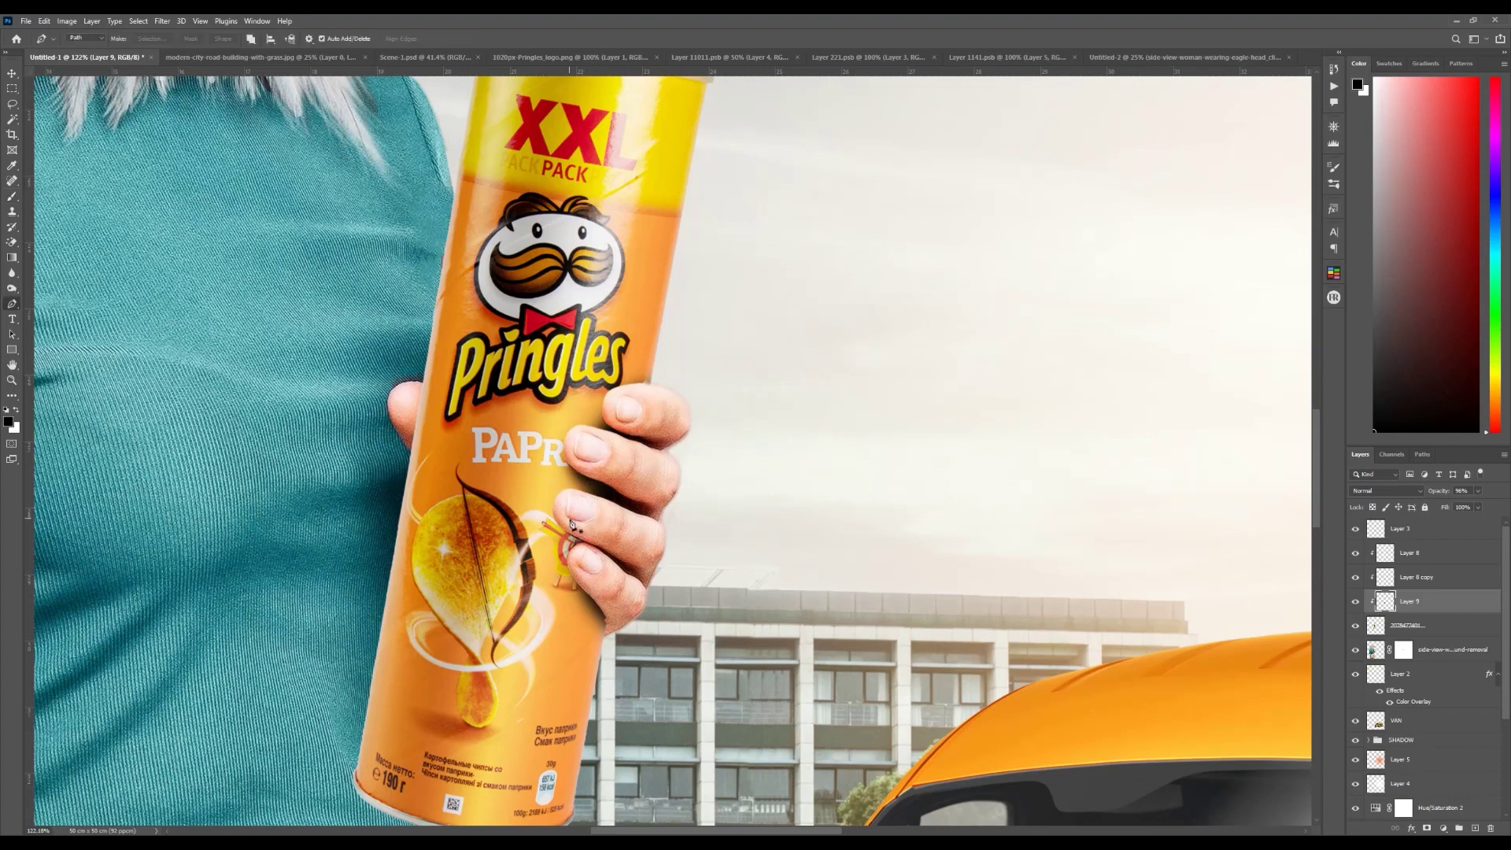
key("b")
key("bracketleft")
key("bracketleft")
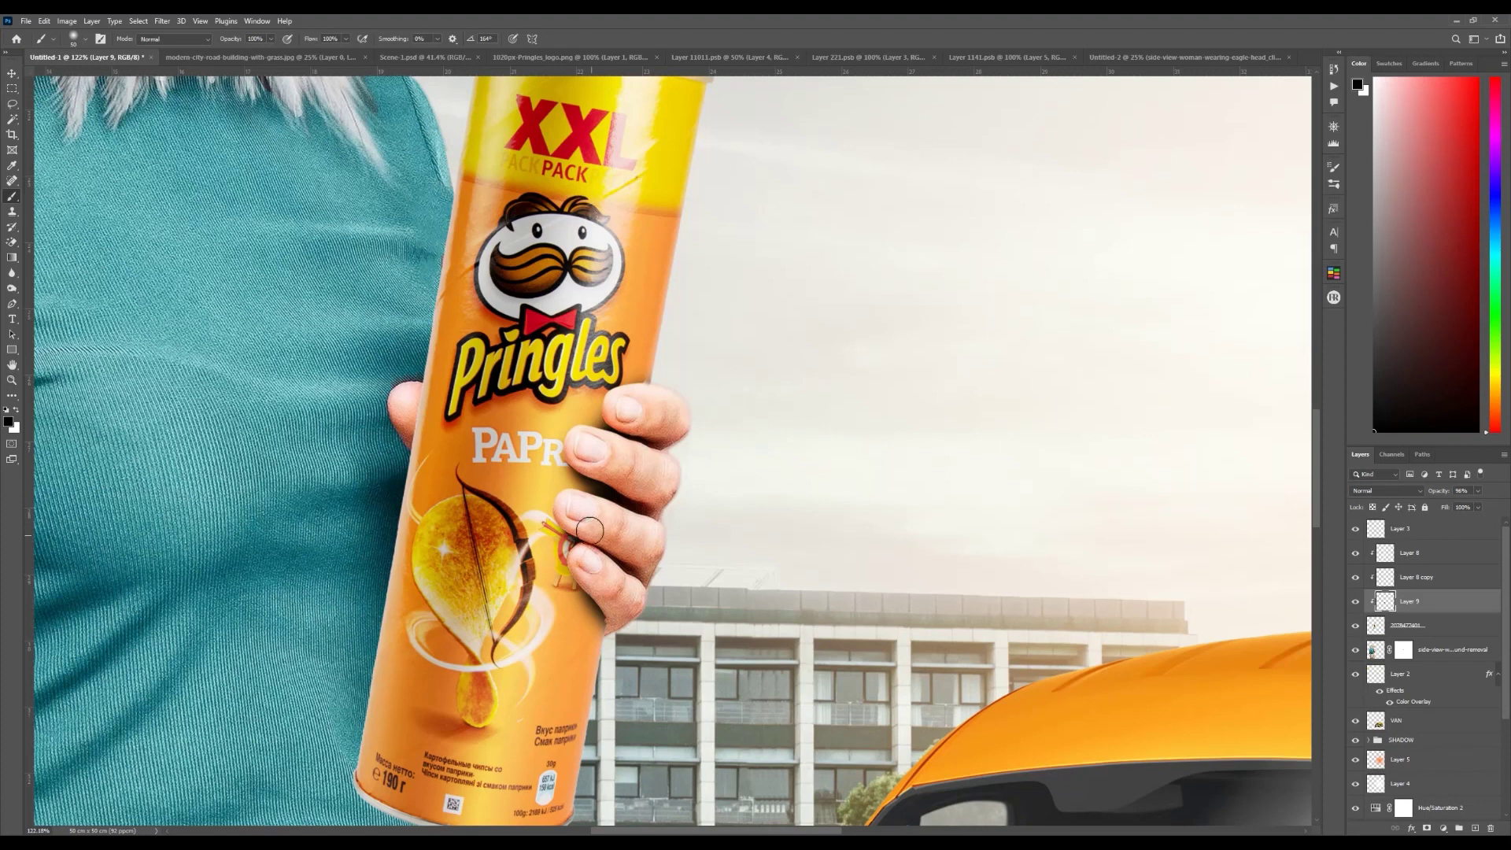
key("ctrl+0")
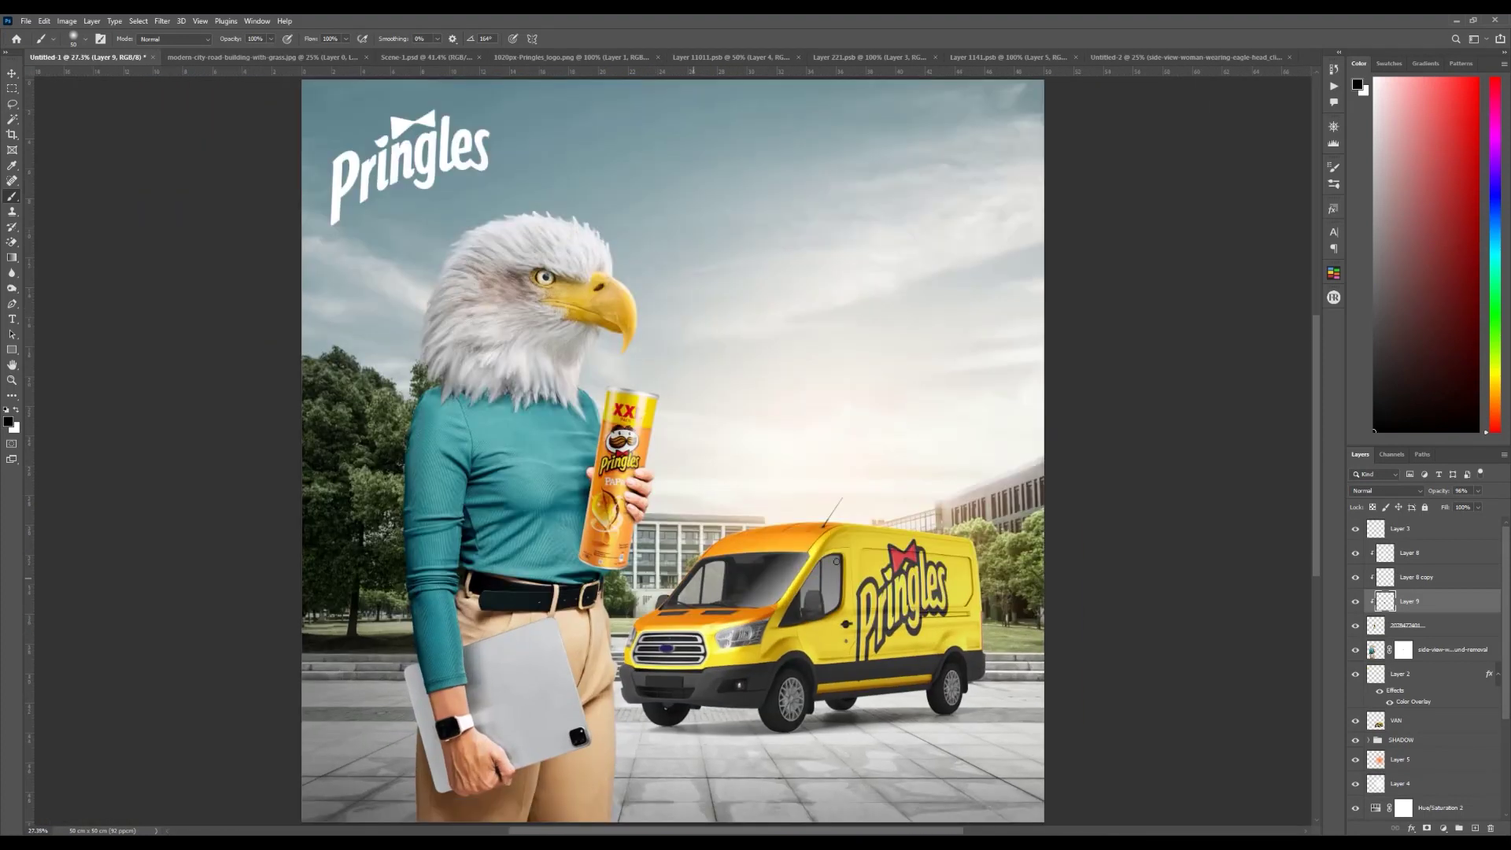
Step: Add a Brightness/Contrast adjustment clipped to the eagle-headed woman's layer and slightly reduce its brightness
left_click(1422, 660)
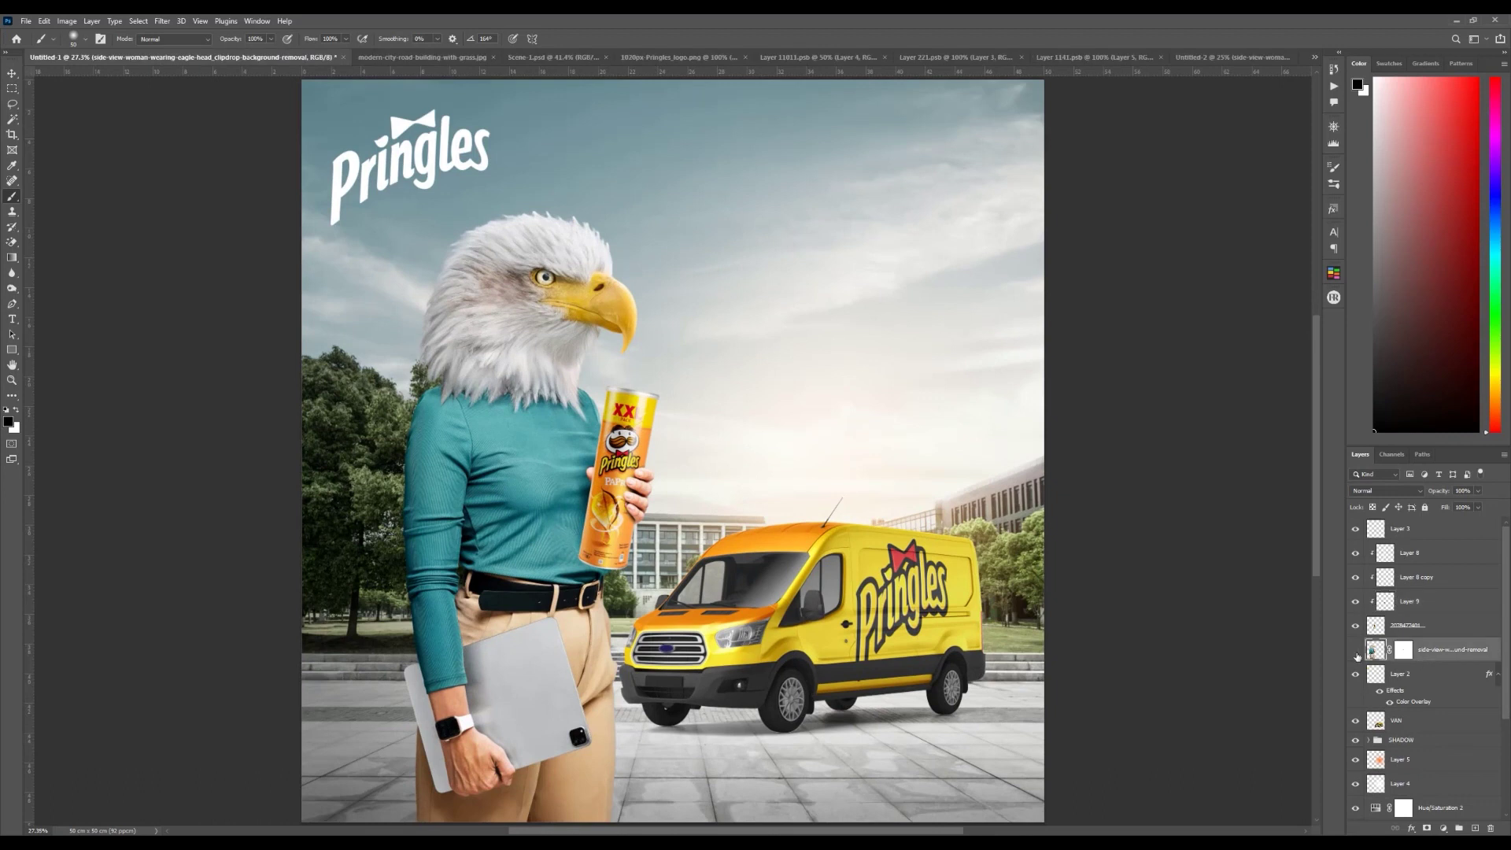
left_click(1443, 831)
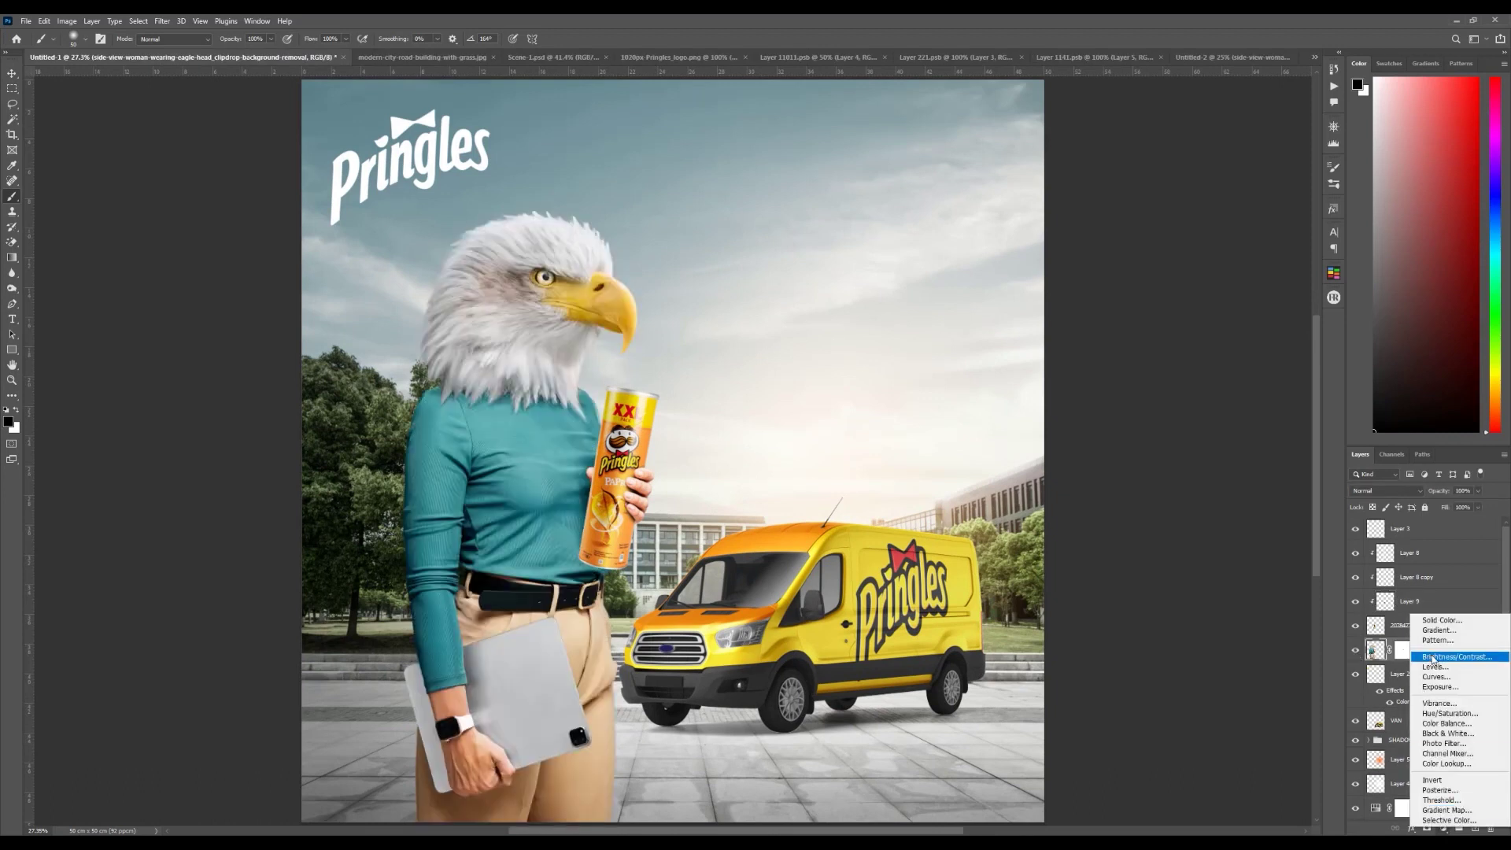
left_click(1453, 661)
left_click(1103, 448)
left_click_drag(1103, 332, 1092, 331)
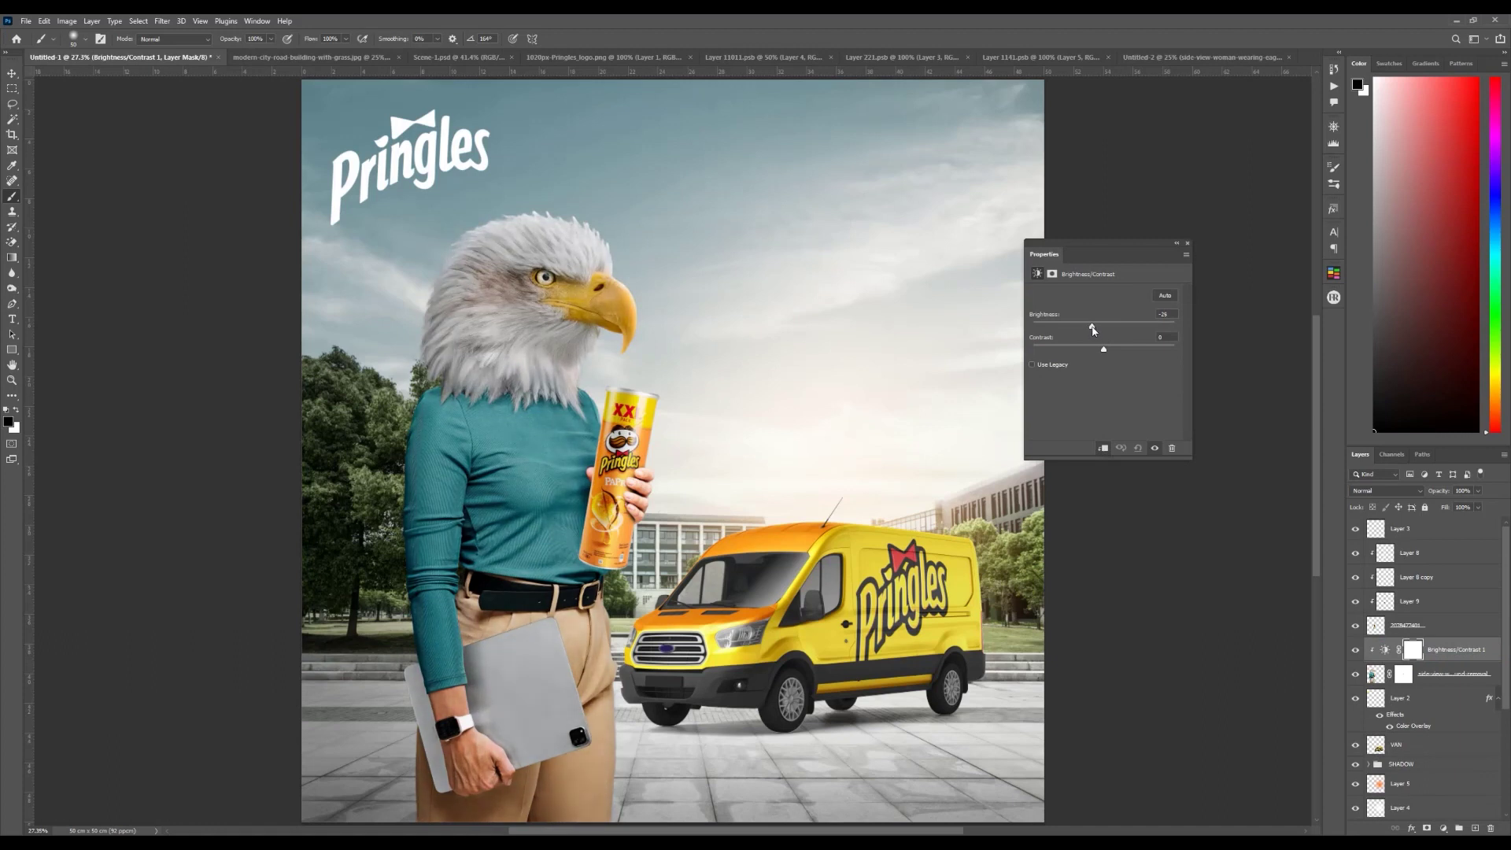
Step: Copy the woman's Brightness/Contrast adjustment above the fingers layer, clip it there and compare the fingers with and without it
scroll(593, 508, "up", 5)
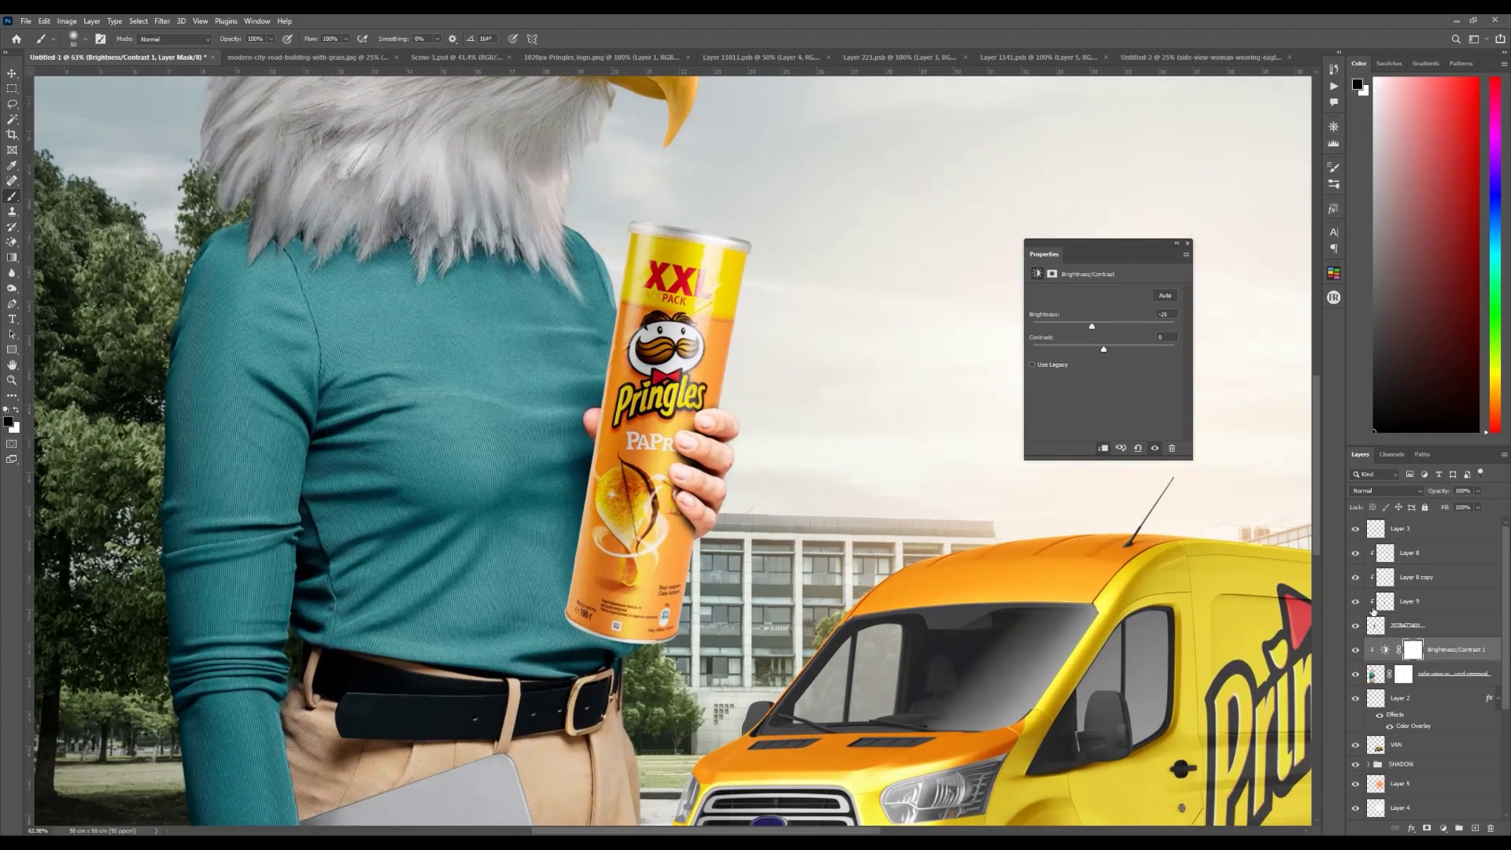
left_click_drag(1434, 649, 1428, 553)
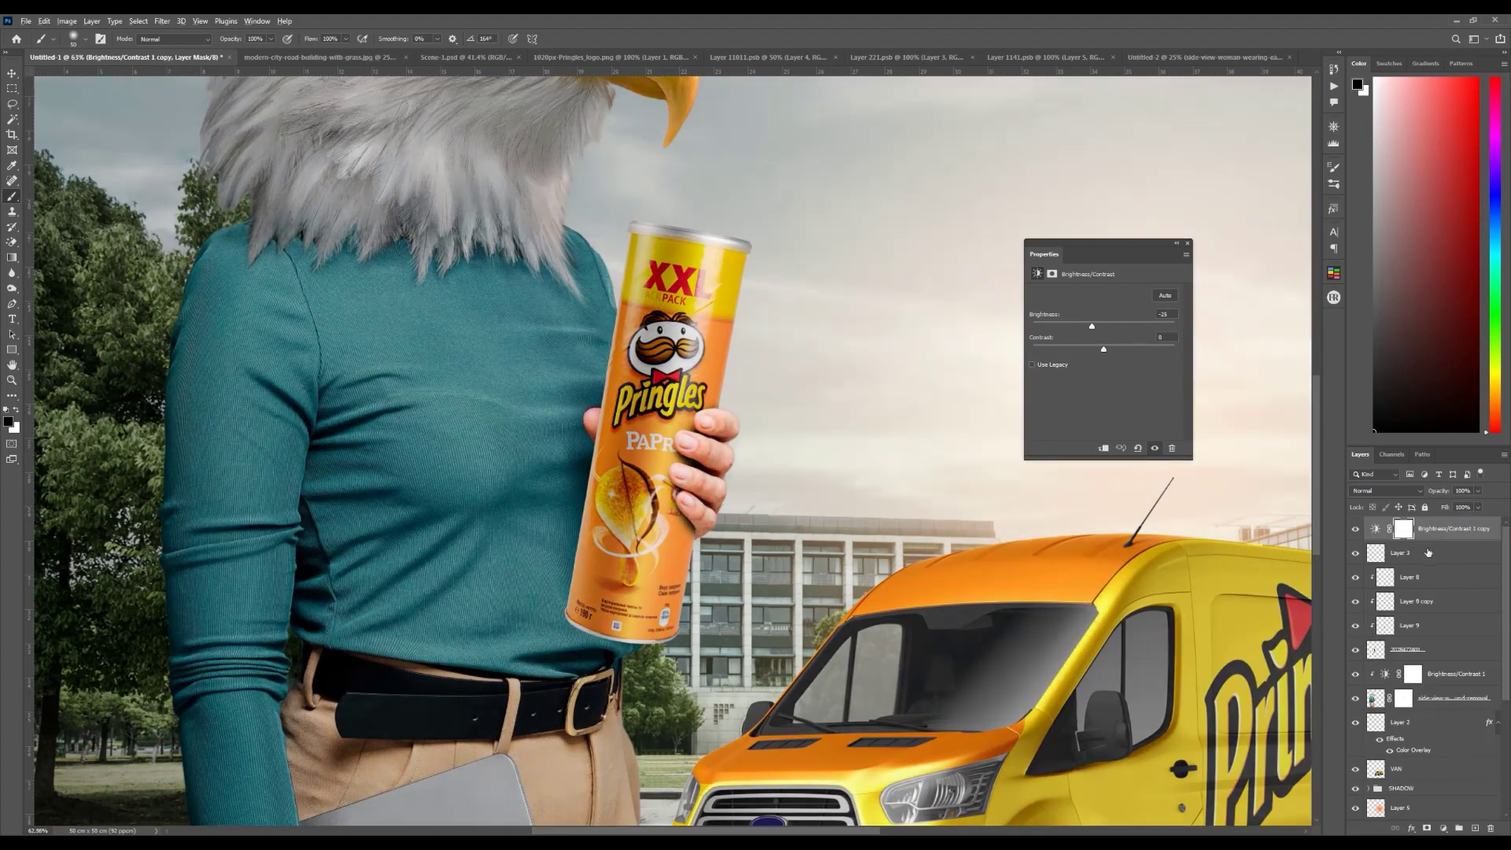
left_click(1428, 541, "alt")
left_click(1355, 532)
left_click(1355, 532)
key("ctrl+0")
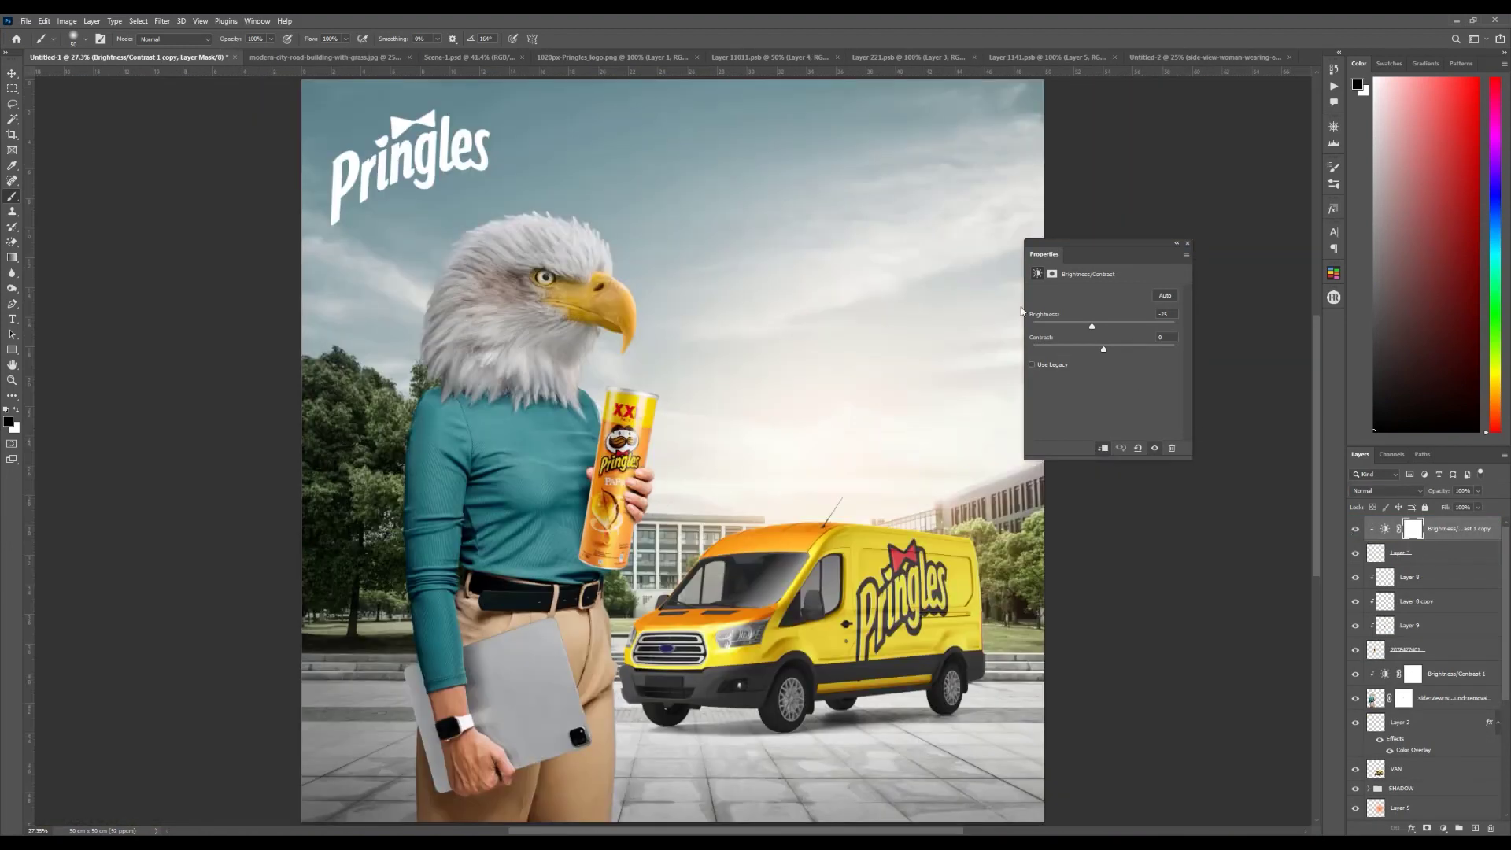
left_click(1189, 246)
Step: Duplicate the van's SHADOW group and set the copy's opacity to 75%
key("v")
scroll(1131, 317, "down", 1)
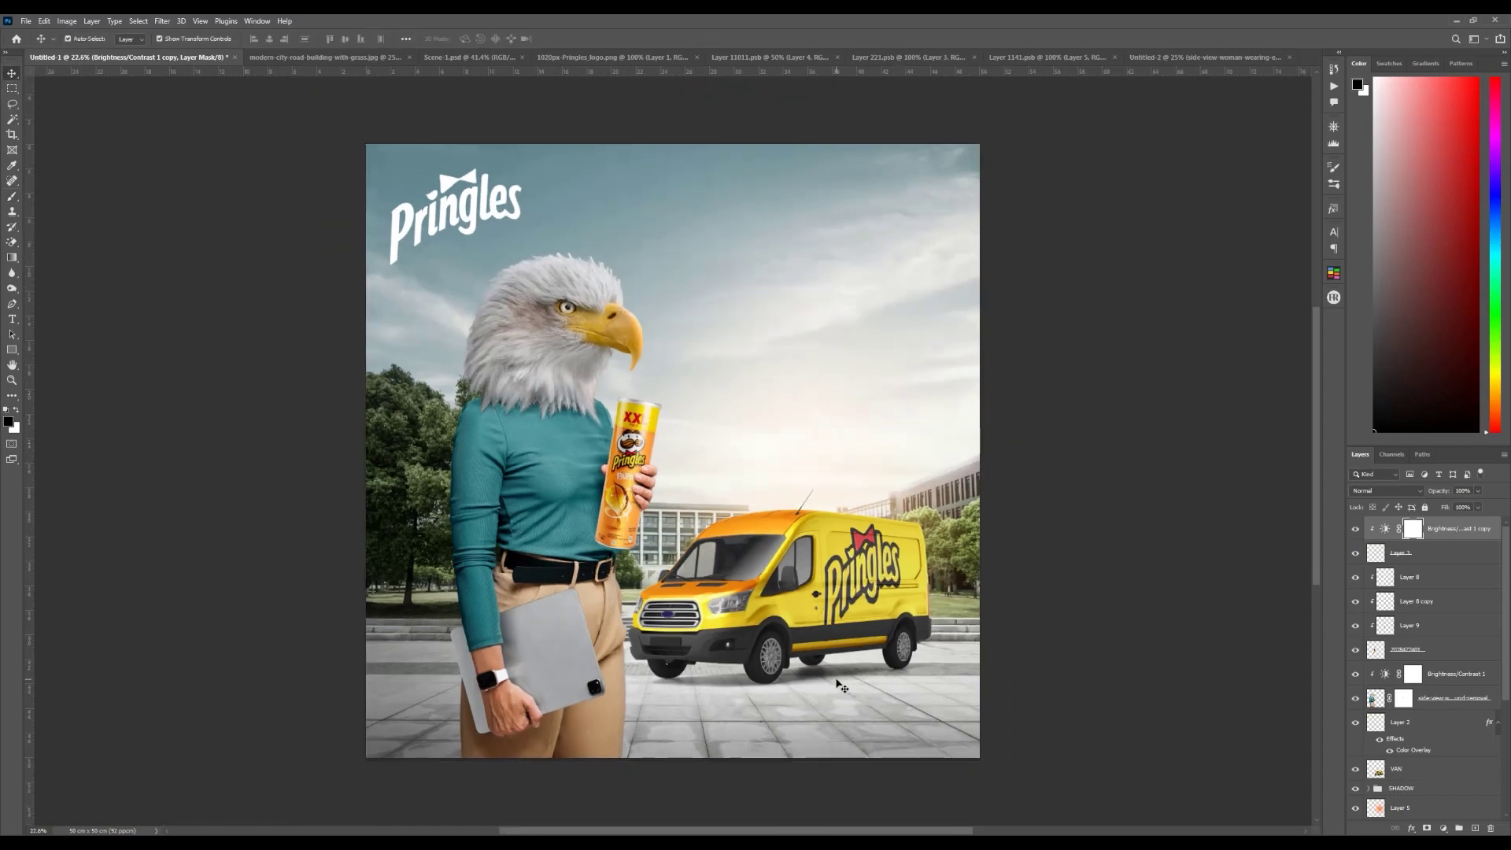
left_click(838, 681)
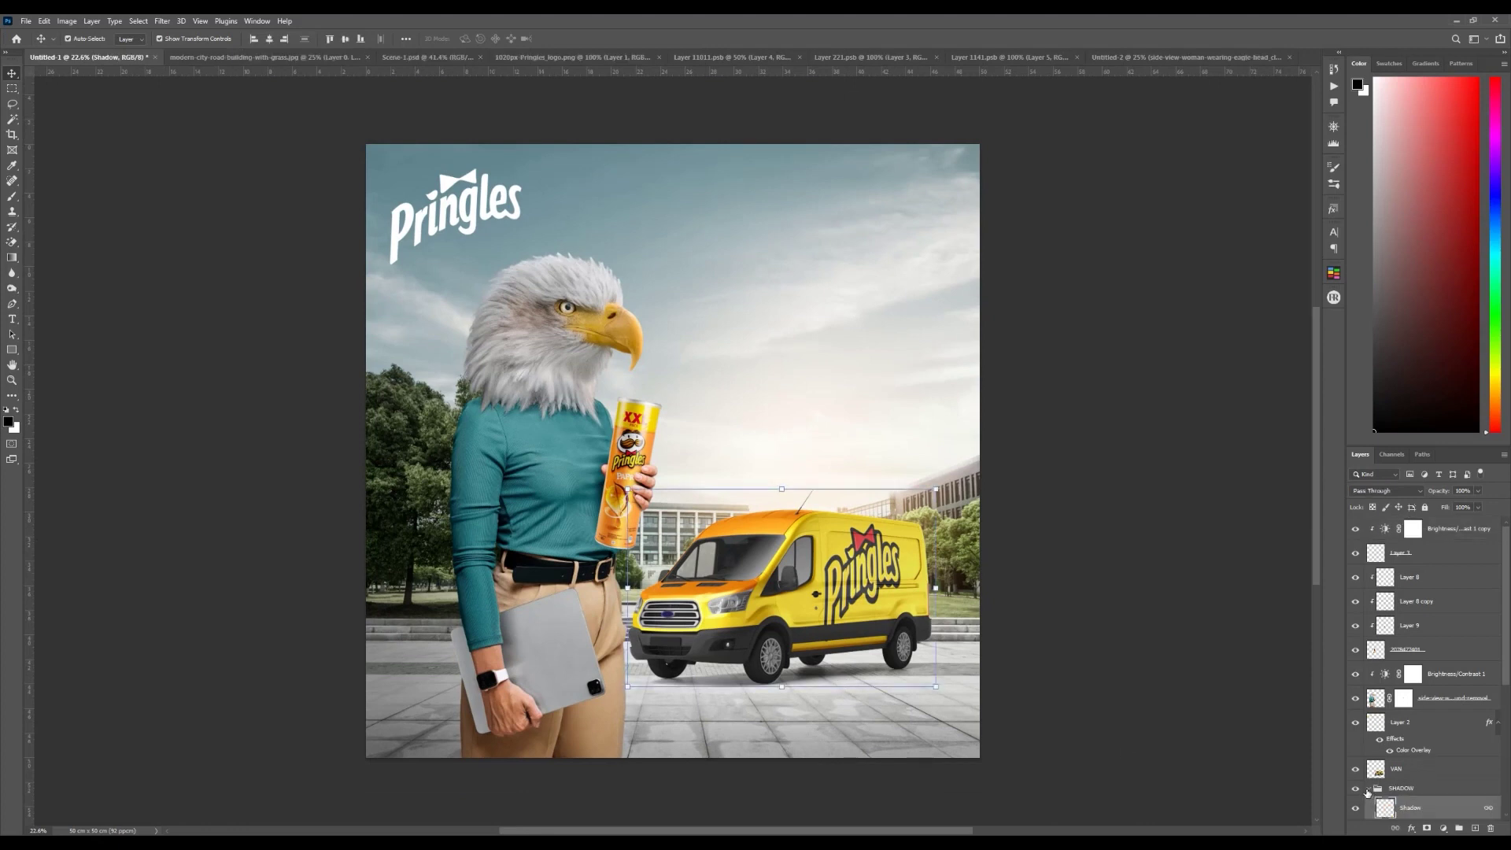
left_click(1370, 791)
left_click(1370, 788)
key("ctrl+j")
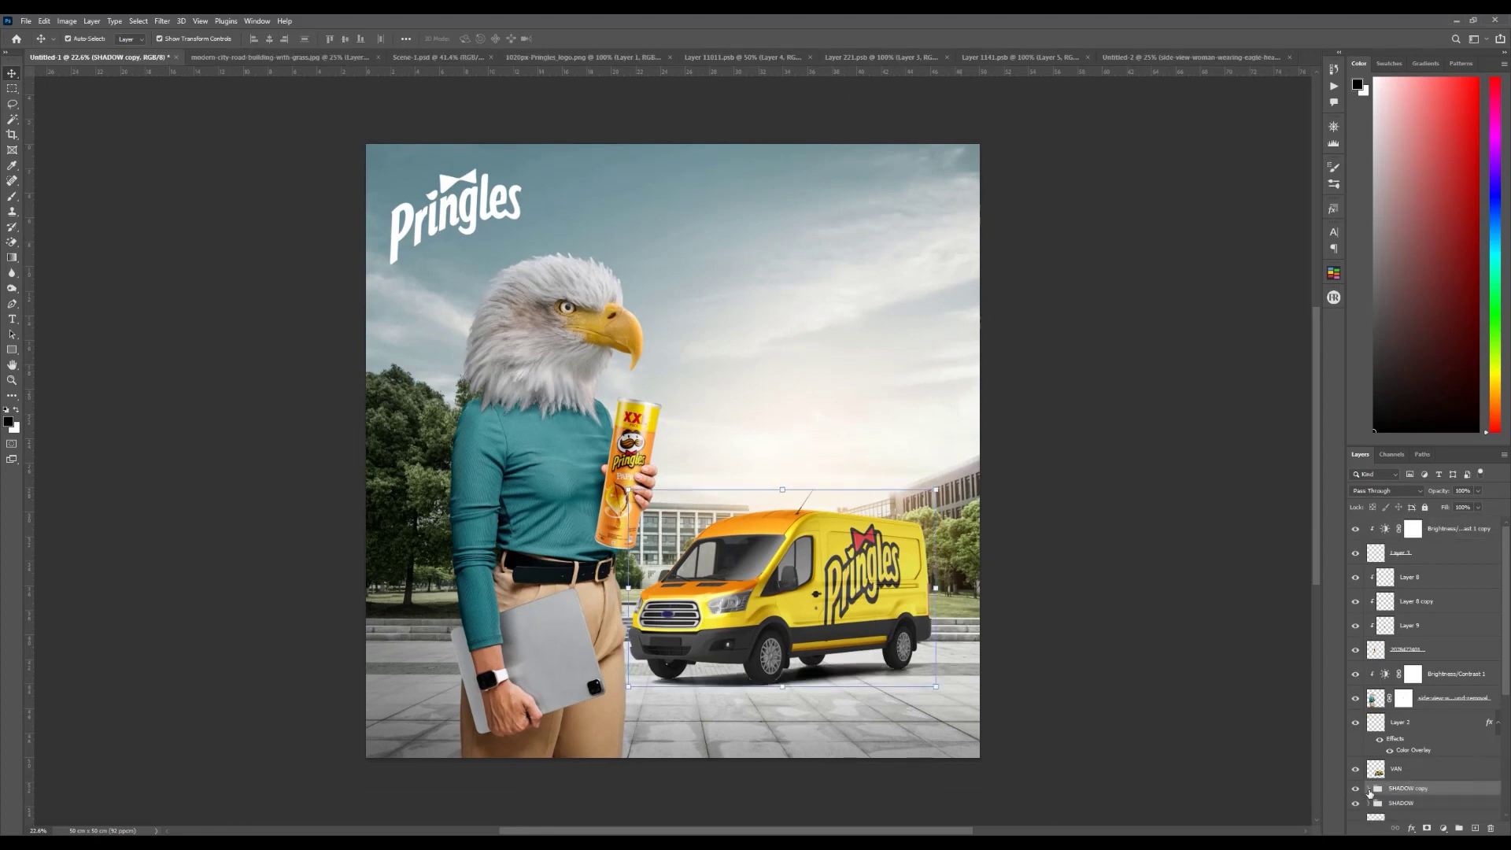
key("ctrl+z")
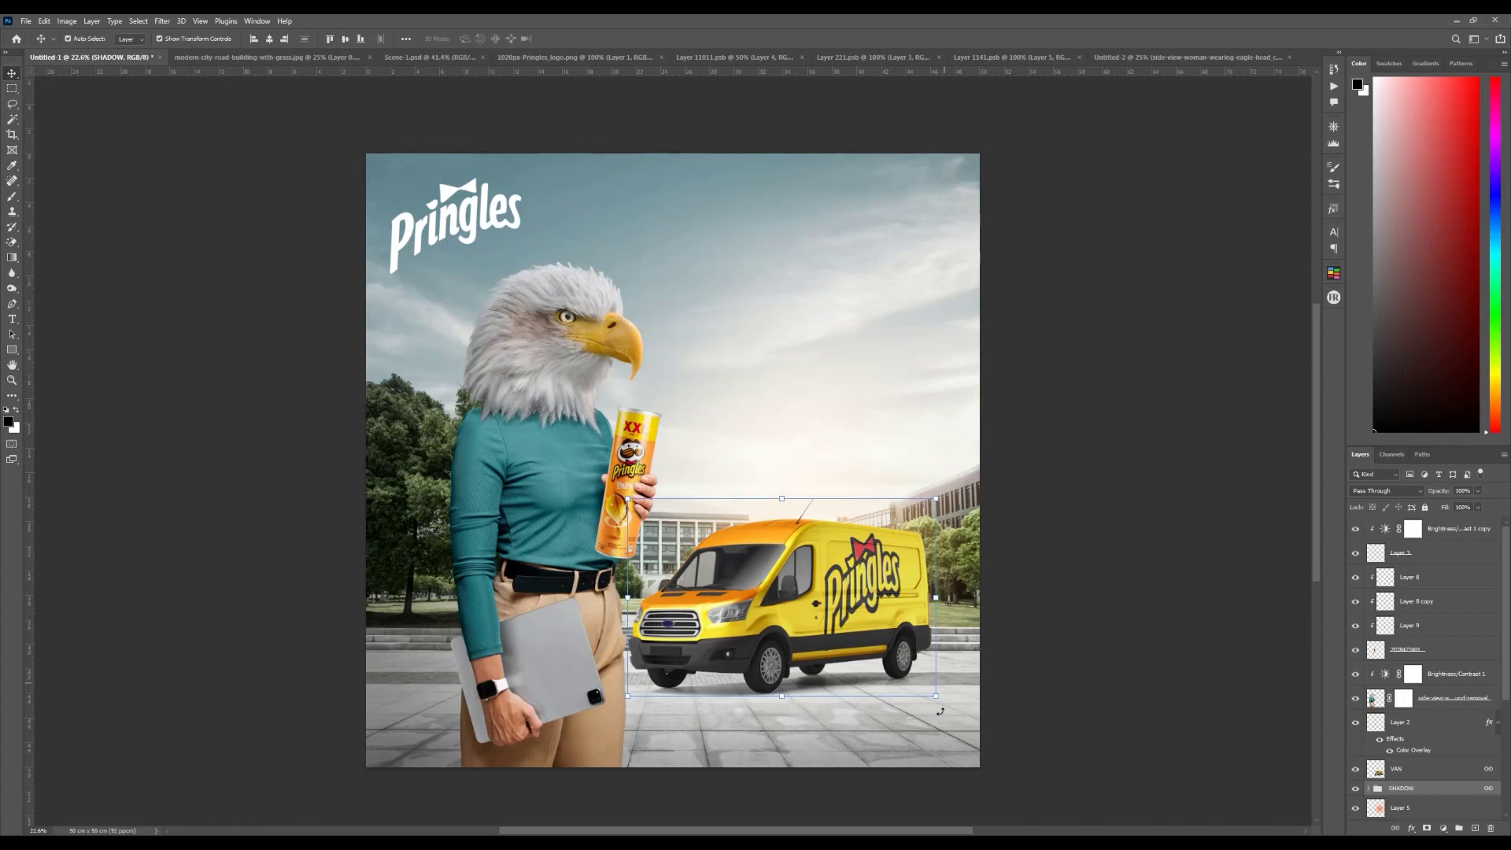
scroll(933, 715, "up", 5)
left_click_drag(924, 621, 1024, 588)
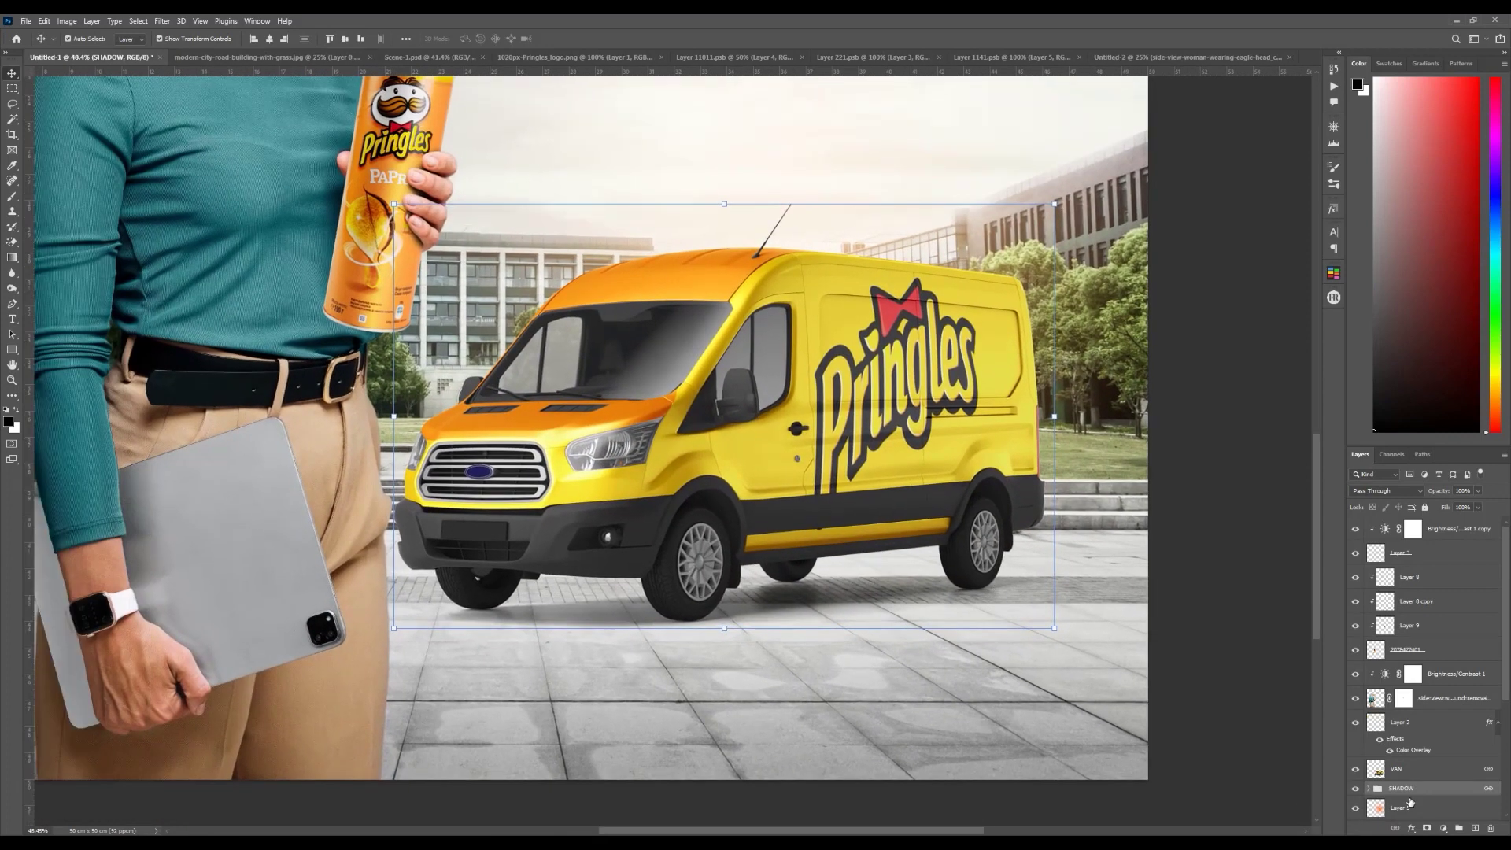
key("ctrl+j")
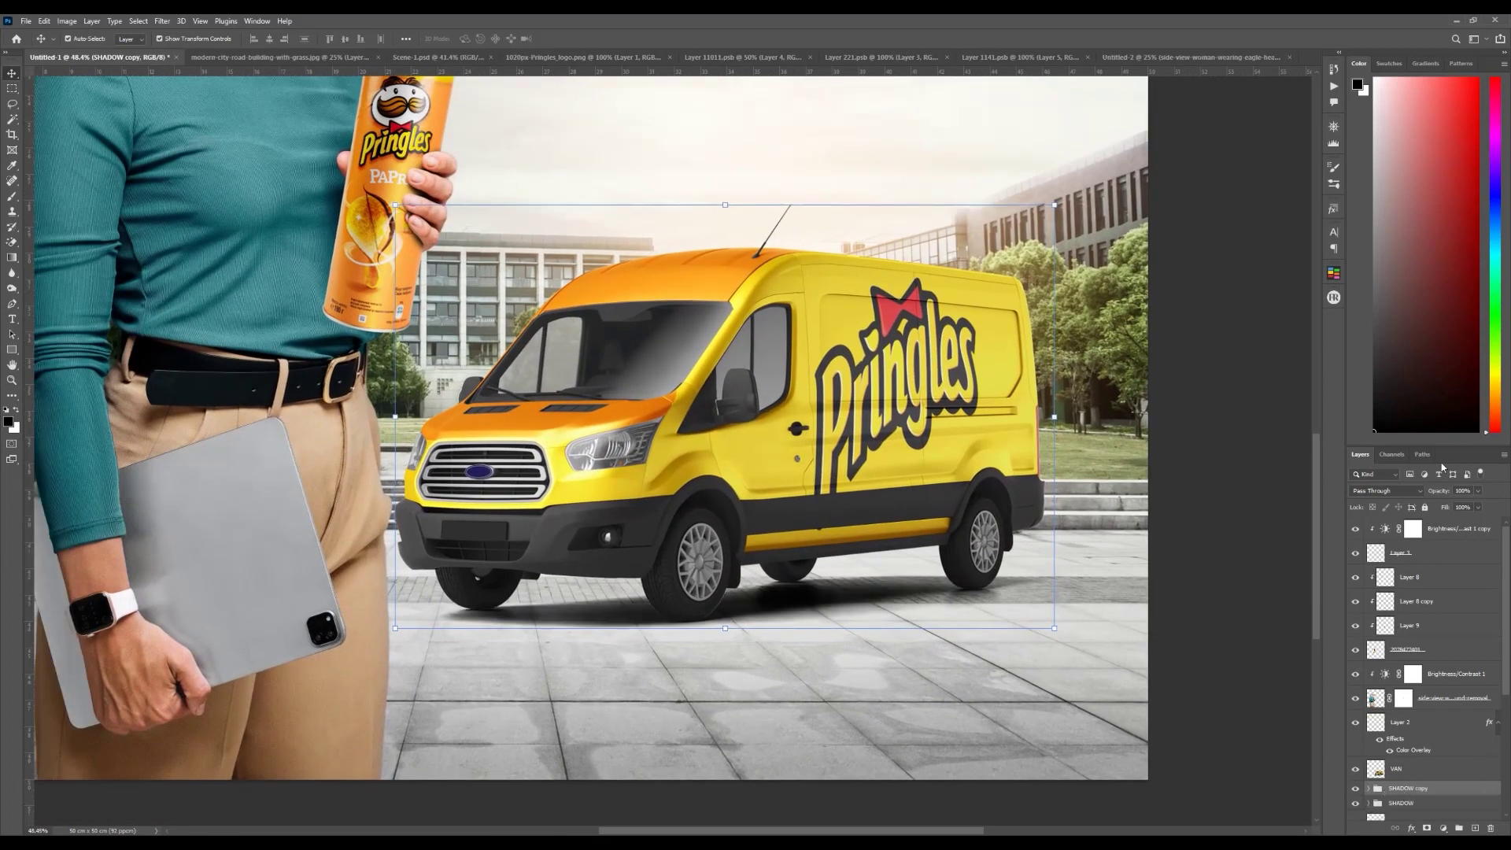
left_click_drag(1439, 491, 1424, 495)
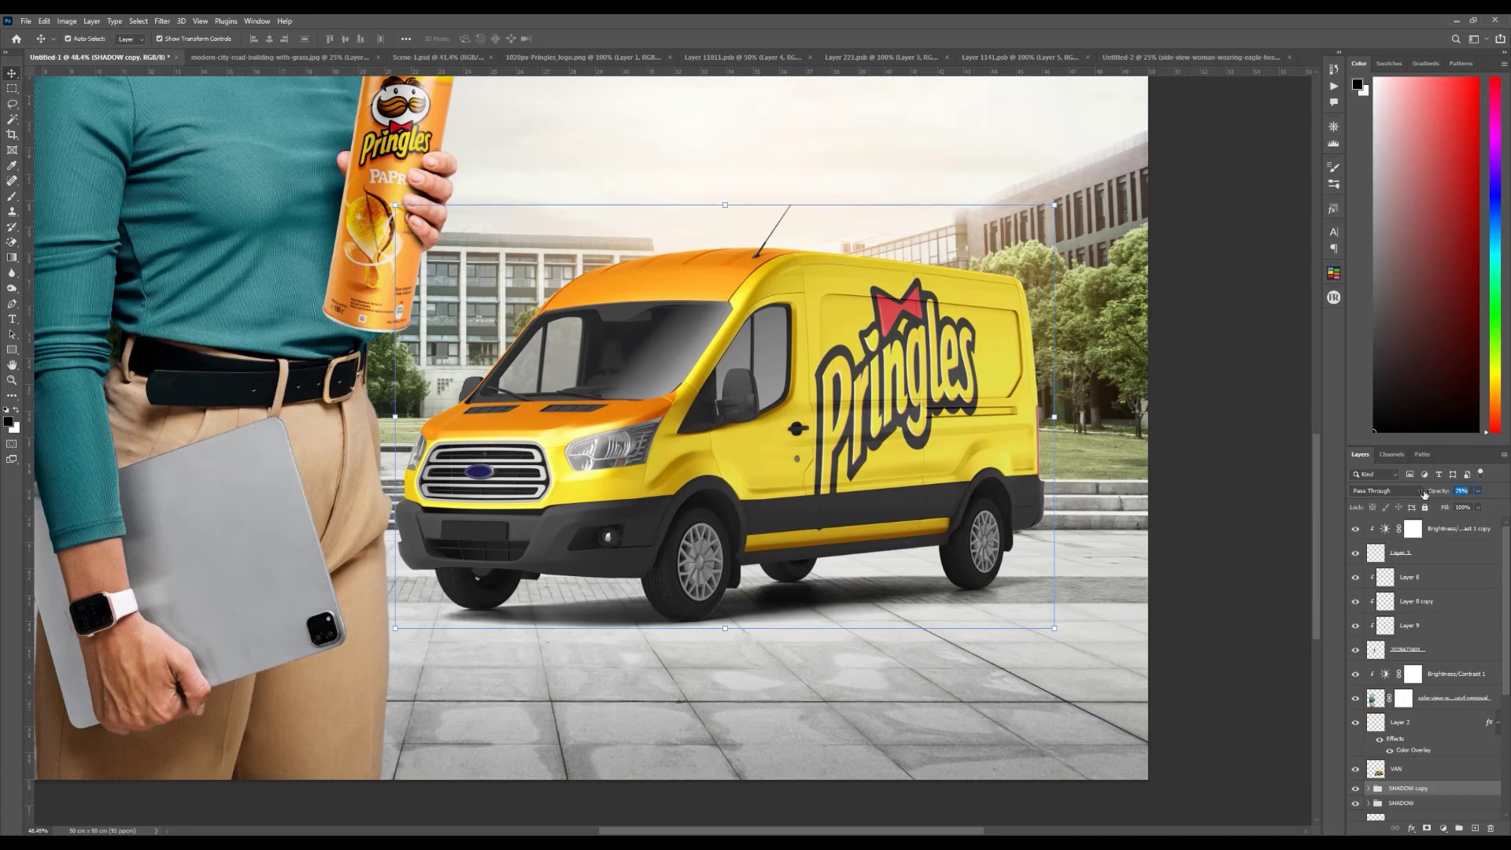
Step: Duplicate the VAN layer and apply a black (000000) Color Overlay to the lower of the two van layers
scroll(1380, 665, "down", 3)
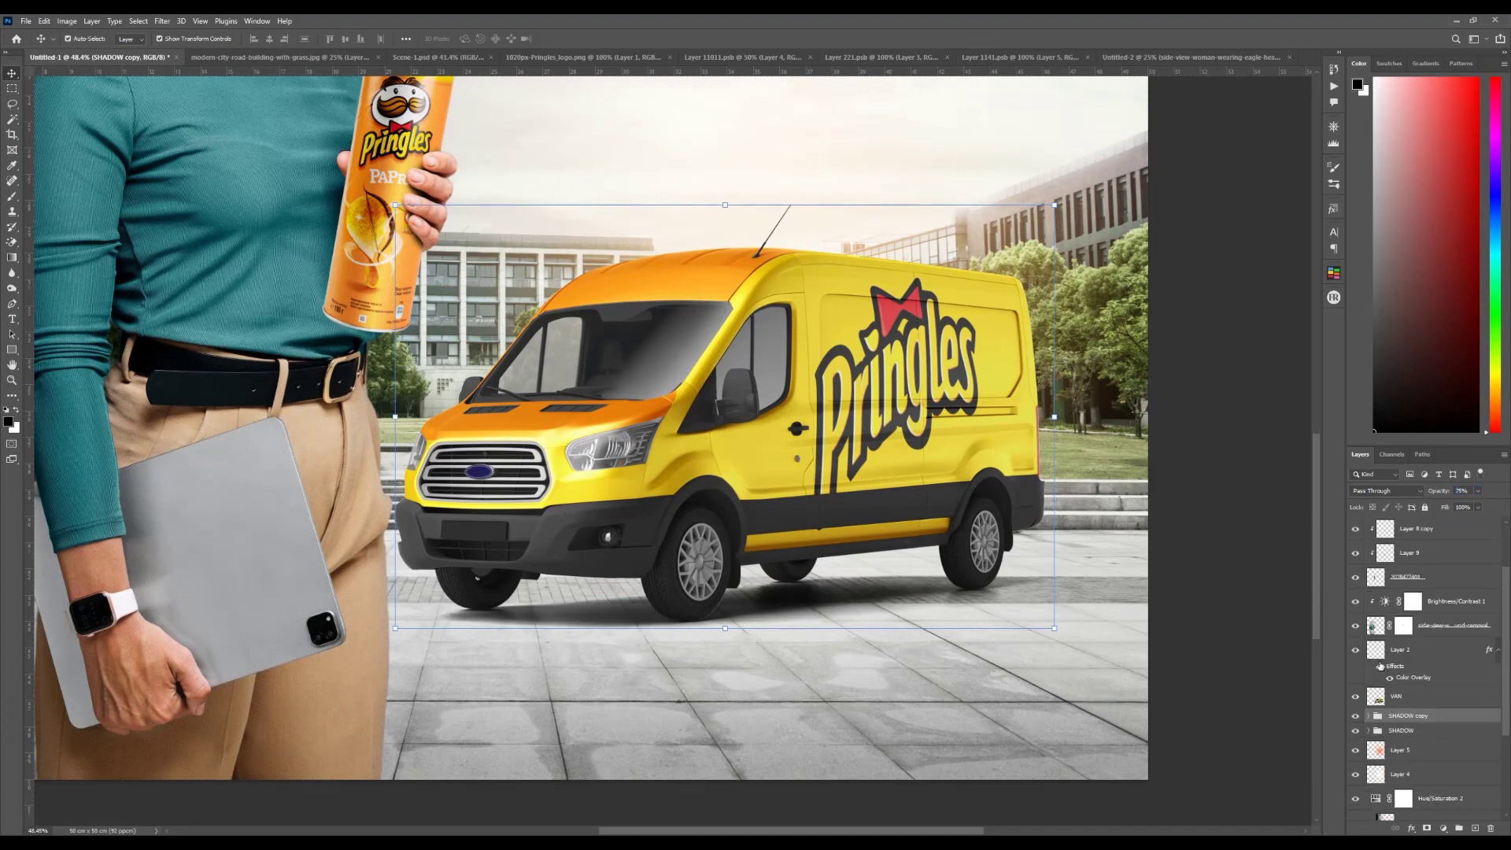
left_click(1421, 699)
key("ctrl+j")
left_click(1442, 721)
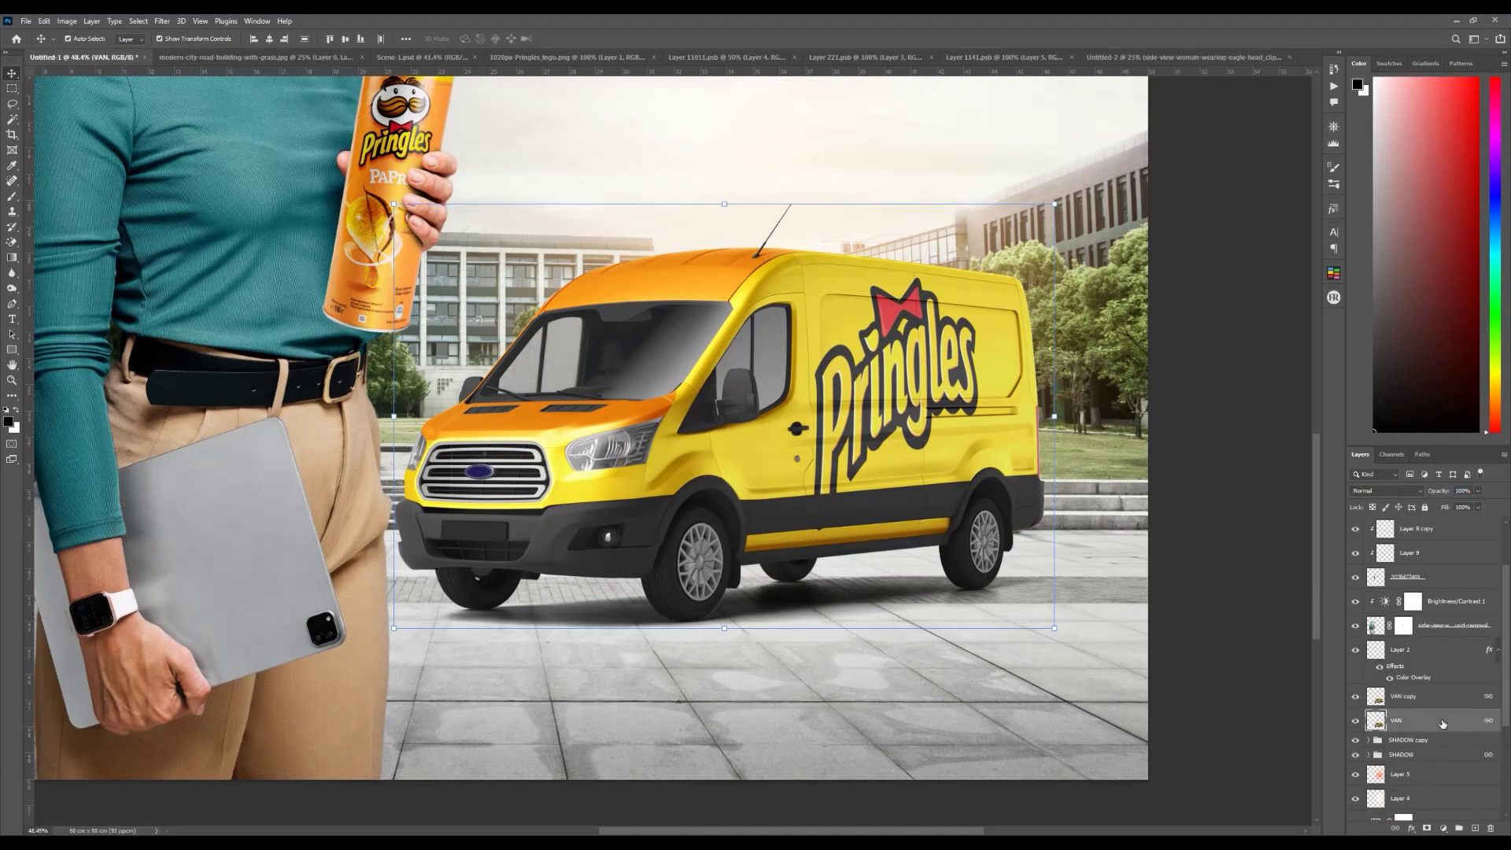
double_click(1460, 722)
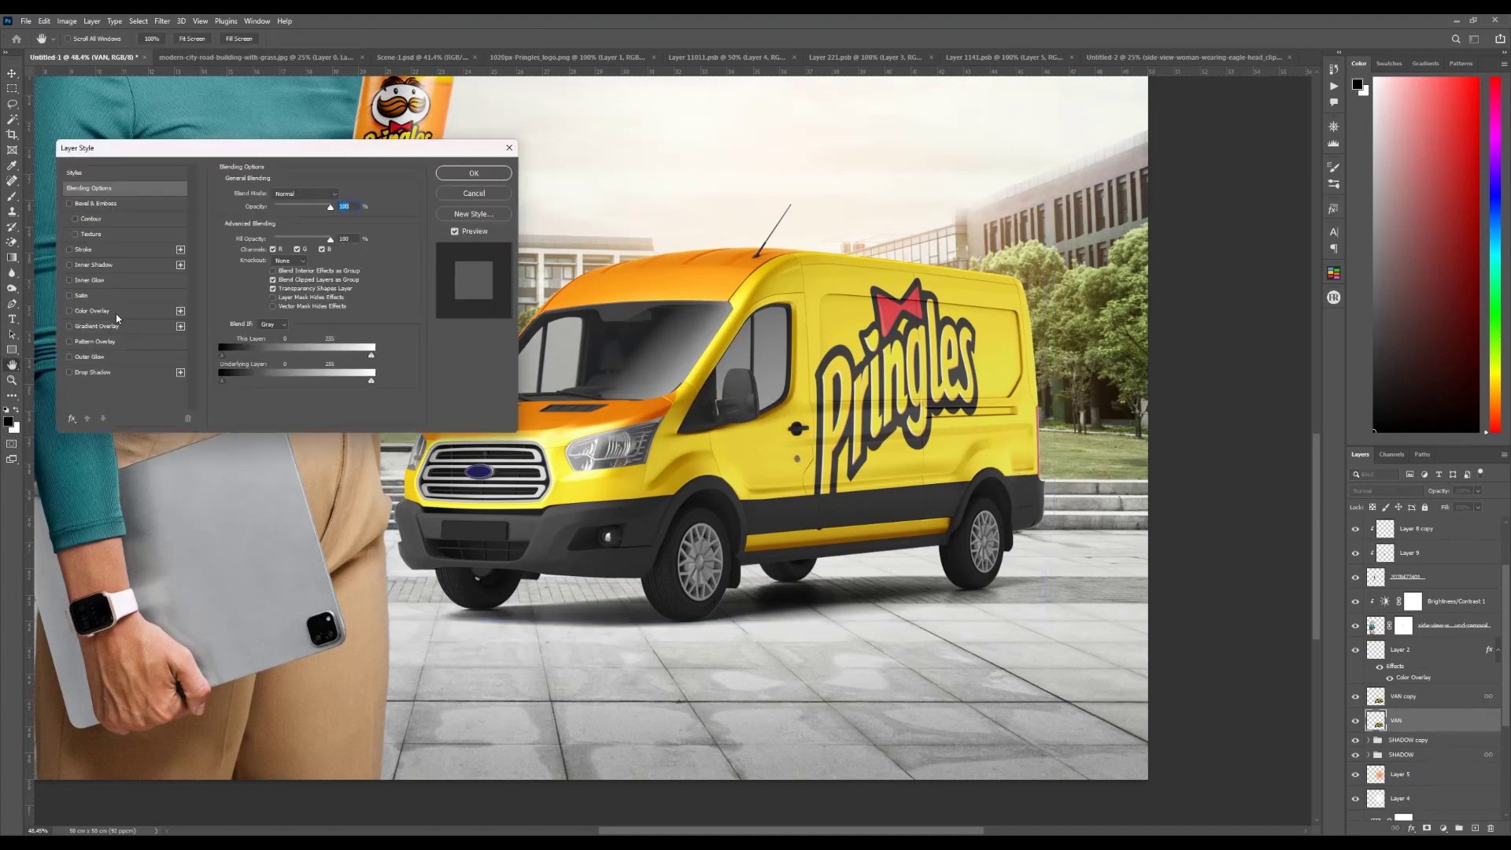
left_click(115, 312)
left_click(342, 196)
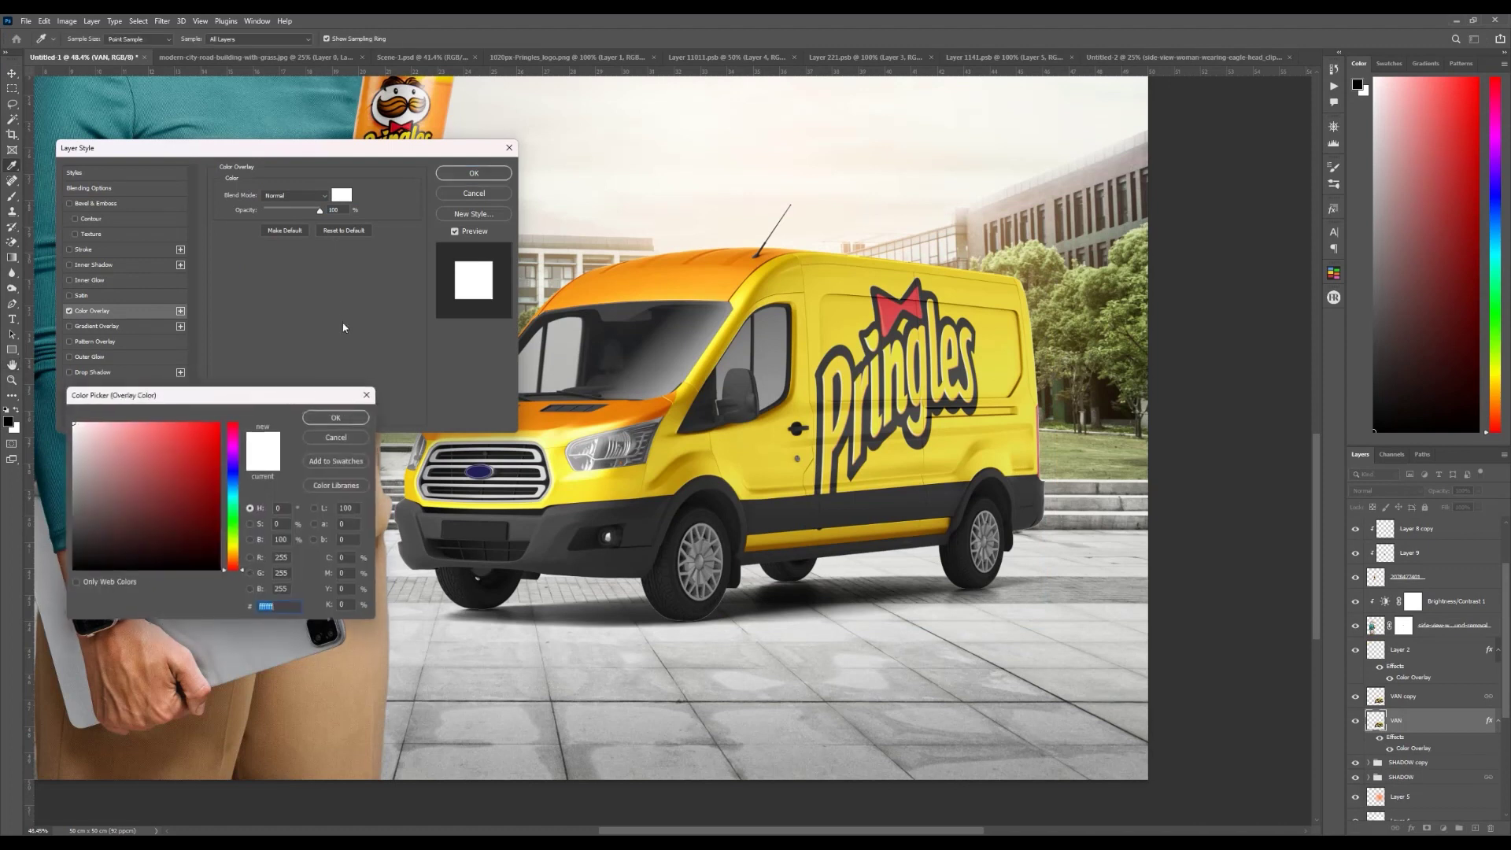
type("000000")
key("Return")
key("Return")
Step: Flip the black van silhouette vertically and position it on the pavement beneath the yellow van
key("ctrl+t")
right_click(762, 621)
left_click(799, 611)
scroll(798, 610, "down", 3)
mouse_move(793, 453)
left_mouse_down()
mouse_move(797, 590)
mouse_move(809, 446)
left_mouse_up()
scroll(793, 566, "up", 2)
right_click(801, 484)
left_click(835, 539)
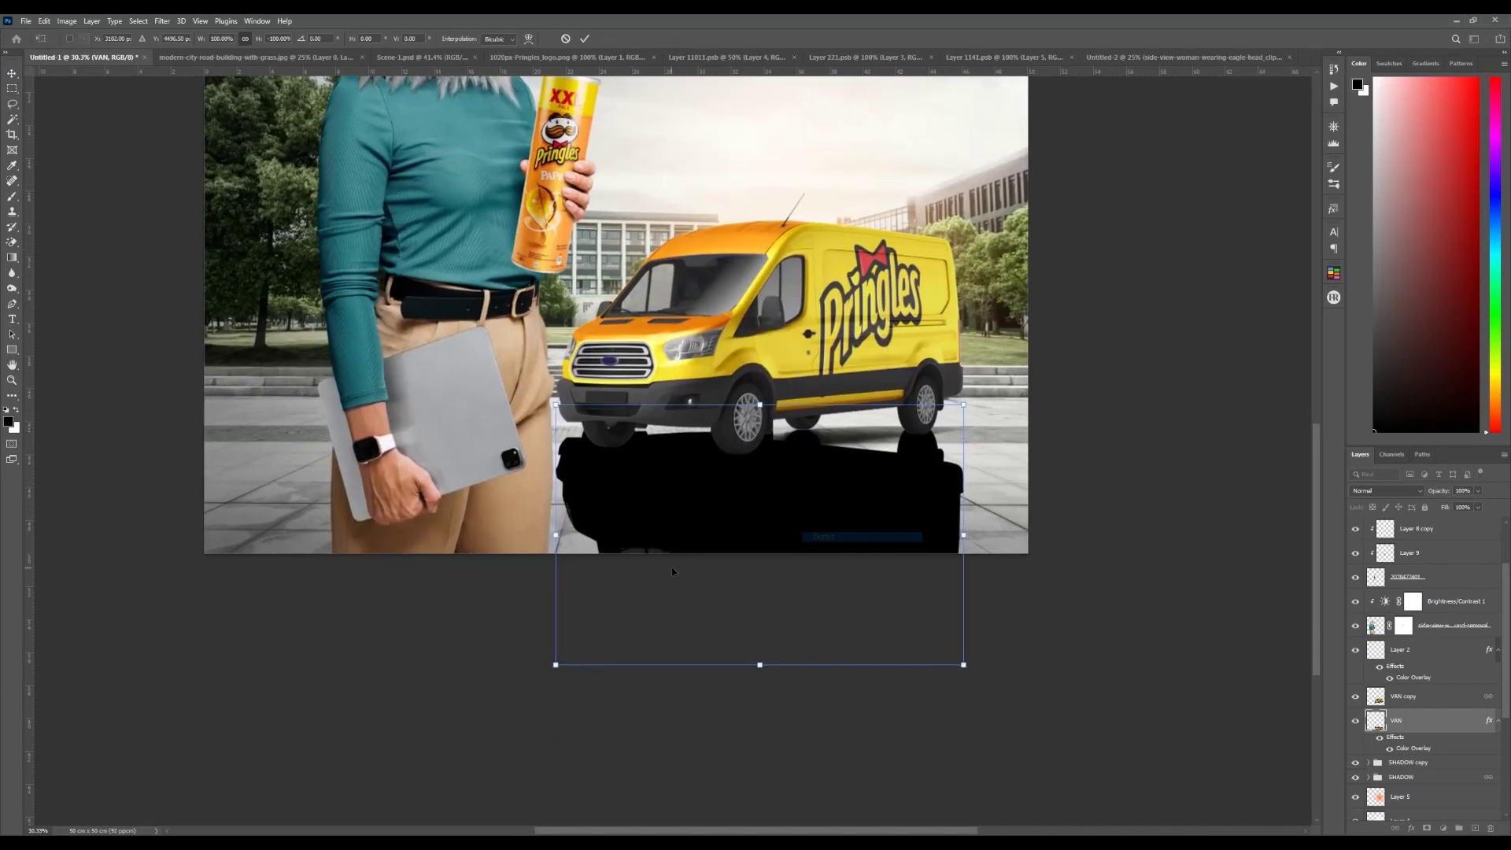
Step: Distort the black van silhouette so it slants across the pavement toward the woman, with its upper edge meeting the van's wheels
right_click(808, 462)
left_click(659, 547)
left_click_drag(560, 668, 376, 658)
left_click_drag(560, 408, 584, 449)
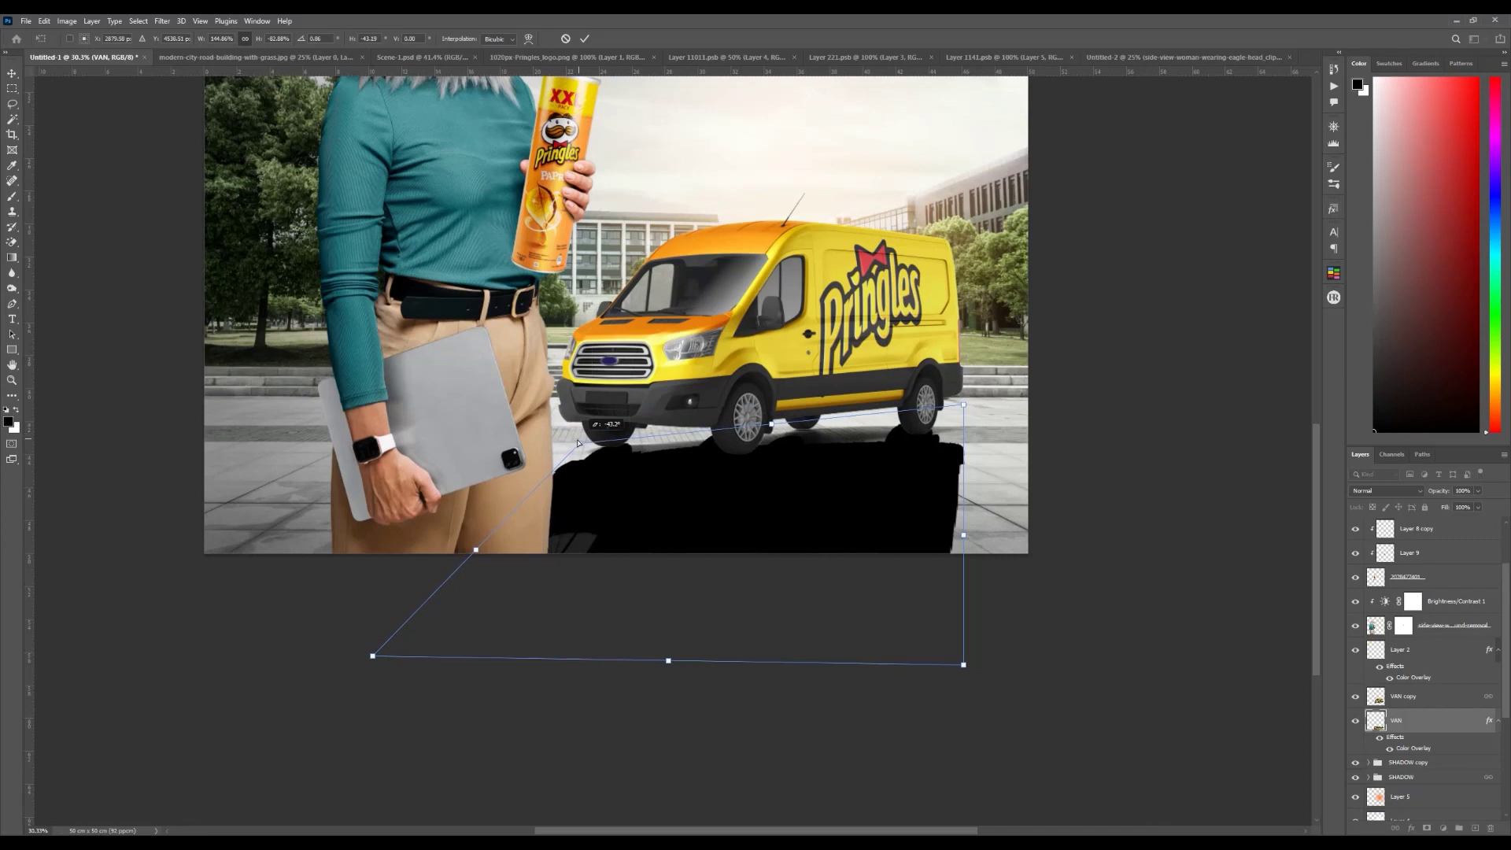
left_click_drag(772, 428, 772, 442)
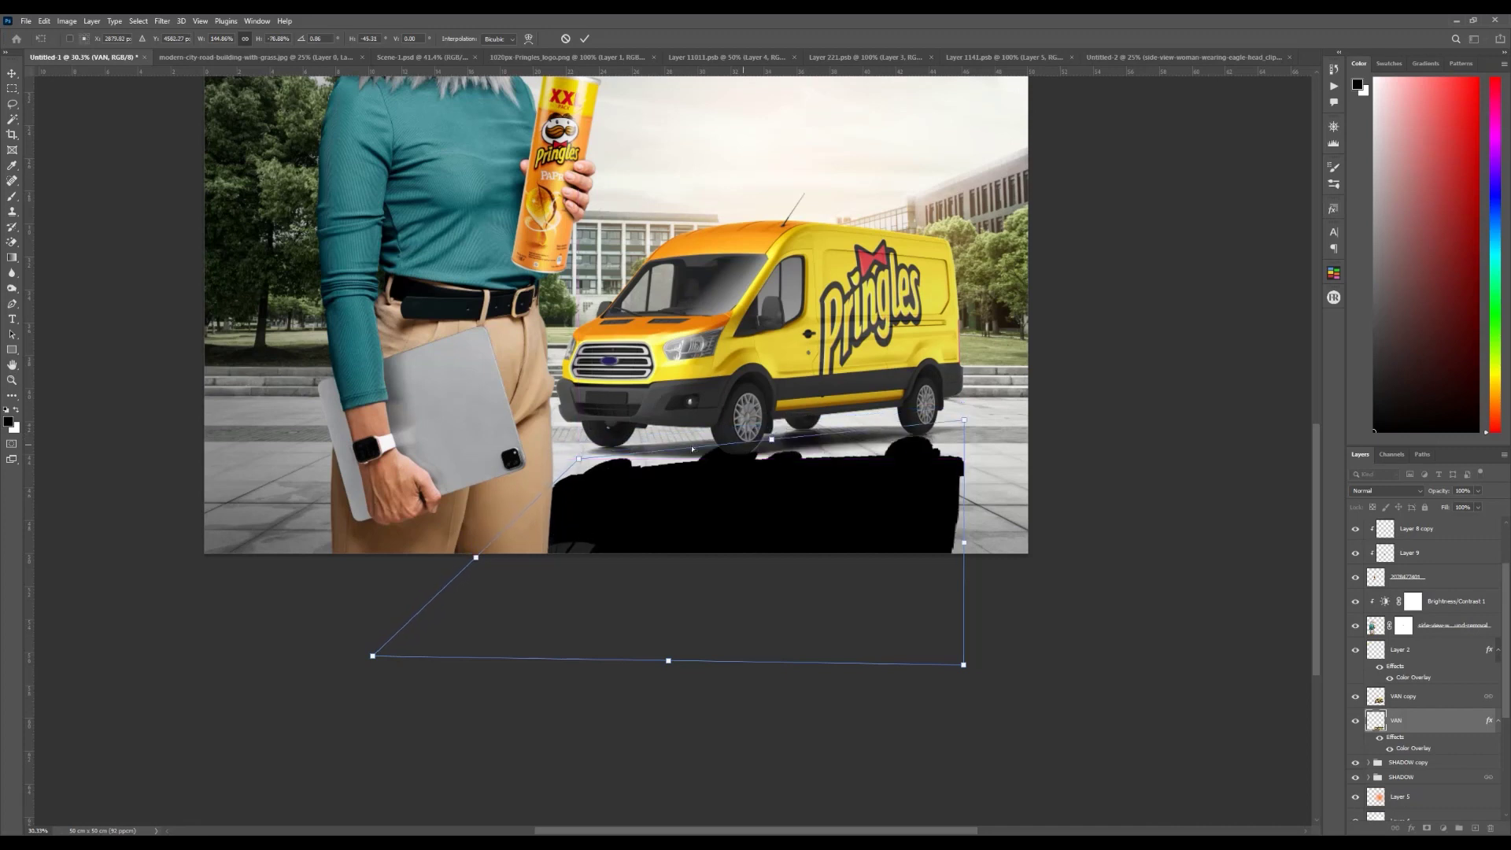
left_click_drag(578, 461, 570, 443)
left_click_drag(959, 425, 960, 431)
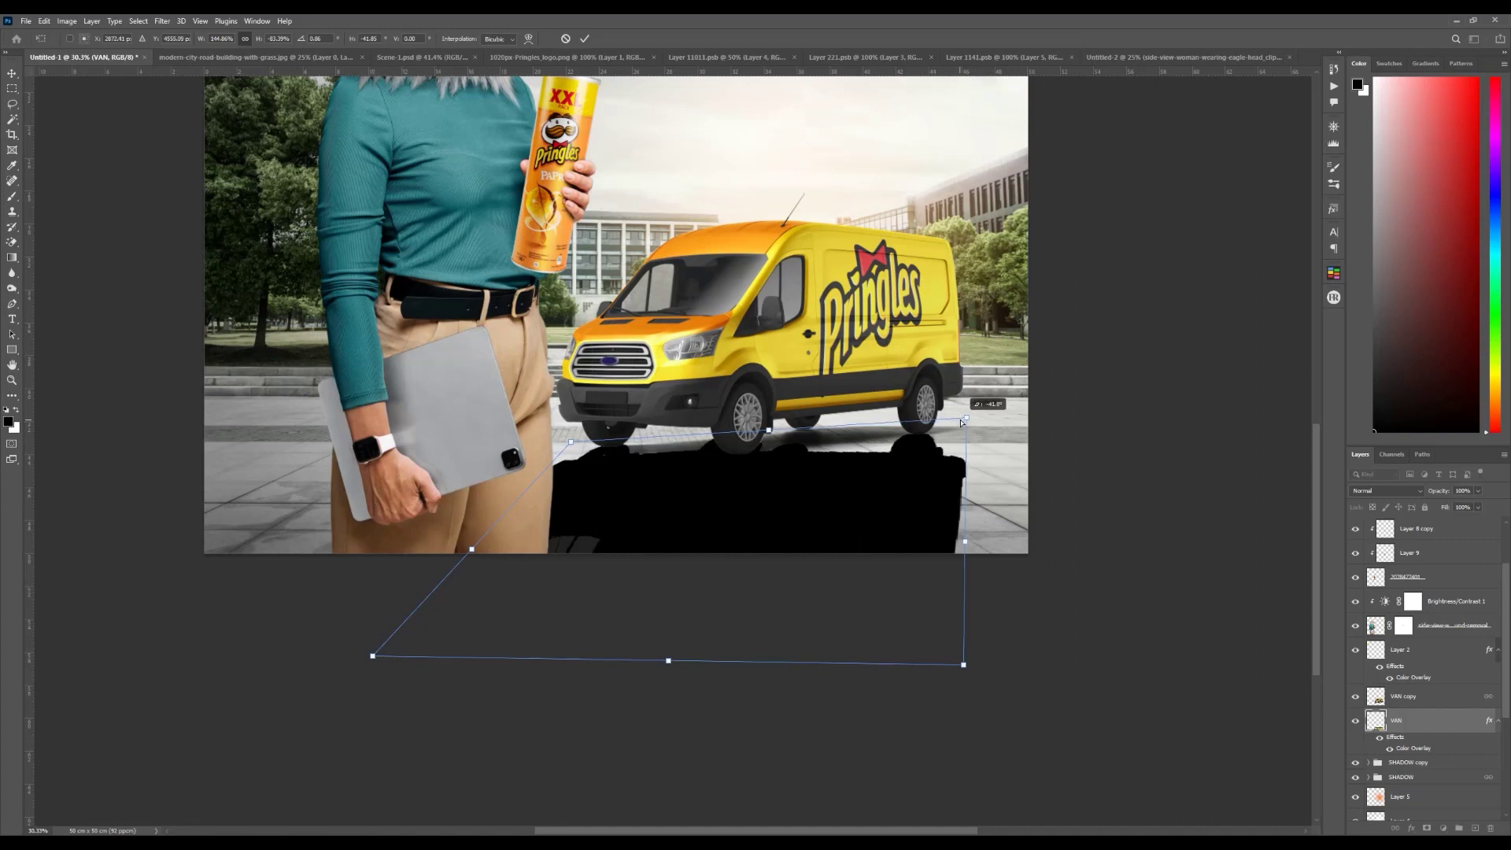
key("Return")
Step: Slightly shorten the black silhouette, slant its far edge further toward the woman and set the layer's opacity to 57%
mouse_move(781, 664)
left_mouse_down()
mouse_move(781, 573)
mouse_move(780, 654)
left_mouse_up()
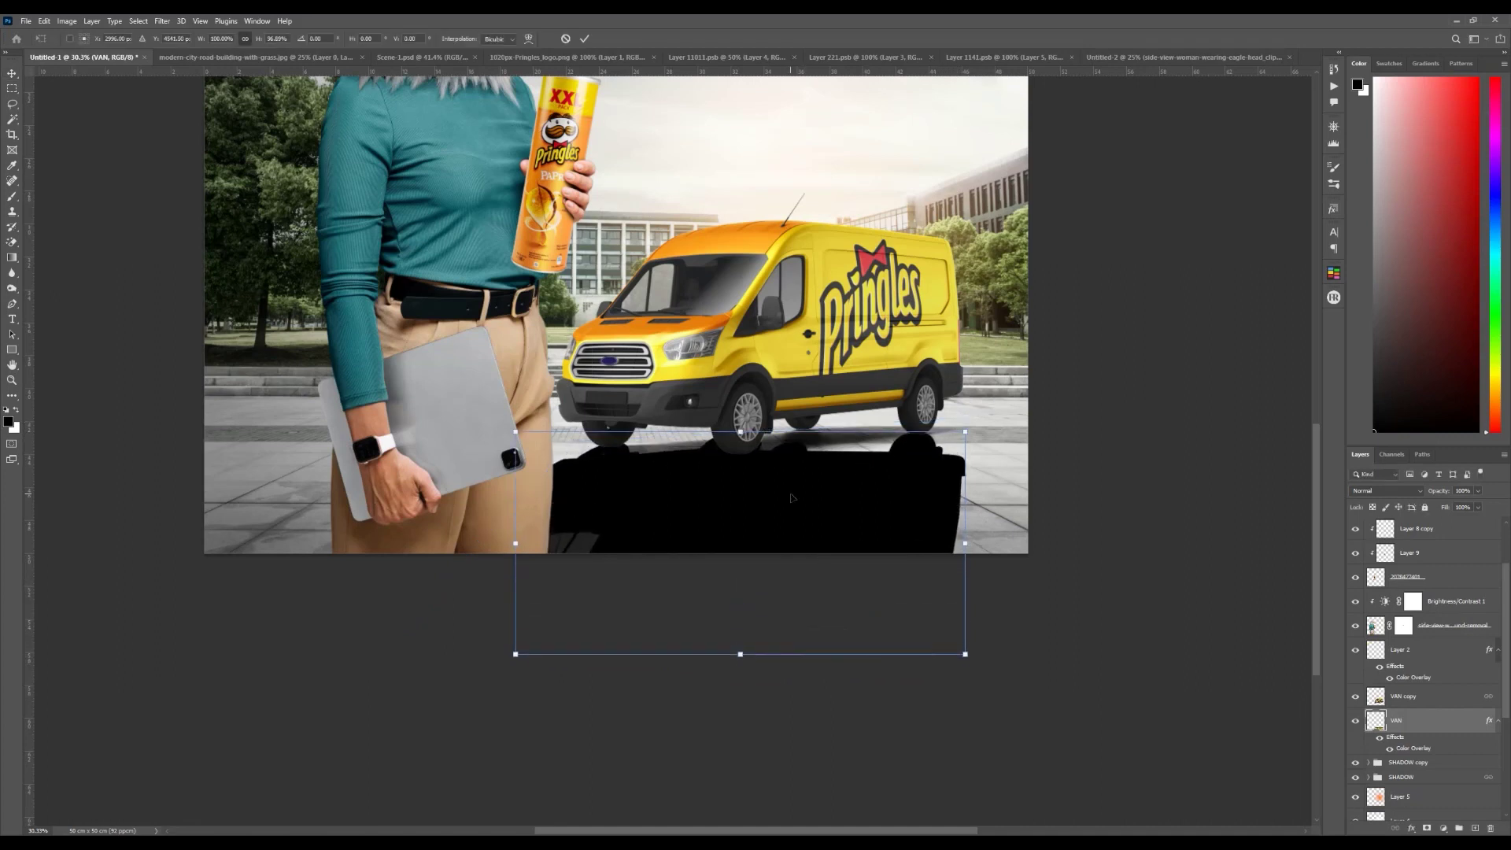
right_click(791, 497)
left_click(818, 542)
left_click_drag(742, 659, 586, 659)
key("Return")
left_click_drag(1431, 493, 1409, 496)
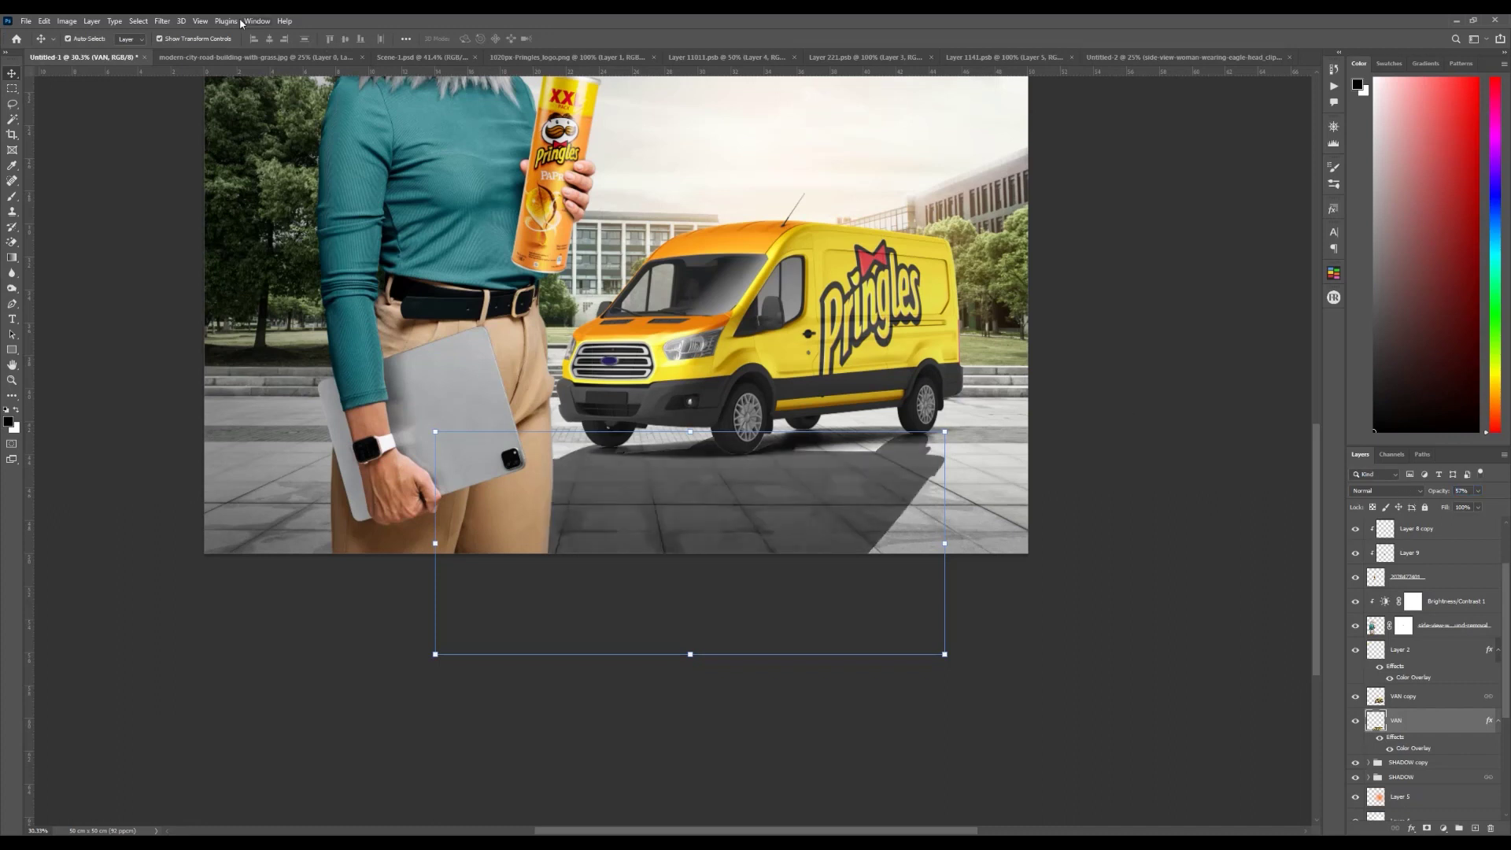
Step: Soften the van's cast shadow with a Gaussian Blur and reduce the shadow layer's opacity further
left_click(162, 21)
mouse_move(236, 175)
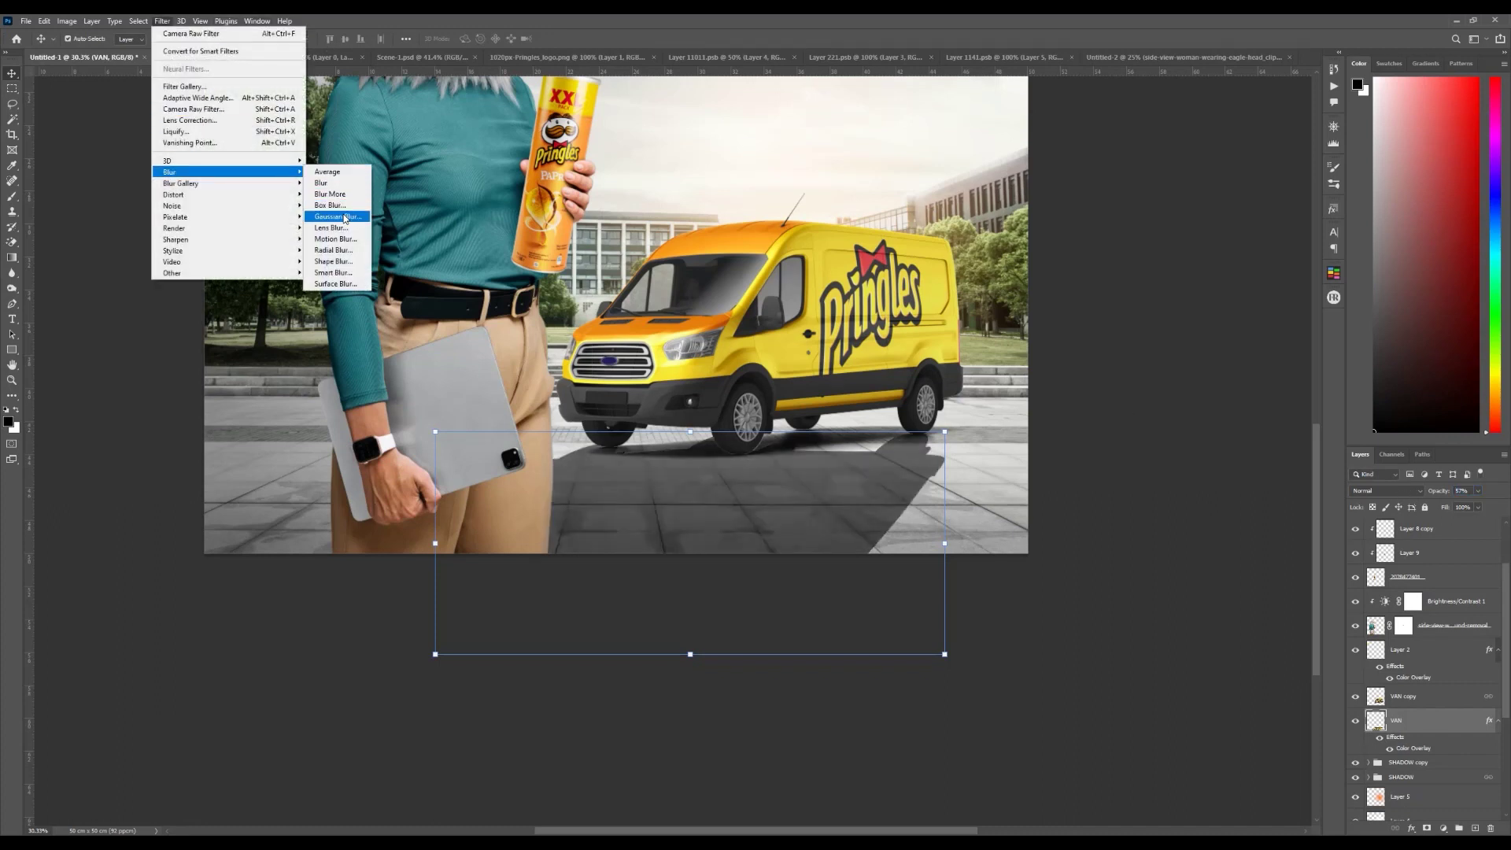
left_click(334, 216)
left_click(780, 344)
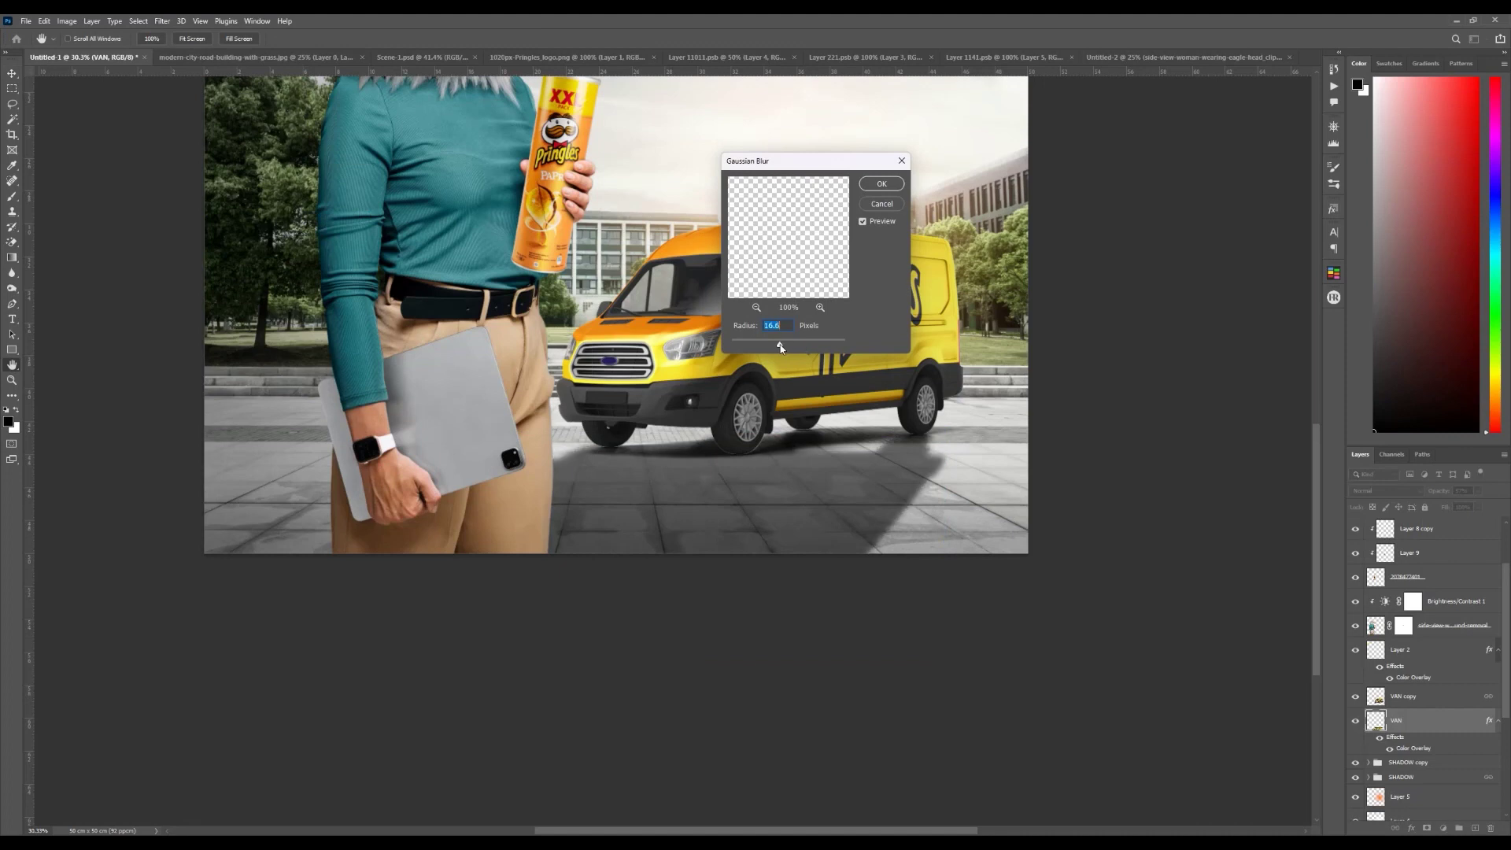
left_click_drag(780, 344, 775, 345)
left_click(881, 184)
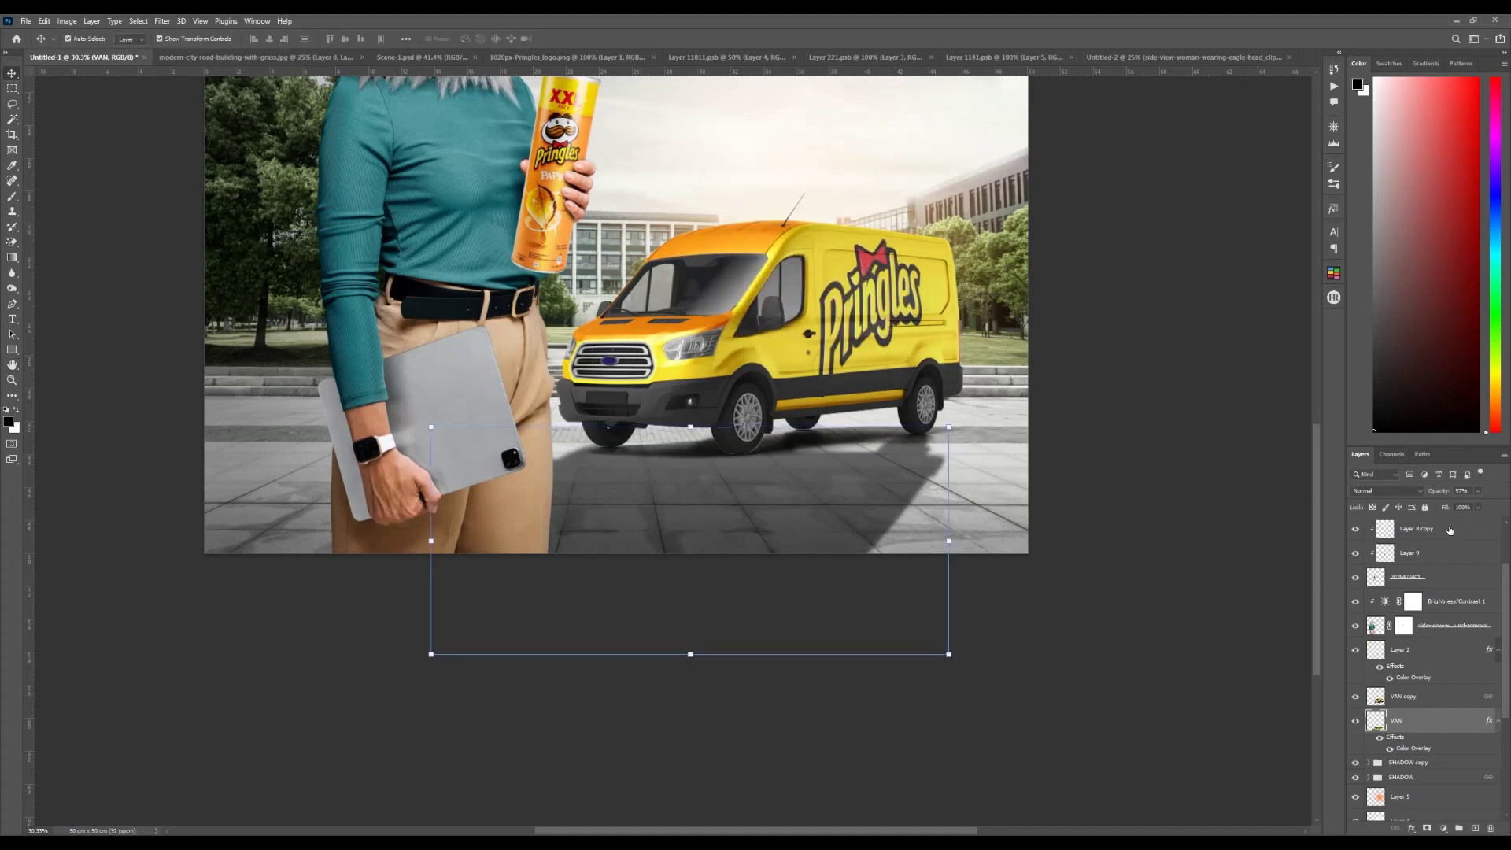
left_click_drag(1441, 494, 1439, 494)
left_click(1190, 608)
scroll(1182, 606, "down", 12)
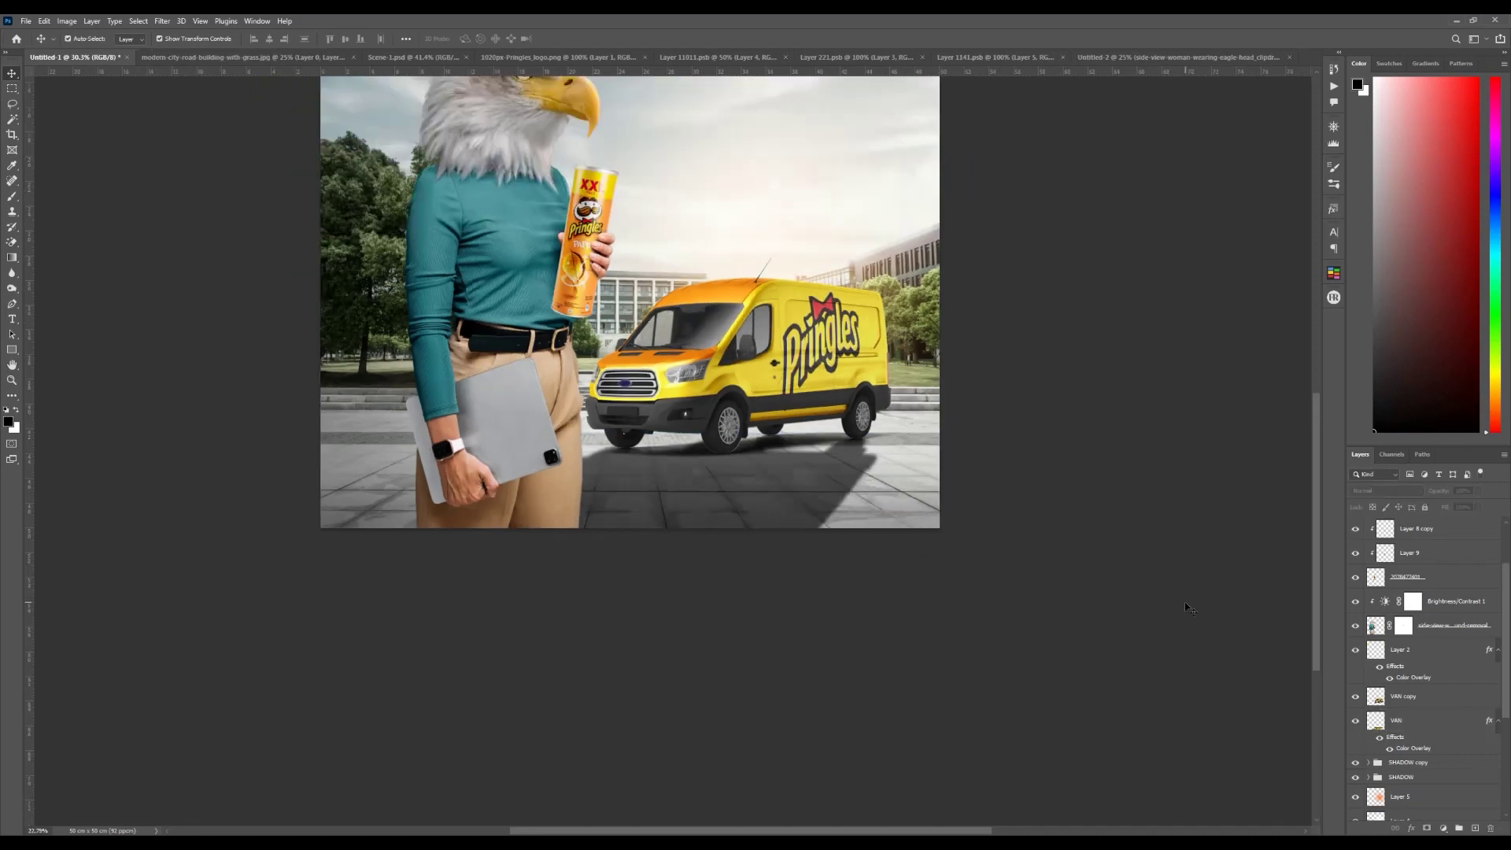
Step: Compress the van's cast shadow vertically so its far edge falls inside the canvas, and raise its opacity to darken it
scroll(707, 510, "up", 5)
scroll(707, 510, "up", 2)
left_click(720, 500)
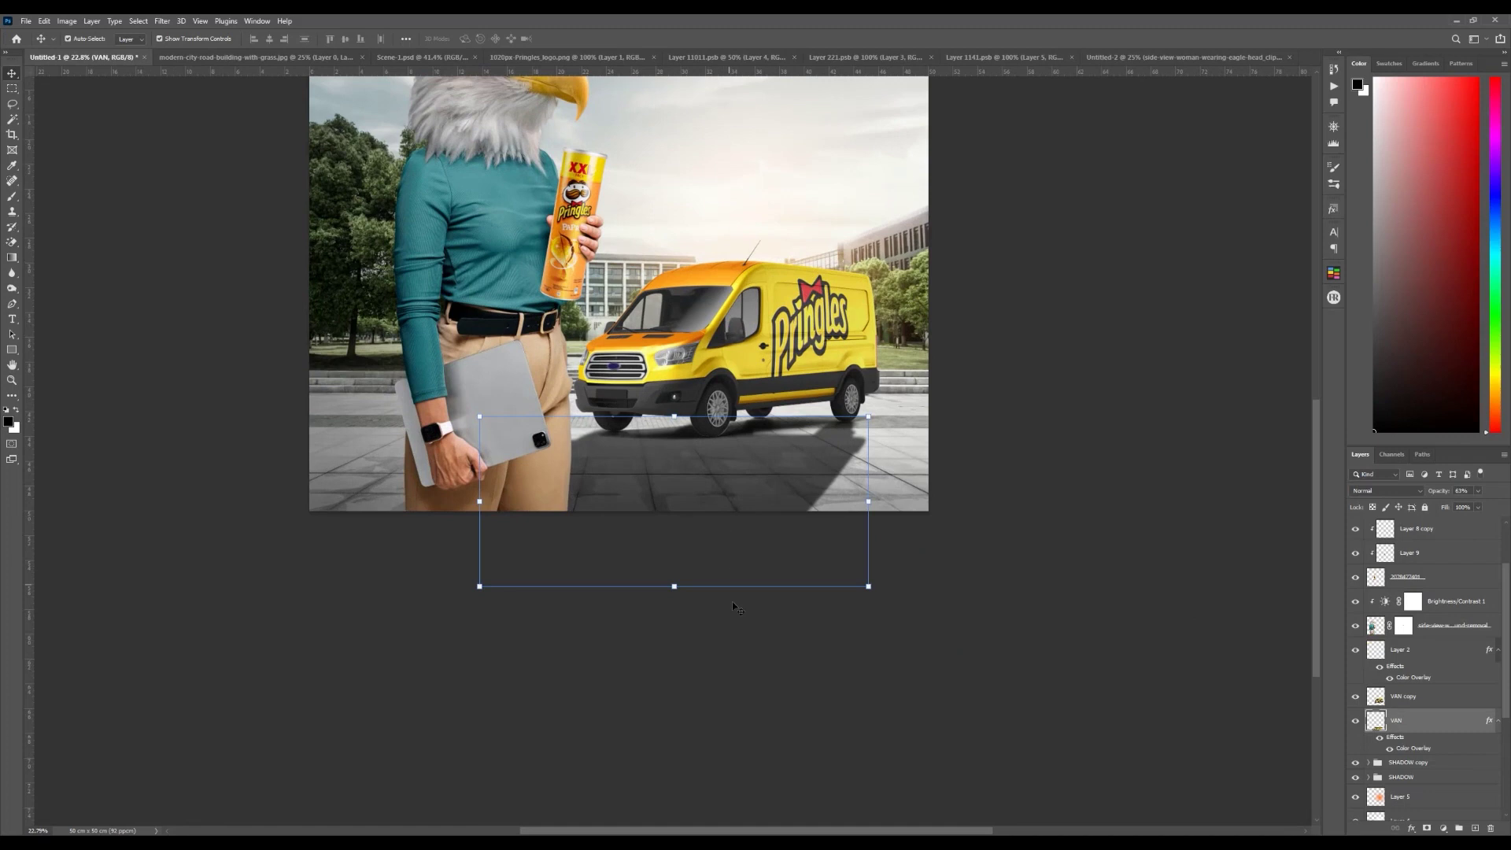
left_click_drag(729, 589, 753, 521)
key("Return")
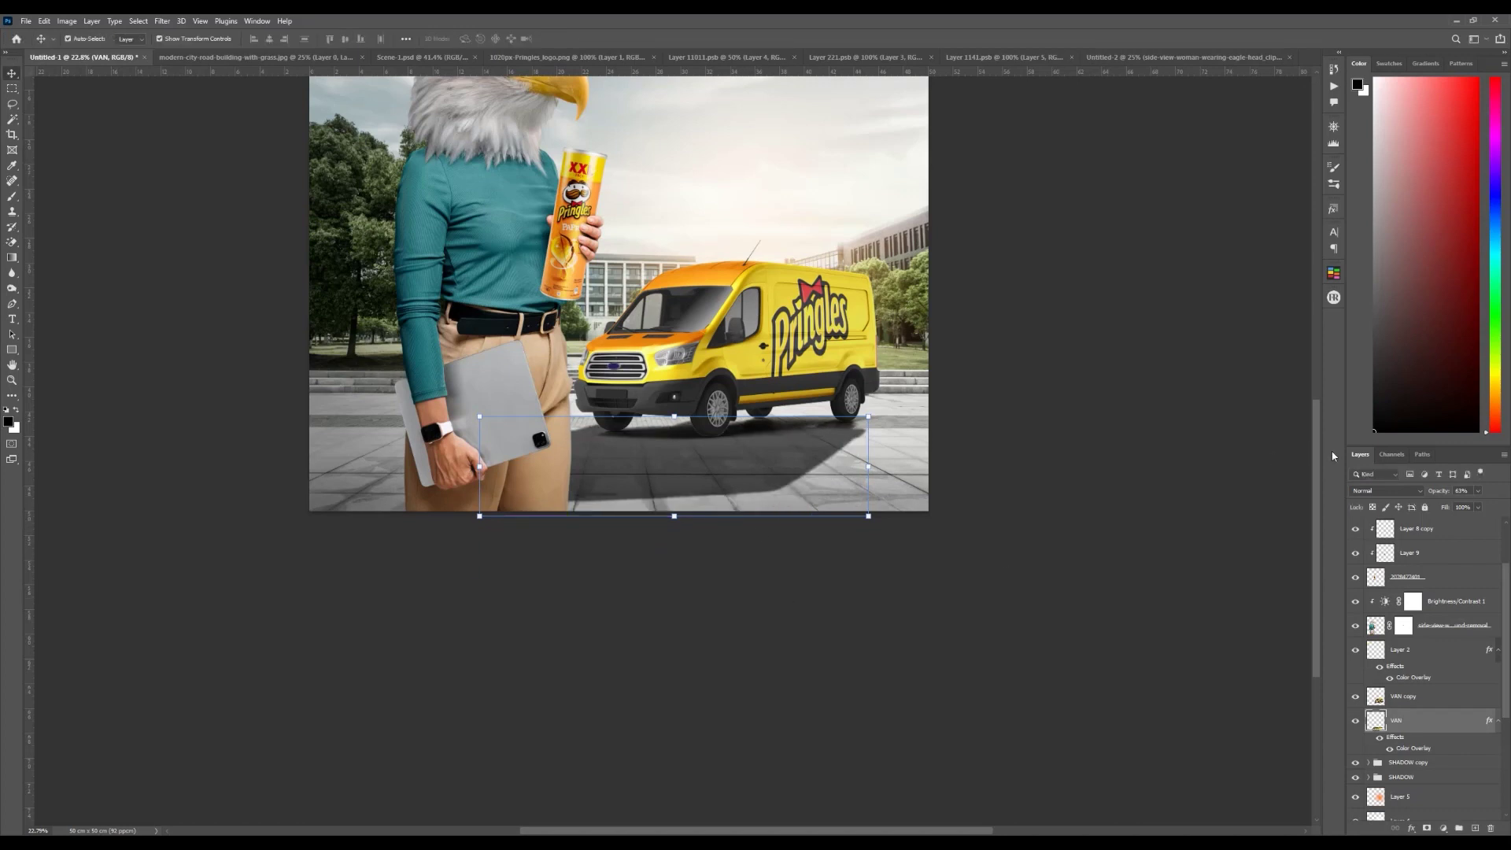
left_click_drag(1429, 490, 1447, 495)
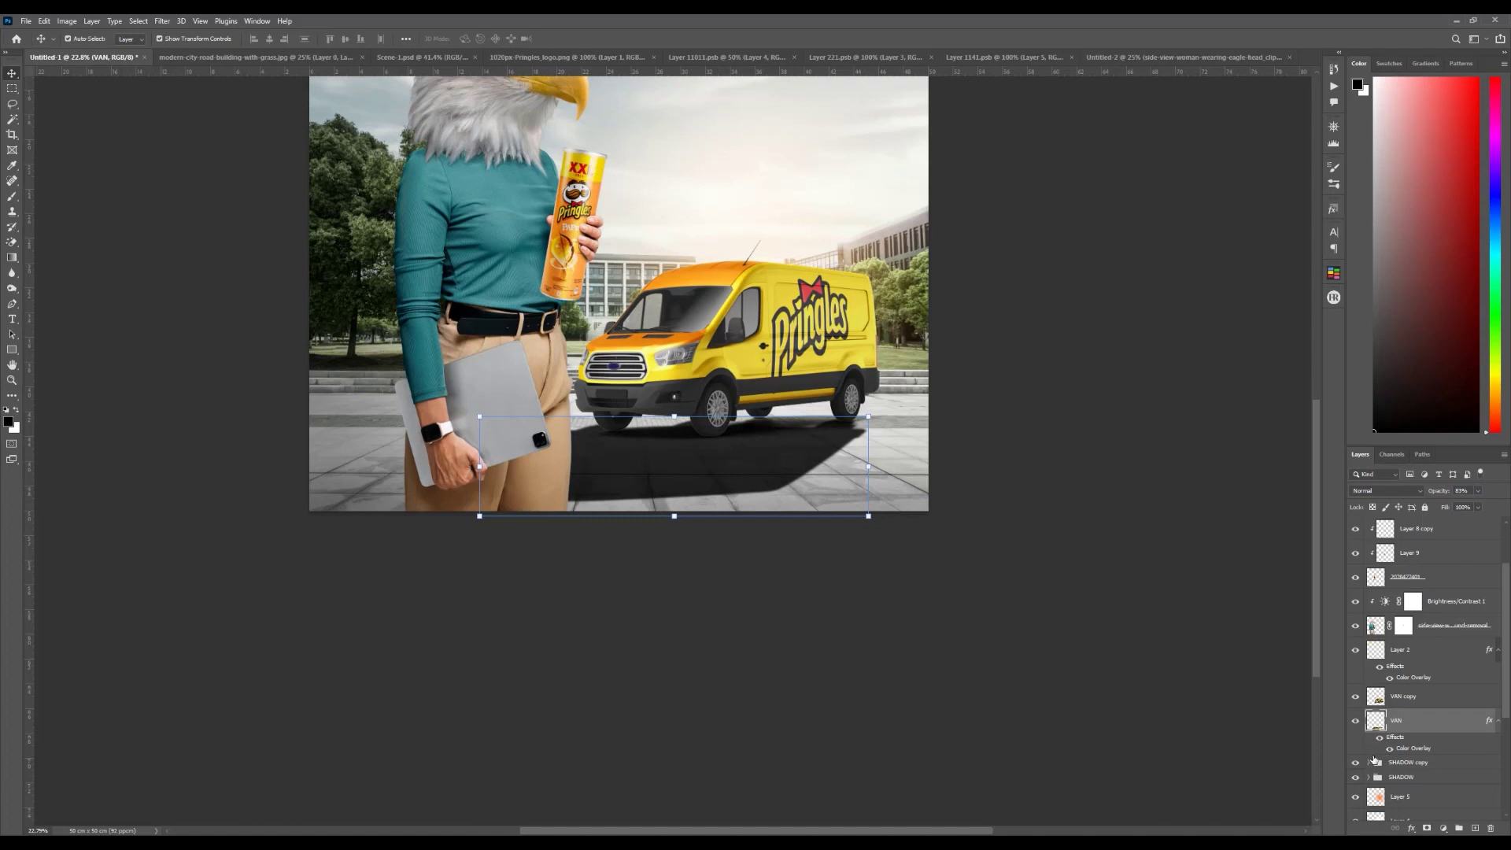
Step: Delete the SHADOW copy group and set the opacity of the van's cast shadow to 77%
left_click(1419, 763)
key("Delete")
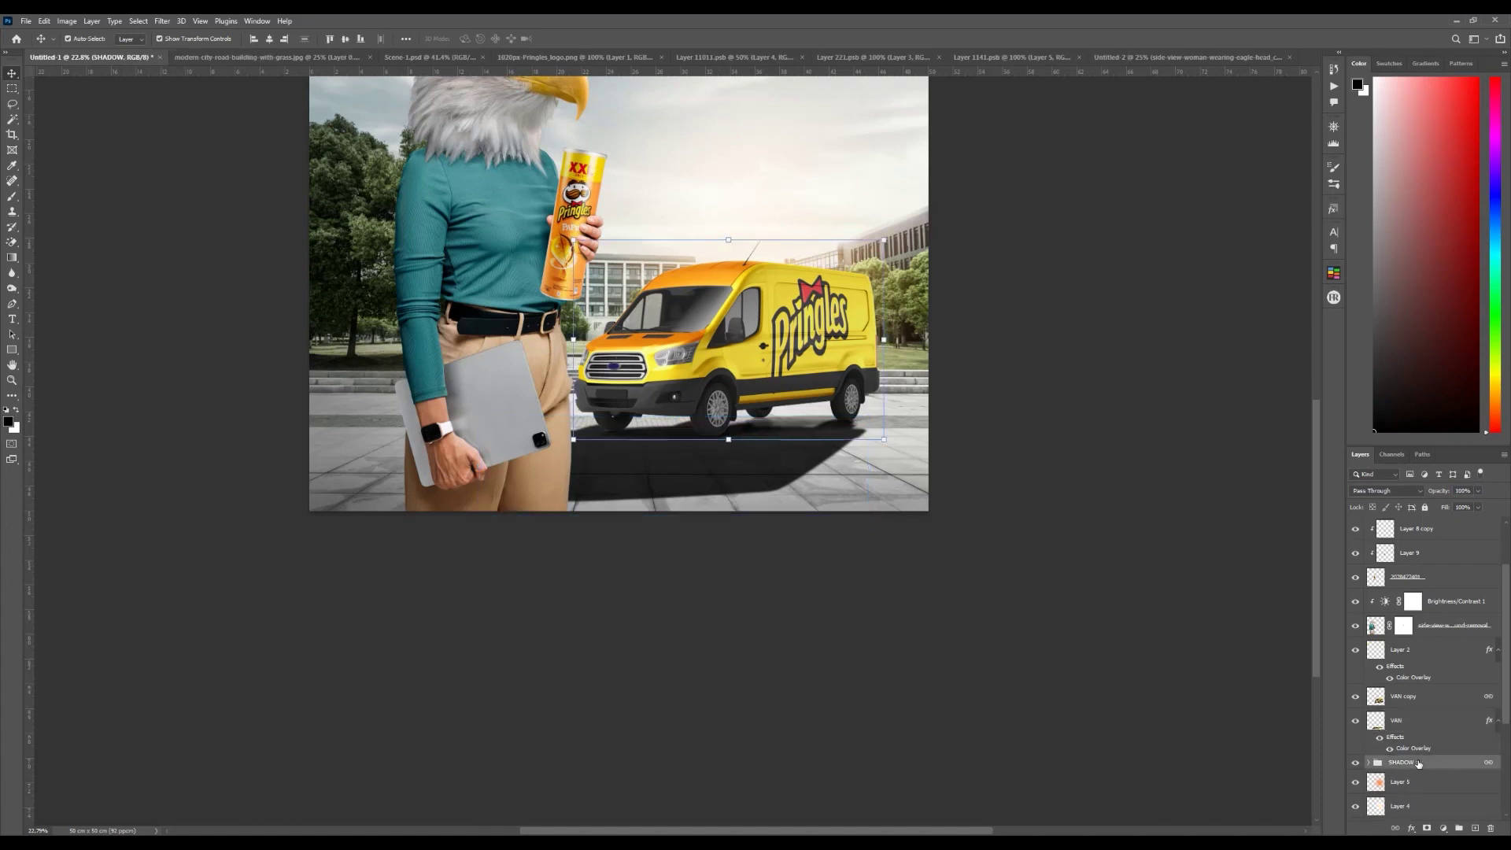
key("alt+bracketright")
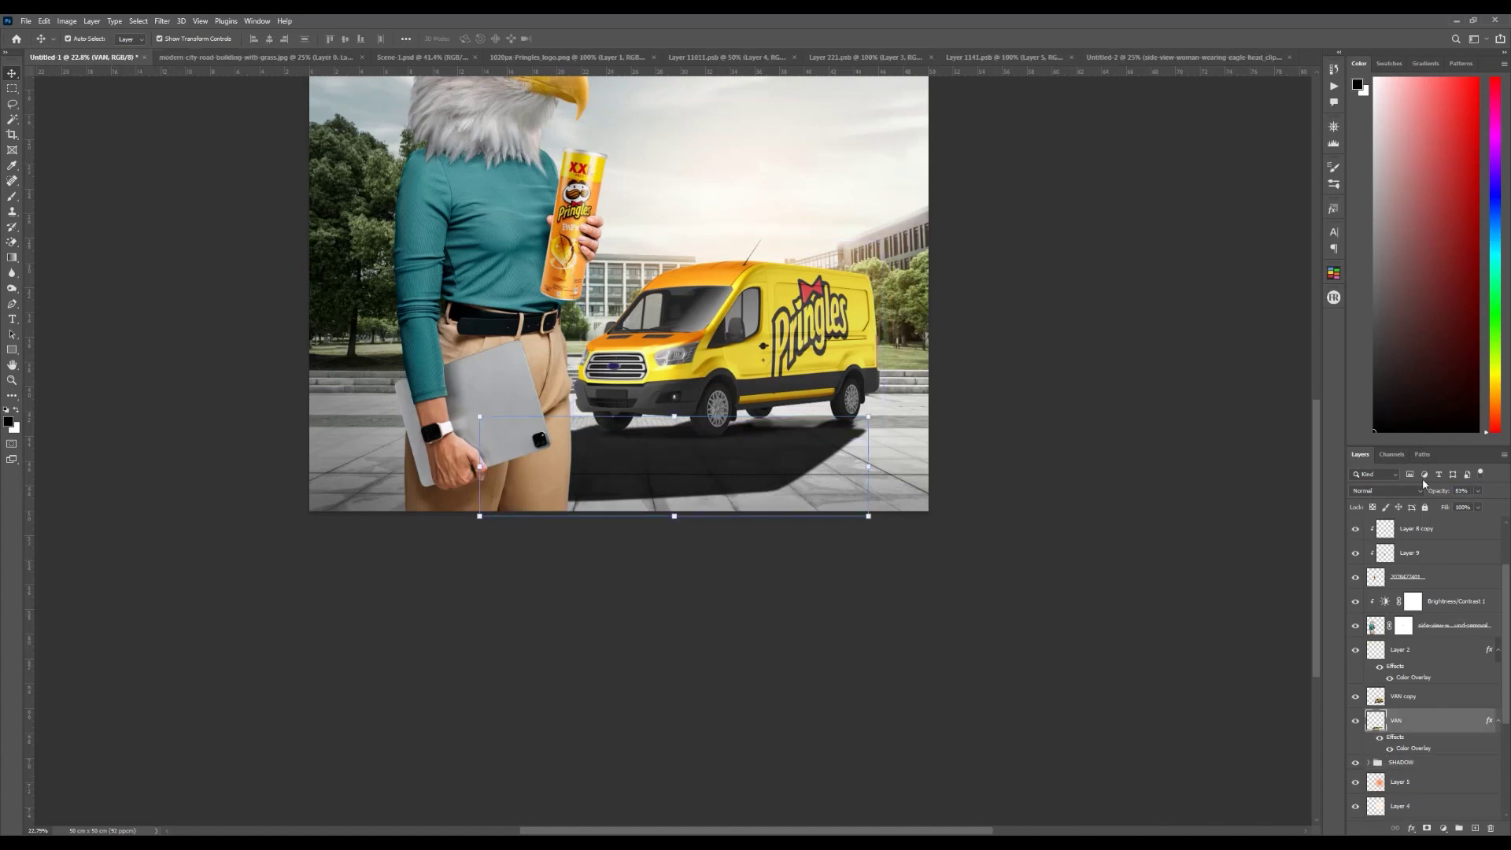
left_click_drag(1442, 492, 1437, 492)
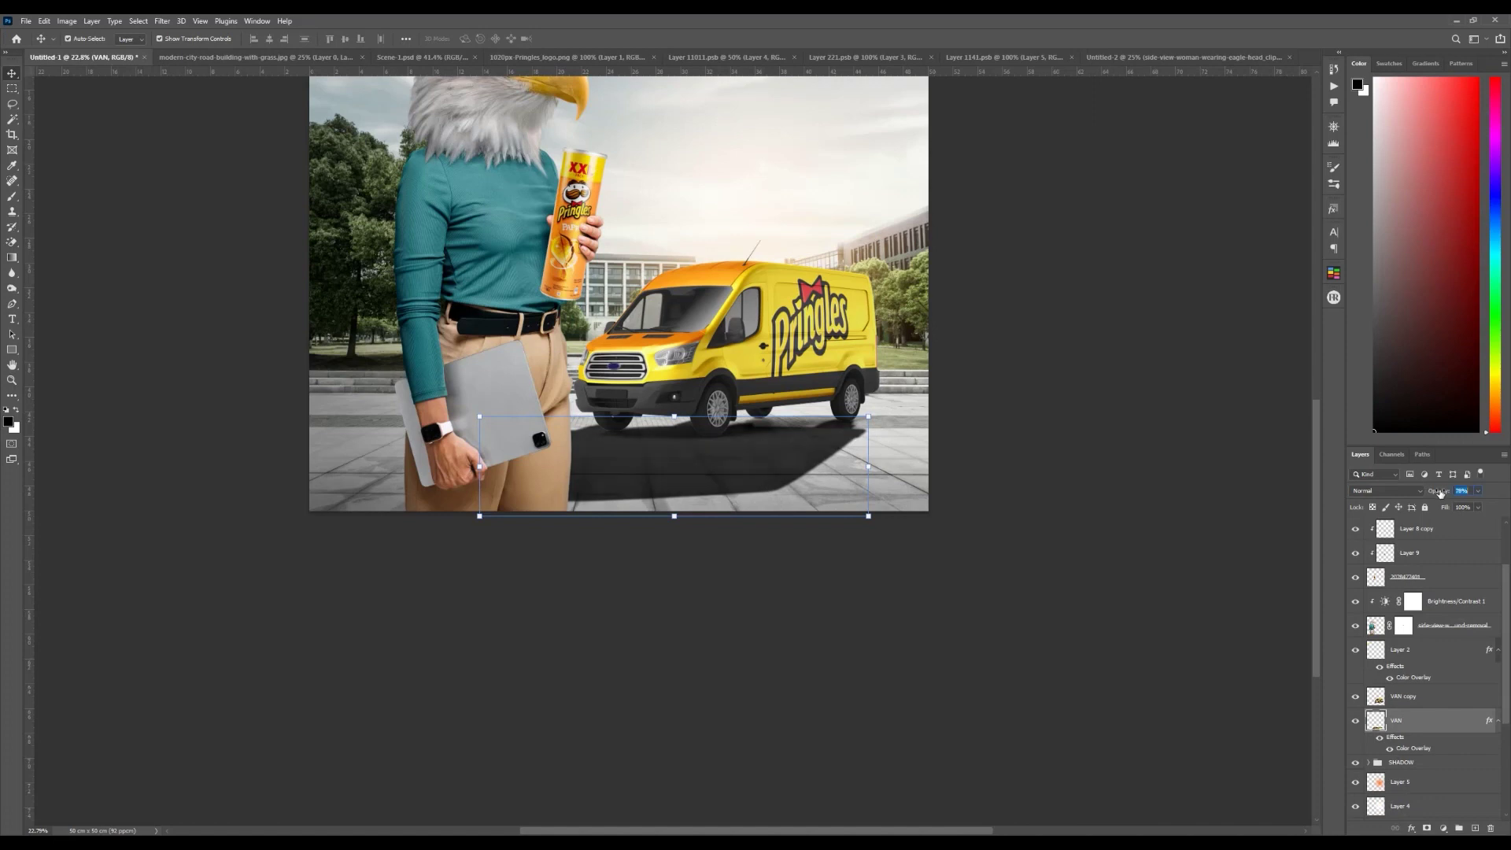
key("ctrl+0")
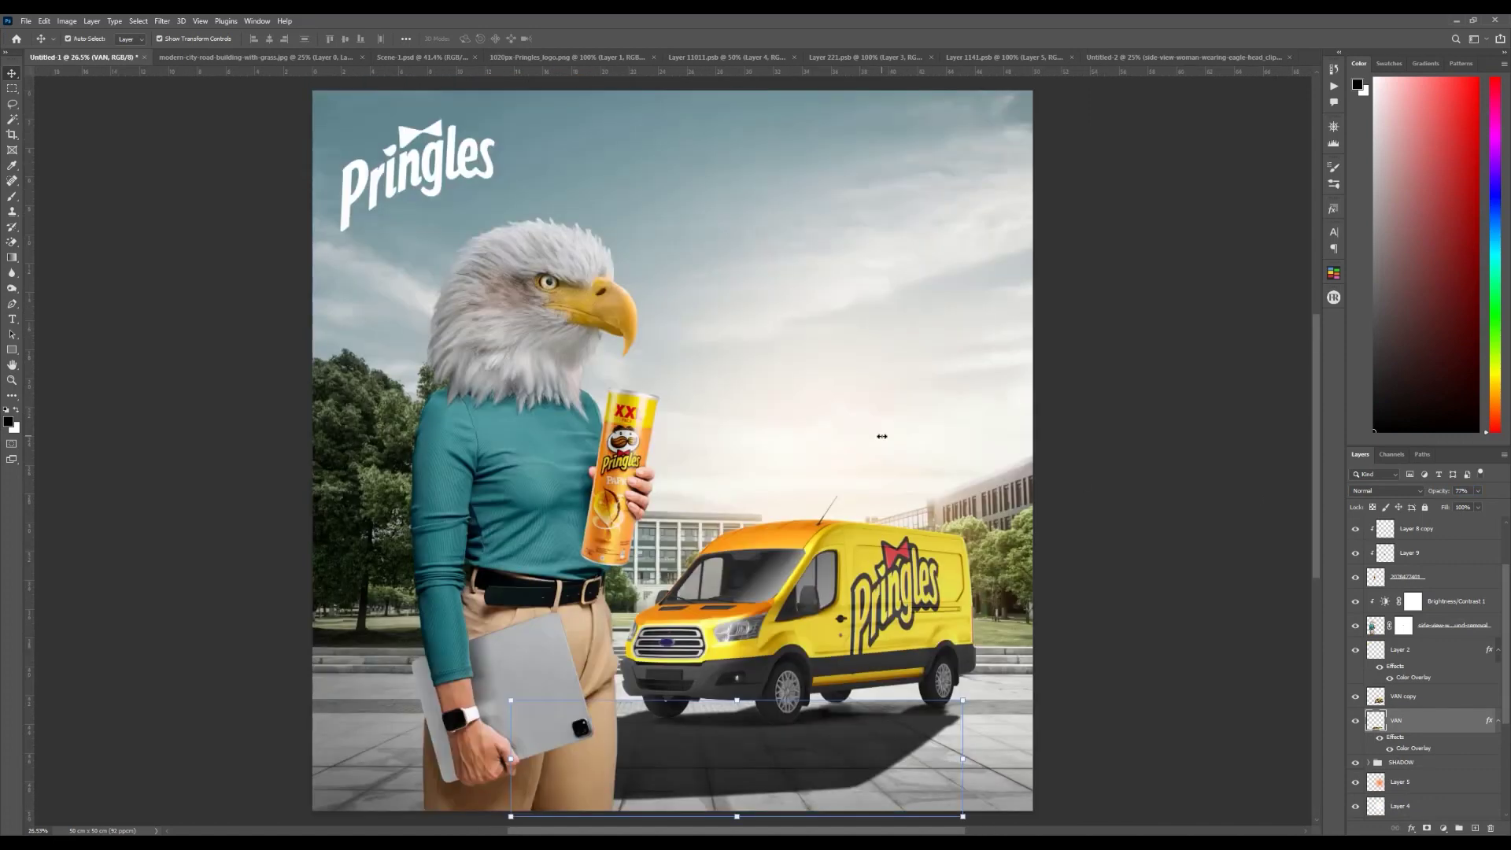
Step: Add a layer mask to the cast shadow and fade its near edge with upward black-to-transparent gradients
left_click(1427, 830)
key("g")
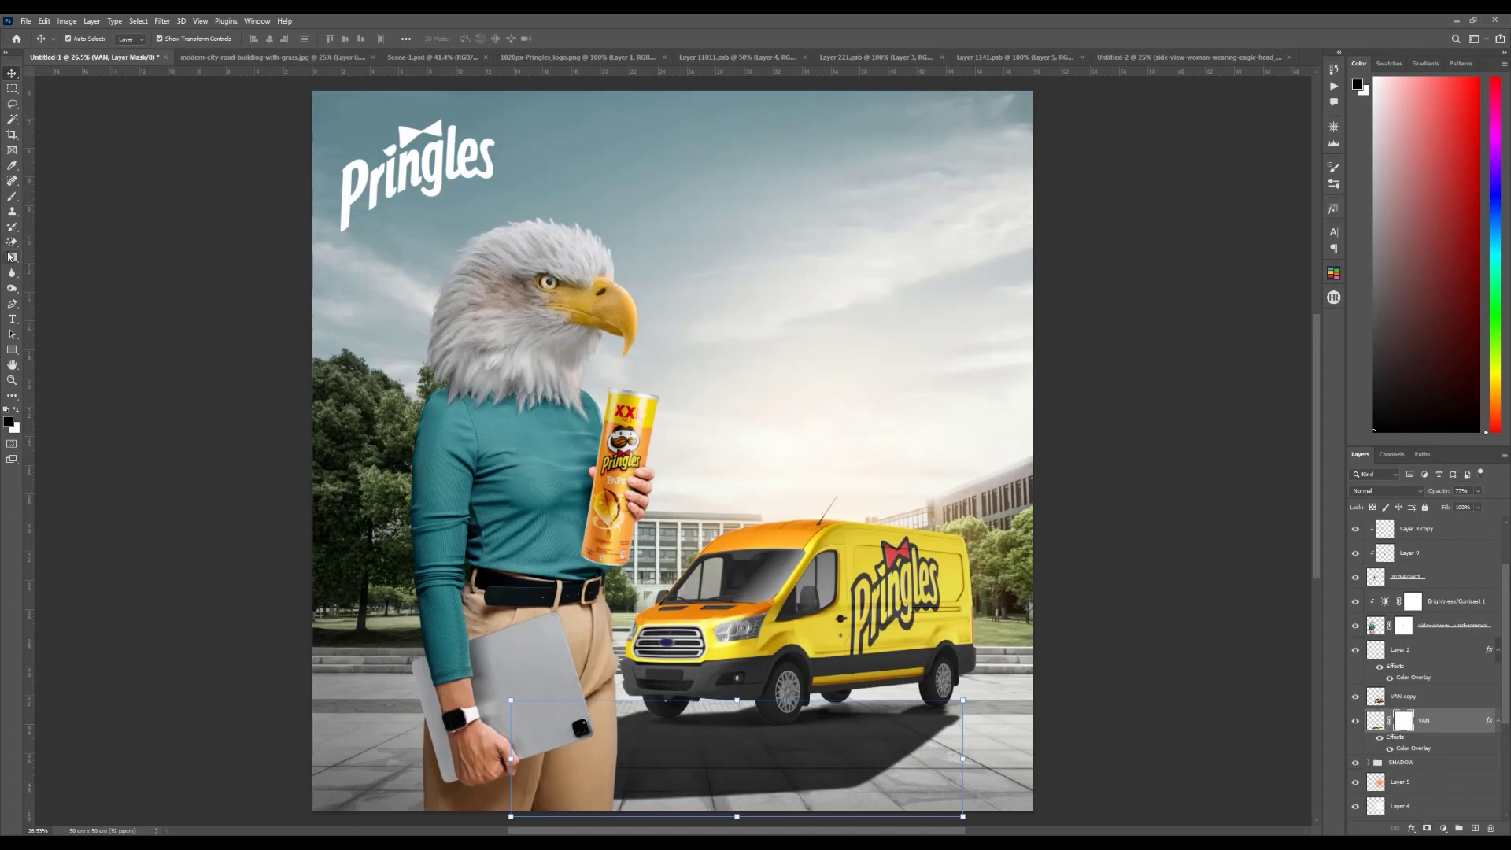
left_click_drag(712, 804, 719, 716)
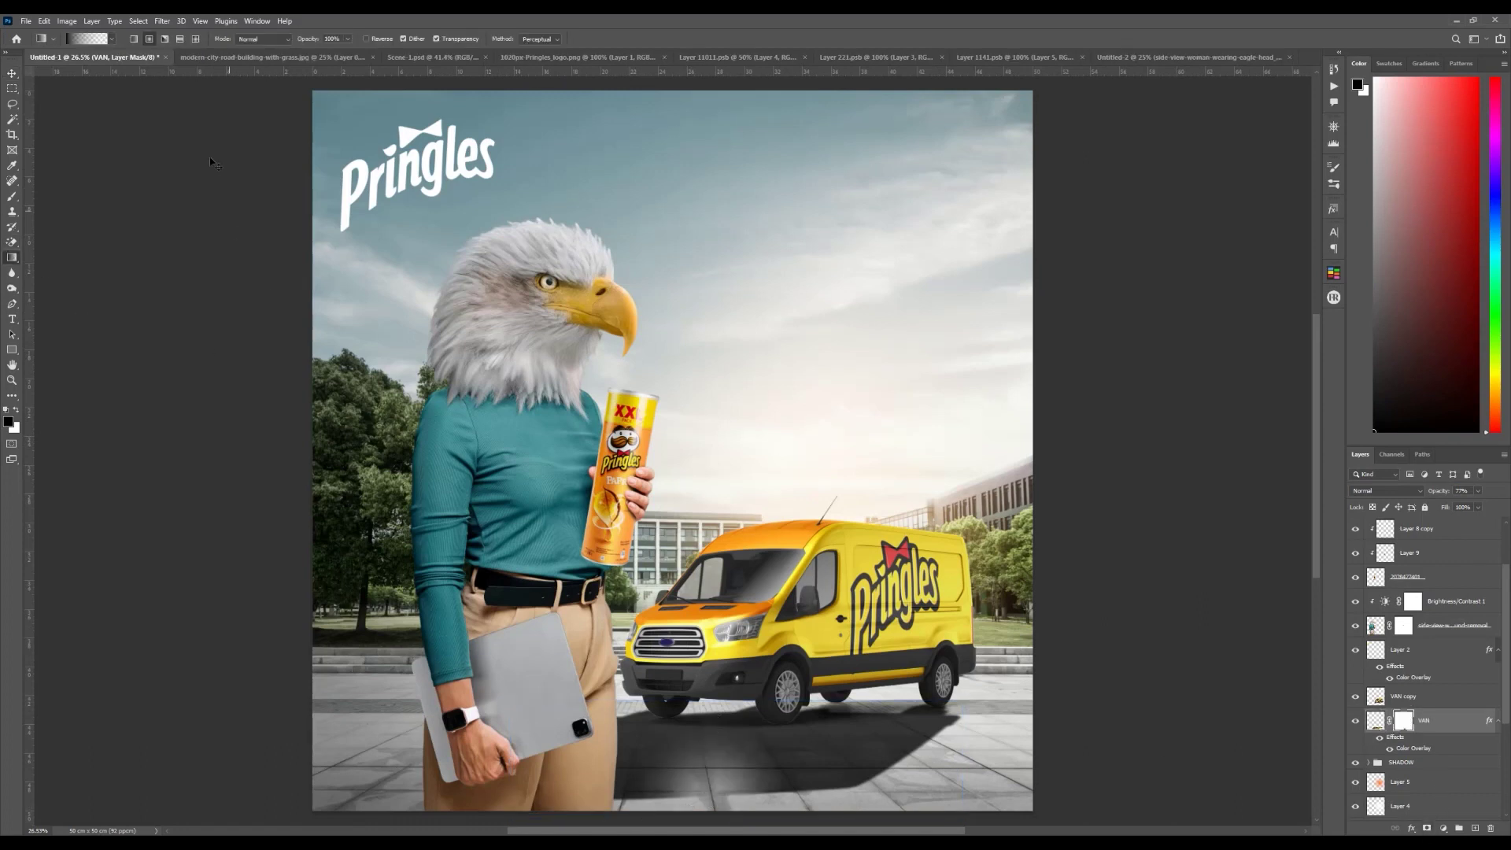
left_click_drag(684, 806, 679, 739)
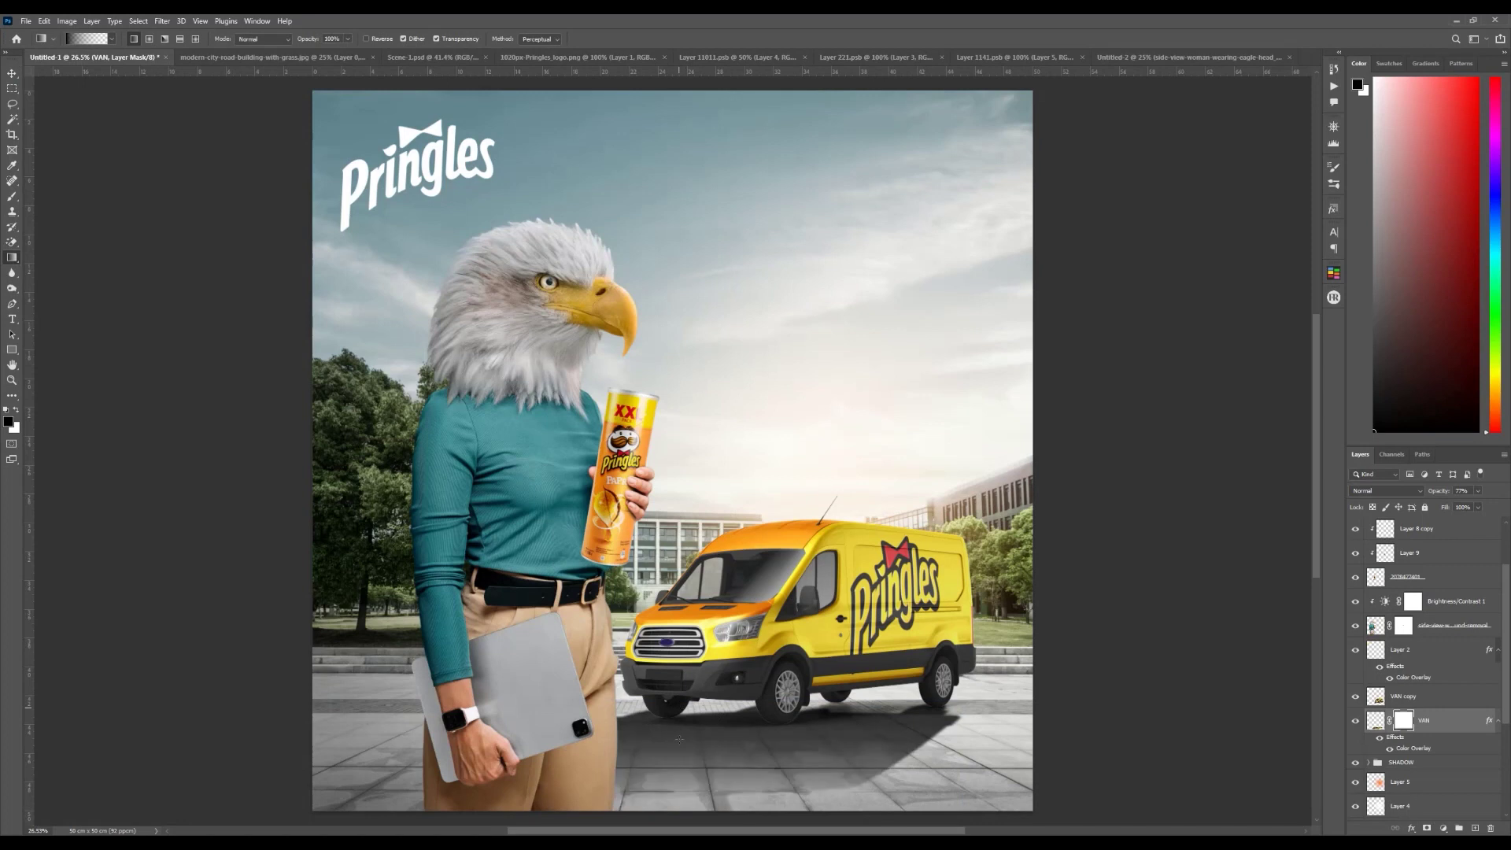
Step: Lower the masked van shadow's opacity and check how it blends in the whole composition
left_click_drag(1429, 498, 1422, 497)
key("ctrl+minus")
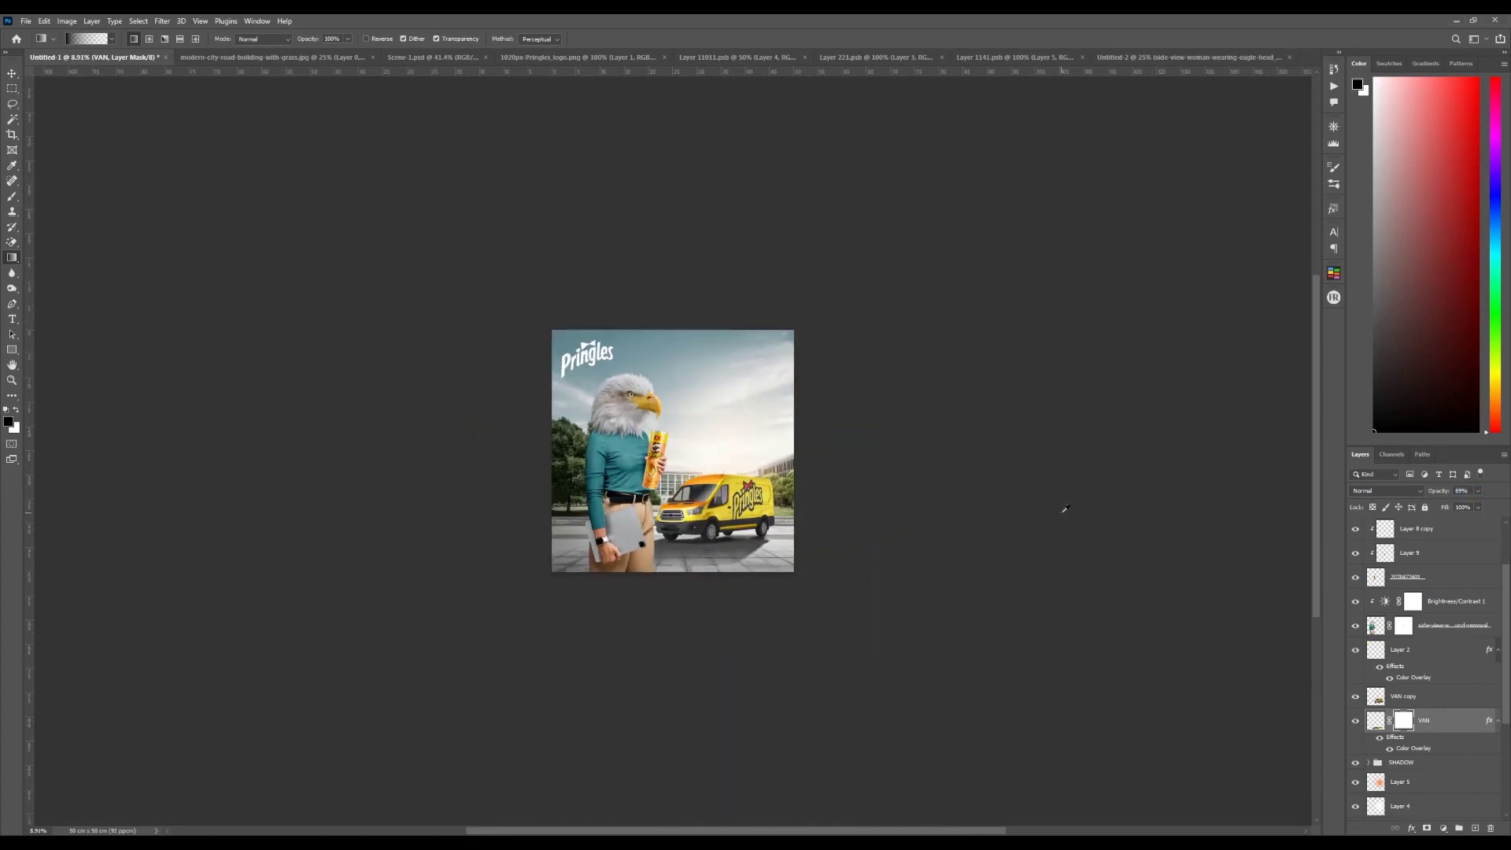
key("ctrl+0")
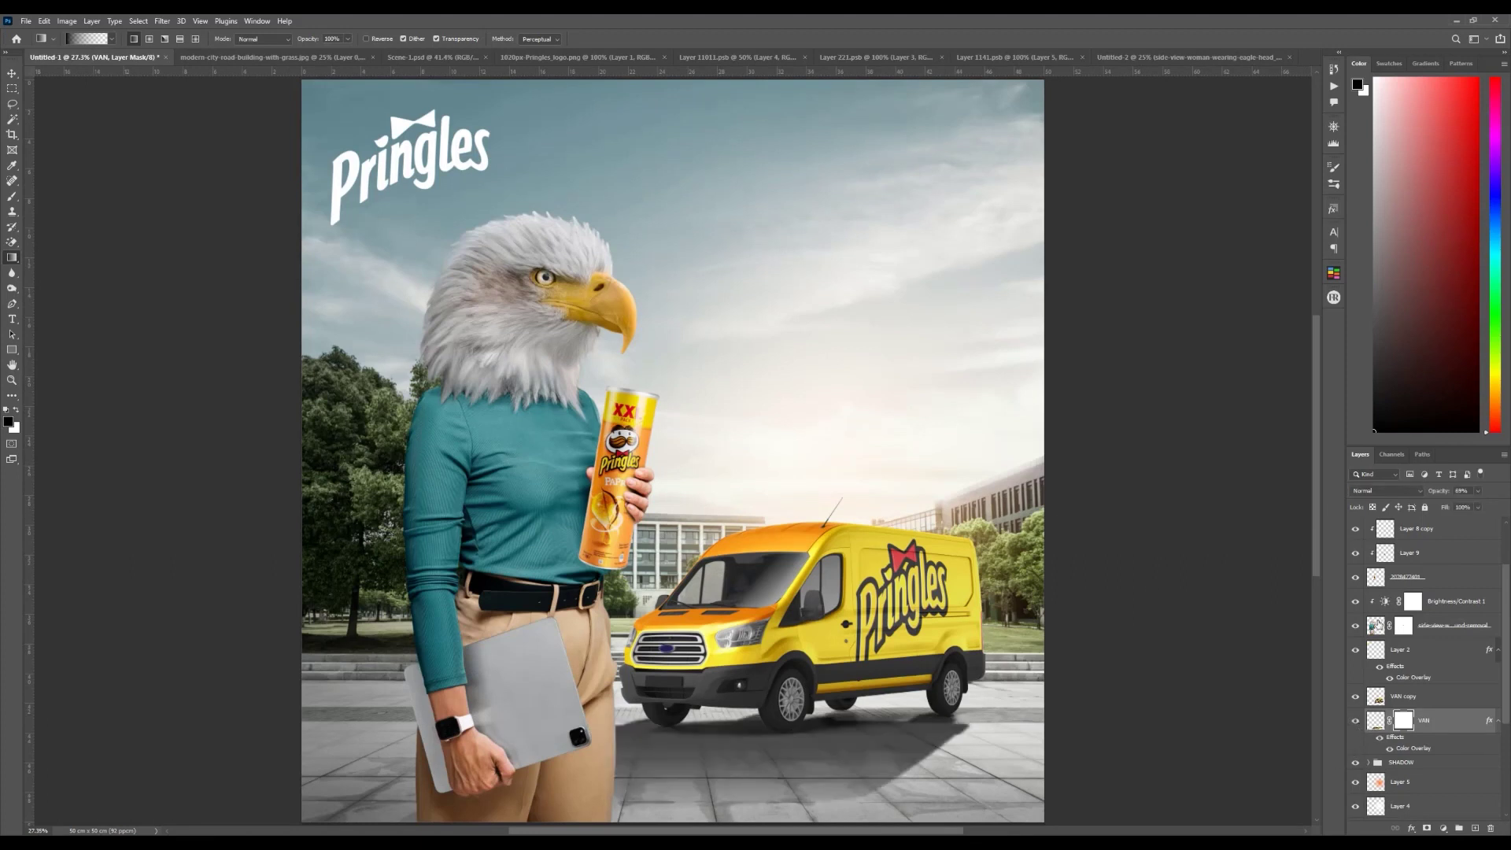
left_click_drag(1433, 491, 1434, 491)
key("v")
left_click(1215, 584)
scroll(1102, 643, "down", 3)
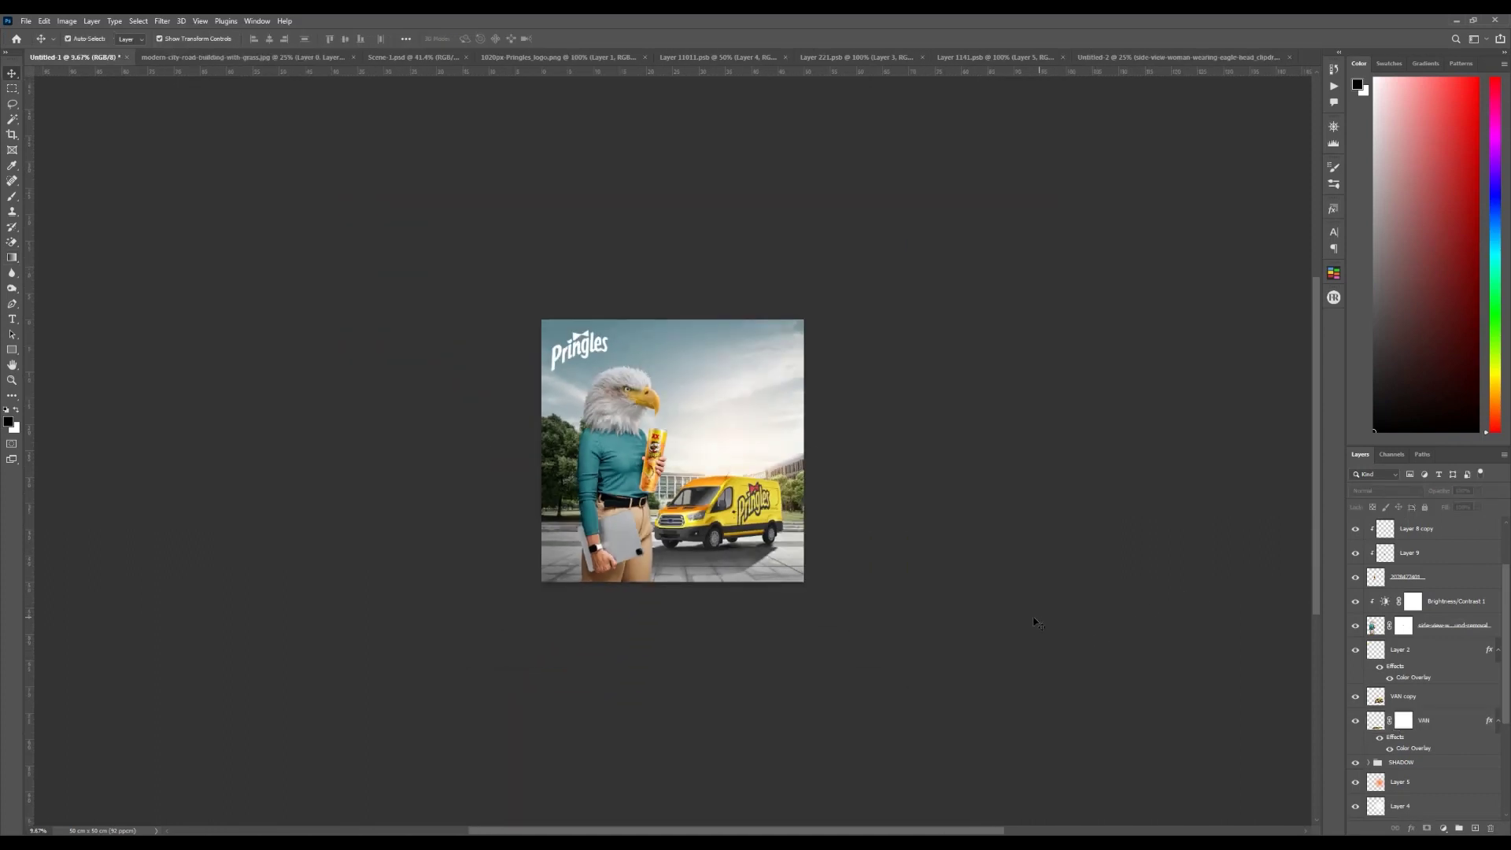
scroll(811, 539, "up", 3)
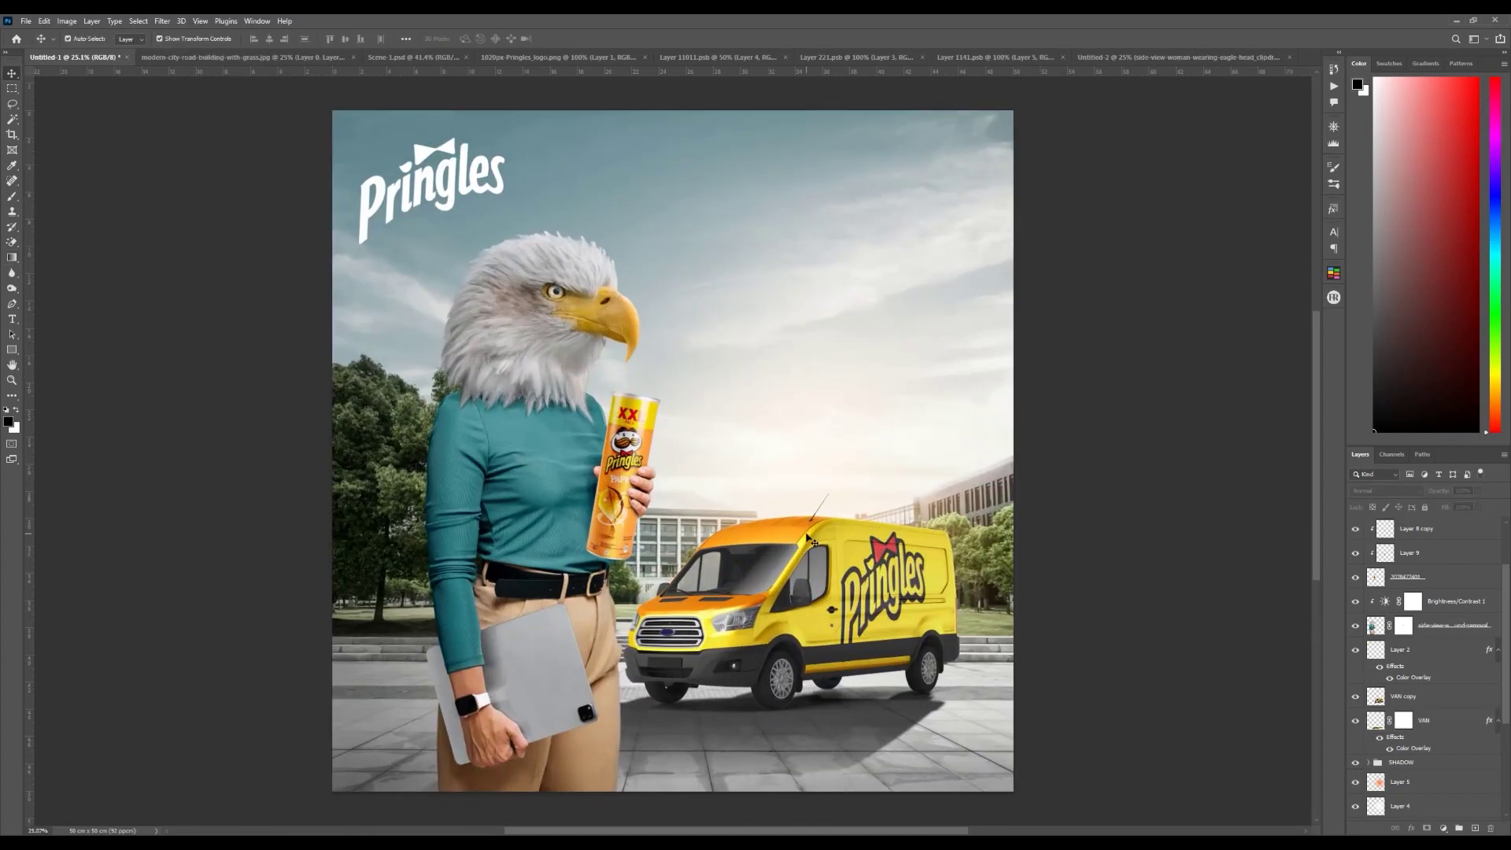
scroll(812, 541, "up", 1)
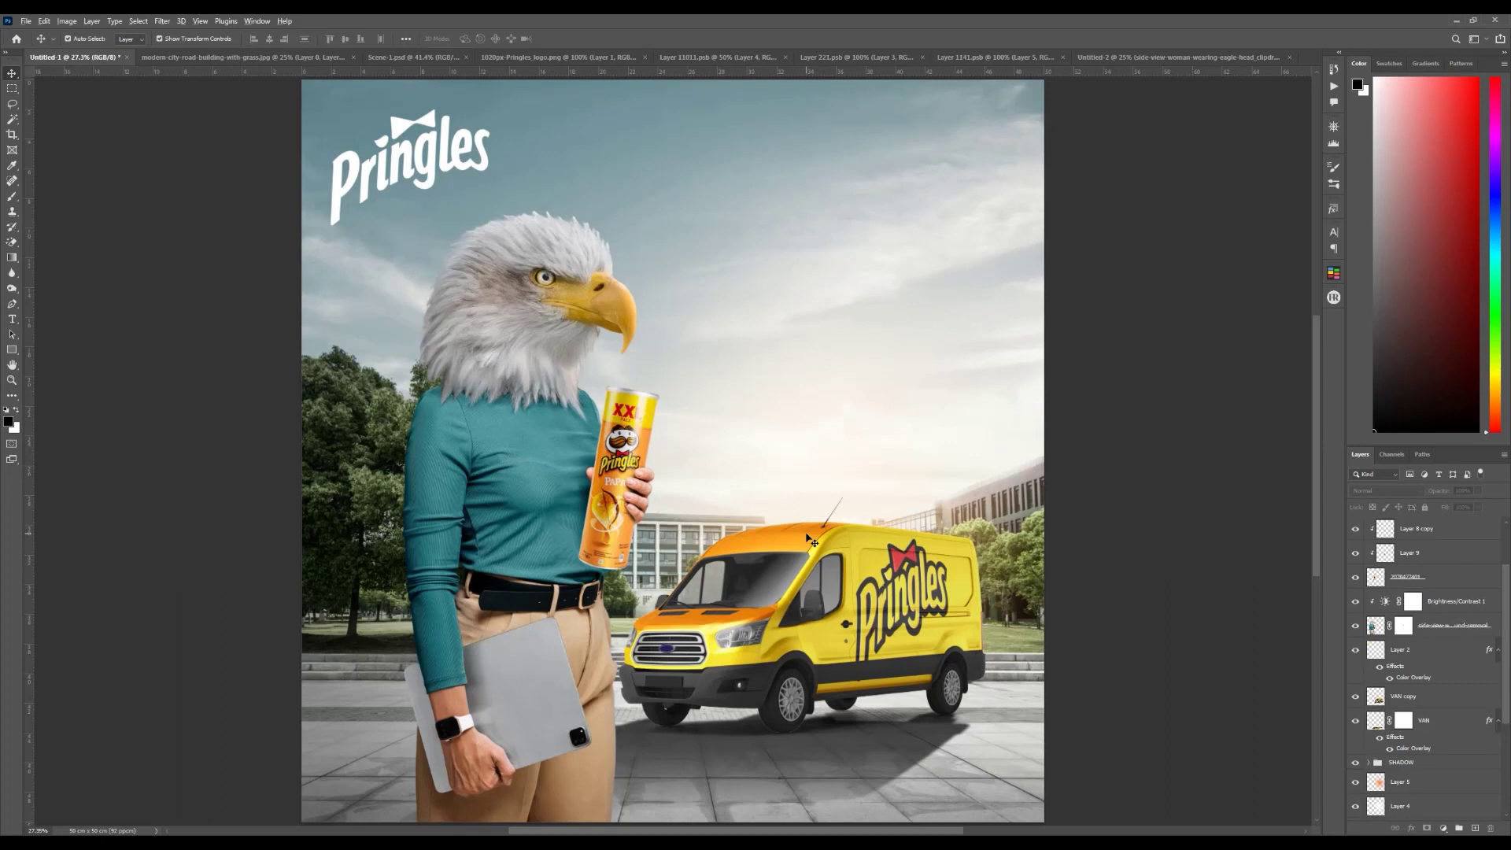
Step: Add a new layer clipped to the Pringles can and, with an enlarged brush, paint black shading along the can's edge nearest the woman
scroll(611, 521, "up", 3)
left_click(710, 577)
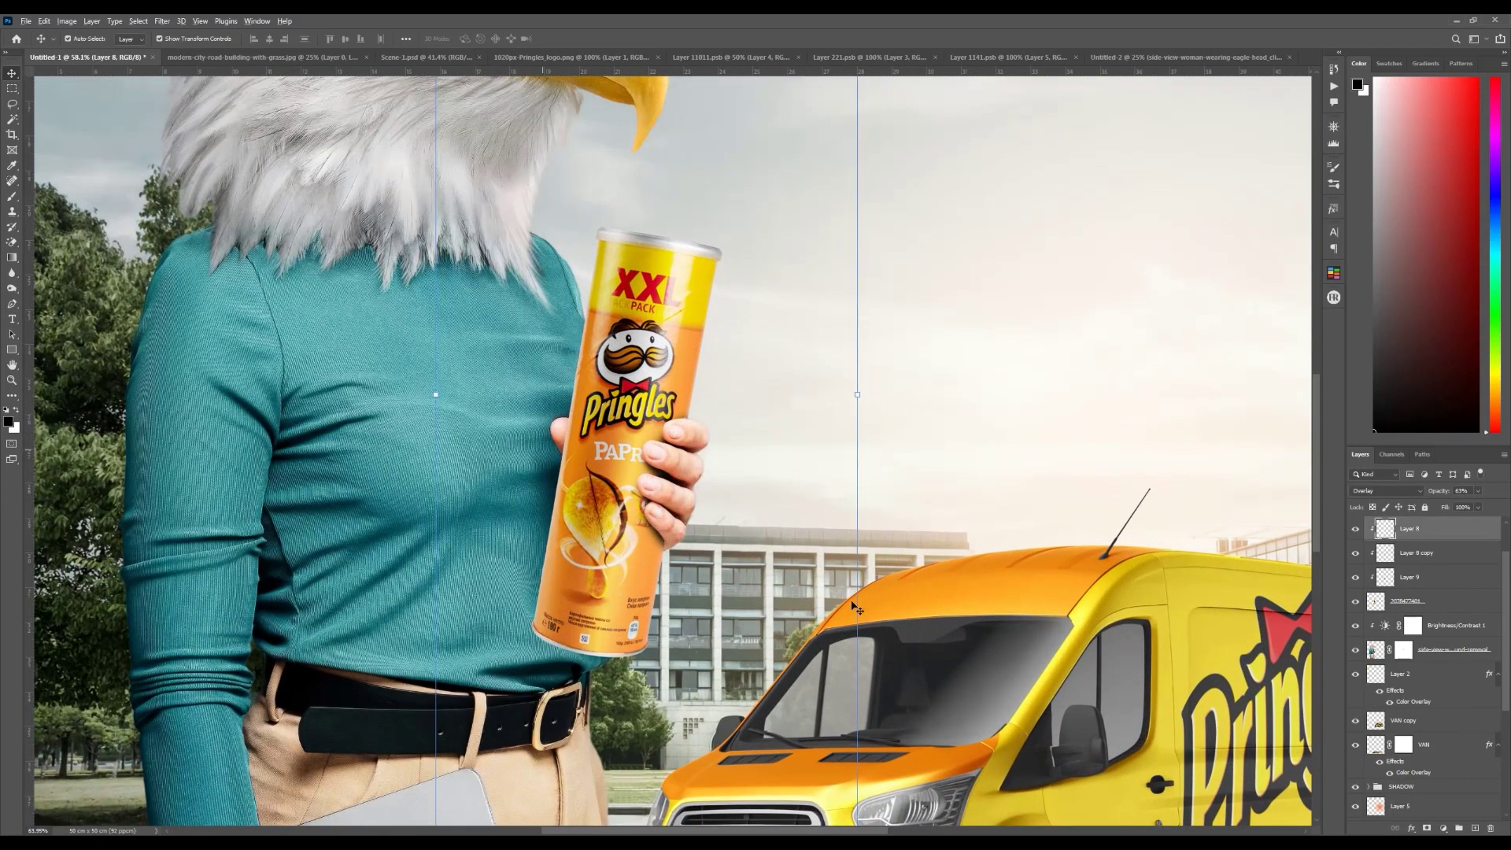
scroll(711, 577, "up", 1)
left_click(1432, 601)
left_click(1474, 828)
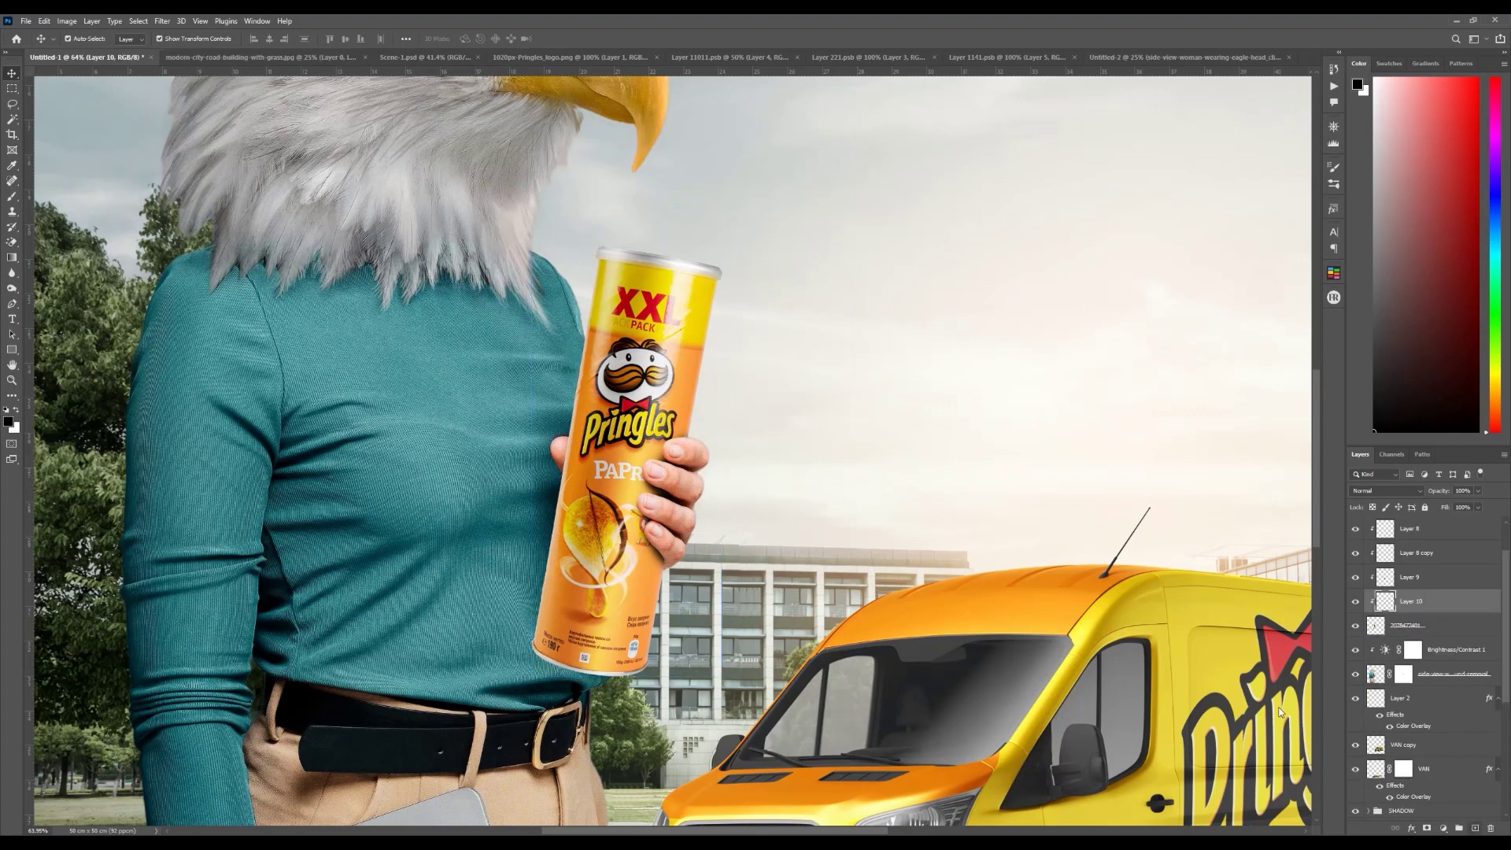
left_click(11, 196)
key("bracketright")
key("bracketright")
key("bracketright")
key("bracketright")
key("bracketright")
key("bracketright")
key("bracketright")
key("bracketright")
key("bracketright")
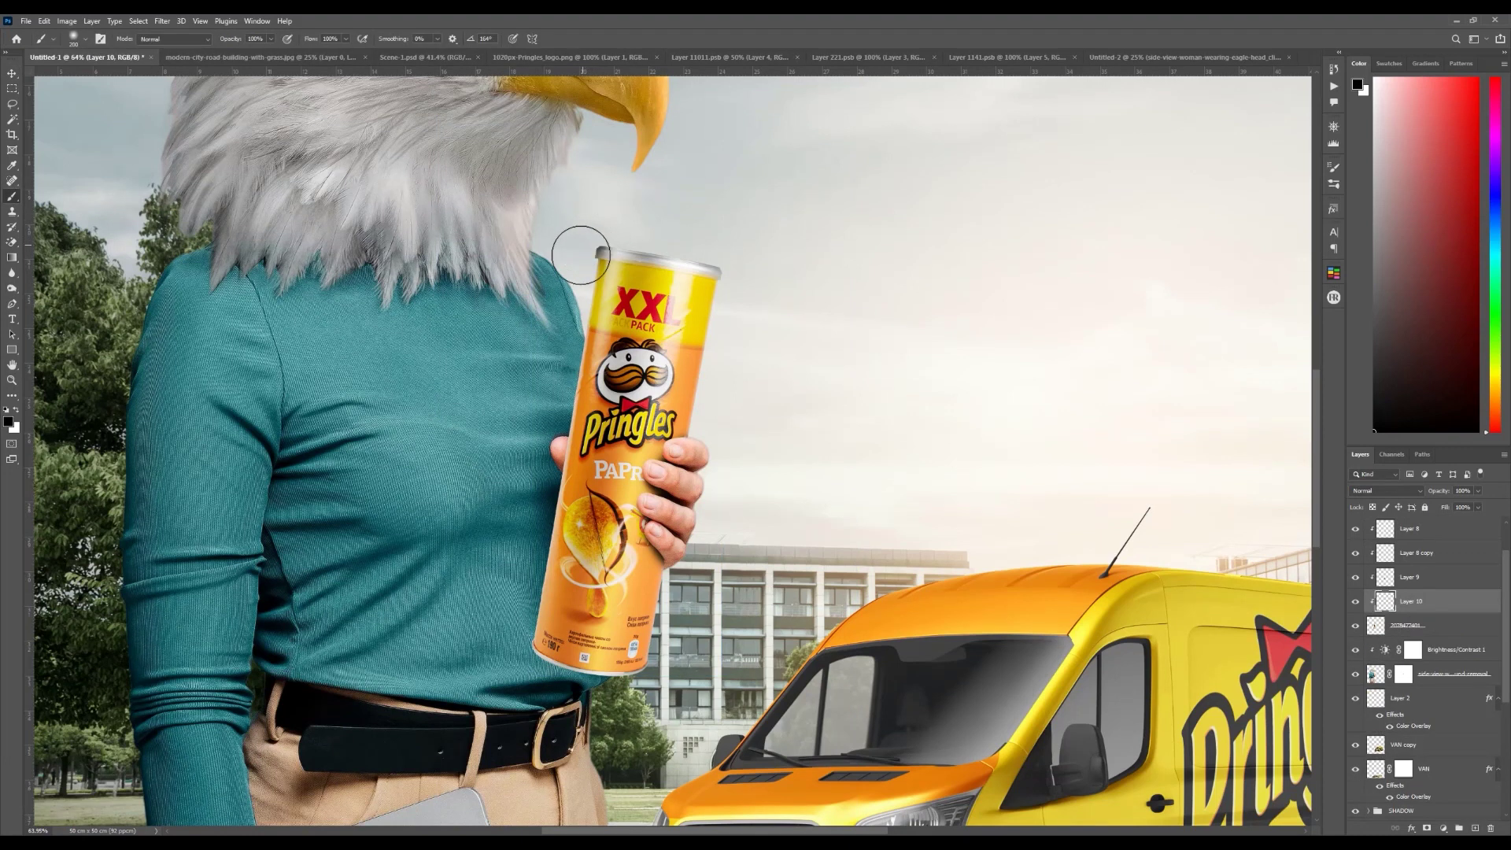
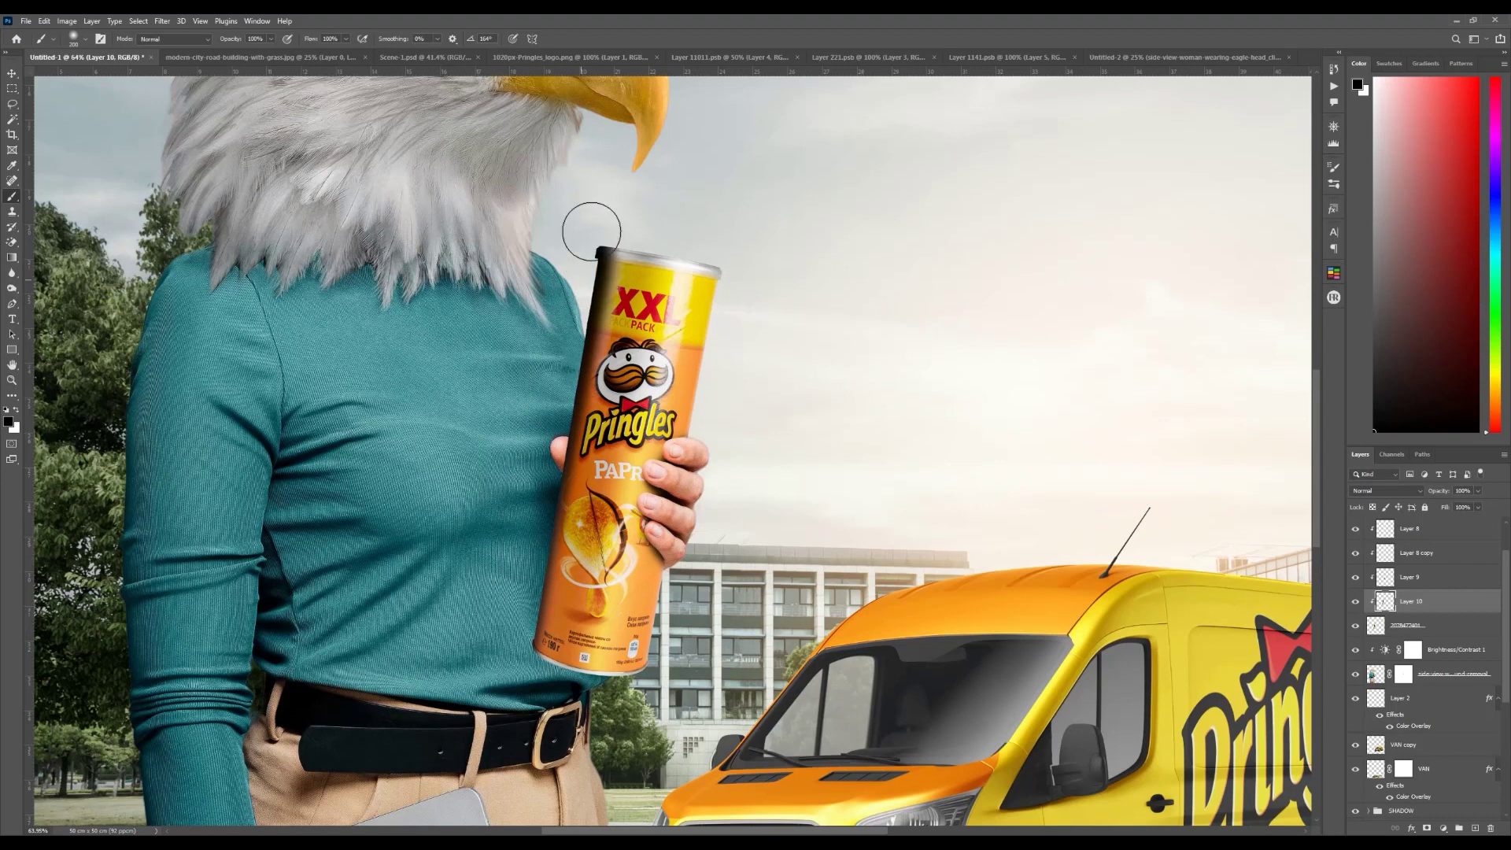
Step: Move the can's black shading layer above its other clipped layers and try blending modes that merge the shading into the can
left_click_drag(1423, 602, 1405, 565)
left_click(1382, 494)
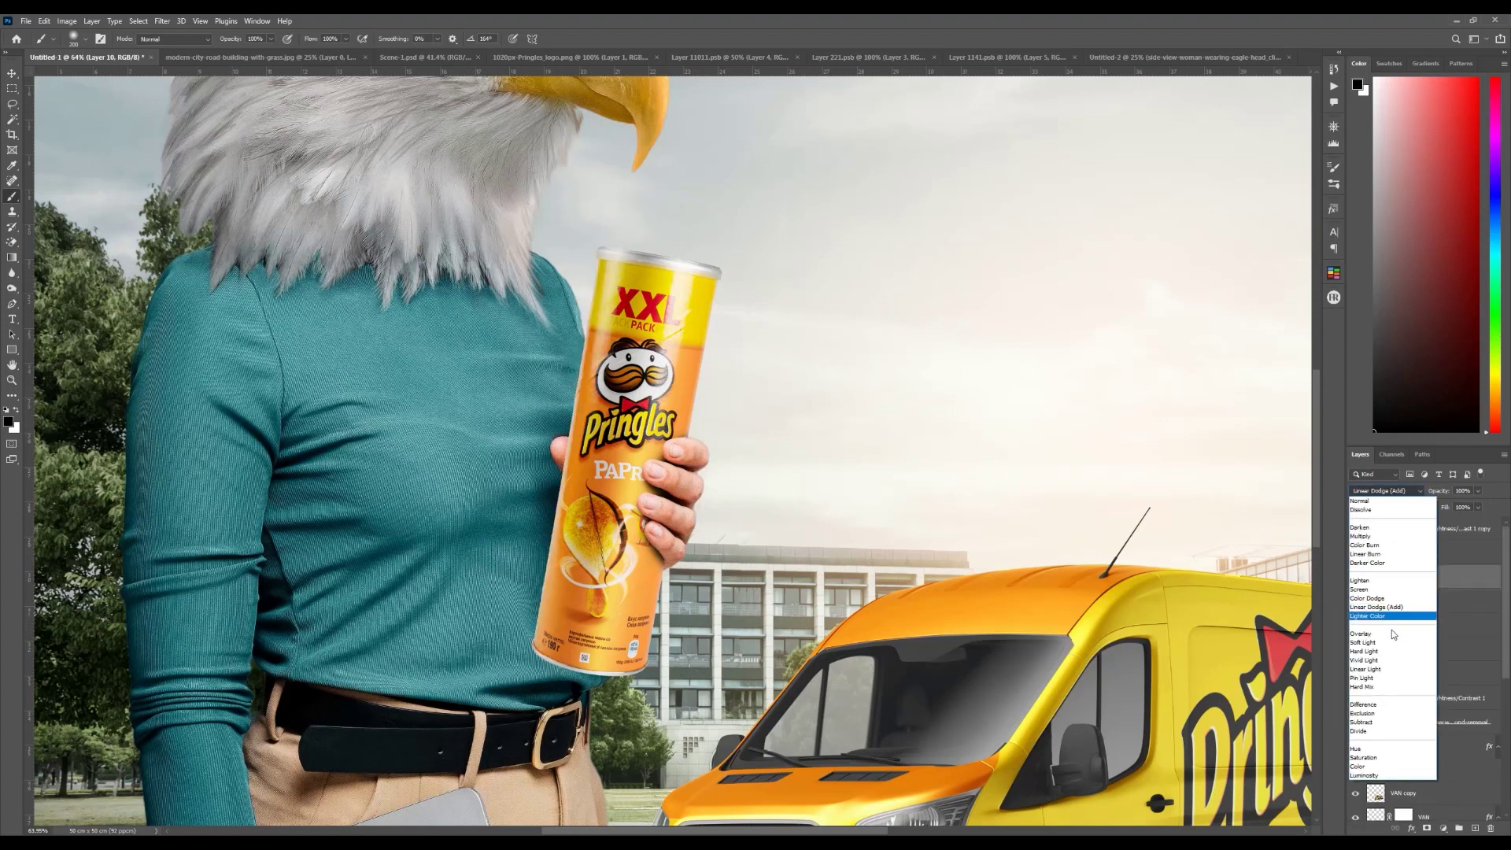
left_click(1376, 603)
key("shift+plus")
key("shift+minus")
Step: Add a new clipped can layer above Layer 8, make white the foreground colour and set the layer's blending mode to Overlay
left_click(1433, 612)
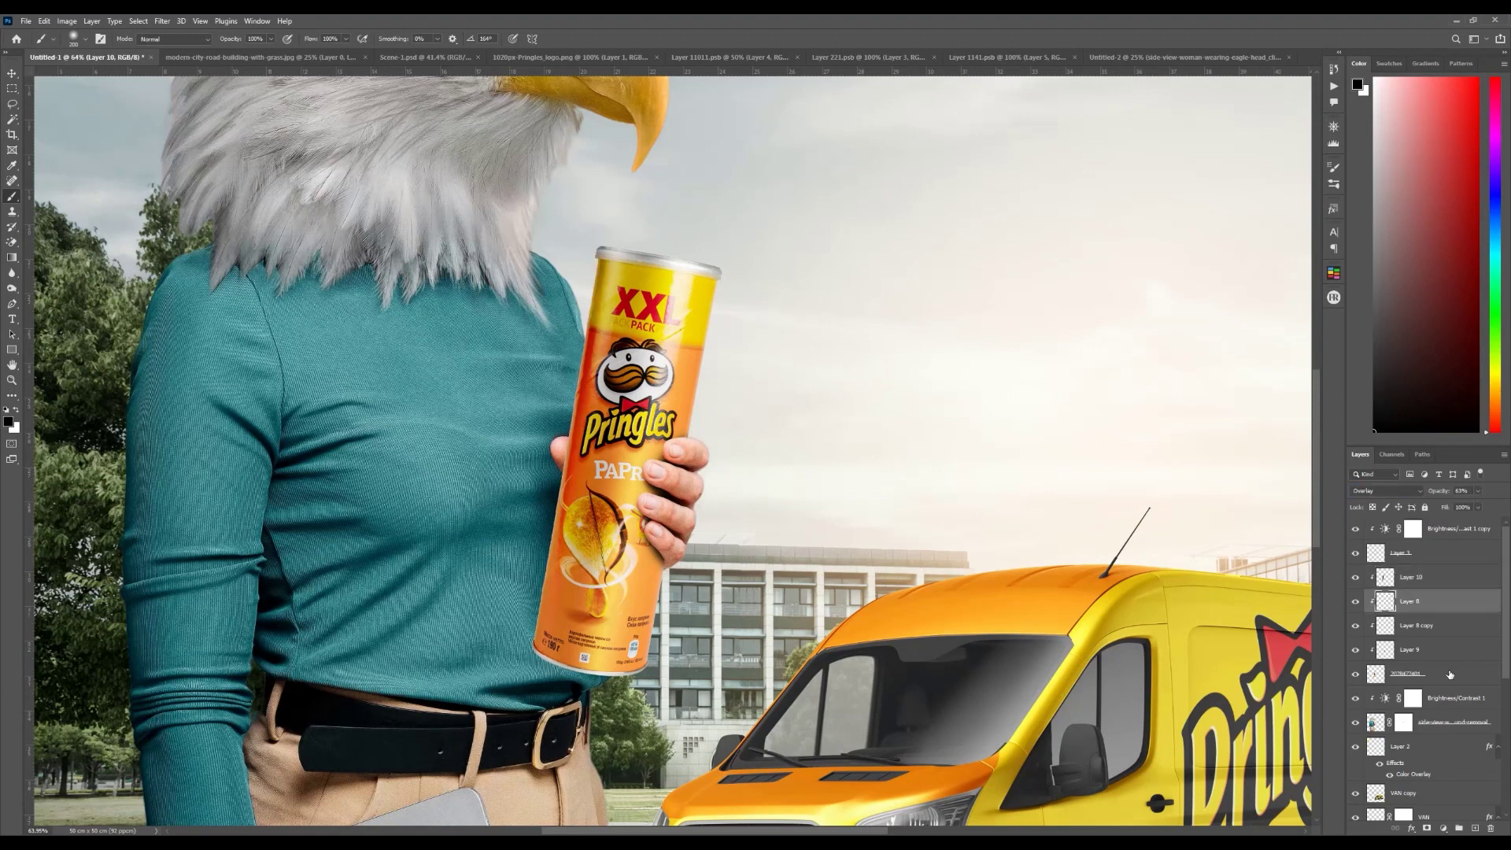
left_click(1475, 828)
key("x")
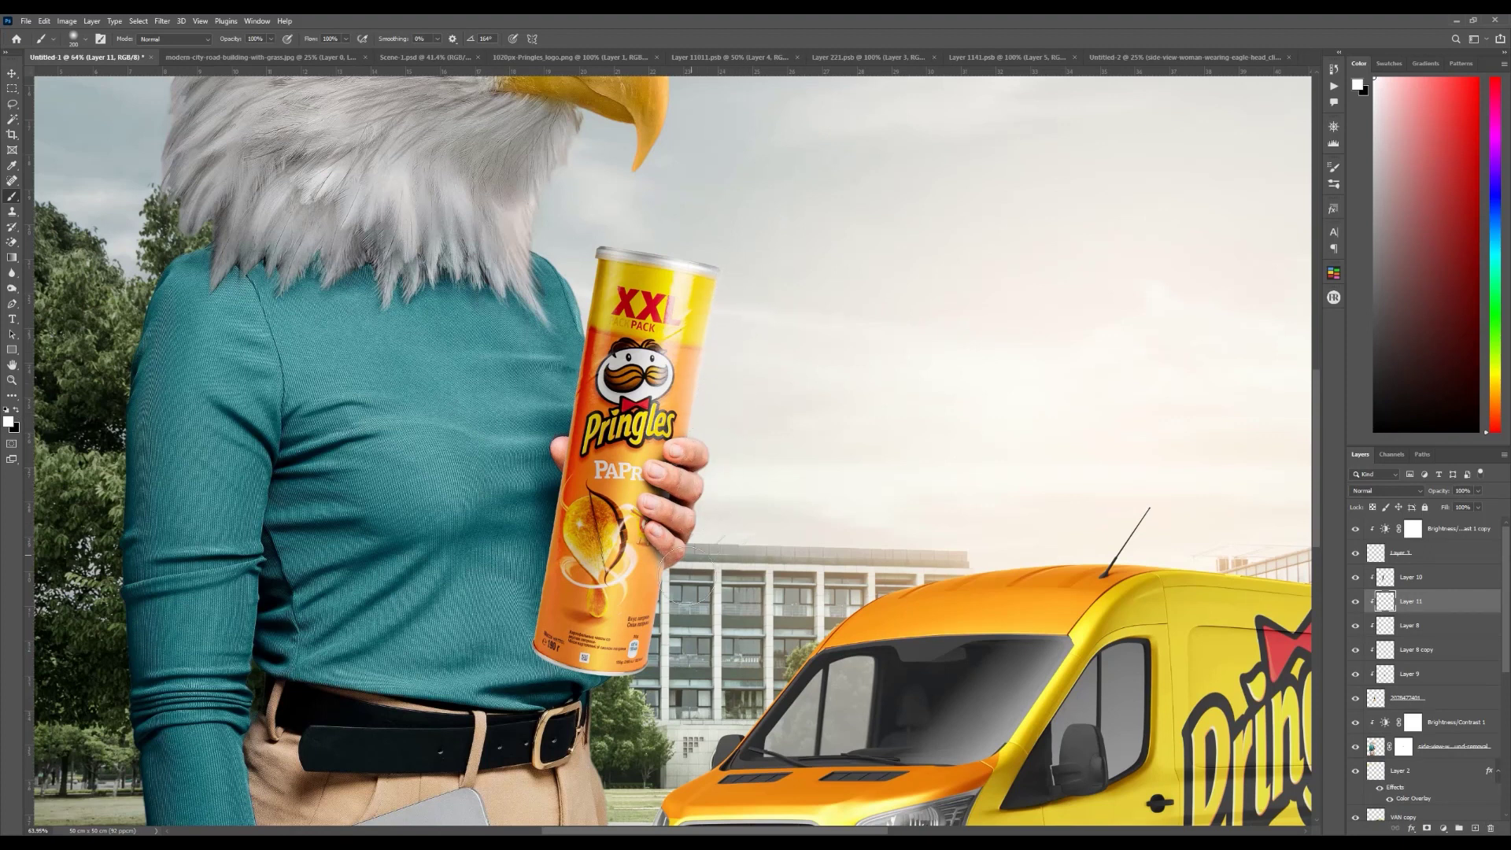
left_click(1377, 491)
left_click(1379, 641)
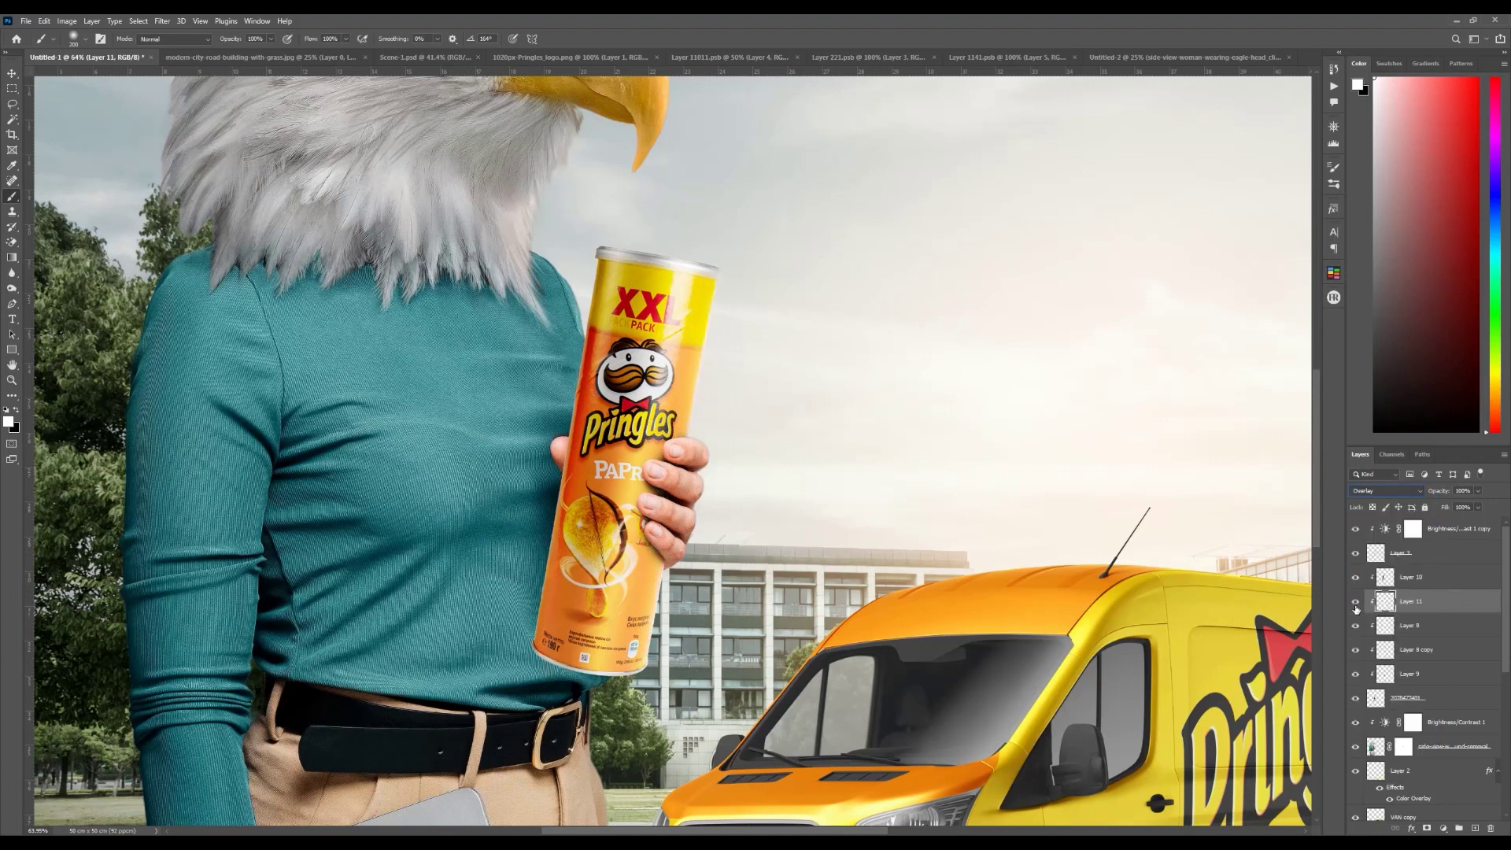
Step: Add another clipped can layer beneath Layer 11 and reduce Layer 11's opacity to about 72%
left_click(1475, 828)
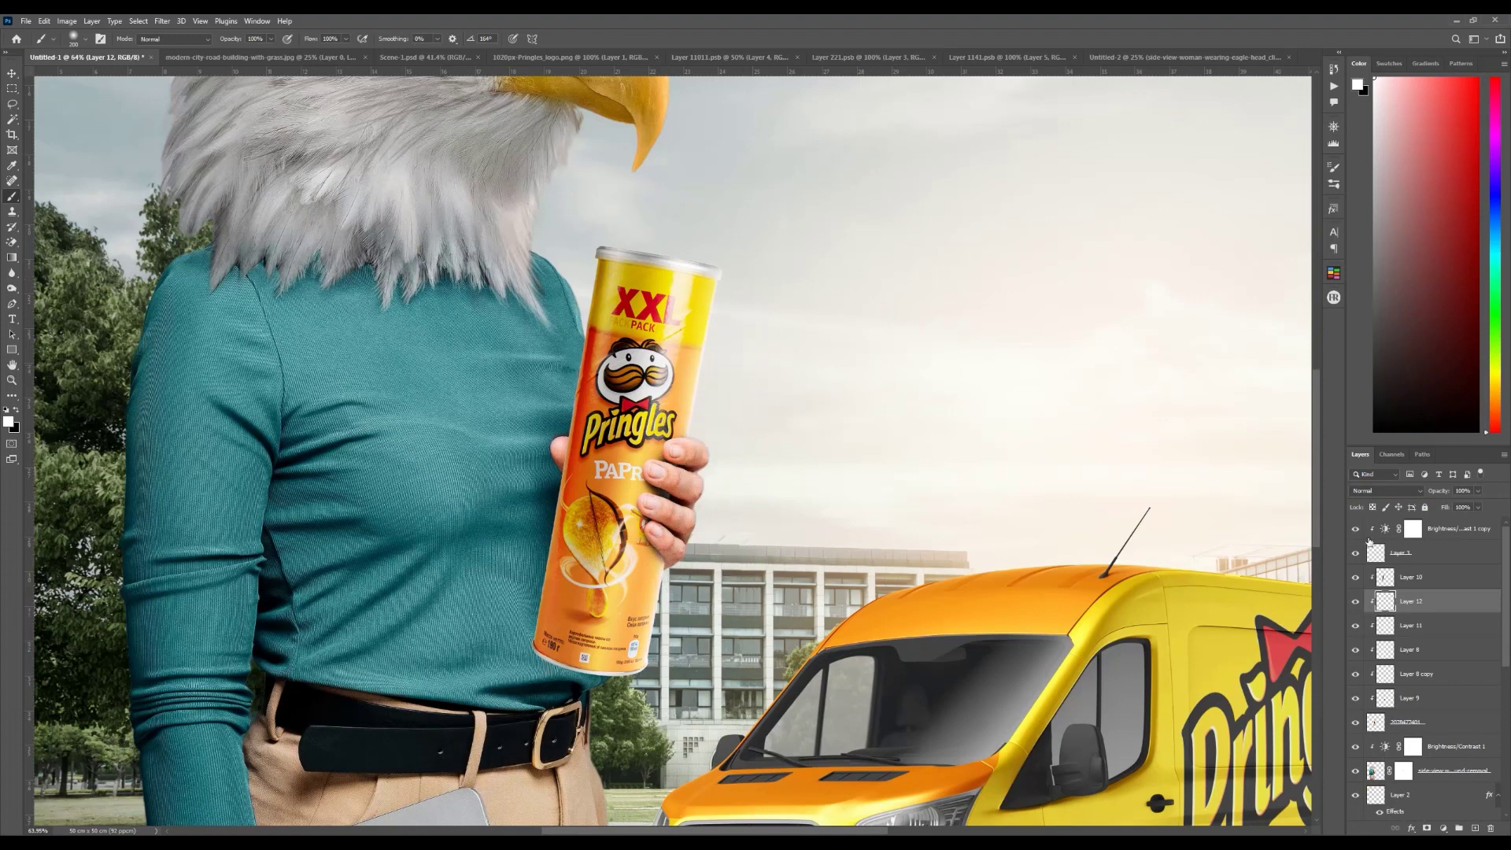
left_click_drag(1412, 601, 1415, 634)
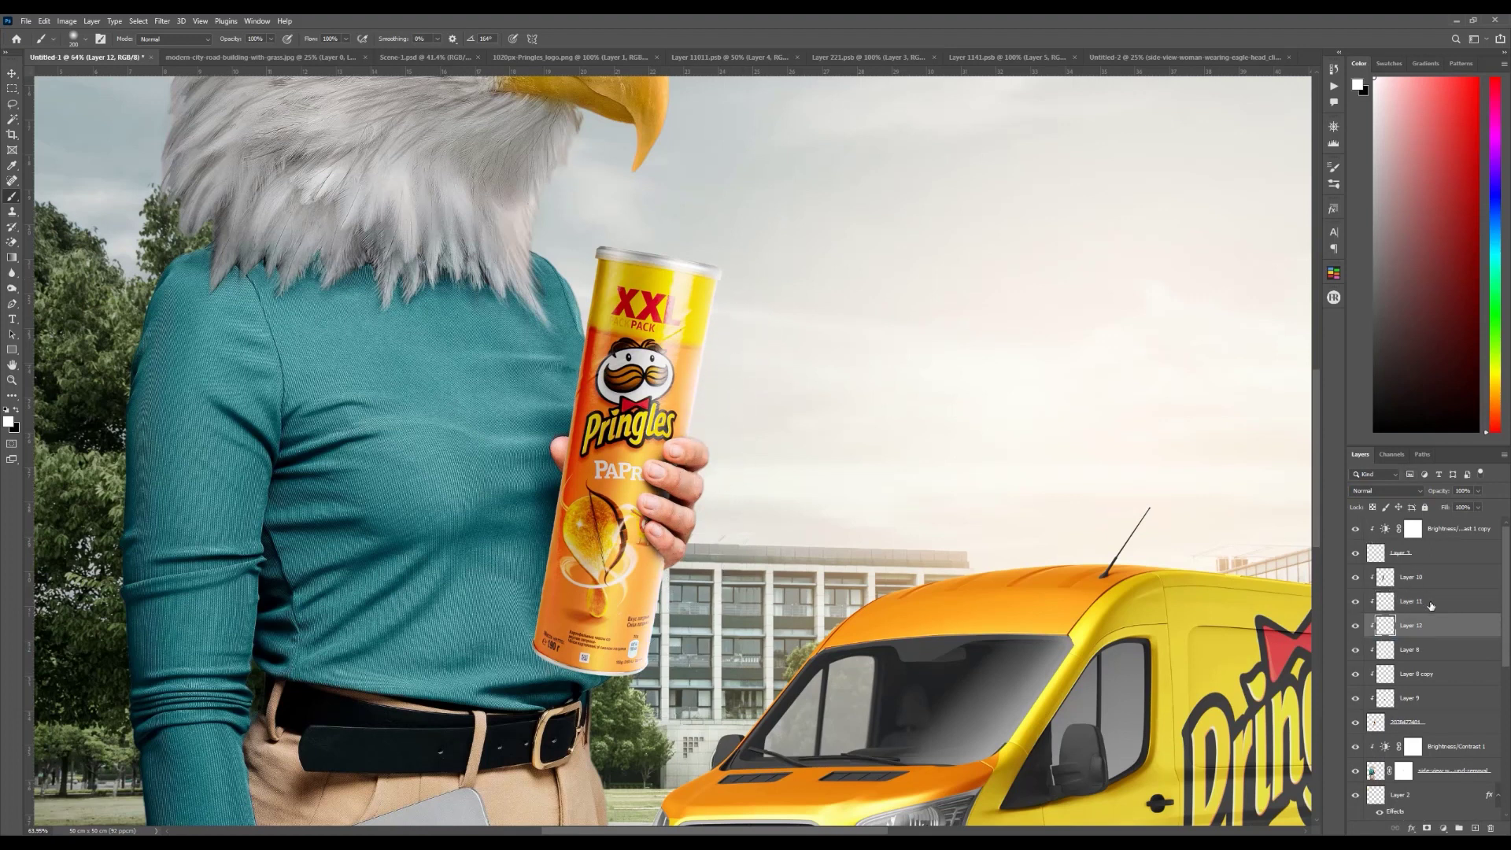
left_click(1429, 603)
left_click(1437, 491)
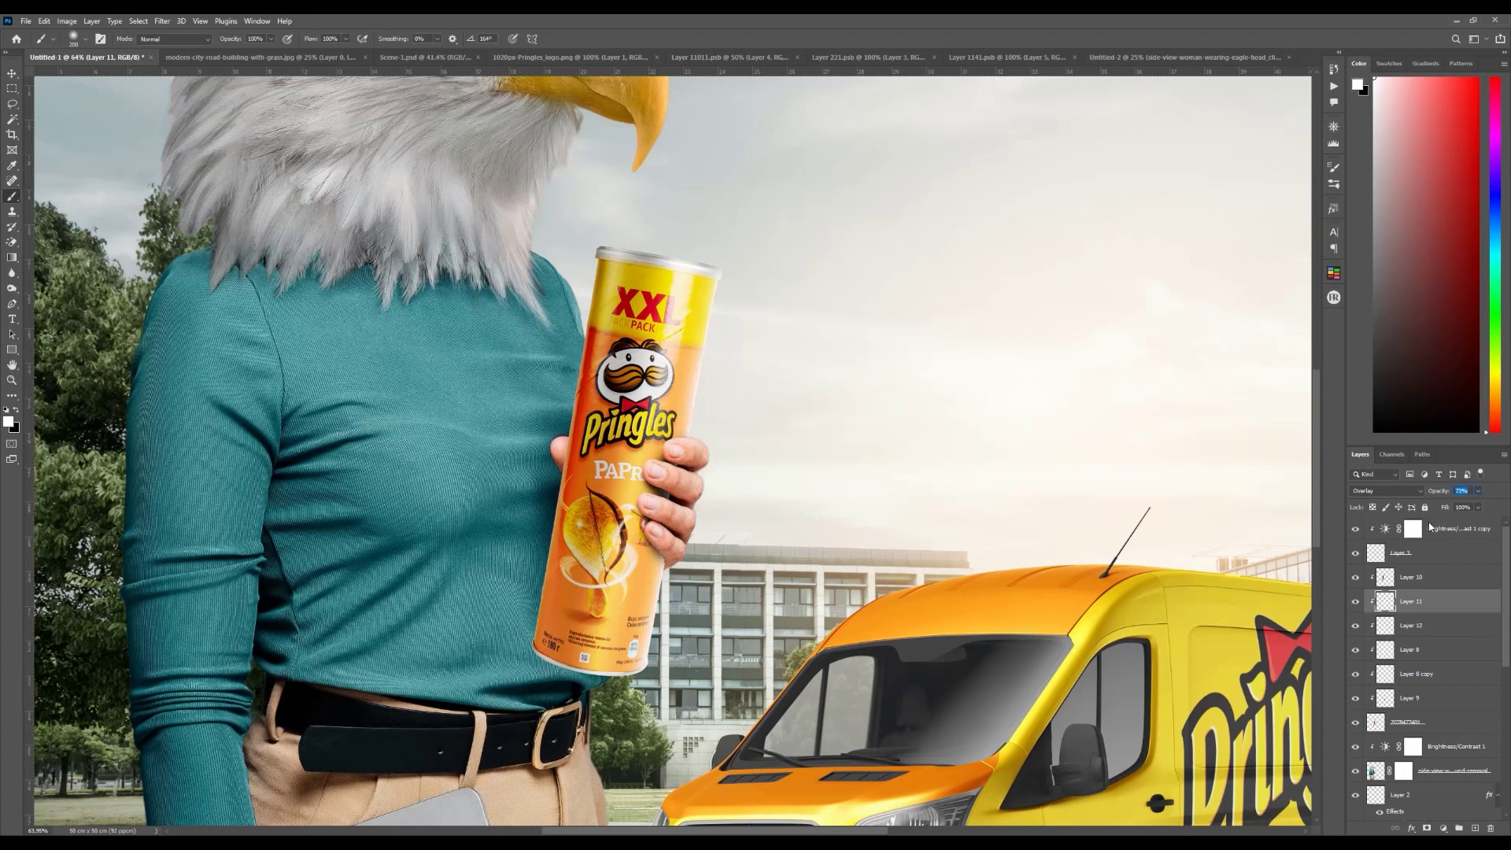
Step: Add a Color Lookup adjustment above all the other layers and load the FoggyNight.3DL 3D LUT
scroll(894, 496, "down", 5)
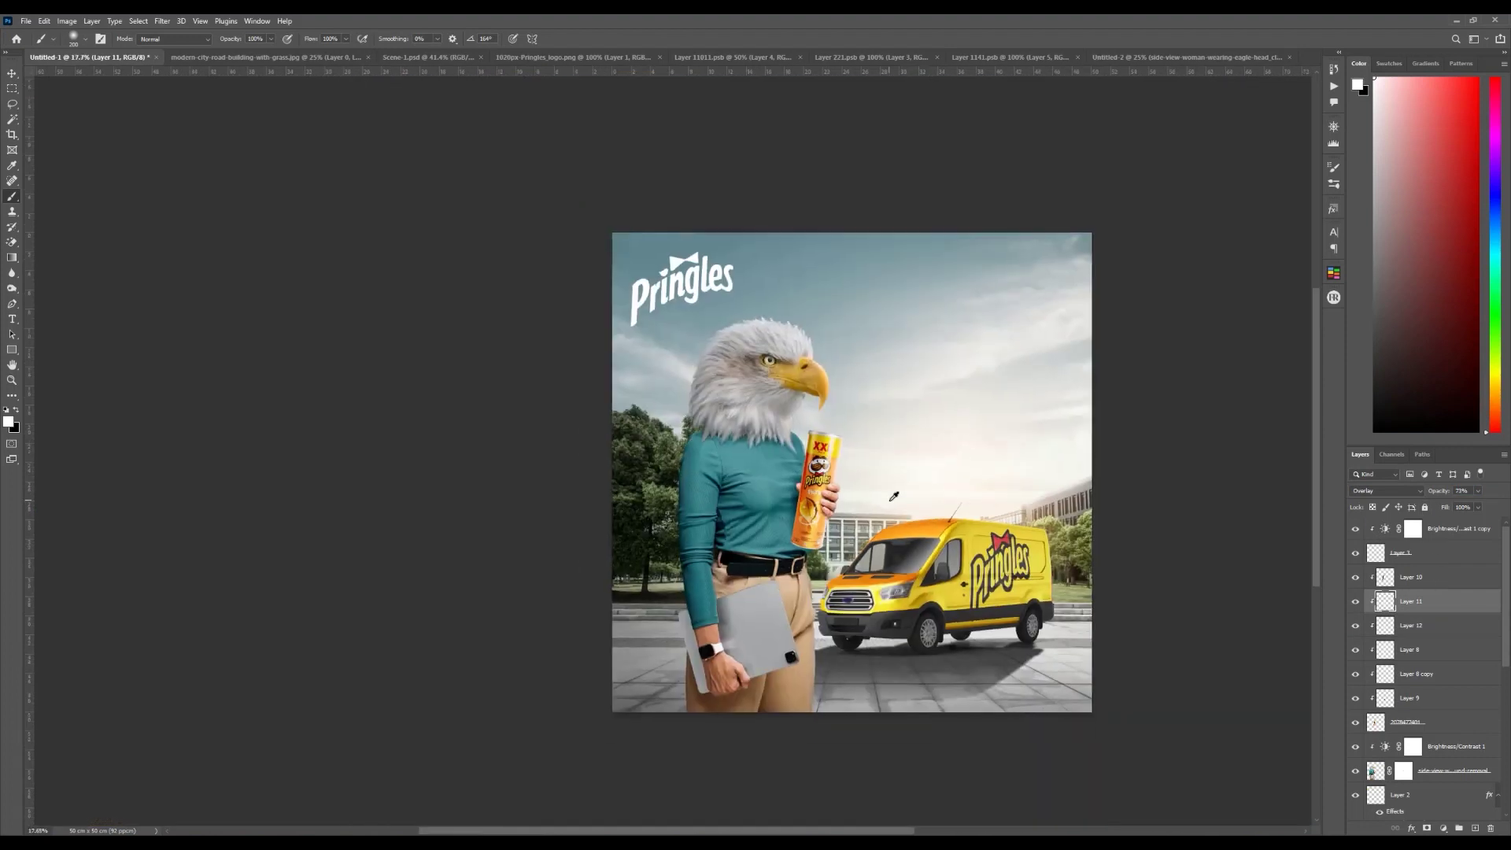
scroll(894, 497, "up", 2)
key("v")
left_click(984, 466)
scroll(984, 466, "down", 2)
scroll(944, 415, "up", 3)
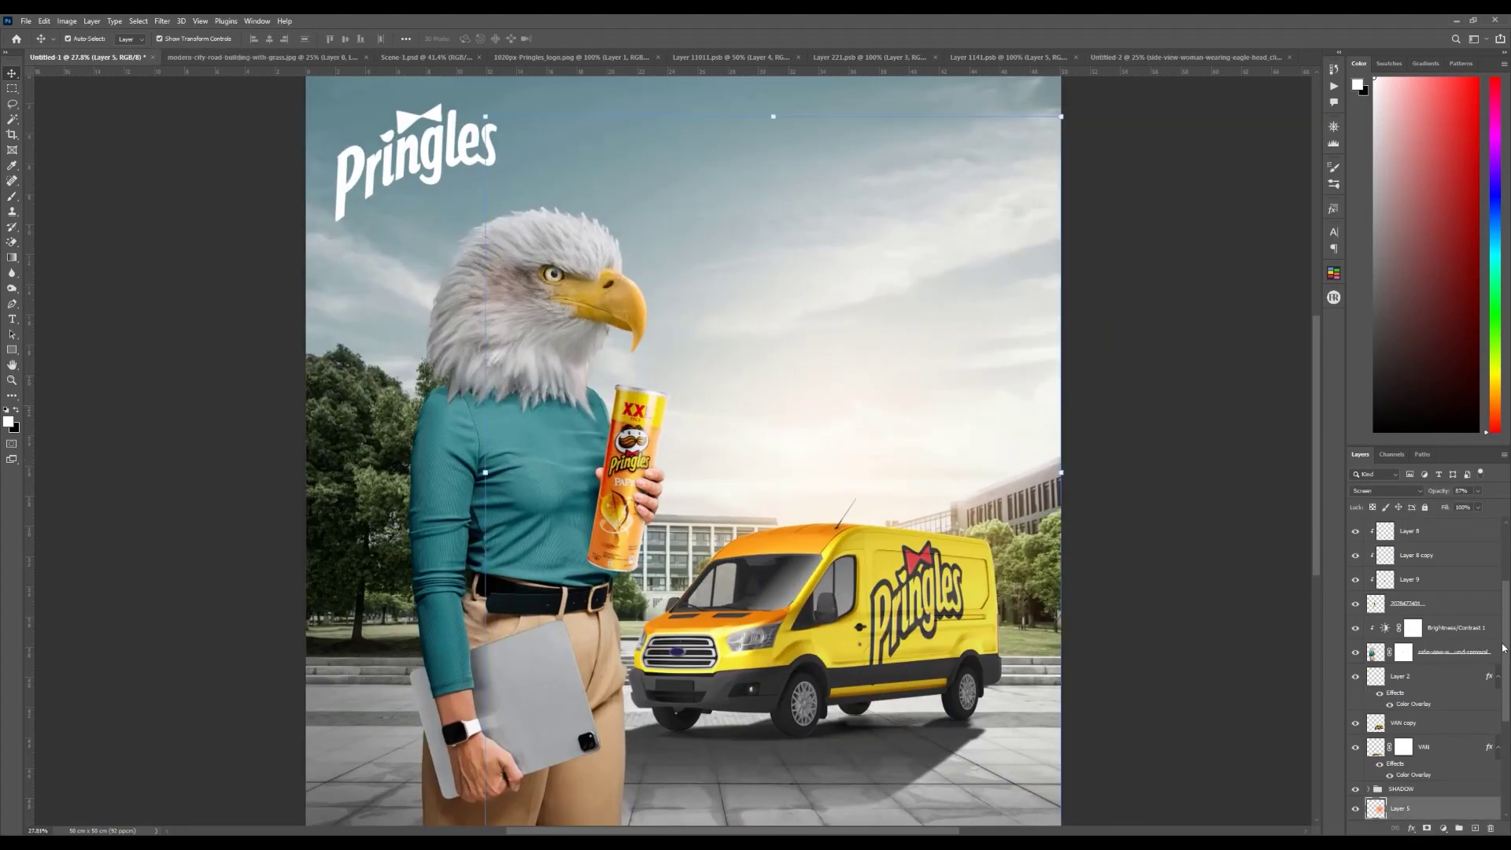
scroll(1508, 647, "up", 5)
left_click_drag(1448, 746, 1448, 524)
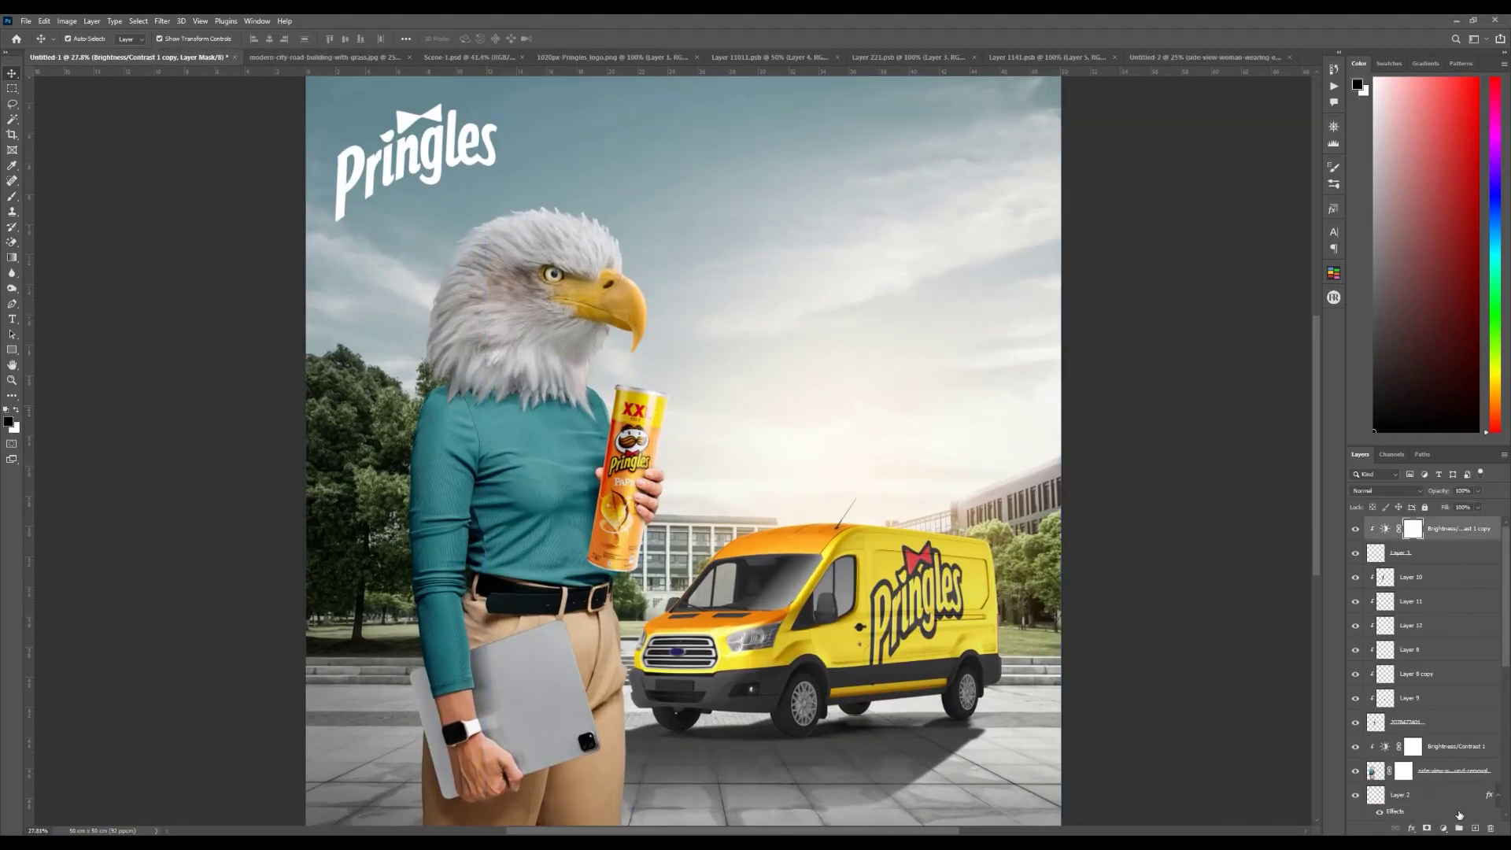
left_click(1444, 828)
left_click(1452, 766)
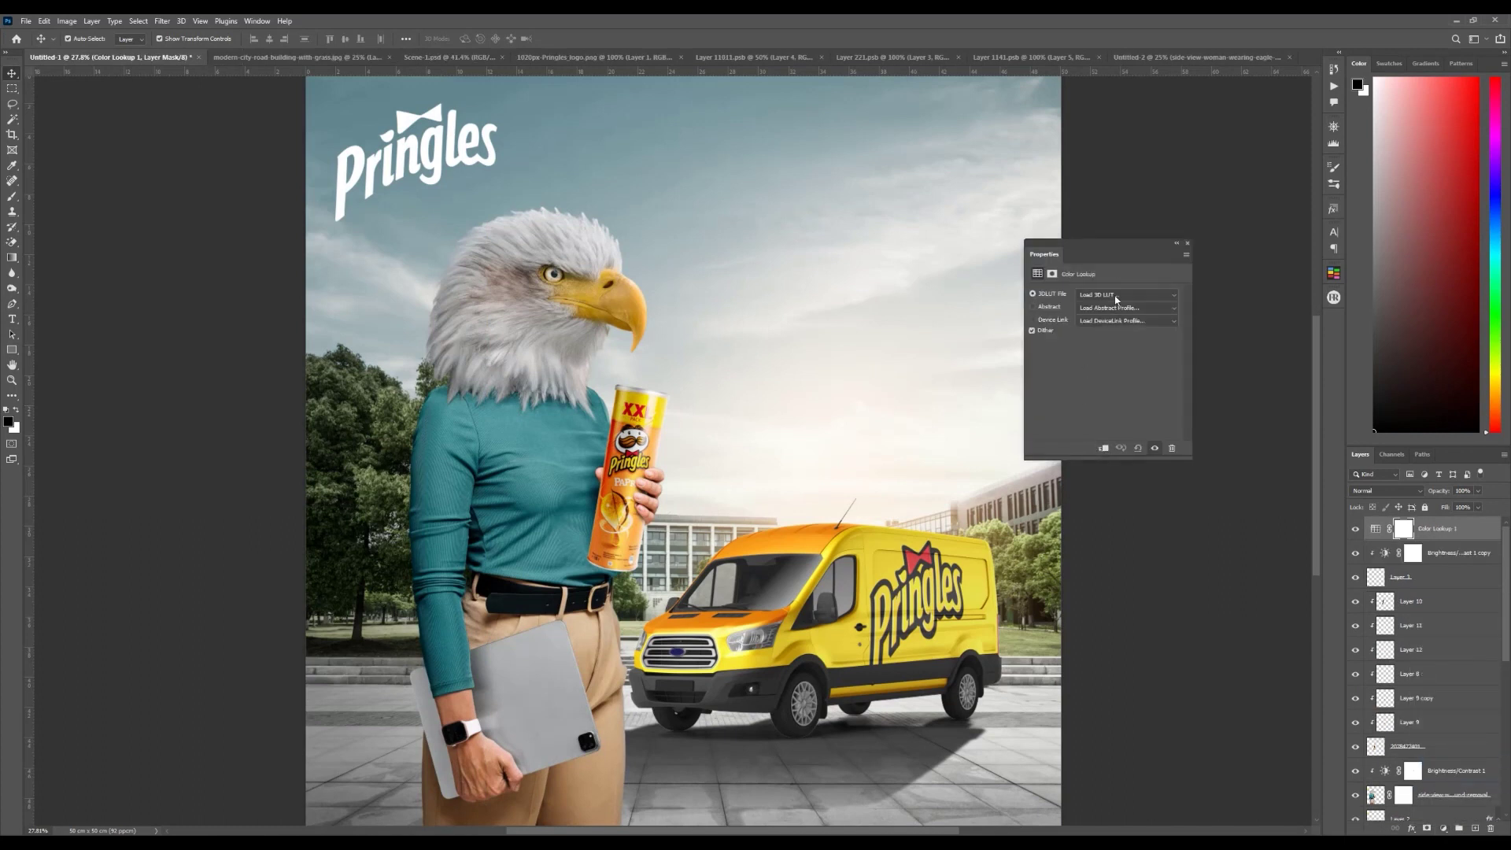
left_click(1119, 297)
scroll(1149, 405, "down", 5)
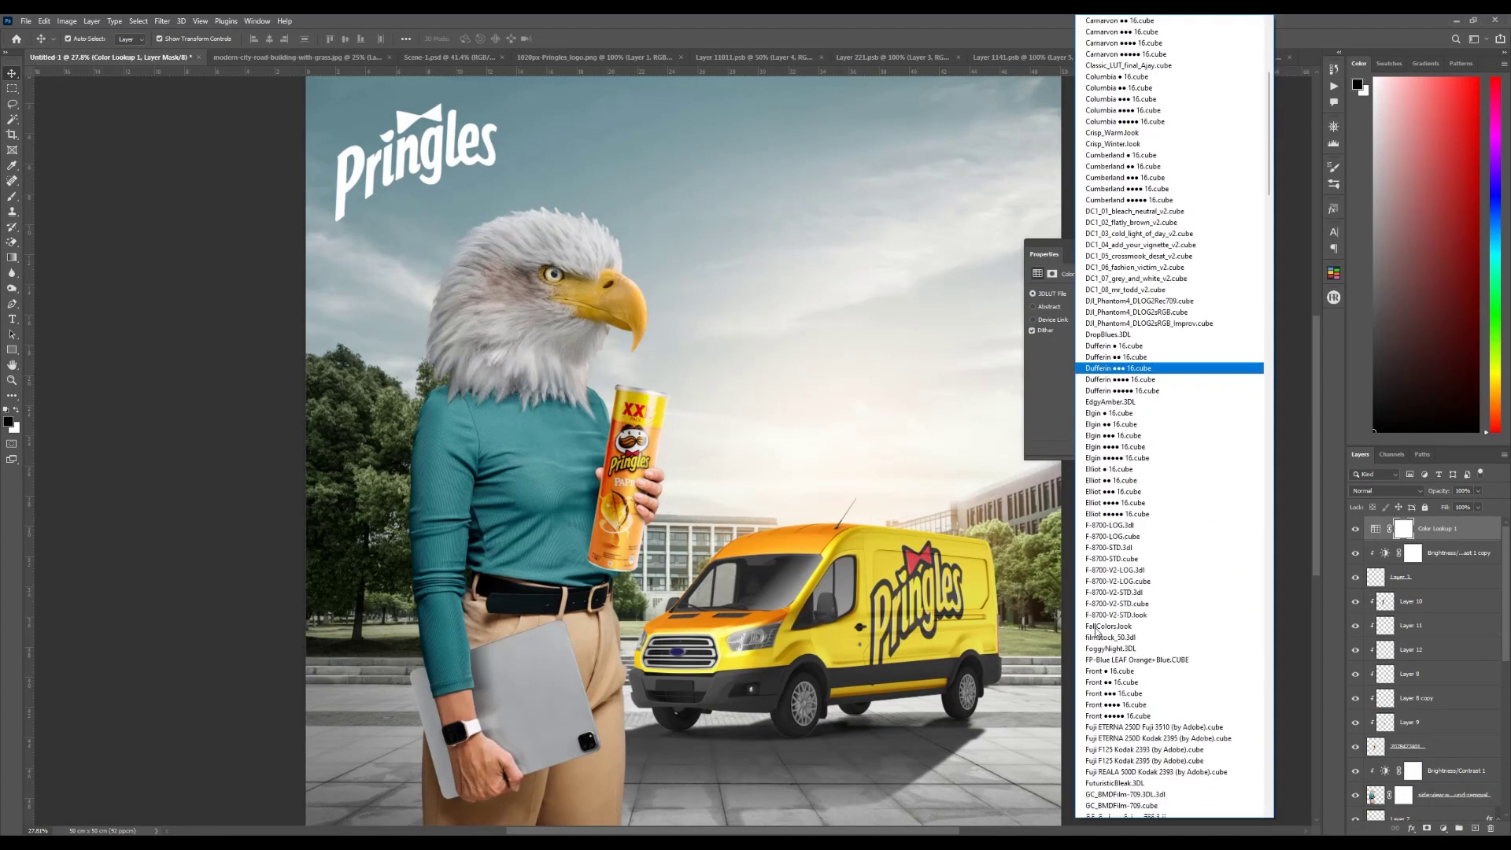
left_click(1150, 648)
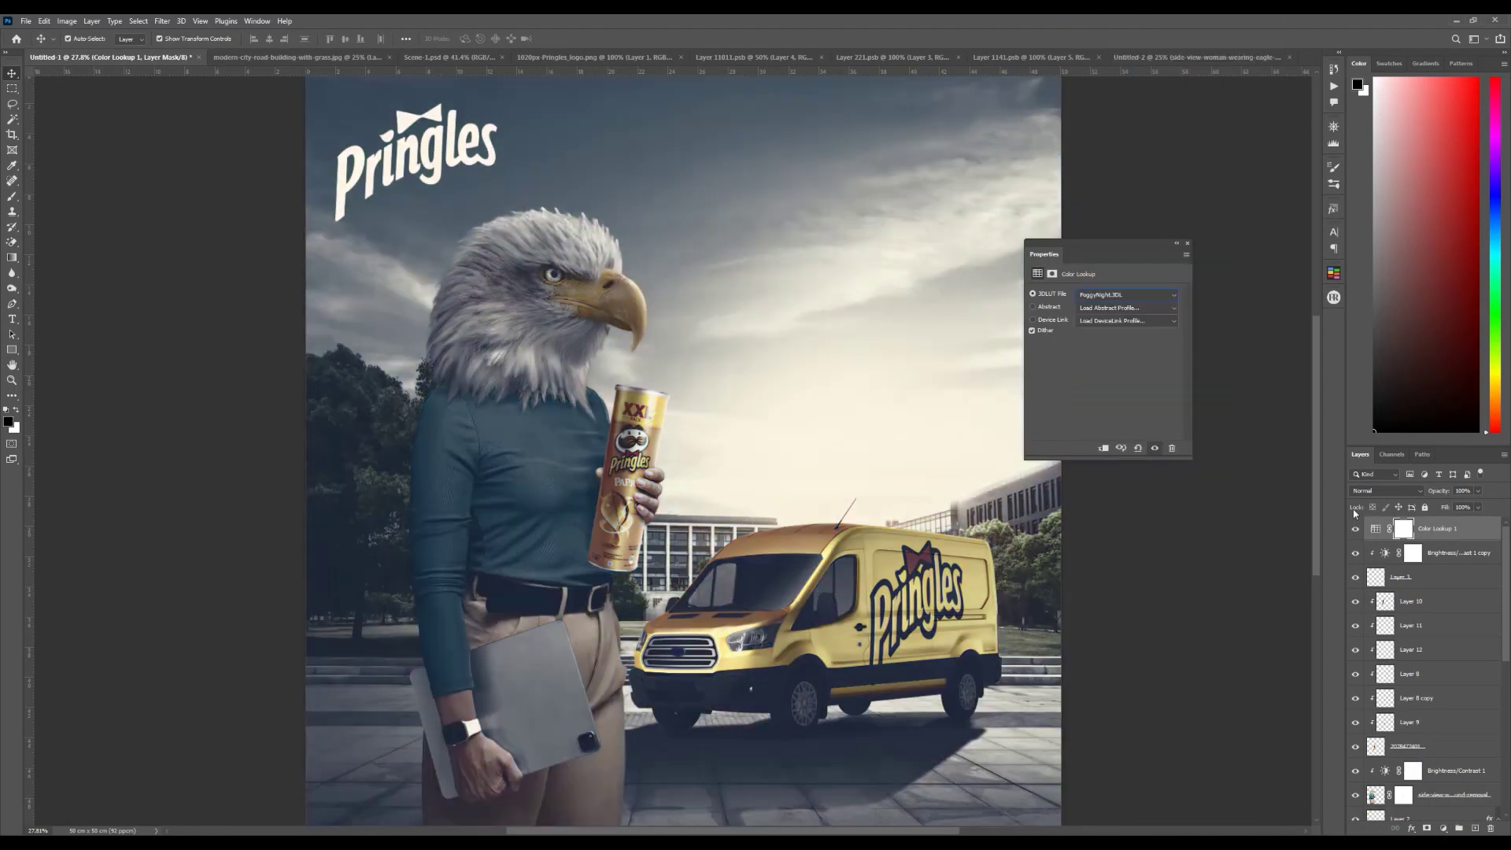
Step: Set the Color Lookup layer's blending mode to Luminosity and reduce its opacity to about 36%
left_click(1385, 490)
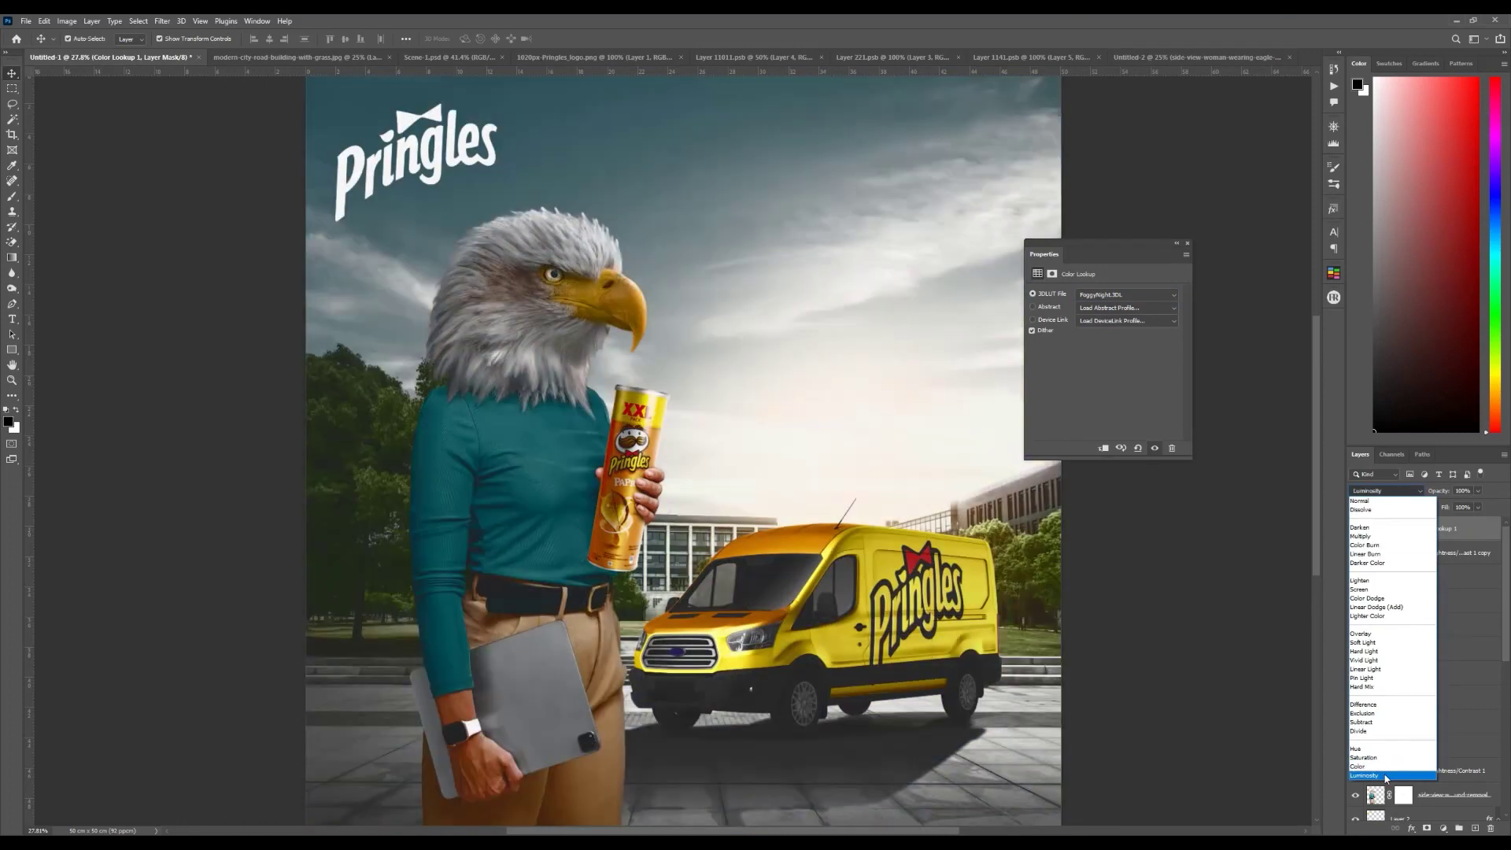
left_click(1387, 775)
key("6")
key("5")
key("4")
key("4")
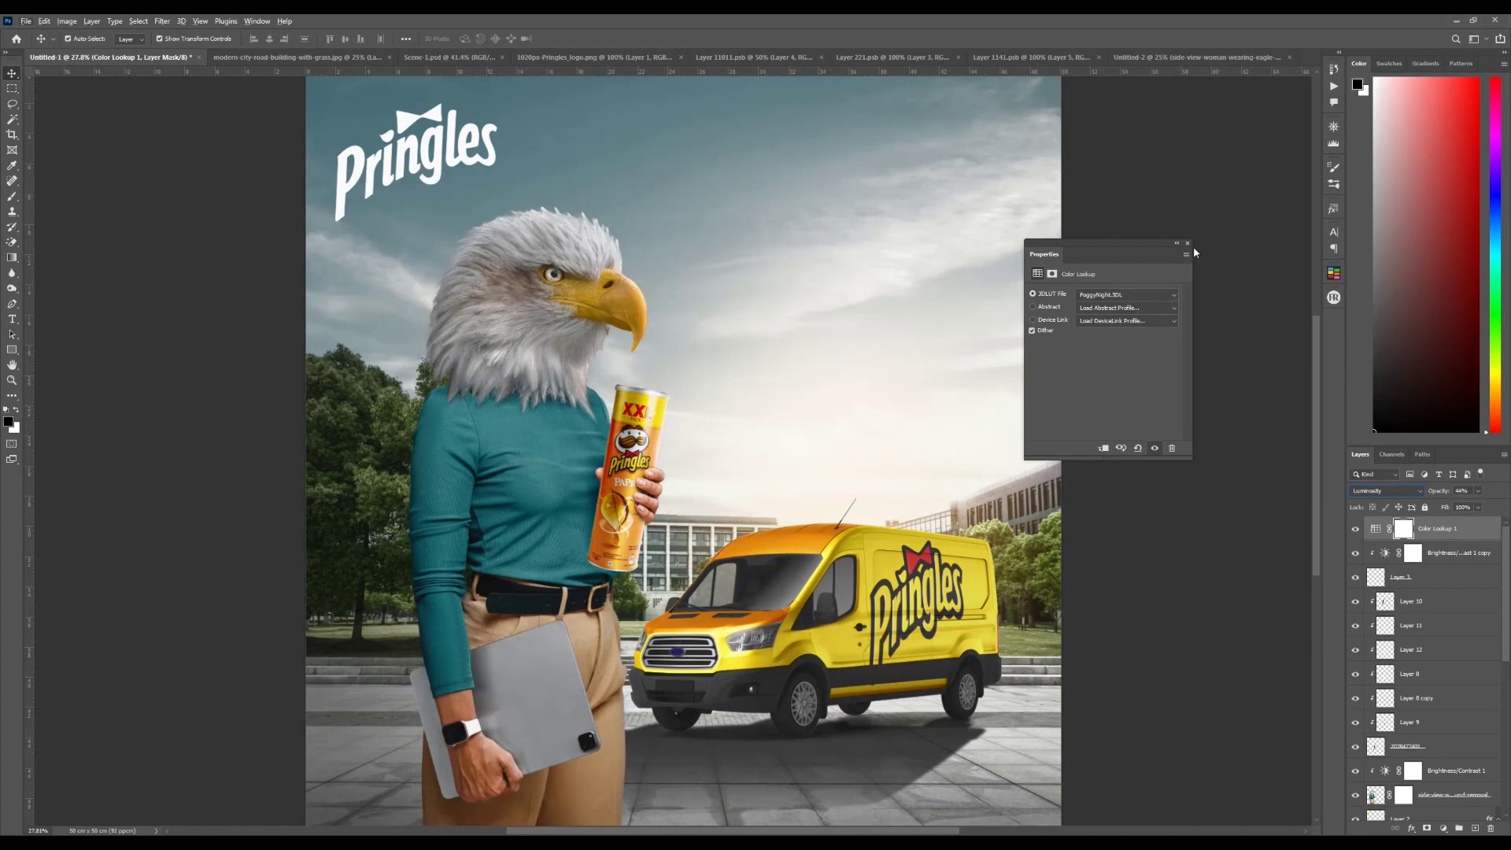
left_click(1297, 373)
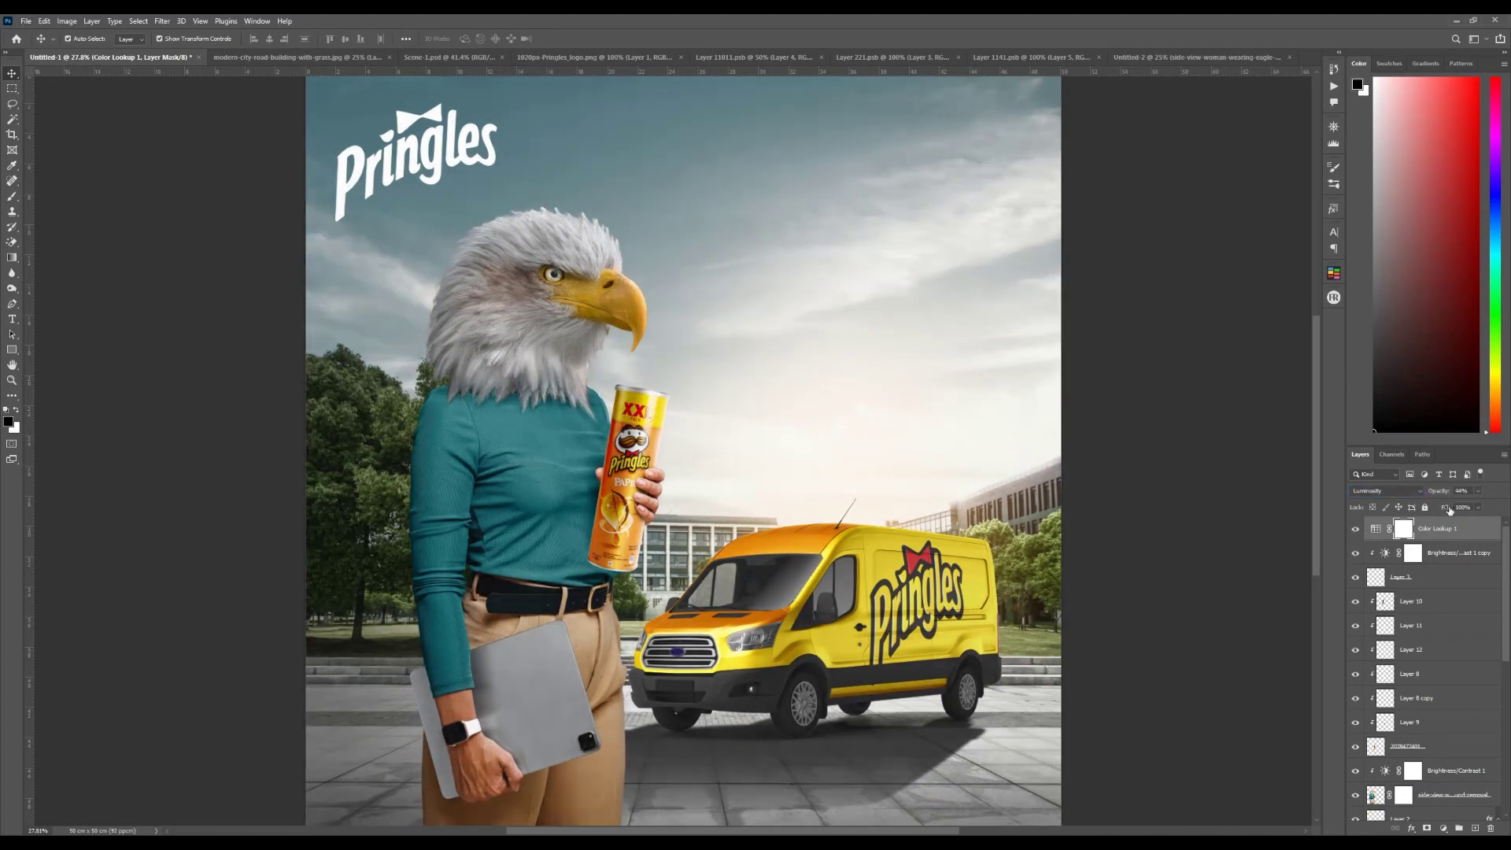
left_click_drag(1440, 499, 1432, 499)
Step: Add a Brightness/Contrast adjustment clipped directly above the Pringles can layer and lower its brightness to about -22
left_click(657, 416)
key("x")
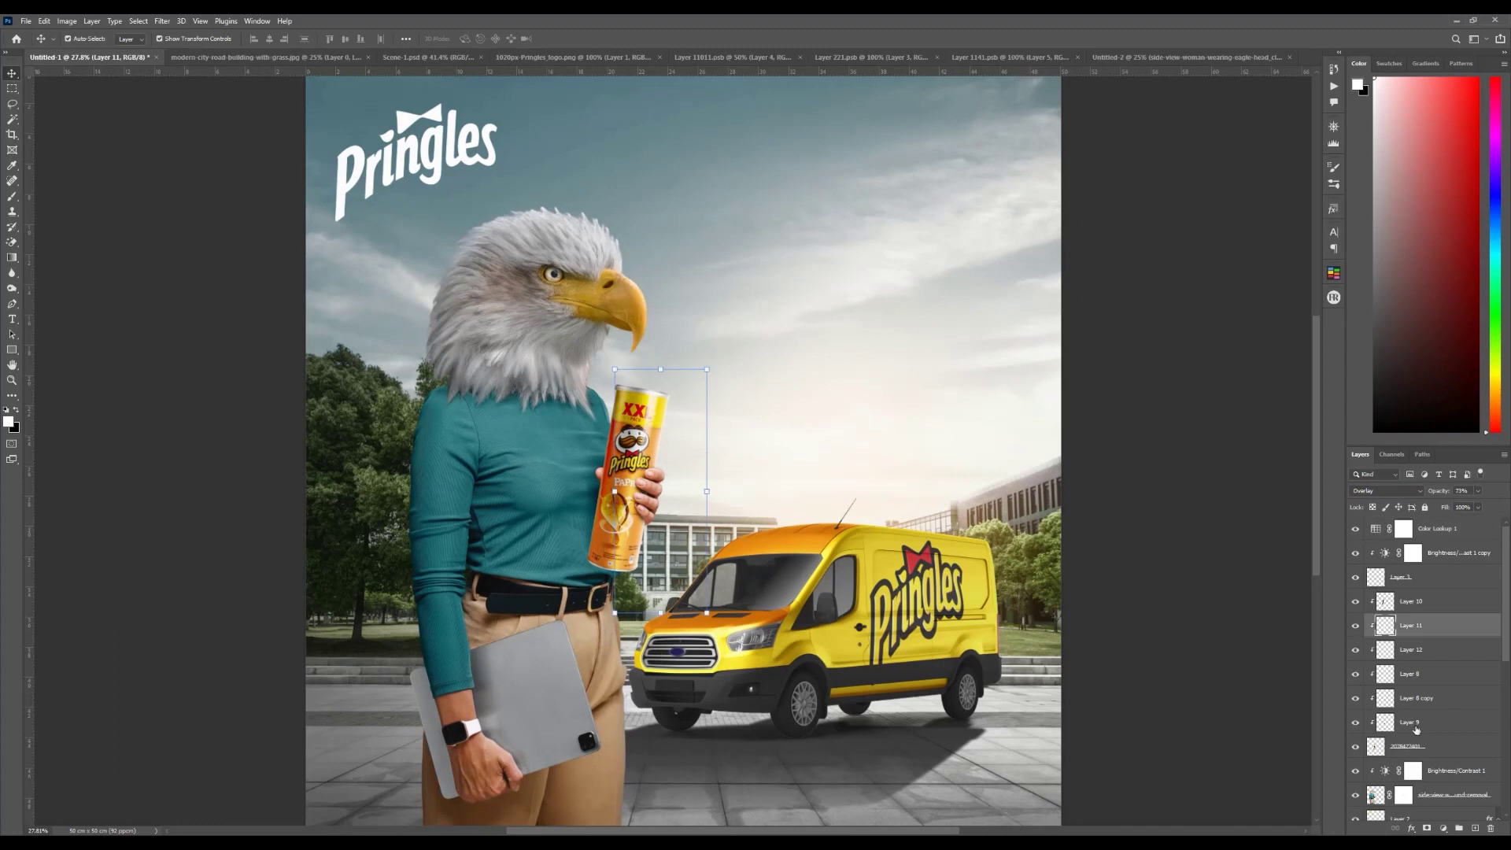
left_click(1423, 746)
left_click(1442, 829)
left_click(1436, 675)
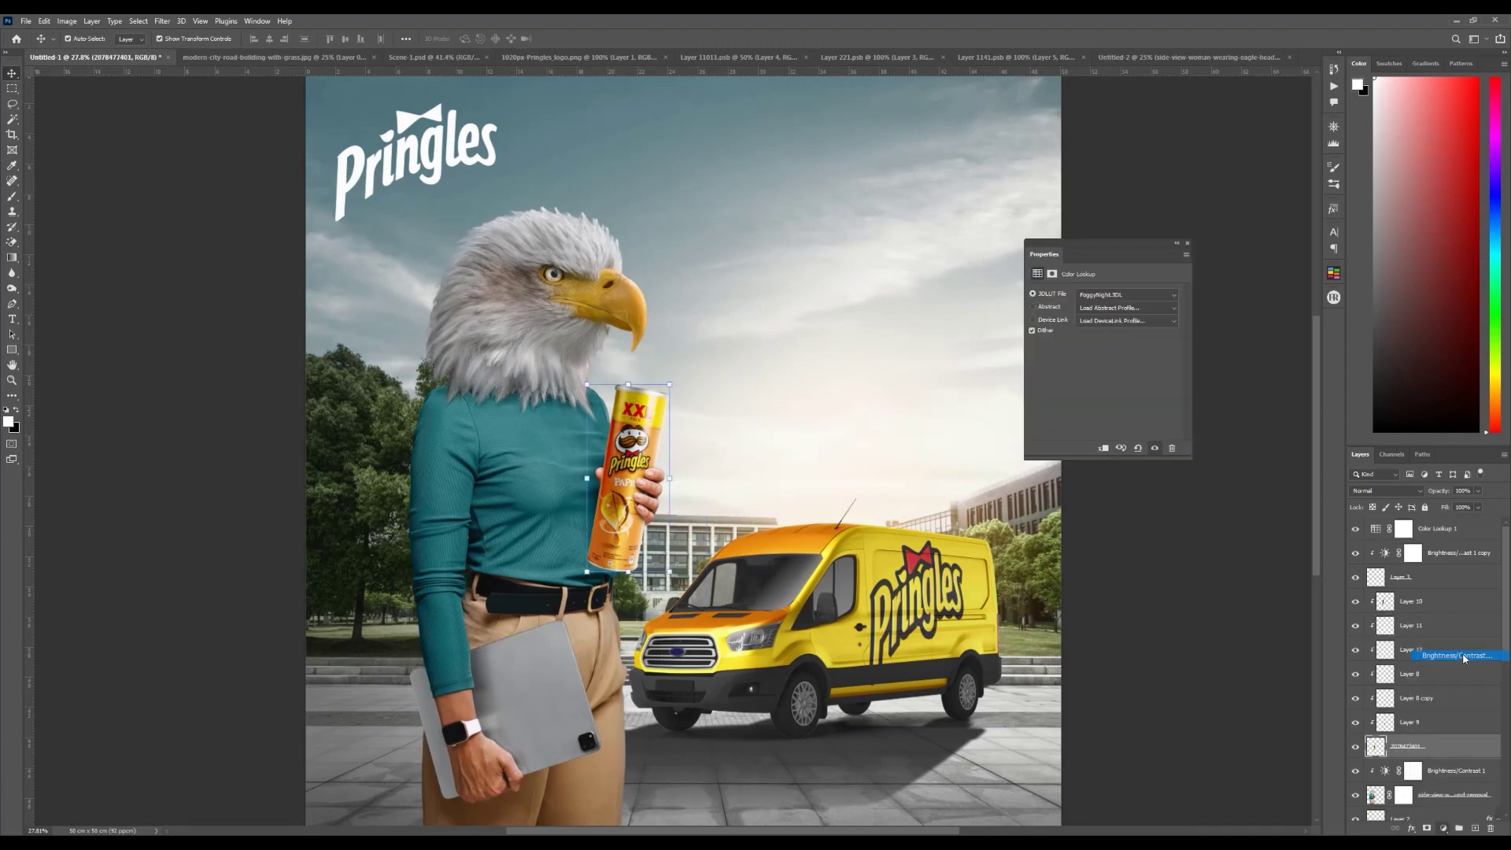
left_click(1085, 328)
left_click_drag(1090, 330, 1094, 330)
Step: Toggle the visibility of Layer 8 copy and Layer 8 to compare their effect on the can, viewing the whole composite
left_click(1355, 698)
left_click(1355, 698)
left_click(1355, 675)
left_click(1355, 675)
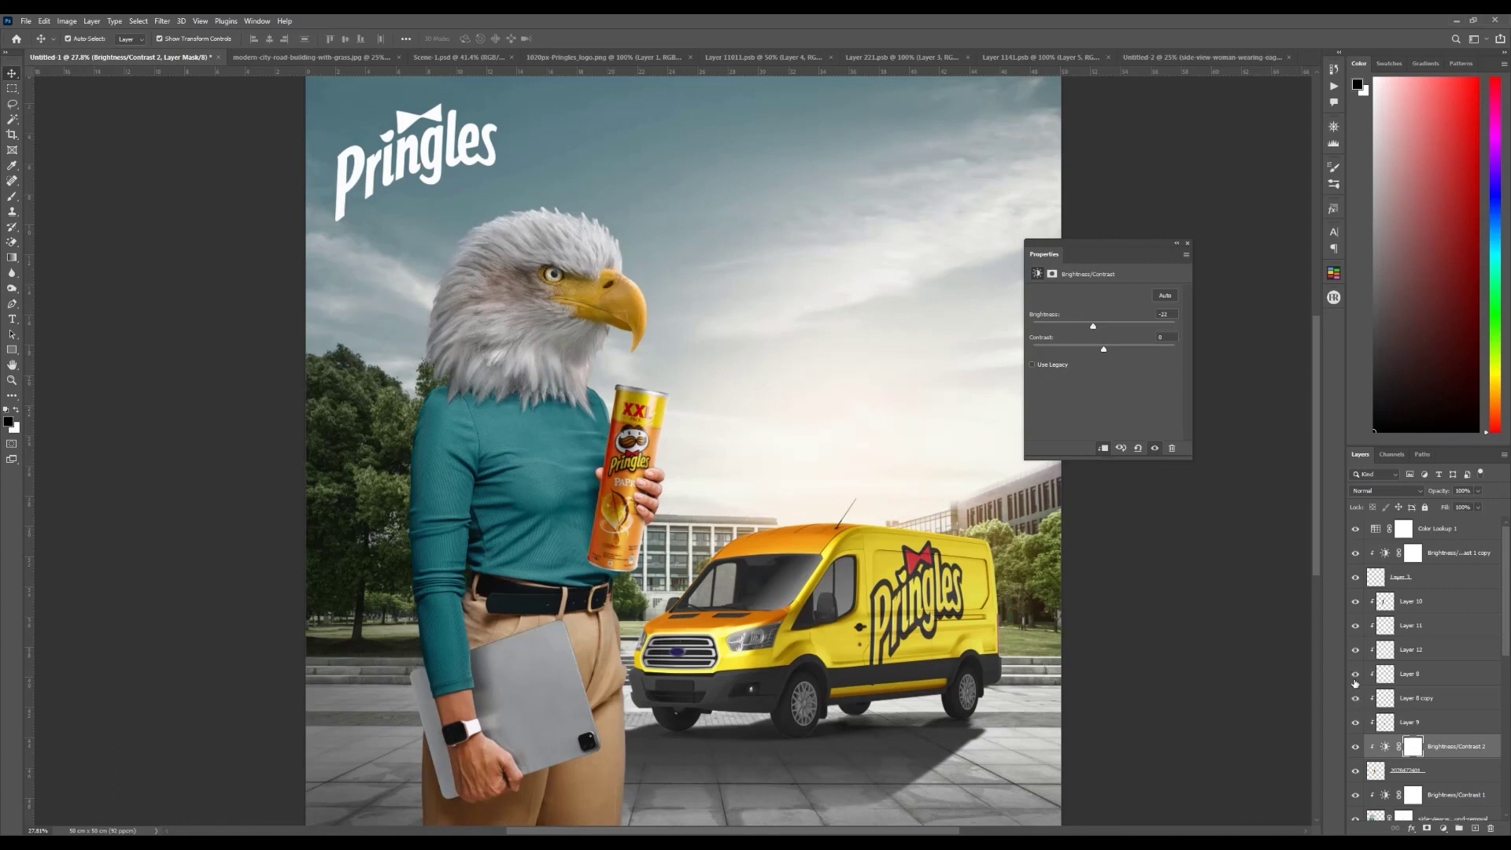
left_click(1405, 682)
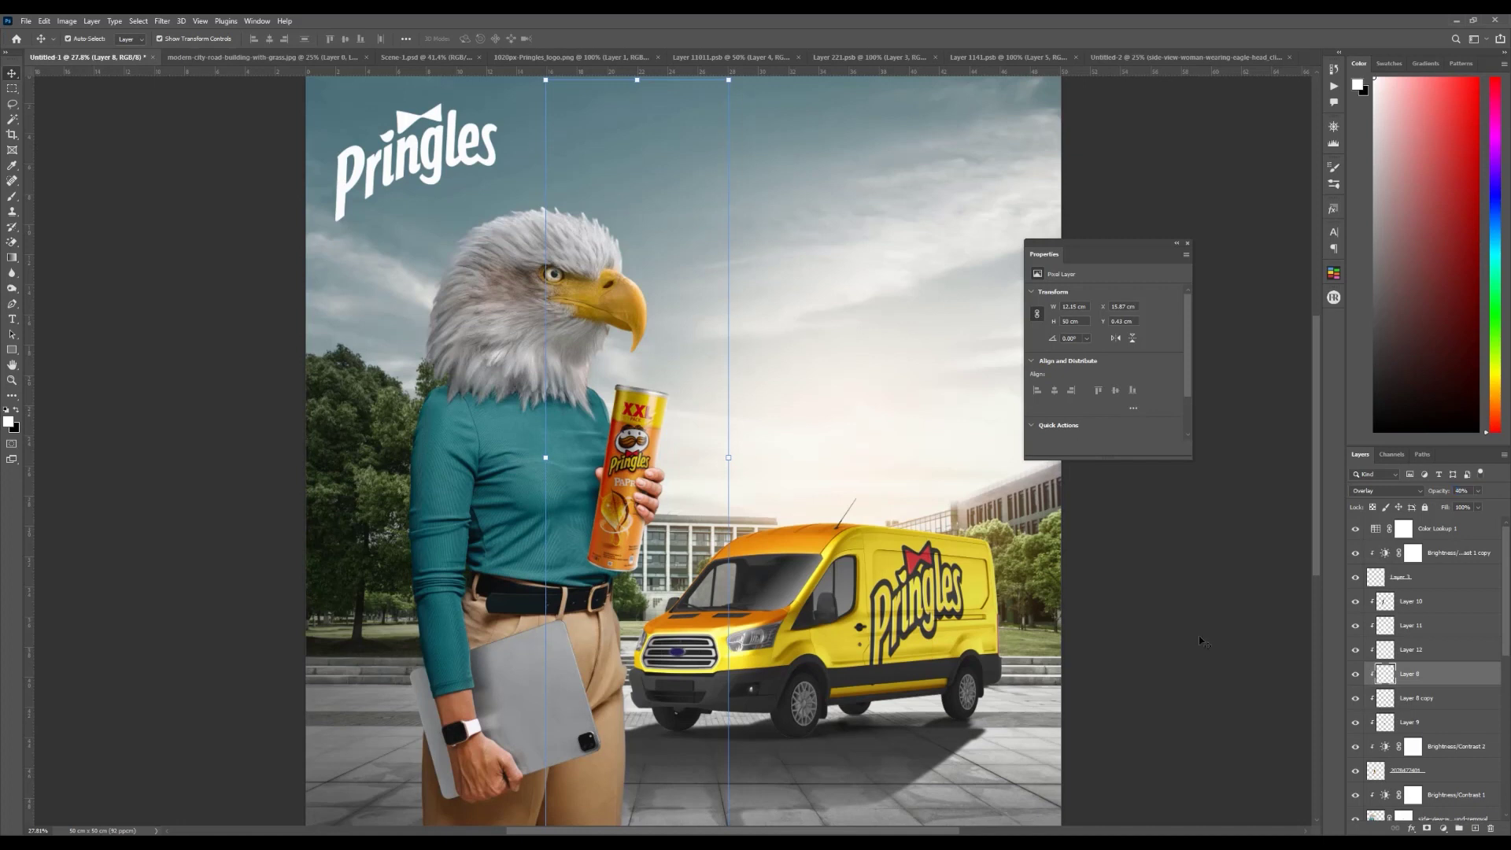
left_click(1303, 584)
scroll(1259, 613, "down", 5)
key("ctrl+0")
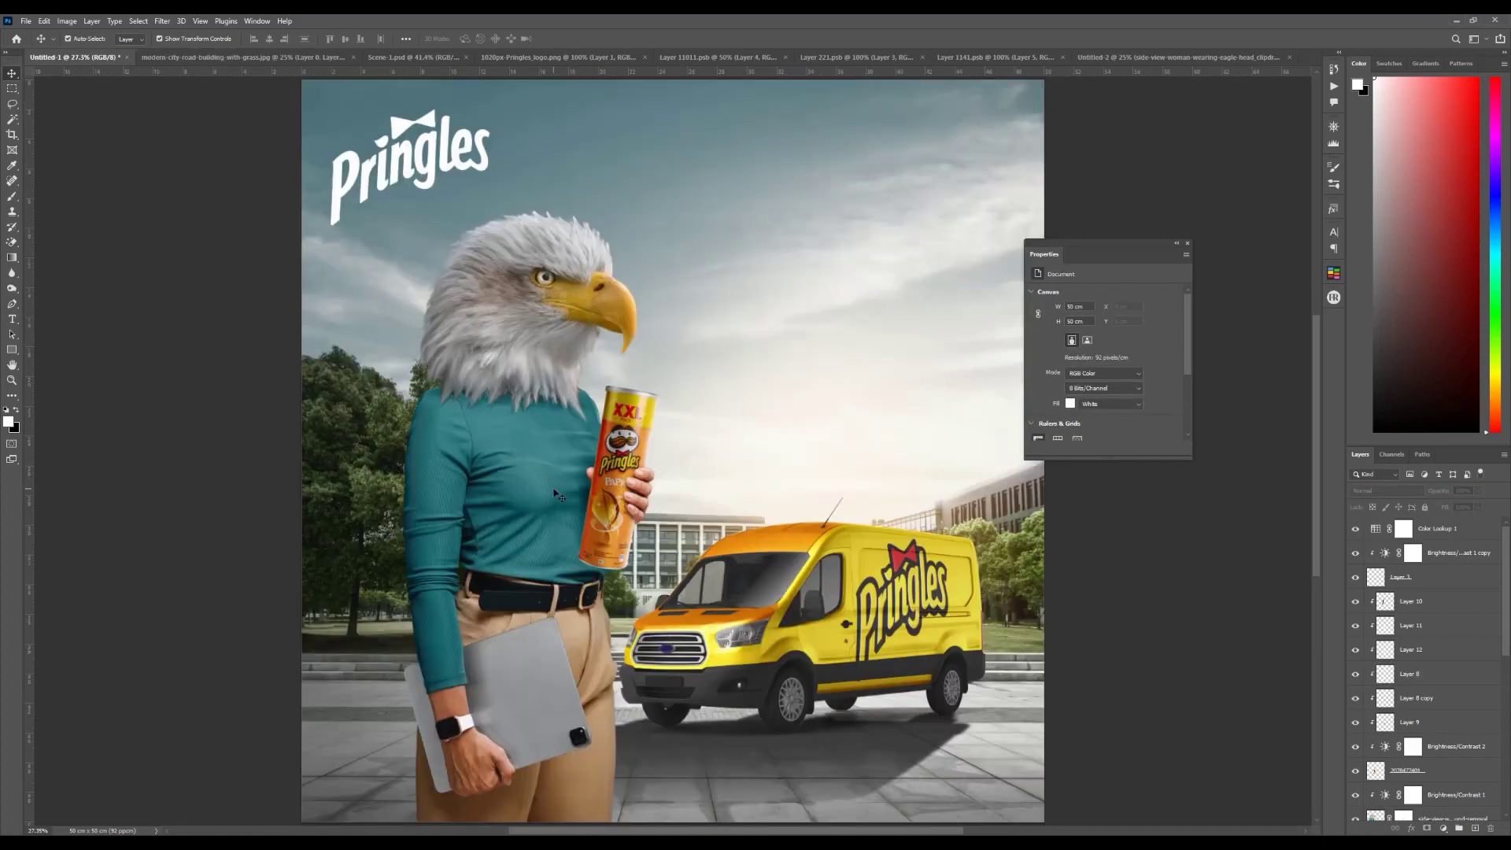
Step: Toggle the topmost Brightness/Contrast adjustment on and off to compare its effect up close, and view the whole composite
left_click(587, 494)
scroll(595, 484, "up", 3)
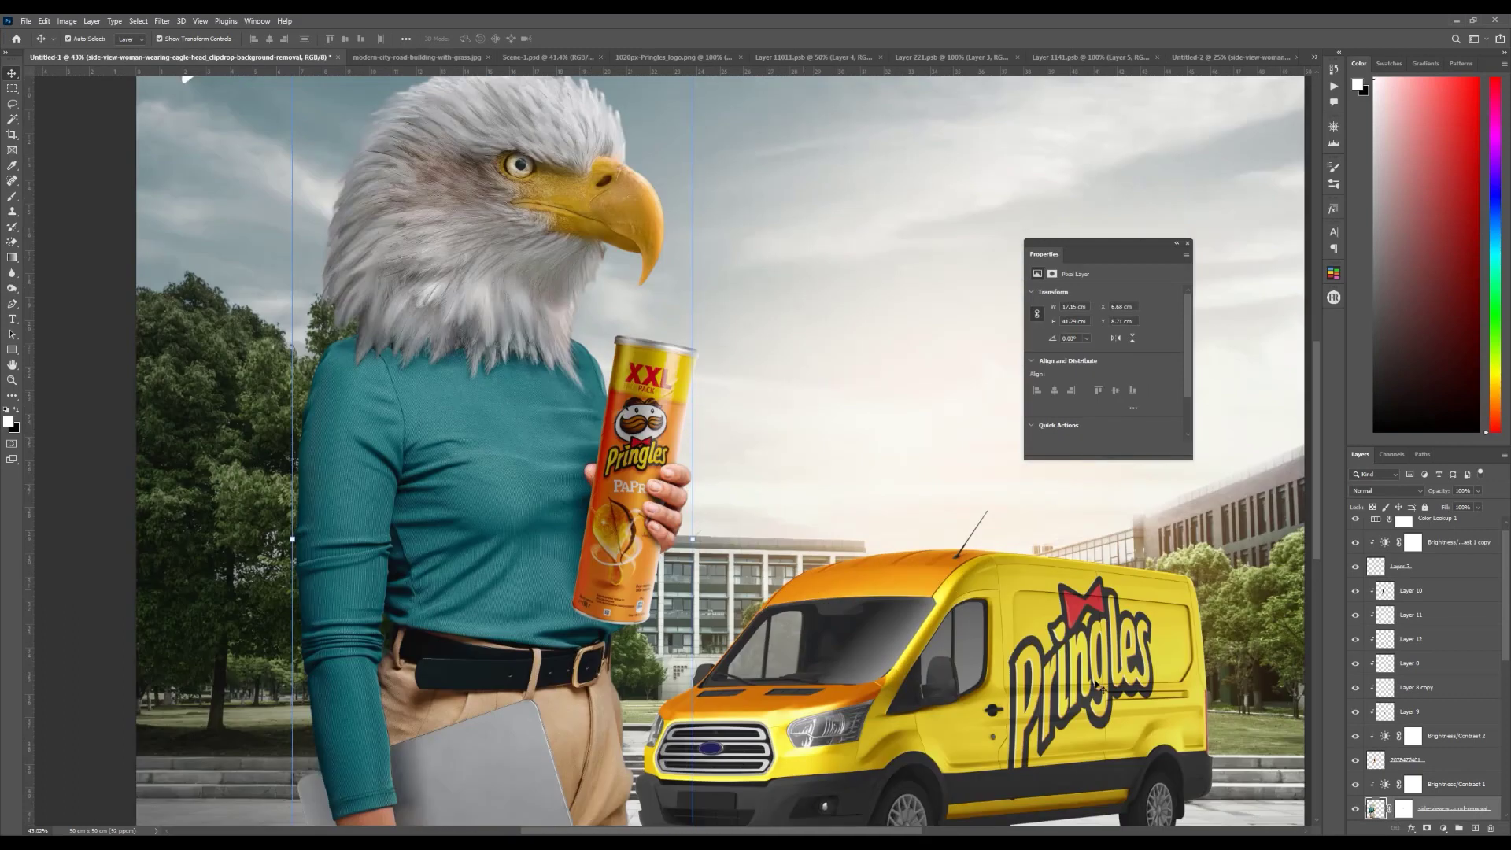
left_click(1355, 543)
left_click(1354, 543)
left_click(1354, 543)
left_click(1355, 543)
left_click(1355, 543)
left_click(1355, 543)
scroll(1114, 201, "down", 4)
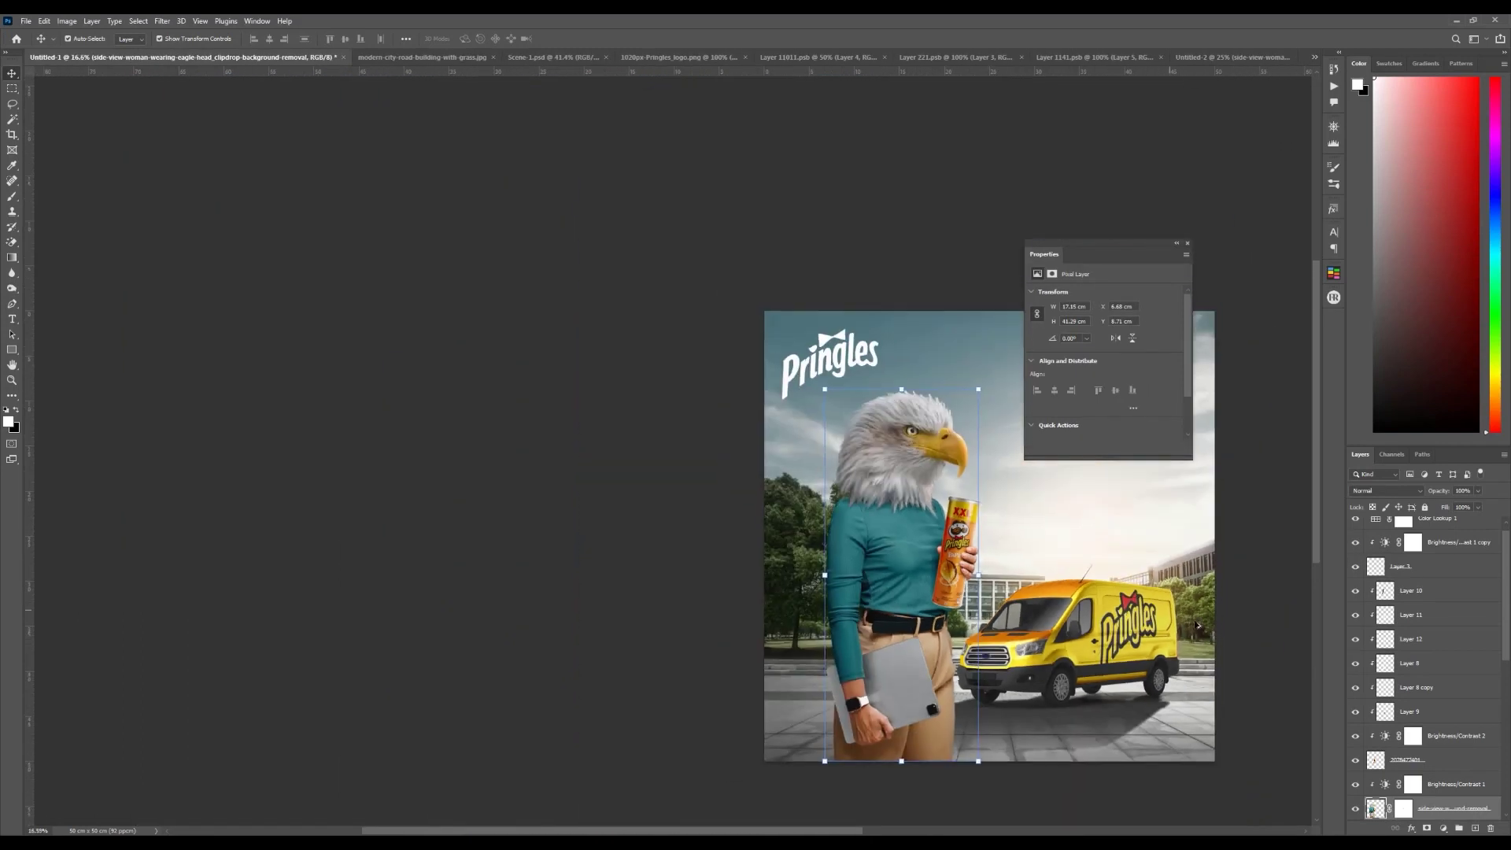
left_click(1114, 201)
left_click(1186, 242)
left_click_drag(1103, 388, 883, 348)
key("ctrl+0")
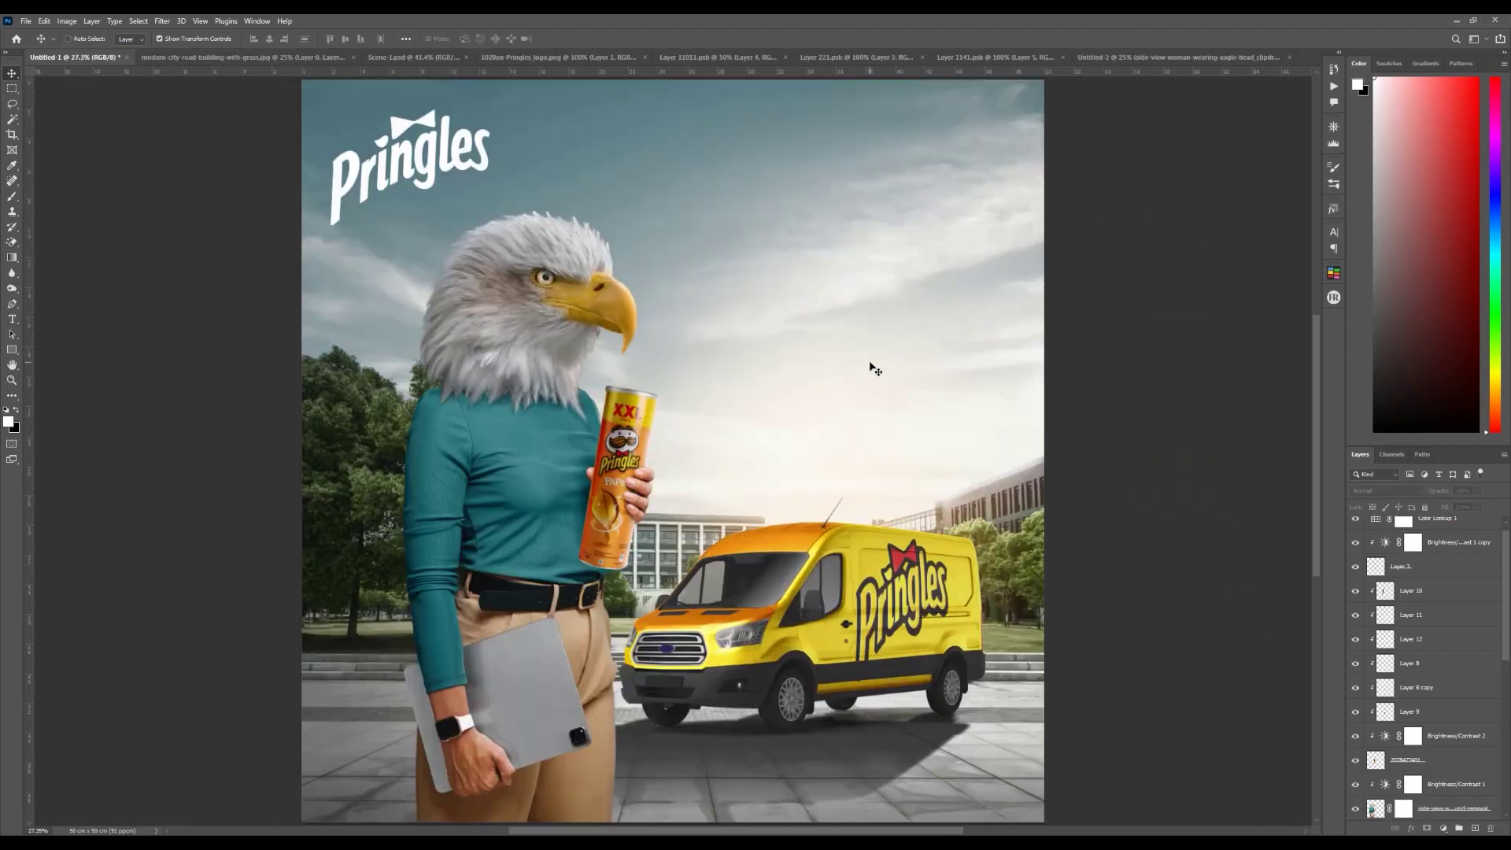
Step: Add a Selective Color adjustment above Color Lookup 1 and set Reds to about cyan +23%, magenta +7%, yellow -8% and black -2%
scroll(1456, 598, "up", 1)
left_click(1448, 528)
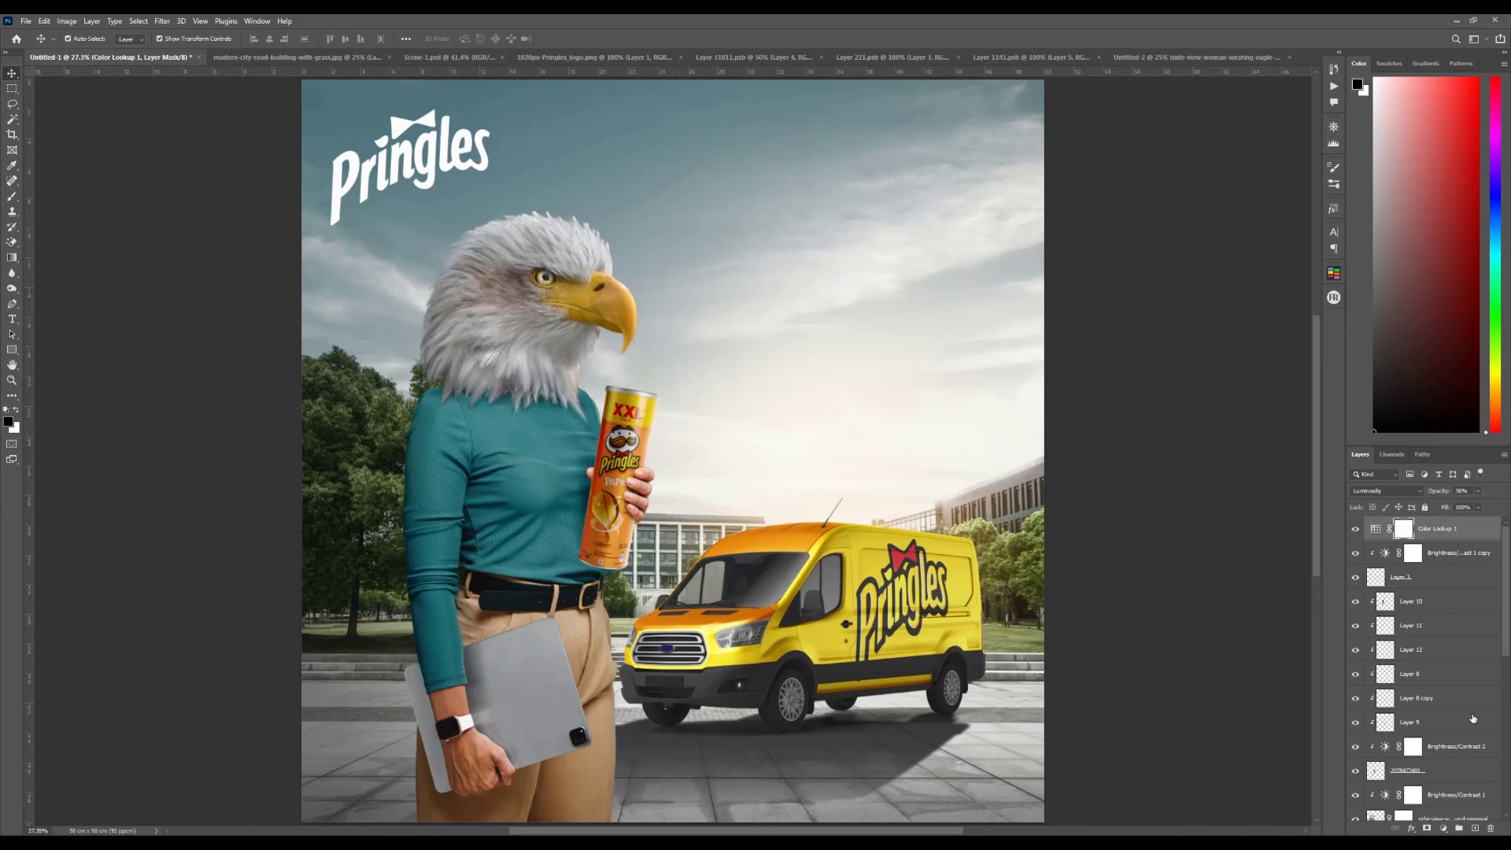
left_click(1445, 829)
left_click(1448, 819)
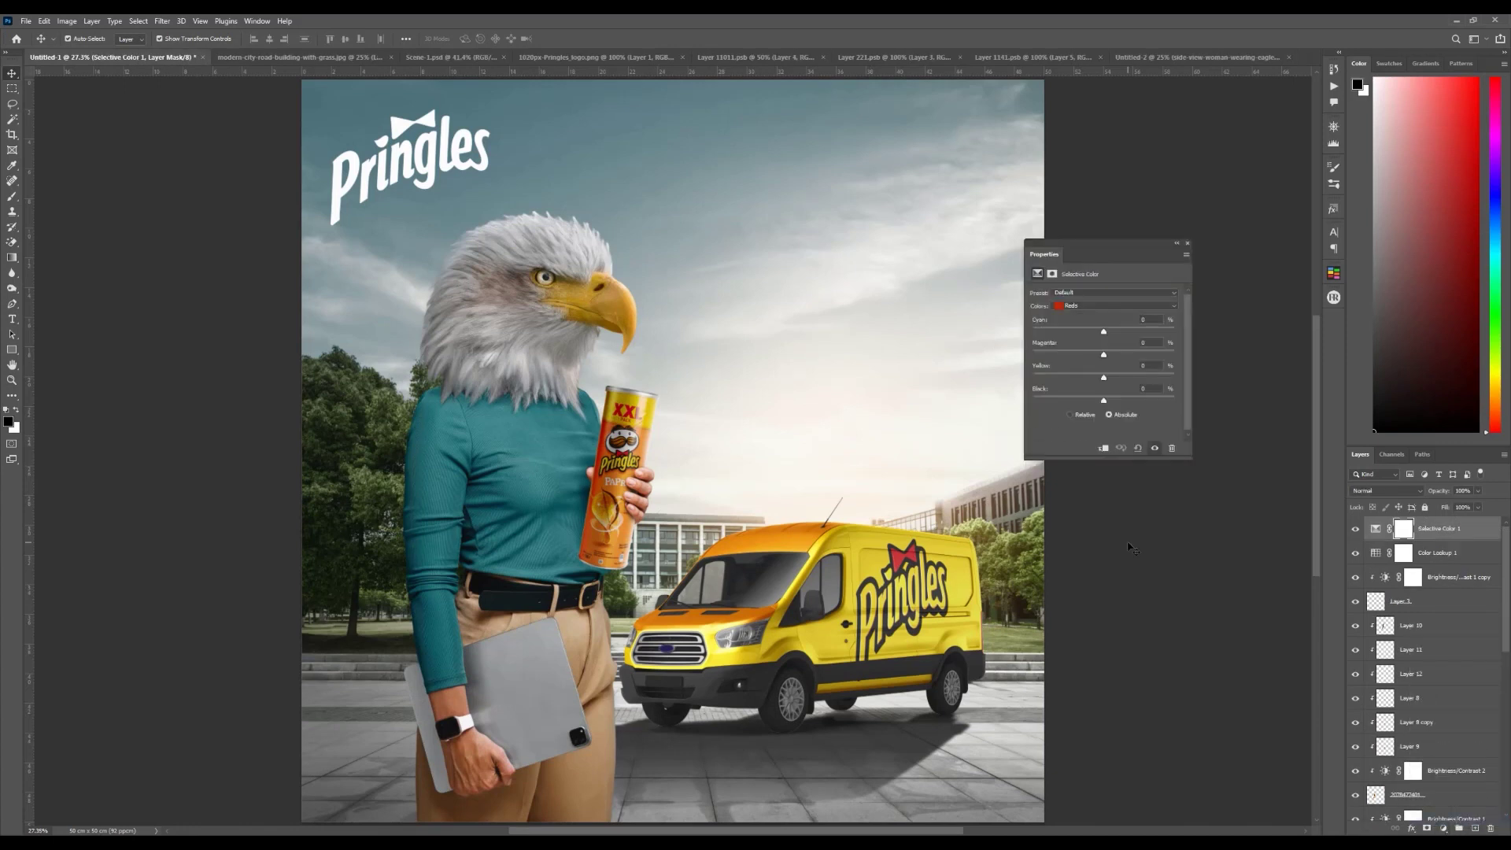
mouse_move(1103, 332)
left_mouse_down()
mouse_move(1120, 334)
mouse_move(1080, 326)
mouse_move(1139, 337)
mouse_move(1105, 337)
left_mouse_up()
left_click_drag(1103, 354, 1104, 403)
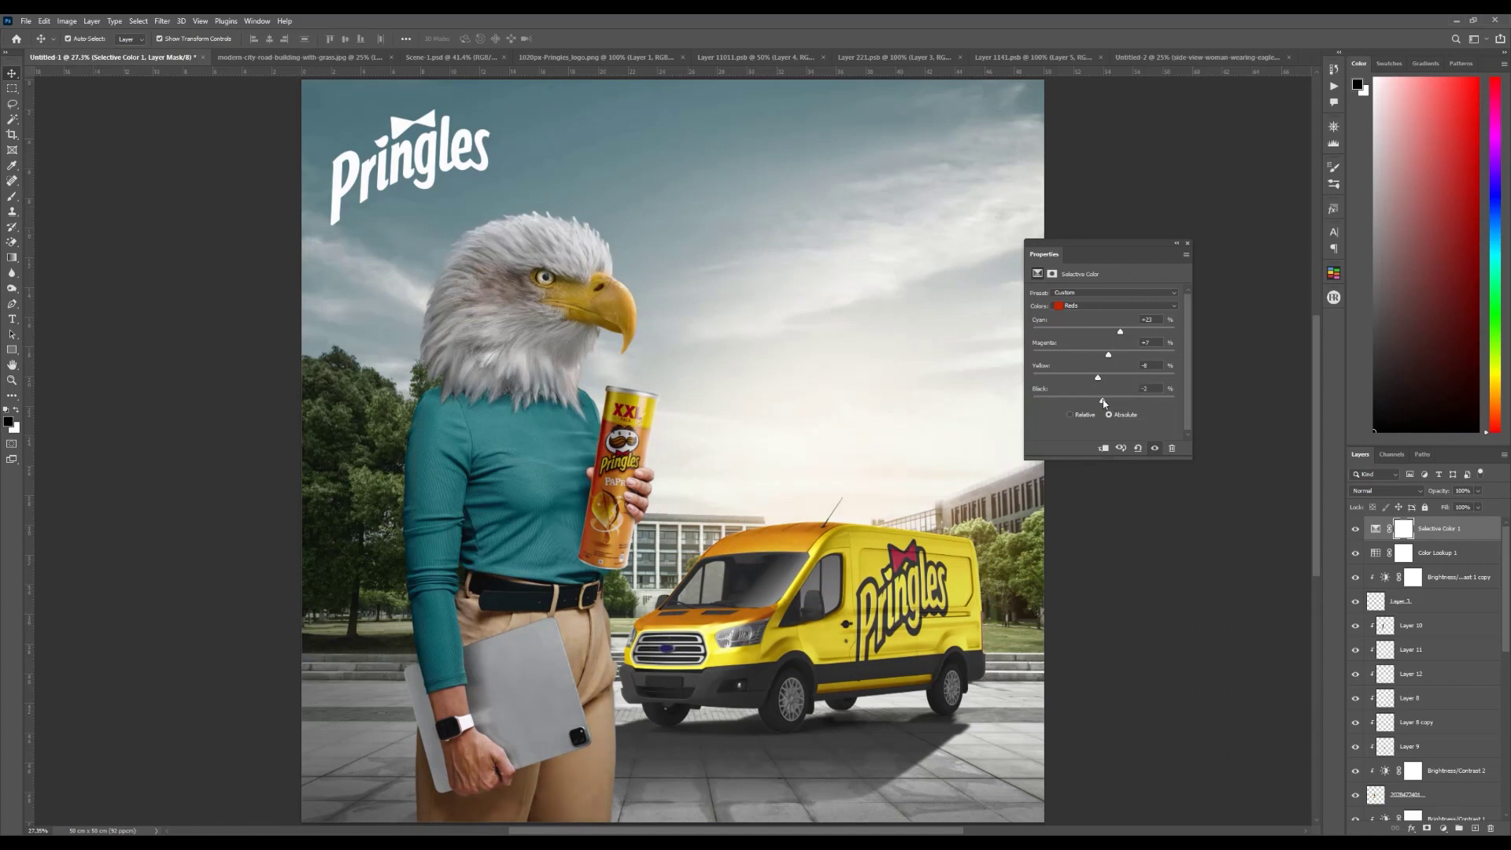
Step: Shift the Selective Color adjustment's Cyans to about cyan -2% and magenta +19%
left_click(1098, 305)
left_click(1101, 344)
left_click_drag(1103, 331, 1121, 332)
left_click_drag(1103, 355, 1113, 417)
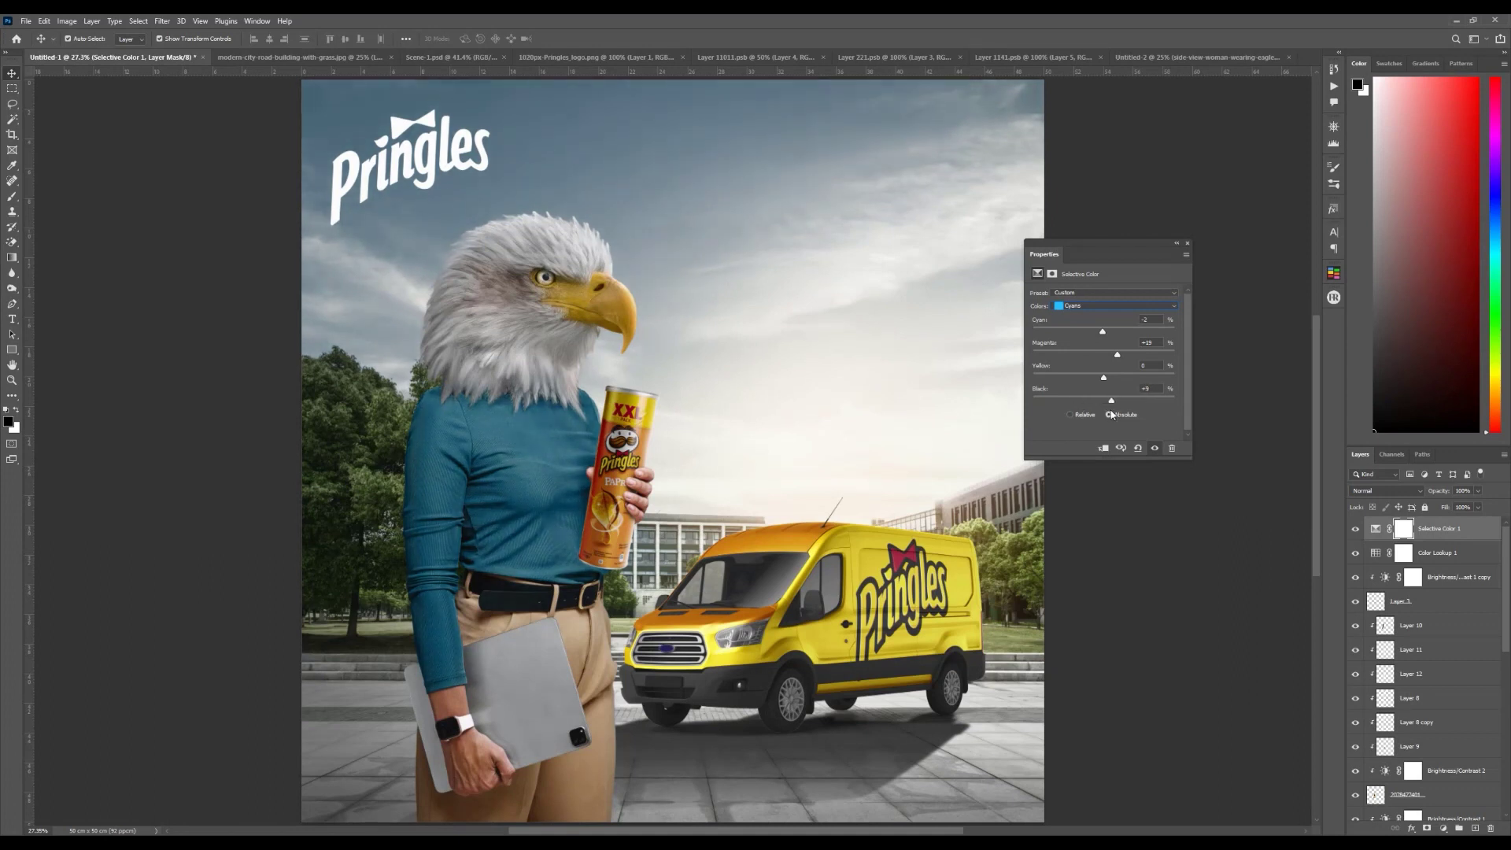
Step: Set the Selective Color adjustment's Greens to about cyan -57%, magenta -41%, yellow -71% and black -66%
left_click(1090, 310)
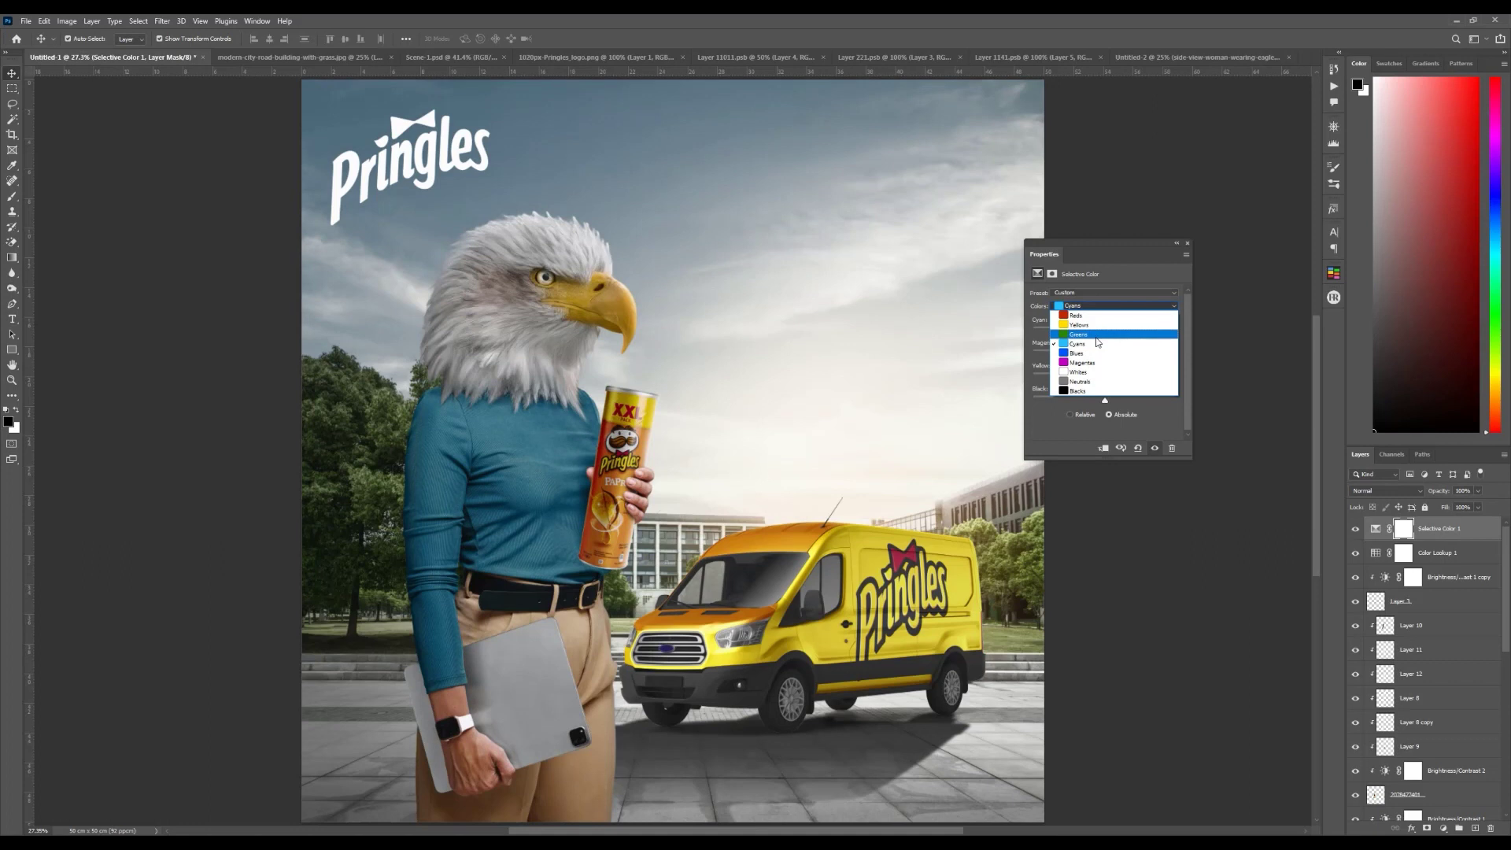
left_click(1094, 334)
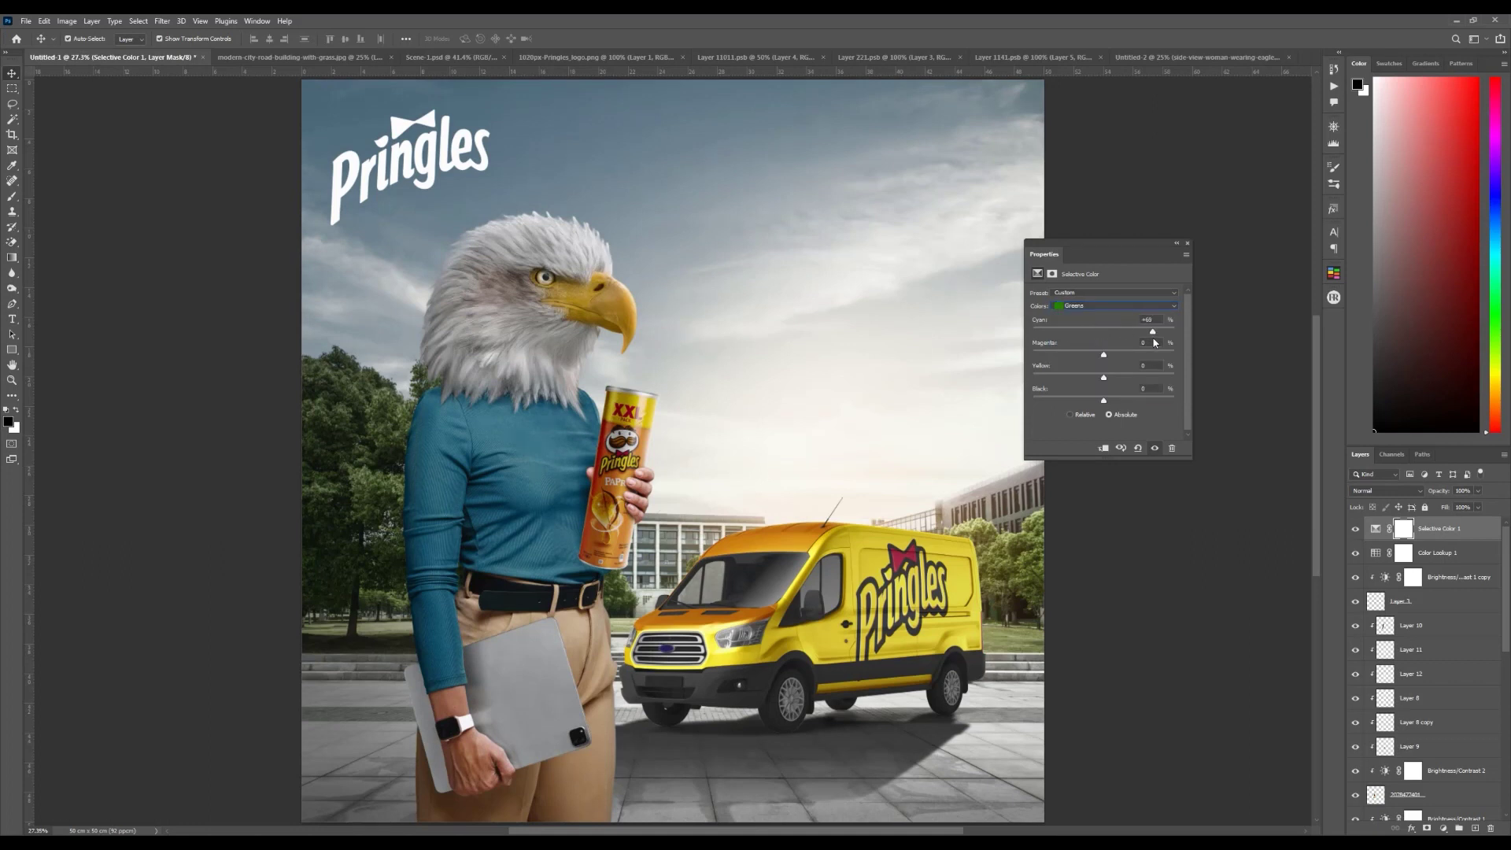
left_click_drag(1104, 399, 1072, 383)
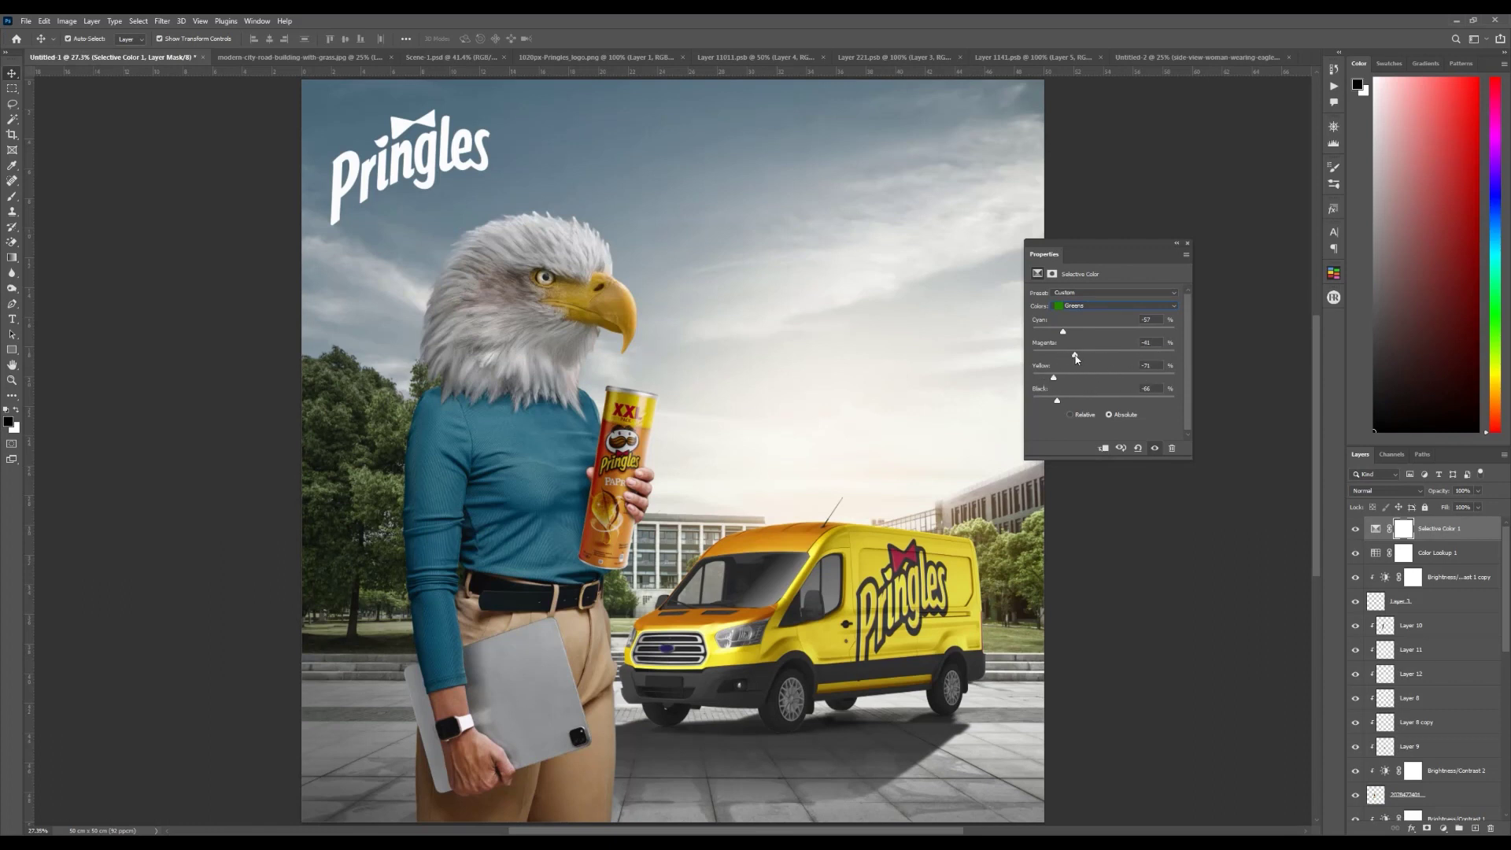
Step: Set the Selective Color adjustment's Whites to about cyan +8%, magenta -1%, yellow +3% and black -4%
left_click(1114, 306)
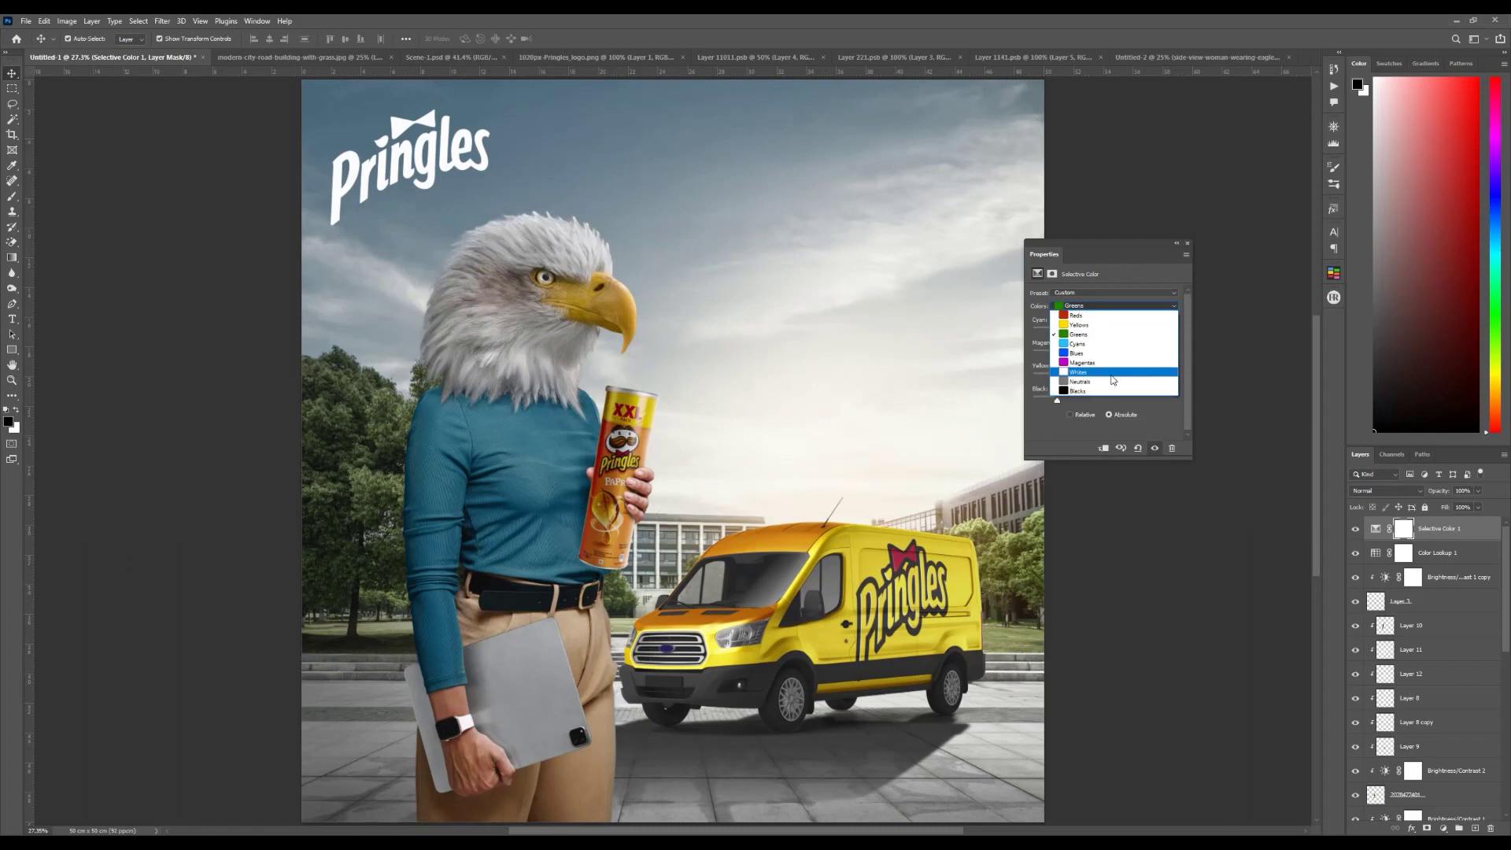
left_click(1113, 373)
left_click_drag(1106, 333, 1112, 335)
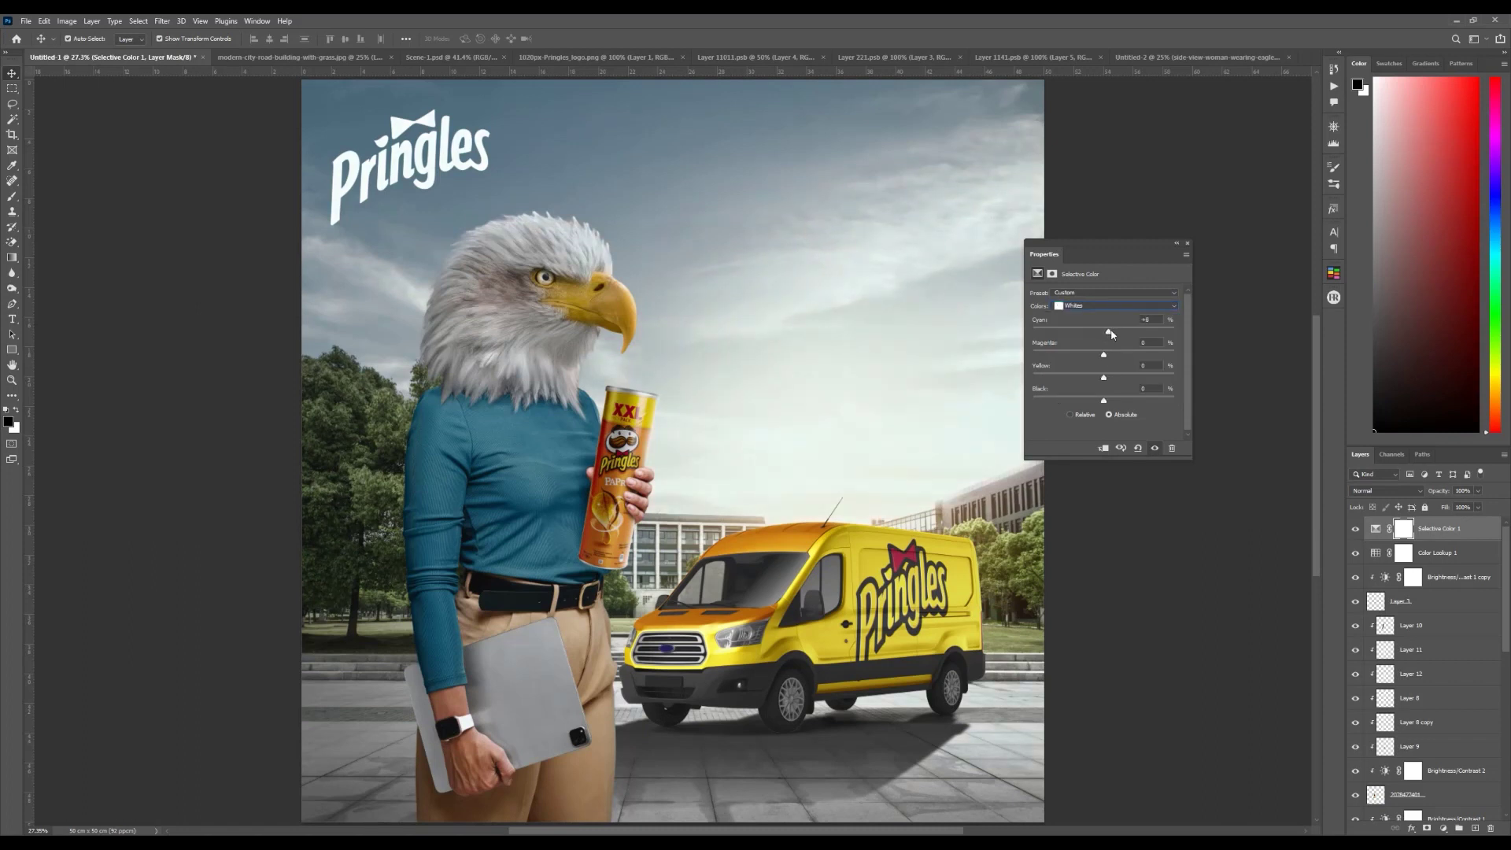
left_click_drag(1104, 402, 1108, 380)
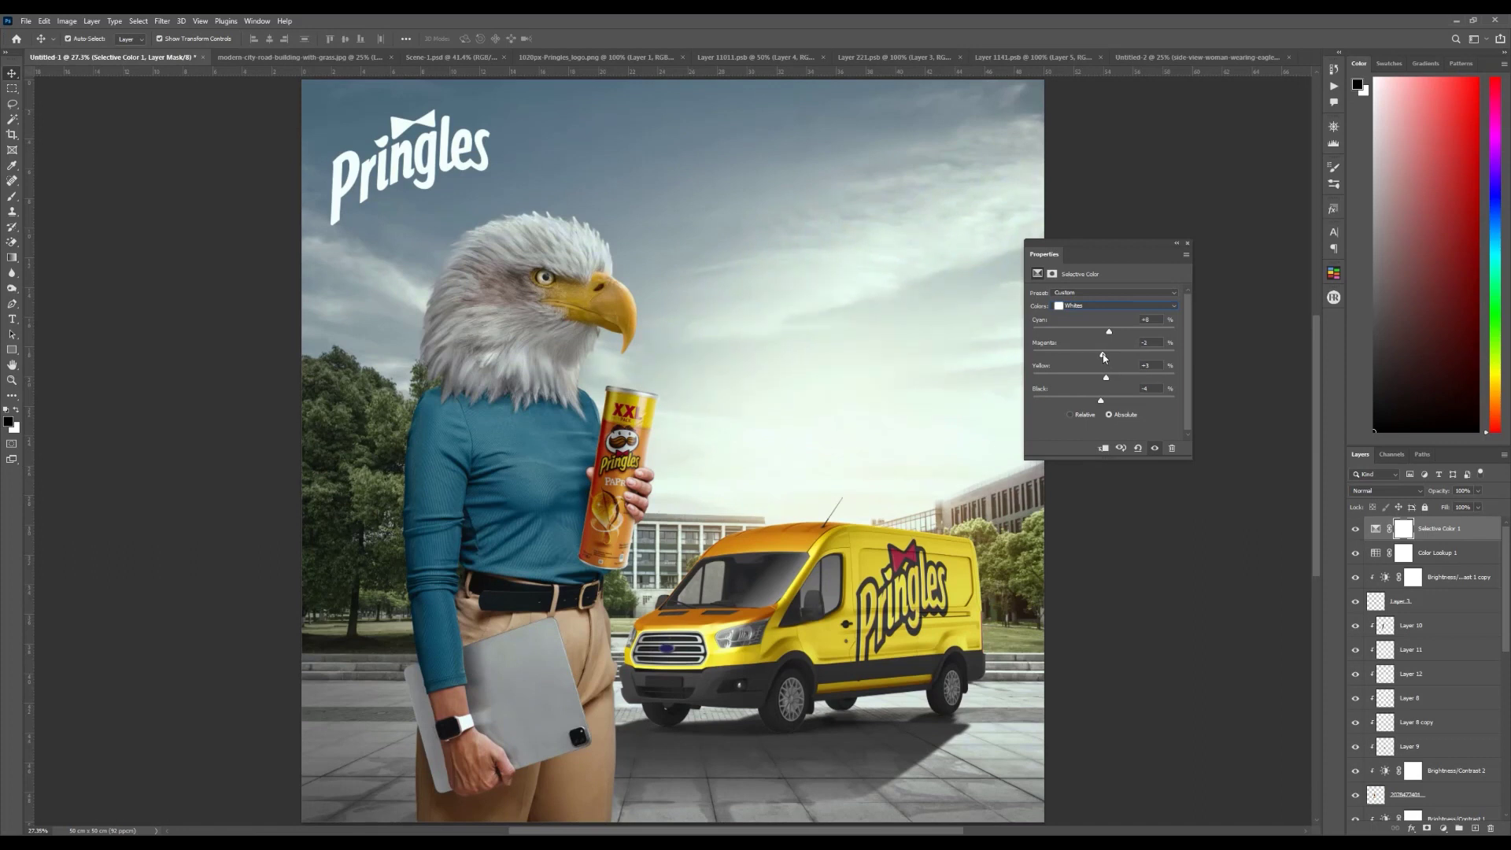
Step: Set the Selective Color adjustment's Blacks to about cyan +1%, magenta +2% and black +3%
left_click(1097, 306)
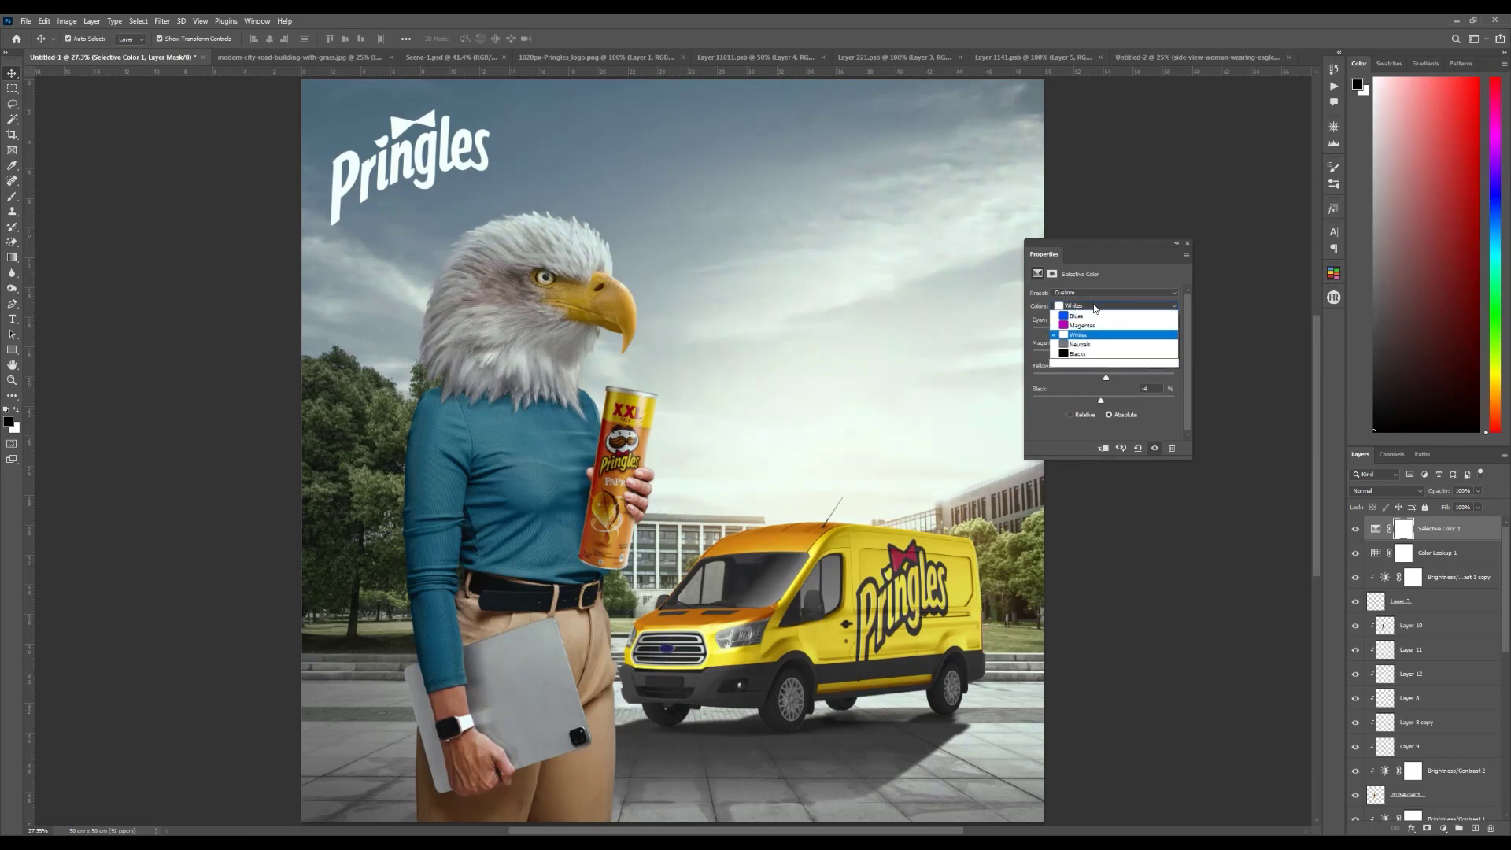
left_click(1097, 390)
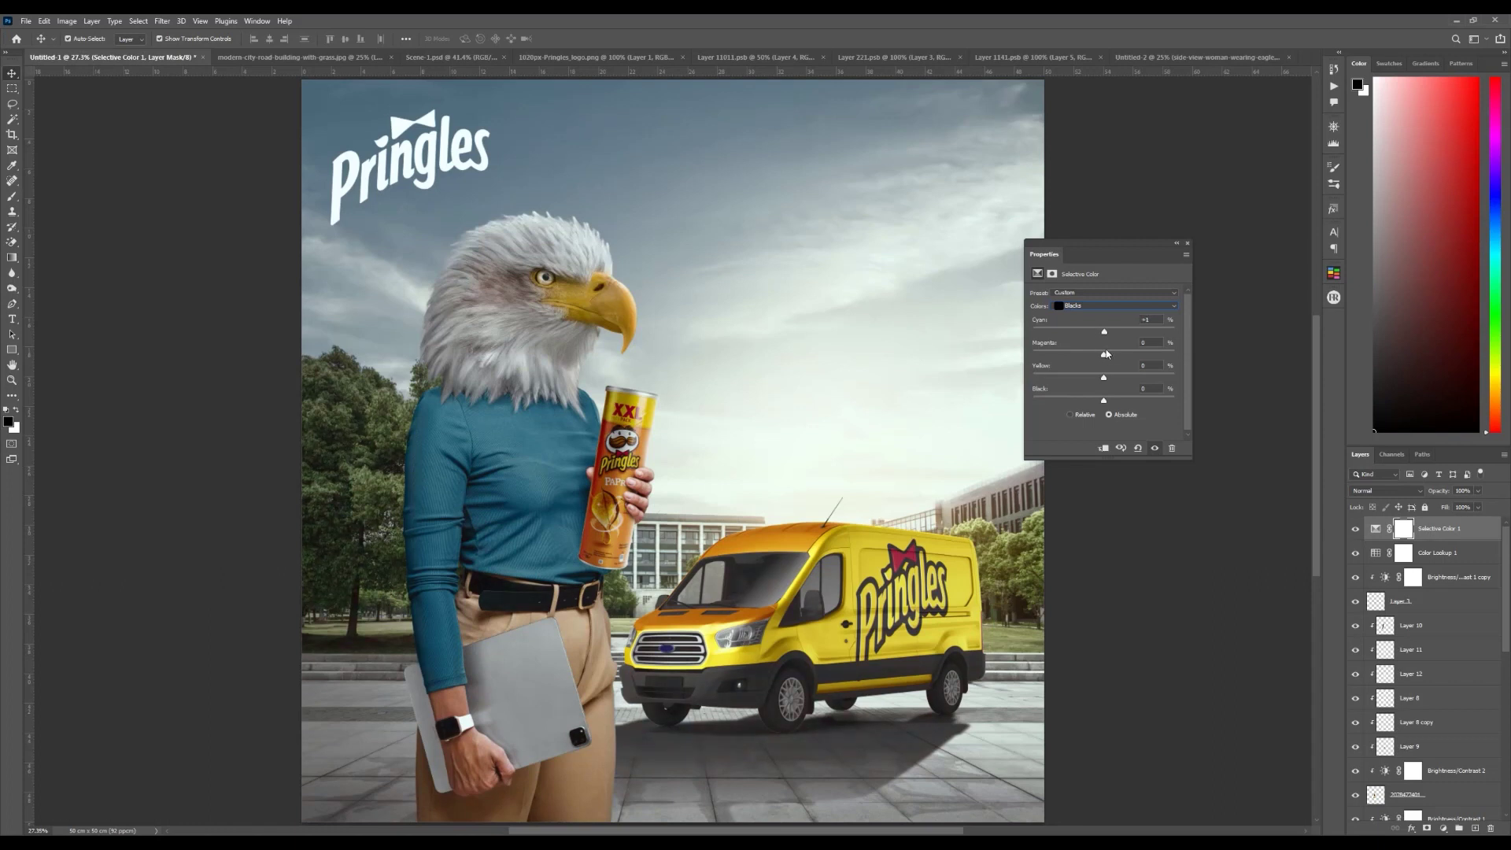
left_click_drag(1103, 356, 1107, 355)
left_click_drag(1102, 403, 1108, 405)
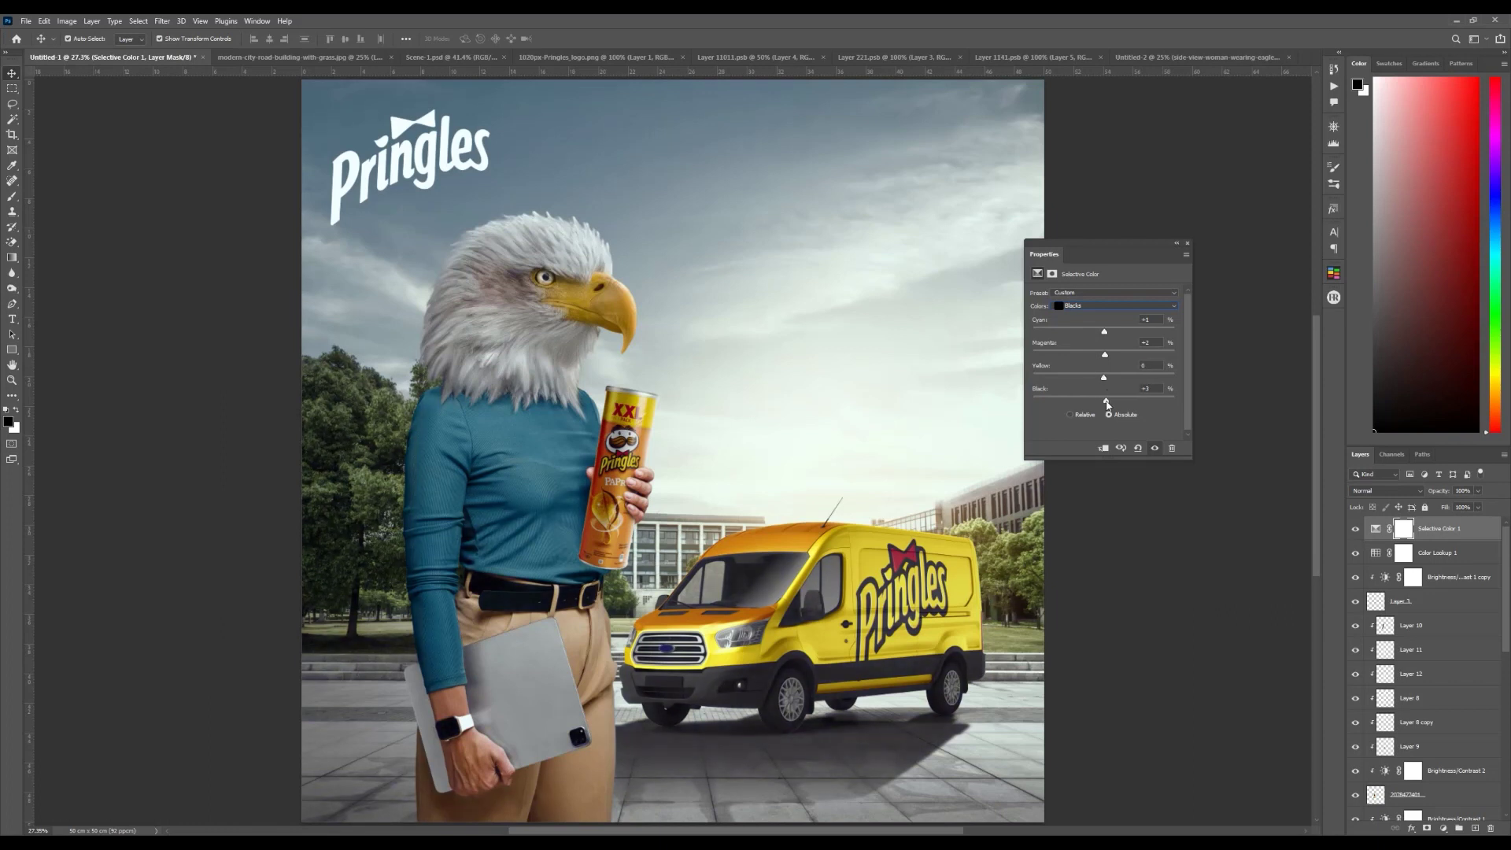
Step: Set the Selective Color adjustment's Neutrals to about magenta -1%, yellow +4% and black -7%
left_click(1094, 308)
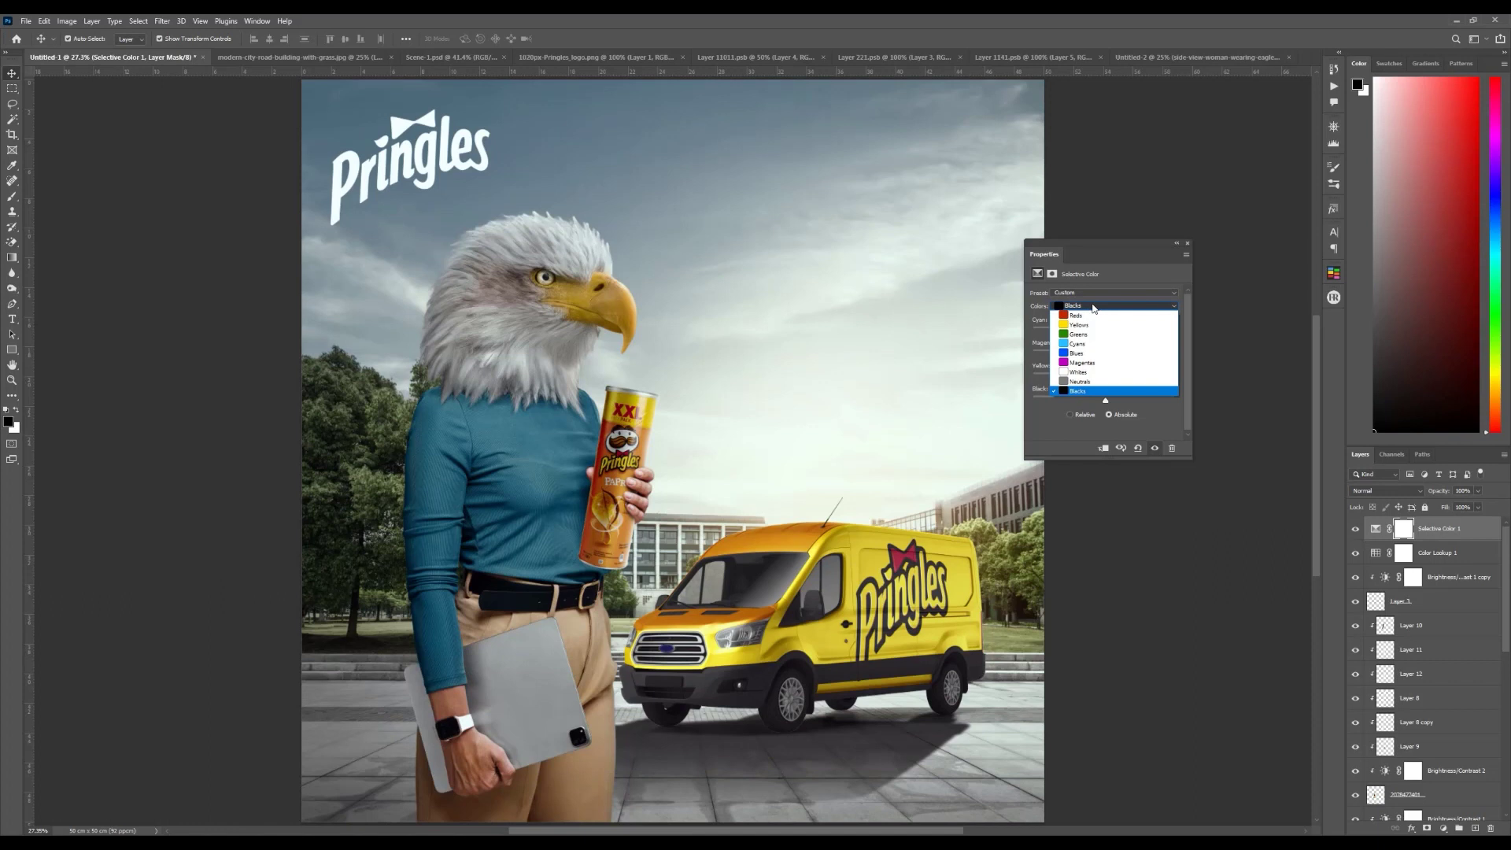
left_click(1105, 384)
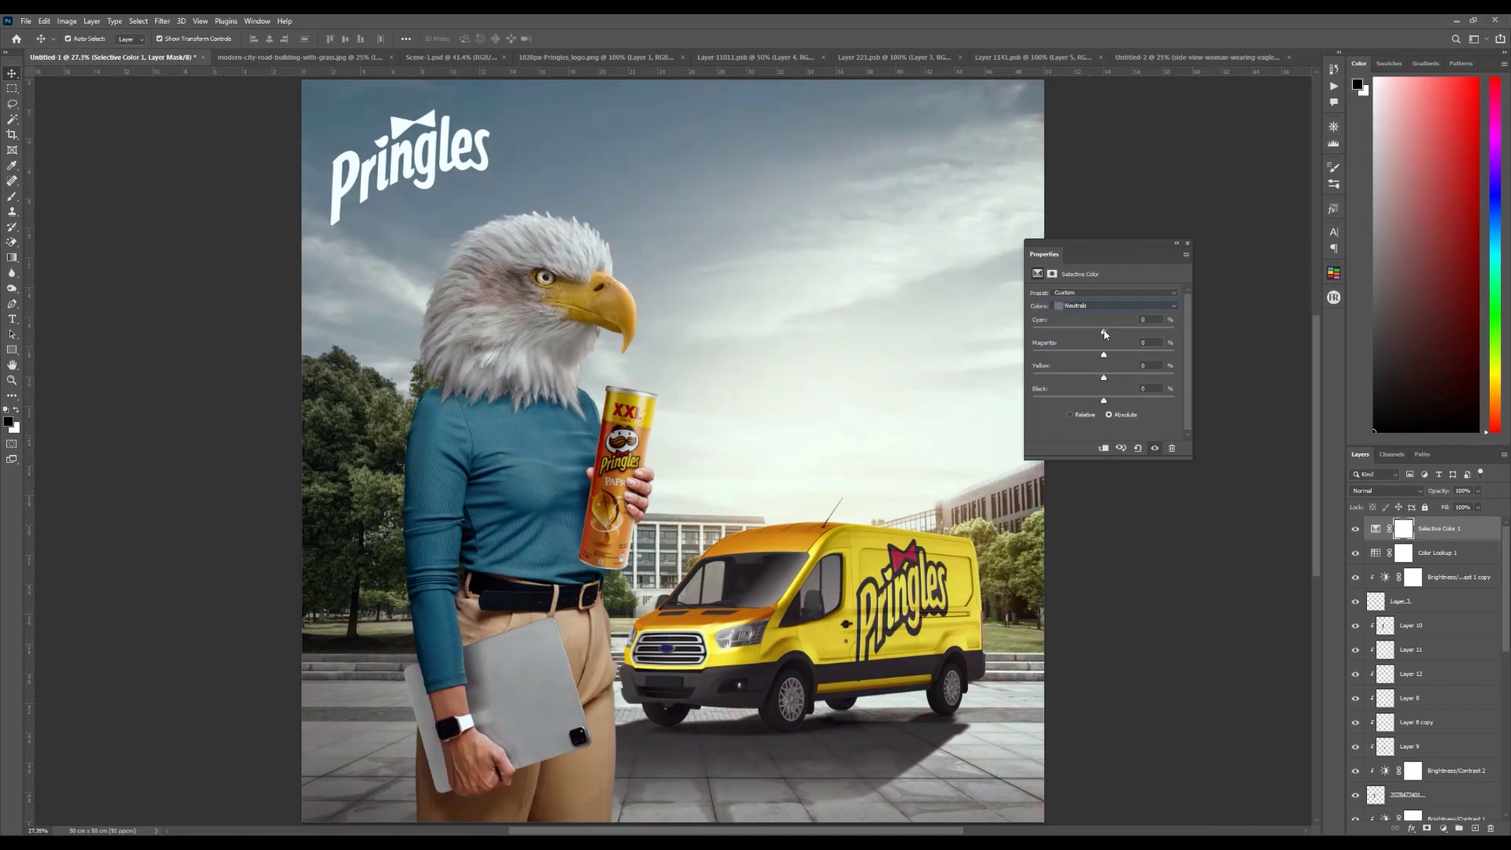
left_click_drag(1101, 357, 1106, 356)
left_click_drag(1102, 403, 1099, 403)
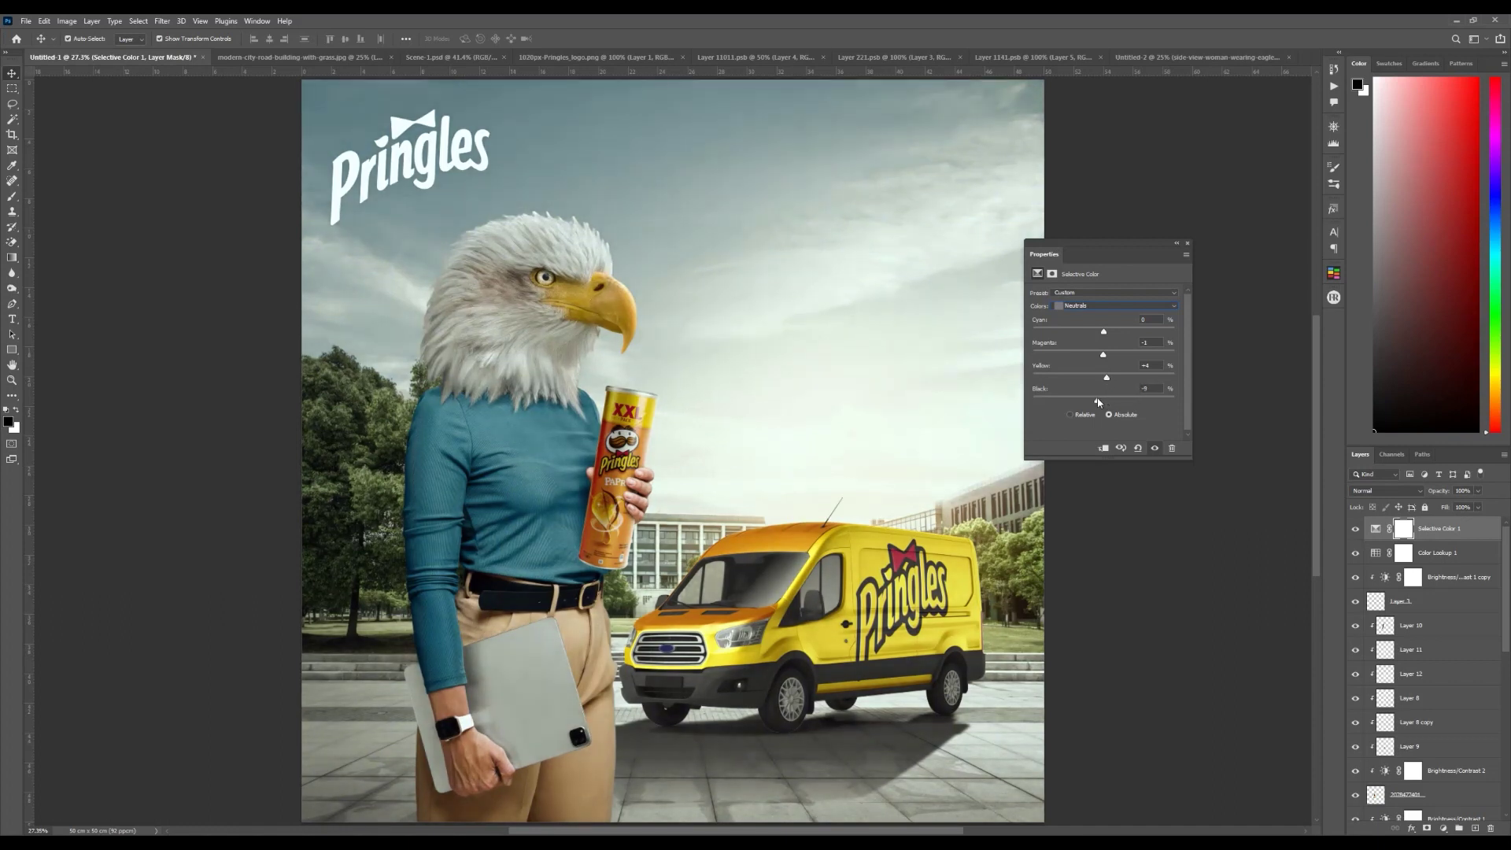
Step: Compare the composite with and without the Selective Color adjustment, check it at reduced size, and close the adjustment's settings
left_click(1354, 529)
left_click(1155, 447)
scroll(708, 390, "down", 4)
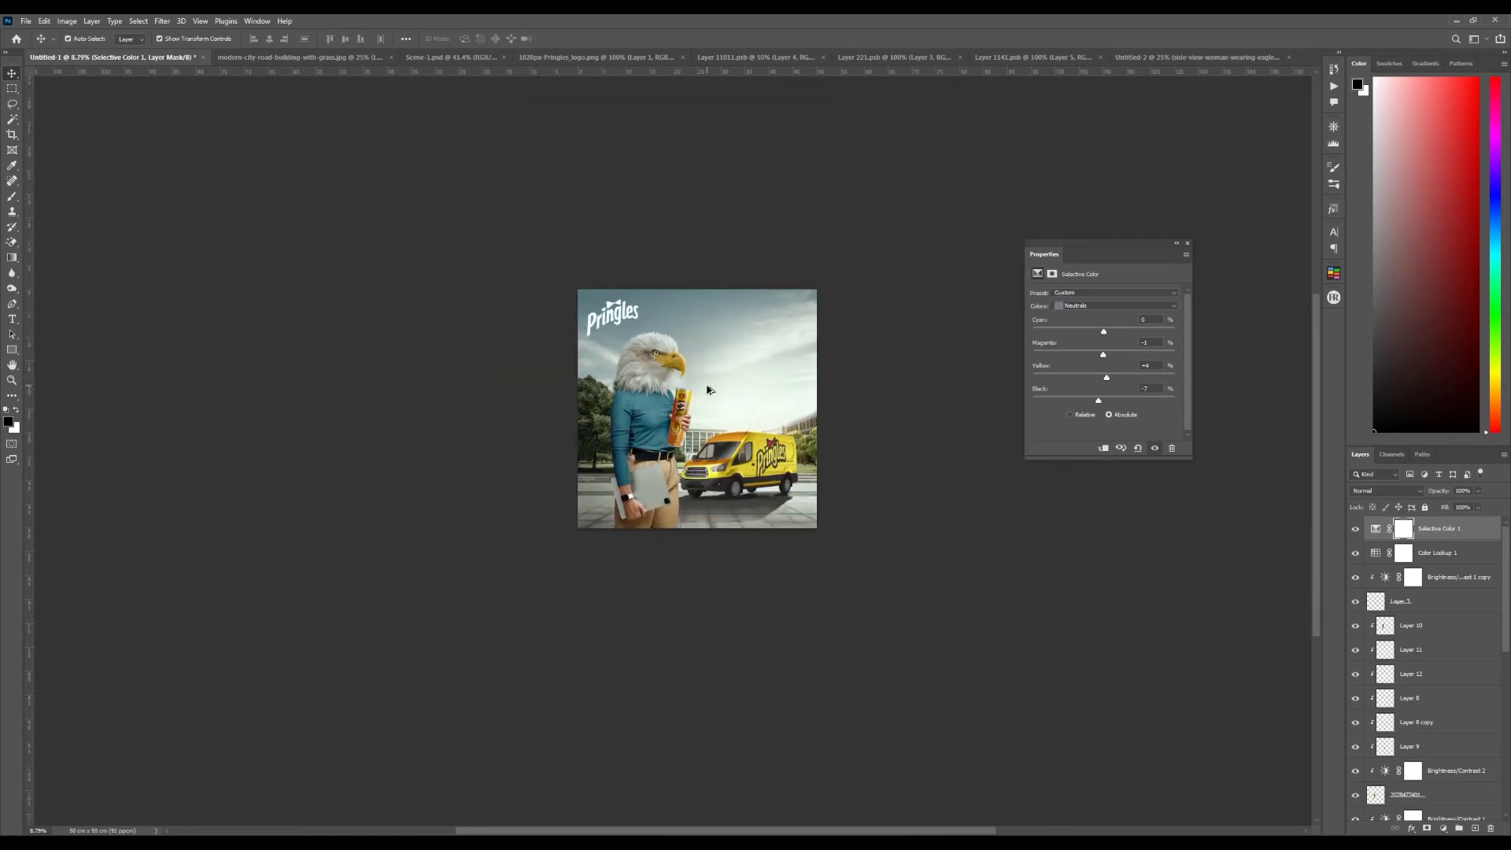
scroll(708, 389, "up", 4)
left_click(1188, 244)
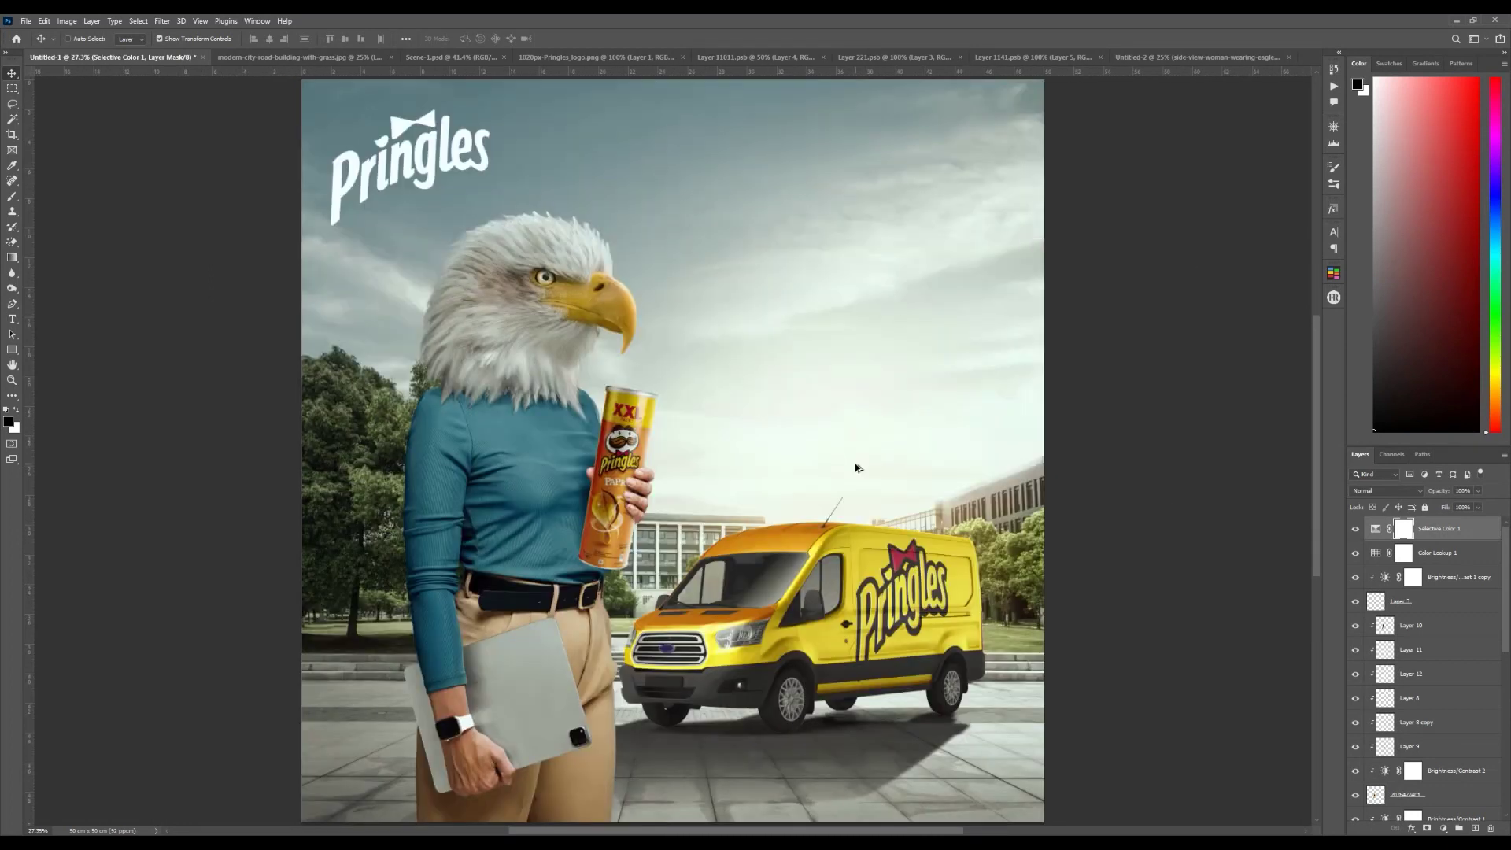
Step: Add a new empty layer directly above the van and clip it to the van, with white as the foreground colour
scroll(848, 467, "down", 1)
scroll(826, 549, "up", 1)
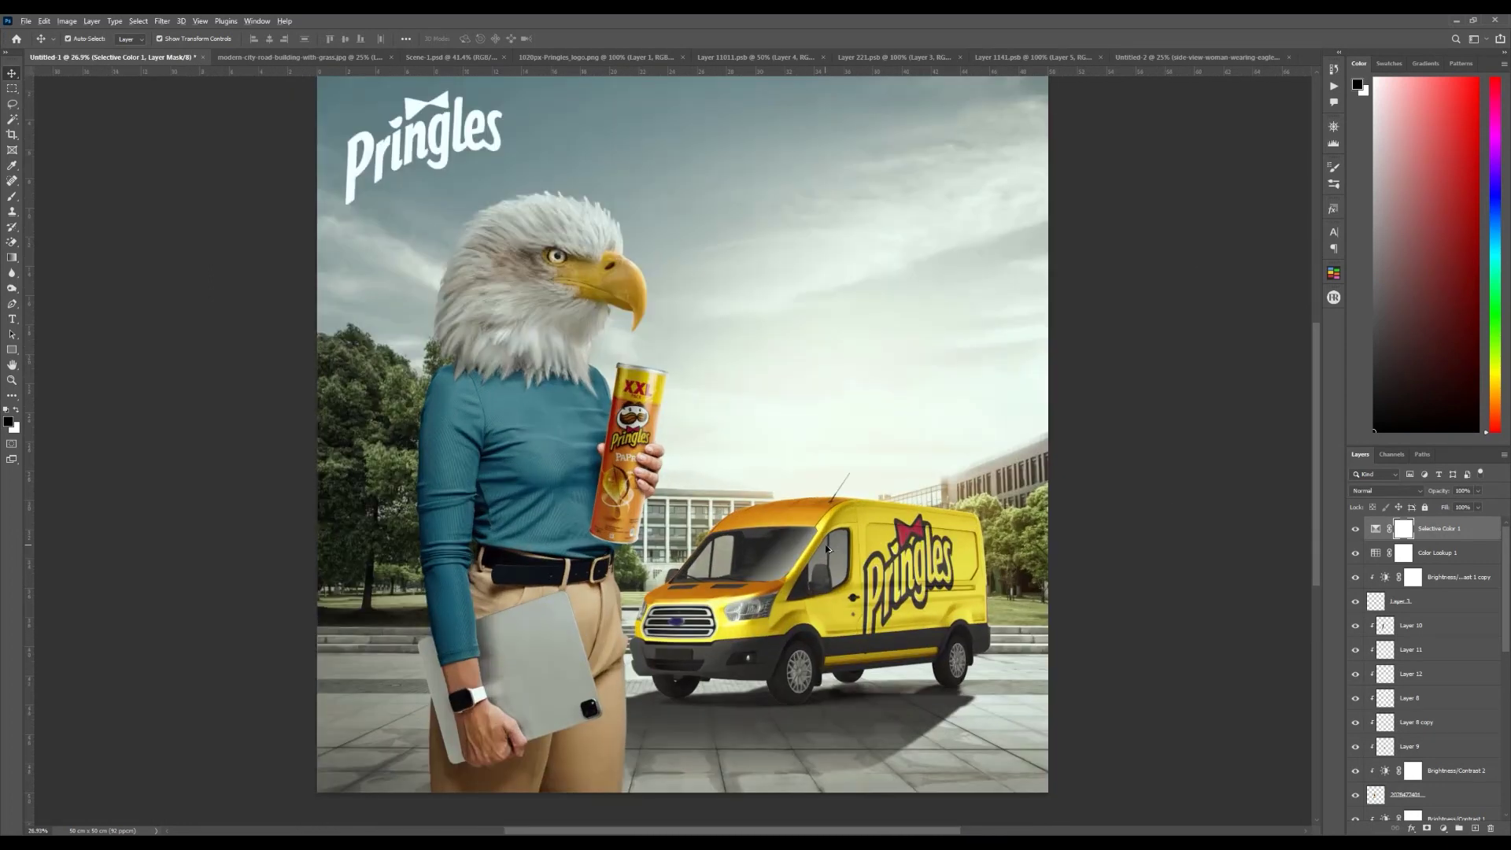
left_click(874, 526)
key("x")
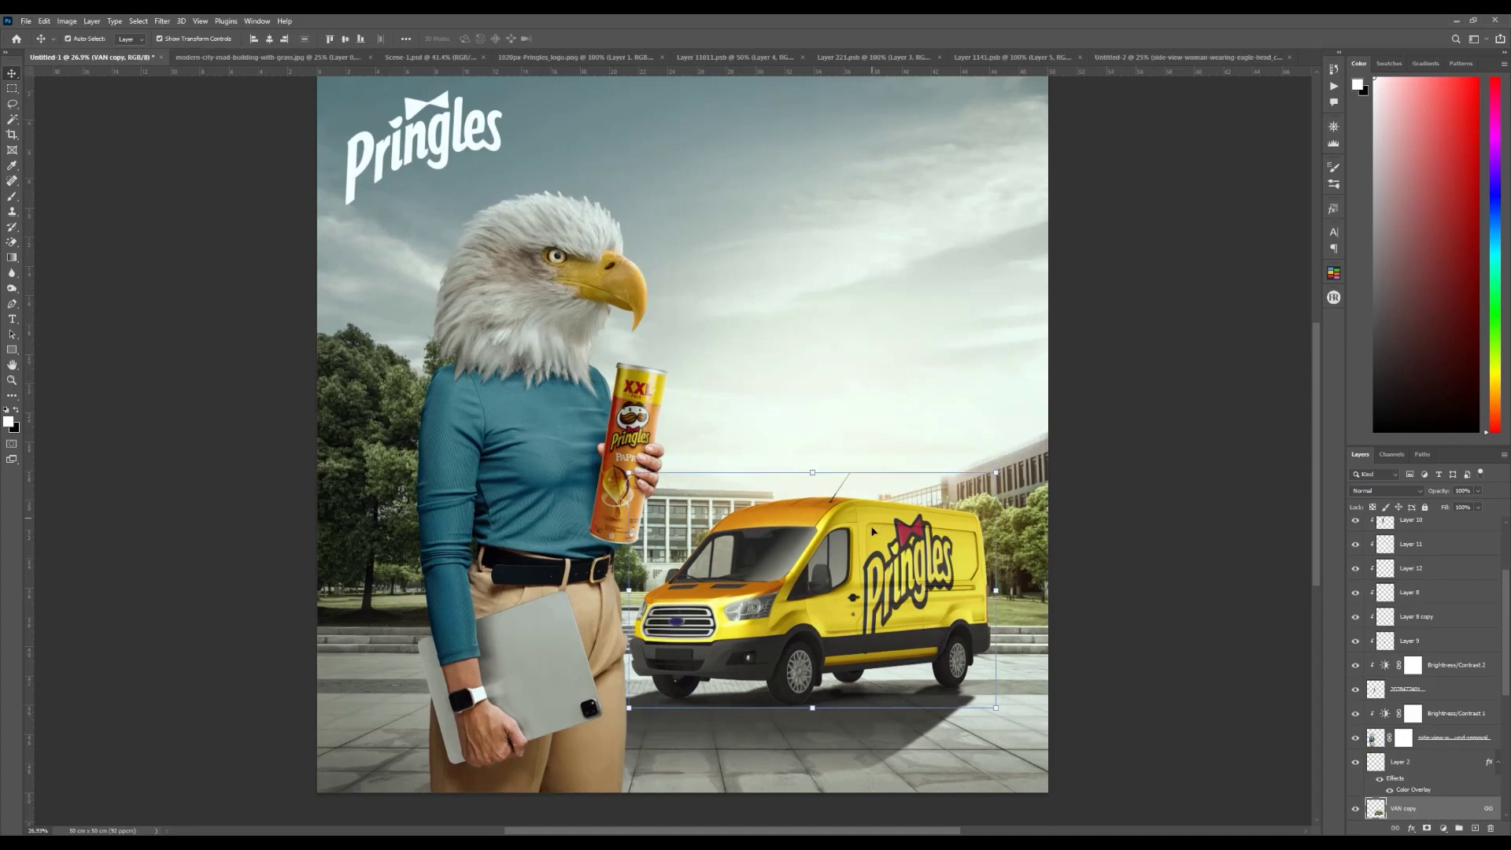
left_click(1474, 828)
left_click(1446, 748, "alt")
Step: Brush a soft white rim highlight along the upper edge of the van's orange front roof
scroll(931, 523, "up", 1)
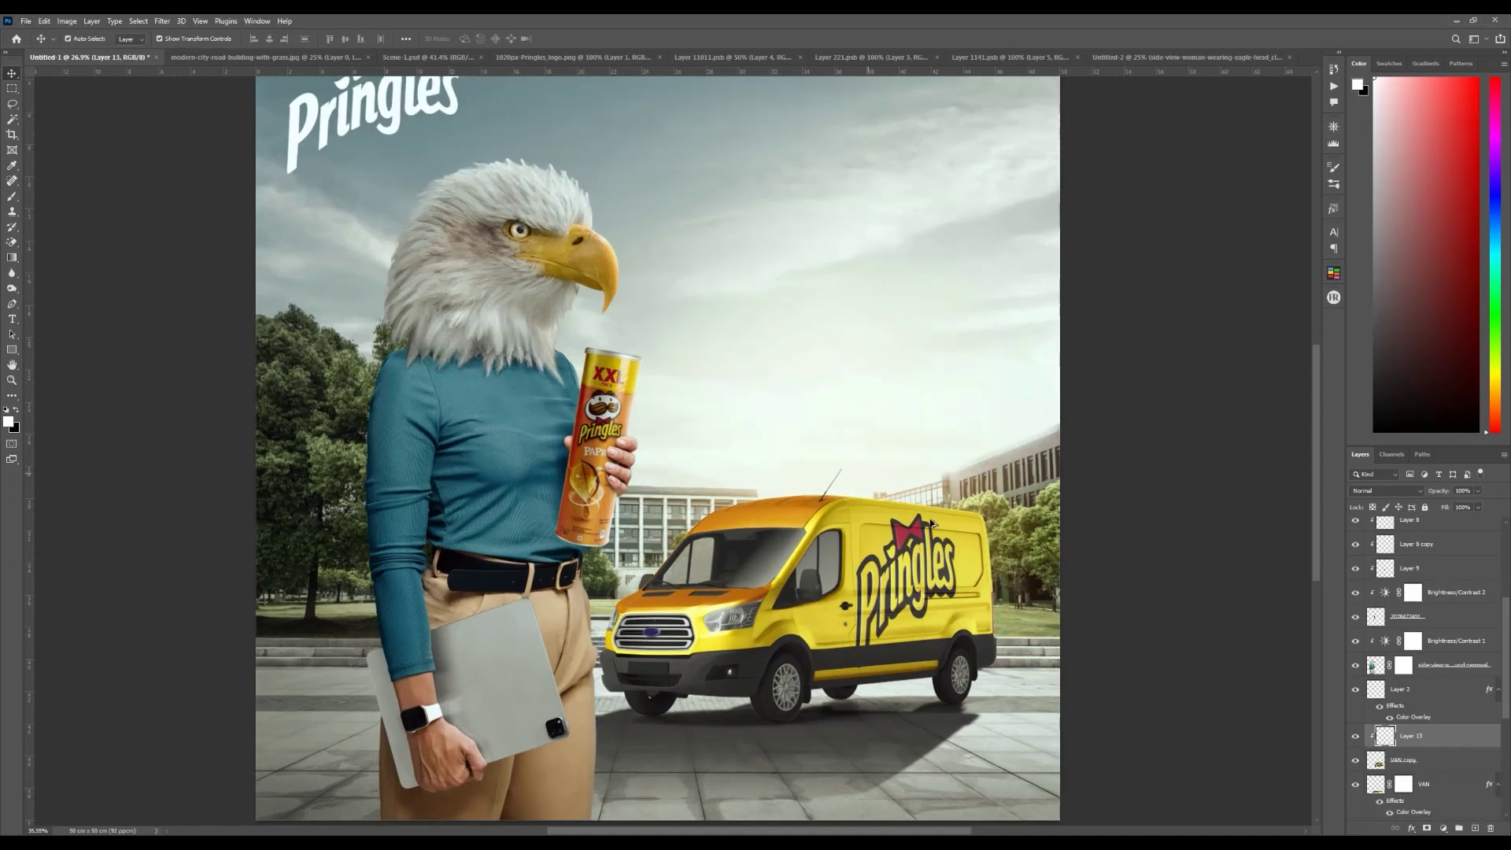
scroll(931, 523, "up", 4)
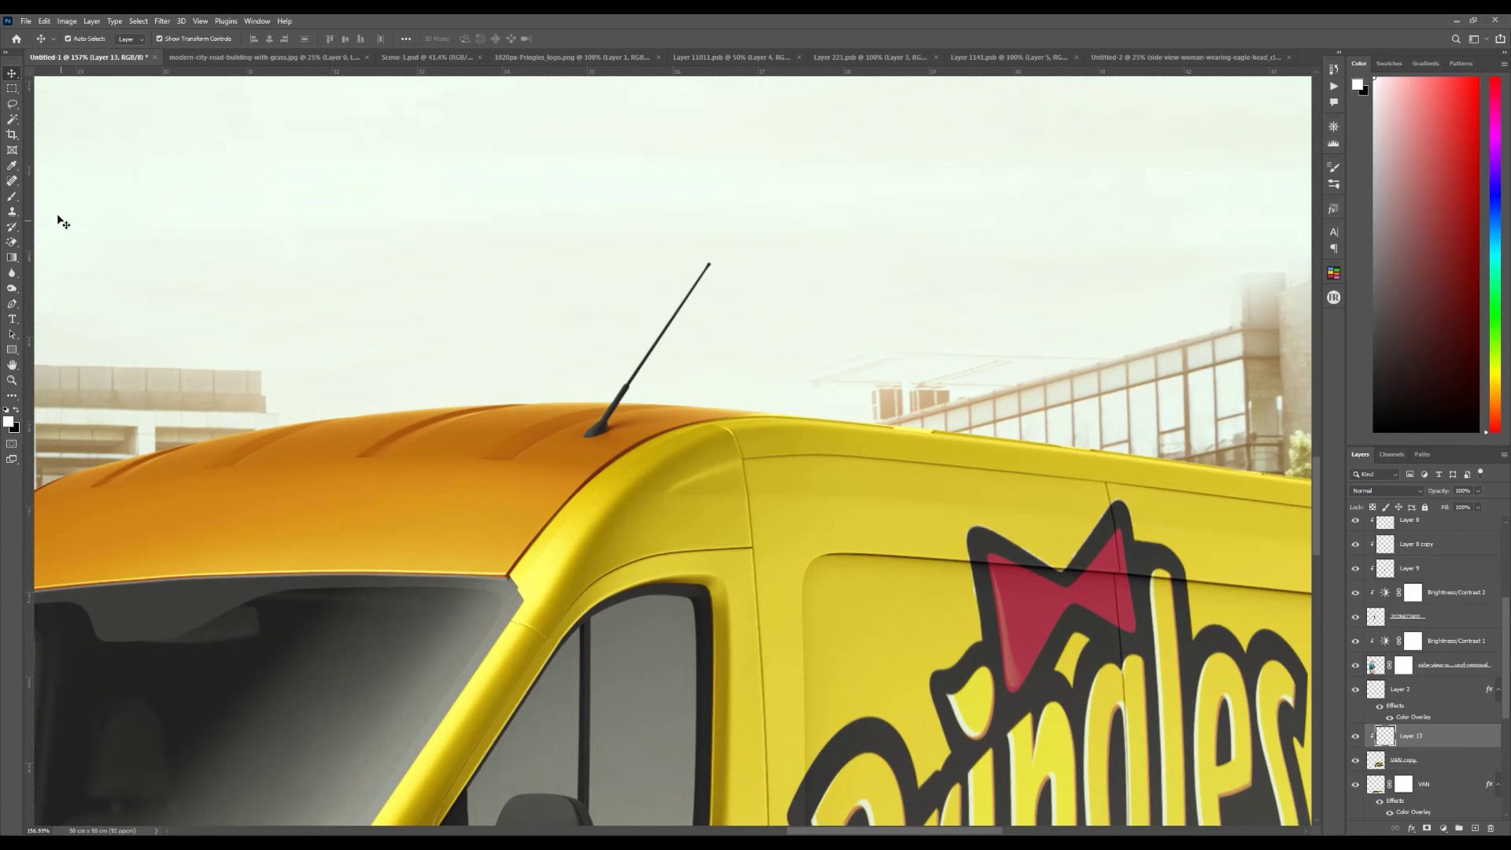
left_click(11, 196)
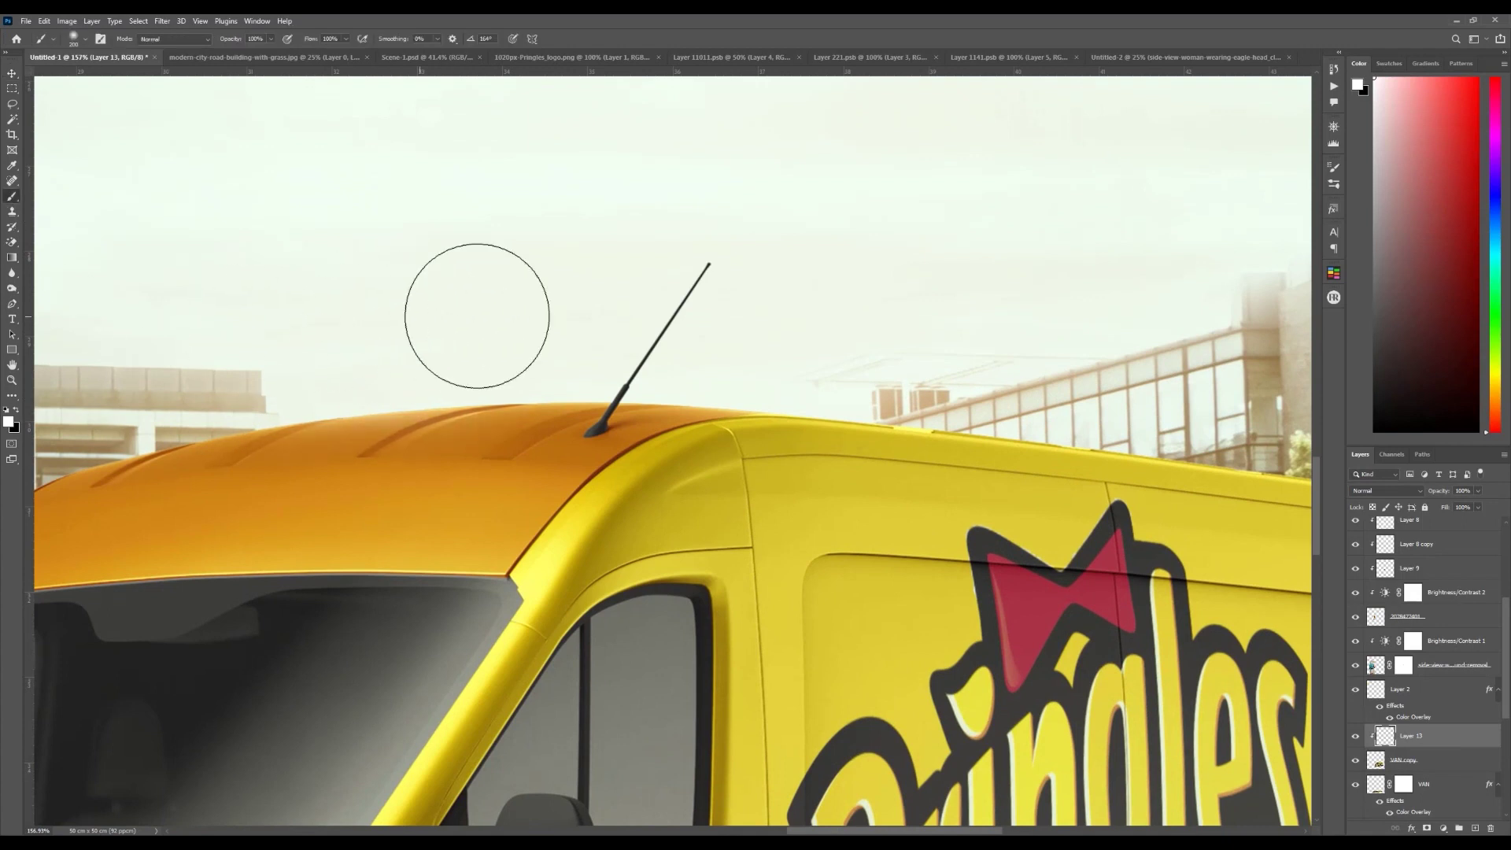
left_click_drag(391, 331, 701, 256)
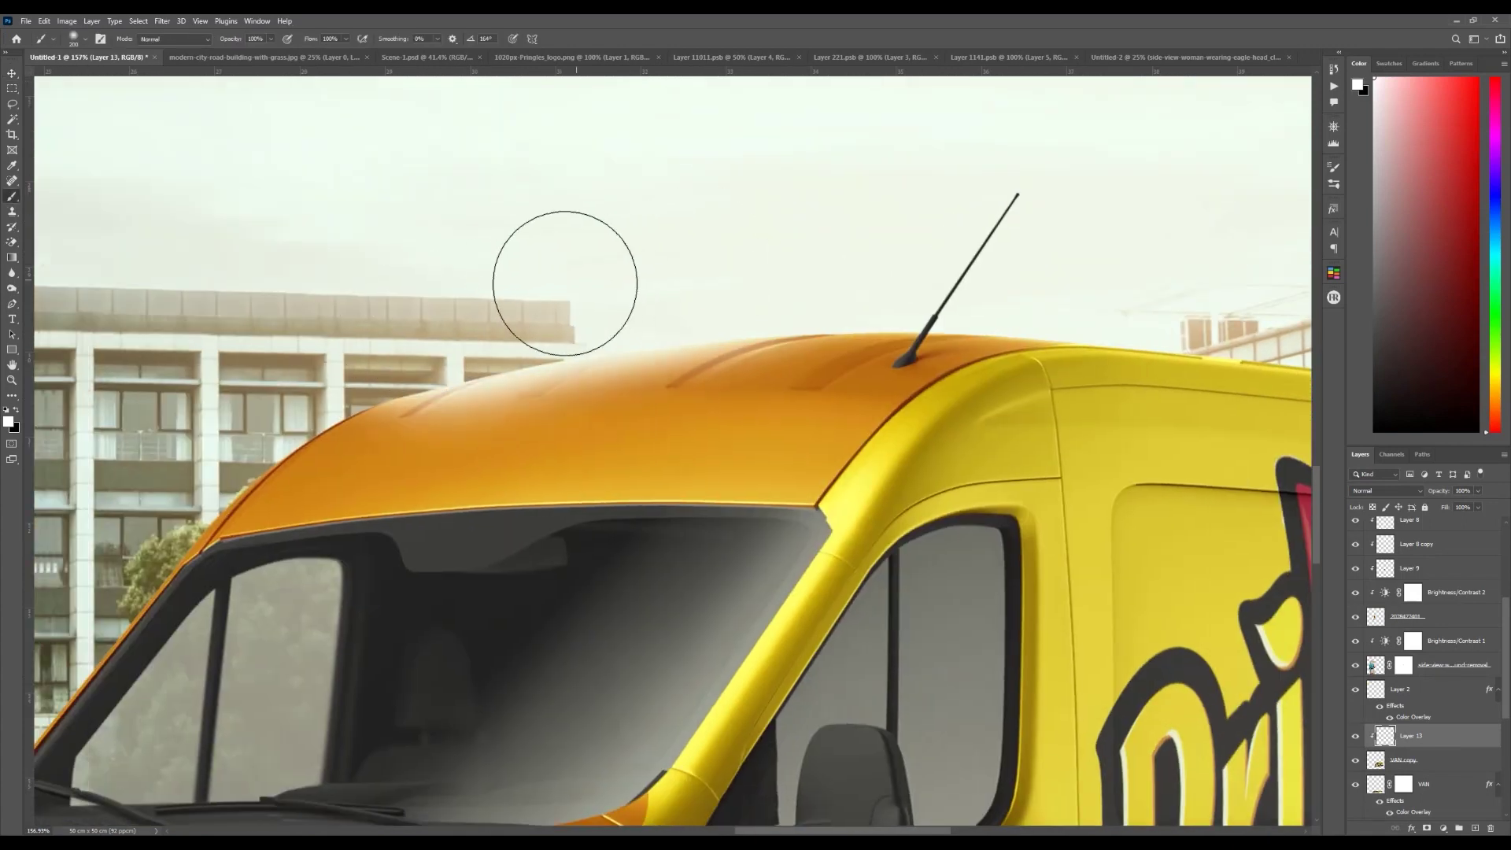
left_click_drag(287, 353, 382, 275)
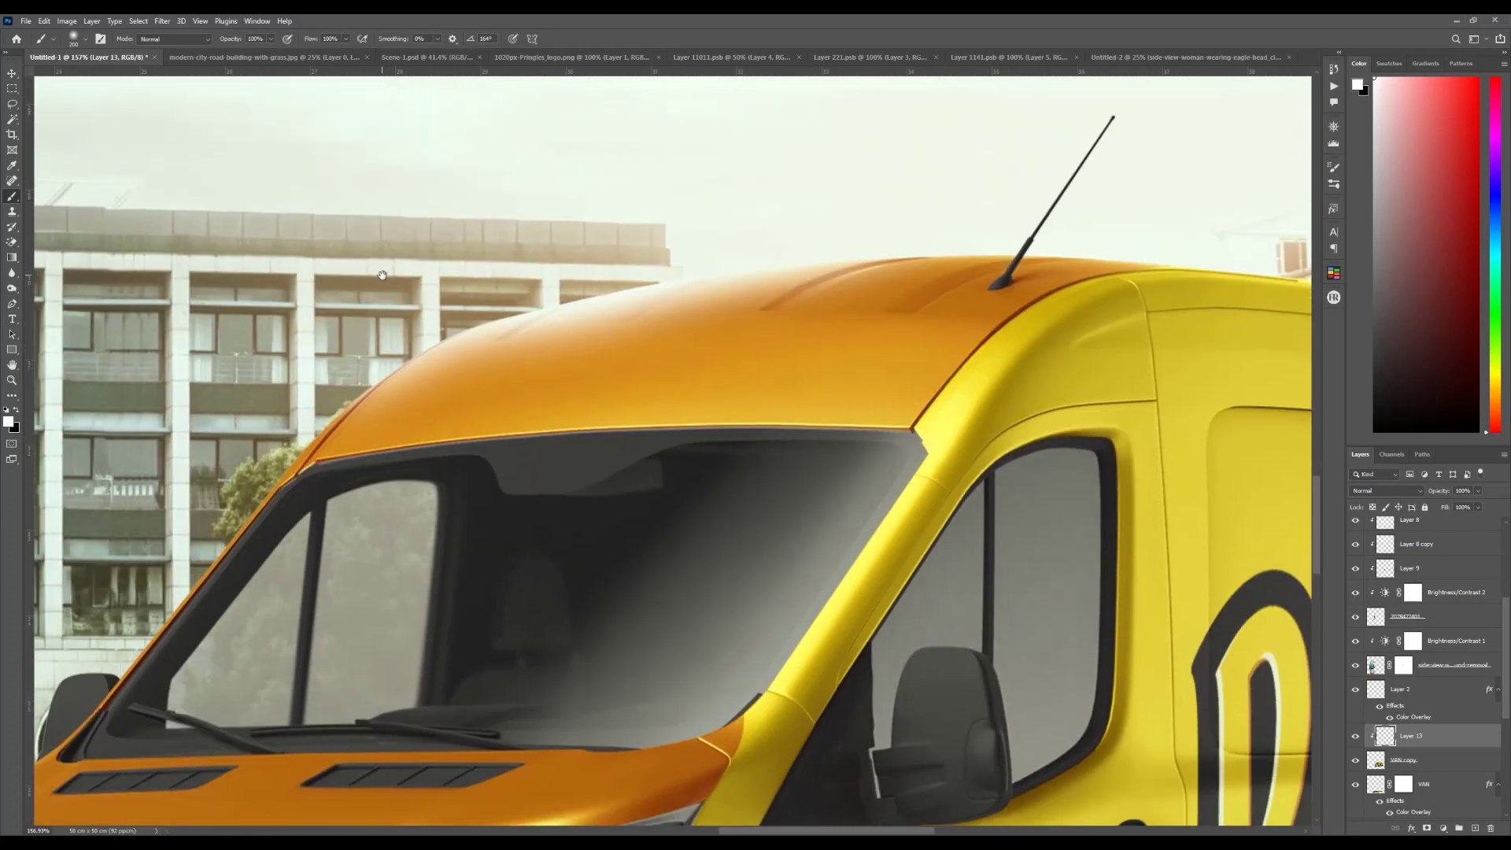
key("bracketleft")
key("bracketleft")
key("bracketleft")
key("bracketleft")
key("bracketleft")
key("bracketleft")
key("bracketleft")
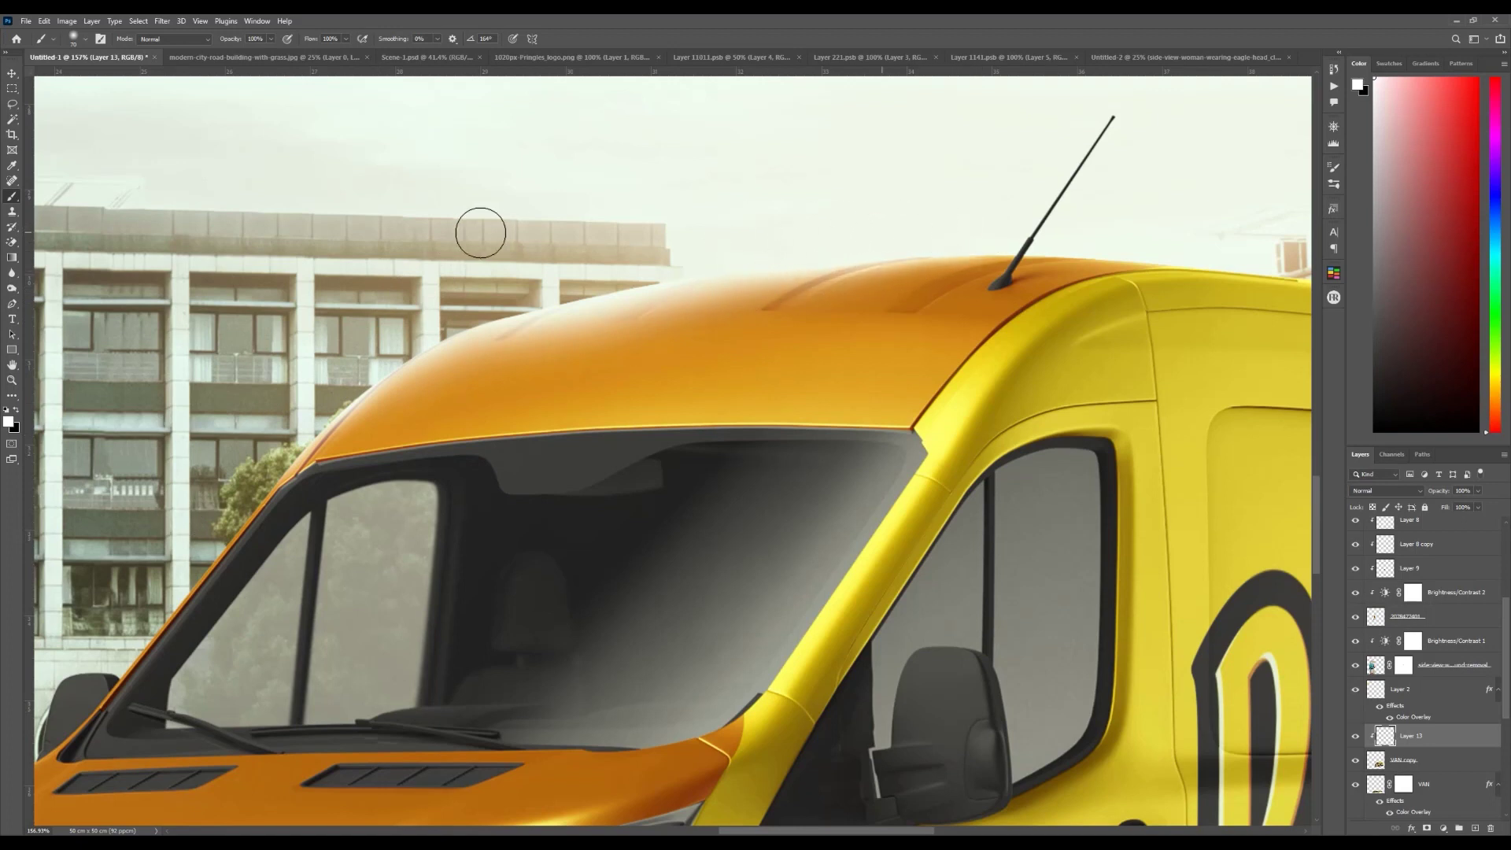
Step: Brush a thin white rim highlight along the top edge of the van's yellow cargo body, from the antenna to the rear corner
scroll(480, 233, "right", 5)
mouse_move(748, 263)
left_mouse_down()
mouse_move(955, 270)
mouse_move(745, 266)
mouse_move(920, 271)
mouse_move(795, 274)
left_mouse_up()
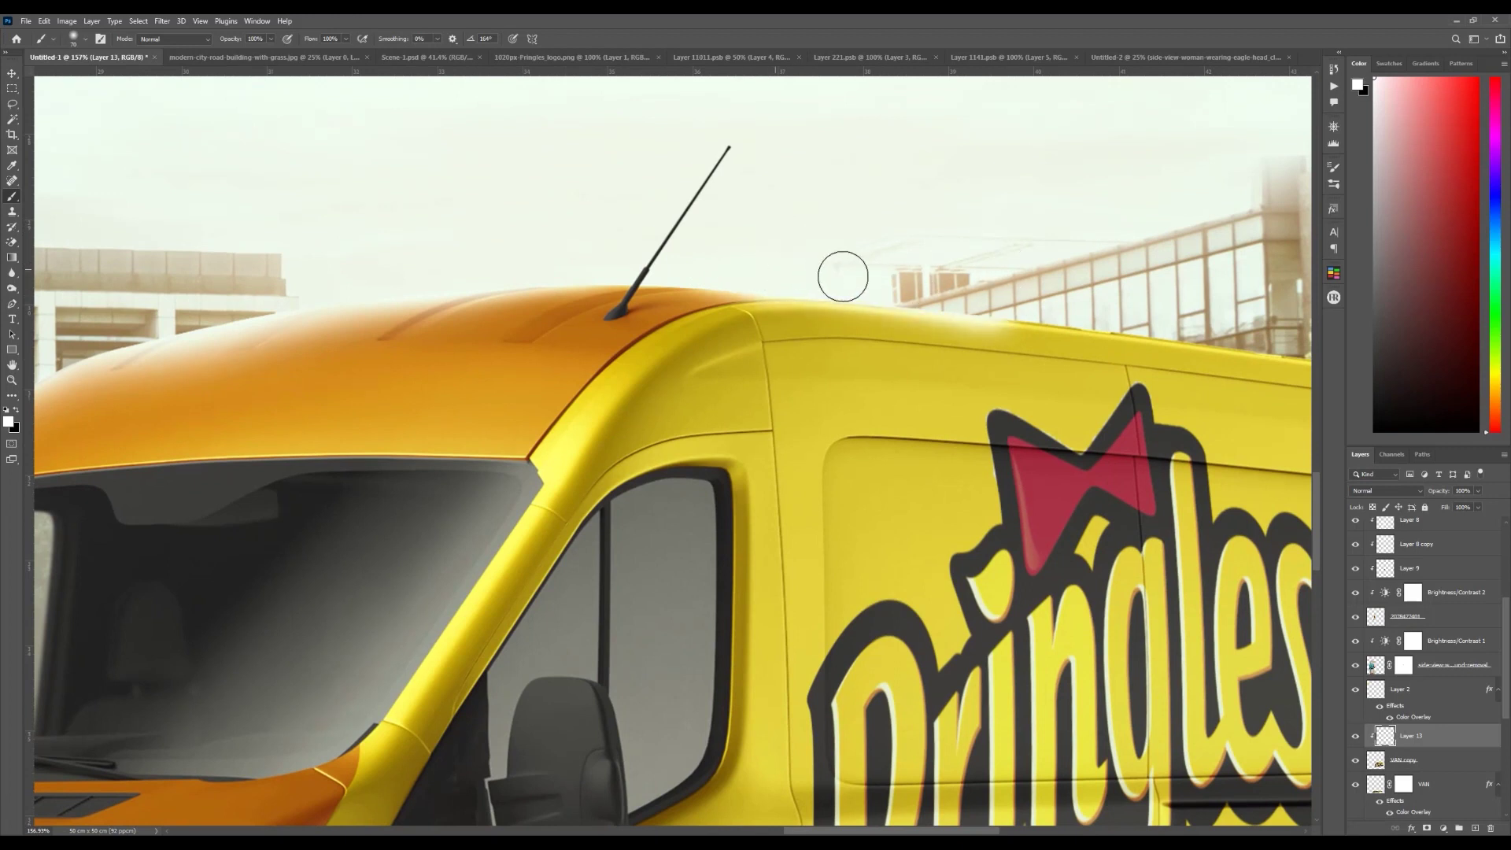
key("ctrl+z")
scroll(755, 260, "up", 4)
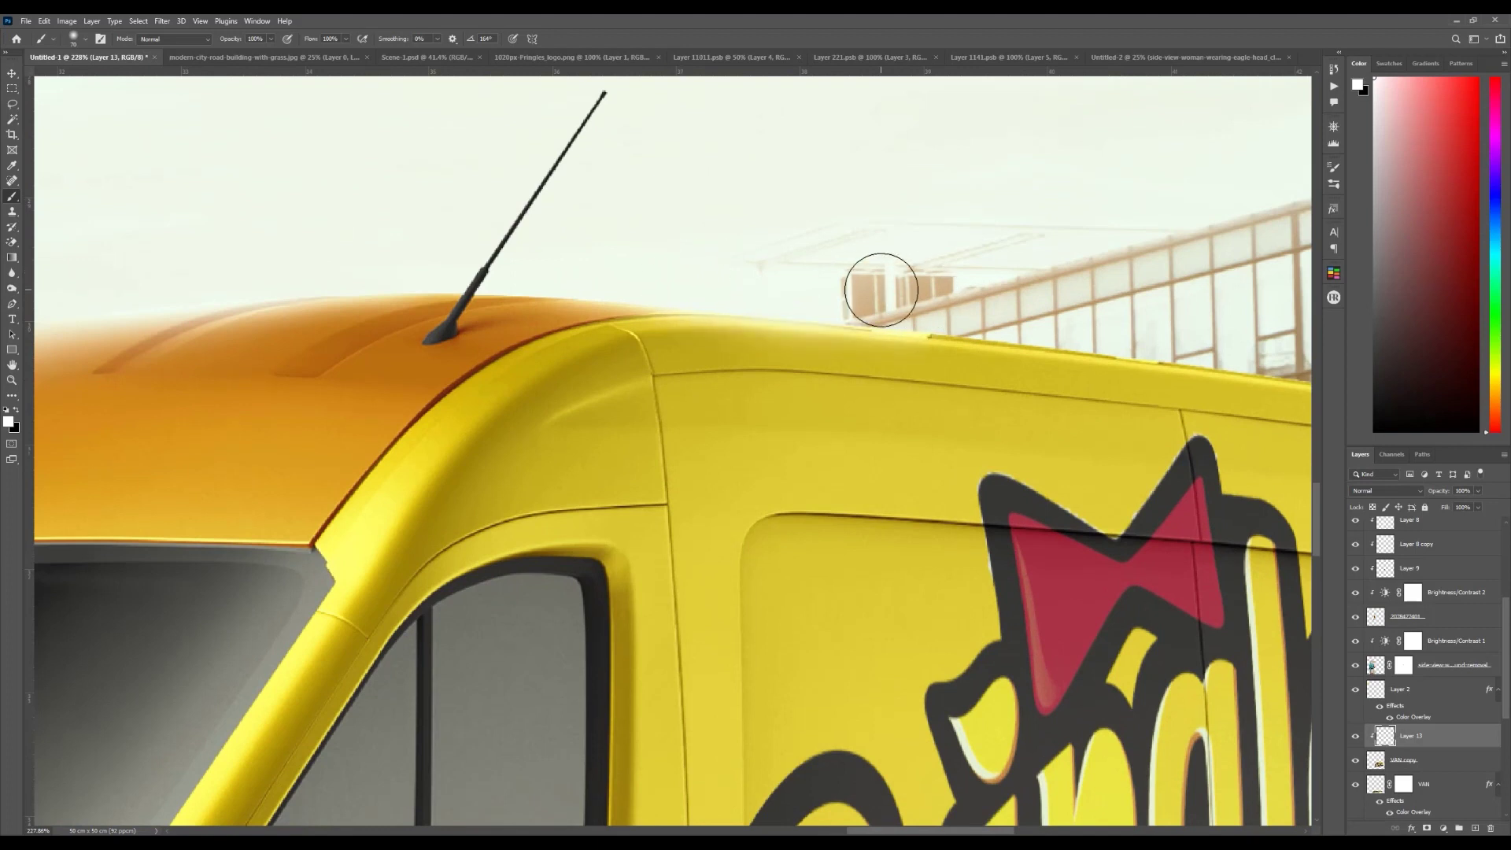
left_click_drag(1072, 293, 674, 215)
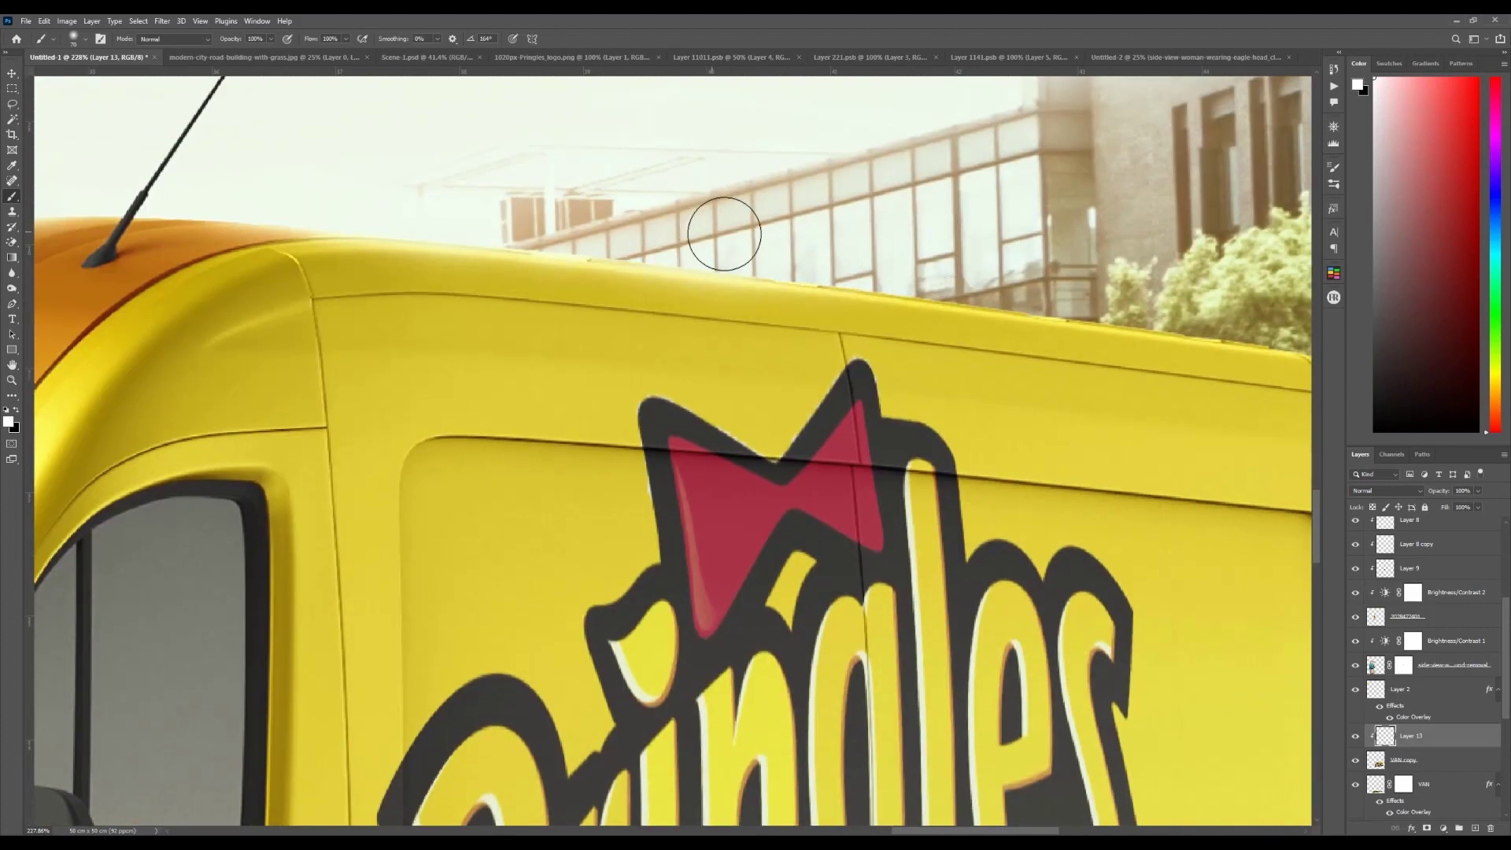
left_click_drag(960, 256, 779, 233)
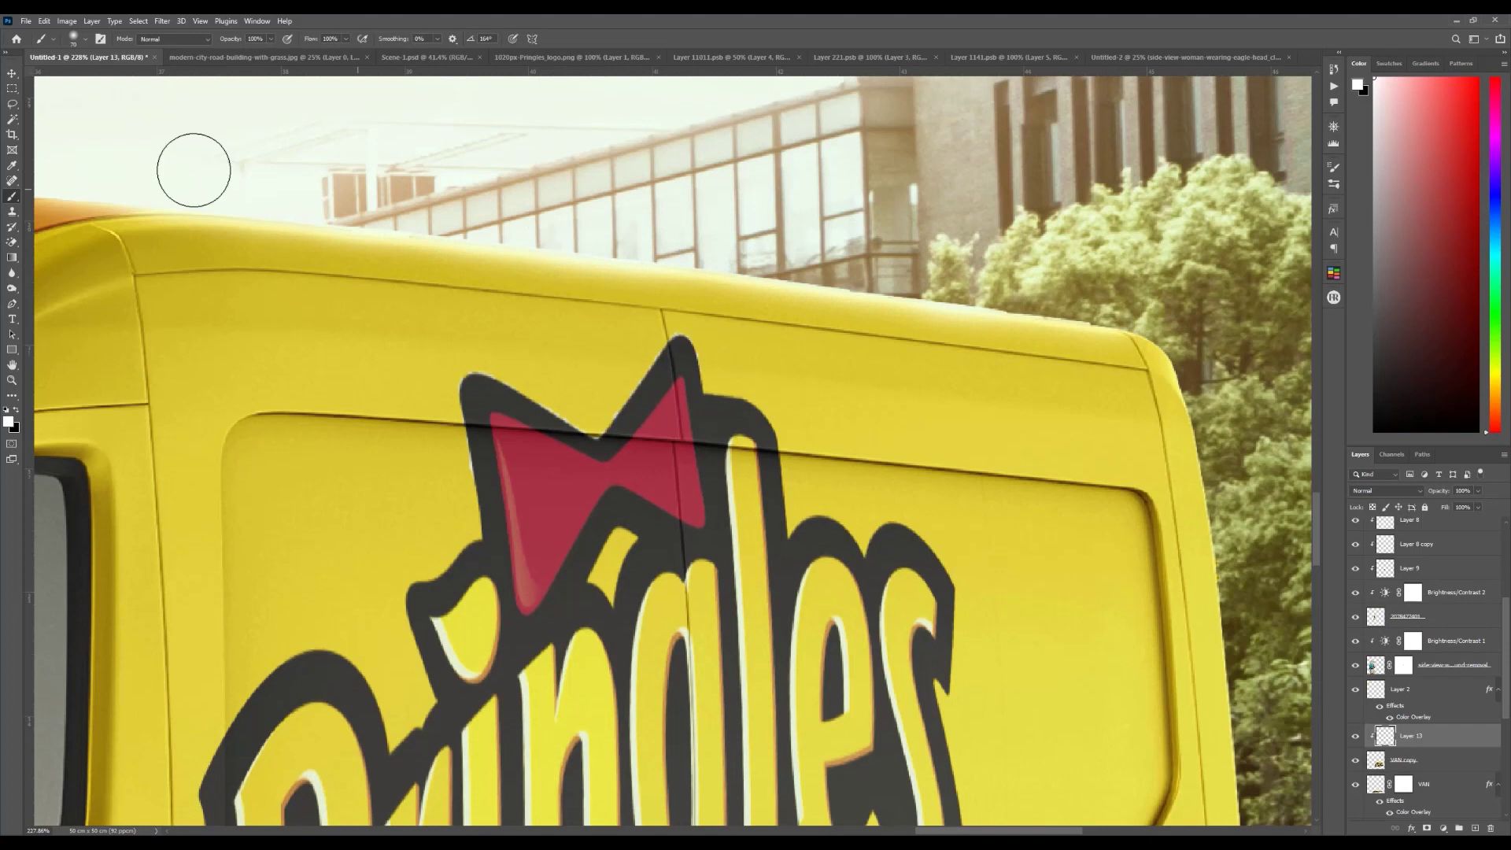
scroll(643, 239, "down", 5, "alt")
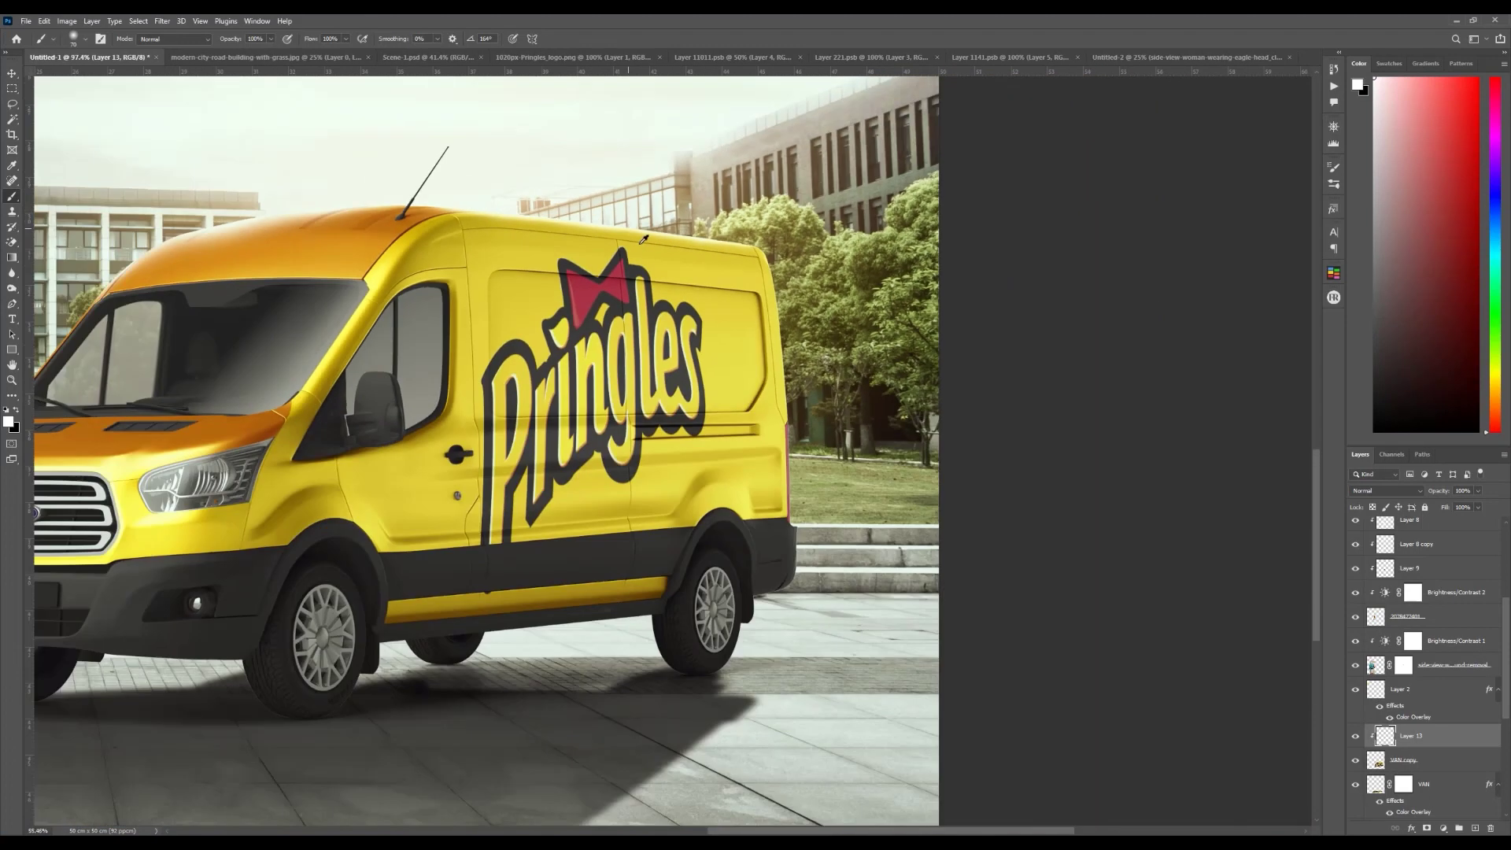
scroll(551, 221, "down", 6, "alt")
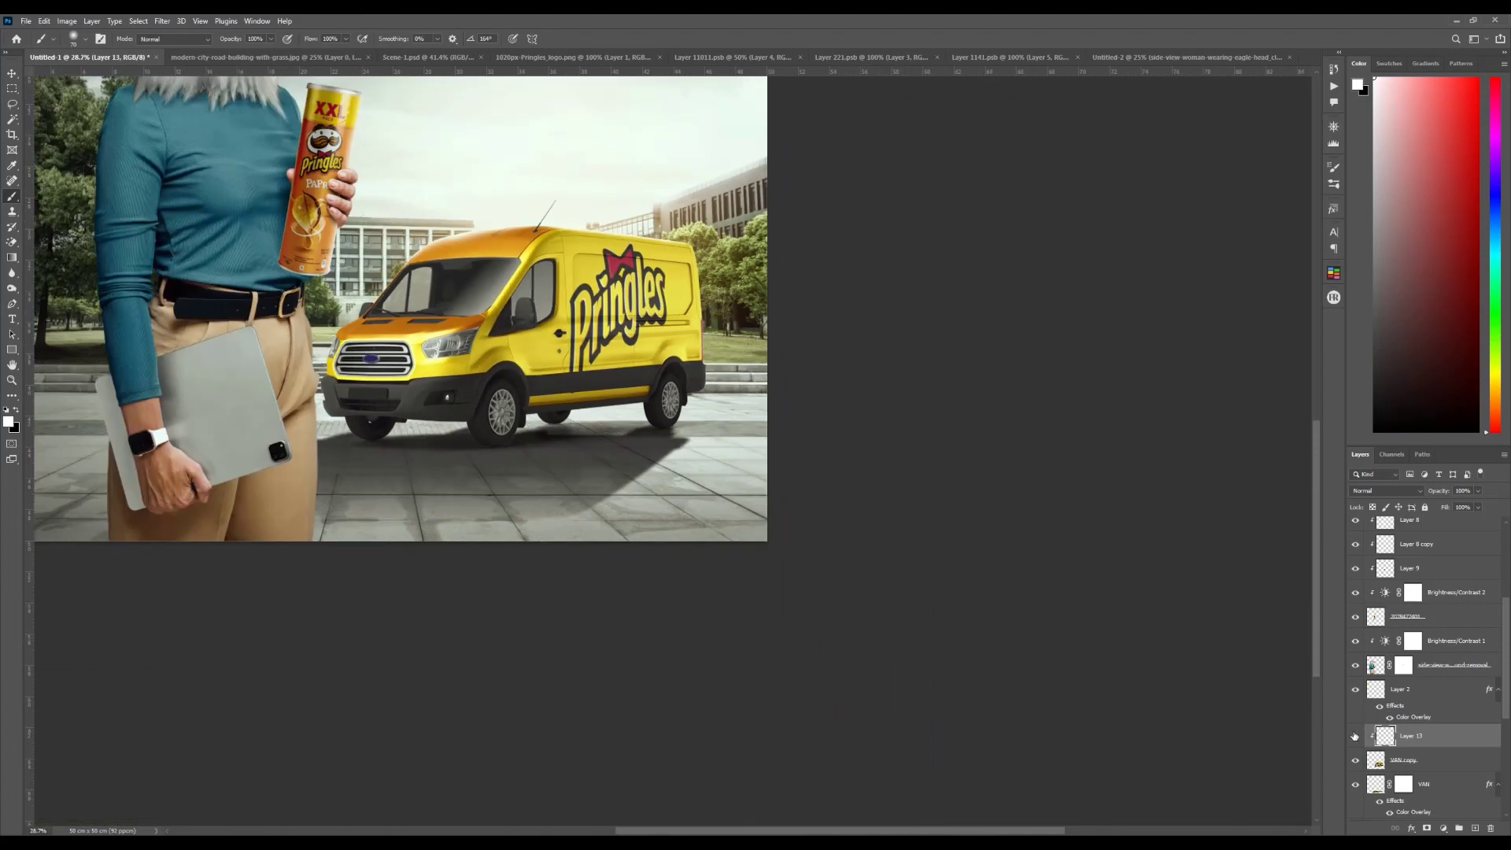
scroll(444, 236, "up", 4, "alt")
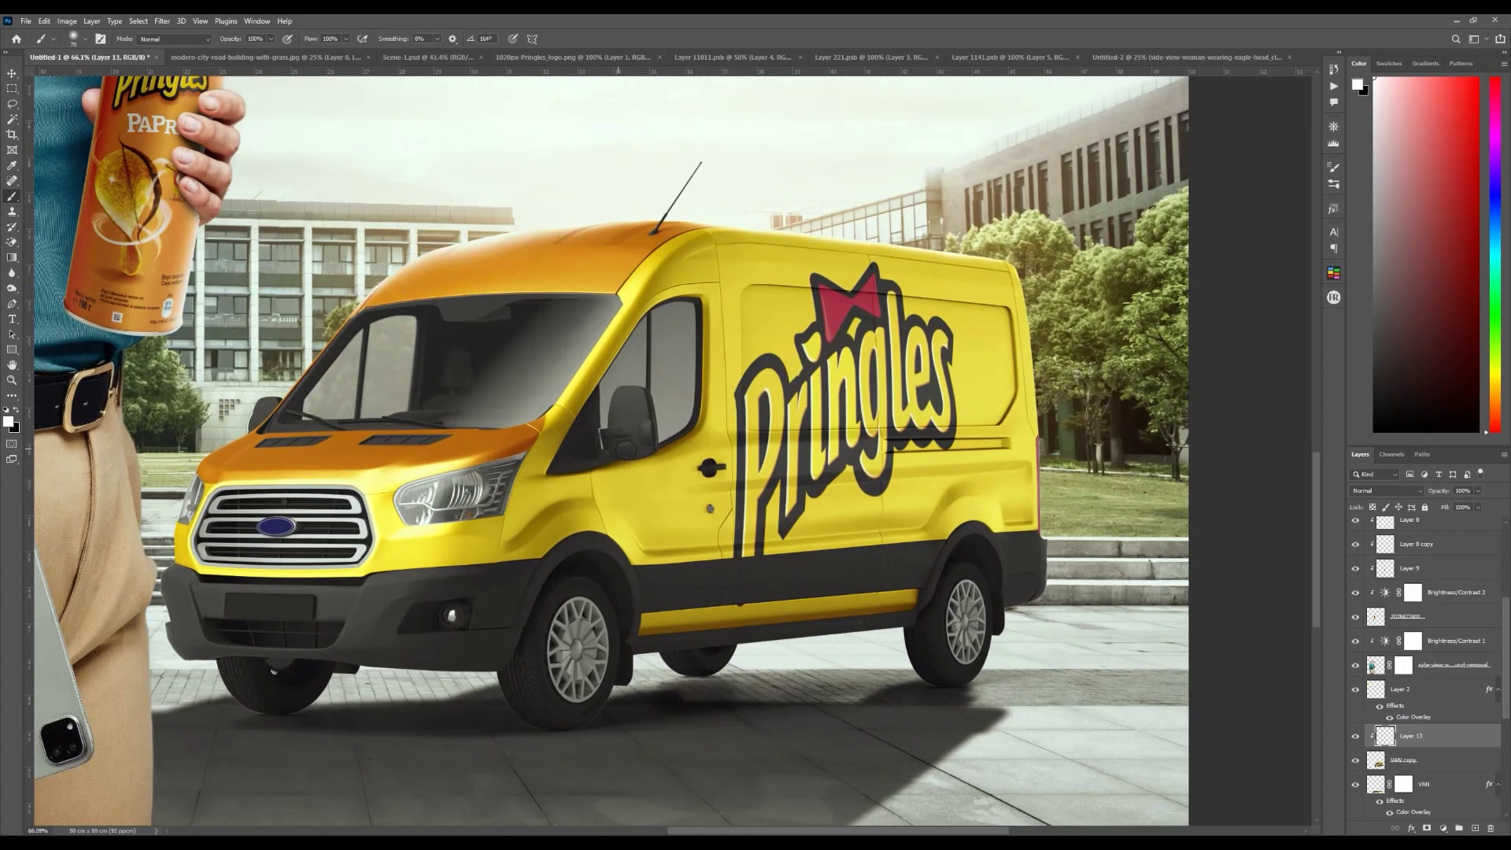
Step: Add another clipped layer beneath the roof highlight layer and brush a white rim light down the van's rear edge
left_click(1474, 831, "ctrl")
scroll(1119, 338, "up", 5, "alt")
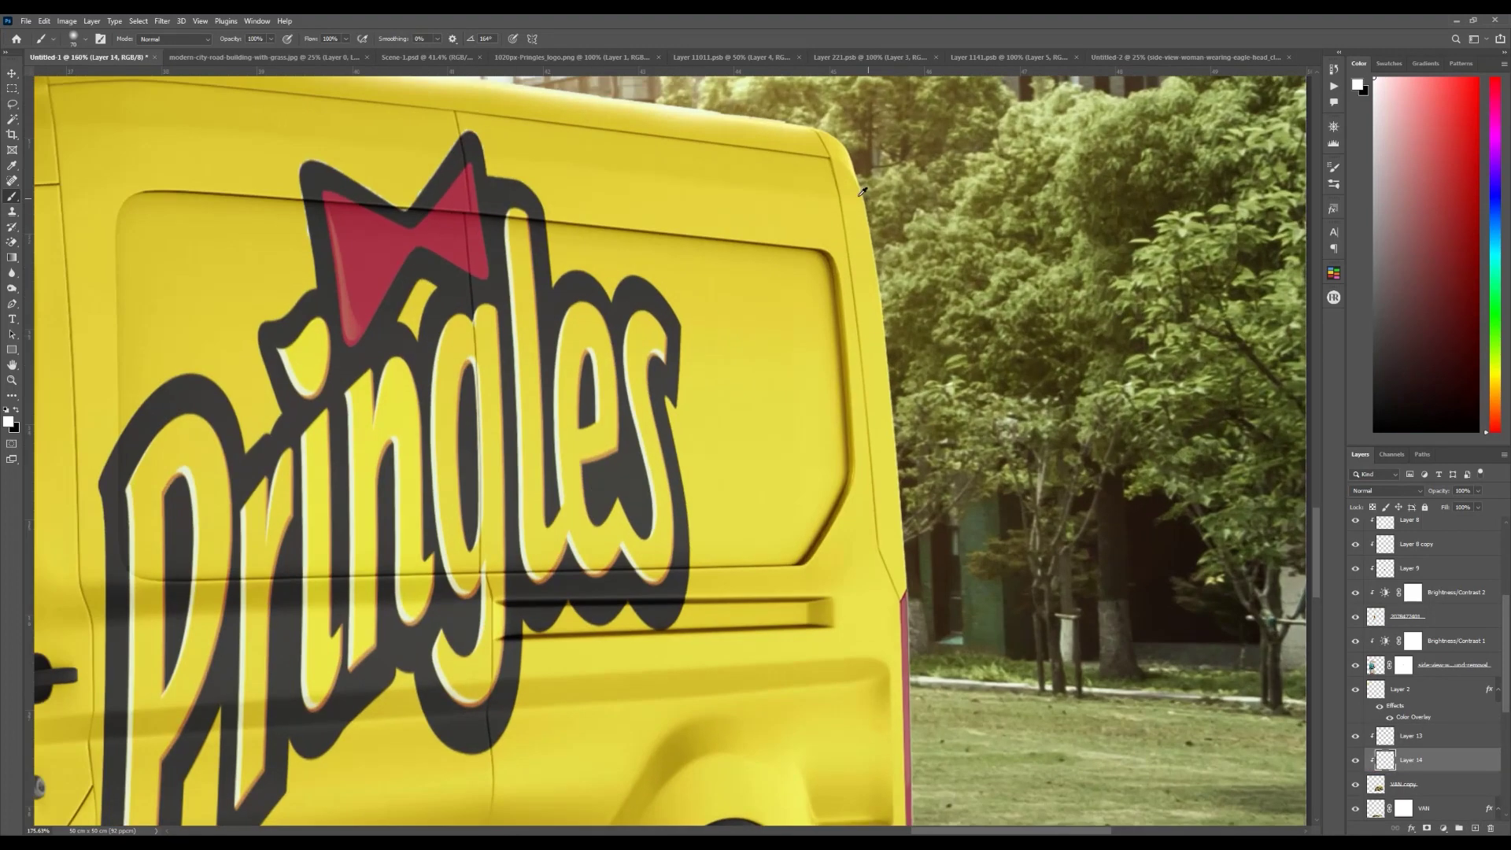
scroll(862, 192, "up", 3, "alt")
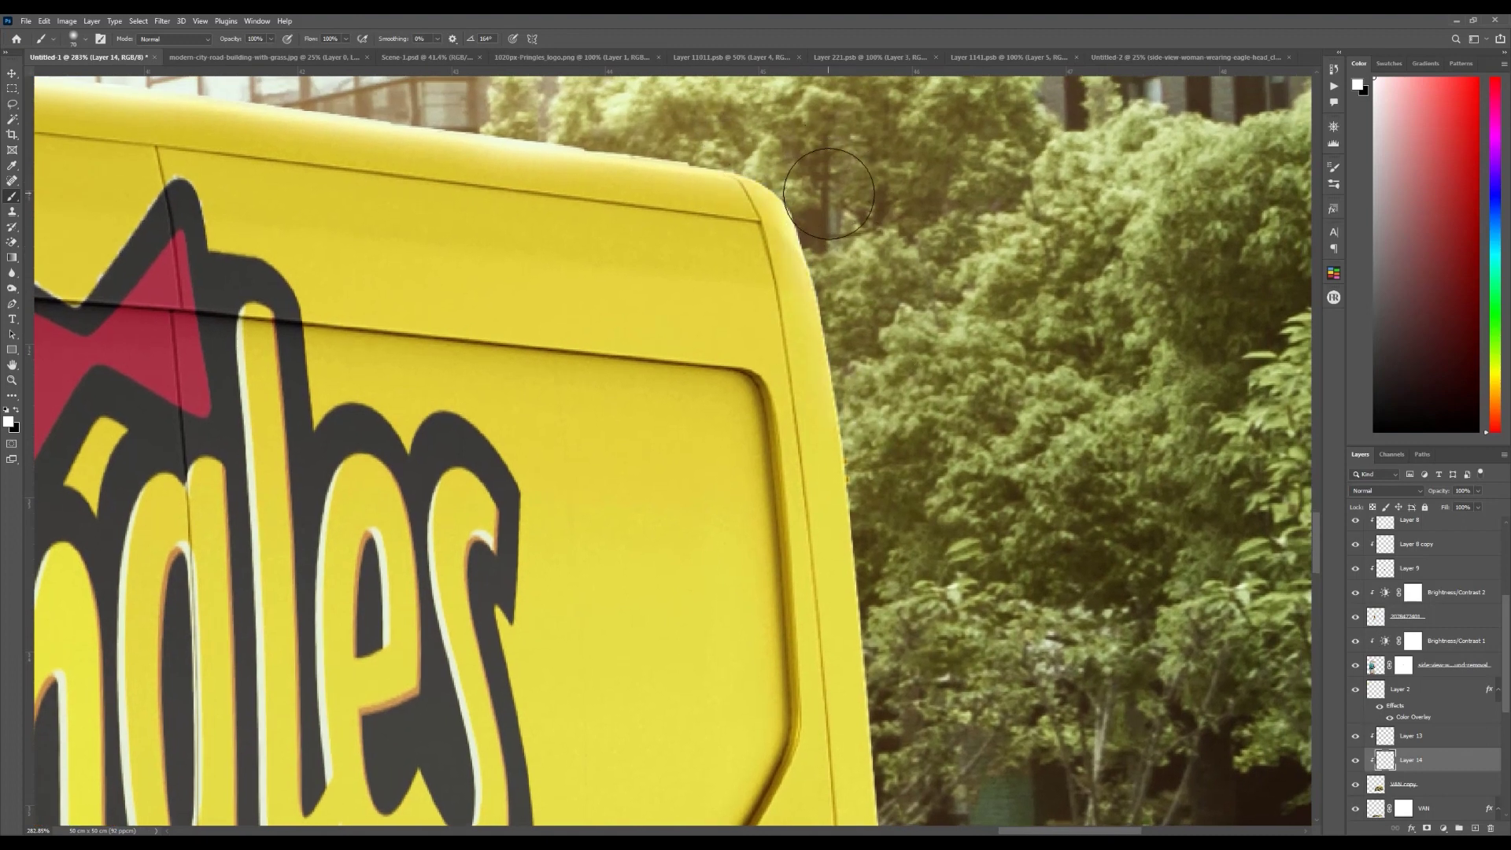
left_click_drag(900, 556, 822, 292)
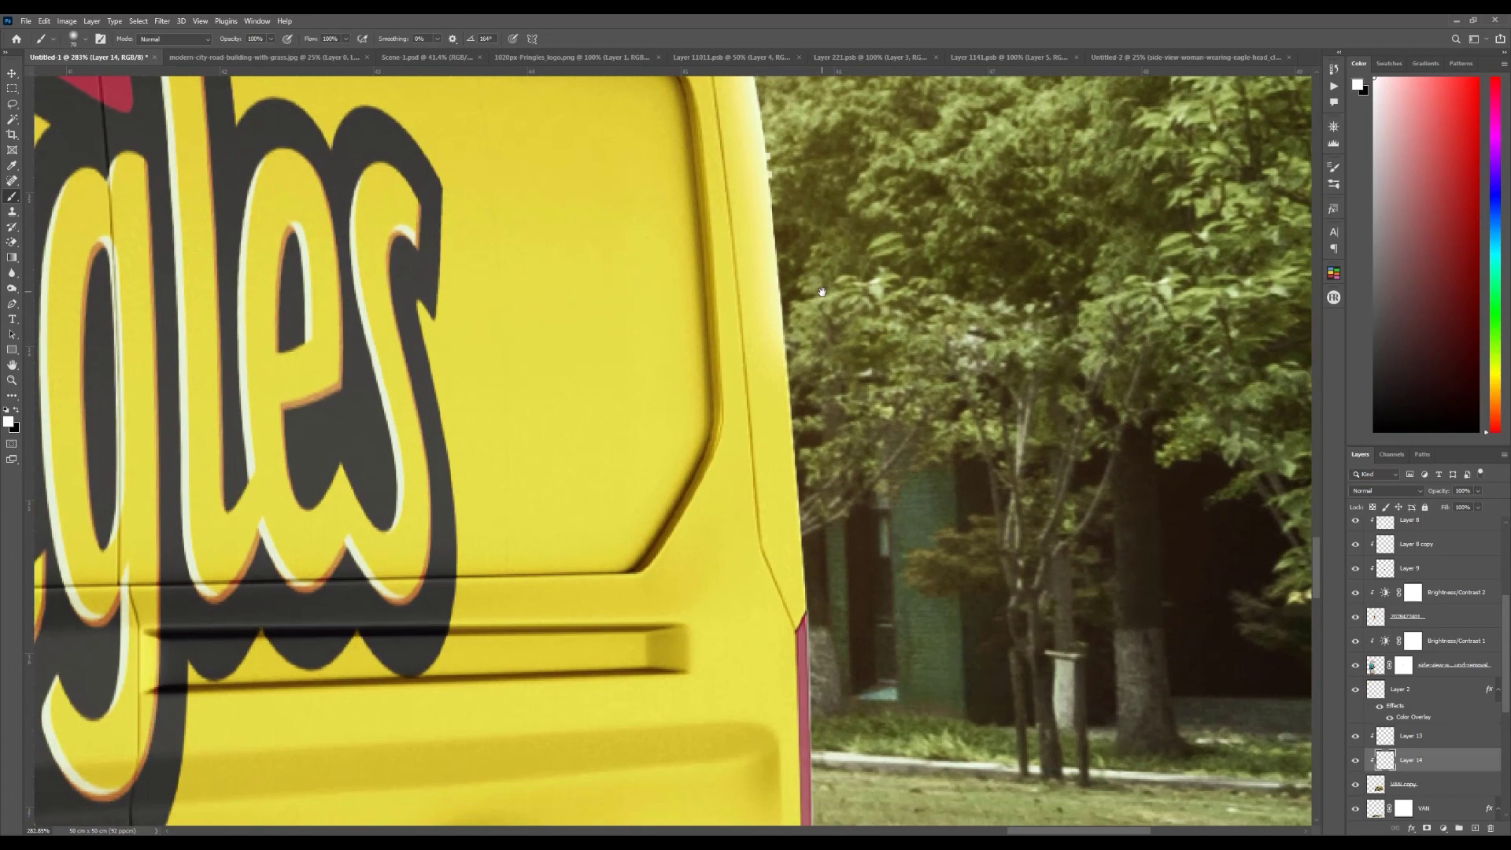
key("ctrl+0")
scroll(900, 581, "up", 6, "alt")
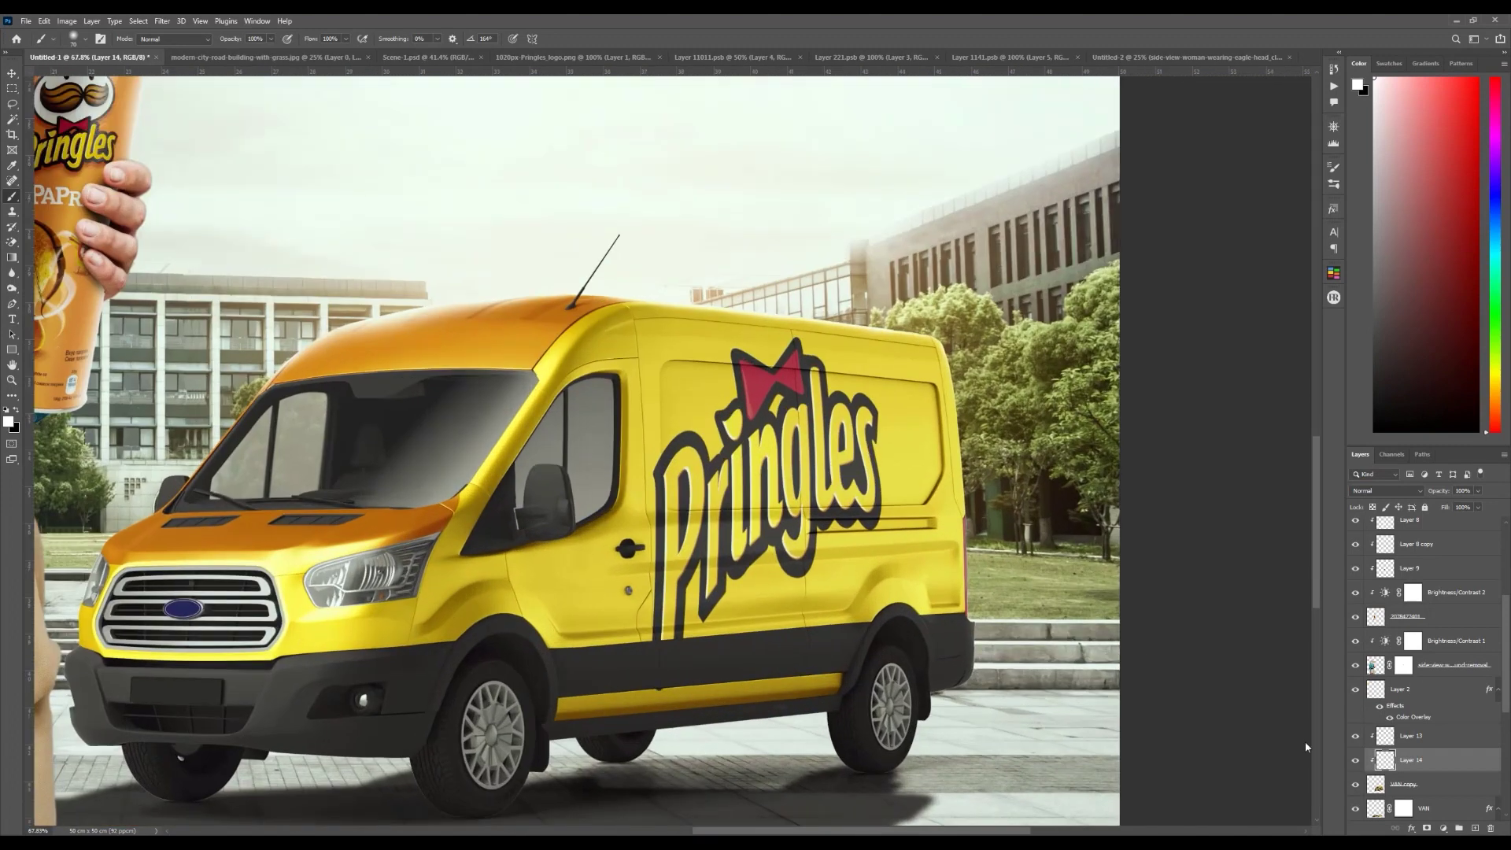
Step: Apply a white-to-transparent gradient at the van's rear end, set its layer to Overlay, and adjust the layer's opacity
left_click(9, 259)
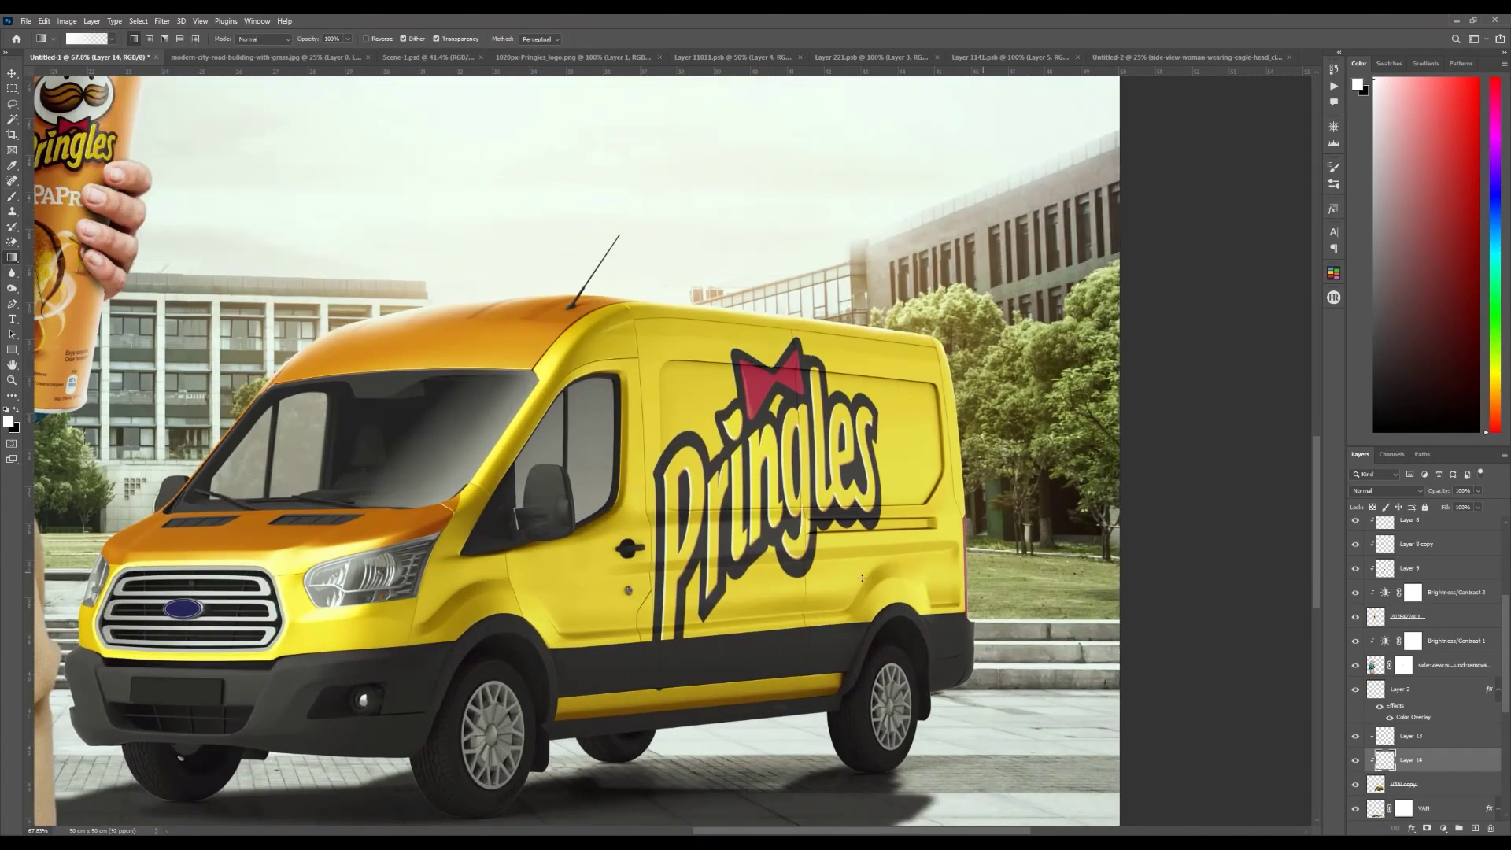
left_click_drag(849, 577, 1115, 534)
key("ctrl+z")
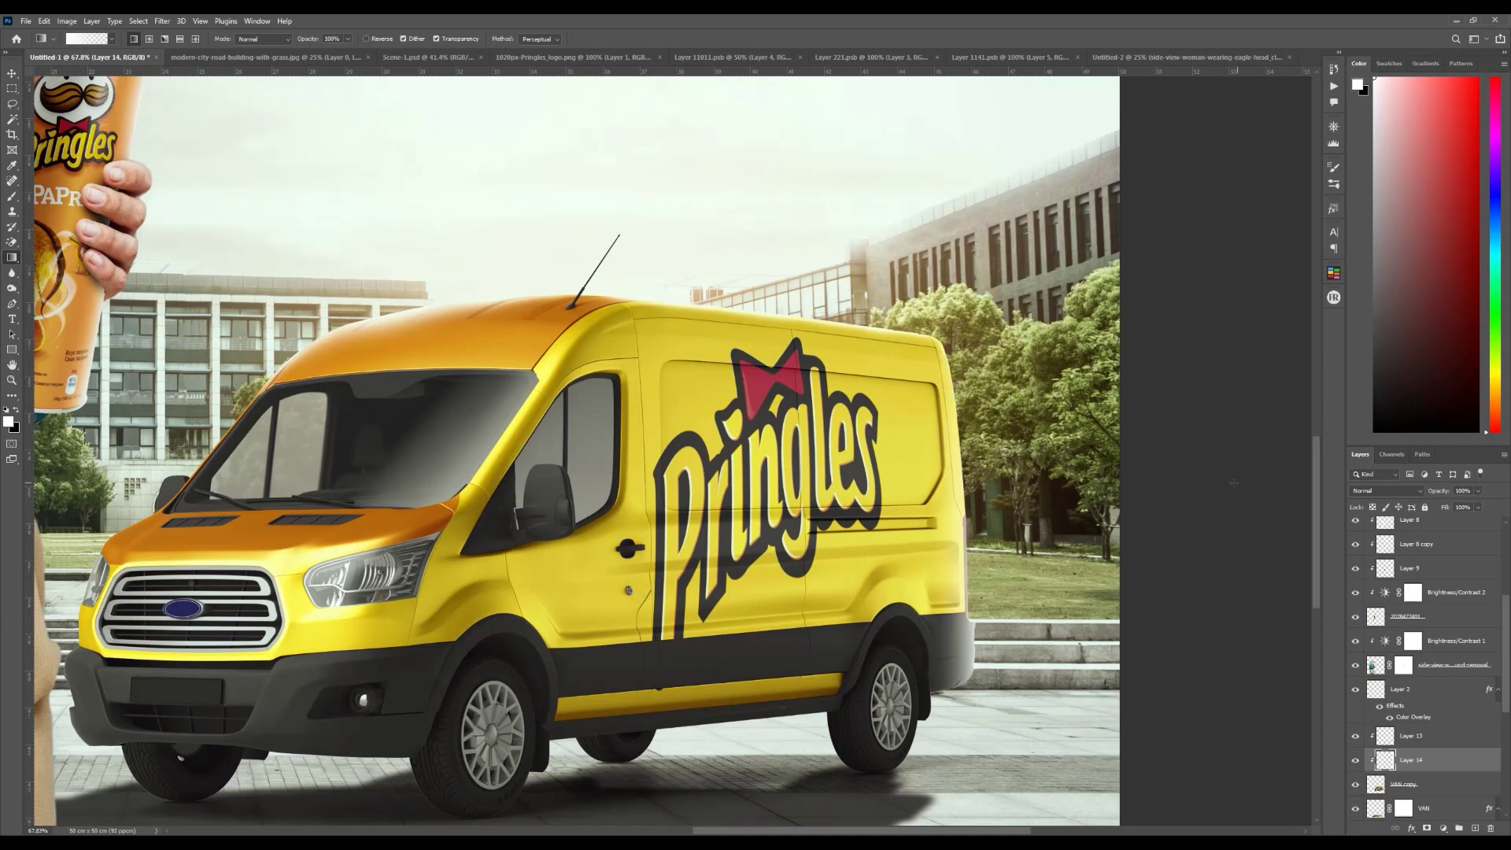
key("ctrl+shift+z")
left_click(1383, 493)
left_click(1398, 635)
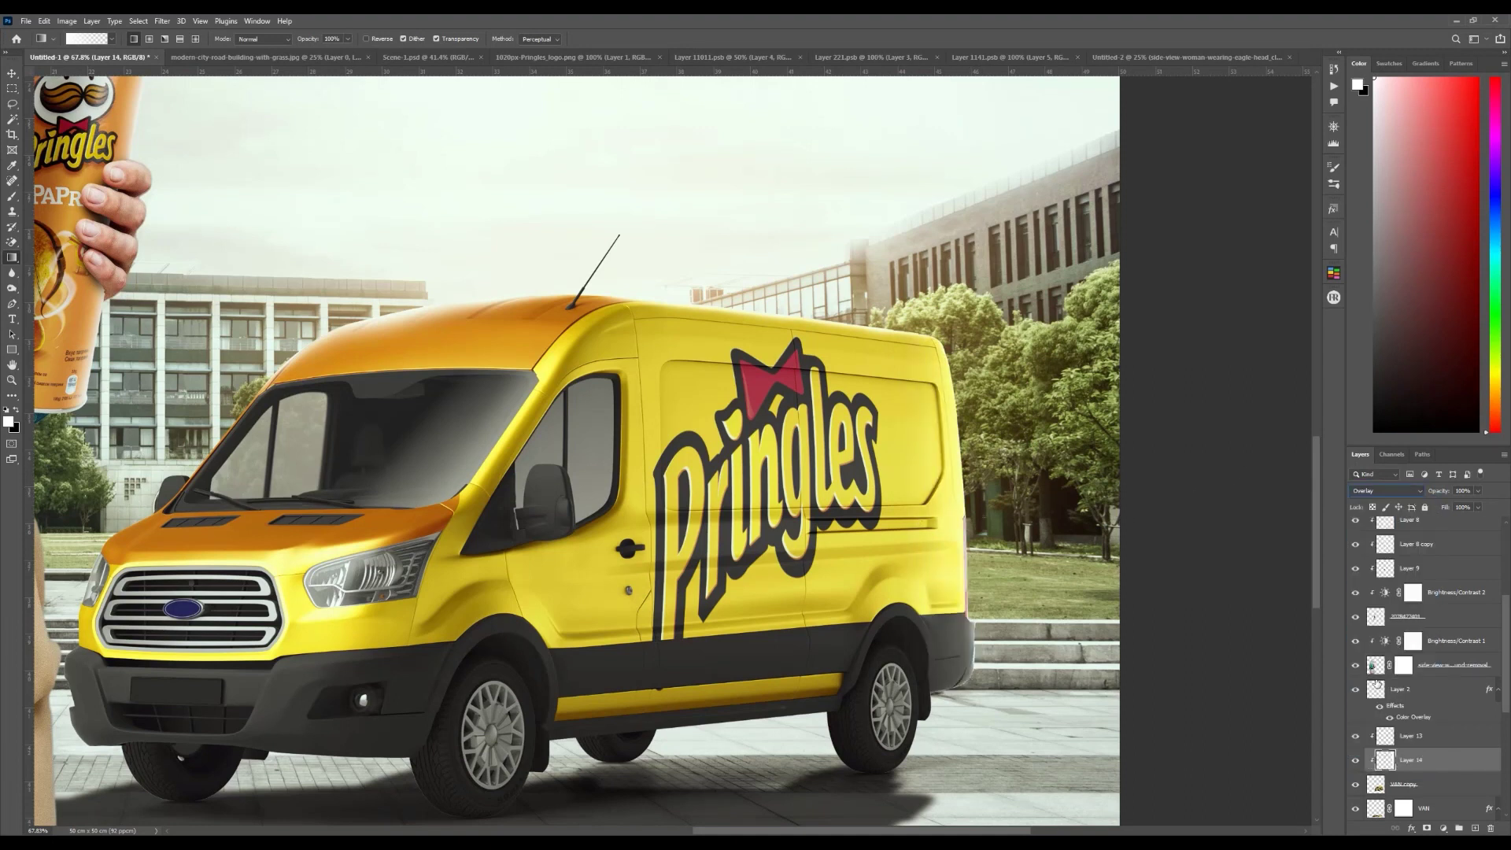
left_click(1354, 760)
left_click(1354, 762)
left_click_drag(1444, 499, 1431, 495)
Step: Add a new clipped layer and paint a soft white glow over the van's orange roof with a much larger brush
left_click(1473, 827)
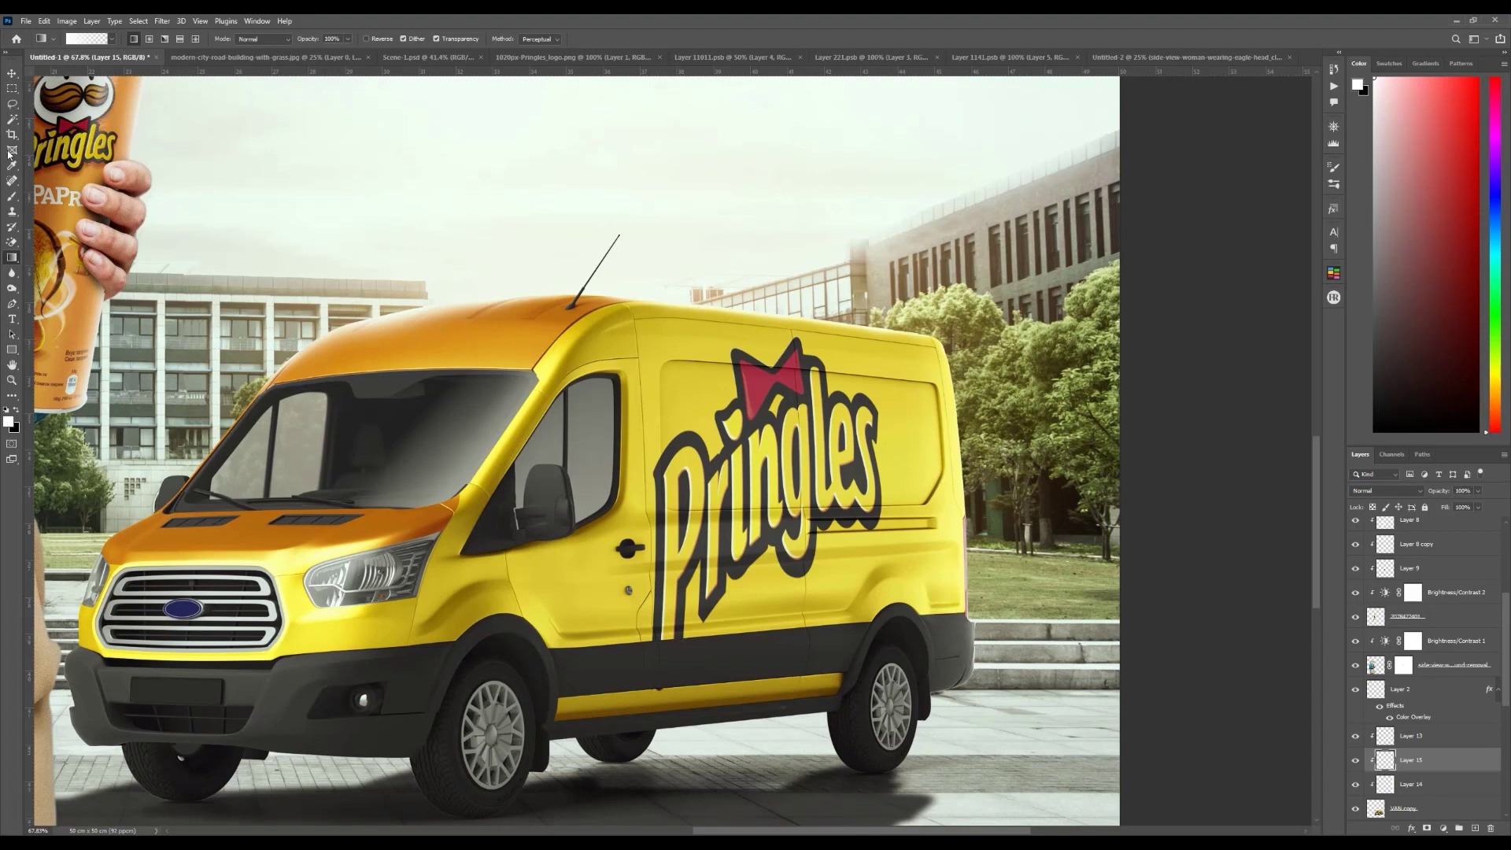
left_click(12, 196)
key("bracketright")
key("bracketright")
key("bracketright")
key("bracketright")
key("bracketright")
key("bracketright")
key("bracketright")
key("bracketright")
key("bracketright")
key("bracketright")
key("bracketright")
key("bracketright")
key("bracketright")
key("bracketright")
key("bracketright")
key("bracketright")
key("bracketright")
key("bracketright")
key("bracketright")
key("bracketleft")
key("bracketleft")
key("bracketleft")
key("bracketleft")
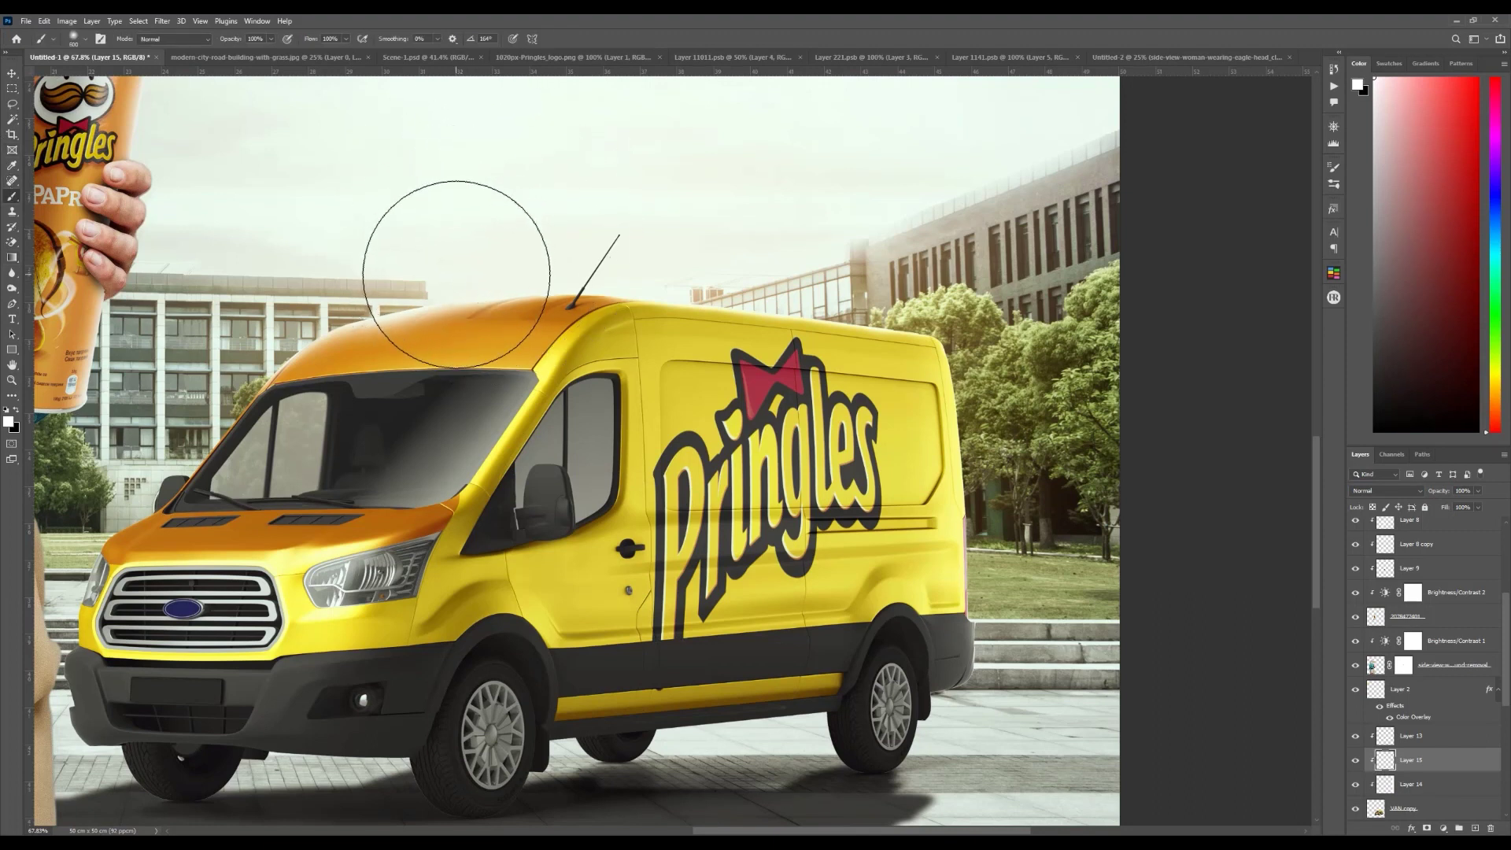
left_click_drag(455, 243, 601, 297)
Step: Set the roof glow layer's blend mode to Overlay and its opacity to 67%
left_click(1385, 490)
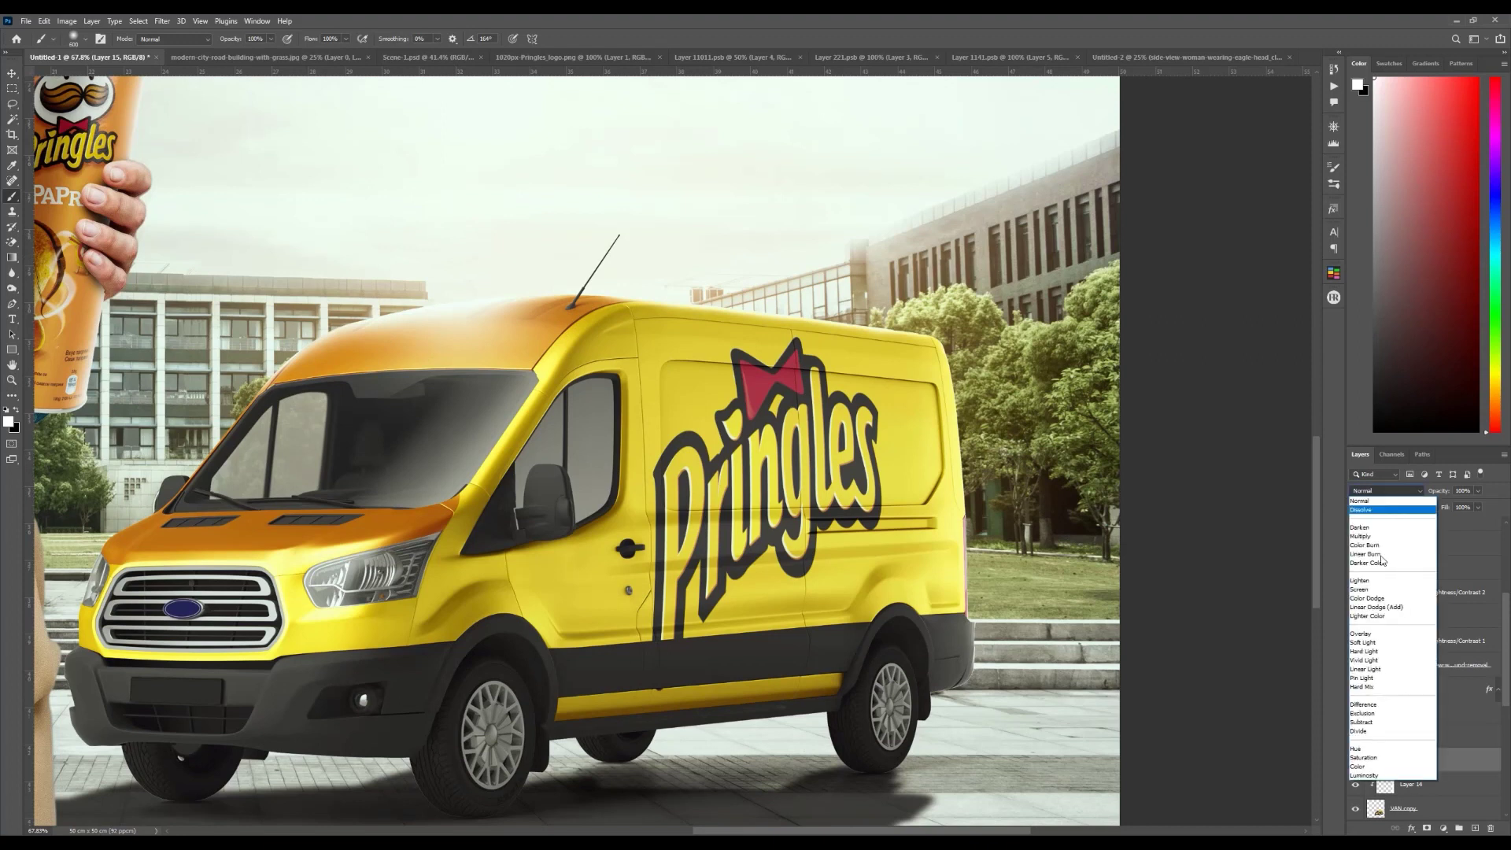
key("Up")
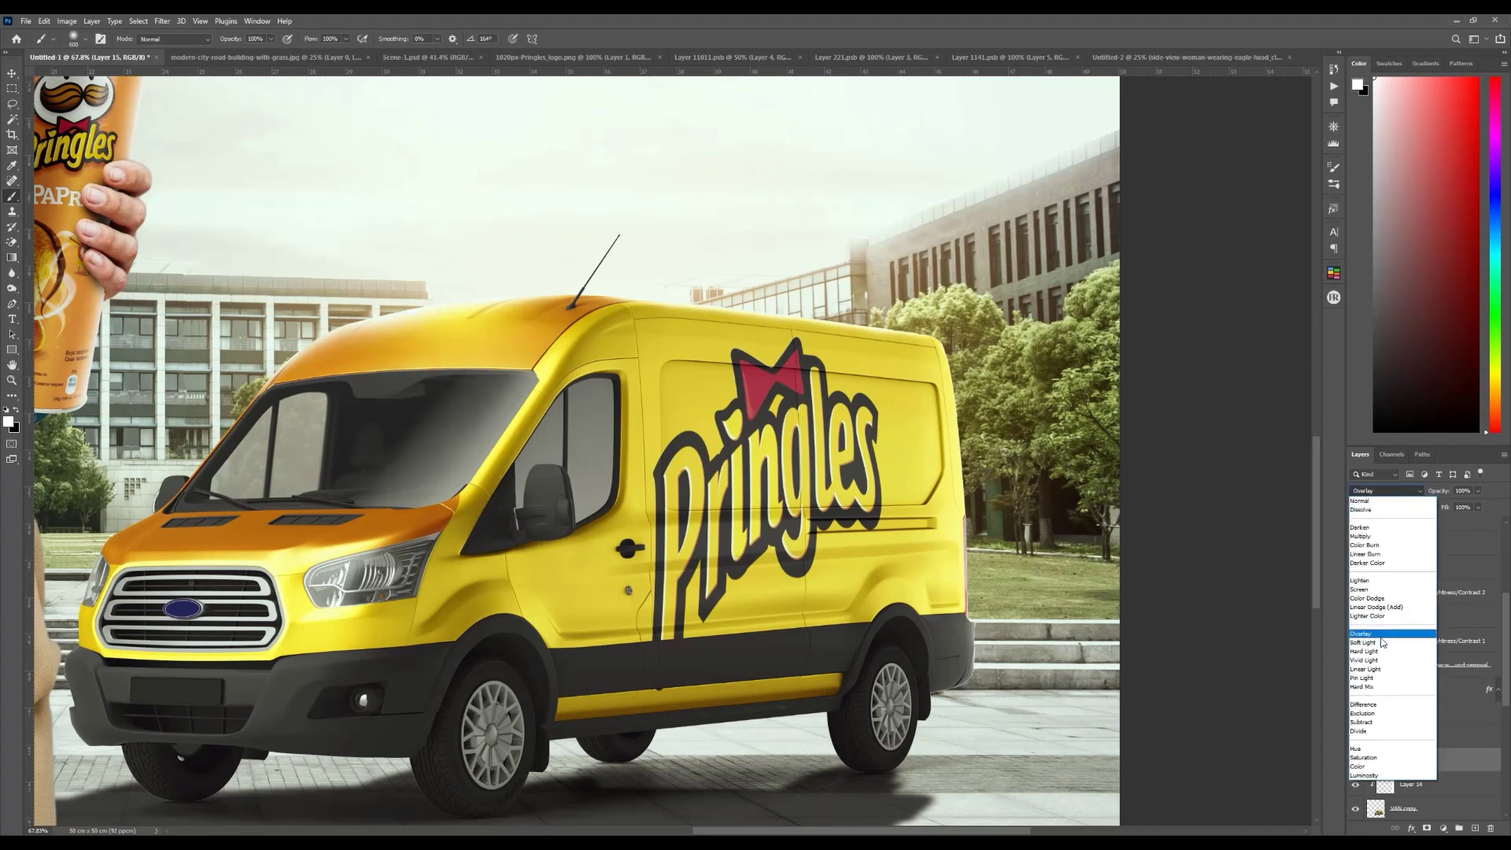
key("Return")
key("Tab")
type("67")
key("Return")
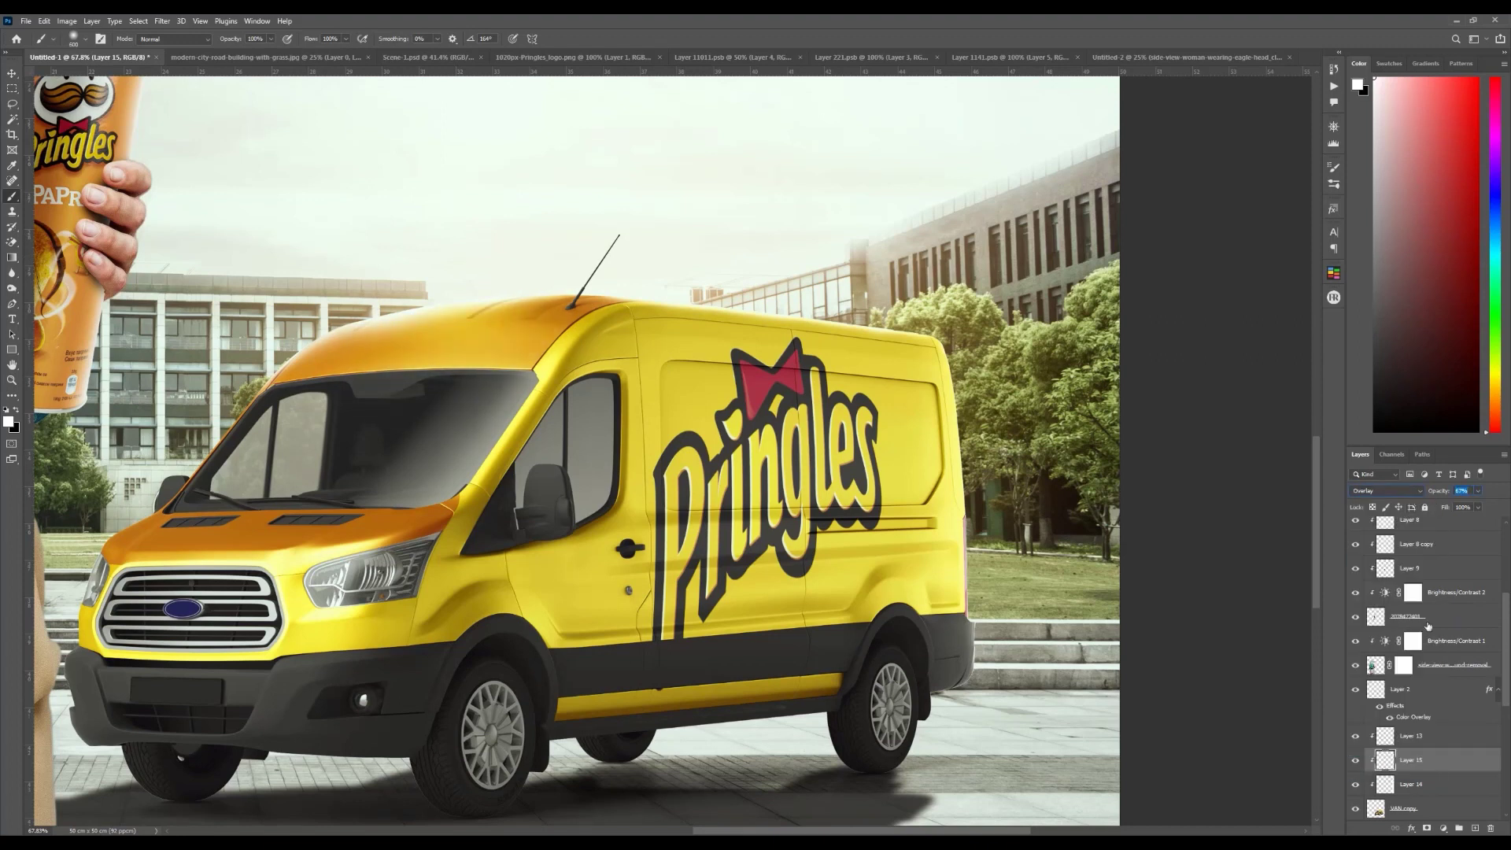
Step: Paint a second soft white glow over the van's roof on a new clipped layer and lower that layer's opacity to about 79%
left_click(1475, 828)
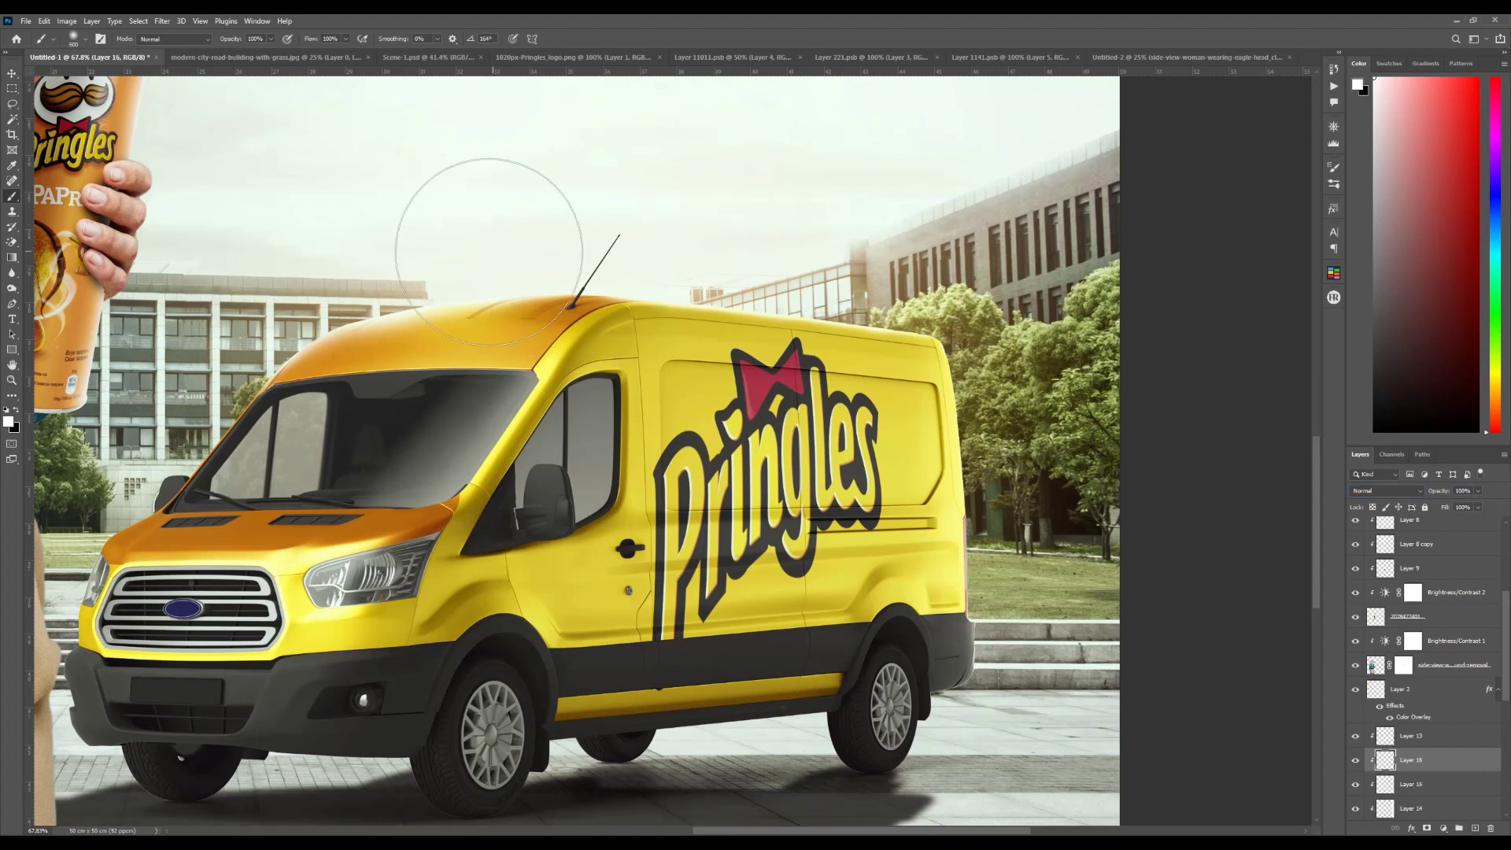
left_click_drag(452, 259, 580, 280)
left_click_drag(1426, 490, 1434, 491)
key("ctrl+0")
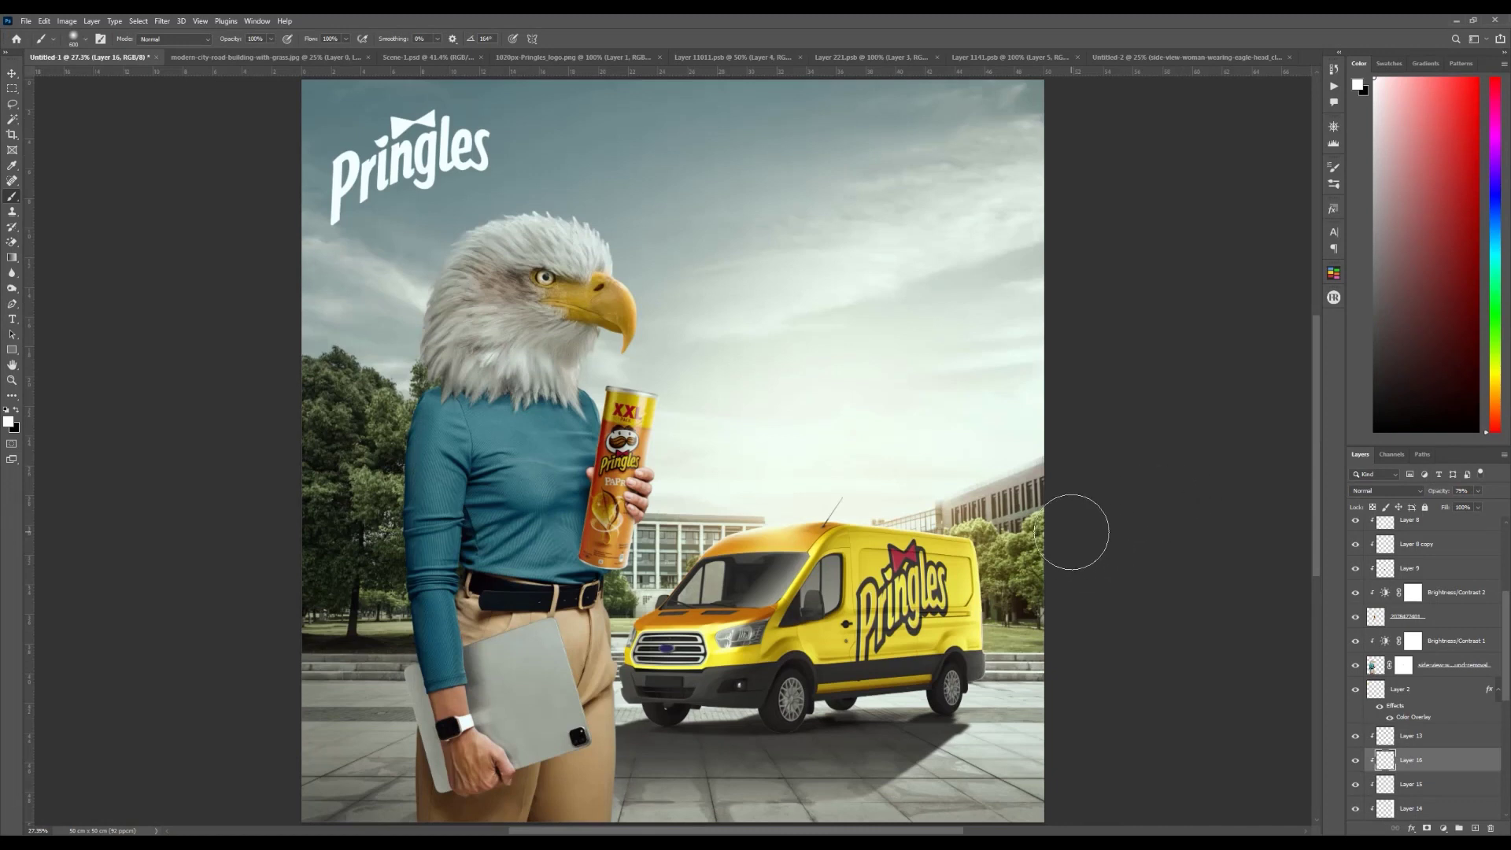
Step: Add a clipped layer directly above the van copy and paint black over the van's front and lower front side with a large soft brush
key("v")
scroll(1449, 773, "down", 2)
left_click(1456, 740)
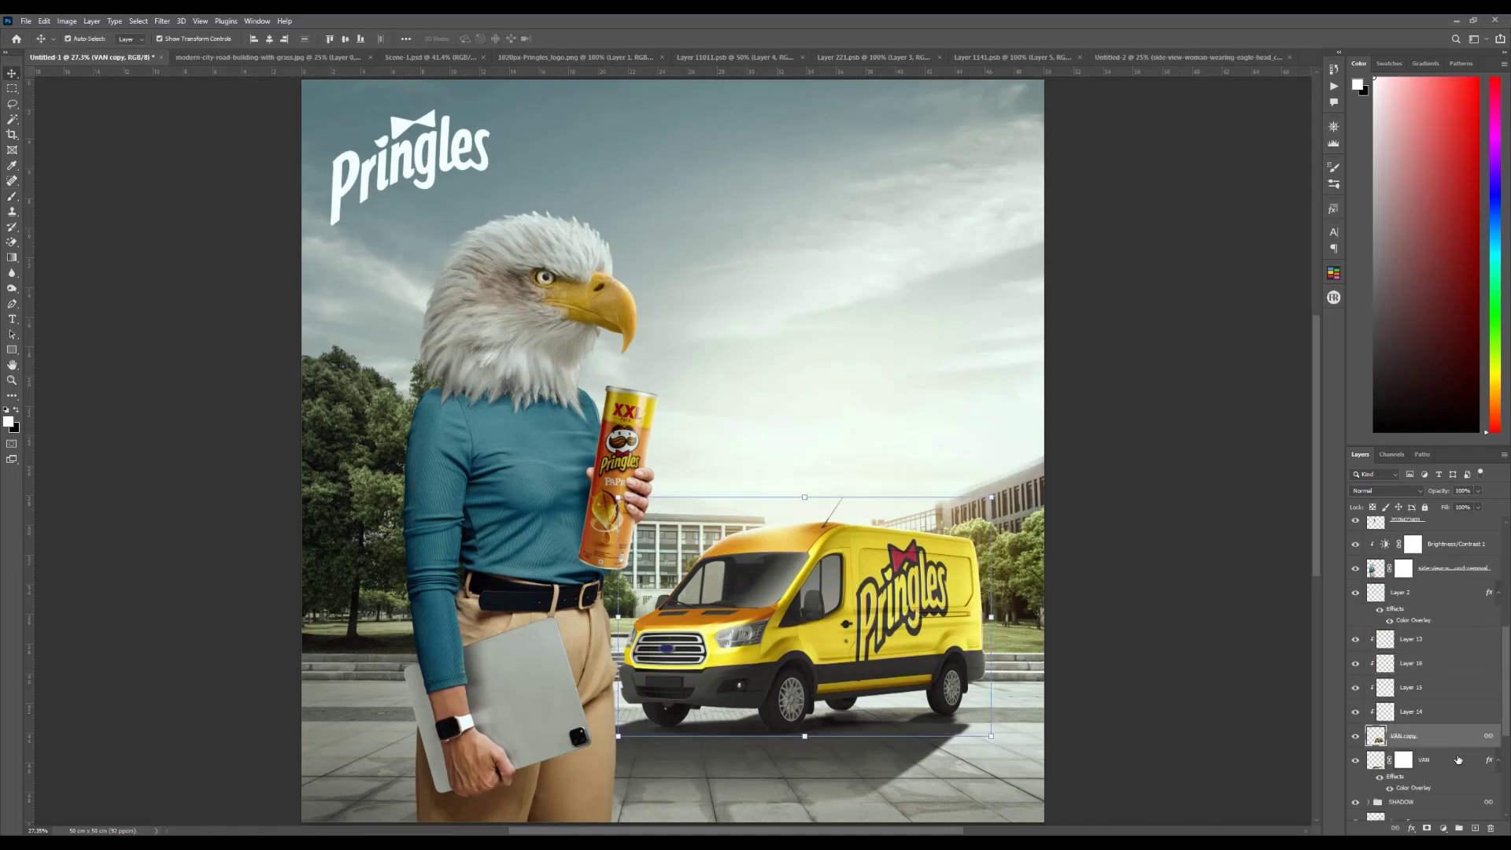
left_click(1474, 828)
key("ctrl+alt+g")
key("b")
key("x")
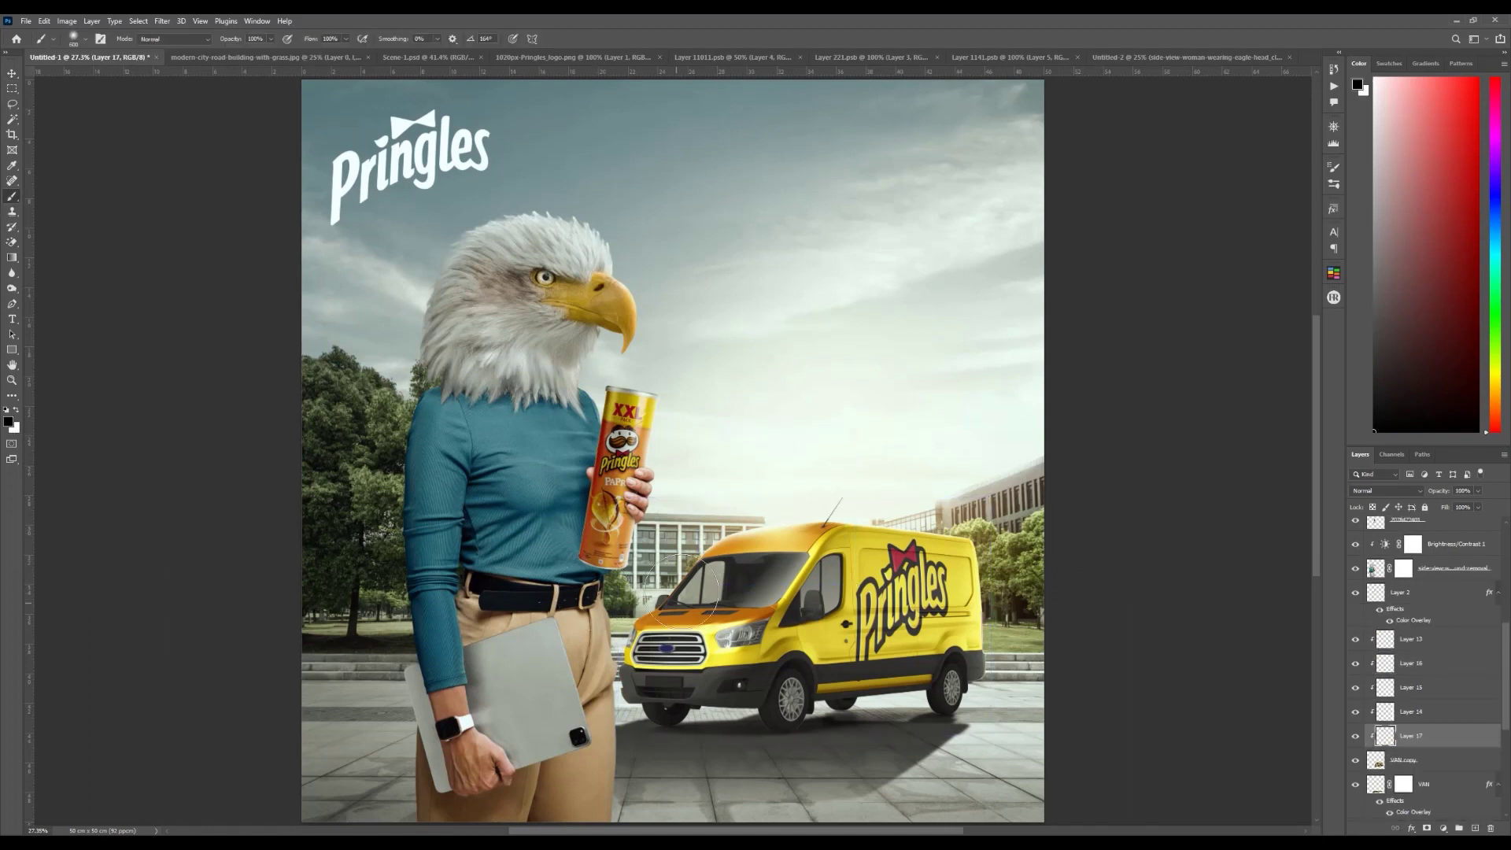
key("bracketright")
key("bracketright")
key("bracketright")
mouse_move(665, 673)
left_mouse_down()
mouse_move(750, 675)
mouse_move(764, 655)
mouse_move(805, 665)
mouse_move(754, 698)
mouse_move(579, 653)
left_mouse_up()
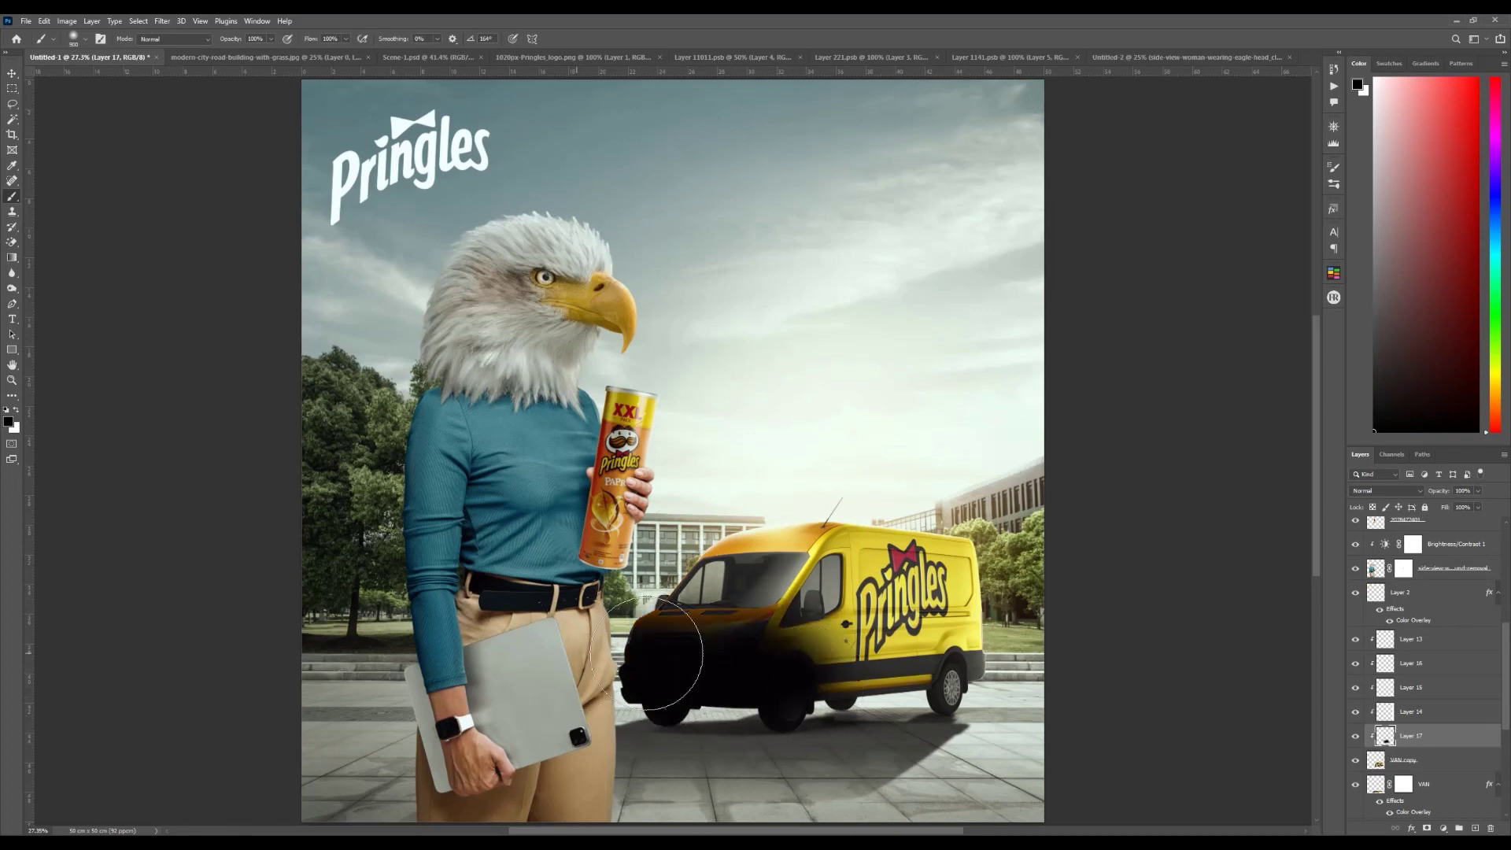
Step: Set the van's black shading layer to Overlay blending with 60% opacity
left_click(1385, 490)
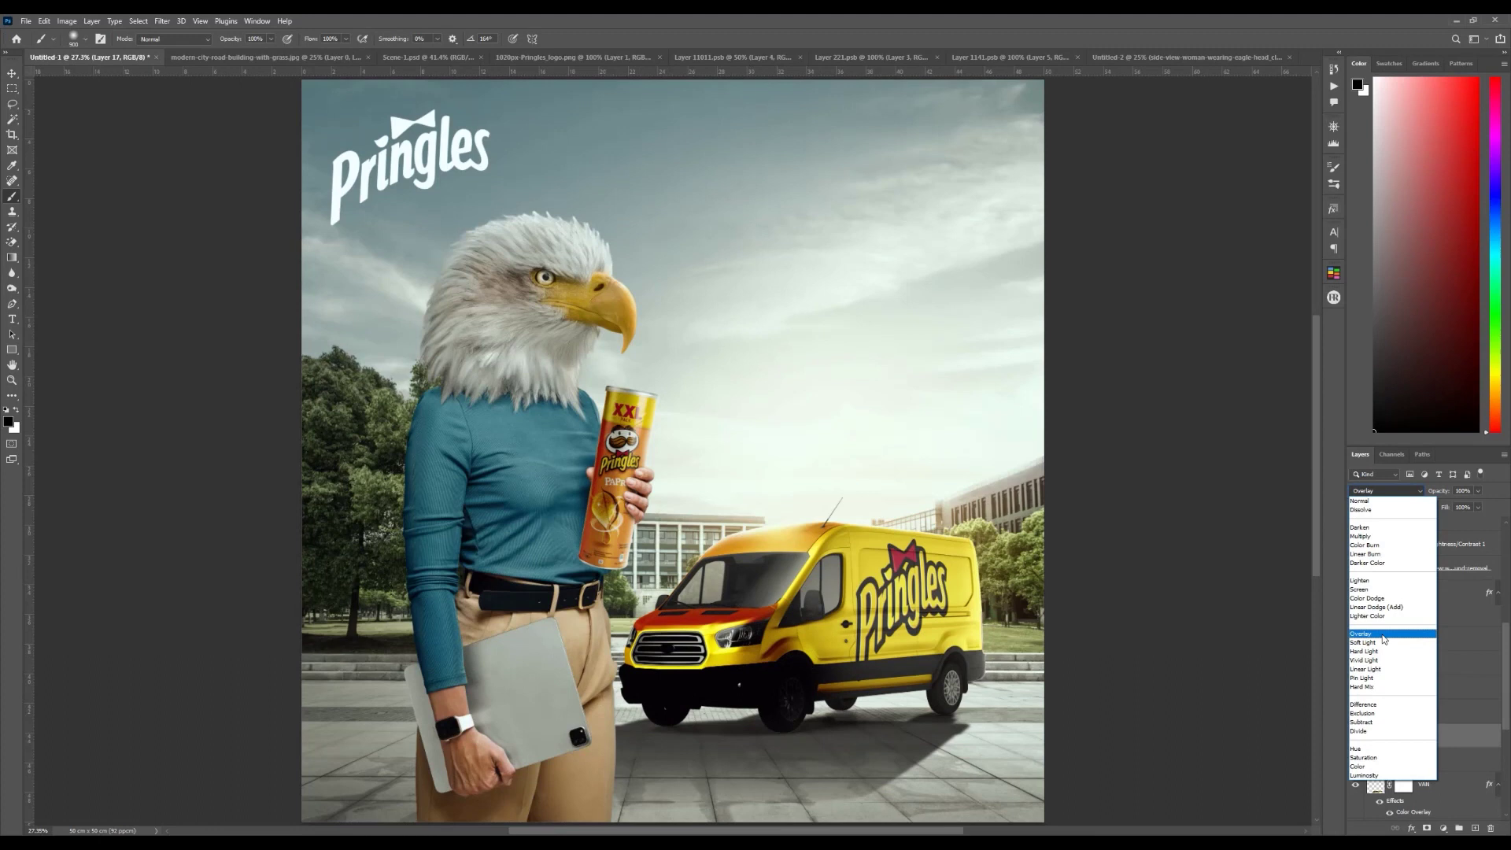
left_click(1385, 634)
left_click(1462, 491)
type("60")
key("Return")
Step: Compare the van with and without the black shading, fine-tune the shading layer's opacity, and check the composite at reduced size
left_click(1355, 737)
left_click(1355, 737)
left_click(1355, 737)
left_click(1355, 738)
left_click_drag(1443, 493, 1438, 494)
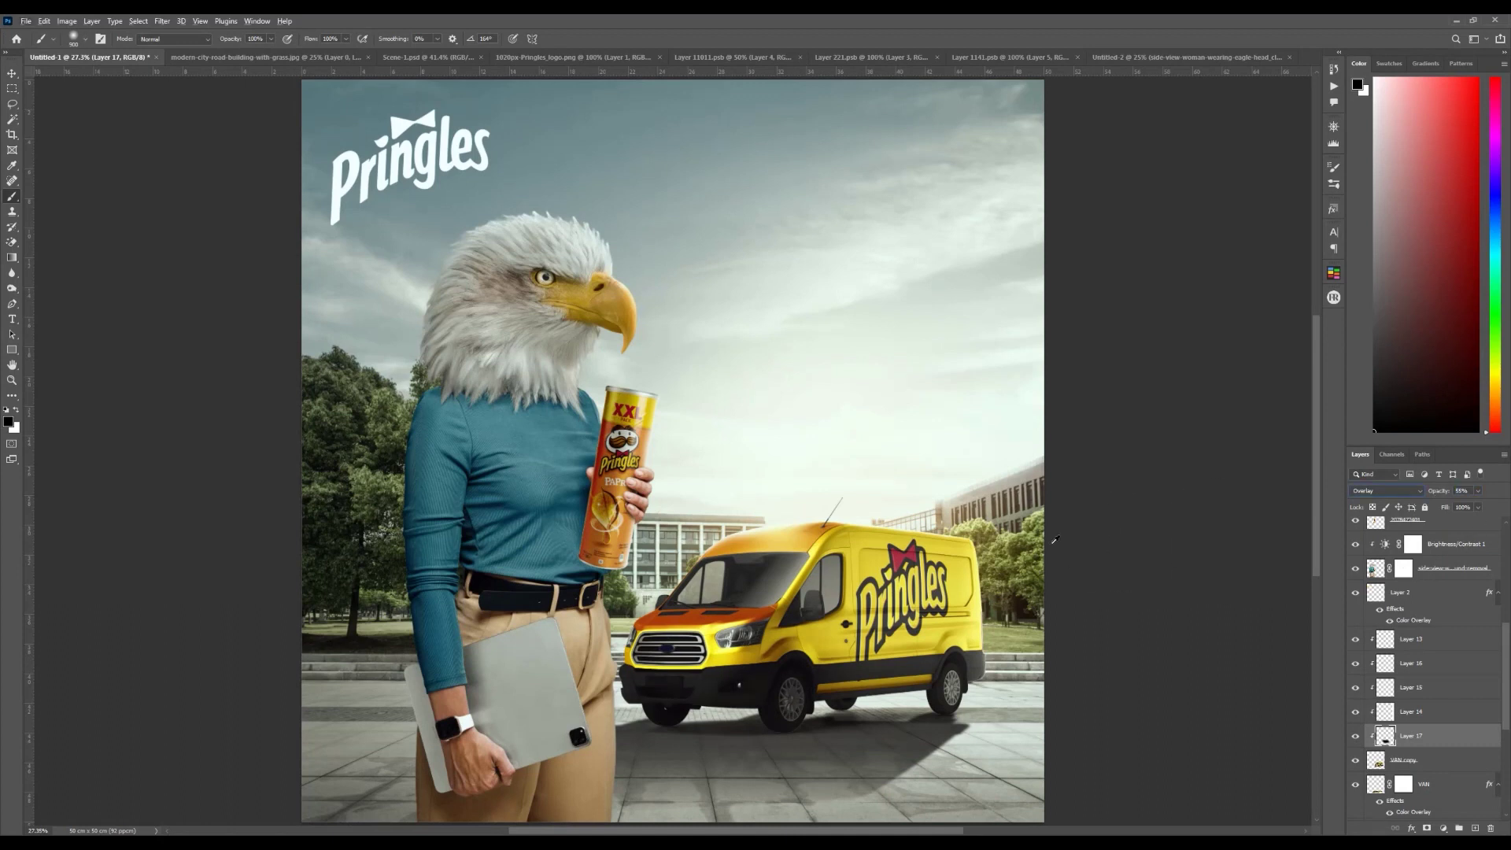
key("ctrl+minus")
key("ctrl+minus")
key("ctrl+minus")
key("ctrl+minus")
key("ctrl+0")
Step: Add a clipped layer directly above the eagle-headed woman and draw a black-to-transparent gradient inward from her back side
key("v")
left_click(630, 307)
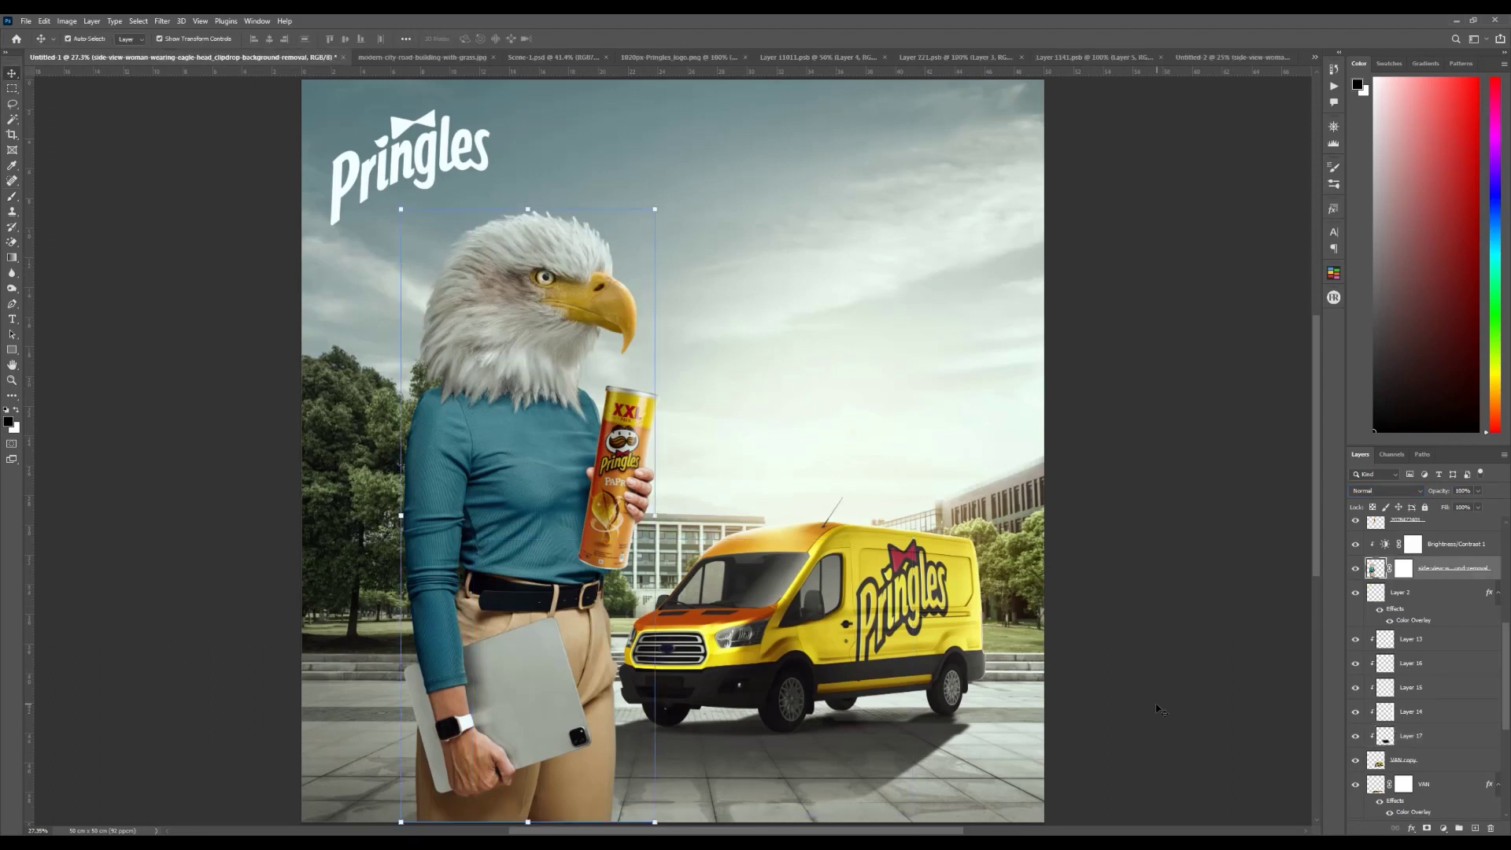
left_click(1475, 829)
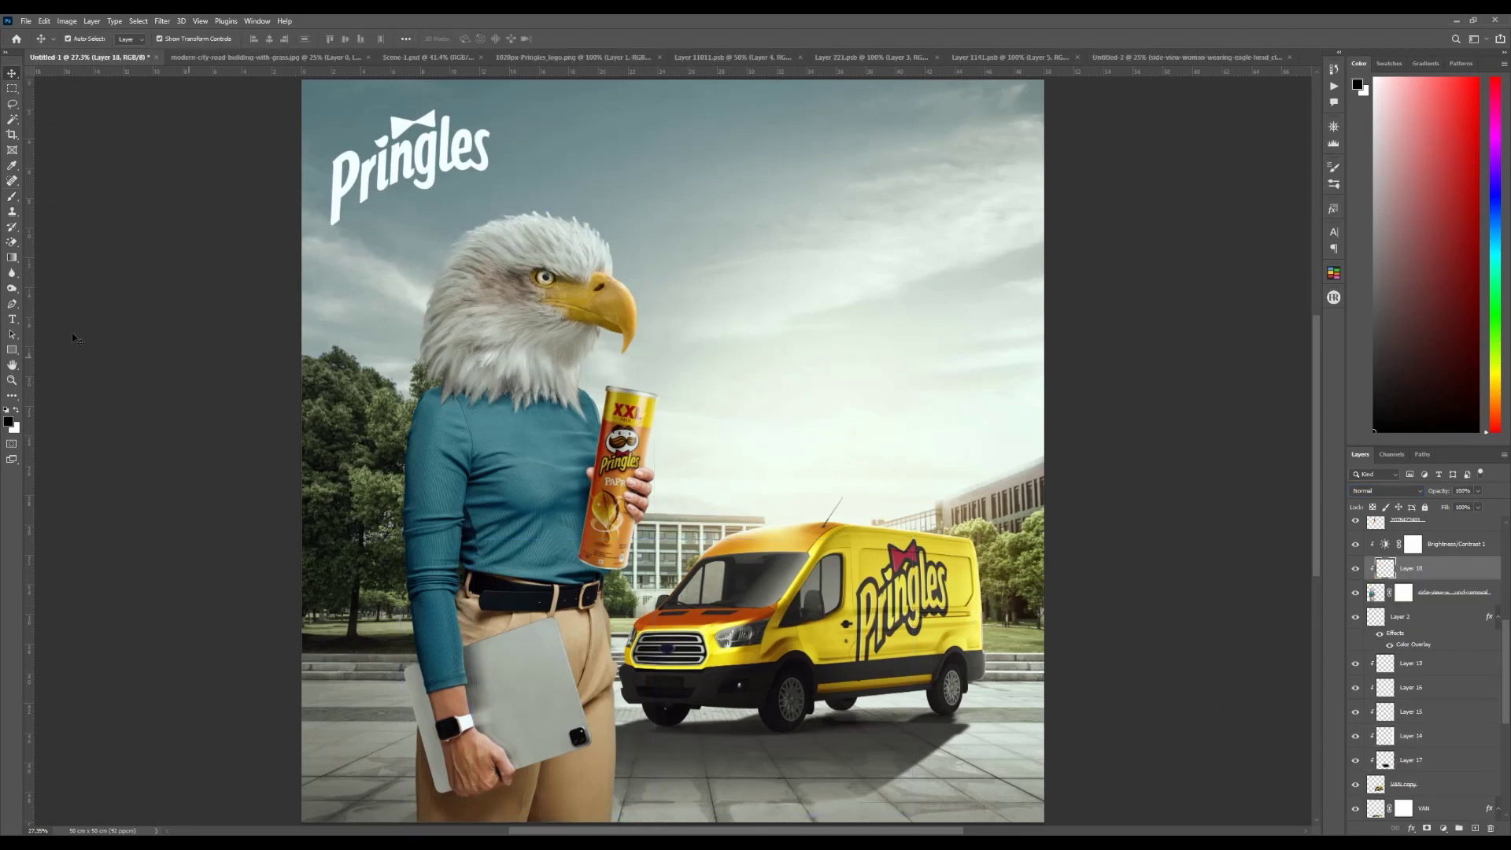
left_click(11, 260)
left_click_drag(405, 662, 543, 663)
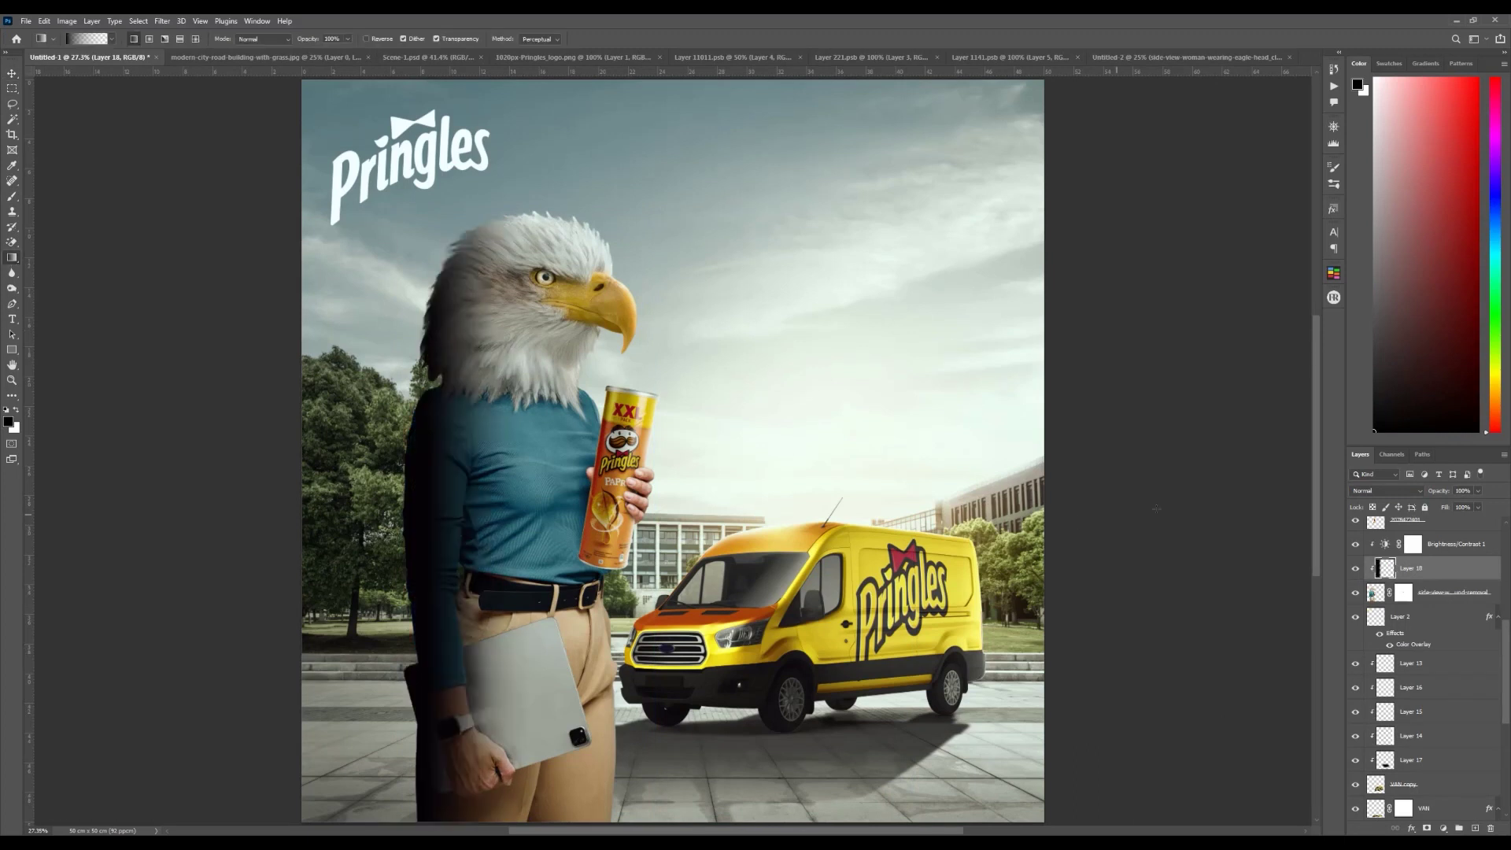
Step: Set the woman's black gradient layer to Overlay blending with about 43% opacity
left_click(1385, 490)
left_click(1383, 620)
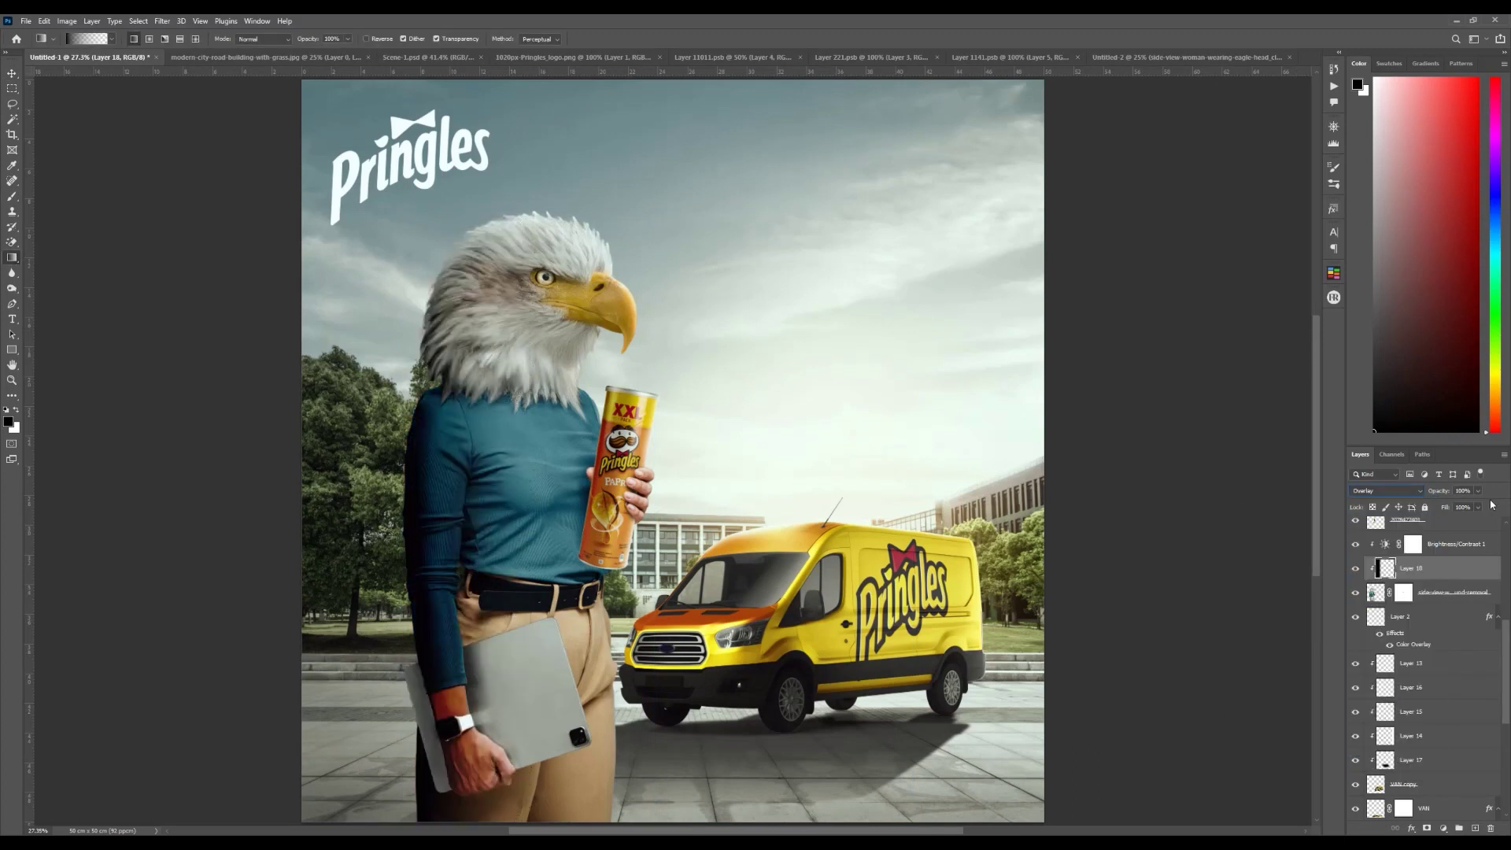
left_click_drag(1441, 491, 1410, 497)
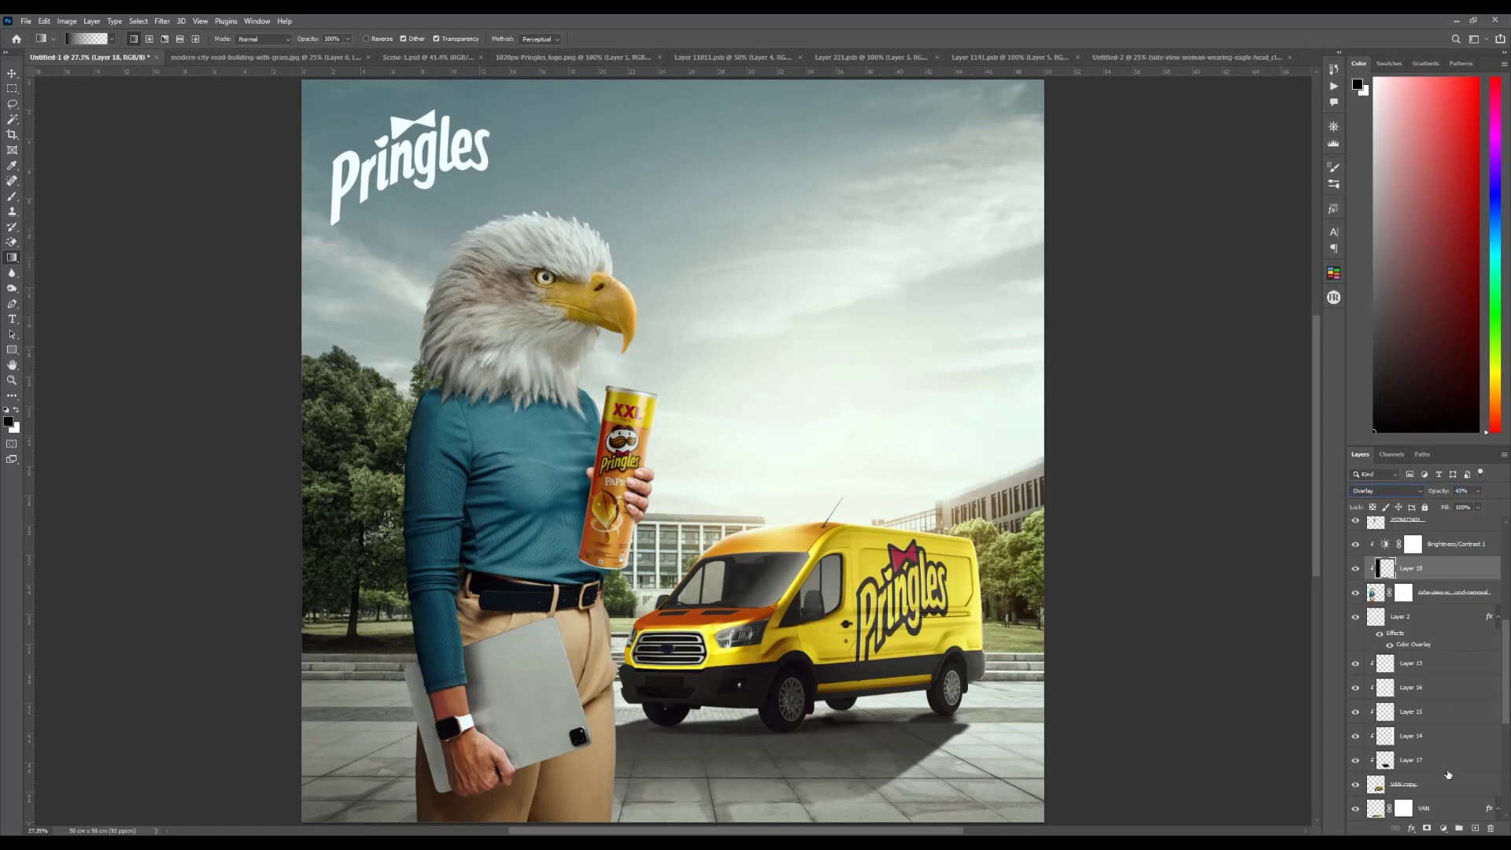
Step: Add another clipped layer over the woman and draw a white-to-transparent gradient across her front side and beak
left_click(1475, 828)
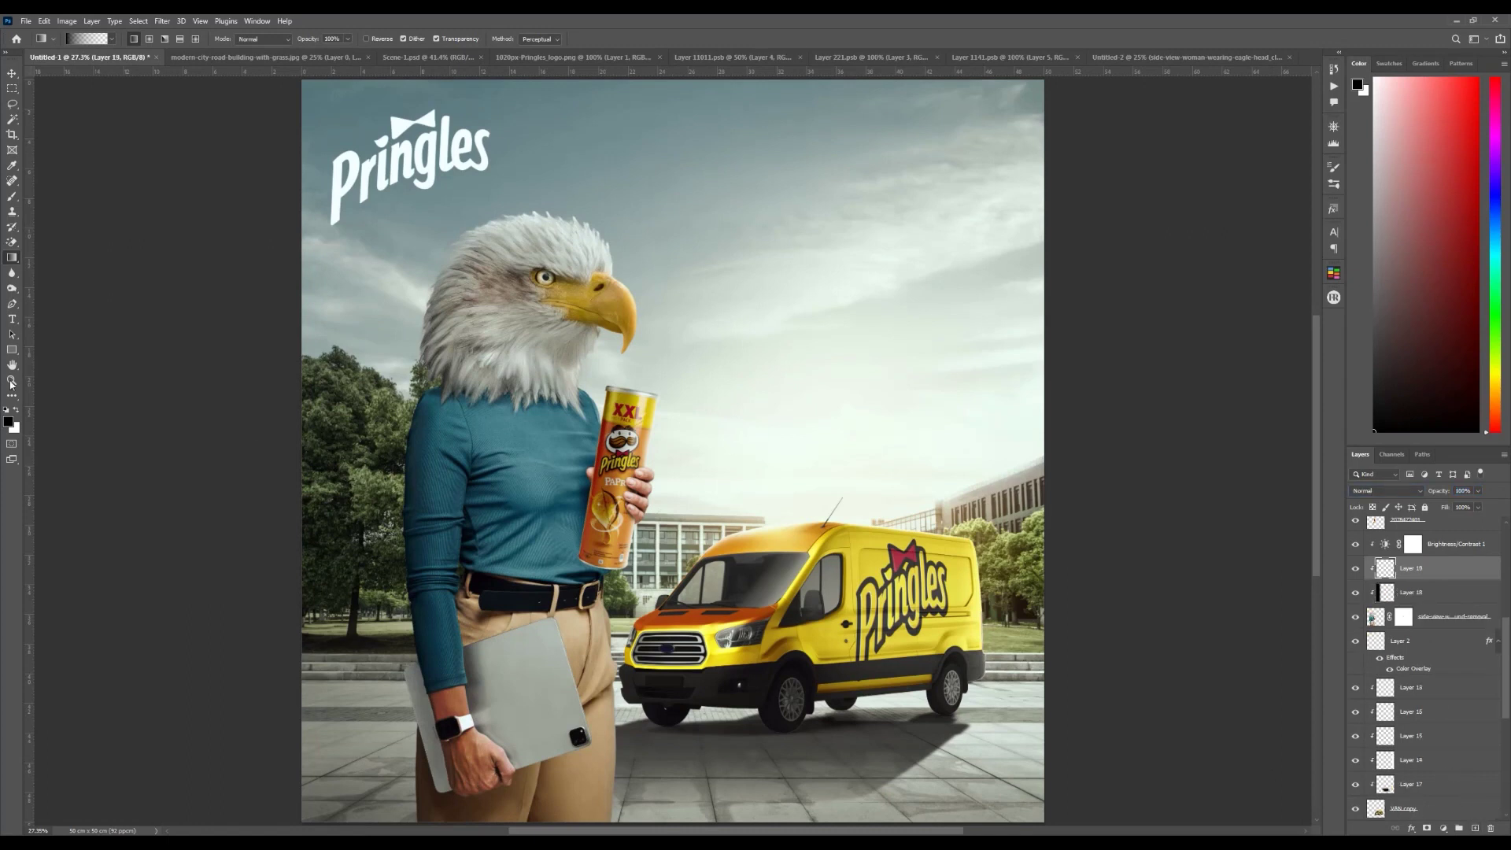
left_click(18, 410)
left_click_drag(628, 659, 729, 652)
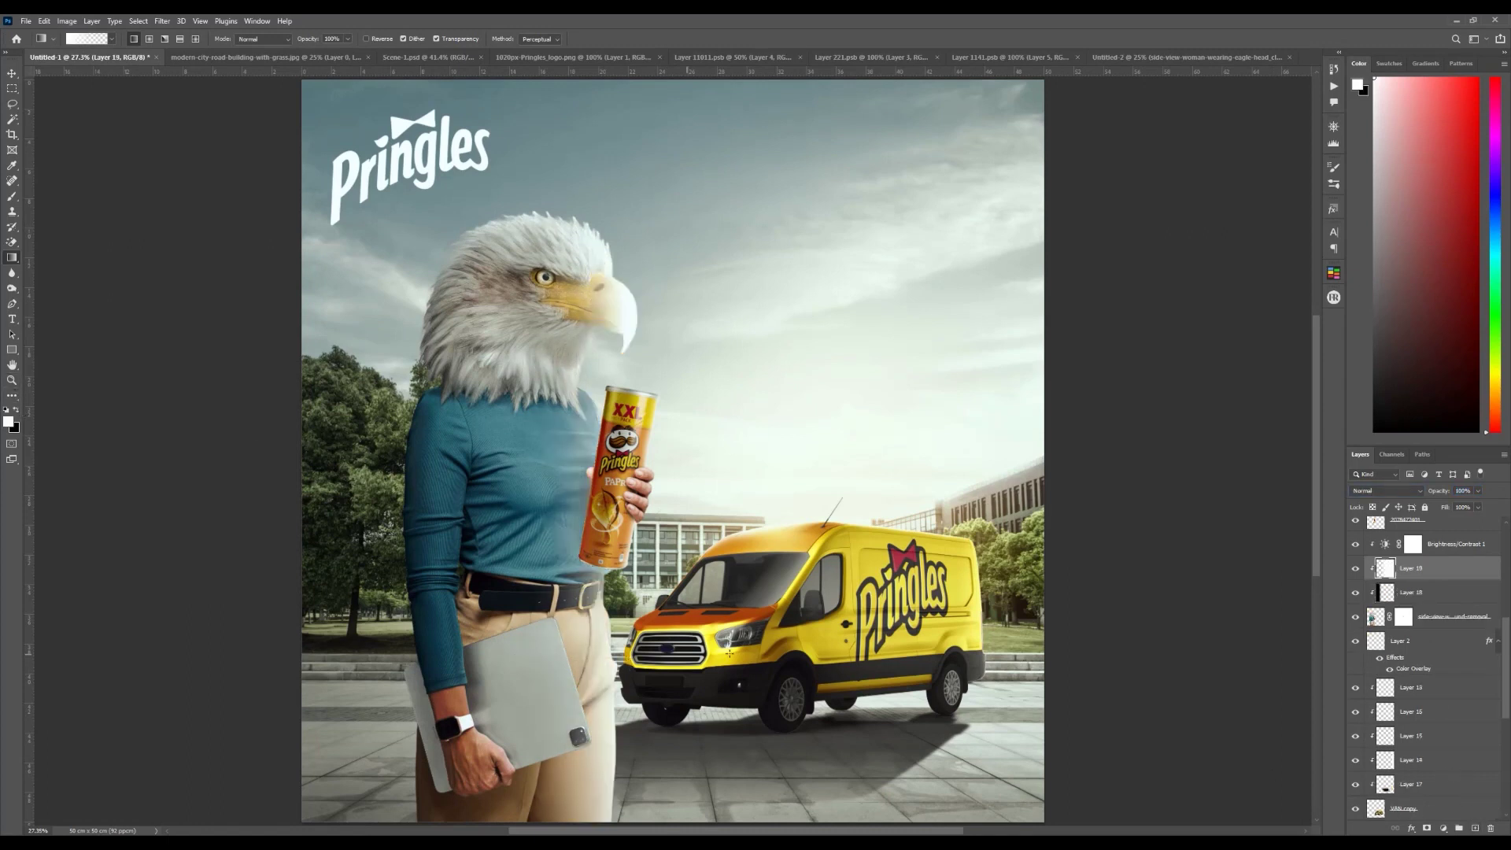
Step: Set the white gradient layer to Overlay at about 69% opacity and compare the woman with and without it
left_click(1403, 492)
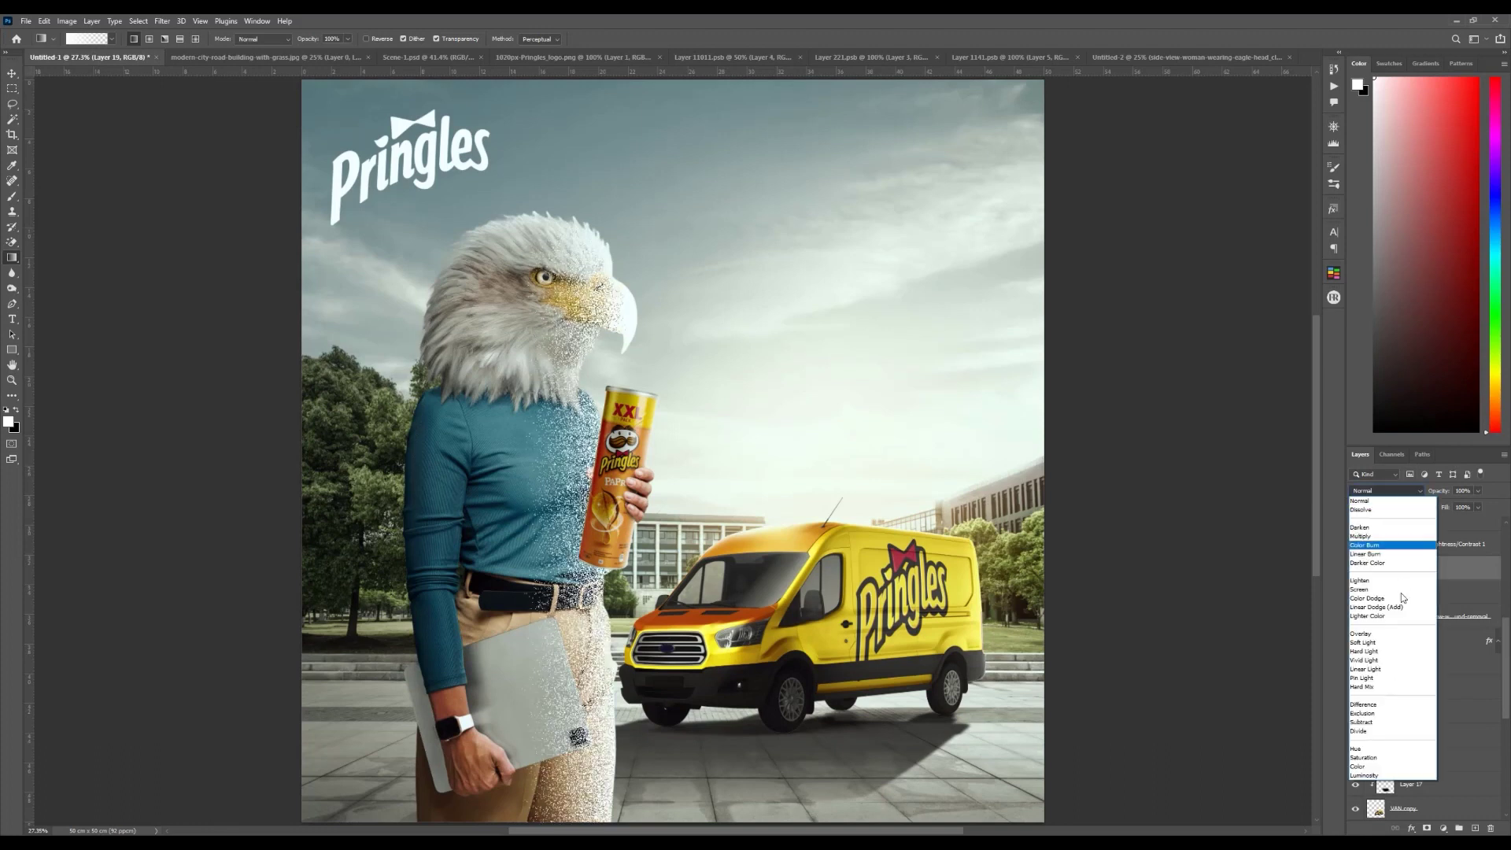
left_click(1392, 635)
left_click_drag(1414, 498, 1423, 497)
left_click(1354, 567)
left_click(1355, 567)
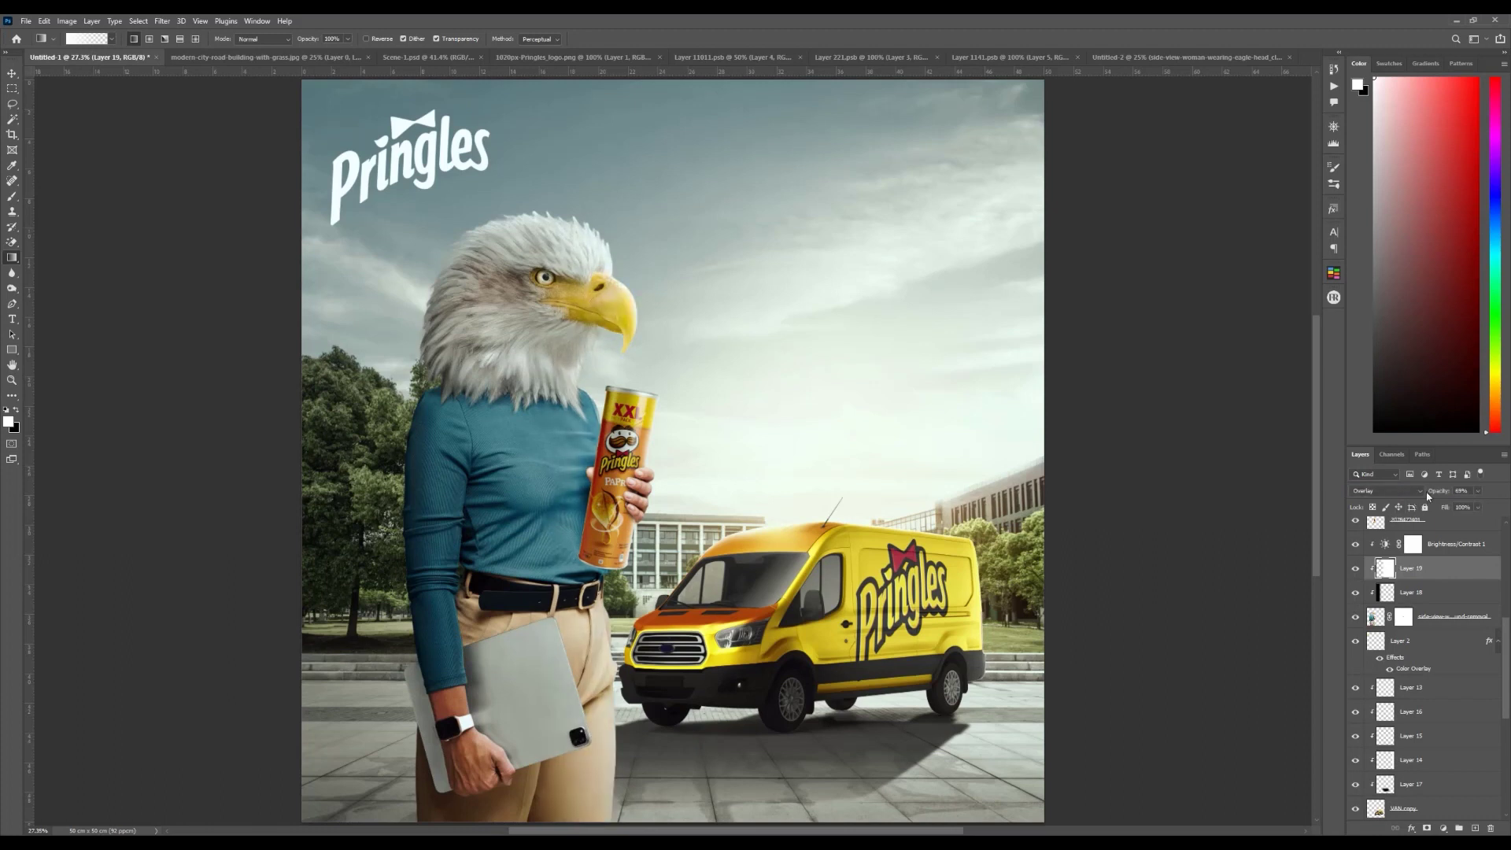
Step: Add a clipped Color Balance adjustment to the woman, shifting midtones slightly toward cyan and to -21 toward yellow, and check the blend
left_click(1442, 623)
left_click(1445, 829)
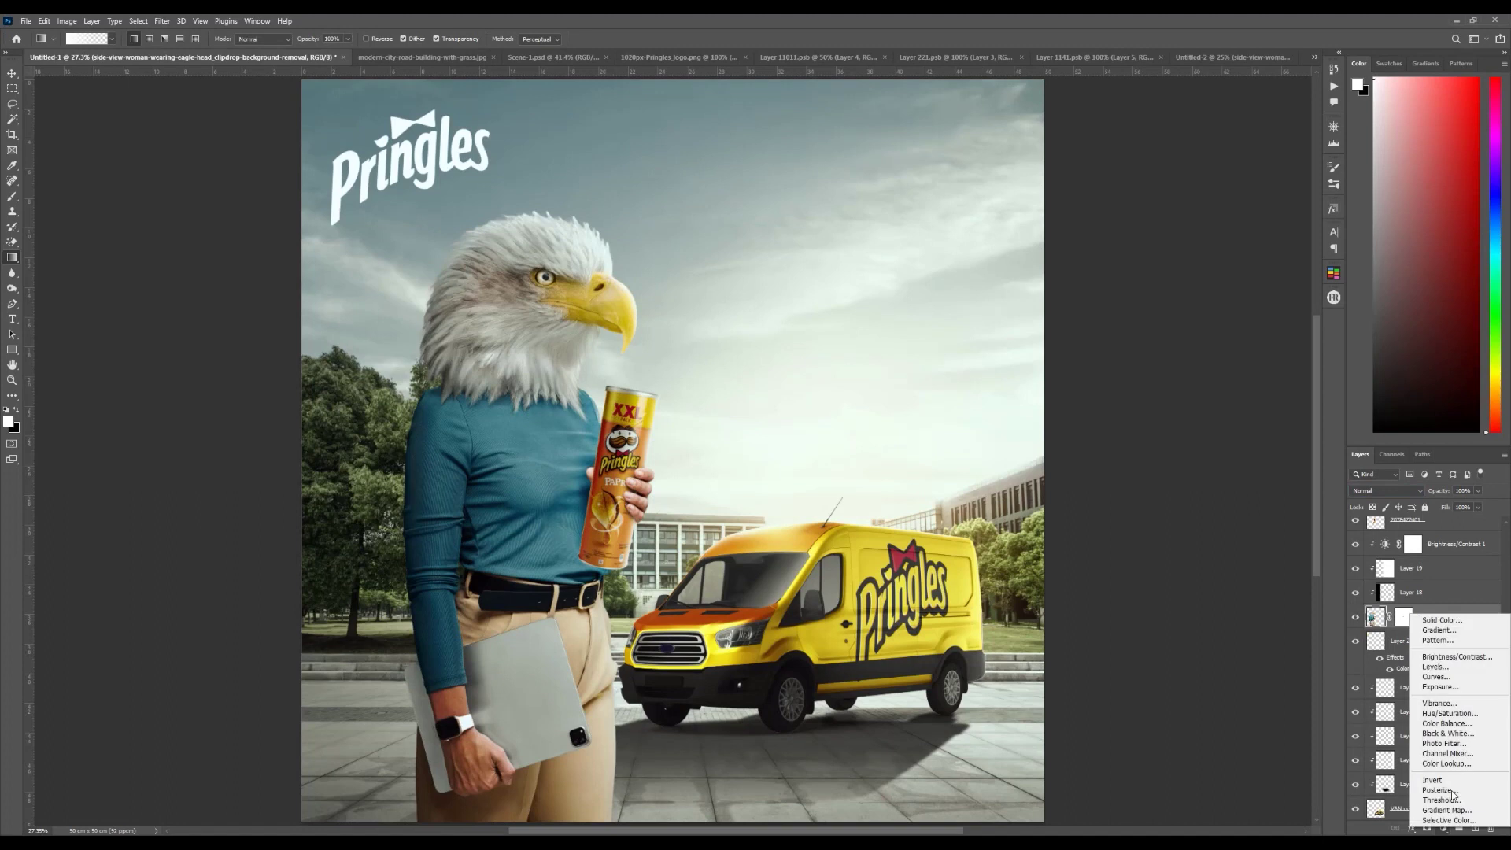
left_click(1456, 734)
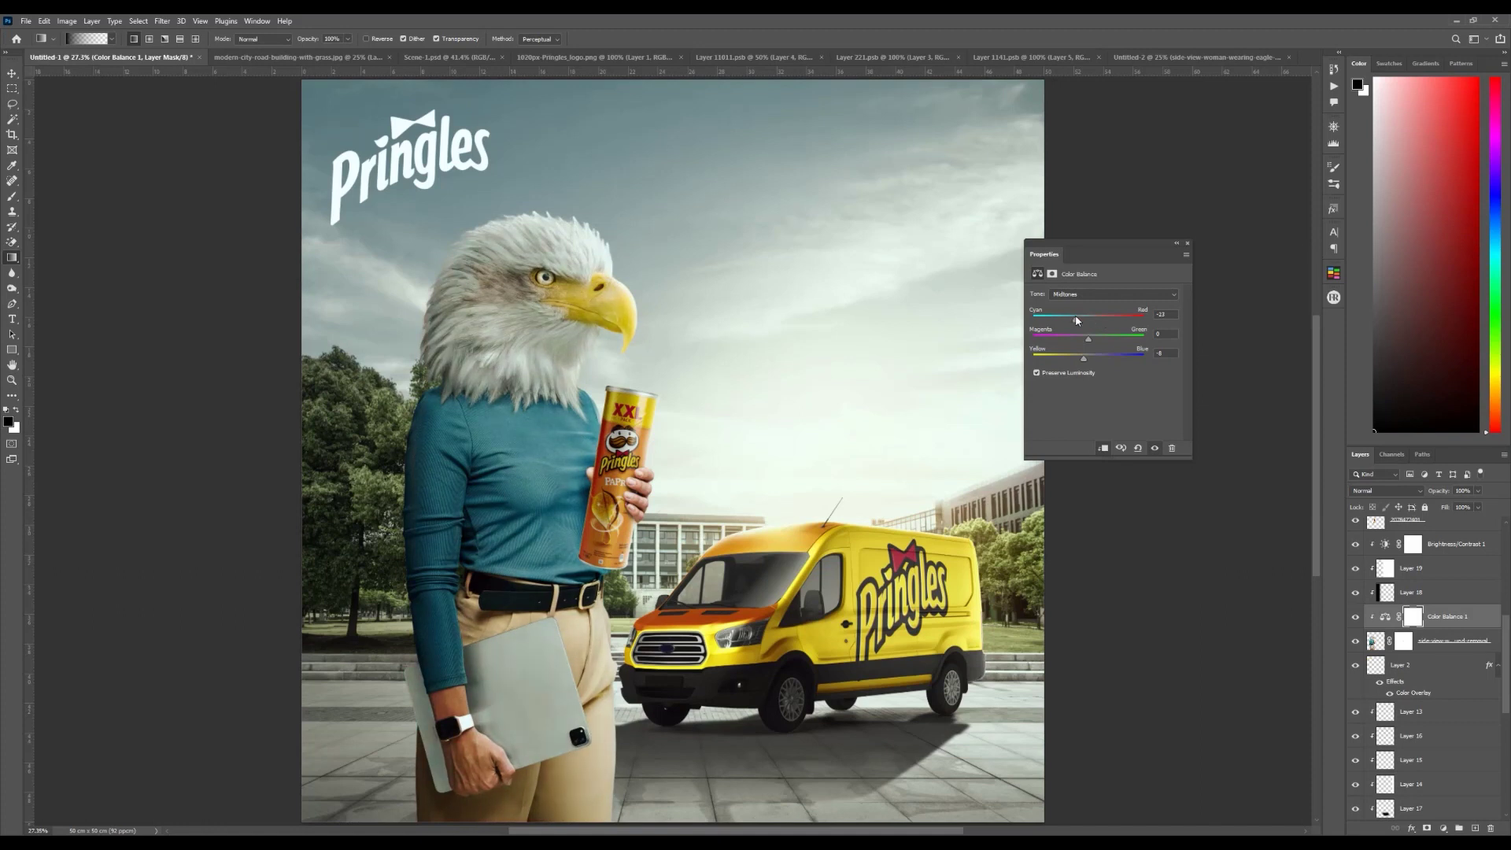
left_click_drag(1082, 361, 1076, 359)
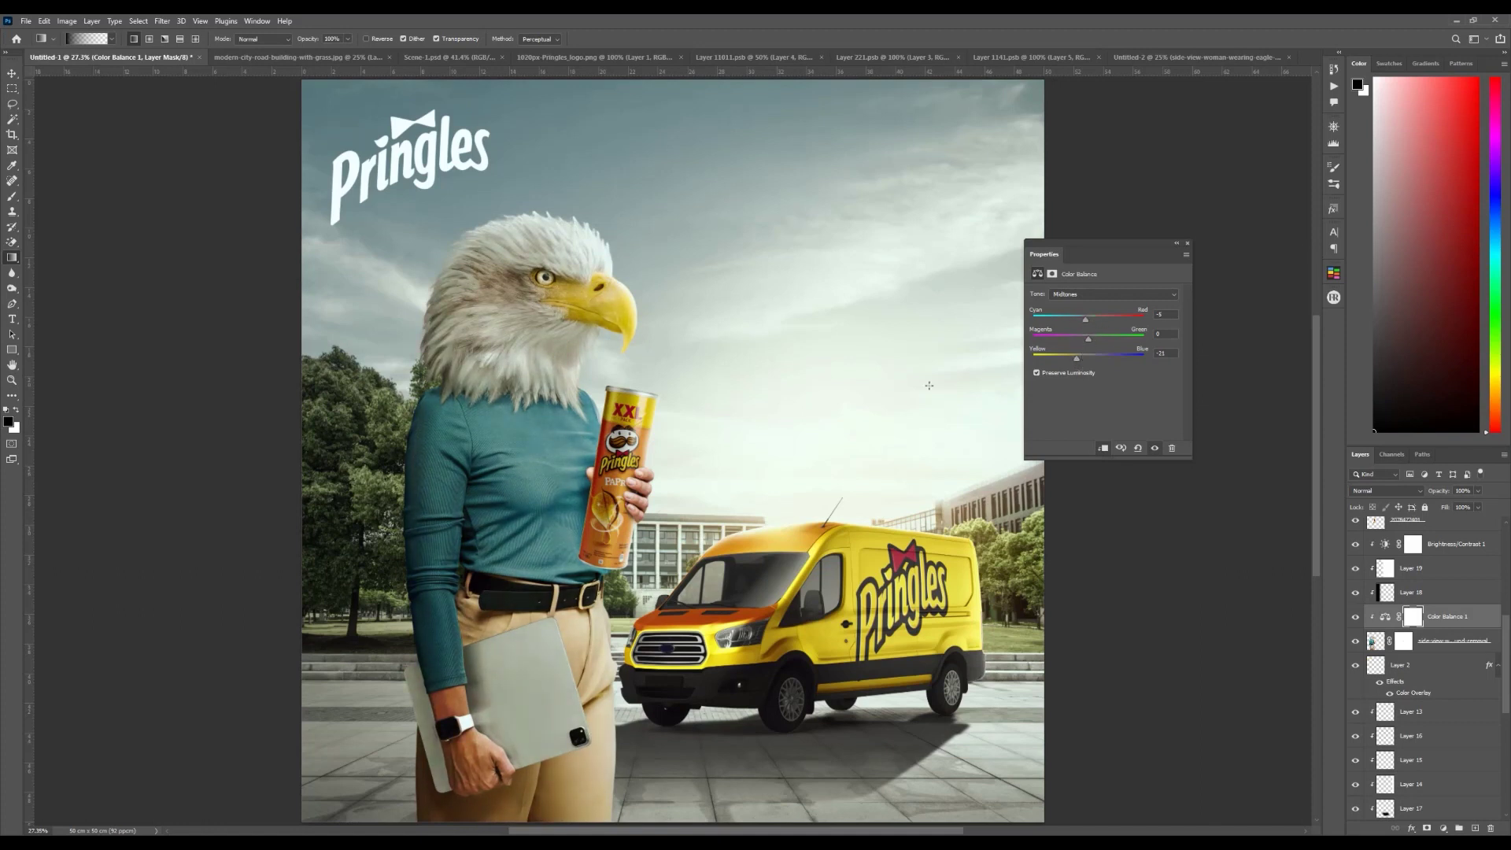
scroll(773, 507, "down", 1)
scroll(684, 513, "up", 4)
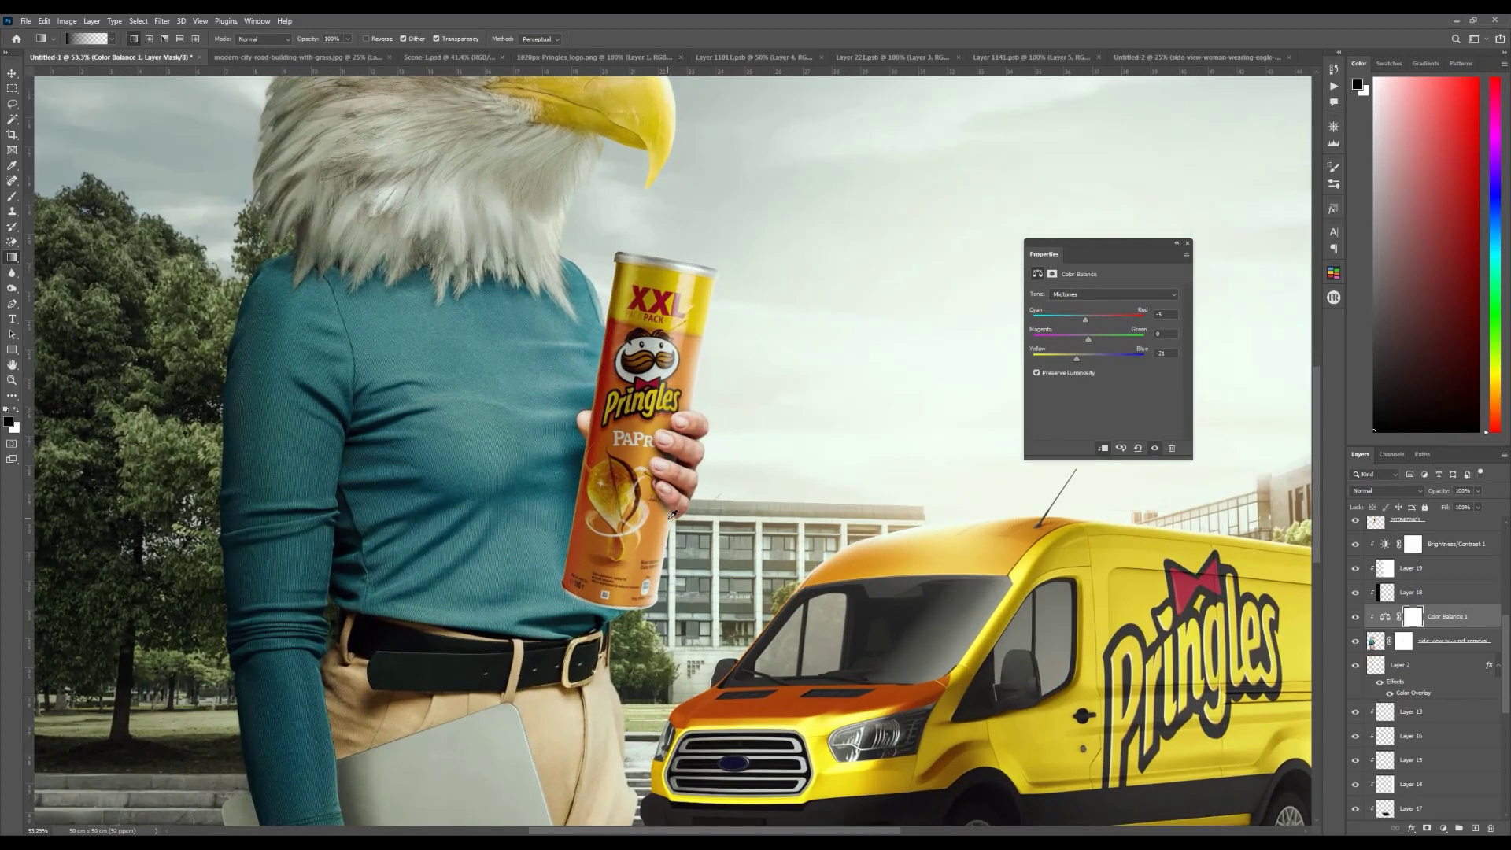
scroll(673, 514, "down", 2)
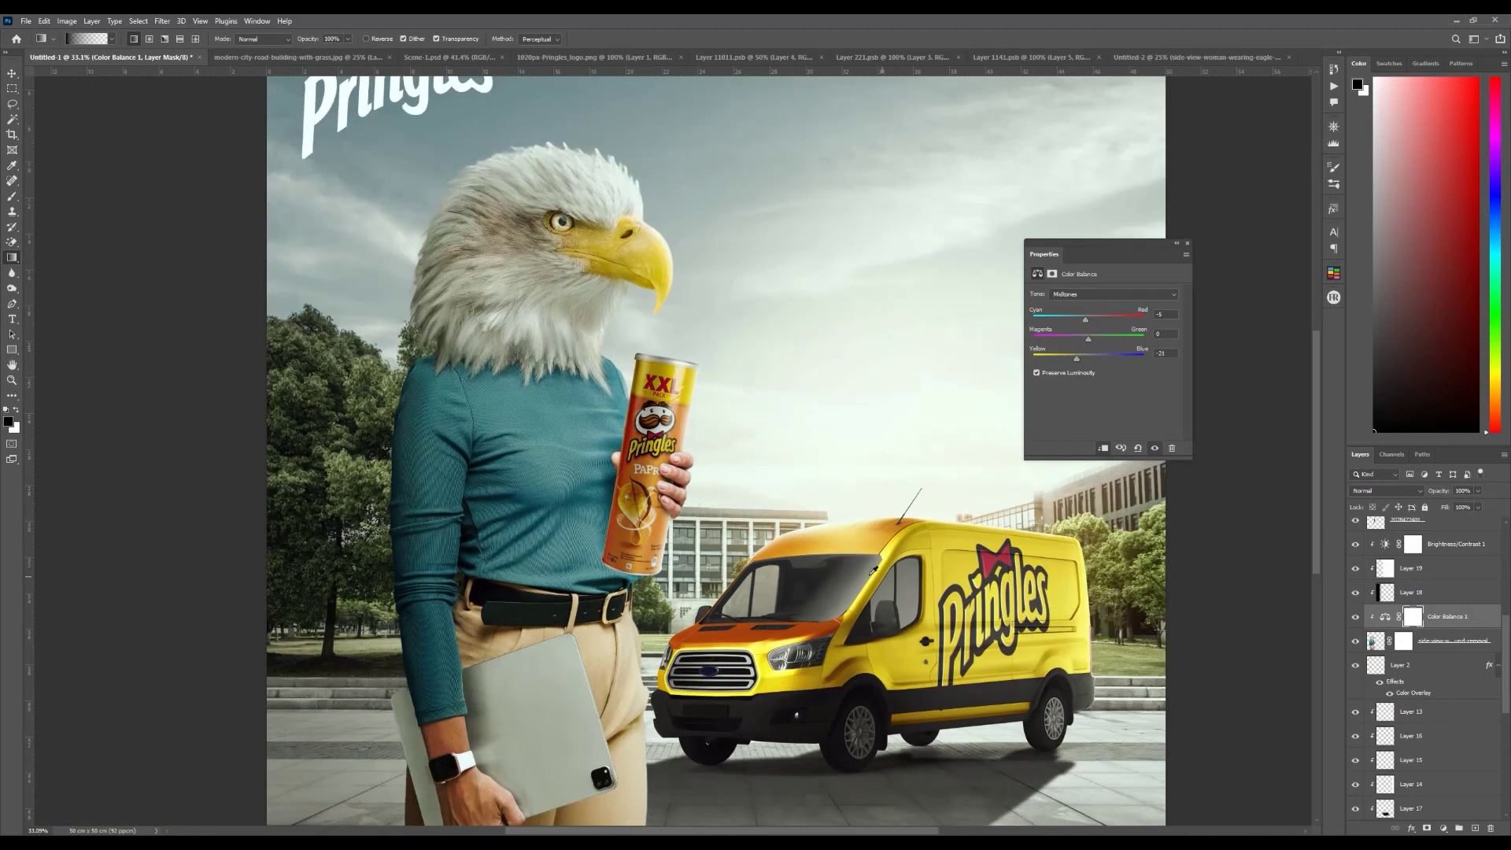
scroll(880, 573, "down", 2)
scroll(873, 568, "up", 2)
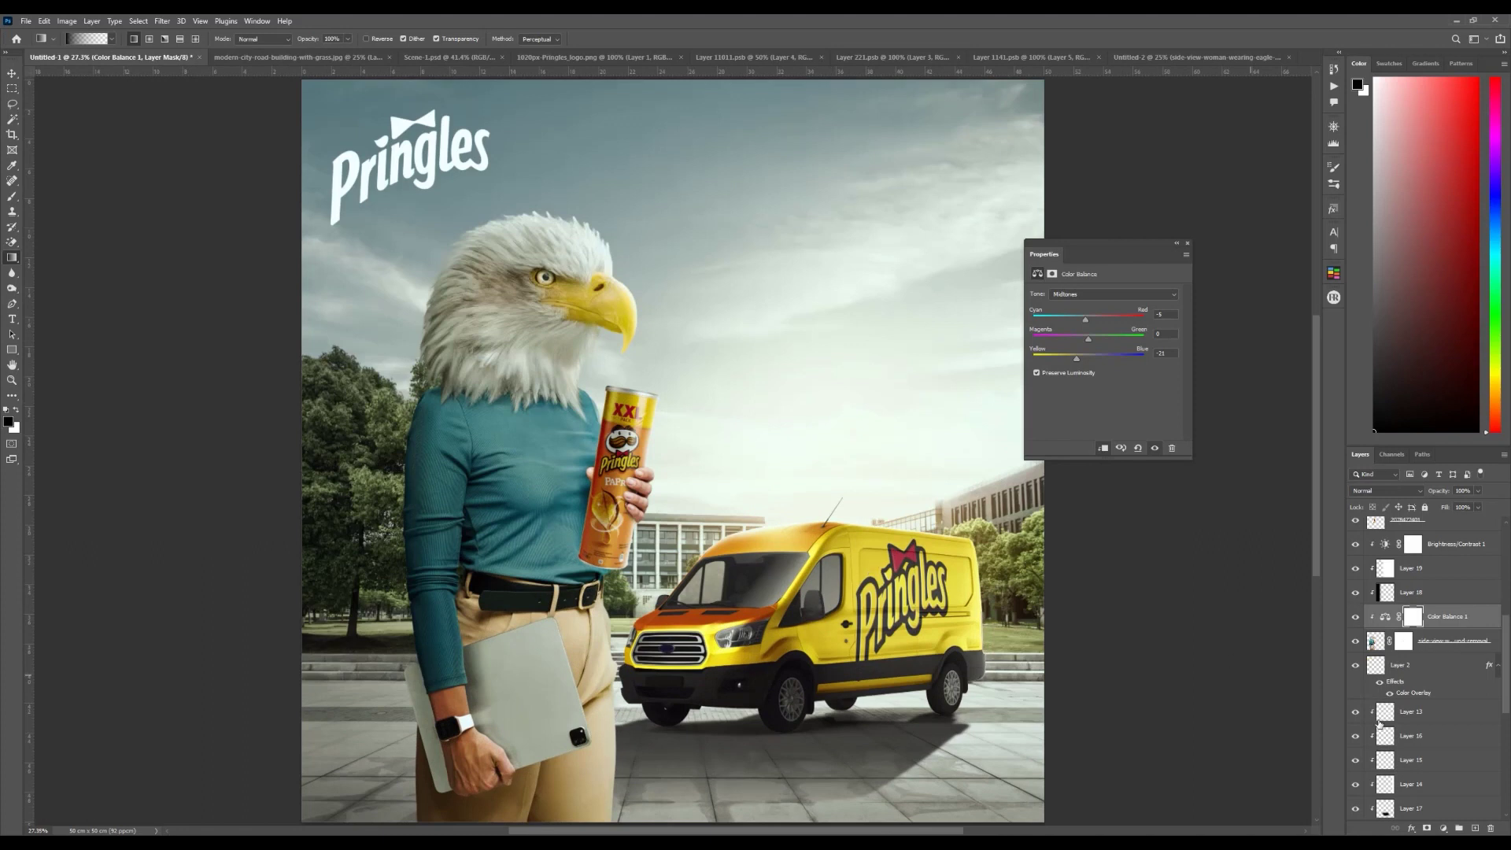
Step: Add a clipped layer above the woman's Color Balance and paint a thin white rim light along her front shoulder with a small soft brush
left_click(1474, 829)
key("x")
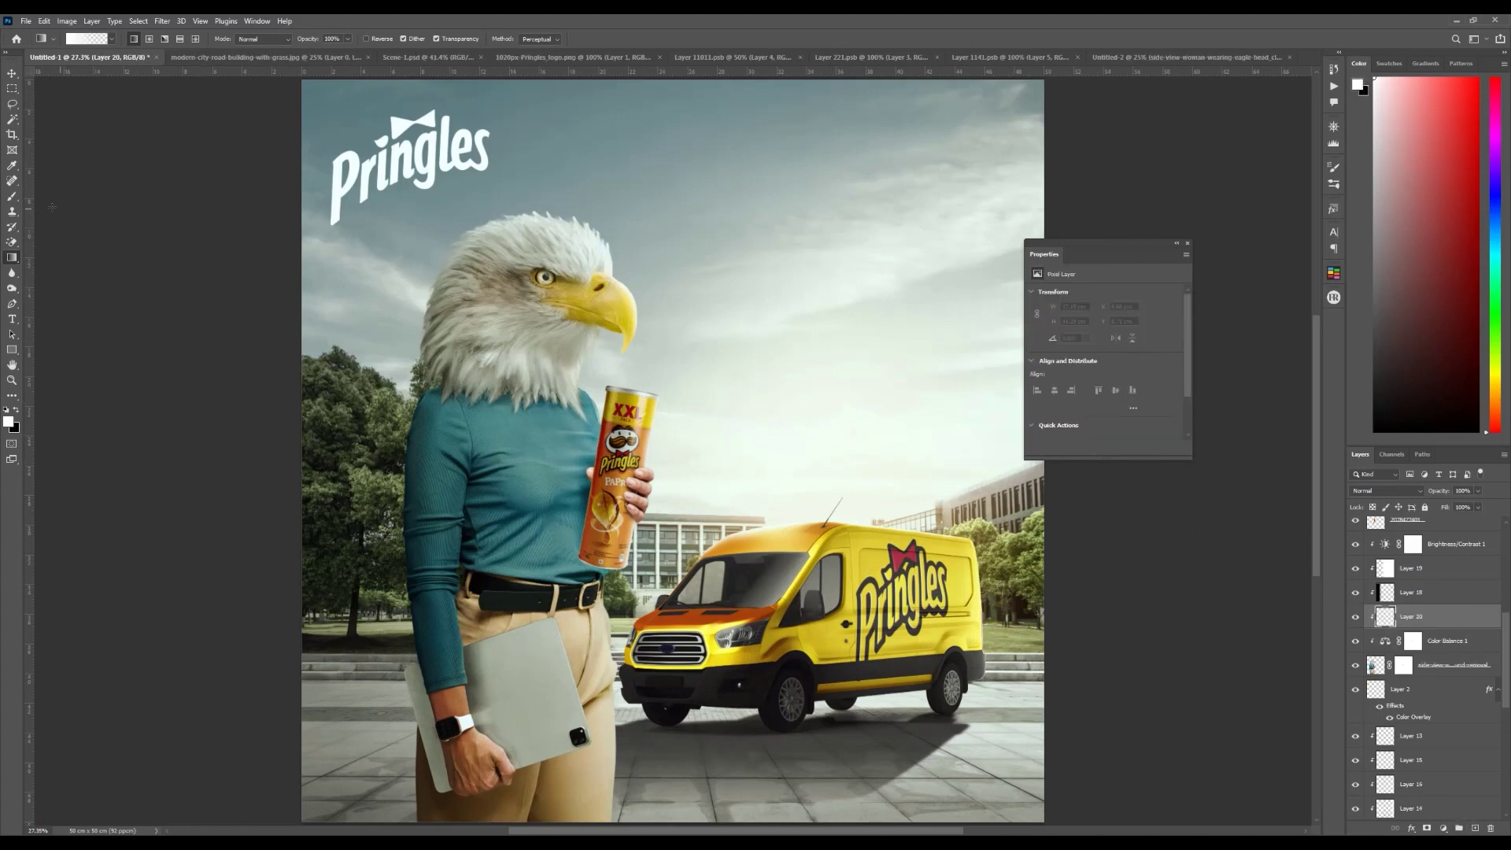
left_click(12, 196)
scroll(544, 354, "up", 10)
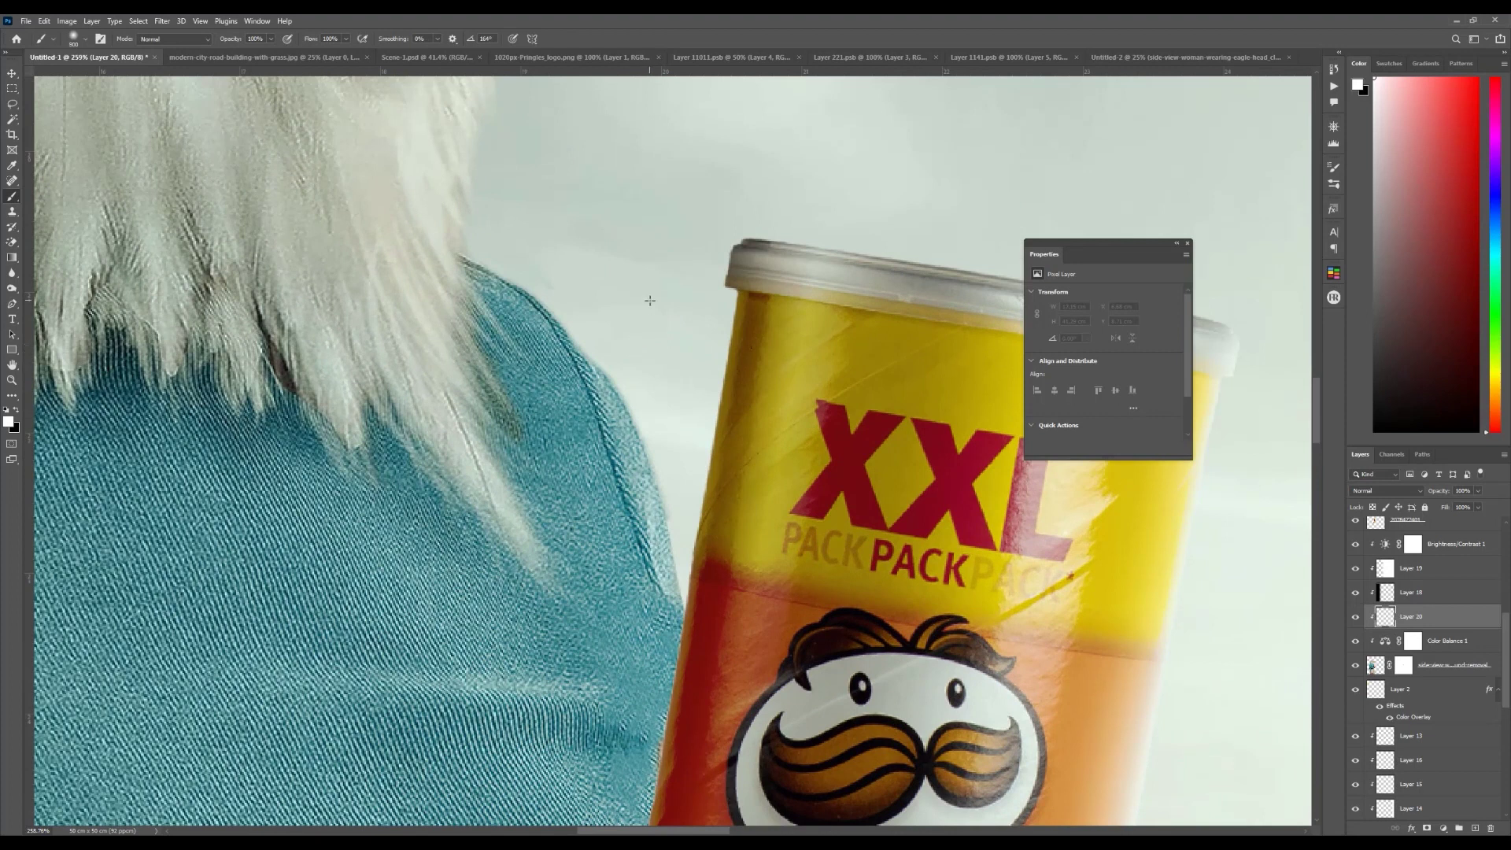
key("bracketleft")
key("bracketleft")
key("bracketleft")
key("bracketleft")
key("bracketleft")
key("bracketleft")
key("bracketleft")
key("bracketleft")
key("bracketleft")
key("bracketleft")
key("bracketleft")
key("bracketleft")
mouse_move(554, 266)
left_mouse_down()
mouse_move(518, 250)
mouse_move(603, 313)
mouse_move(551, 267)
mouse_move(653, 387)
mouse_move(634, 339)
mouse_move(706, 503)
mouse_move(684, 408)
mouse_move(732, 637)
mouse_move(699, 421)
mouse_move(694, 478)
mouse_move(657, 364)
mouse_move(622, 349)
mouse_move(502, 243)
left_mouse_up()
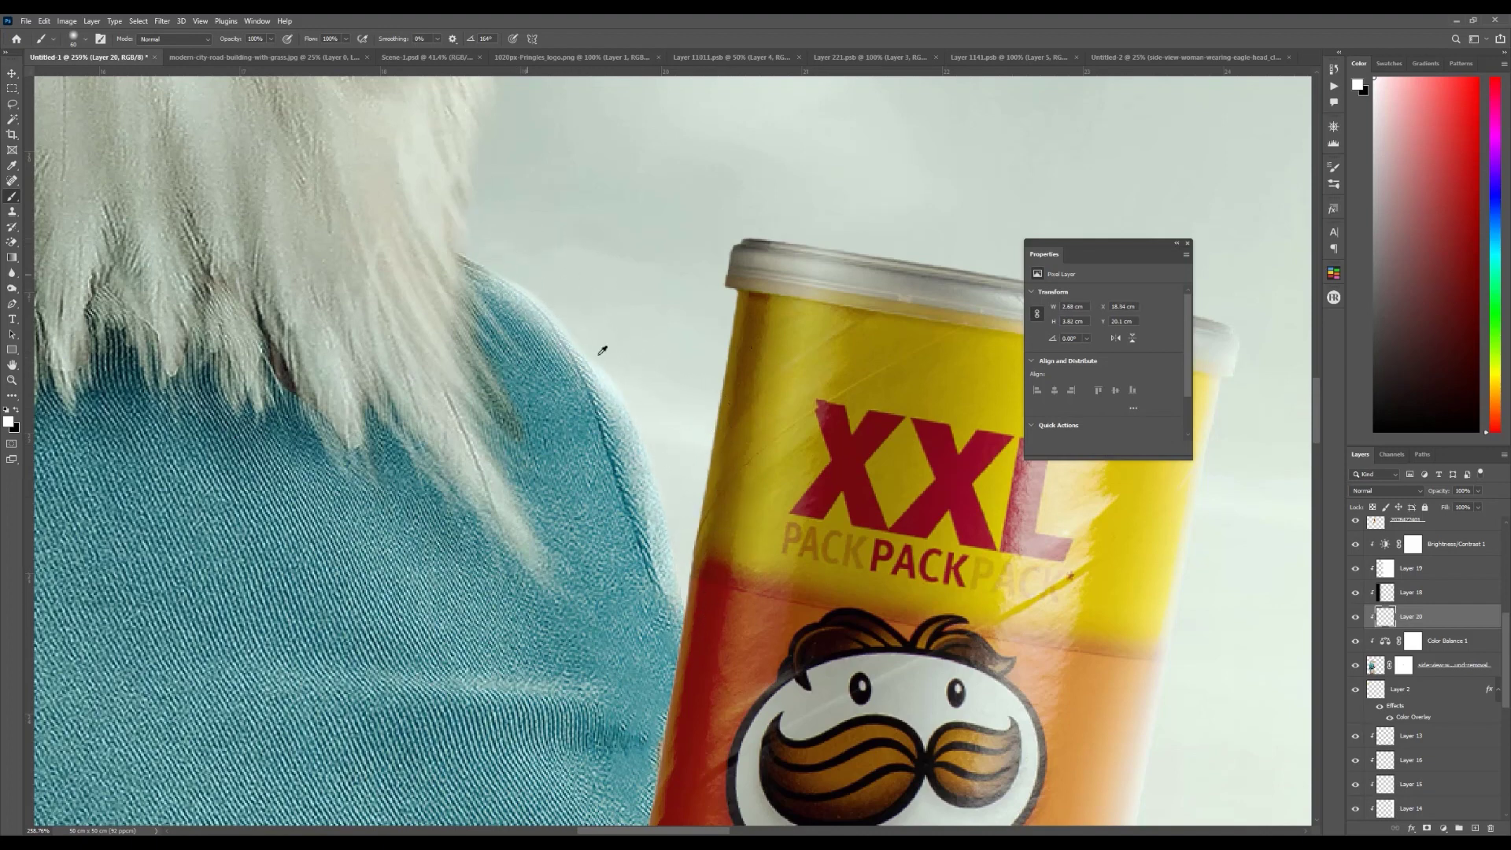
Step: Continue the thin white rim light down the woman's front edge to the bottom of her trousers
scroll(603, 350, "down", 3)
scroll(603, 330, "down", 12)
scroll(605, 283, "up", 2)
mouse_move(605, 283)
left_mouse_down()
mouse_move(569, 299)
mouse_move(623, 274)
mouse_move(551, 316)
left_mouse_up()
mouse_move(564, 387)
left_mouse_down()
mouse_move(557, 356)
mouse_move(546, 495)
mouse_move(541, 468)
mouse_move(589, 576)
mouse_move(556, 488)
mouse_move(582, 646)
left_mouse_up()
scroll(582, 645, "down", 3)
mouse_move(590, 358)
left_mouse_down()
mouse_move(576, 472)
mouse_move(607, 488)
mouse_move(600, 598)
left_mouse_up()
scroll(600, 597, "down", 3)
mouse_move(602, 417)
left_mouse_down()
mouse_move(641, 470)
mouse_move(617, 610)
left_mouse_up()
scroll(617, 610, "down", 4)
left_click_drag(586, 224, 575, 511)
scroll(574, 511, "down", 5)
scroll(598, 373, "up", 3)
left_click_drag(598, 374, 601, 661)
scroll(600, 661, "down", 4)
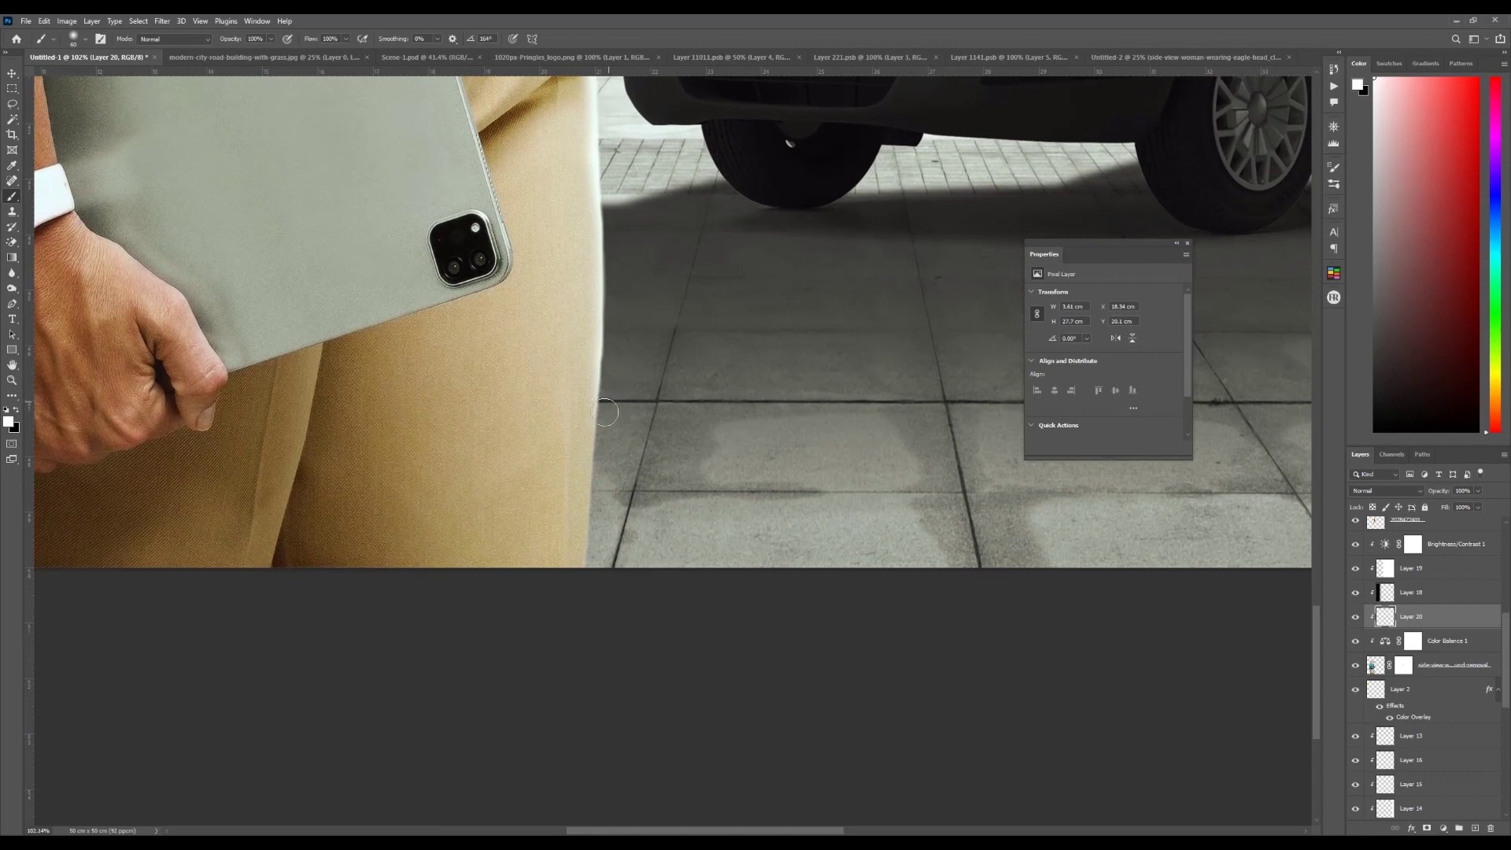
left_click_drag(607, 405, 596, 498)
scroll(616, 530, "down", 6)
scroll(600, 537, "up", 6)
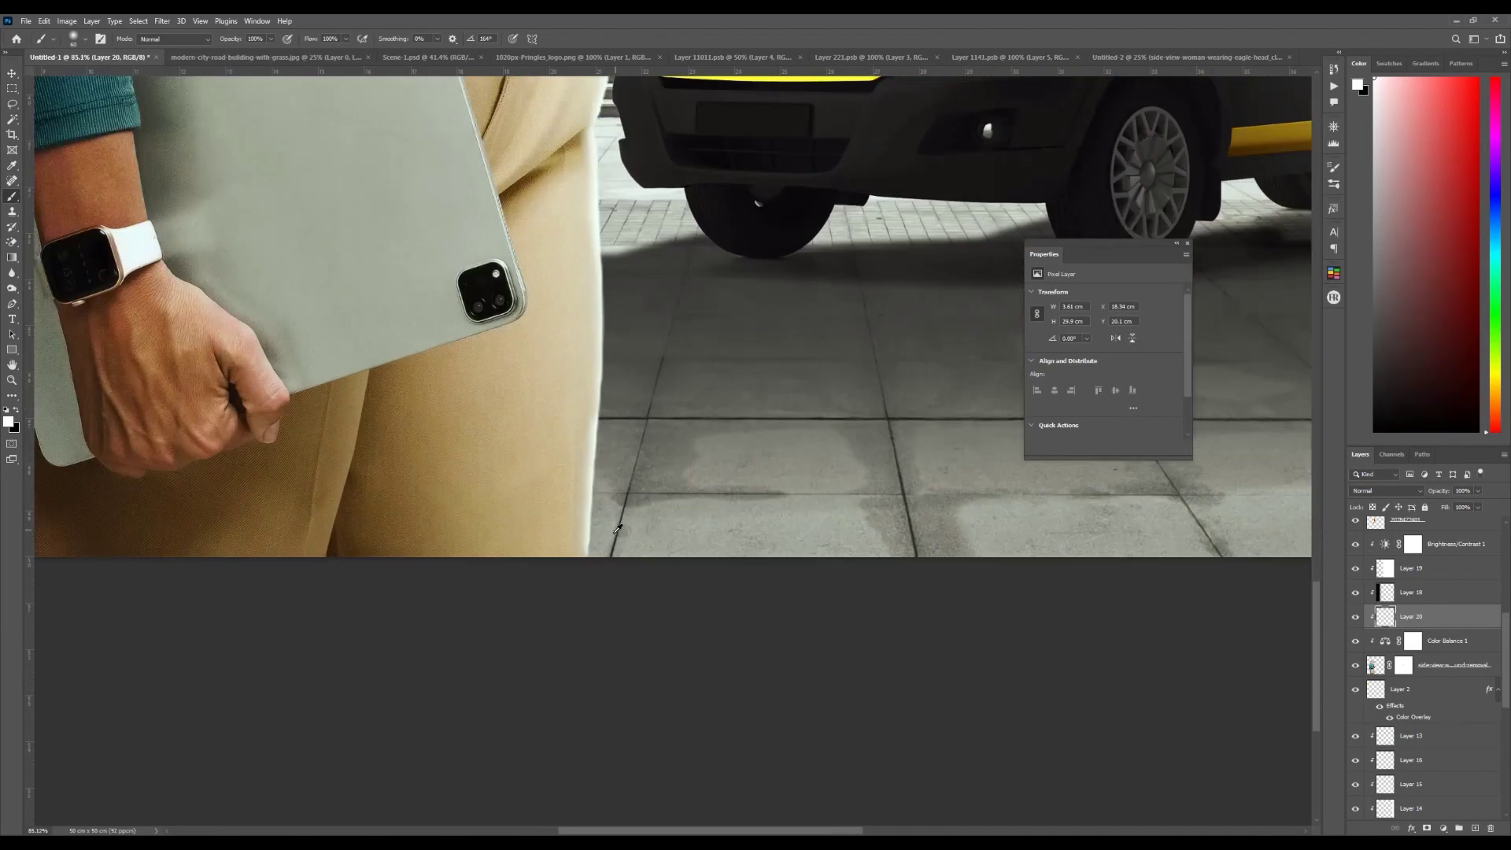
Step: Lower the rim light layer's opacity to about 93% and check the effect at reduced size
scroll(594, 589, "down", 6)
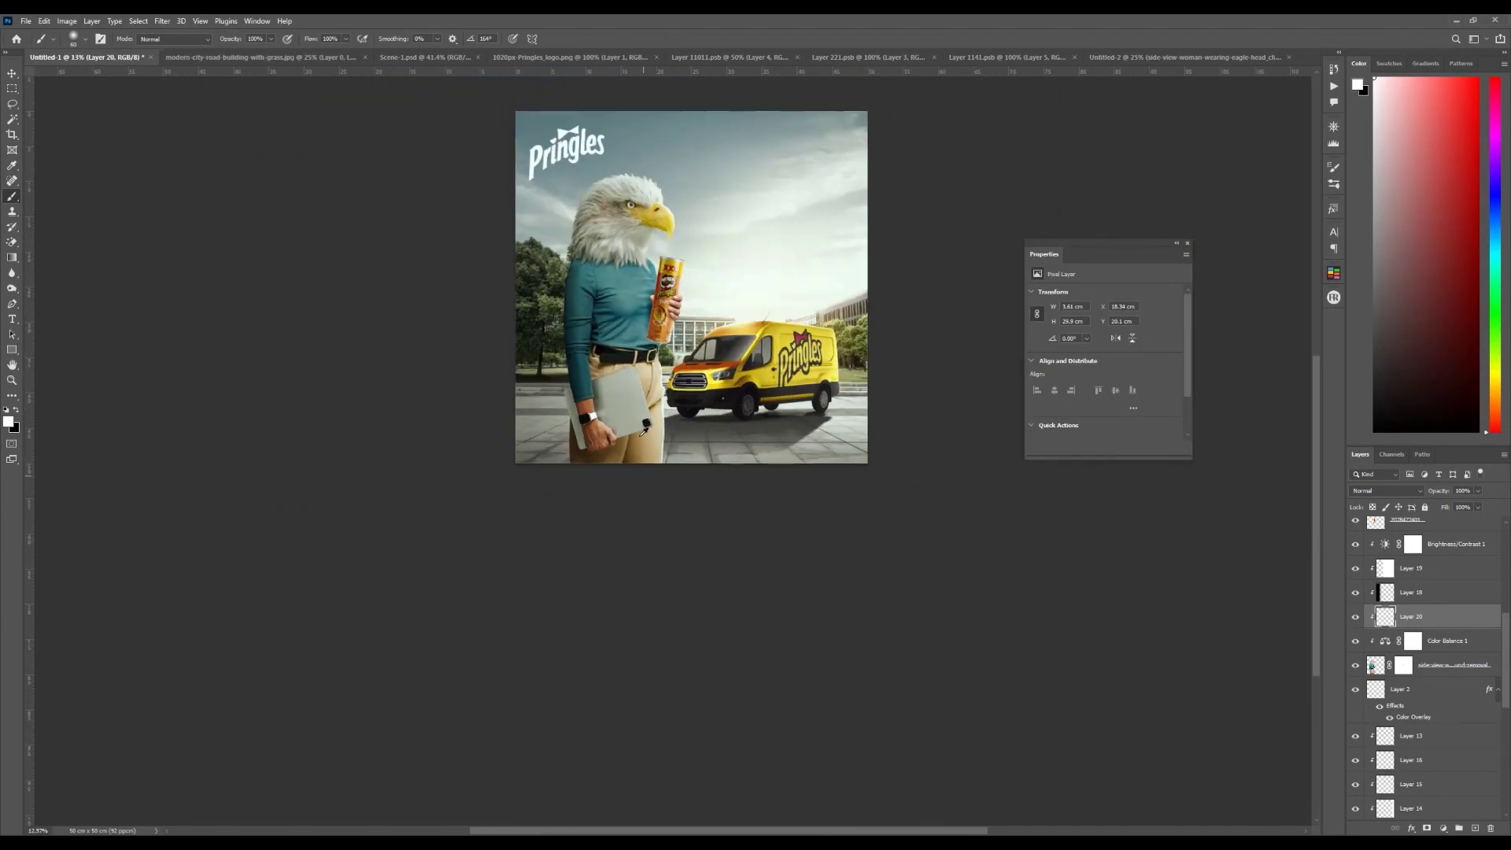
scroll(606, 228, "up", 5)
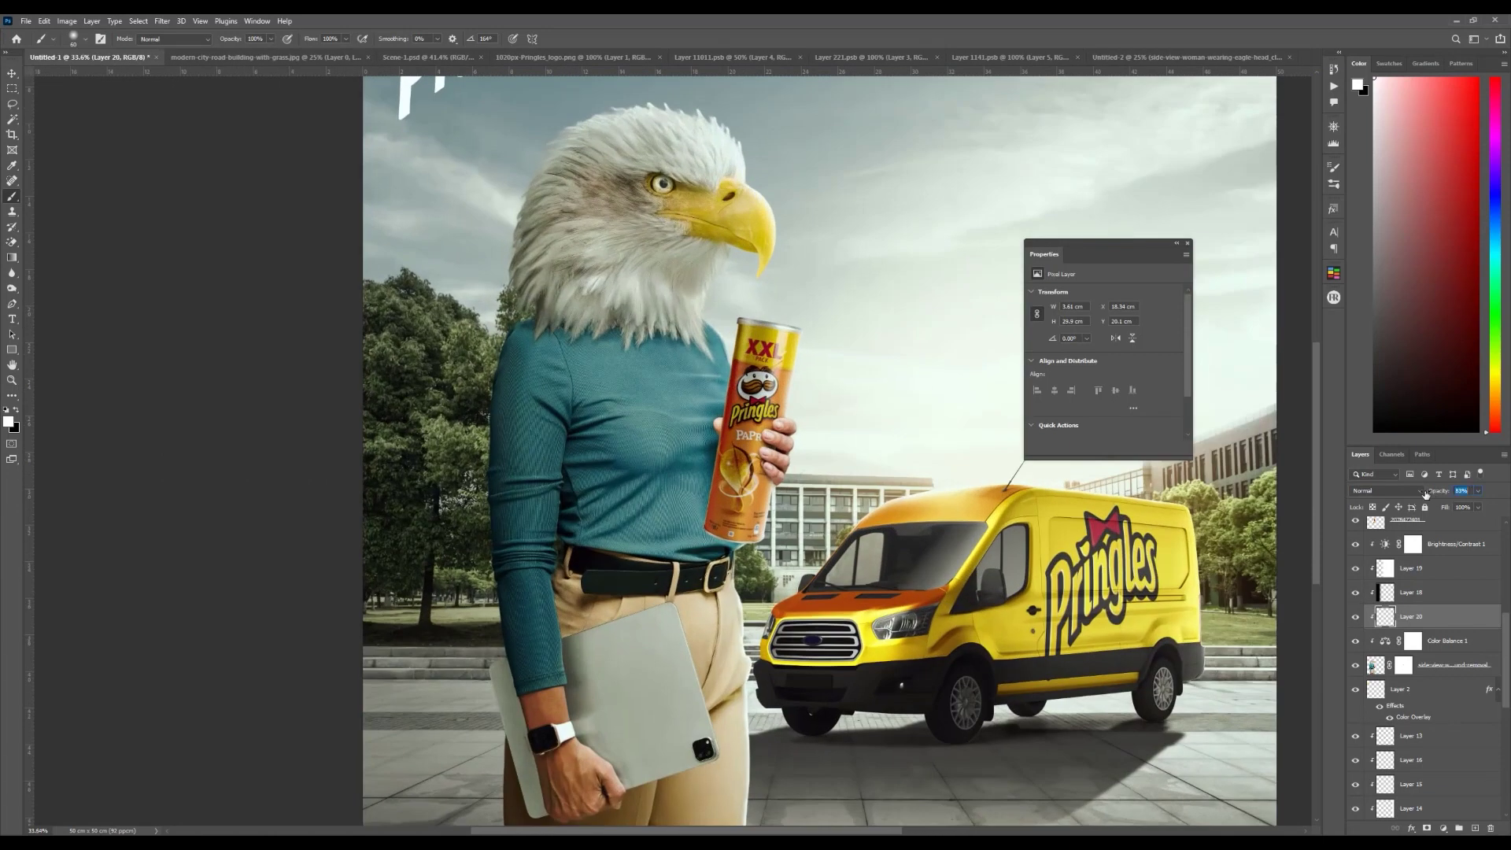
scroll(851, 434, "down", 2)
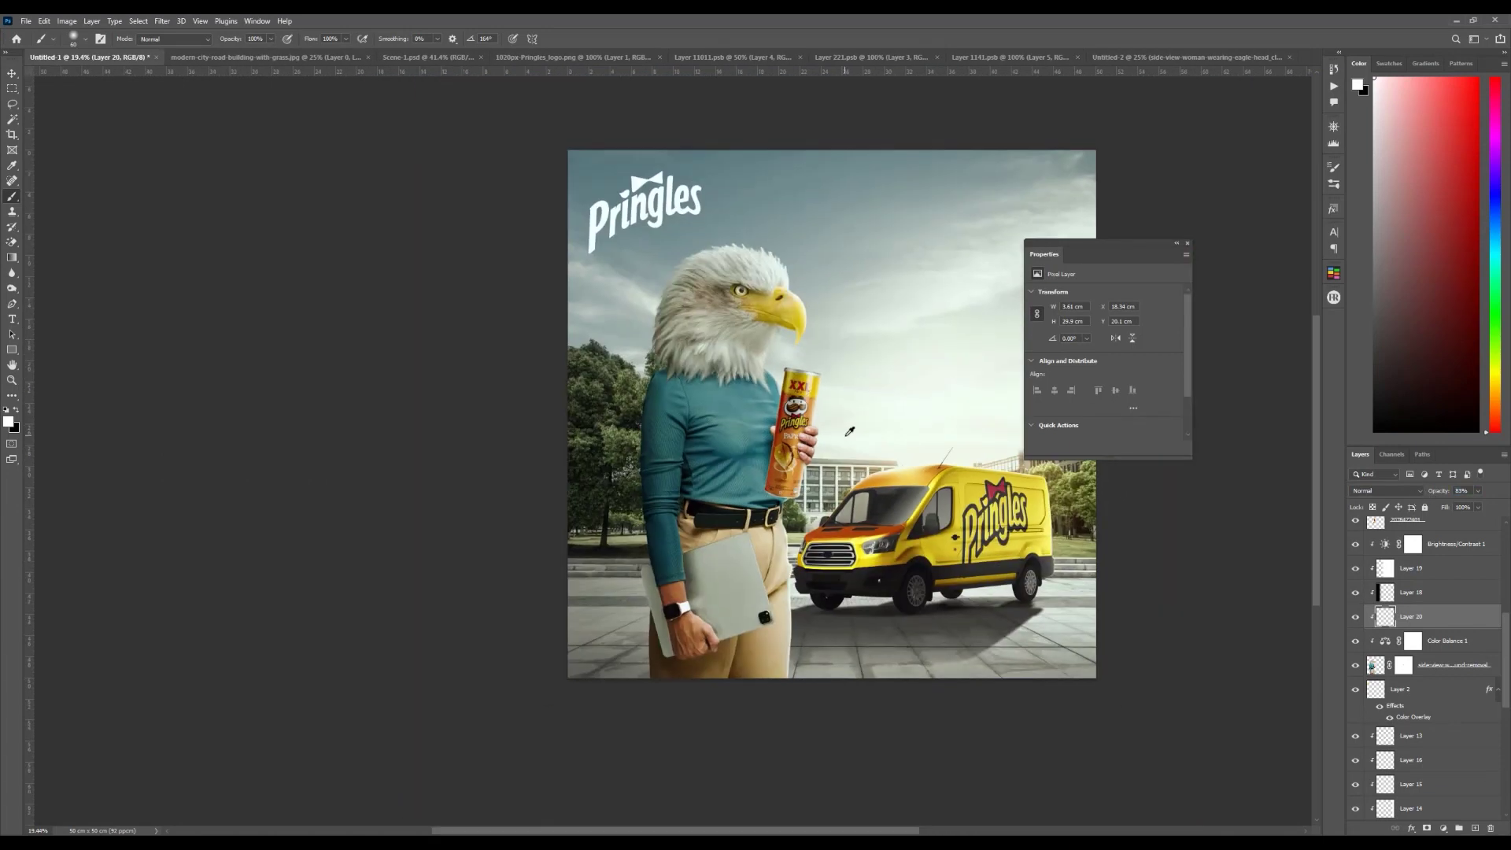
Step: Add a new clipped layer above the rim light and paint white along the front edge of the eagle's beak
scroll(826, 321, "up", 8)
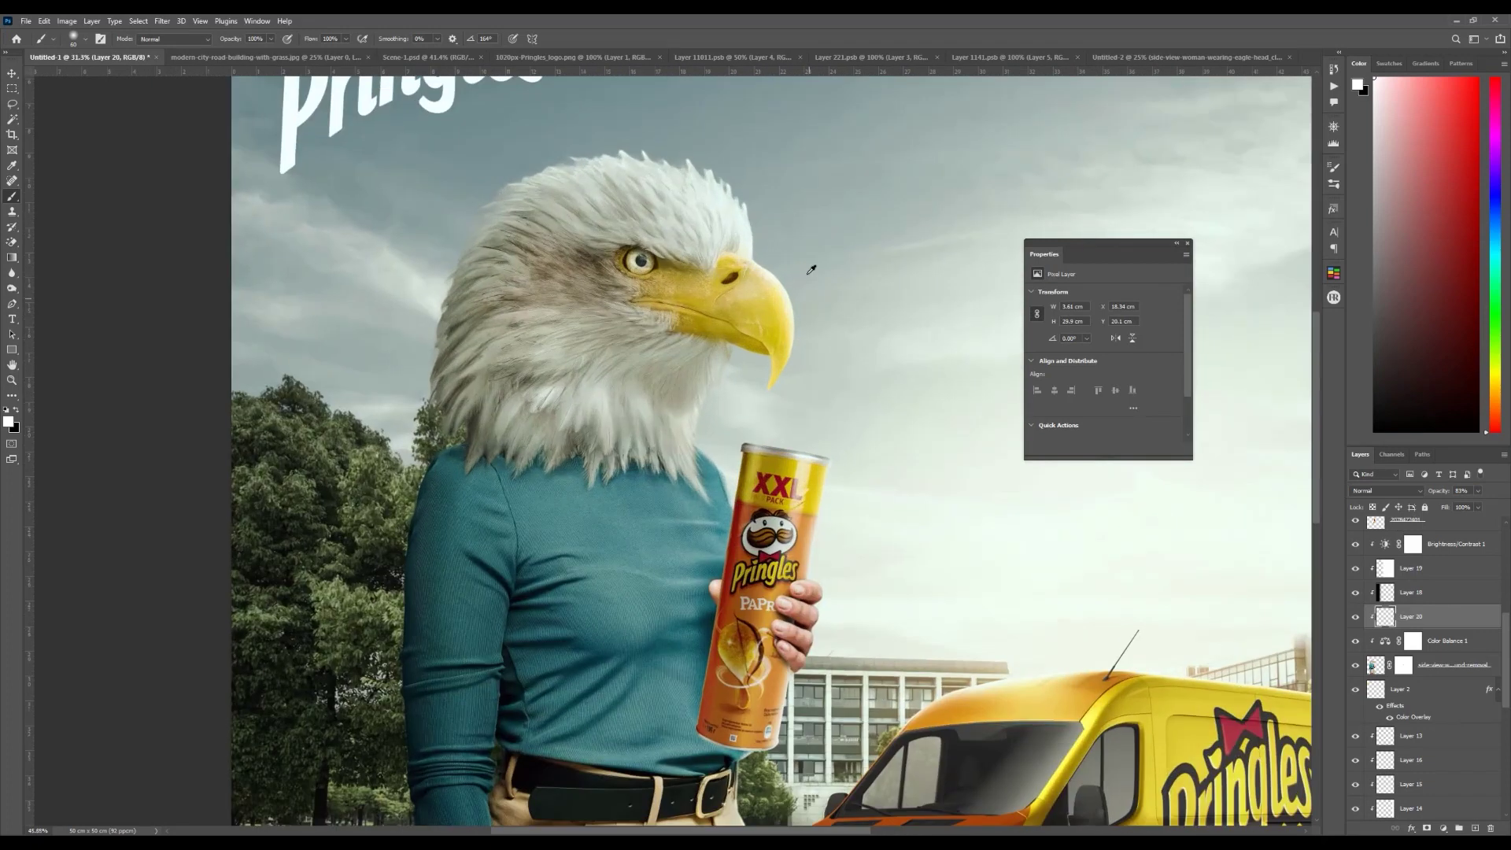
left_click(1476, 829)
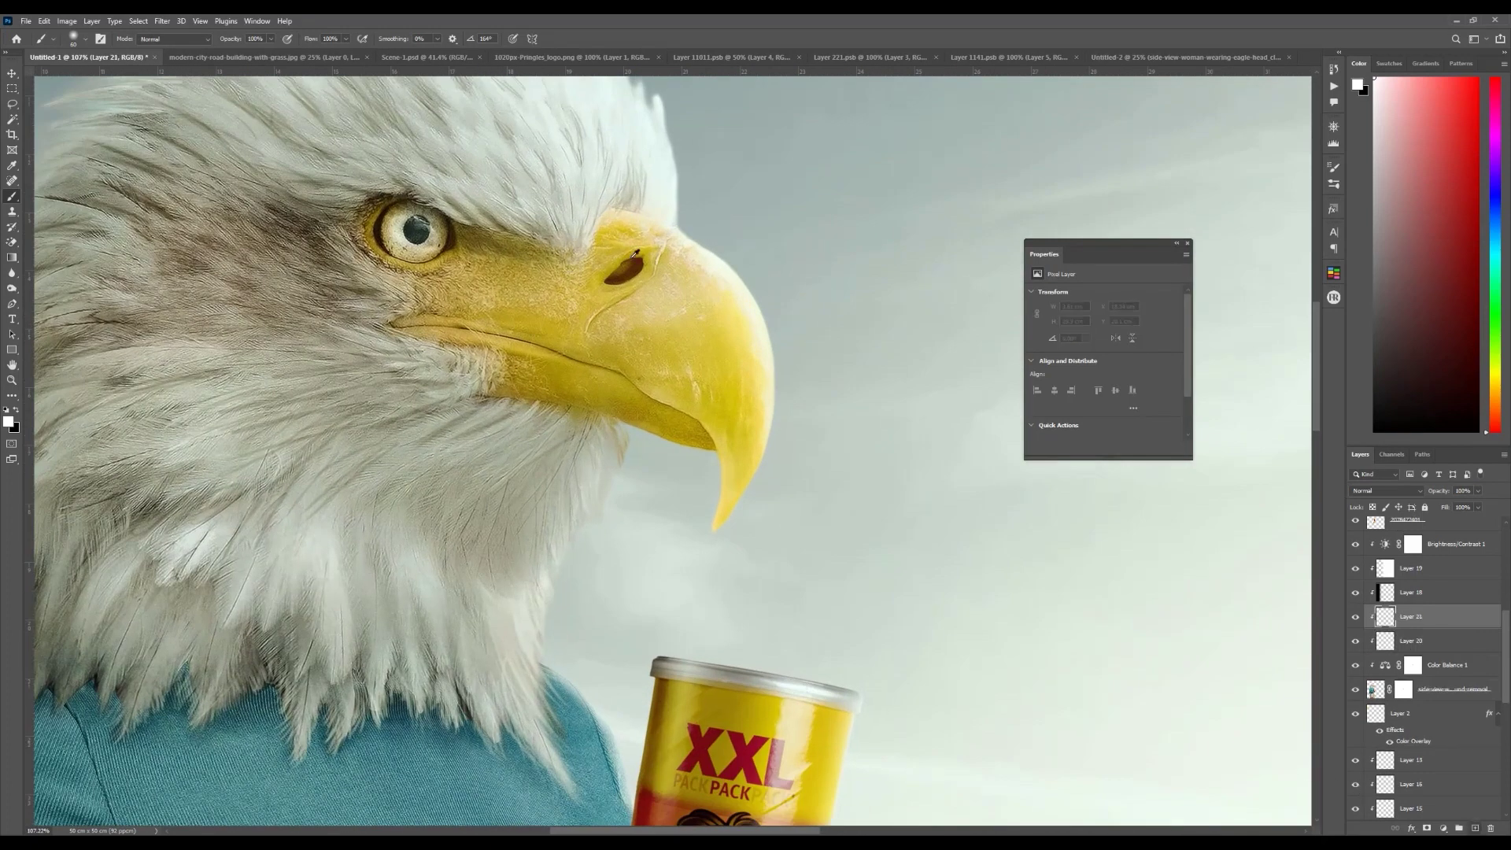
scroll(762, 229, "up", 2)
mouse_move(782, 247)
left_mouse_down()
mouse_move(822, 292)
mouse_move(875, 424)
mouse_move(861, 533)
mouse_move(782, 686)
left_mouse_up()
scroll(832, 546, "down", 4)
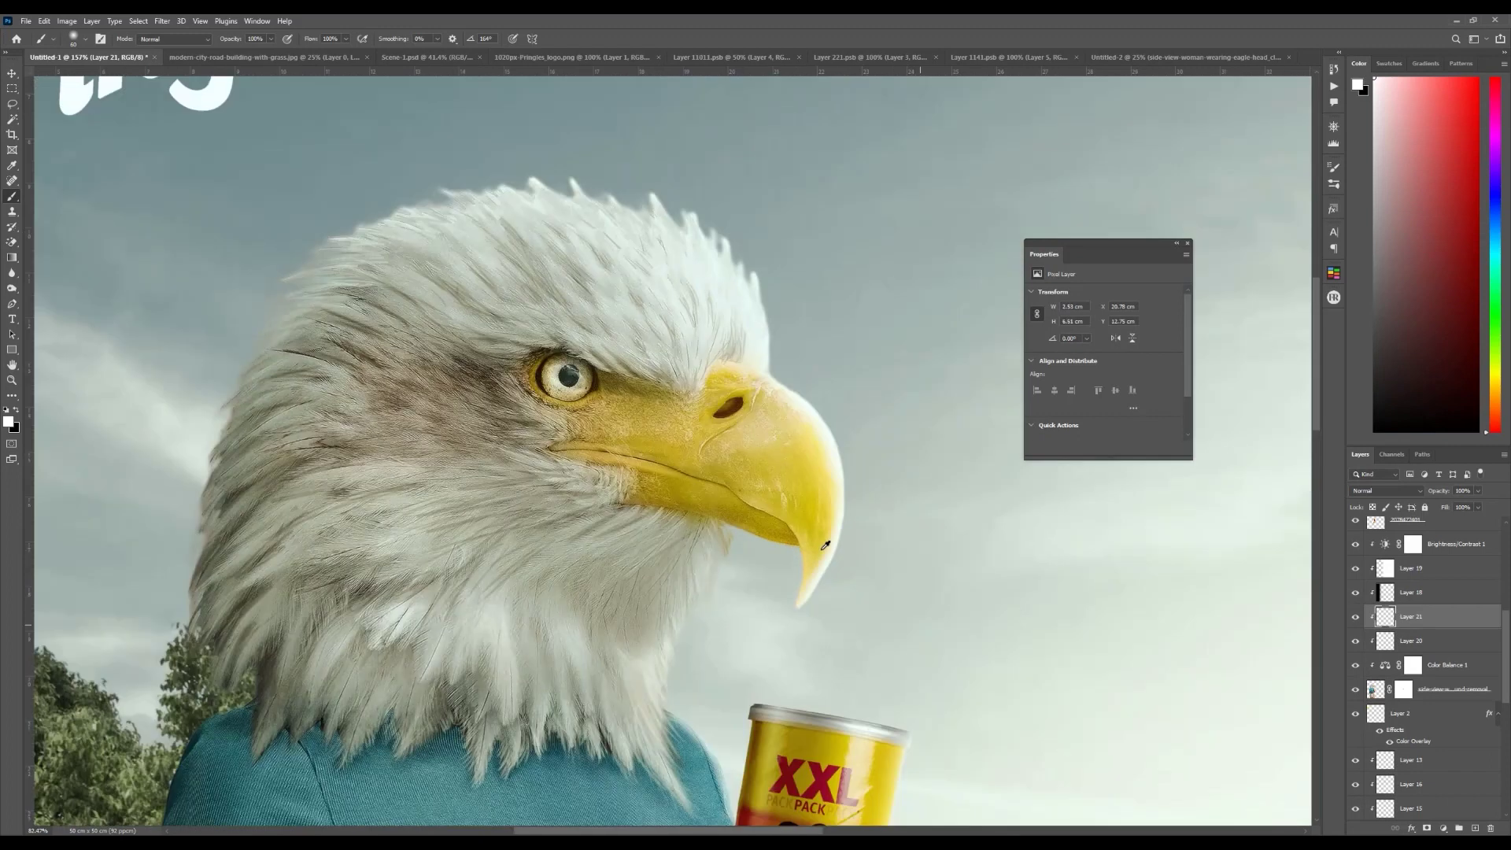
Step: Set the beak highlight layer to Overlay blending and check the whole composite
left_click(1386, 490)
left_click(1388, 638)
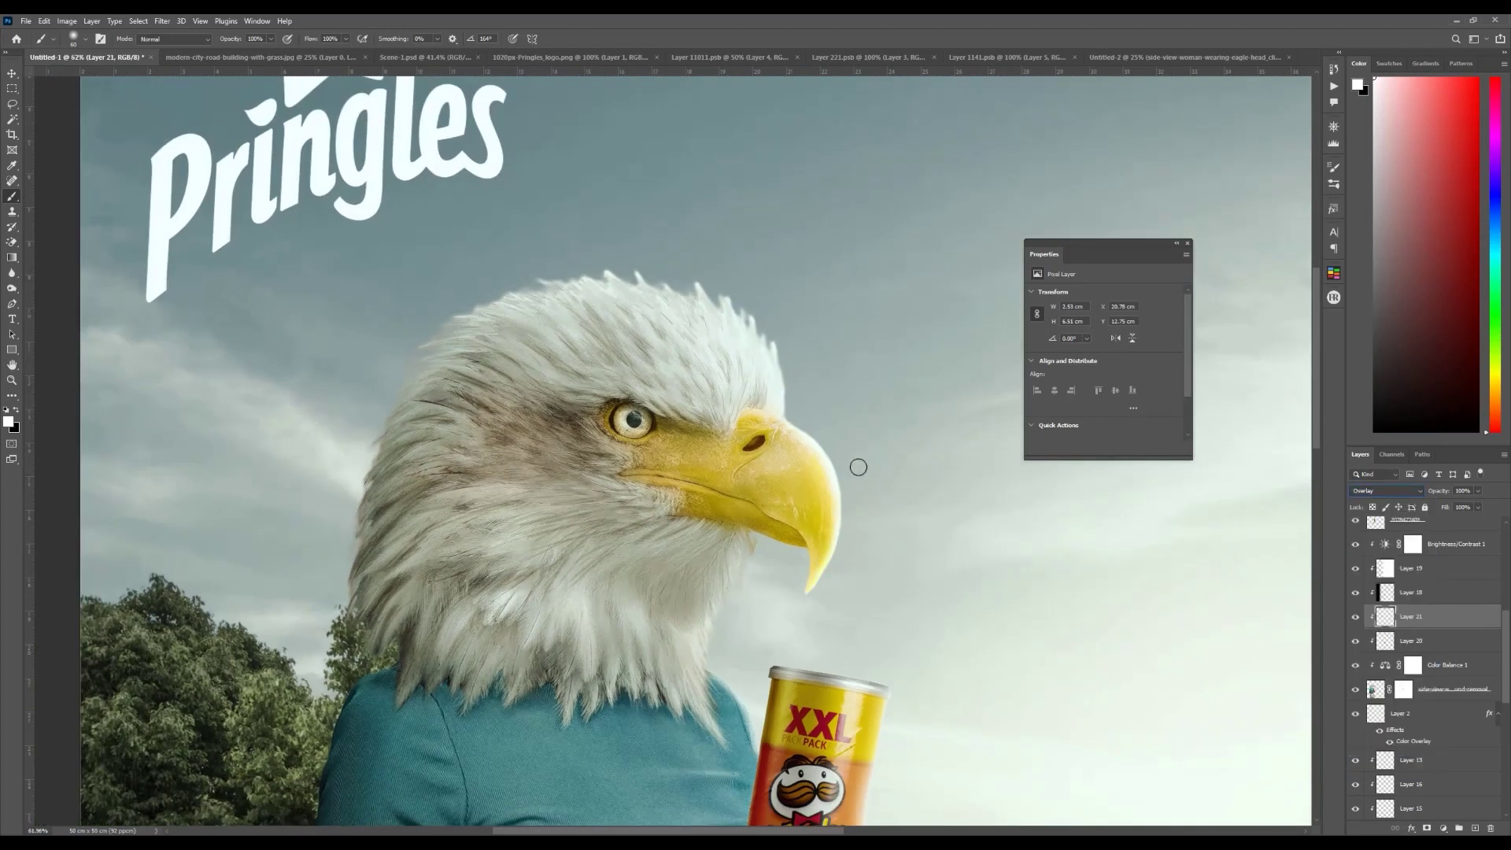
key("v")
scroll(655, 535, "down", 6)
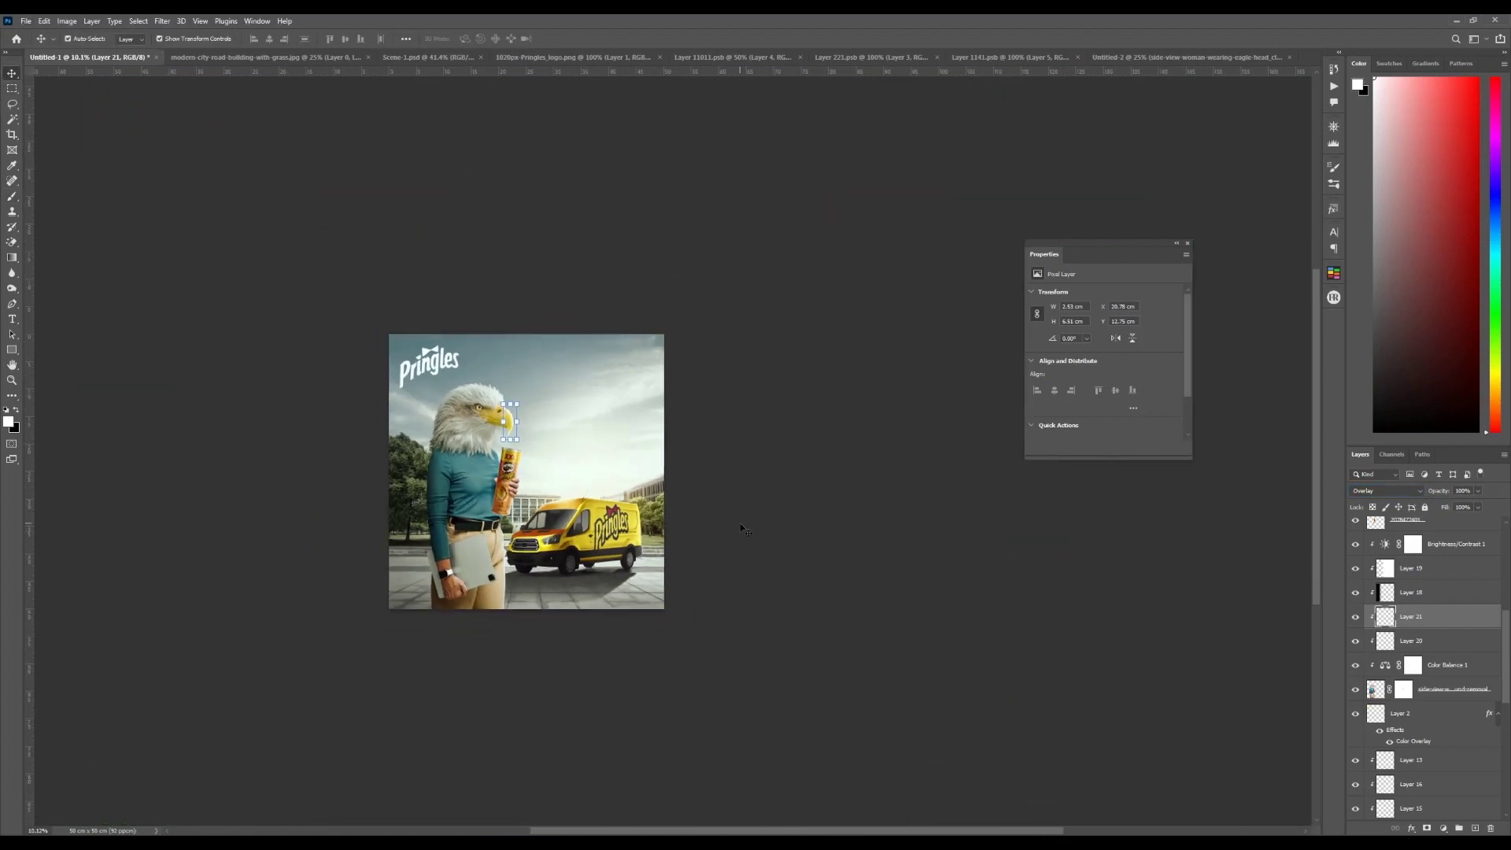
left_click(741, 524)
key("ctrl+0")
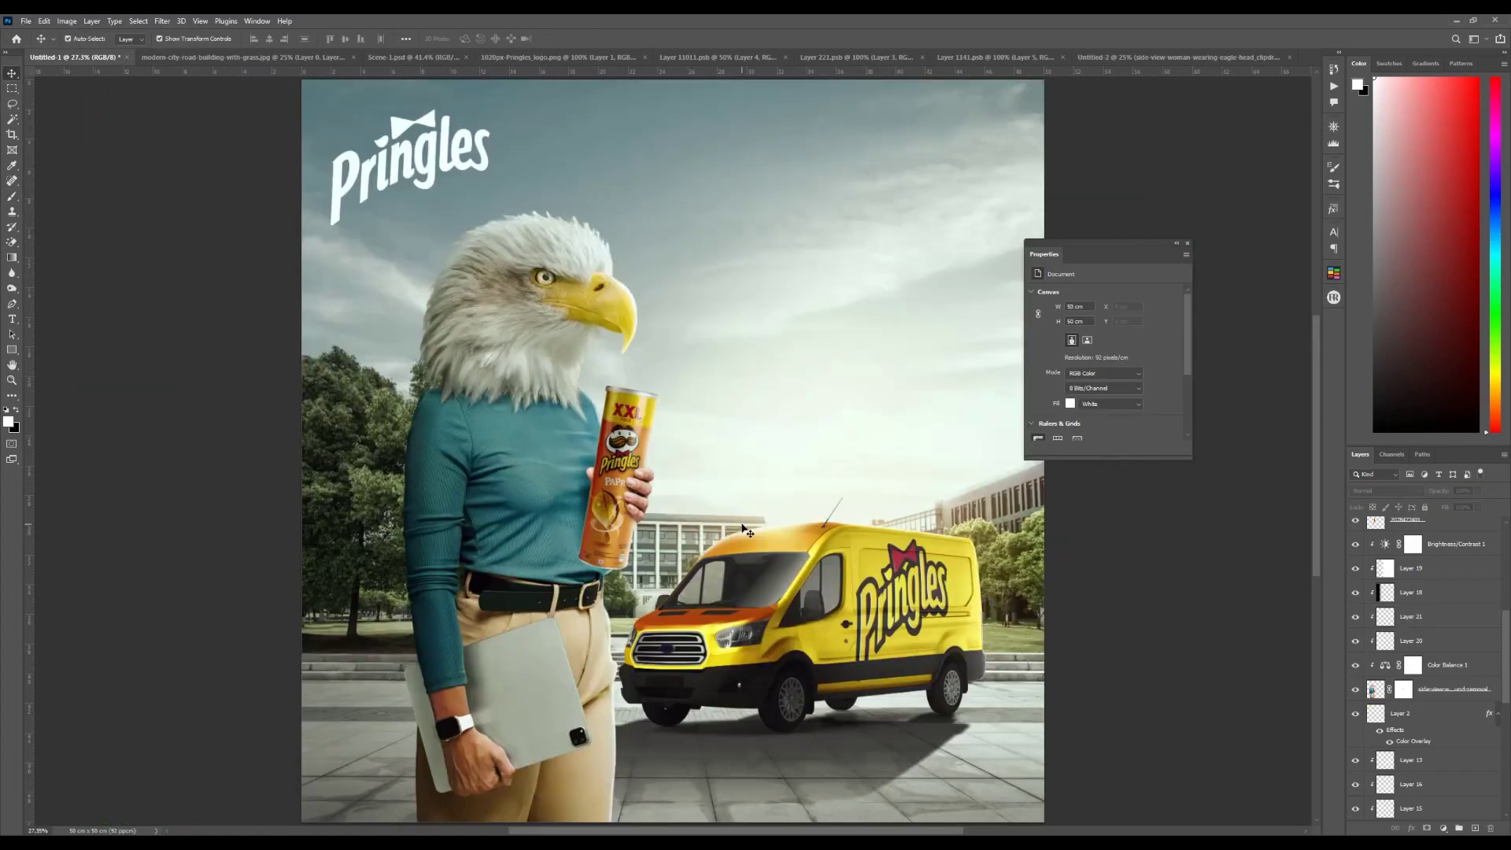
Step: Select the van layers with their clipped shading and the SHADOW group, and move them together about 0.57 cm to the right
left_click(833, 579)
left_click(1414, 690)
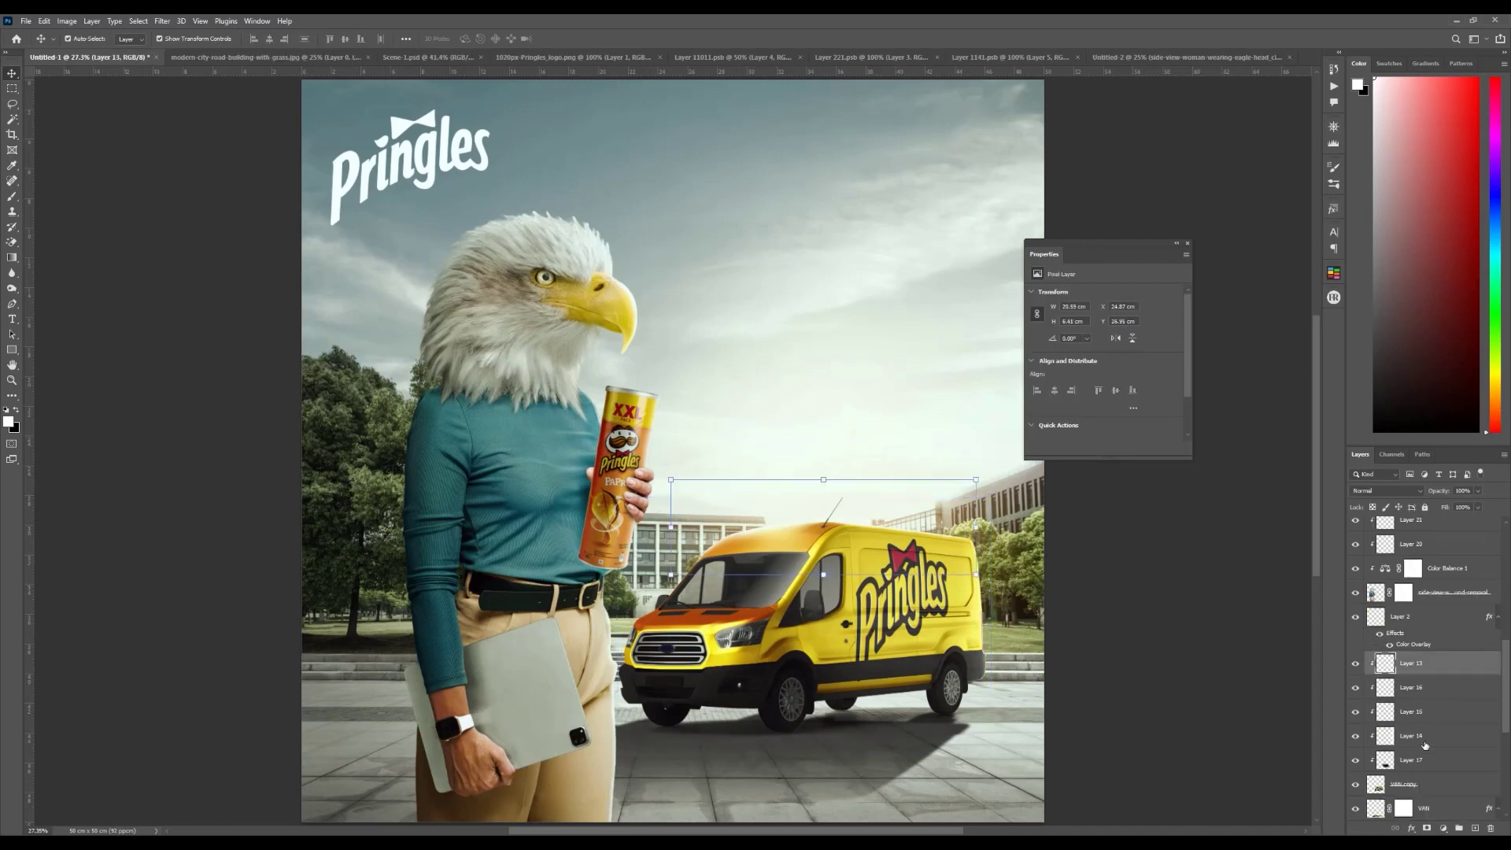
scroll(1424, 732, "down", 3)
left_click(1440, 758, "shift")
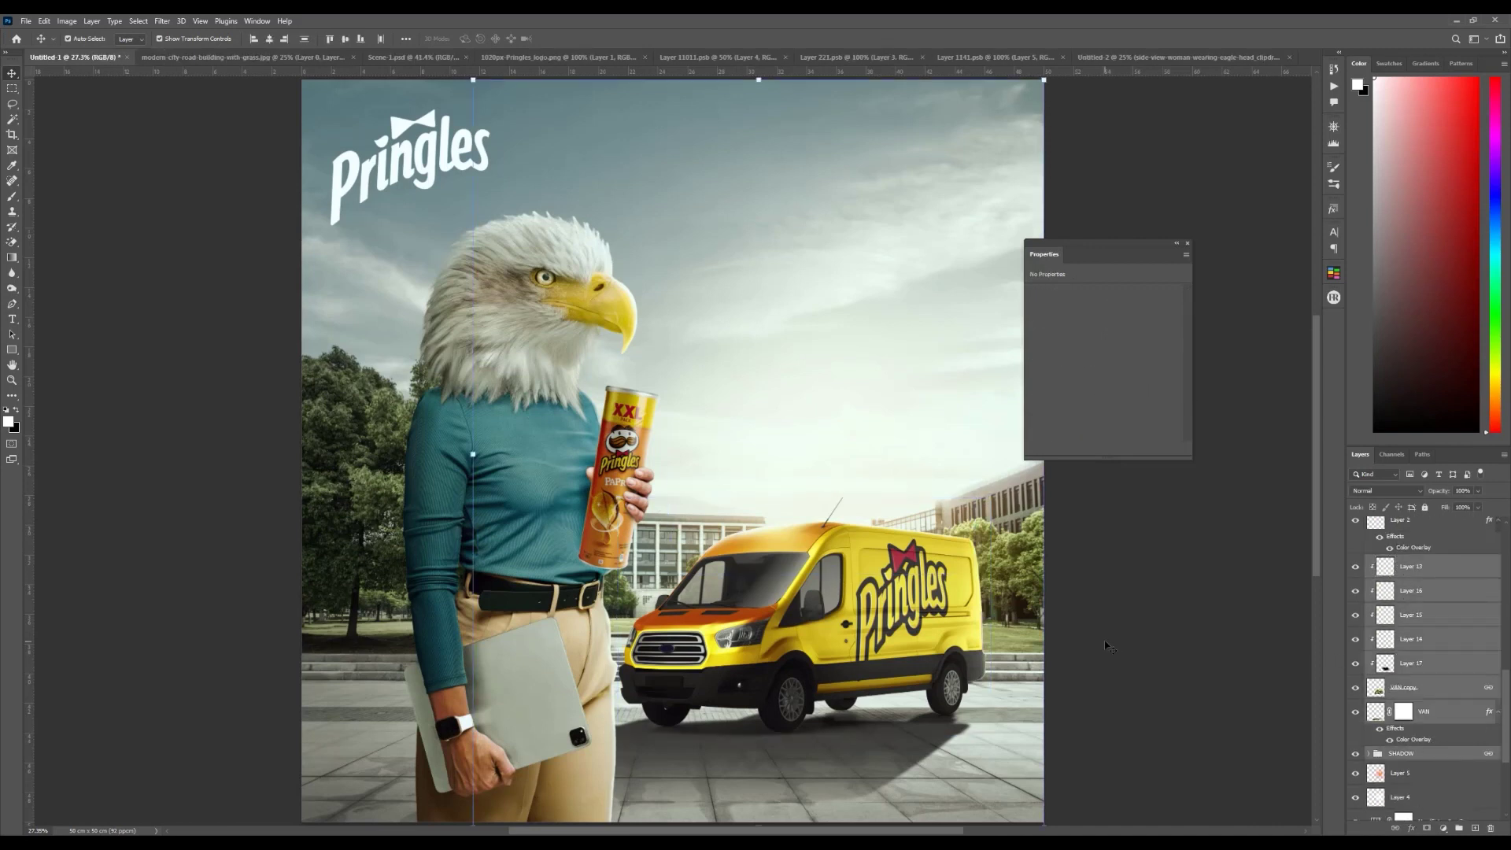
scroll(943, 553, "down", 3)
key("ctrl+t")
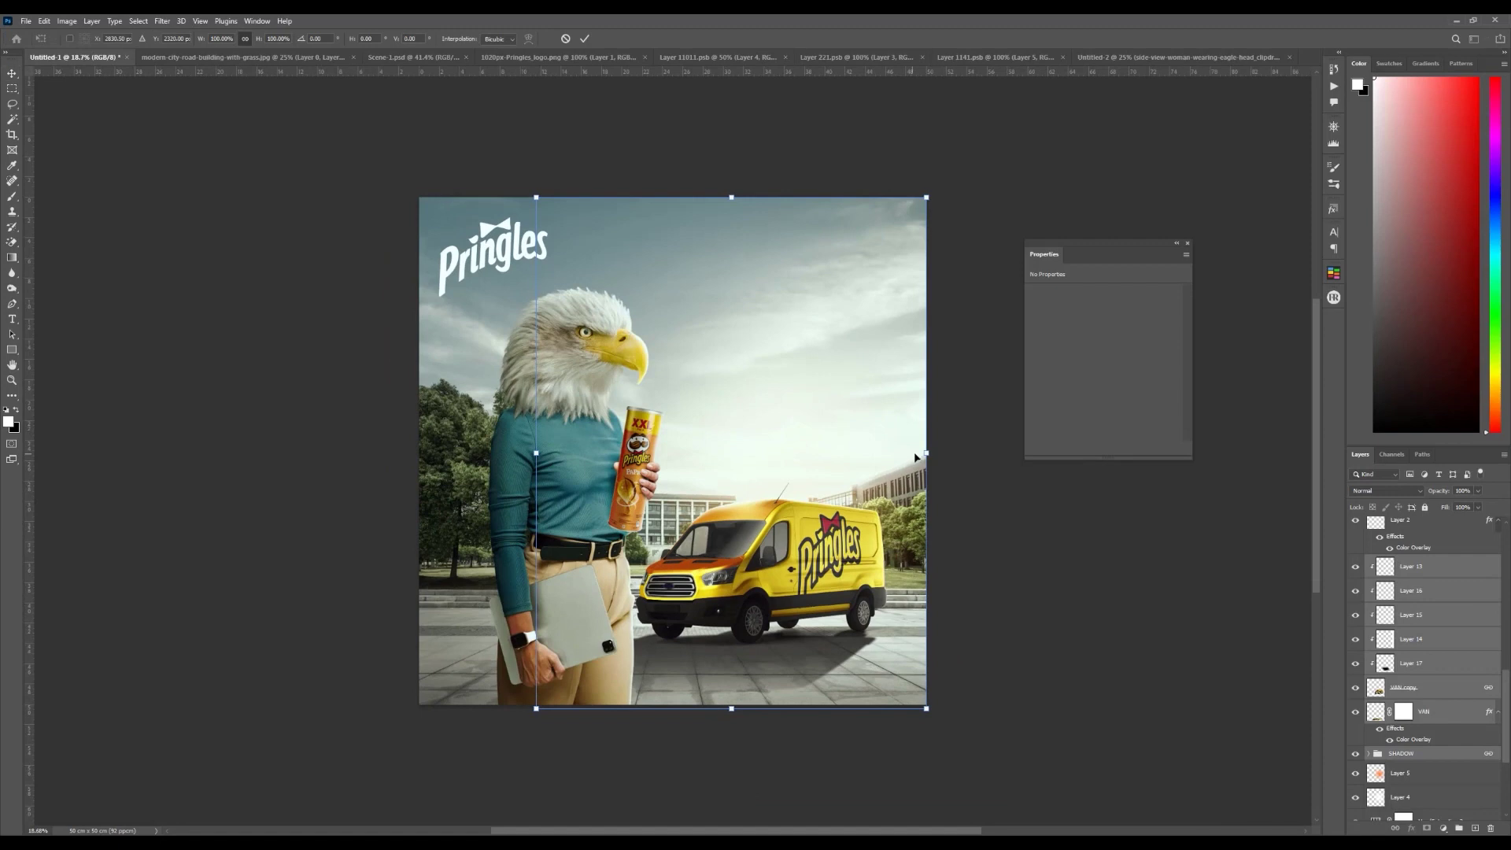
left_click_drag(915, 456, 955, 432)
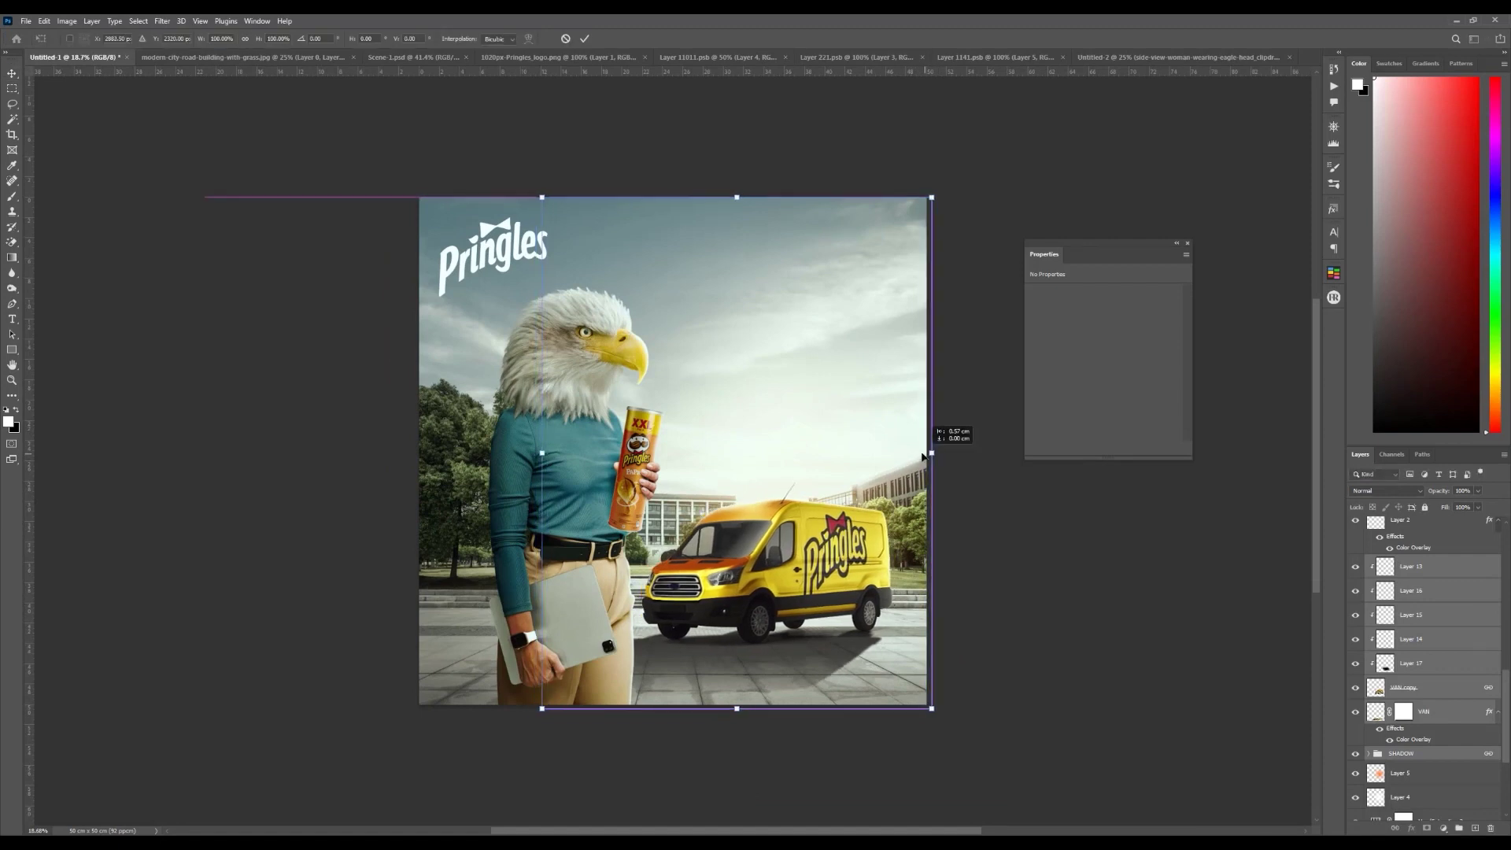
left_click(1055, 567)
Step: Add a new empty layer above the Selective Color adjustment at the top of the layer stack
scroll(1063, 555, "up", 2)
scroll(1063, 555, "up", 1)
scroll(1461, 542, "up", 2)
scroll(1461, 541, "up", 3)
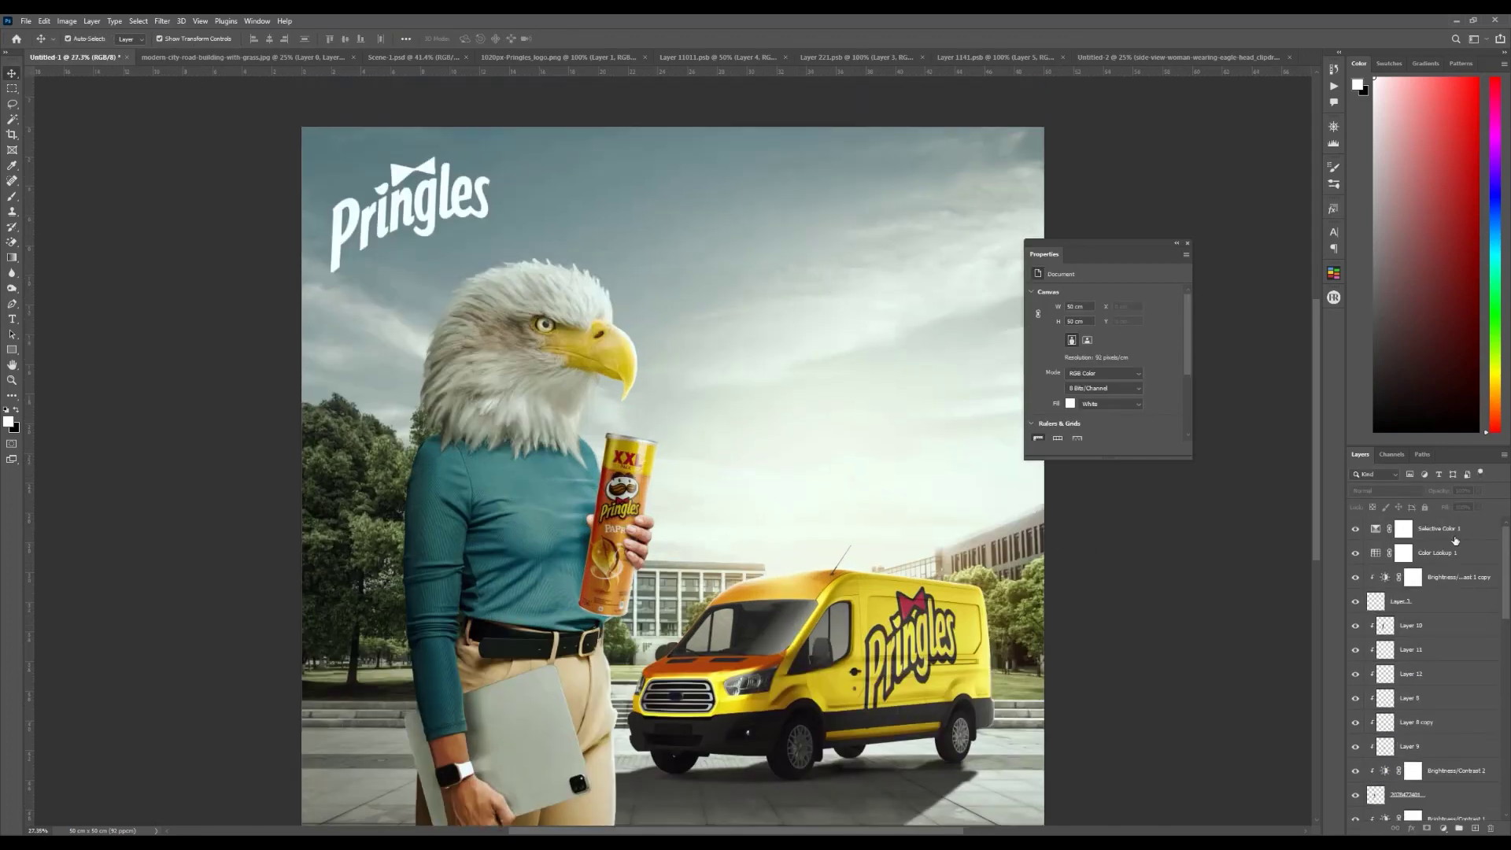
left_click(1441, 528)
left_click_drag(1177, 781, 1109, 651)
left_click(1475, 825)
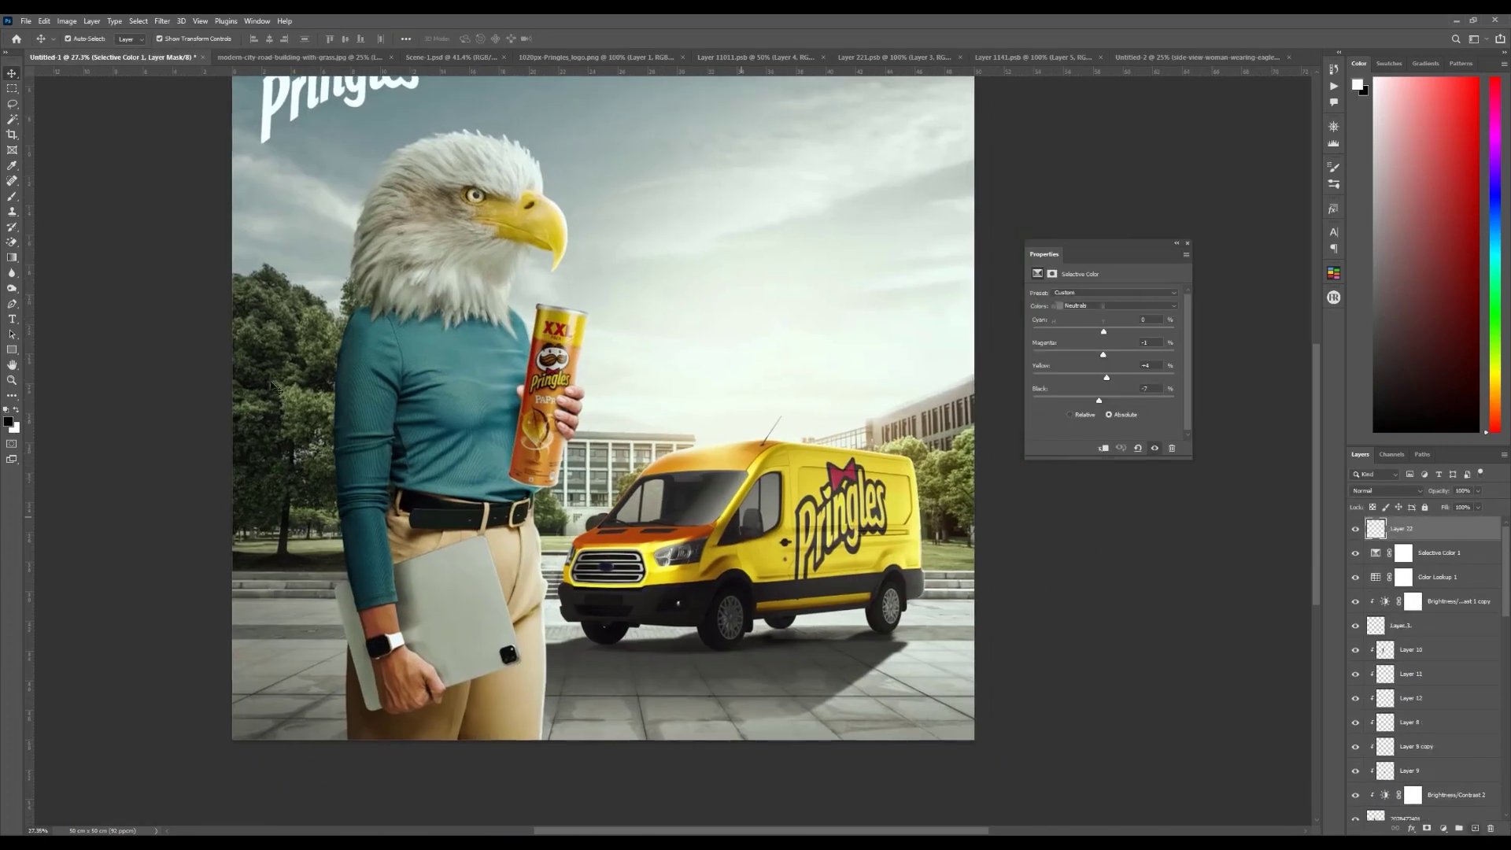
Step: Add a black-to-transparent gradient rising from the bottom edge of the composite on the empty top layer and lower its opacity to 54%
key("g")
left_click_drag(606, 756, 607, 595)
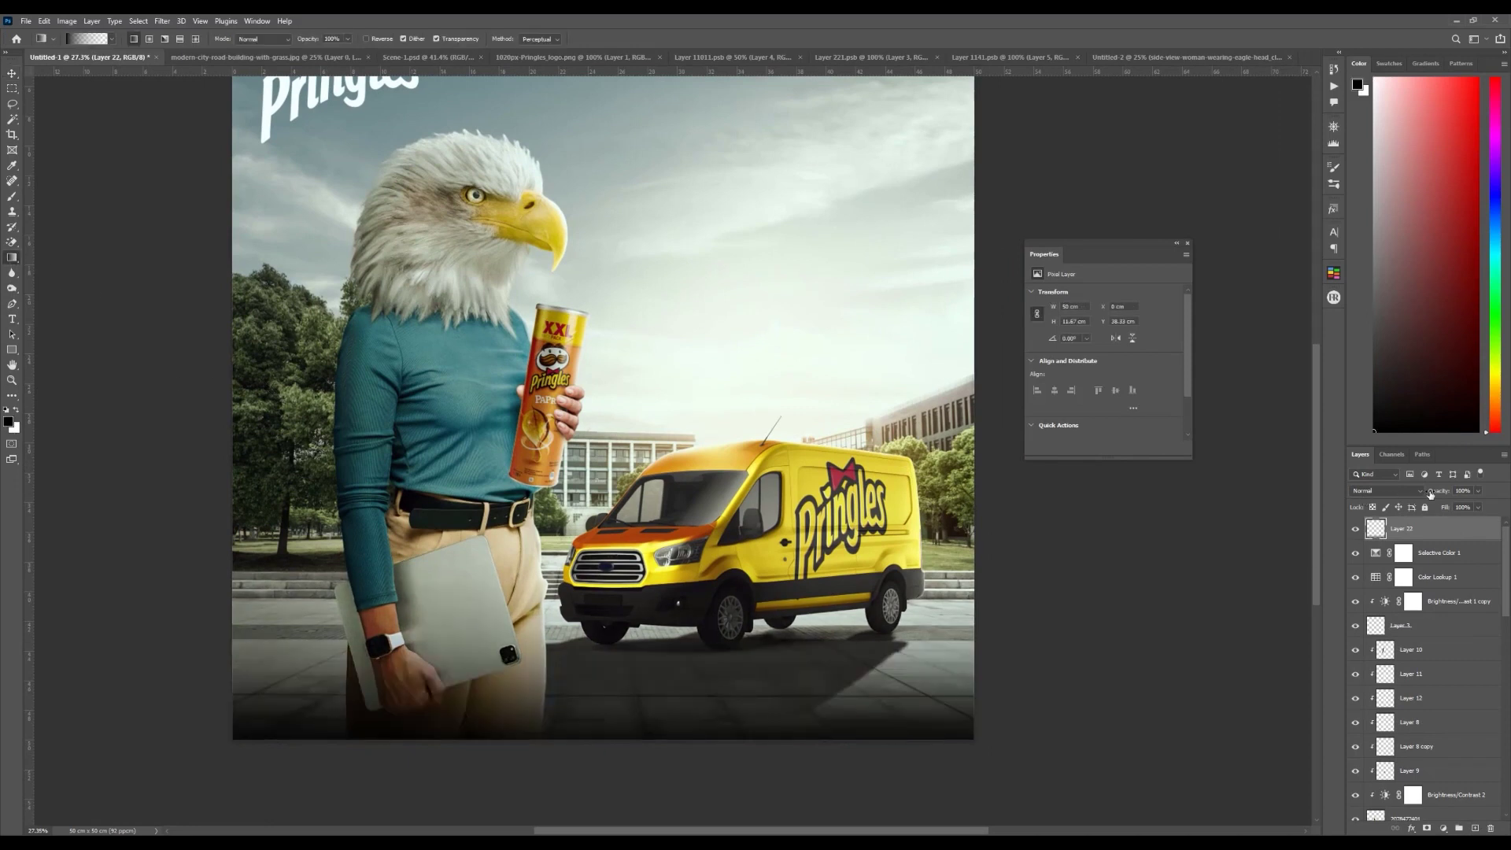
left_click_drag(1430, 493, 1409, 491)
scroll(775, 540, "down", 3)
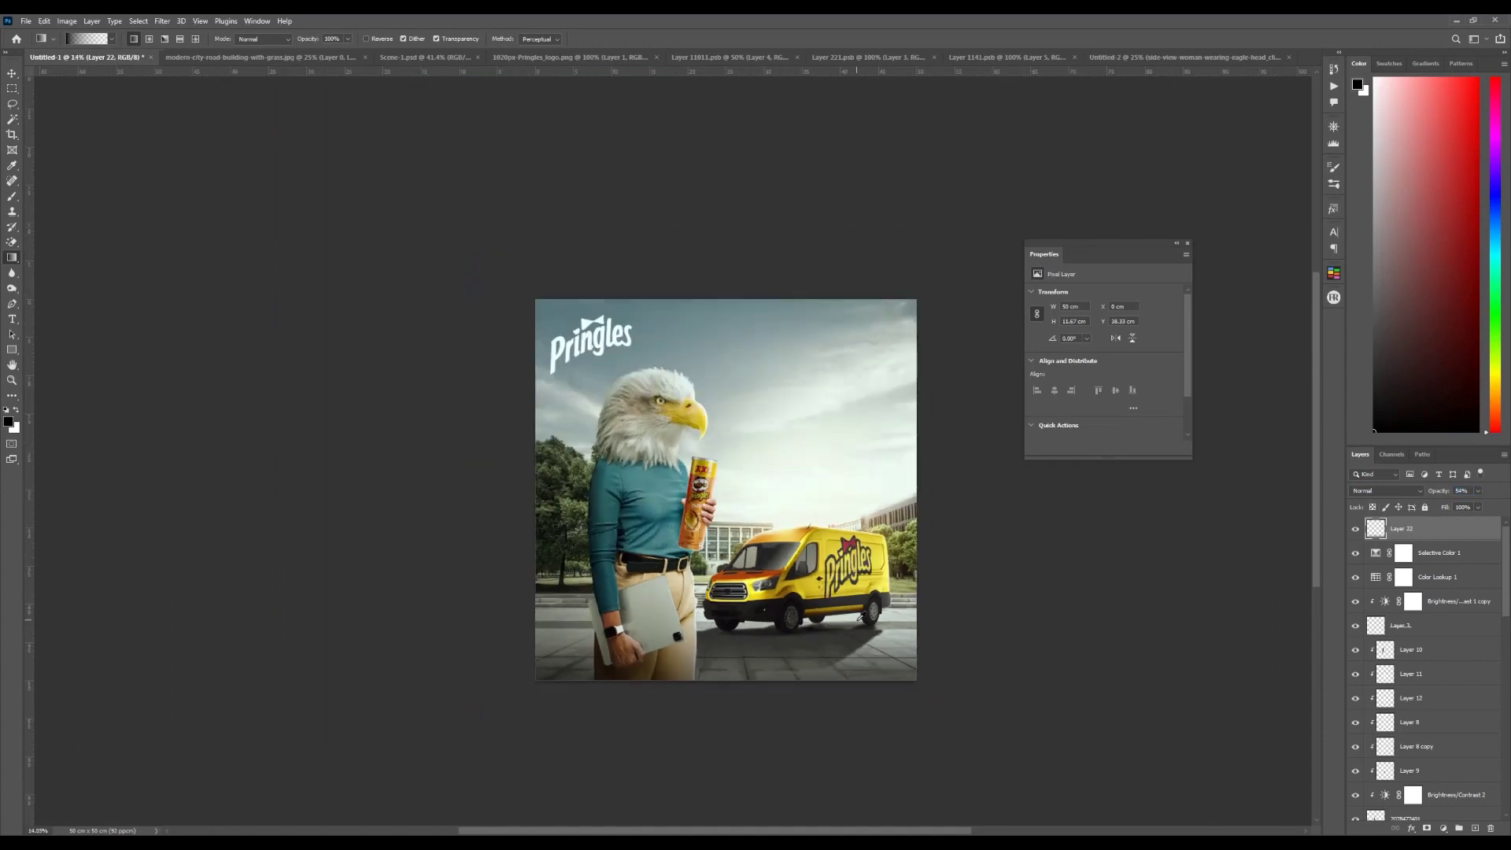
key("ctrl+0")
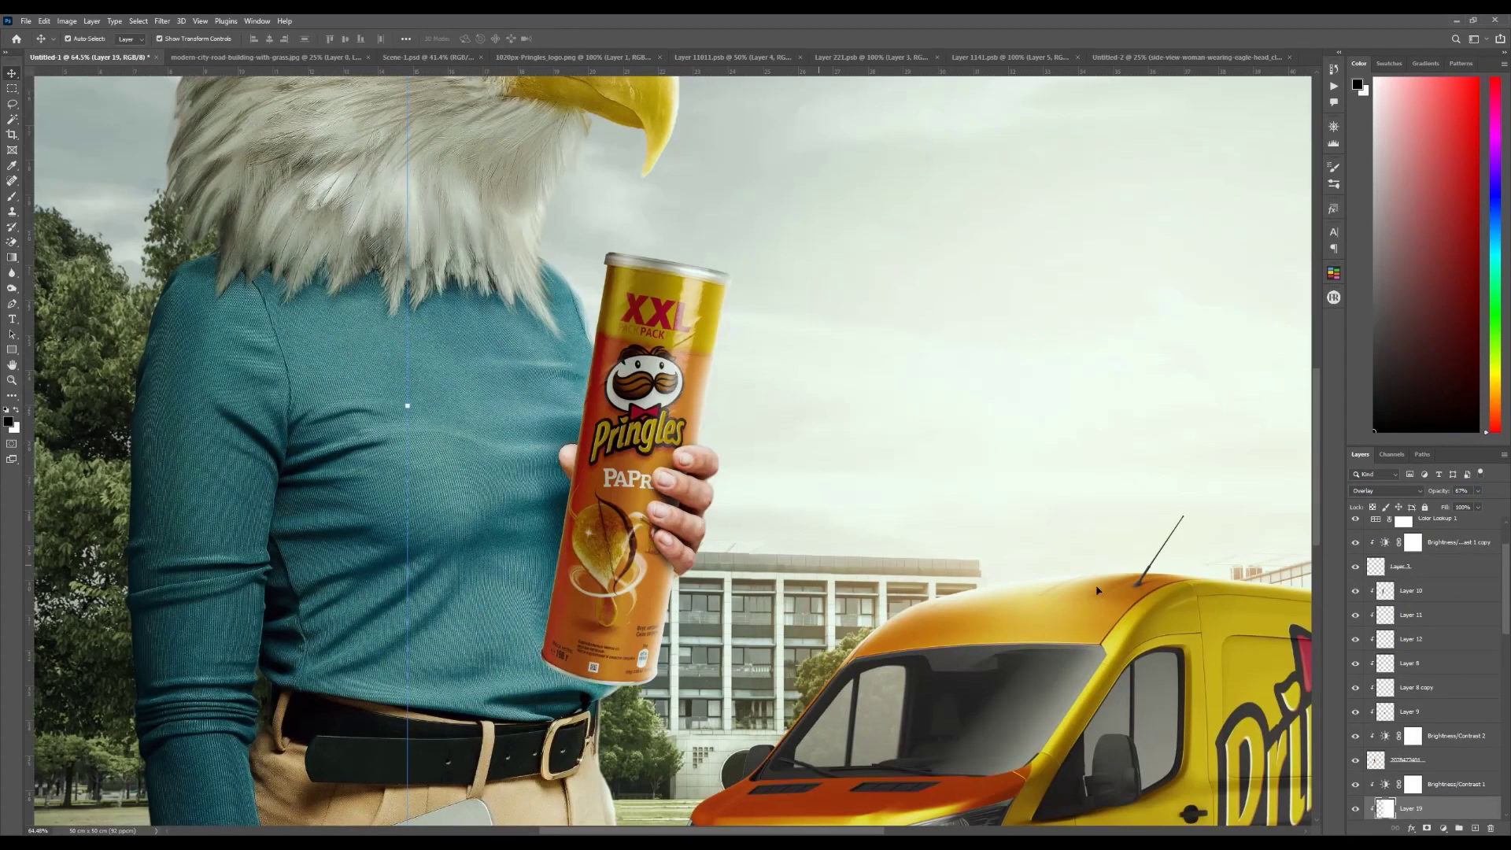
Step: Target the woman's layer and outline the thumb beside the can with a Pen tool path, converting the path to a selection
scroll(1416, 711, "down", 2)
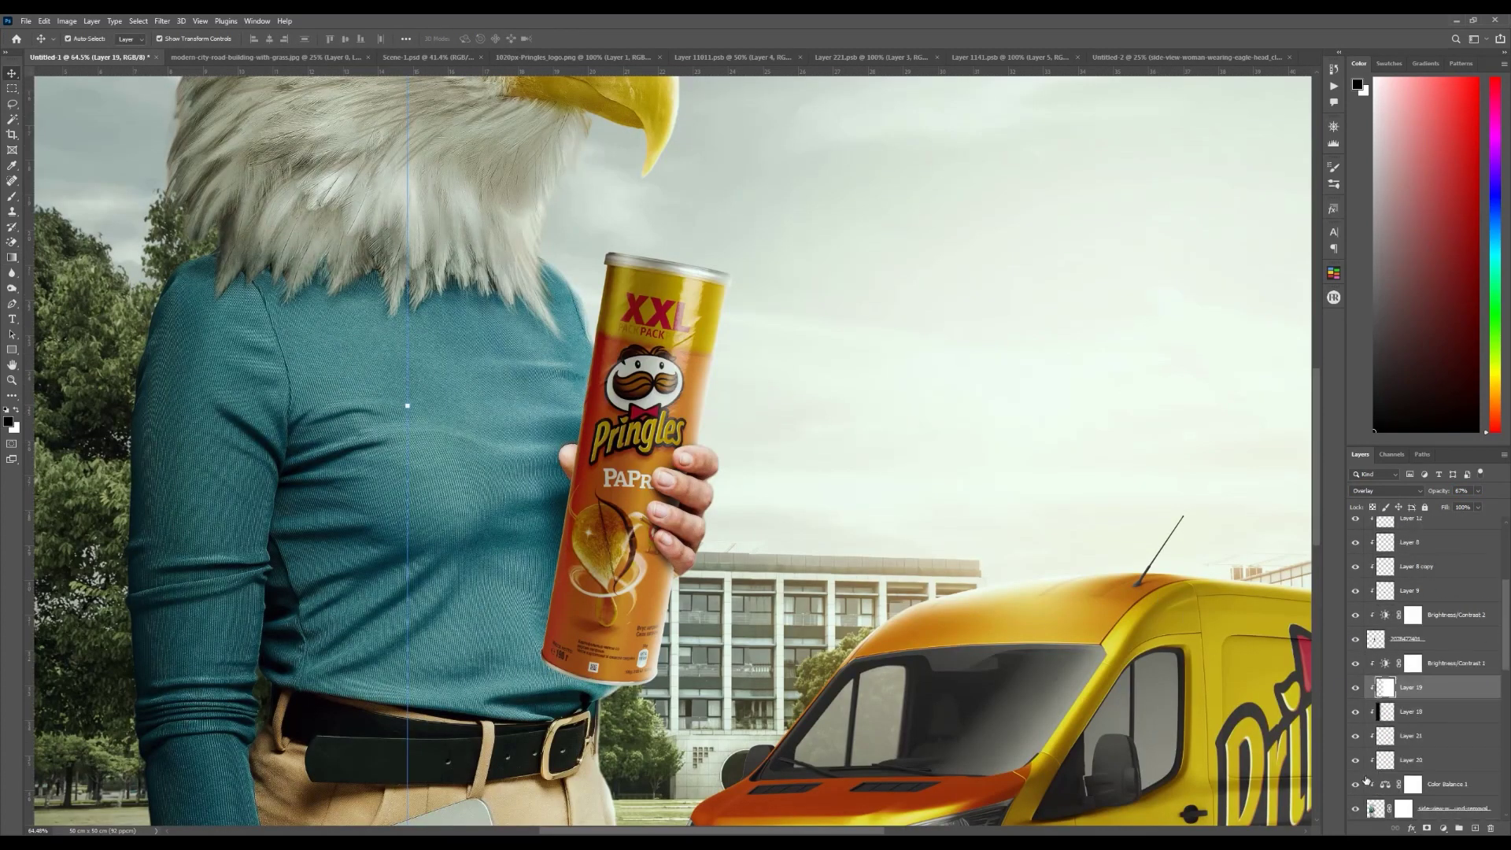
left_click(1356, 810)
left_click(1356, 811)
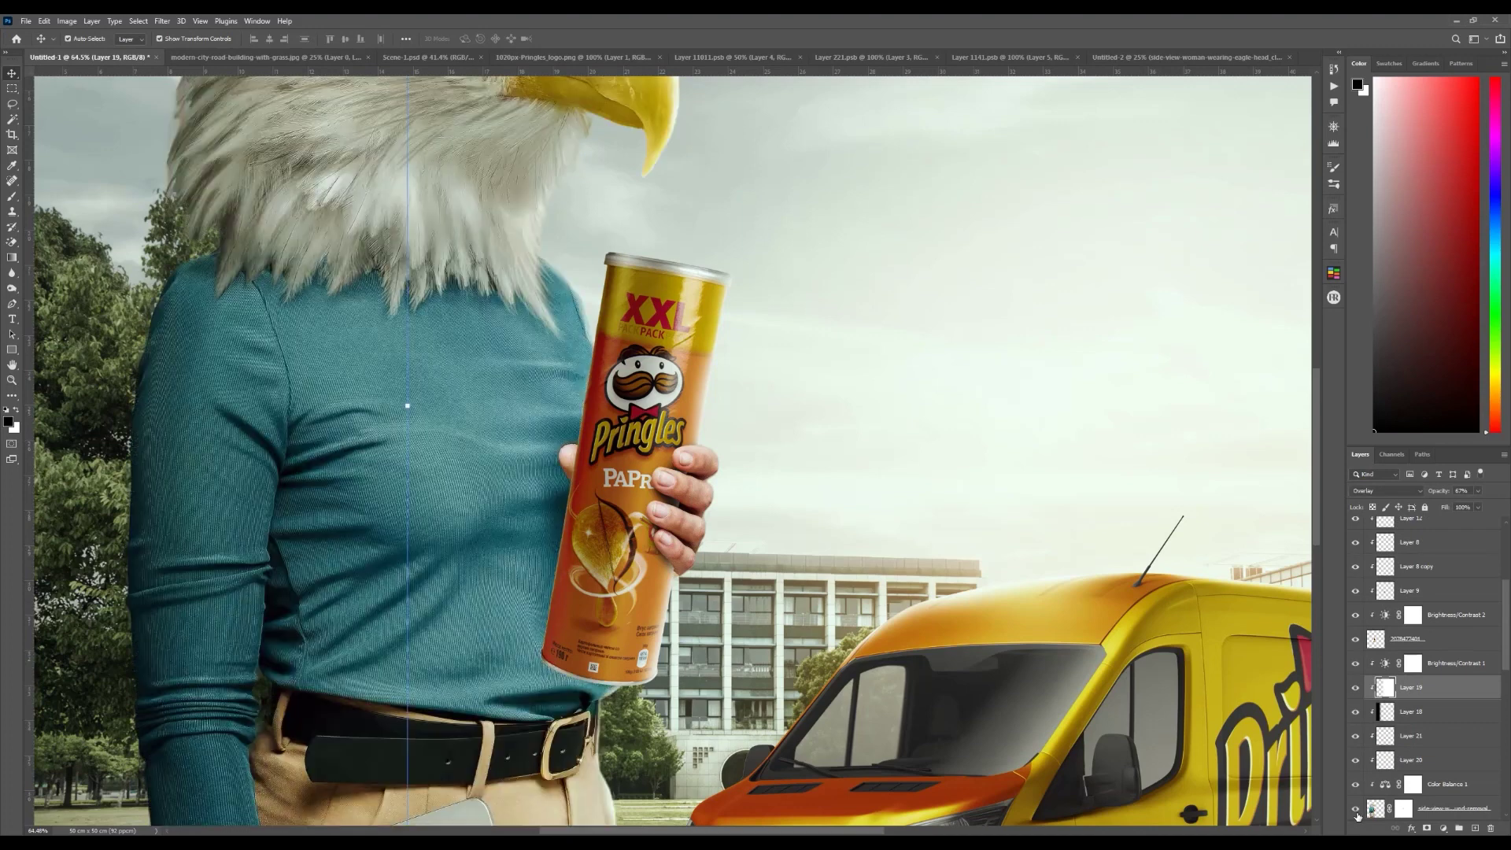
left_click(1419, 810)
scroll(640, 480, "up", 5)
key("p")
left_click(353, 334)
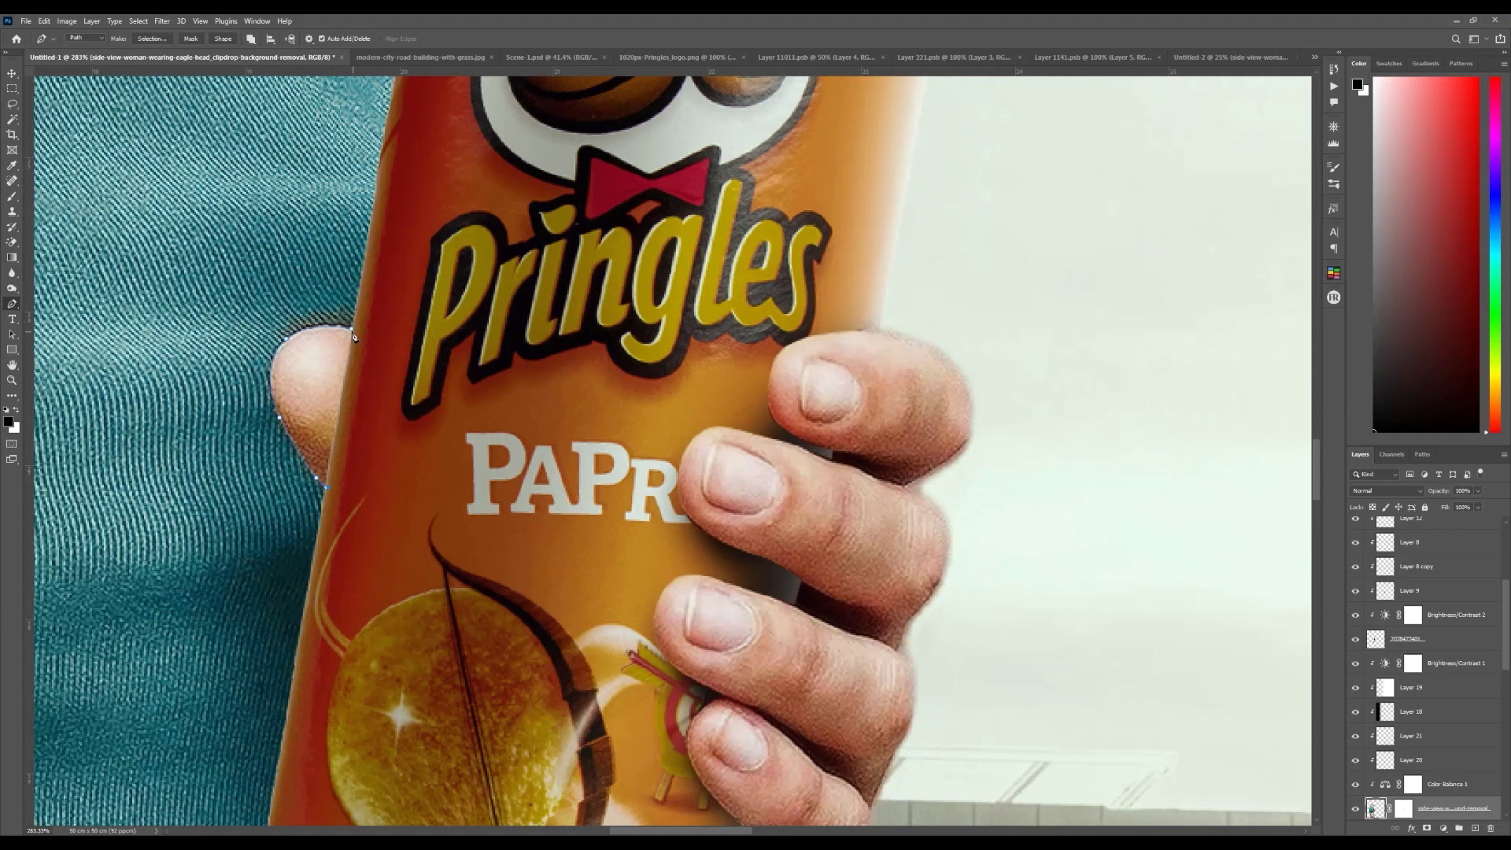
key("ctrl+Return")
Step: Darken the selected thumb with a Brightness/Contrast adjustment set to brightness -87 and check it against the whole composite
left_click(1442, 829)
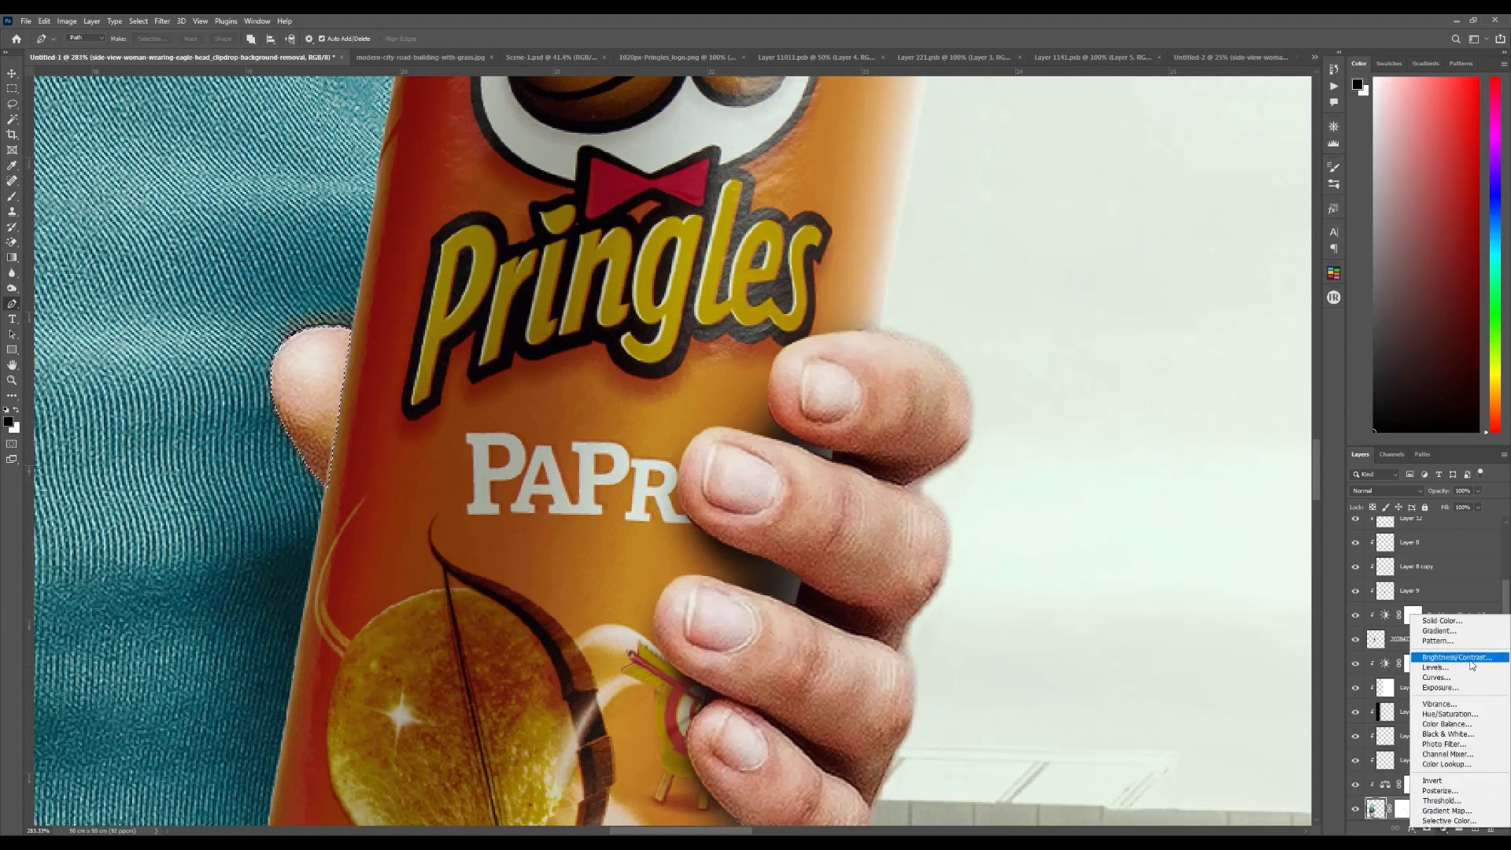
left_click(1446, 666)
left_click_drag(1085, 328, 1063, 331)
key("ctrl+0")
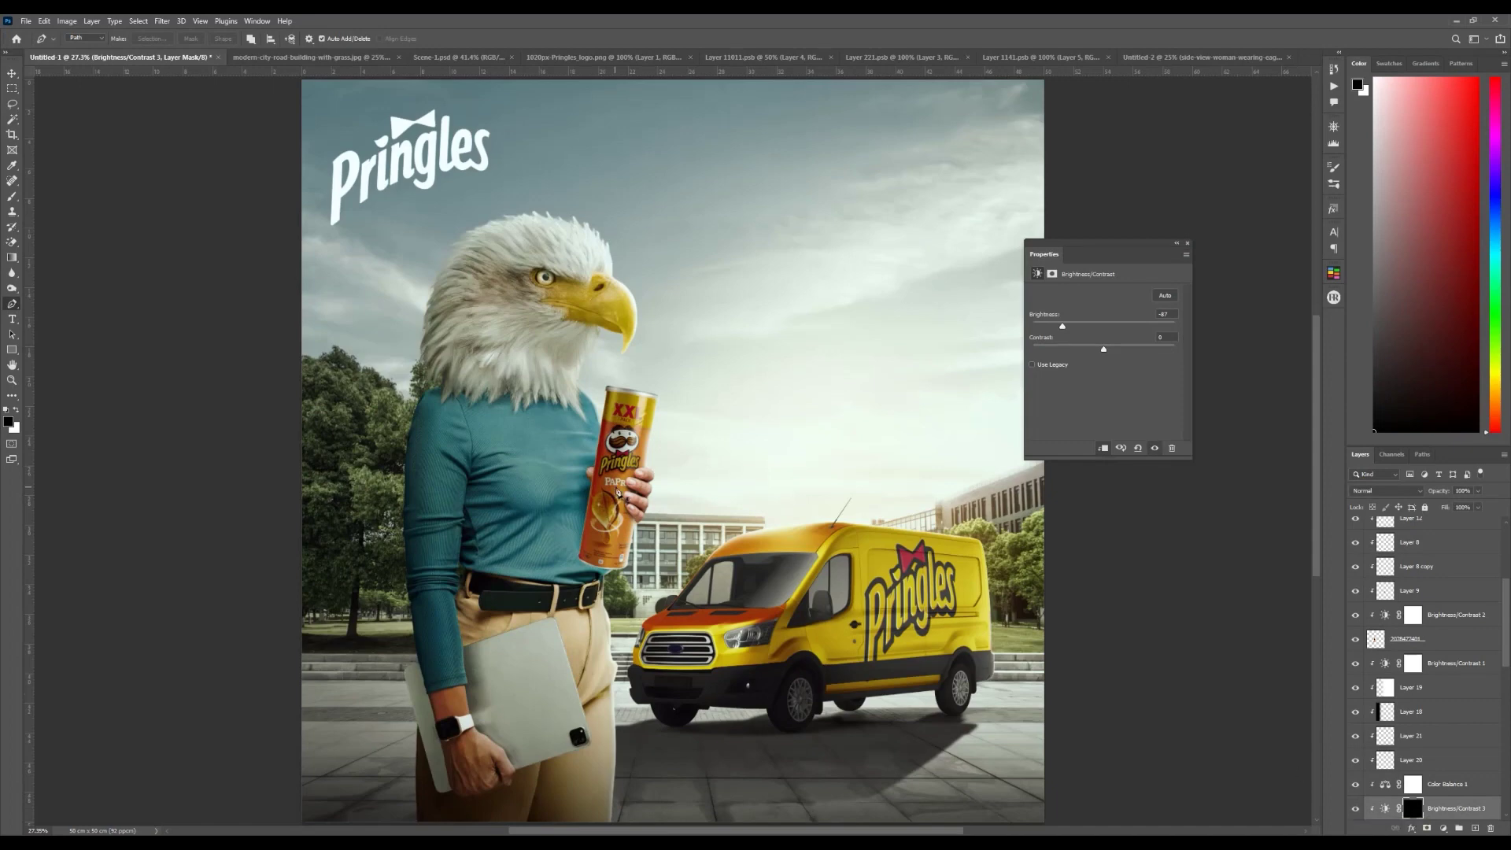
scroll(608, 458, "down", 2)
scroll(607, 459, "up", 4)
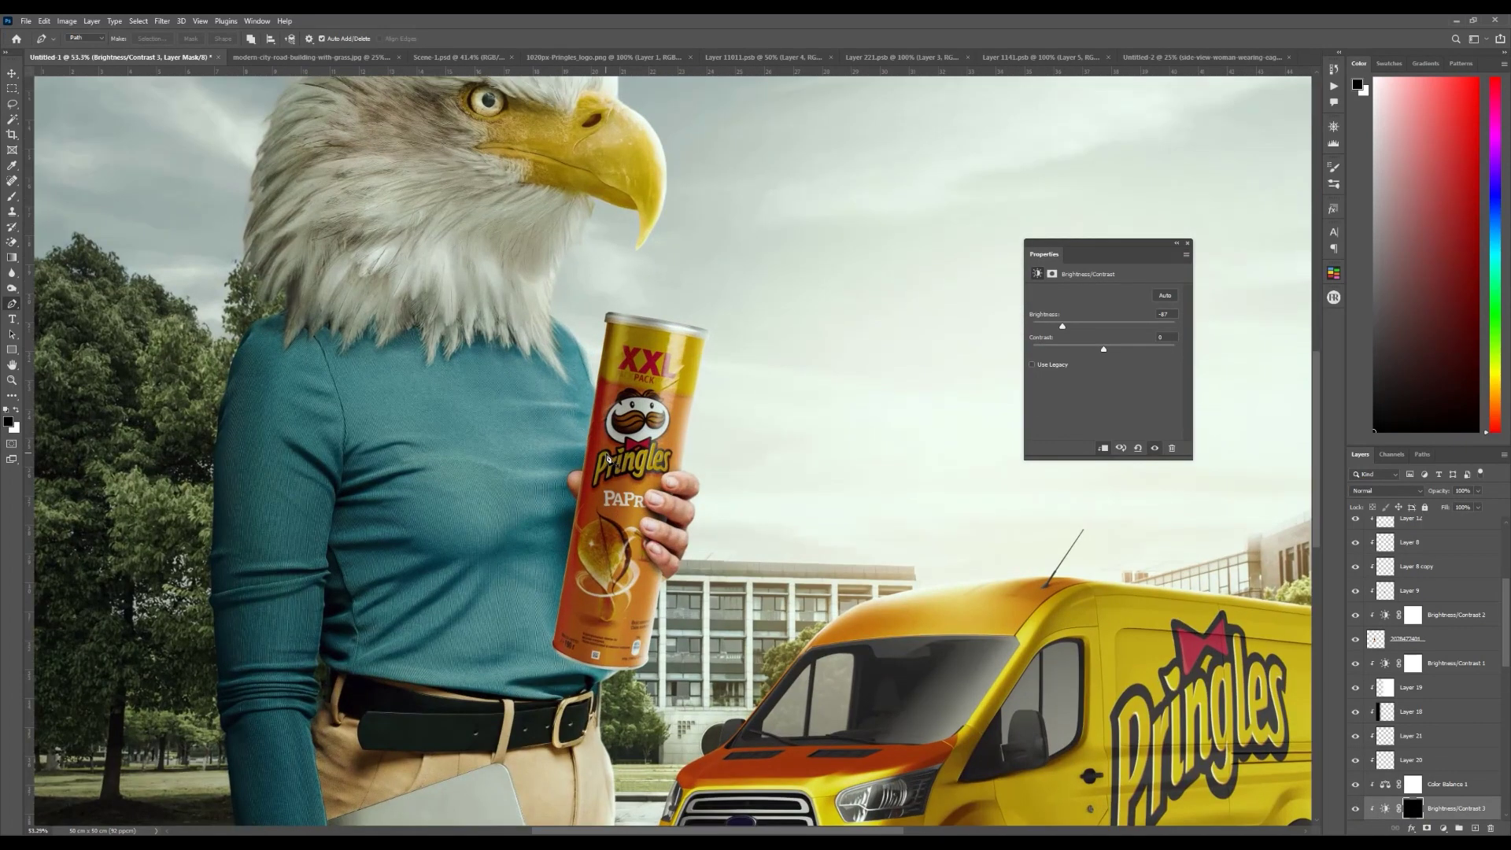
Step: Add a new clipped layer directly above Layer 8 in the can's shading stack
scroll(607, 459, "up", 6)
key("v")
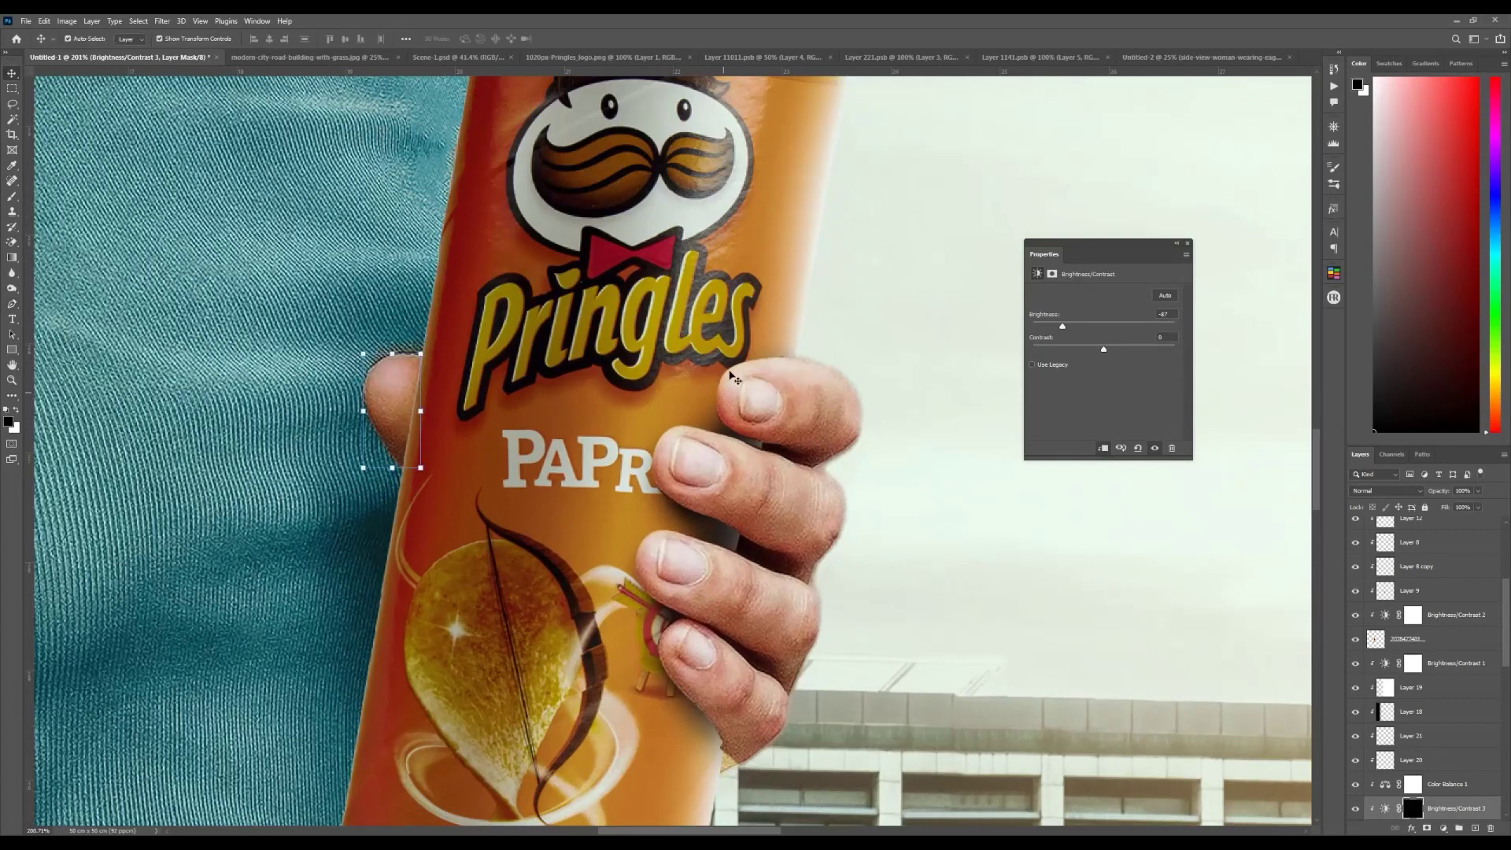
left_click(1080, 732)
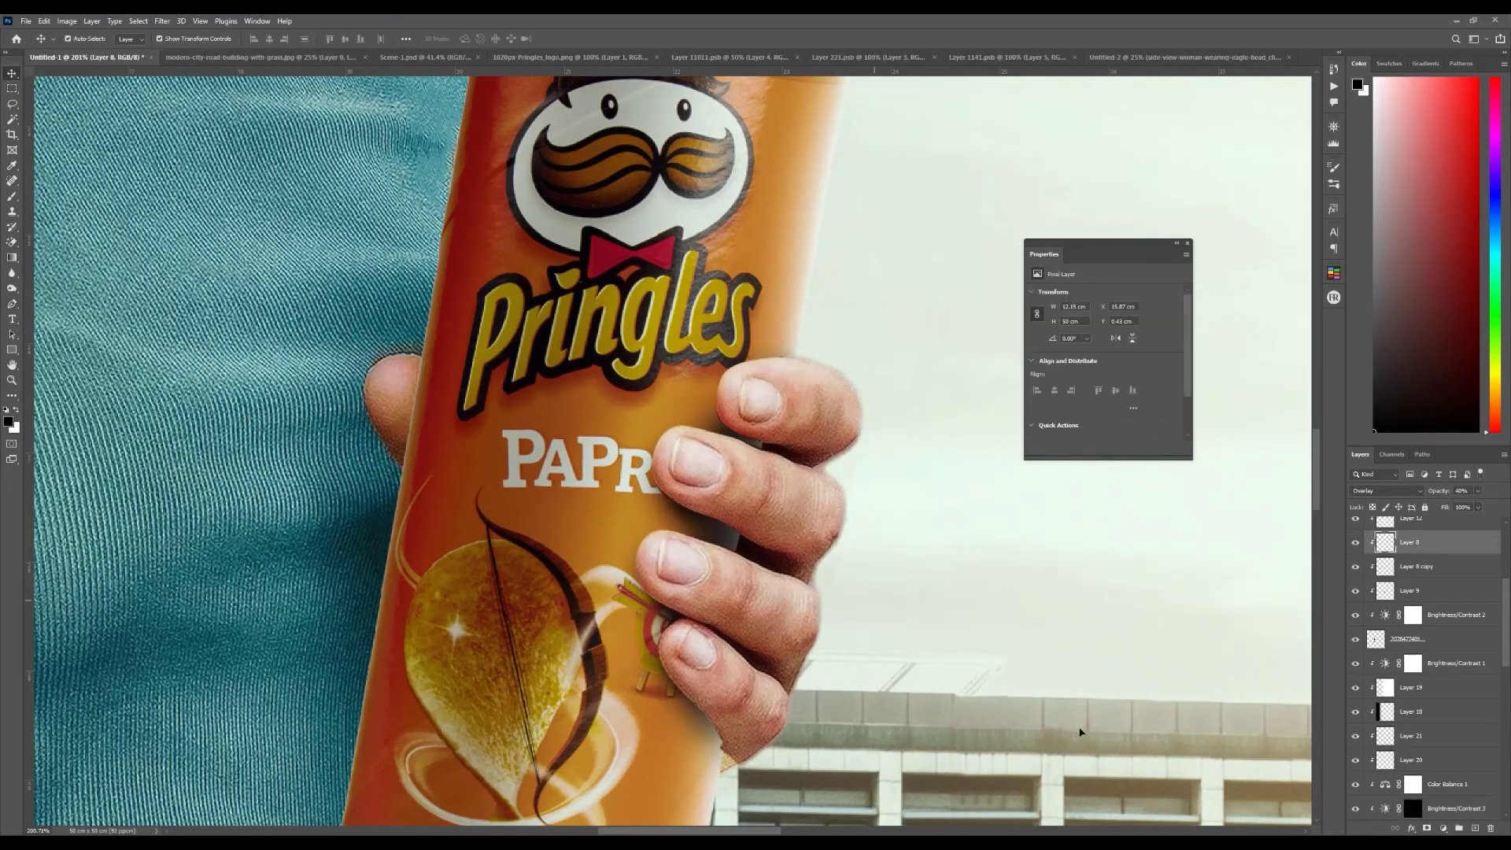
left_click(1475, 829)
Step: Brush black shadows onto the can in the gaps between the fingers and move this shadow layer directly below the finger layer
scroll(768, 653, "up", 3)
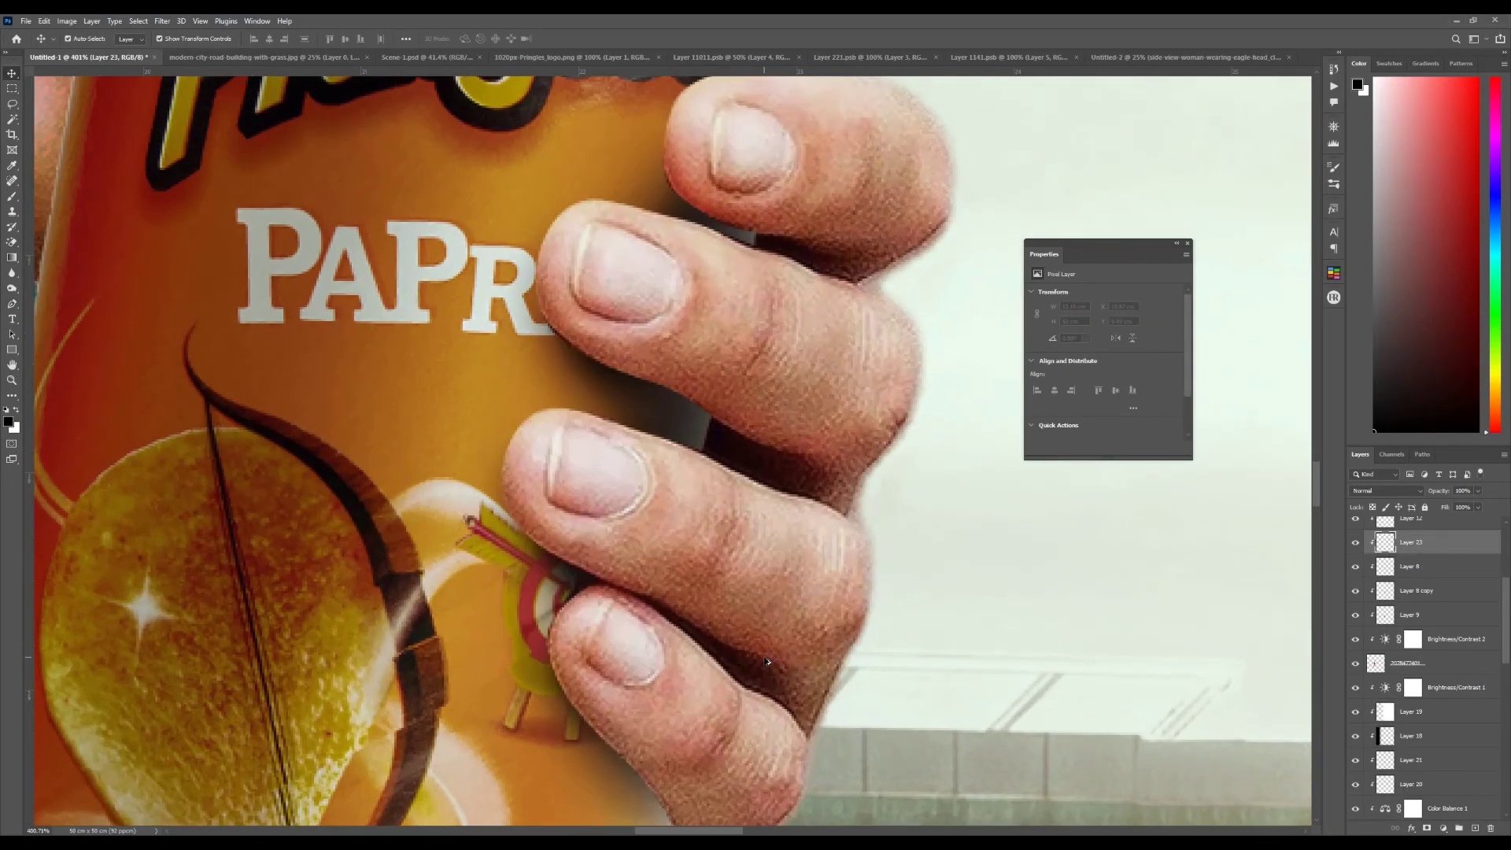
left_click(12, 199)
left_click(784, 245)
scroll(1417, 599, "up", 3)
left_click_drag(1414, 570, 1415, 564)
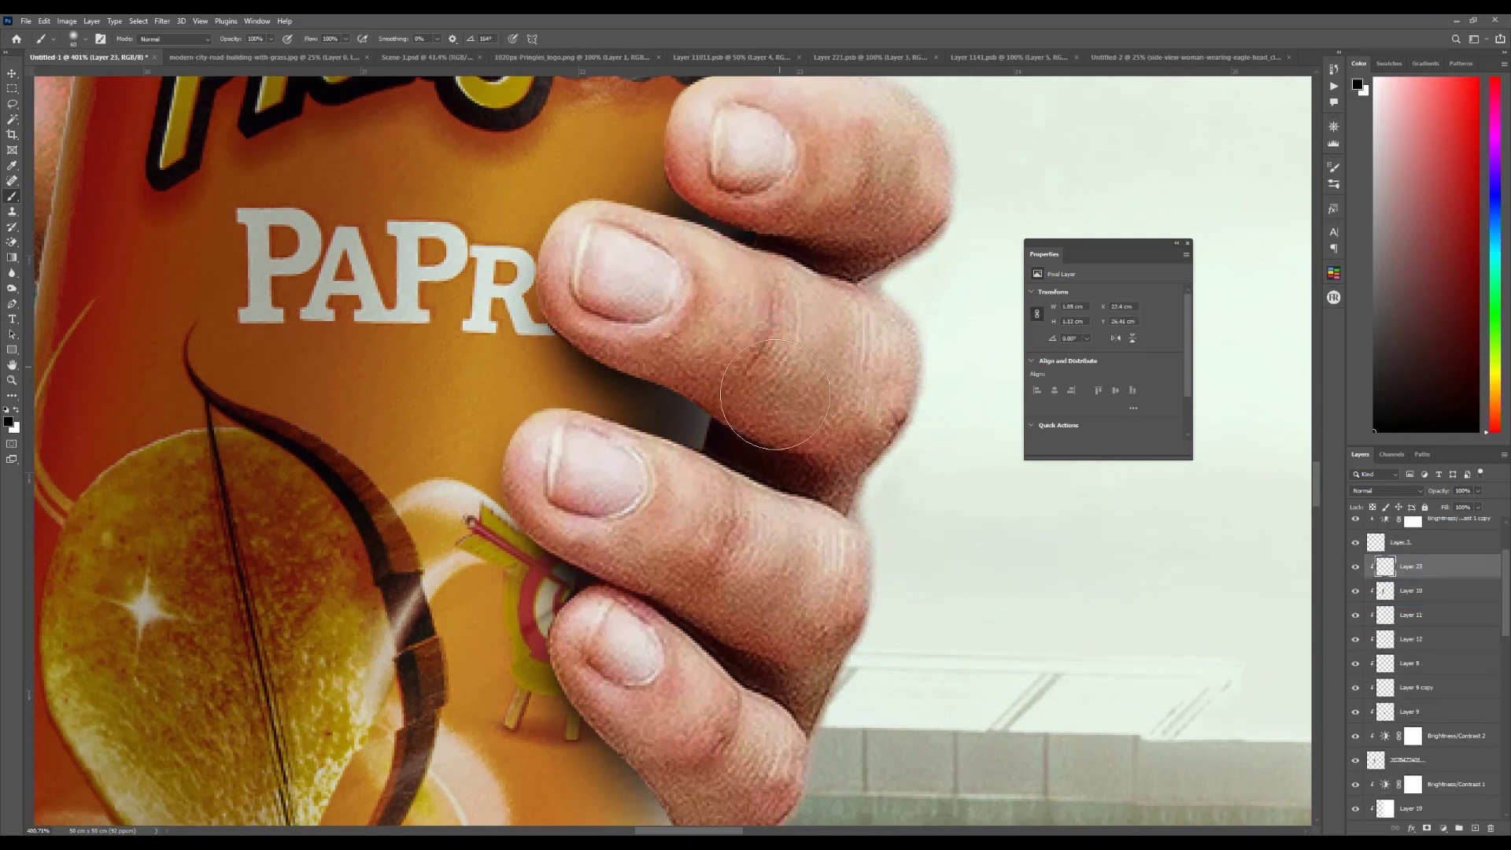
mouse_move(734, 437)
left_mouse_down()
mouse_move(747, 431)
mouse_move(720, 621)
mouse_move(760, 464)
mouse_move(748, 417)
left_mouse_up()
left_click_drag(822, 236, 834, 244)
scroll(846, 385, "down", 3)
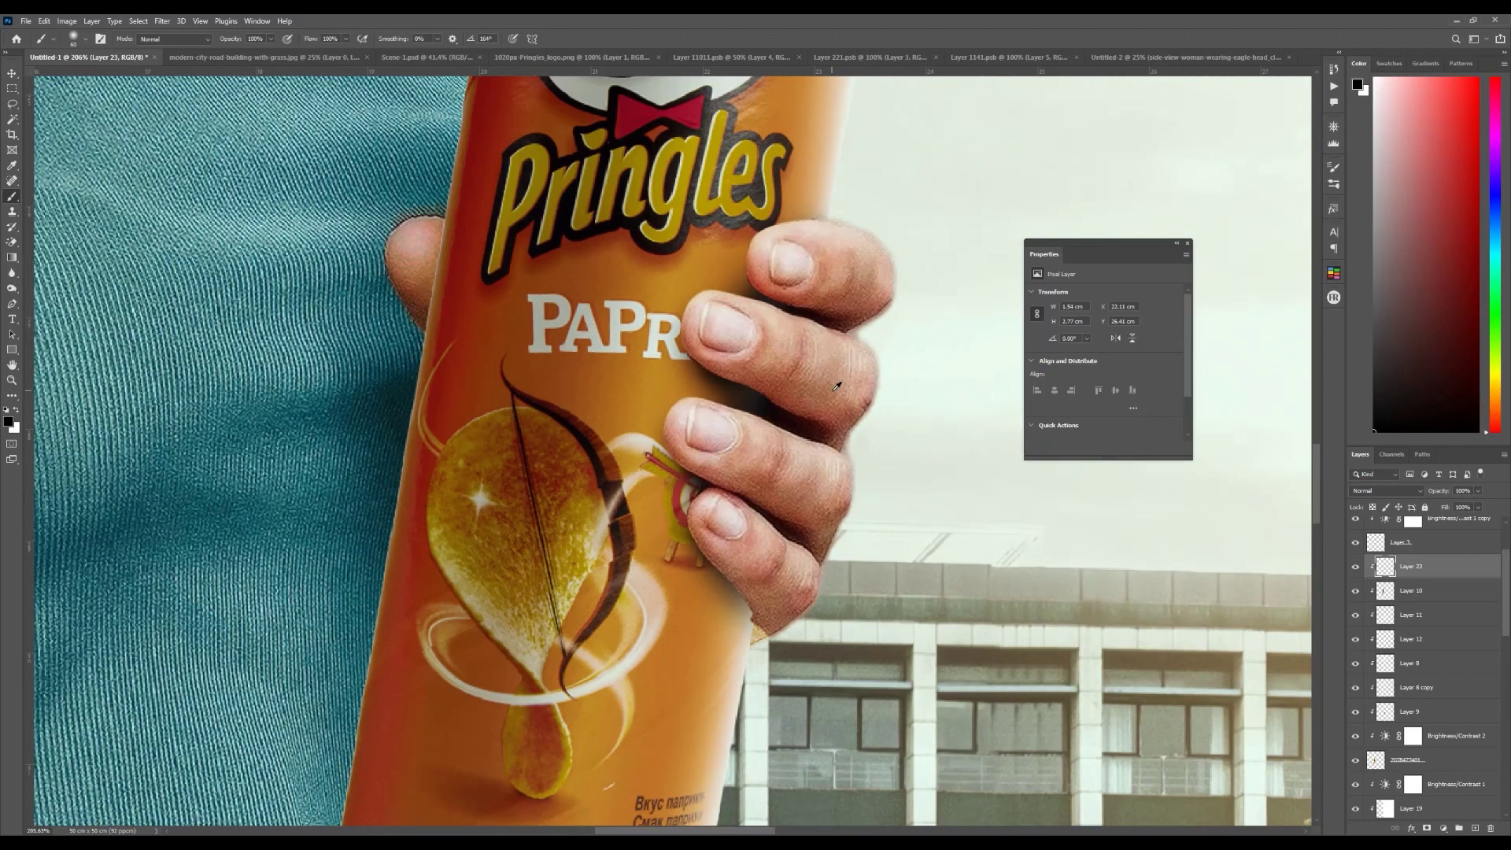
scroll(852, 387, "down", 2)
scroll(852, 388, "up", 2)
Step: Select the layer of the fingers holding the can and add a new clipped layer above it
key("v")
left_click_drag(828, 499, 834, 499)
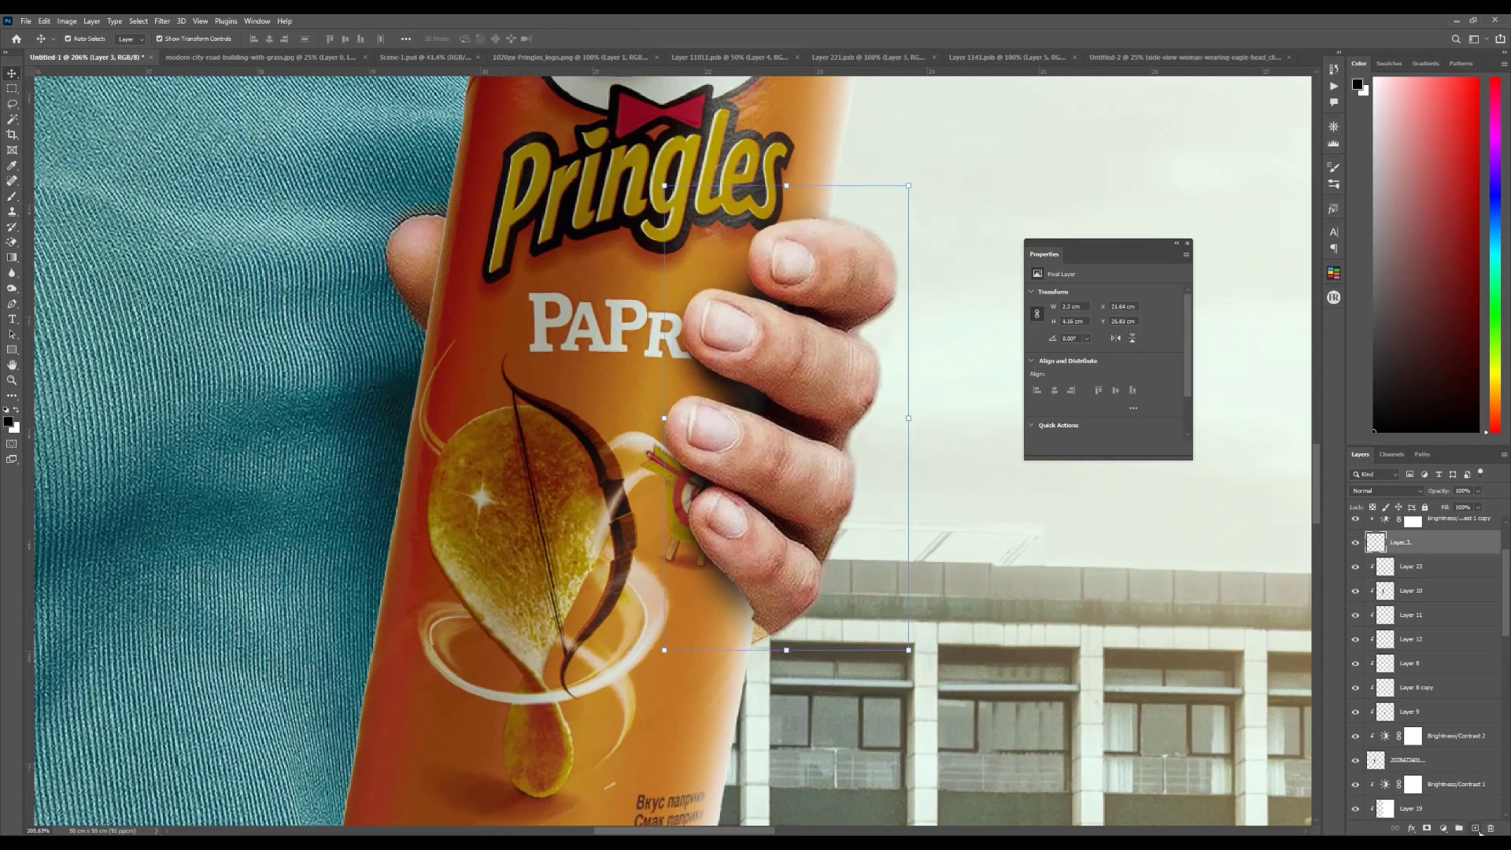
left_click(1473, 831)
Step: Brush soft white rim light along the outer edges of the fingers on the new clipped layer
scroll(984, 228, "up", 4)
left_click(13, 197)
left_click(17, 409)
mouse_move(799, 253)
left_mouse_down()
mouse_move(826, 364)
mouse_move(793, 438)
left_mouse_up()
scroll(790, 488, "down", 5)
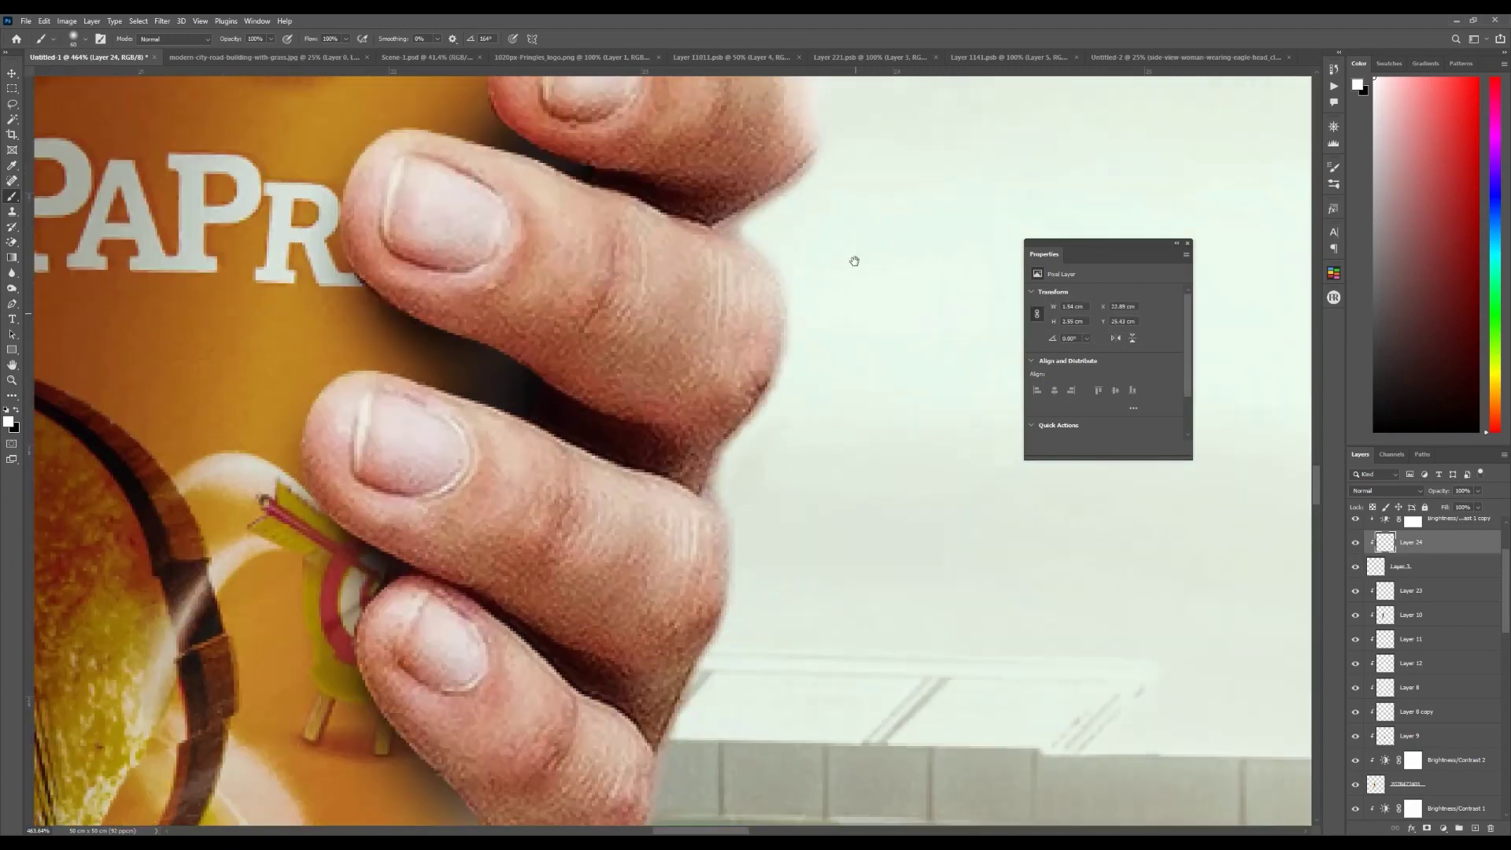
mouse_move(836, 246)
left_mouse_down()
mouse_move(800, 397)
mouse_move(777, 420)
left_mouse_up()
scroll(778, 419, "down", 4)
mouse_move(736, 219)
left_mouse_down()
mouse_move(750, 328)
mouse_move(700, 470)
mouse_move(664, 259)
mouse_move(631, 354)
mouse_move(540, 432)
mouse_move(488, 429)
left_mouse_up()
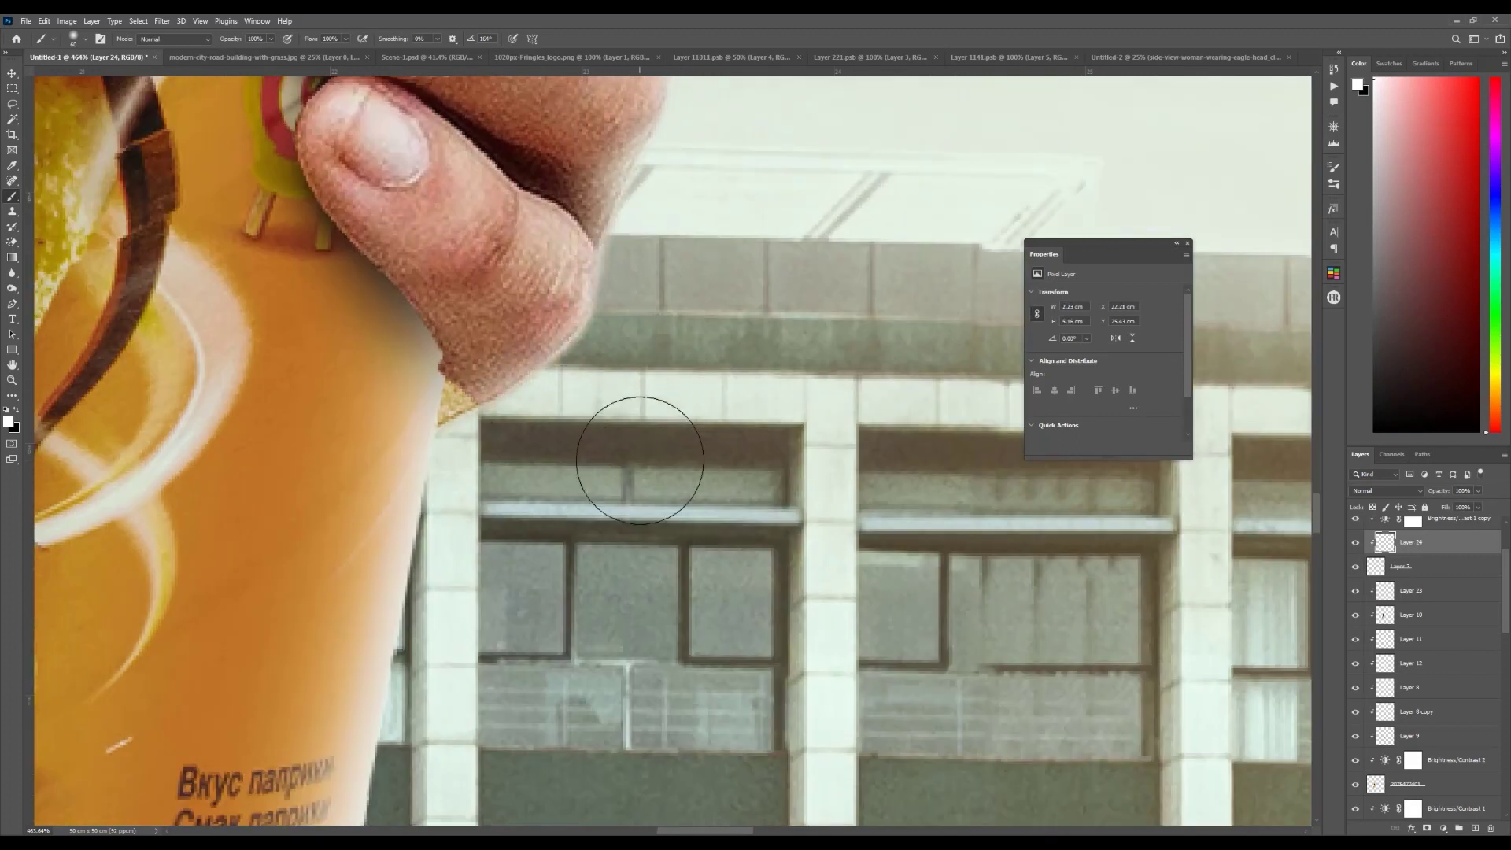
Step: Check the finger rim light against the whole composite and clear the layer selection
key("ctrl+0")
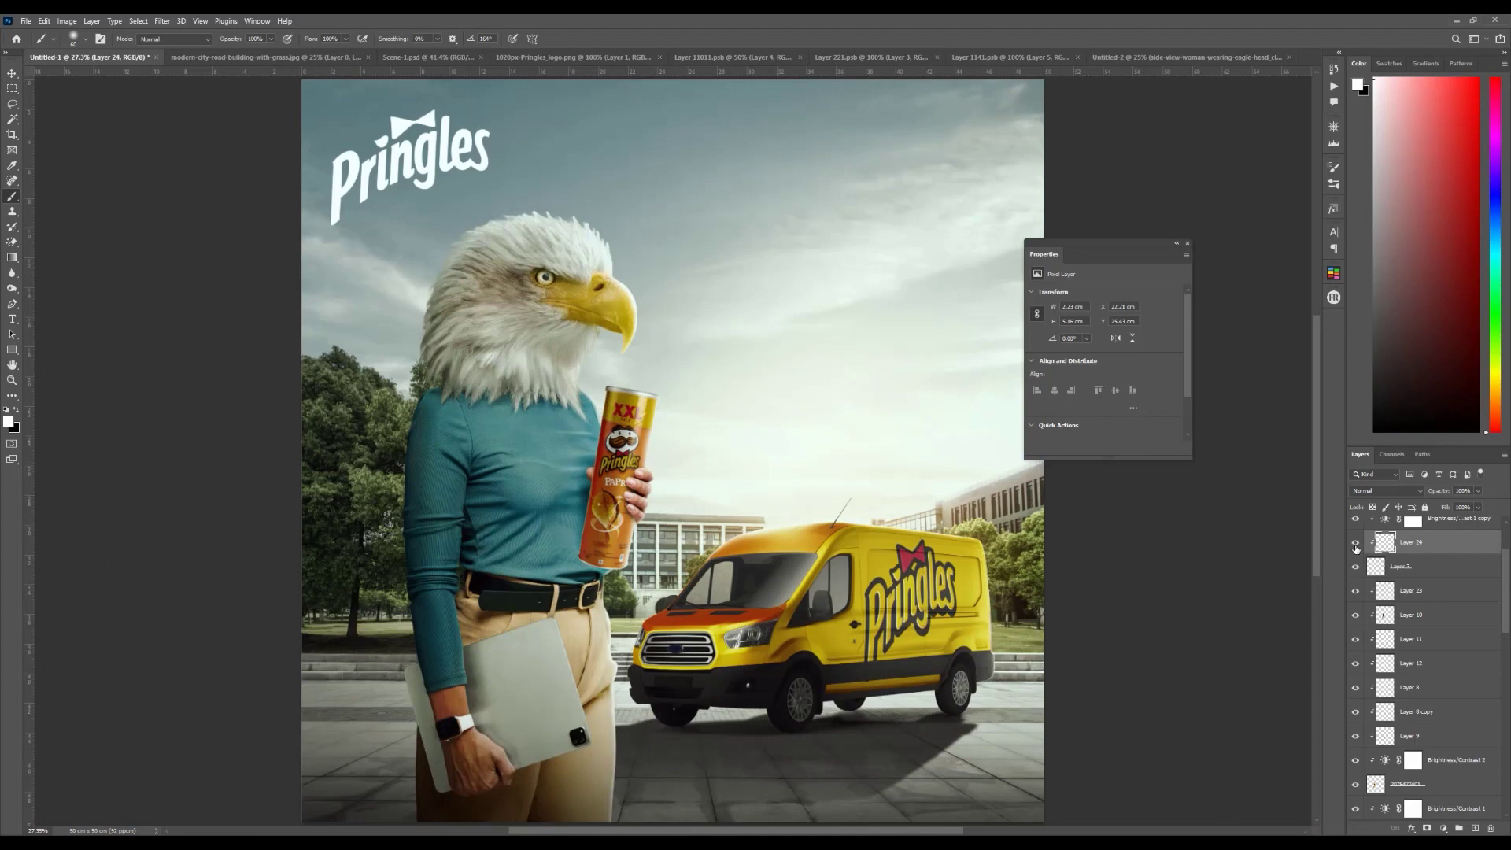
scroll(678, 540, "up", 2)
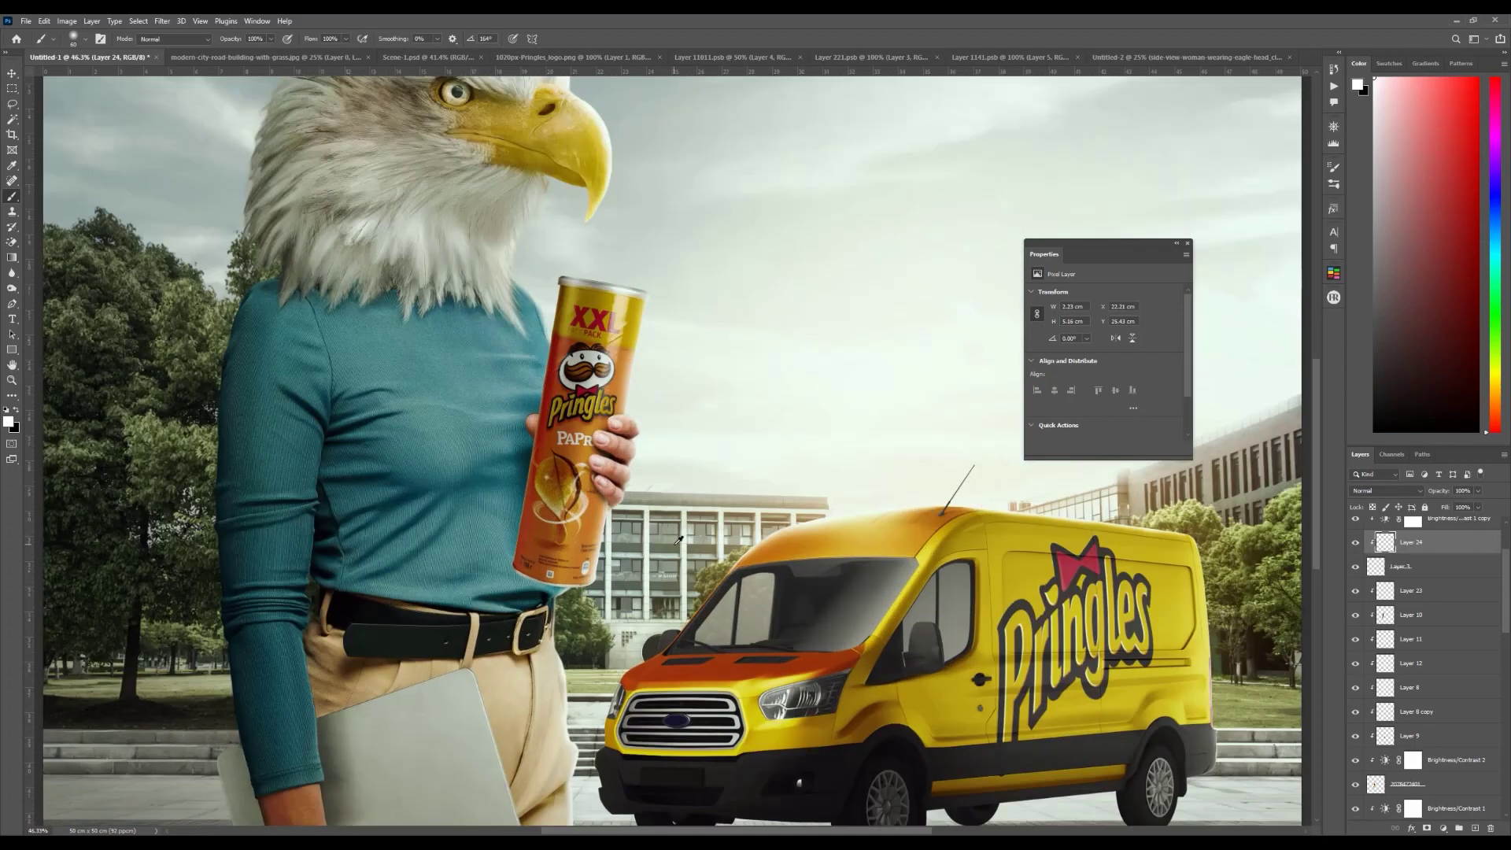
key("ctrl+0")
key("v")
left_click(1064, 500)
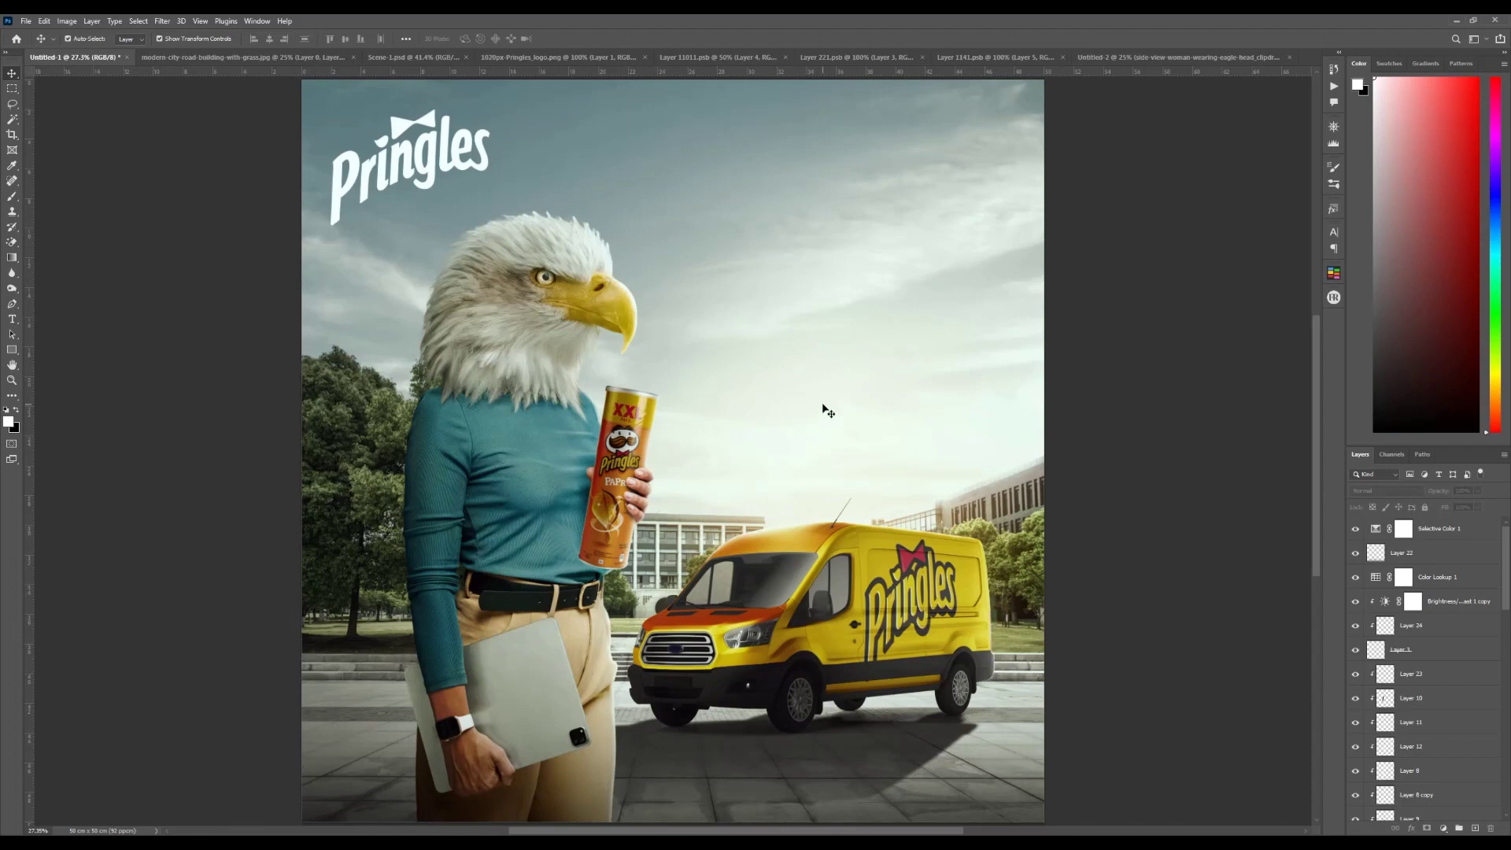
scroll(889, 799, "down", 1)
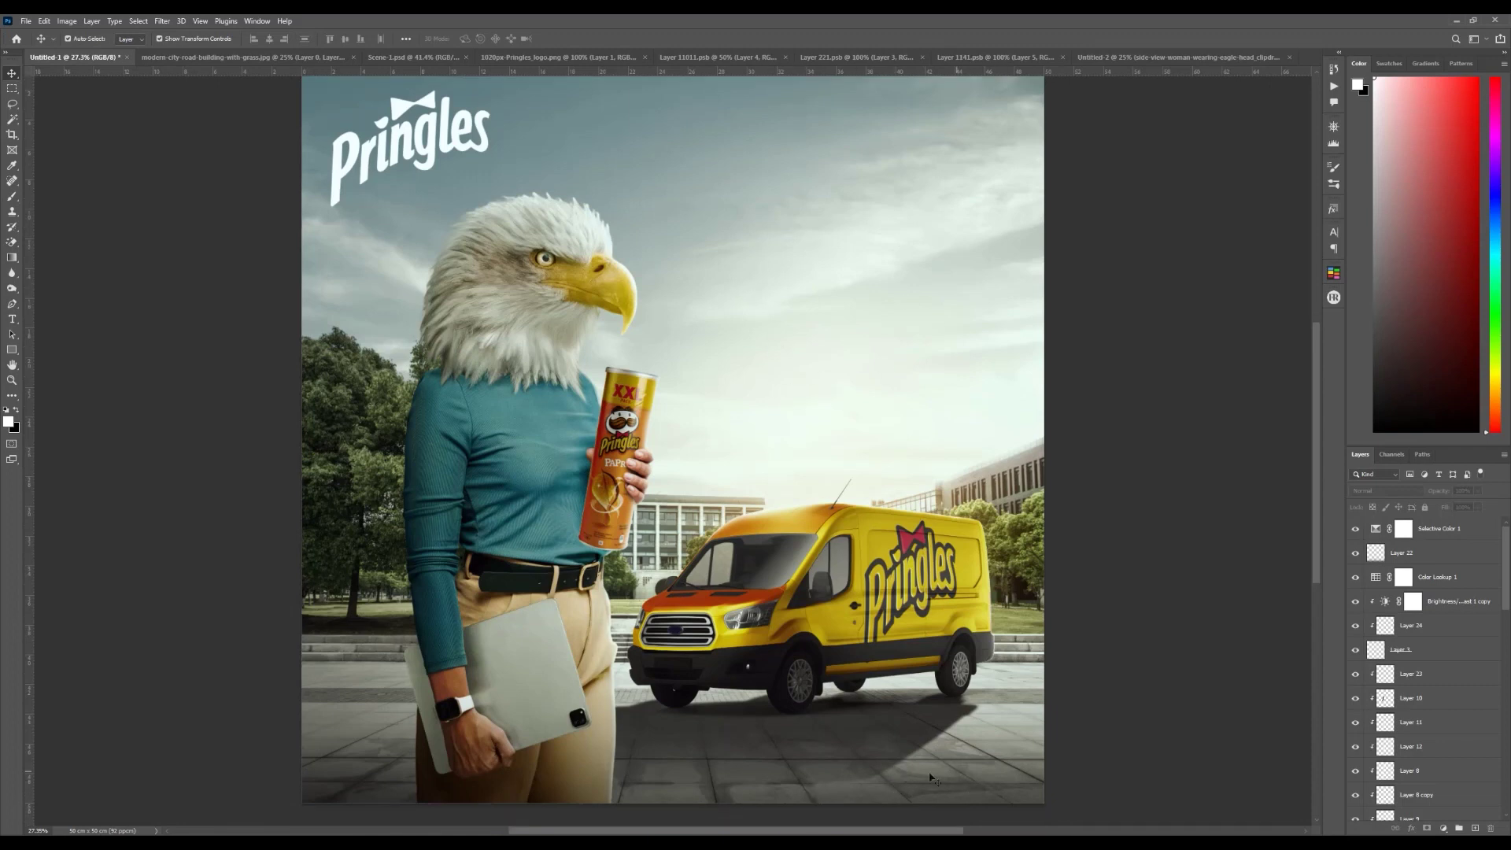